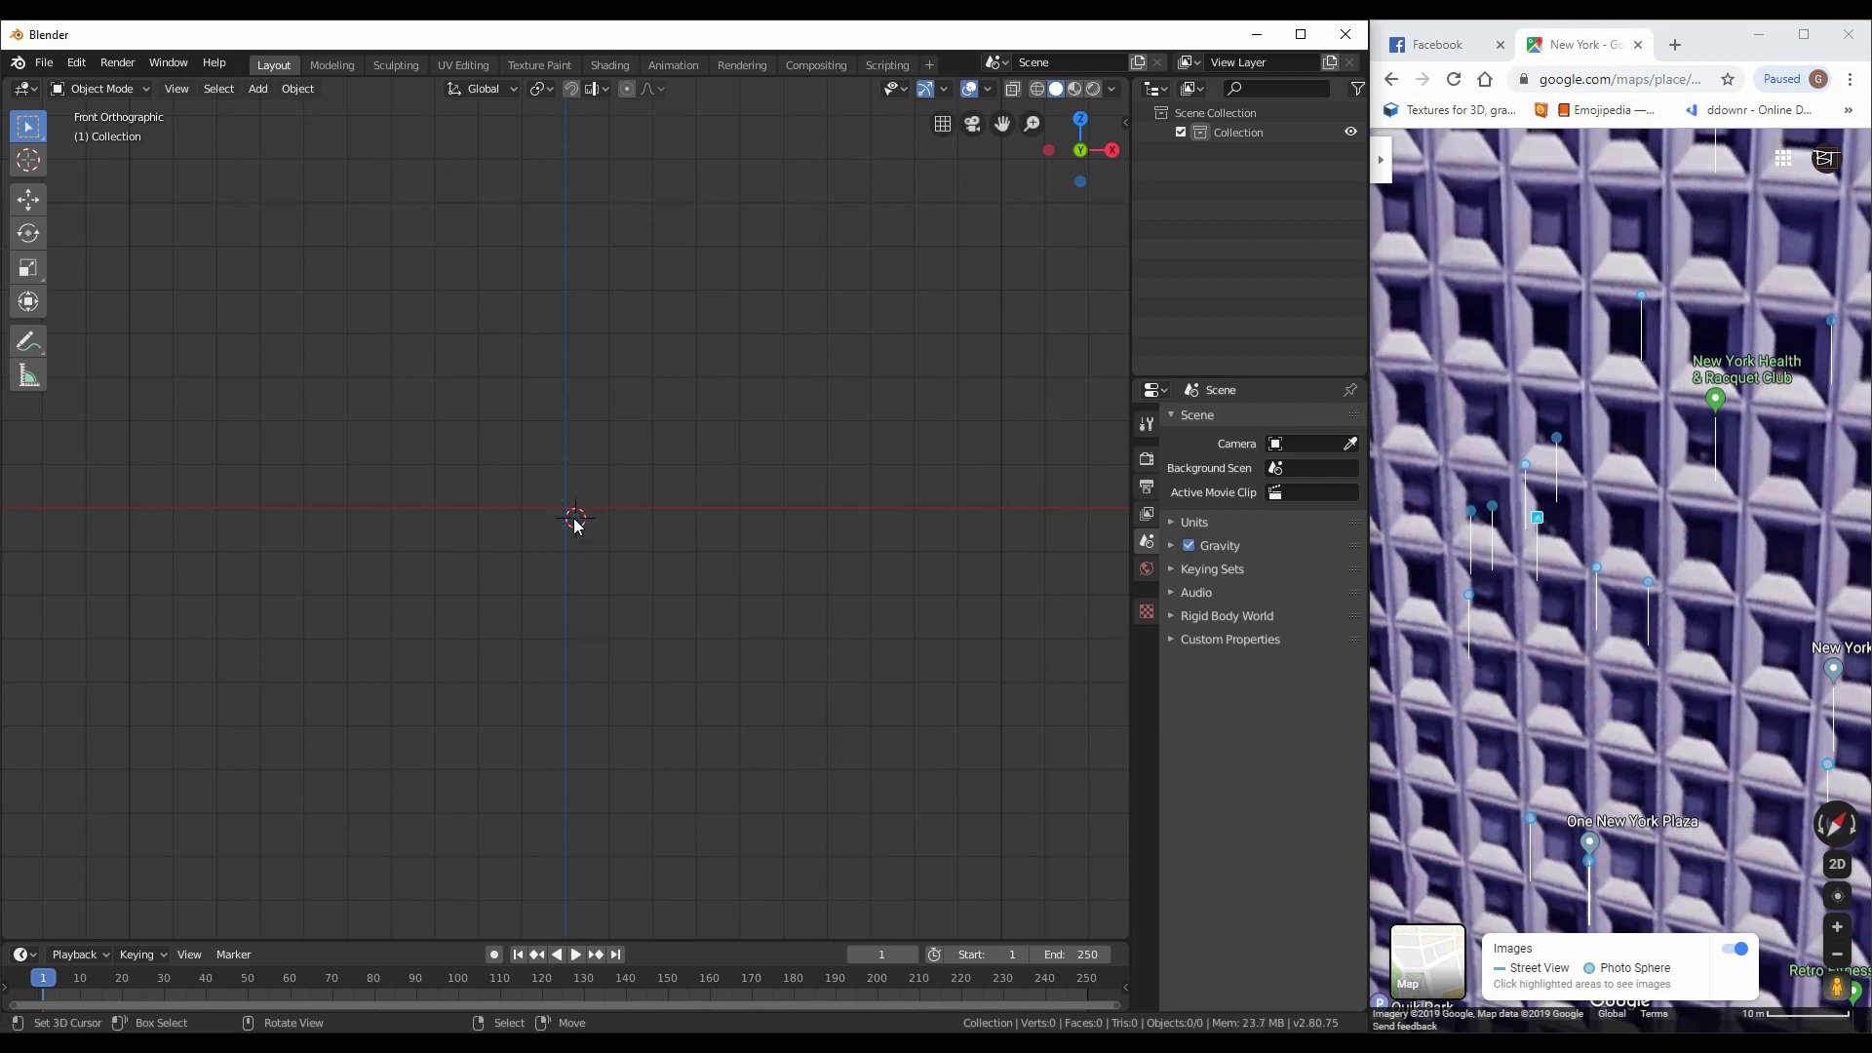
# Add a plane at the world origin and rotate it 90° on X to stand upright
pyautogui.click(399, 663)
pyautogui.hotkey('shift', 'a')
pyautogui.click(560, 577)
pyautogui.press('r')
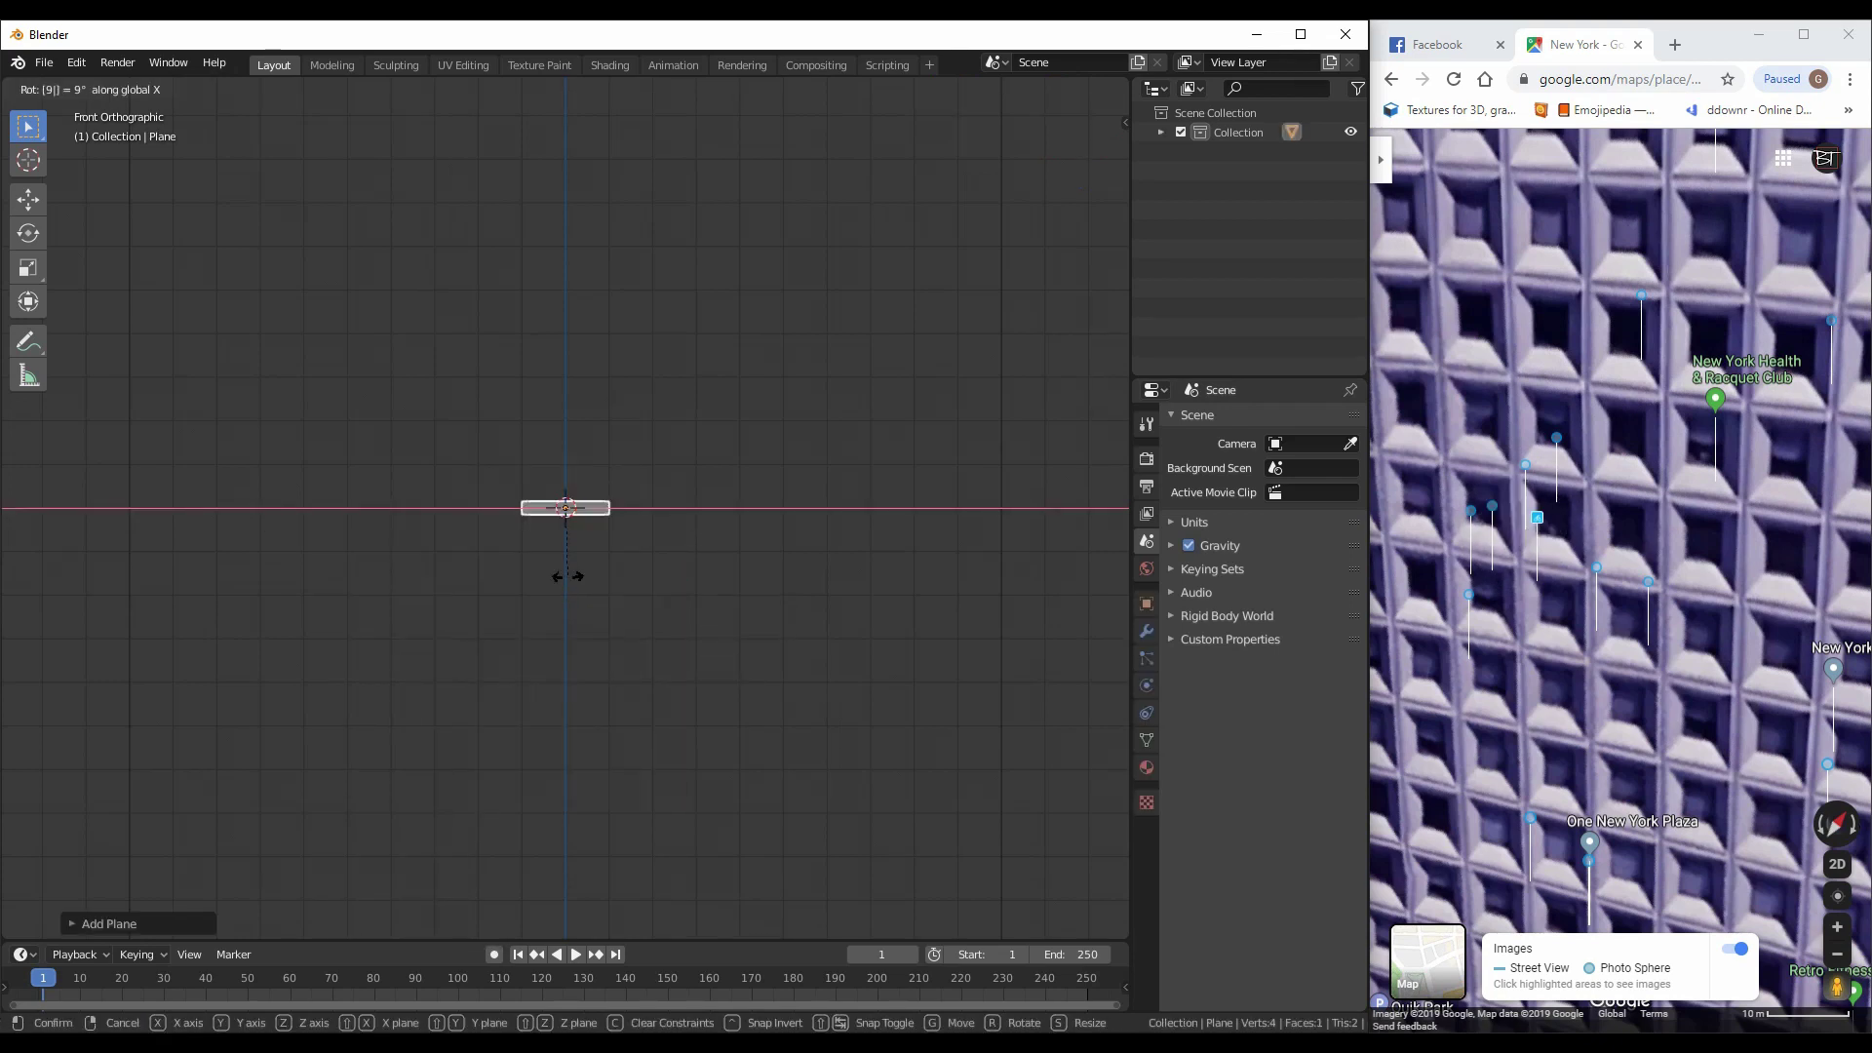
pyautogui.press('Tab')
# Extrude the inner face inward and scale it down into a recessed pane
pyautogui.scroll(5, 794, 492)
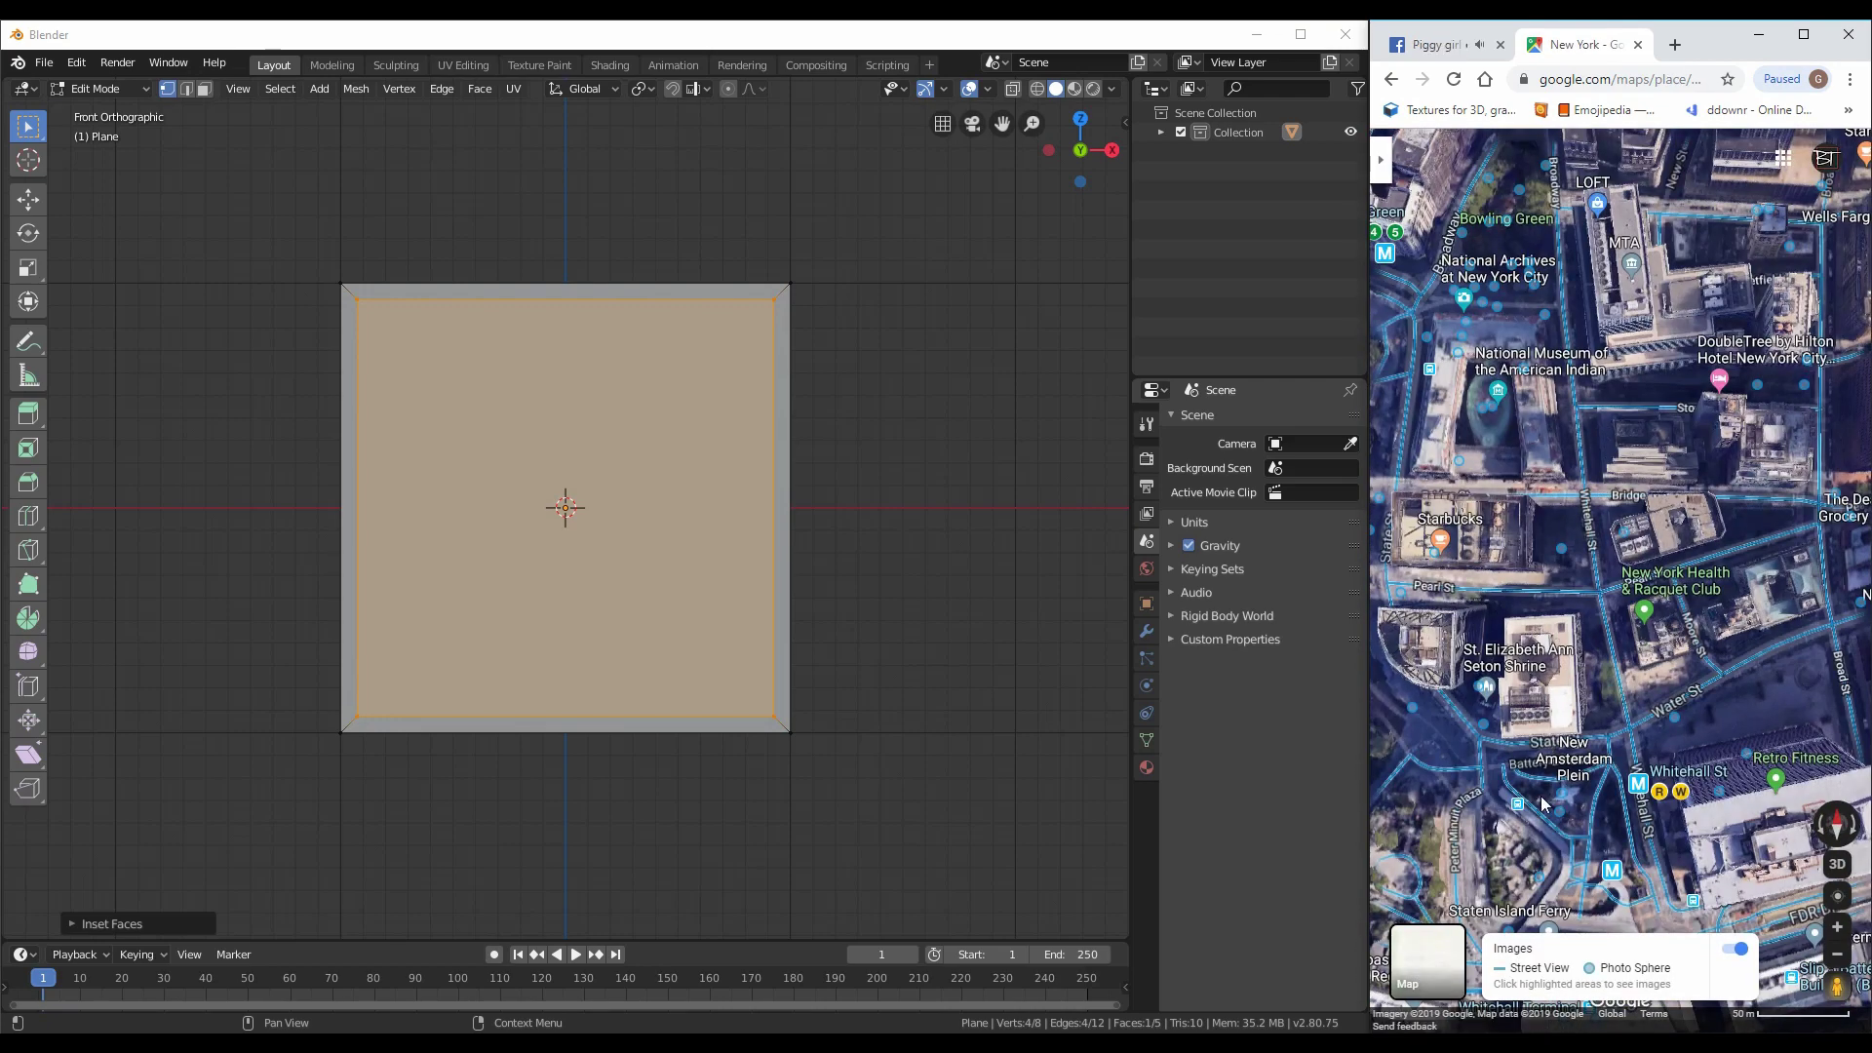
pyautogui.scroll(5, 1541, 560)
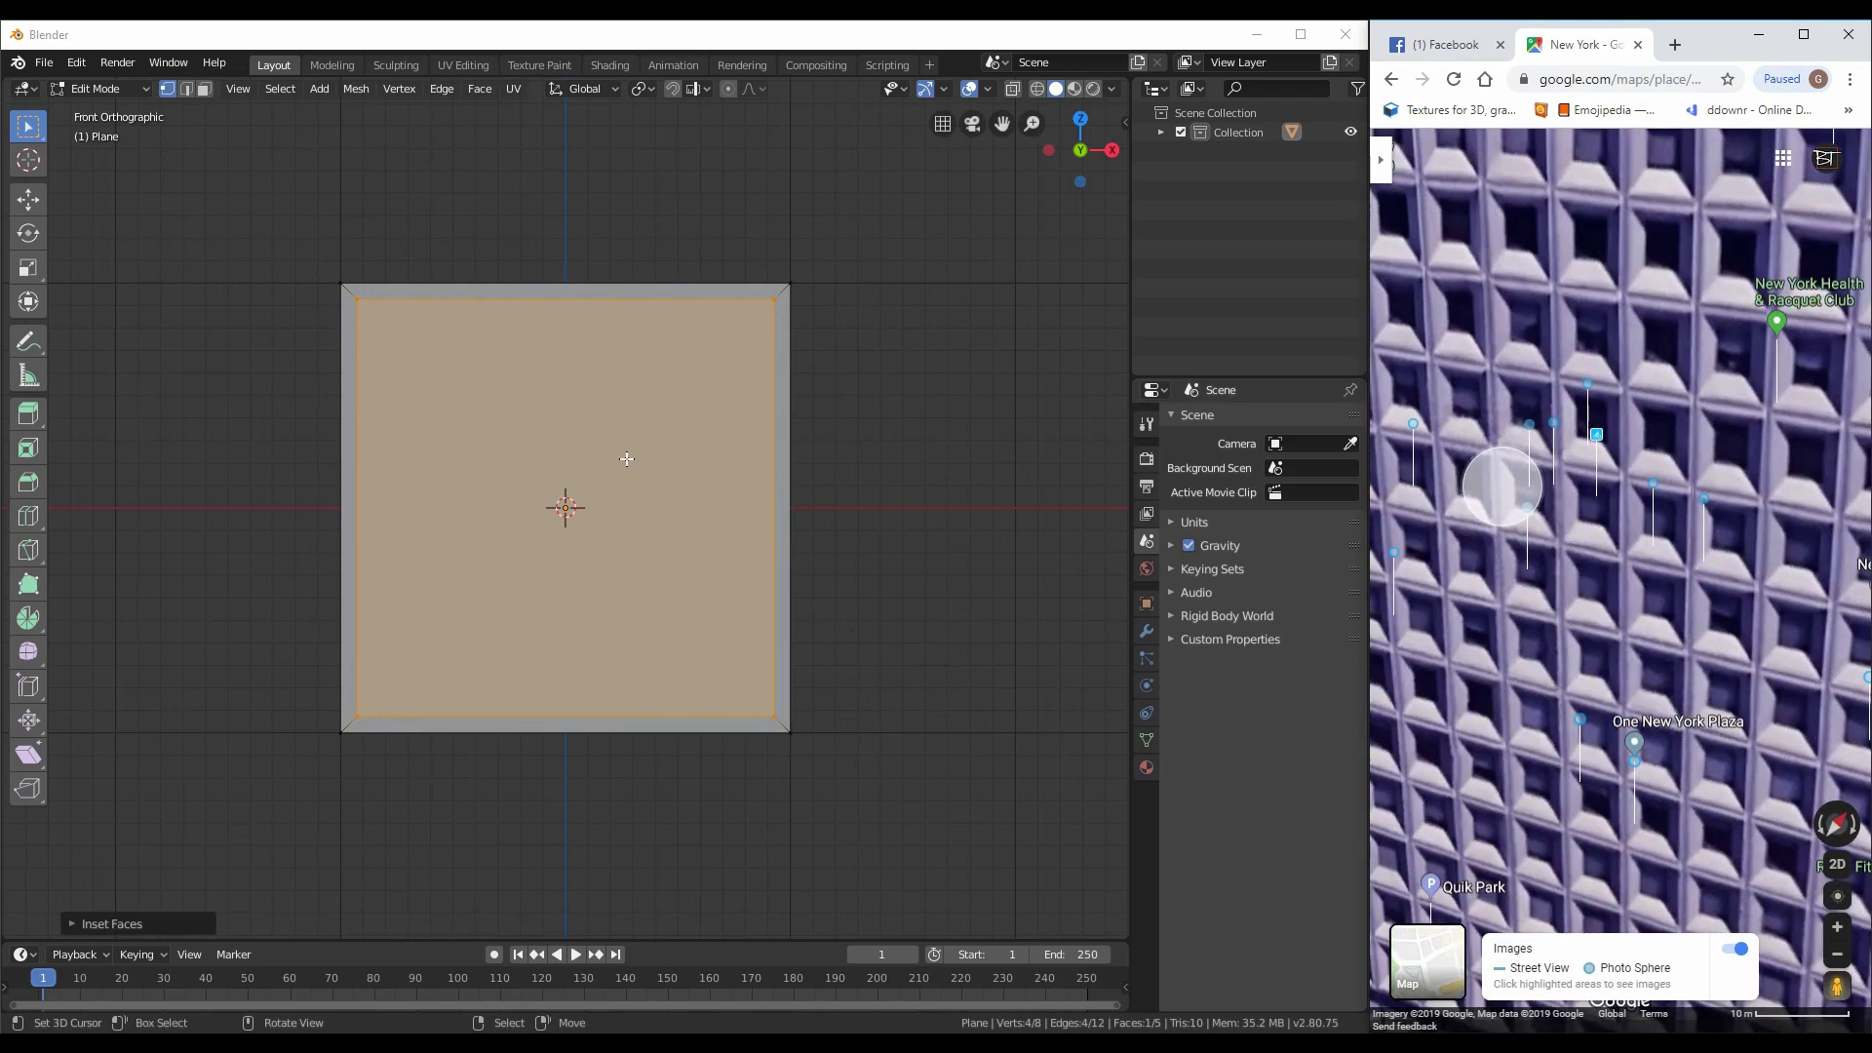
pyautogui.moveTo(782, 519); pyautogui.dragTo(722, 532, button='middle')
pyautogui.press('e')
pyautogui.click(857, 656)
pyautogui.press('s')
pyautogui.click(898, 614)
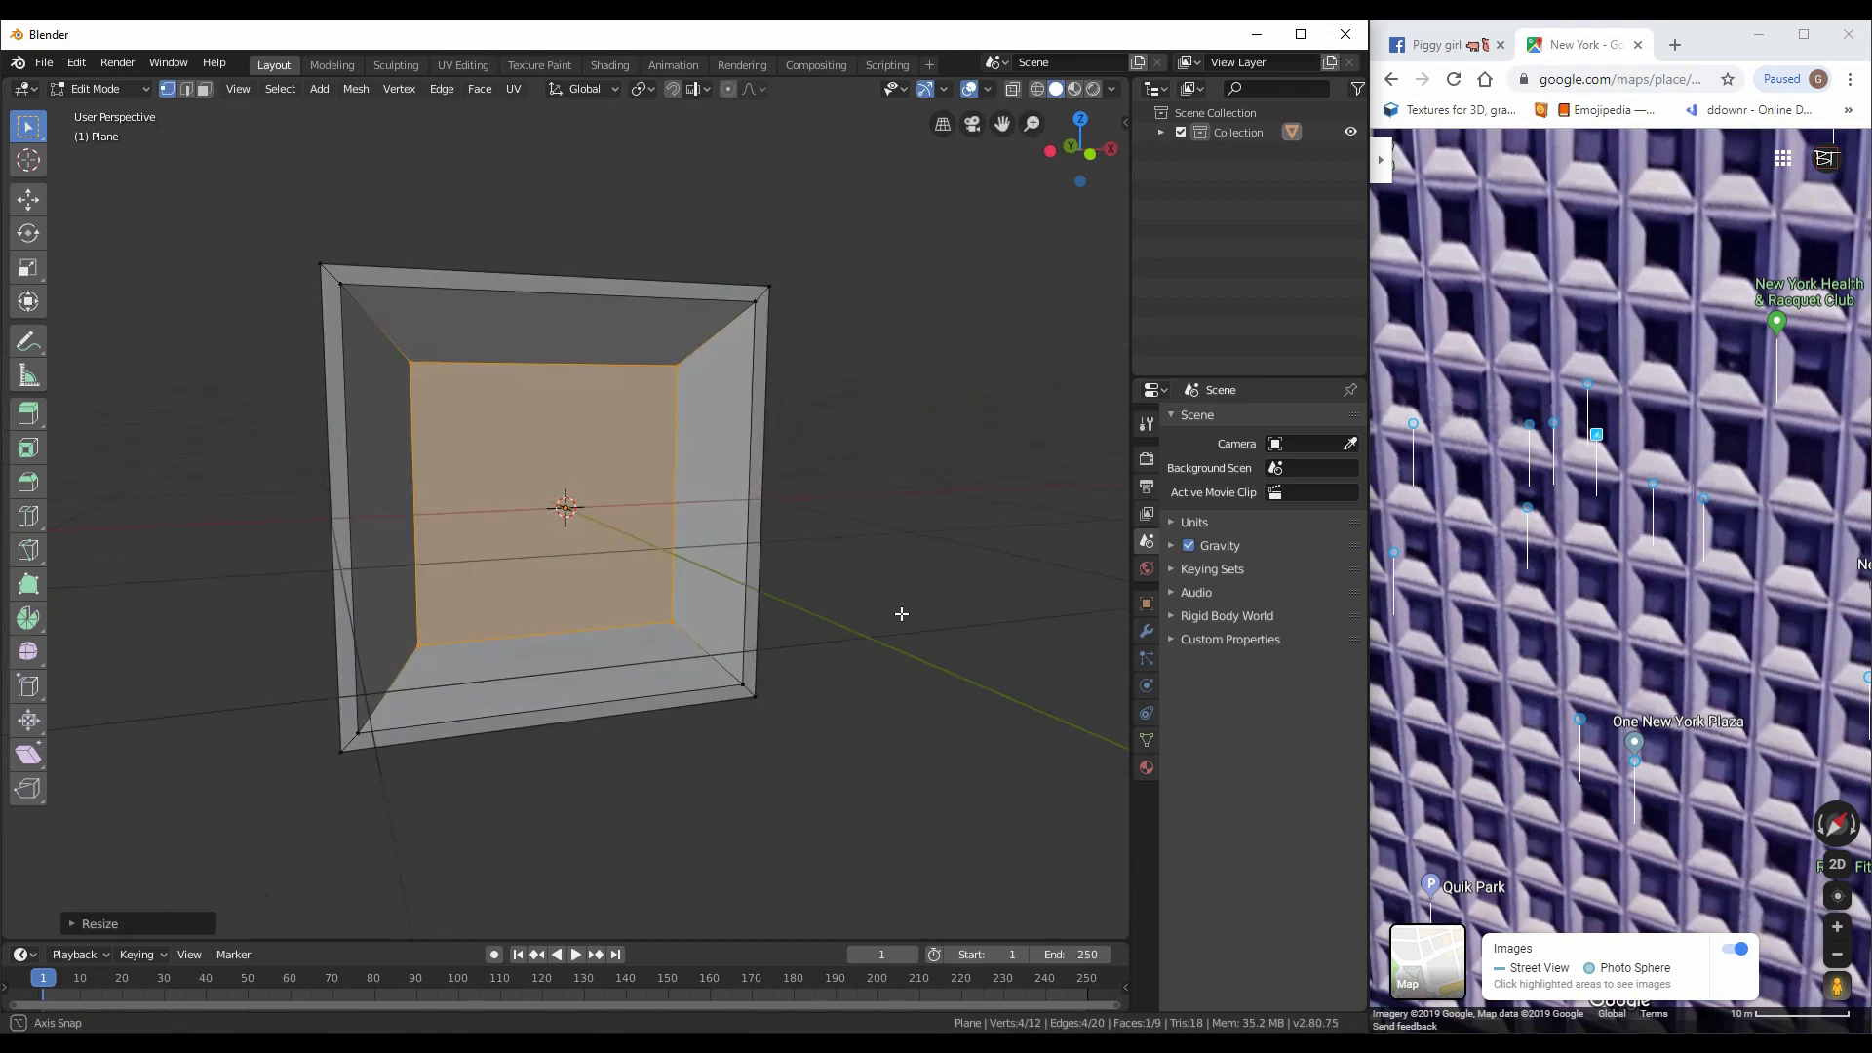
pyautogui.scroll(2, 659, 603)
pyautogui.scroll(2, 658, 603)
# Inset the inner face again and extrude the panel's edges for frame depth
pyautogui.press('i')
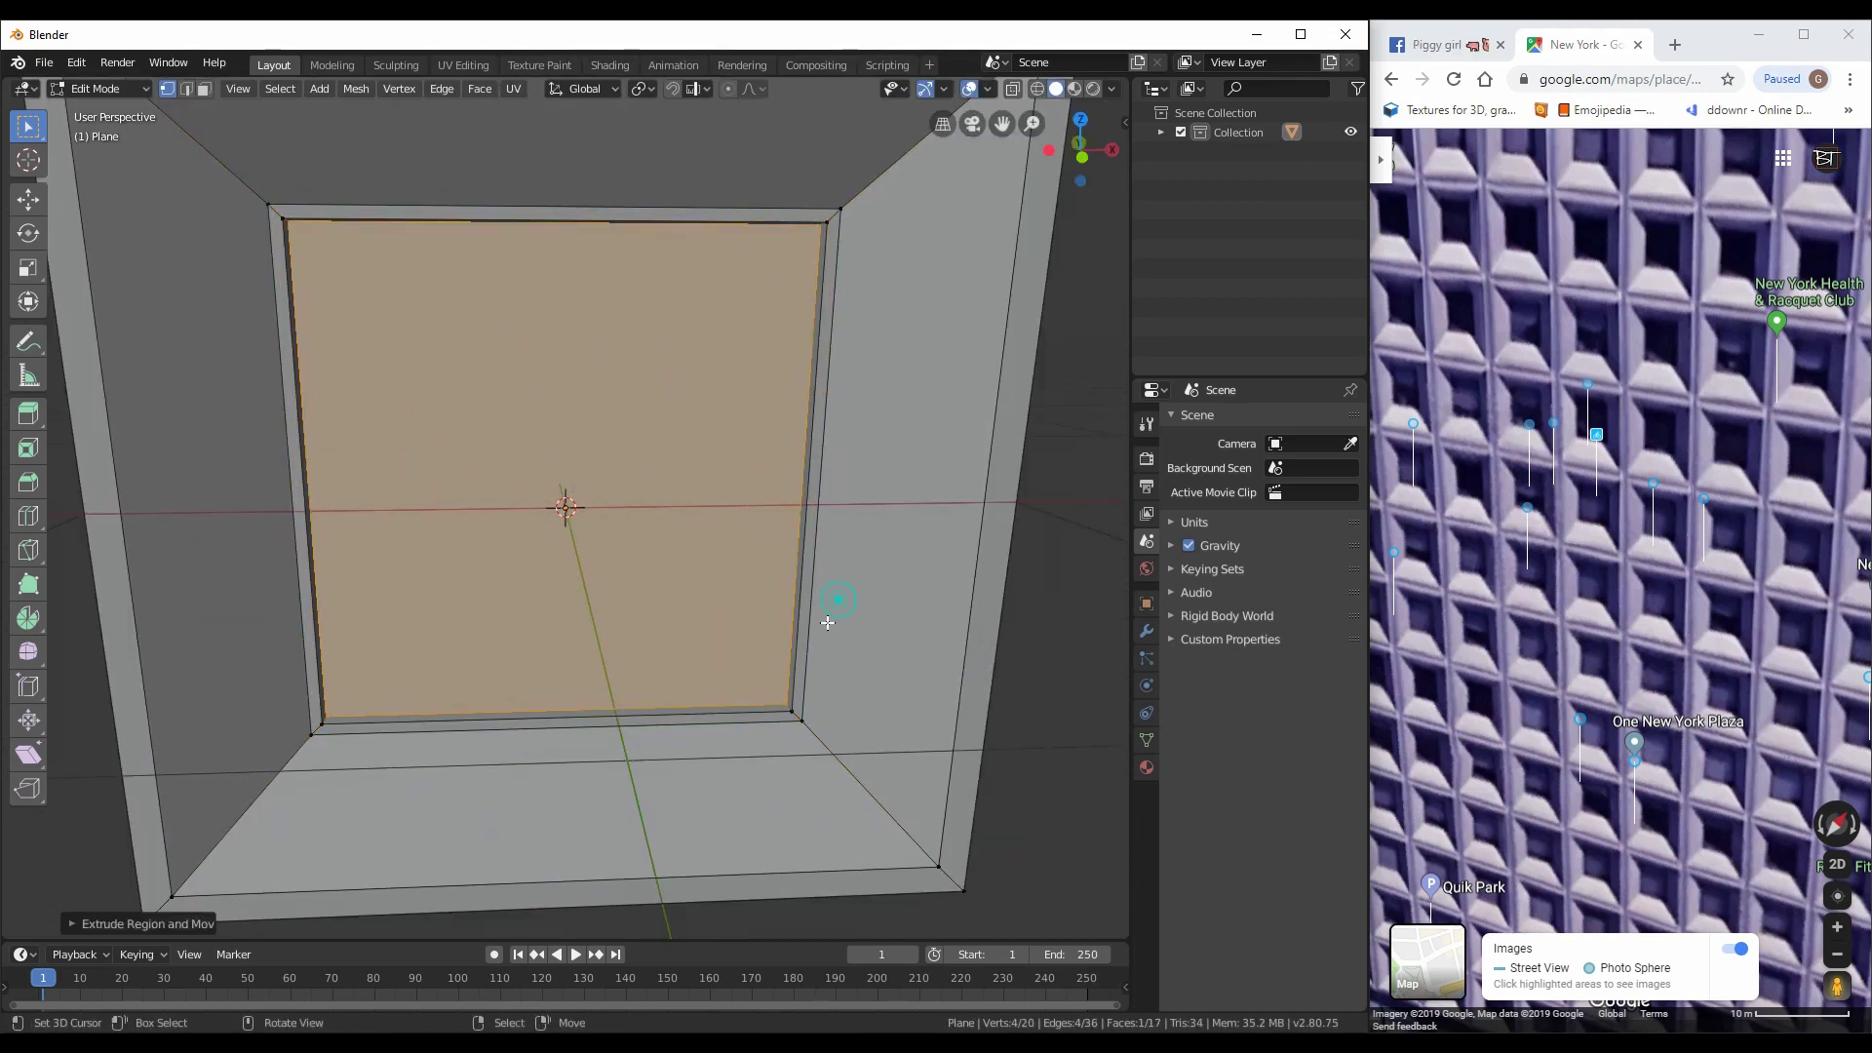
pyautogui.scroll(-3, 827, 622)
pyautogui.click(186, 88)
pyautogui.moveTo(584, 439); pyautogui.dragTo(747, 363, button='middle')
pyautogui.press('e')
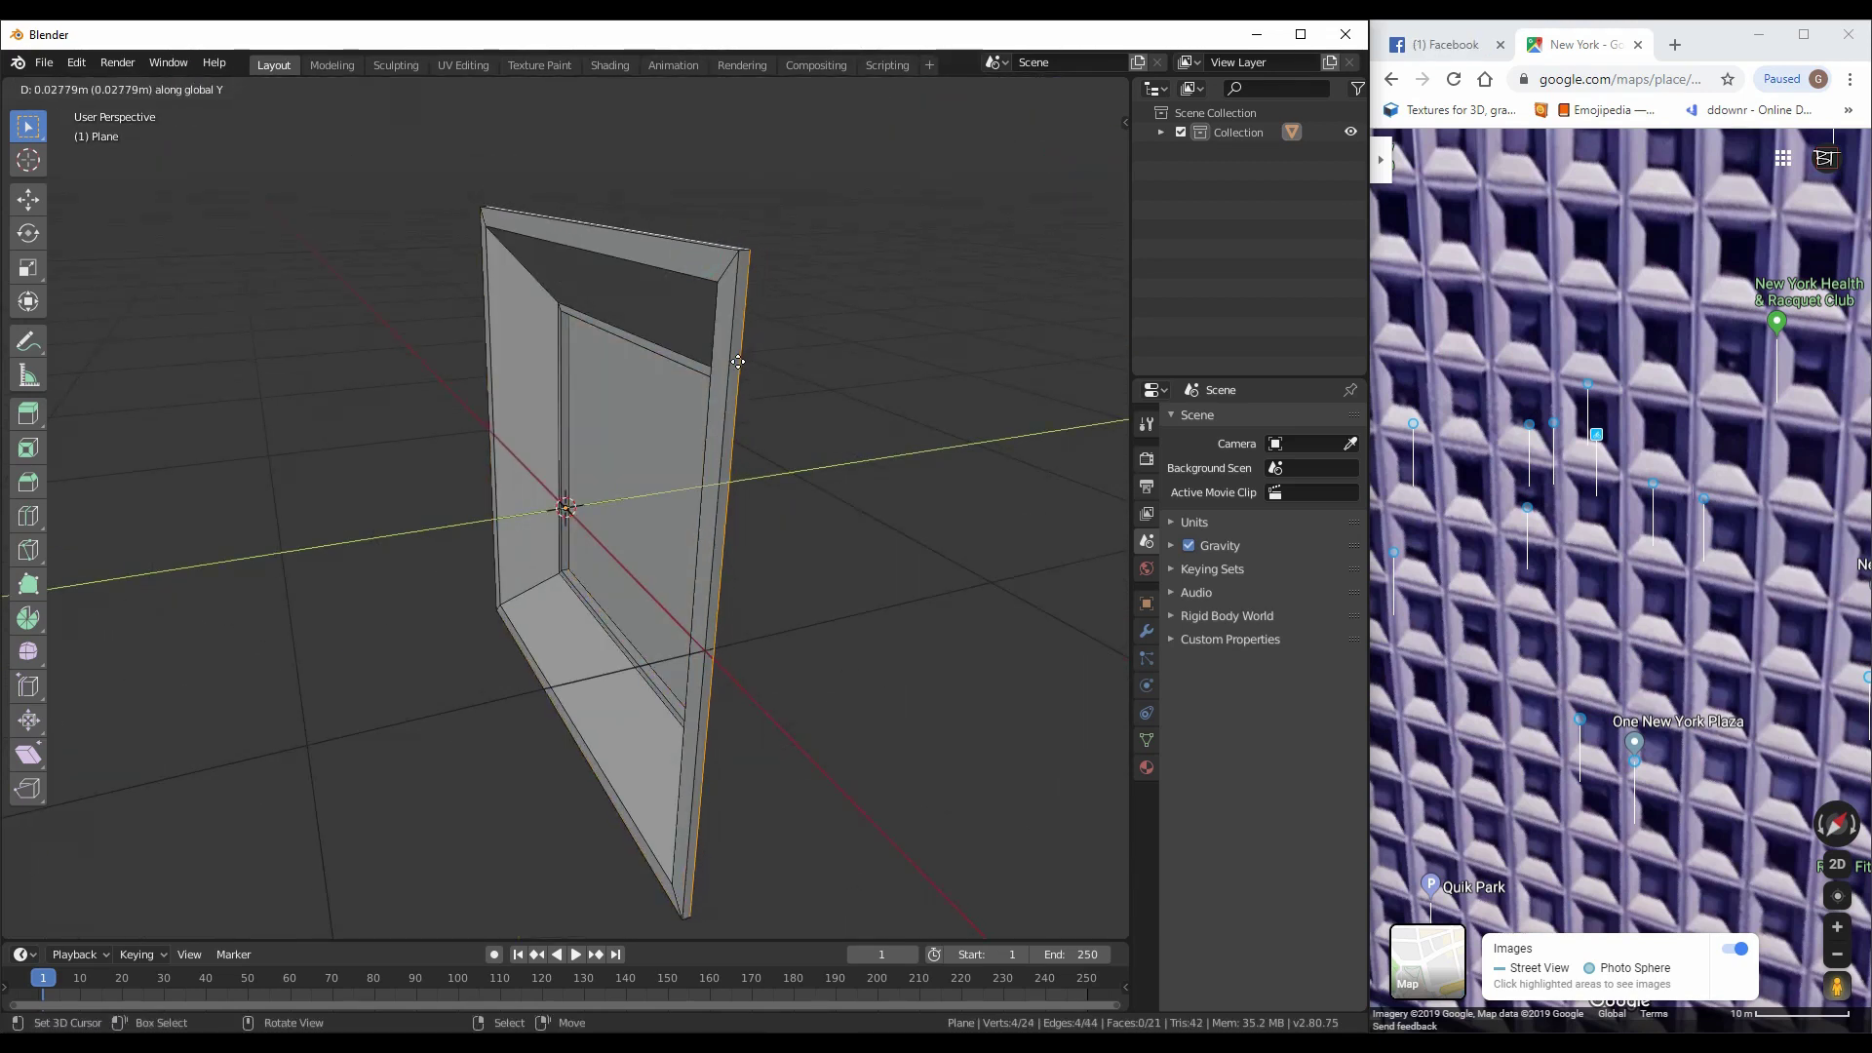
pyautogui.press('KP_1')
# Add an Array modifier with a count of 24 to repeat the panel in a row
pyautogui.press('Tab')
pyautogui.click(1147, 631)
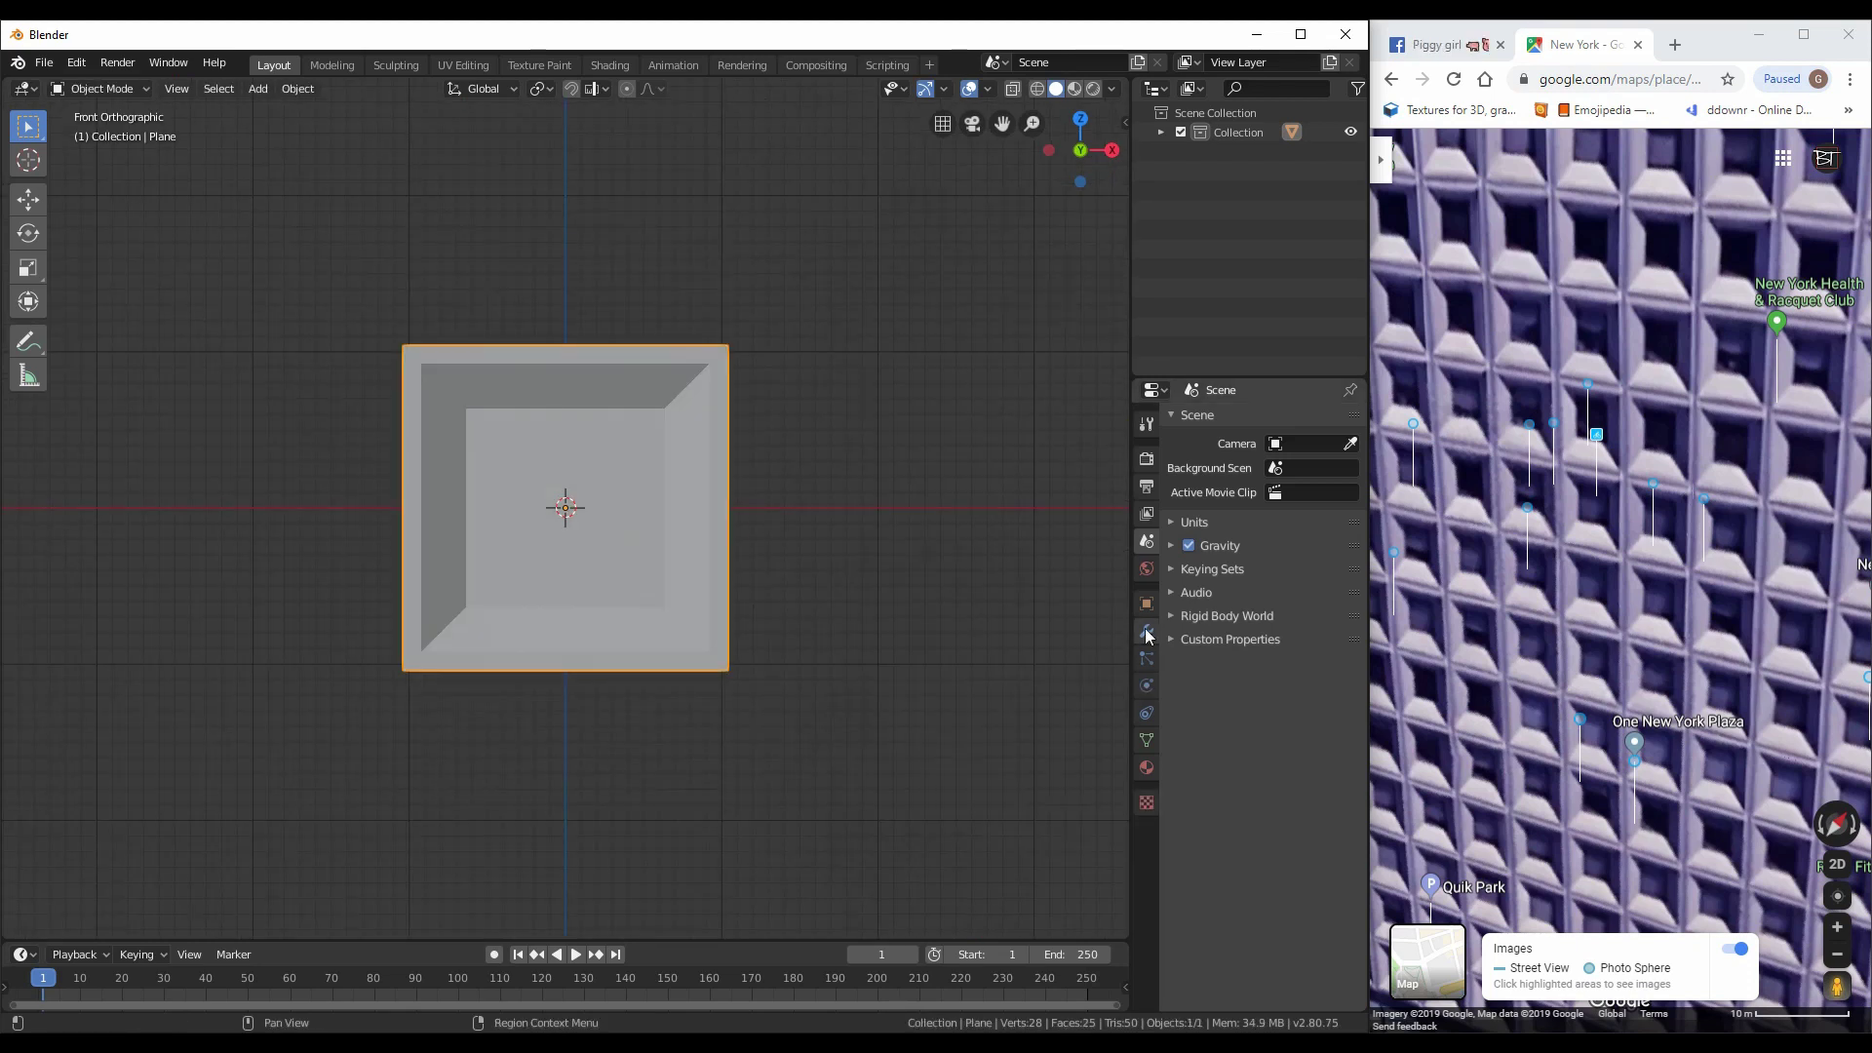
pyautogui.click(1263, 420)
pyautogui.click(978, 465)
pyautogui.write('4')
pyautogui.press('Return')
pyautogui.scroll(-5, 916, 577)
pyautogui.keyDown('shift'); pyautogui.moveTo(916, 577); pyautogui.dragTo(159, 497, button='middle'); pyautogui.keyUp('shift')
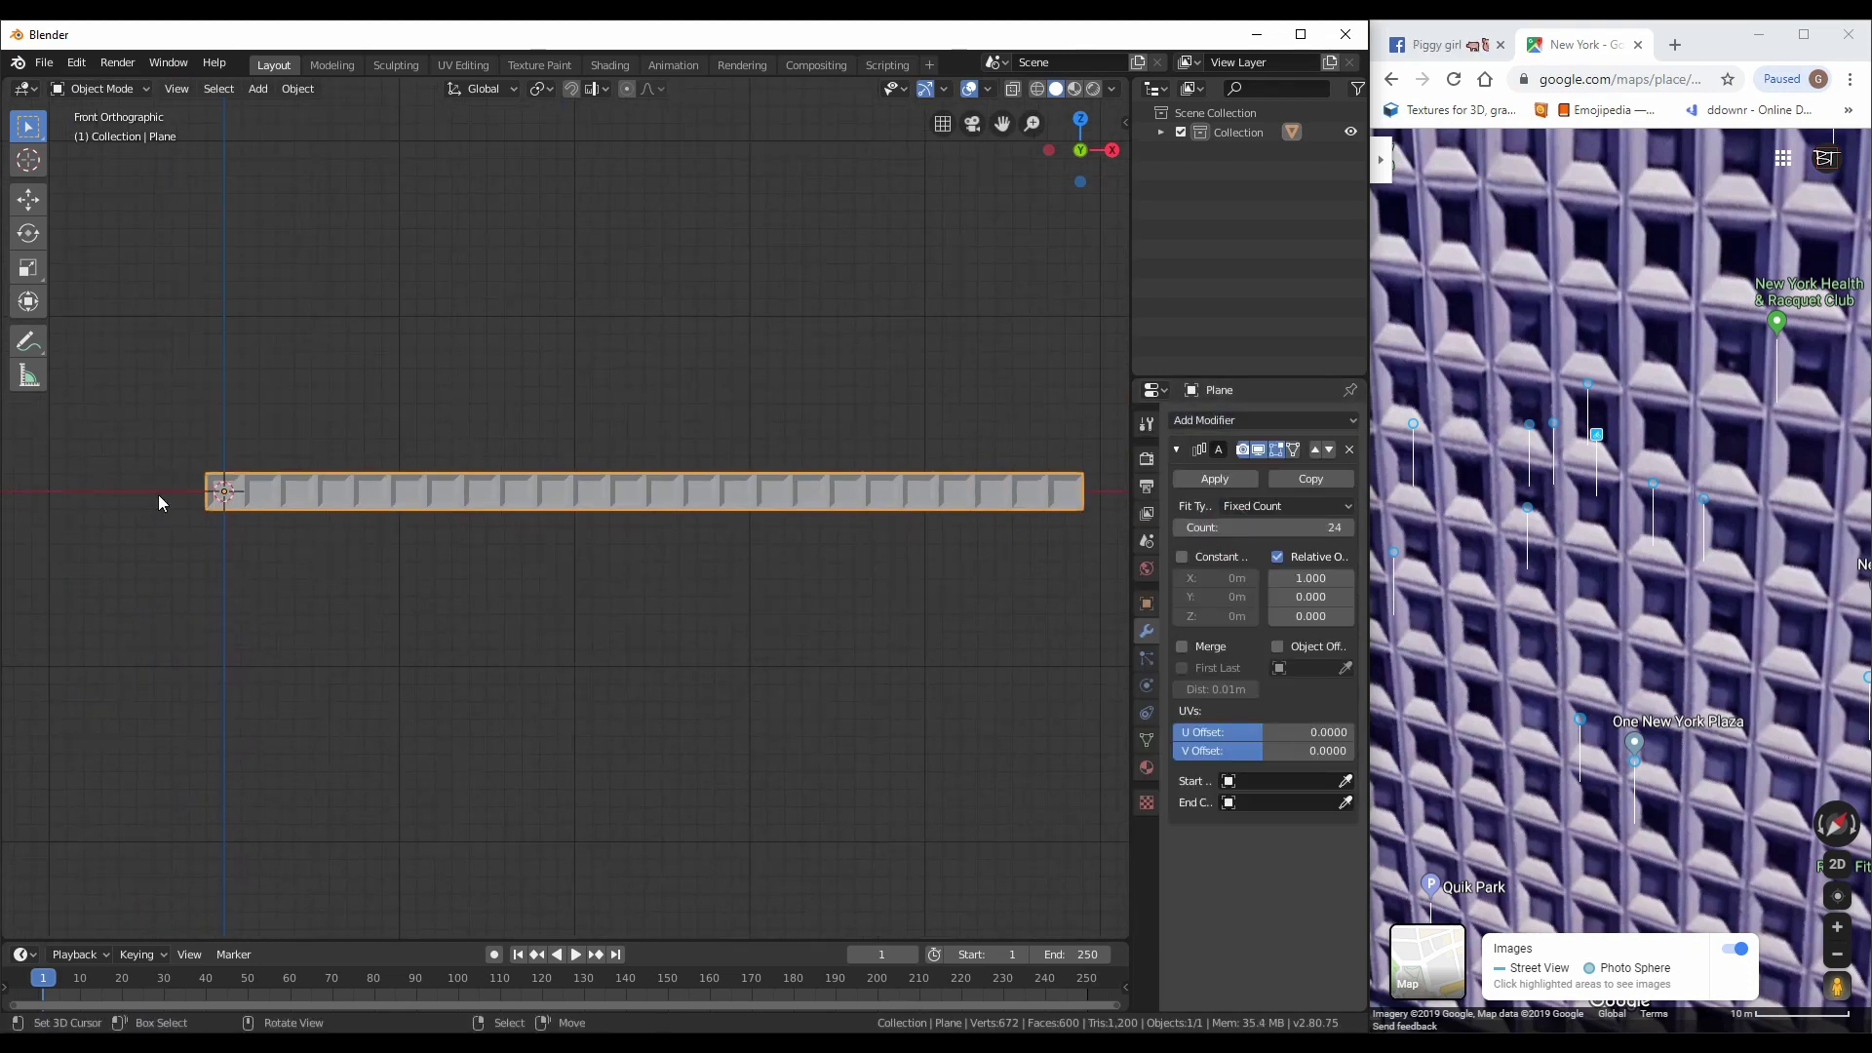
pyautogui.scroll(8, 188, 632)
# Give the tile a new concrete material and add a second material slot named 'frame'
pyautogui.press('Tab')
pyautogui.scroll(3, 527, 603)
pyautogui.scroll(2, 526, 603)
pyautogui.press('a')
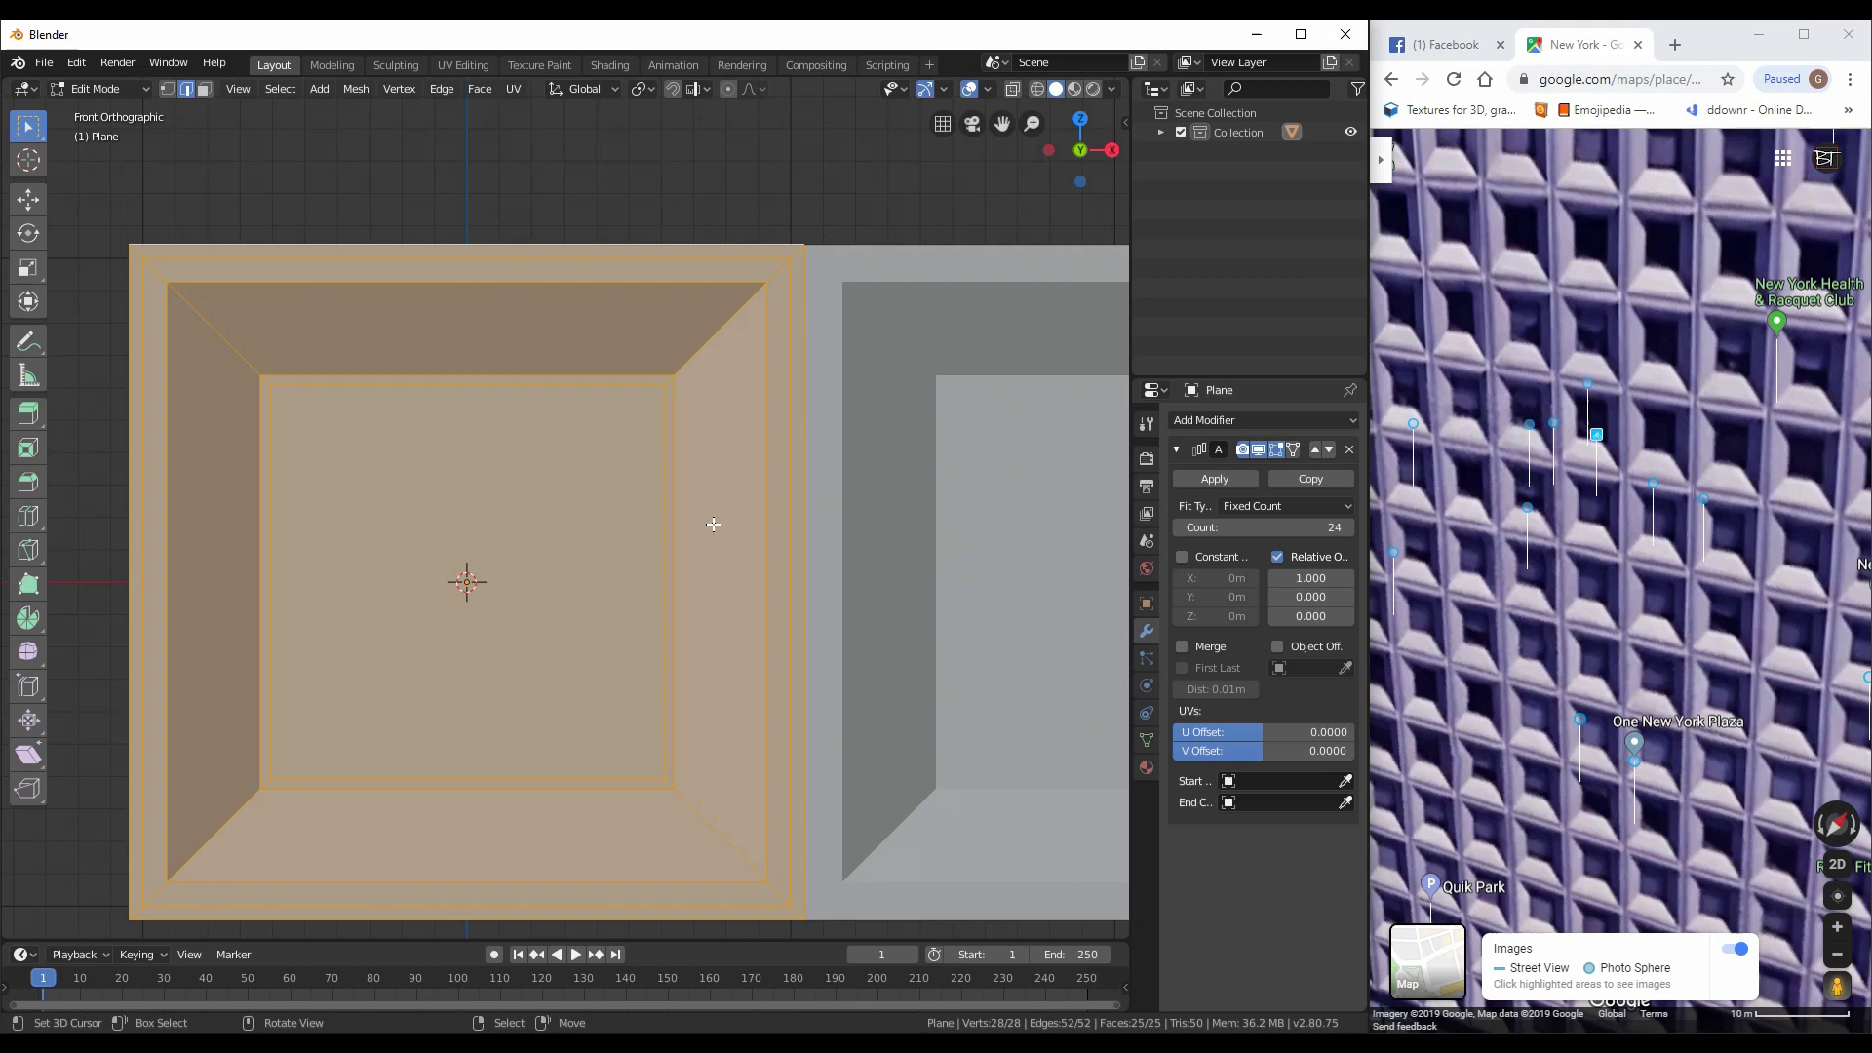
pyautogui.click(1146, 767)
pyautogui.click(1258, 502)
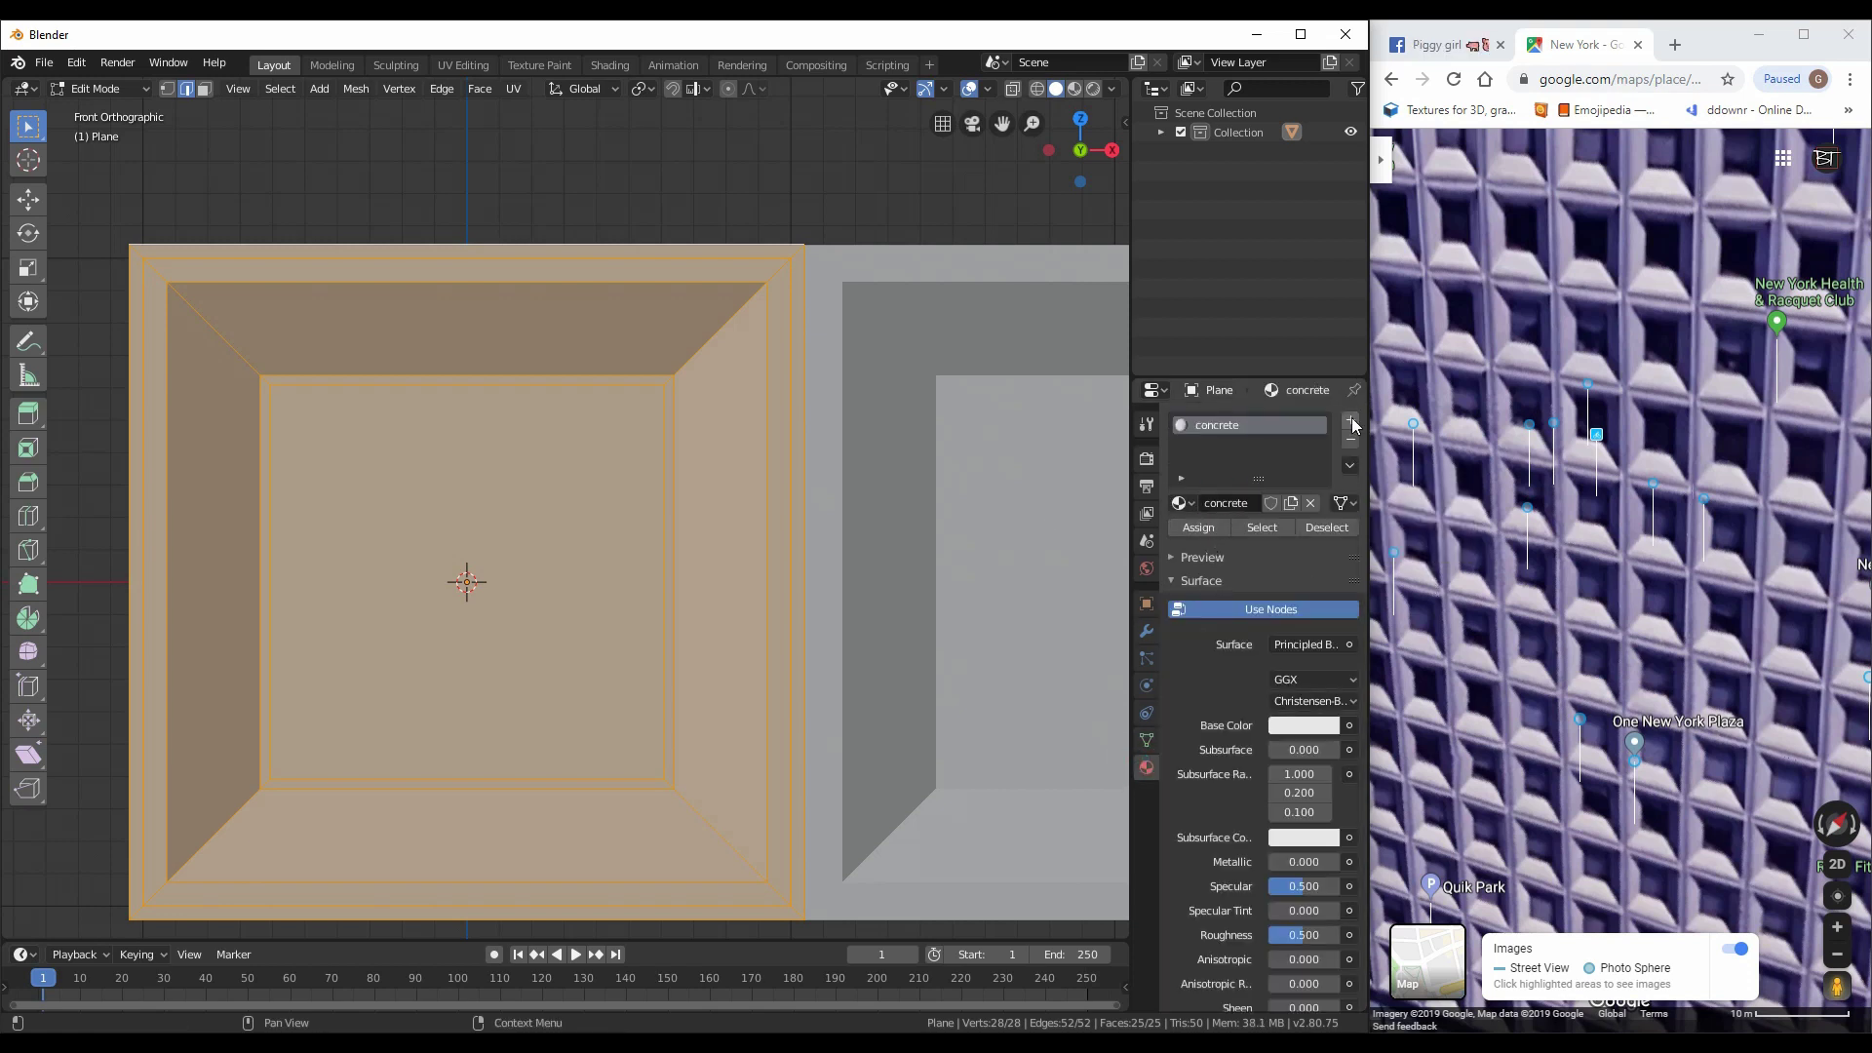
pyautogui.click(1350, 420)
pyautogui.doubleClick(1228, 542)
pyautogui.write('frame')
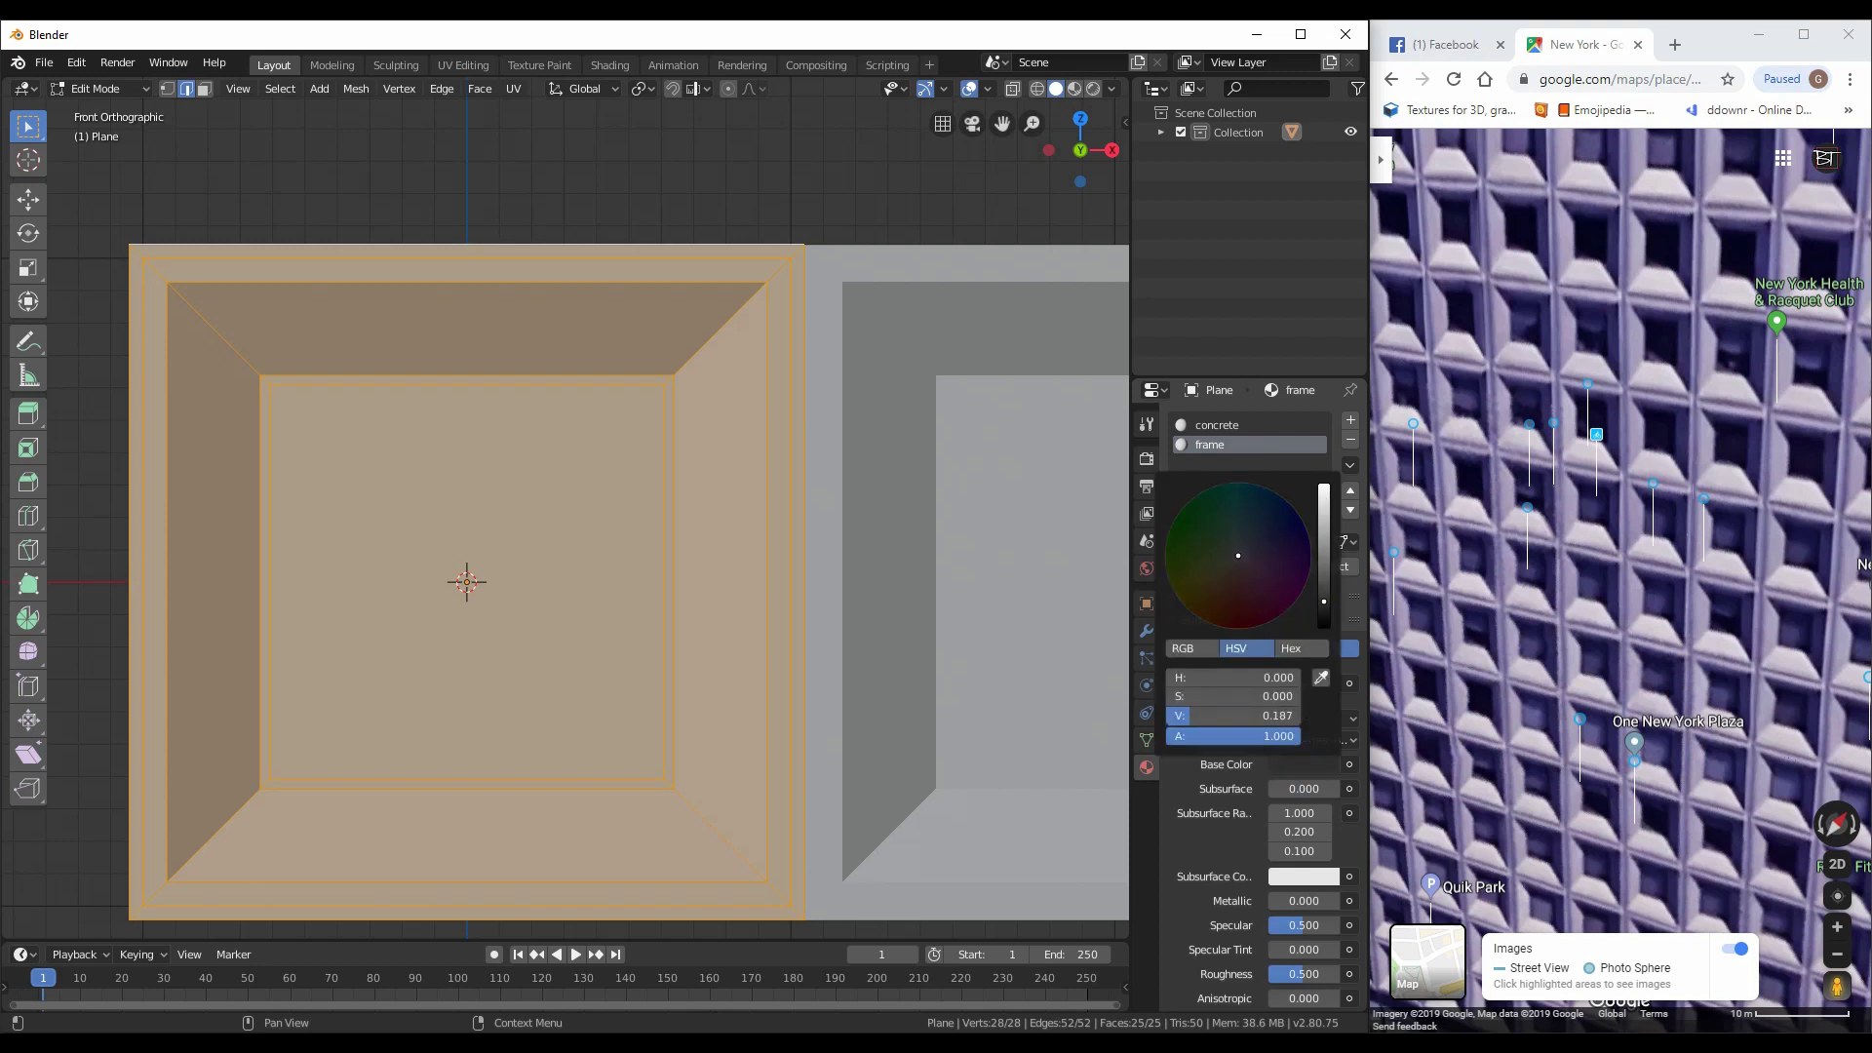
# Select the inner frame and window faces and preview the materials in the viewport
pyautogui.keyDown('alt'); pyautogui.click(683, 367); pyautogui.keyUp('alt')
pyautogui.keyDown('alt'); pyautogui.rightClick(267, 383); pyautogui.keyUp('alt')
pyautogui.keyDown('alt'); pyautogui.moveTo(266, 382); pyautogui.dragTo(1121, 632); pyautogui.keyUp('alt')
pyautogui.hotkey('ctrl', 'z')
pyautogui.hotkey('ctrl', 'z')
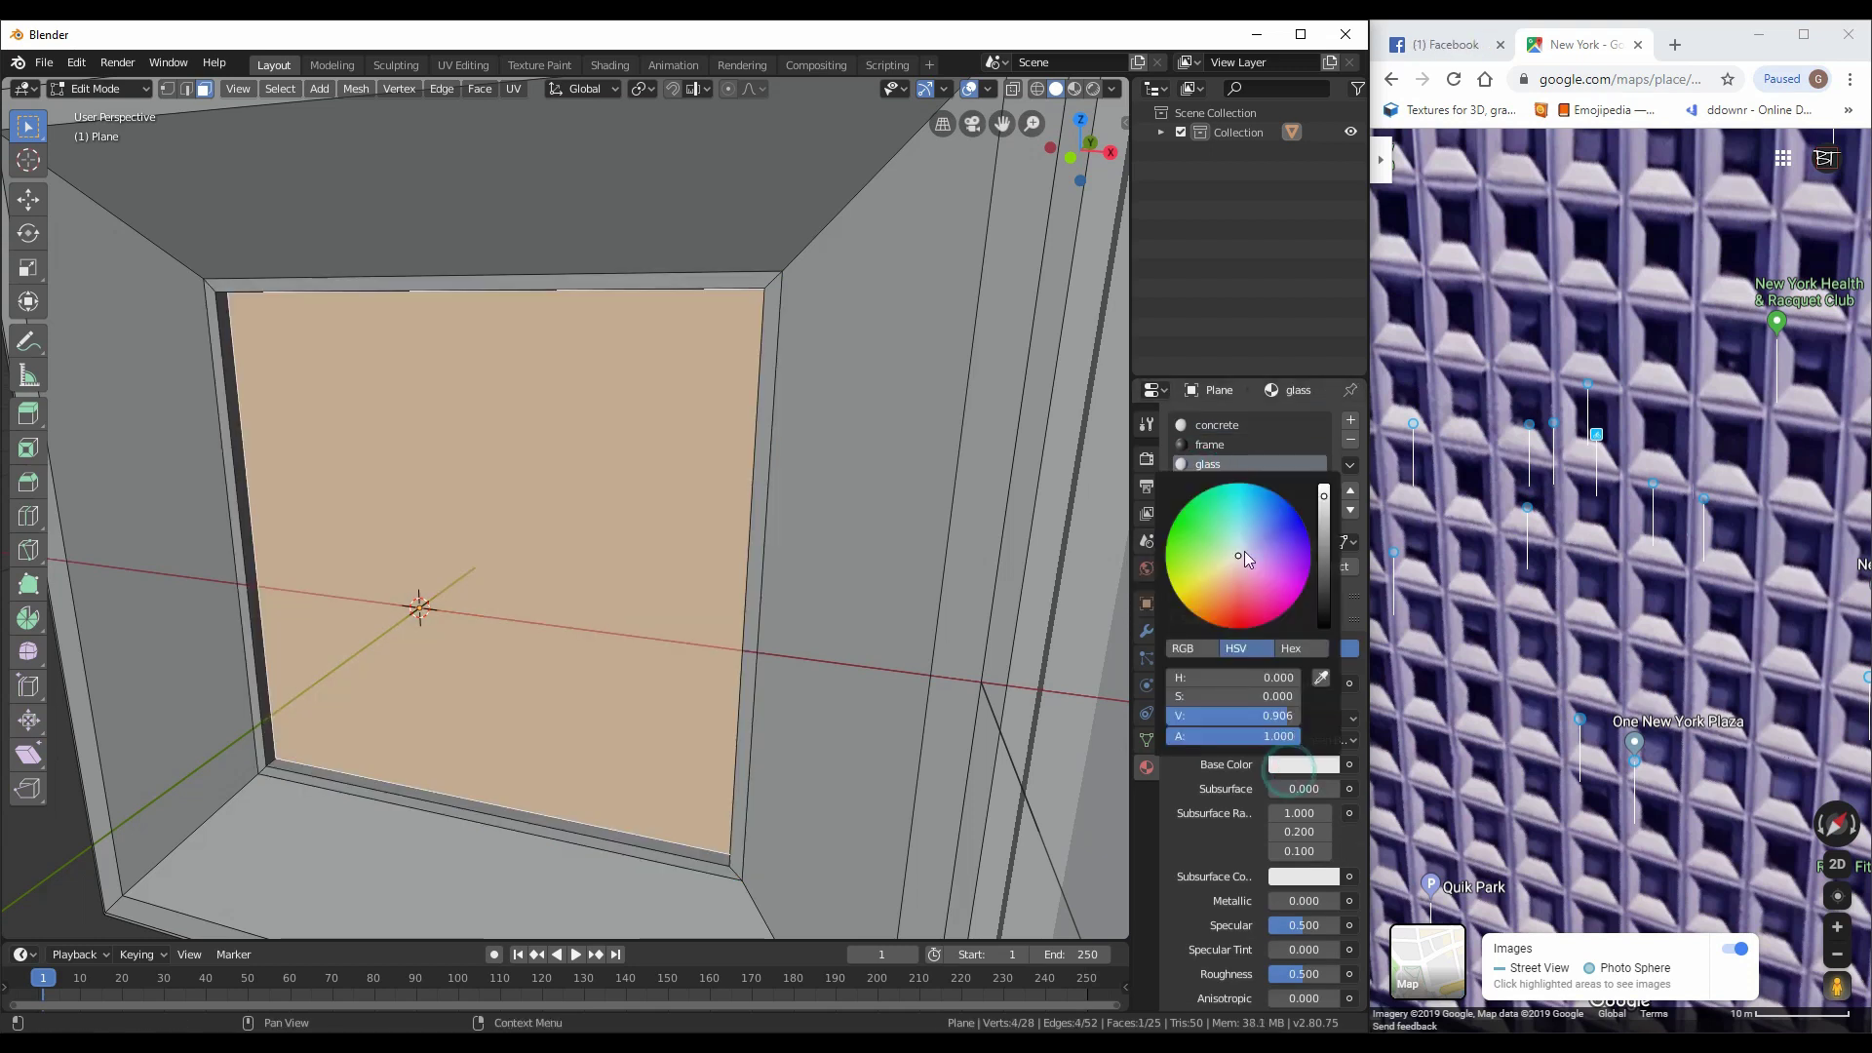
pyautogui.click(1074, 88)
pyautogui.hotkey('alt', 'a')
# Set the glass material's base colour to a dark navy blue and view the whole strip
pyautogui.click(1303, 764)
pyautogui.moveTo(1242, 548); pyautogui.dragTo(1263, 541)
pyautogui.scroll(-3, 1262, 541)
pyautogui.scroll(-3, 806, 526)
pyautogui.hotkey('ctrl', 'z')
pyautogui.scroll(-3, 806, 527)
pyautogui.press('Tab')
pyautogui.scroll(-5, 899, 540)
pyautogui.scroll(3, 700, 561)
# Split the viewport and show the plane's UVs in a UV Editor on the left
pyautogui.moveTo(700, 562); pyautogui.dragTo(1108, 564, button='middle')
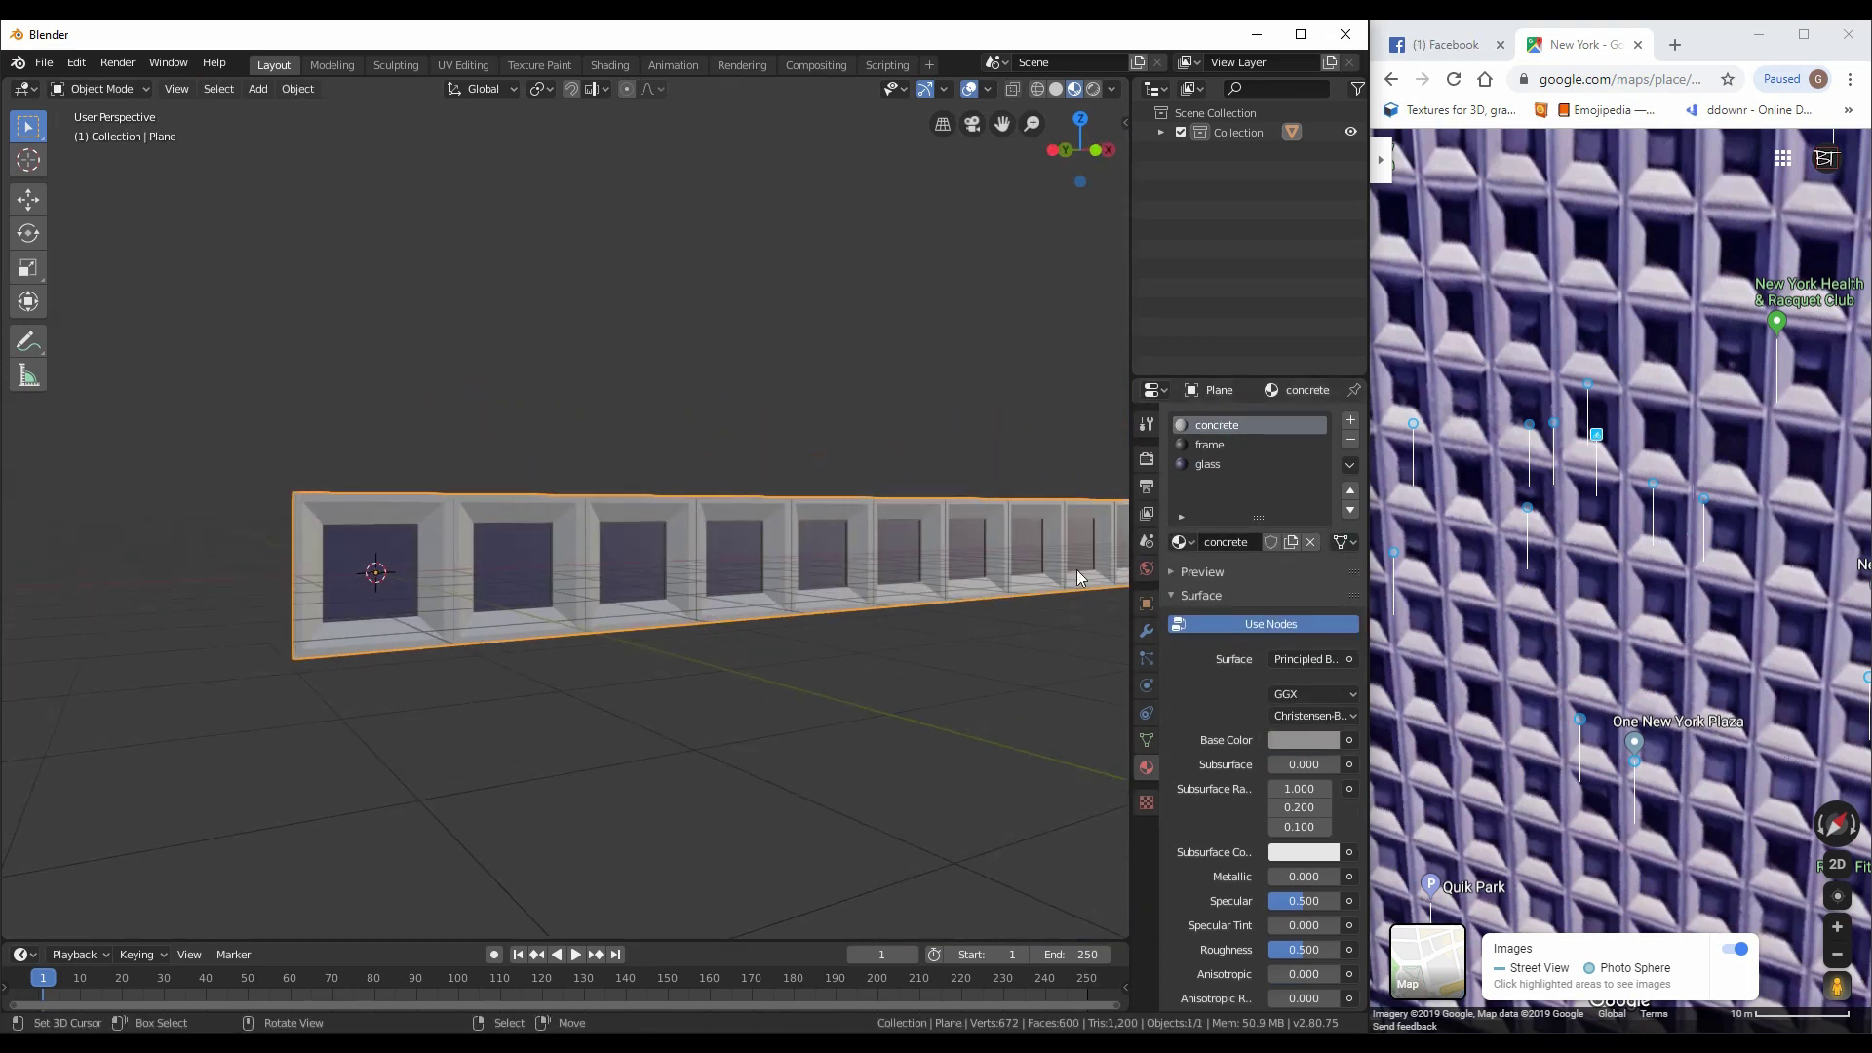
pyautogui.scroll(2, 1108, 563)
pyautogui.click(1147, 631)
pyautogui.press('Tab')
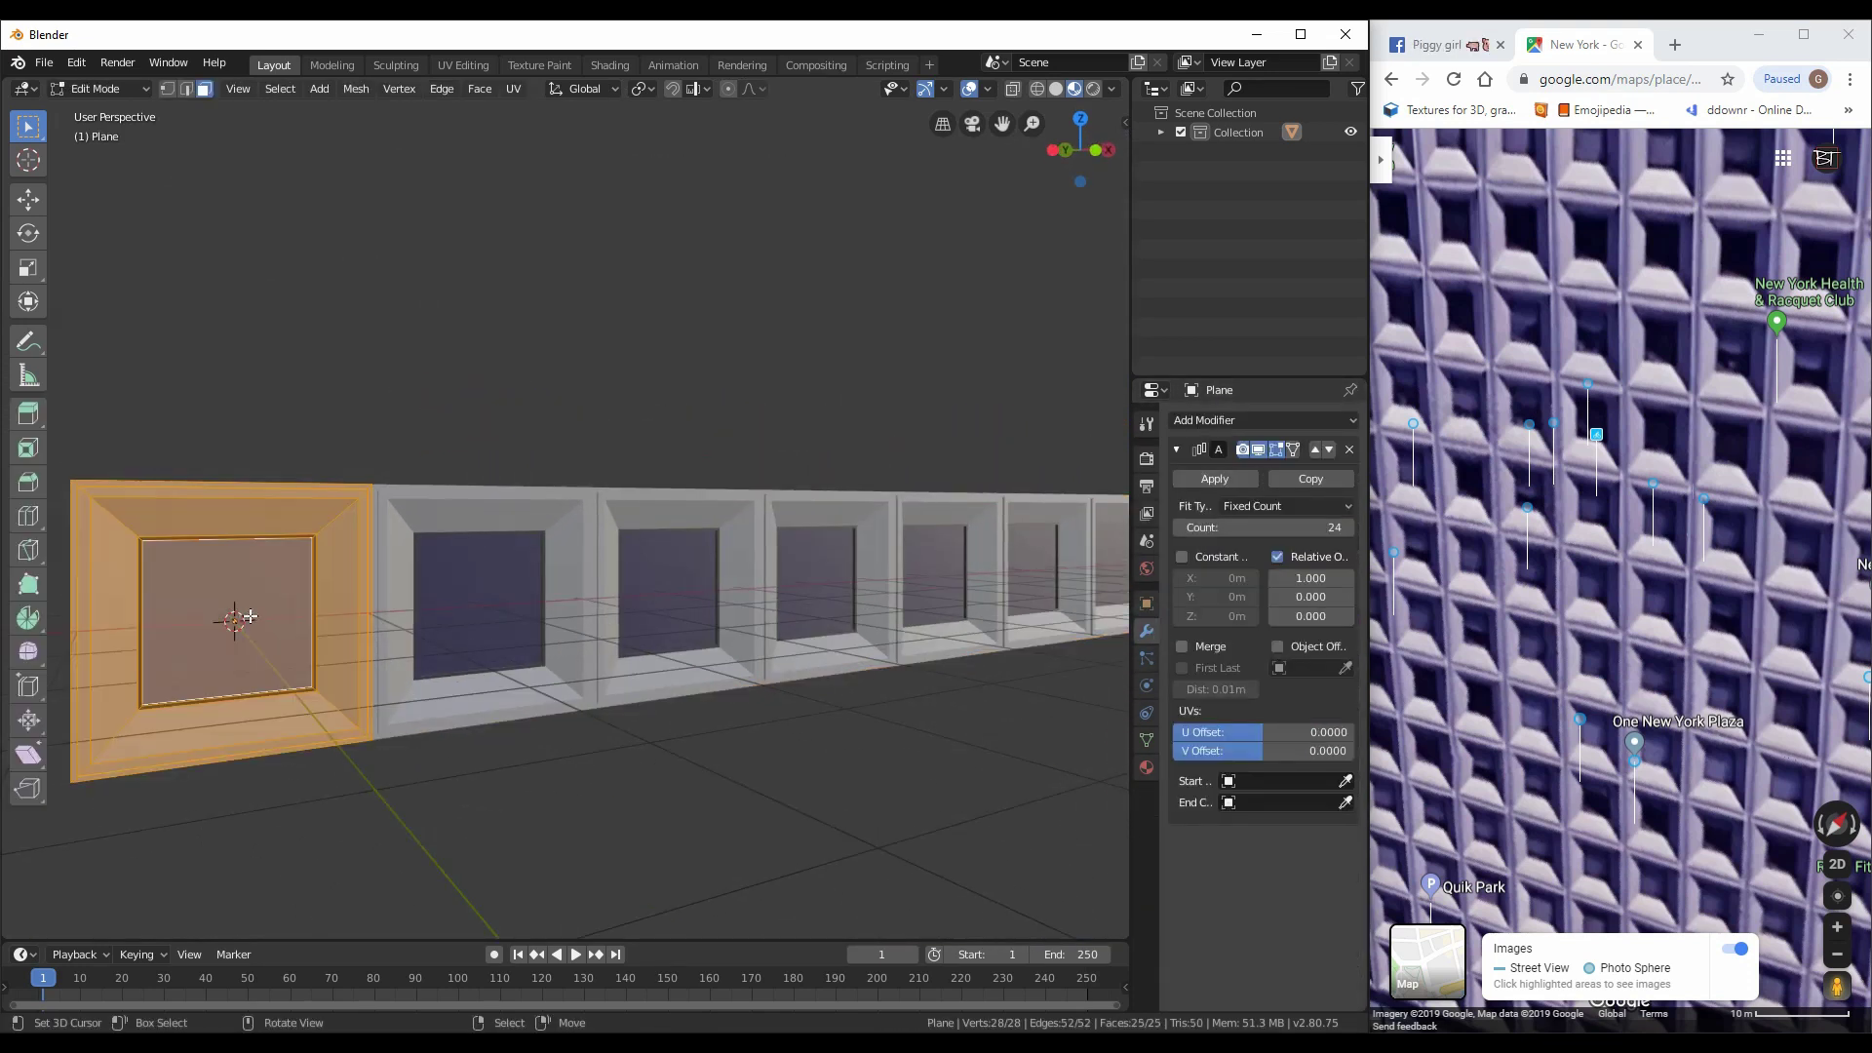
pyautogui.hotkey('alt', 'a')
pyautogui.moveTo(11, 74); pyautogui.dragTo(682, 293)
pyautogui.click(28, 89)
pyautogui.click(69, 165)
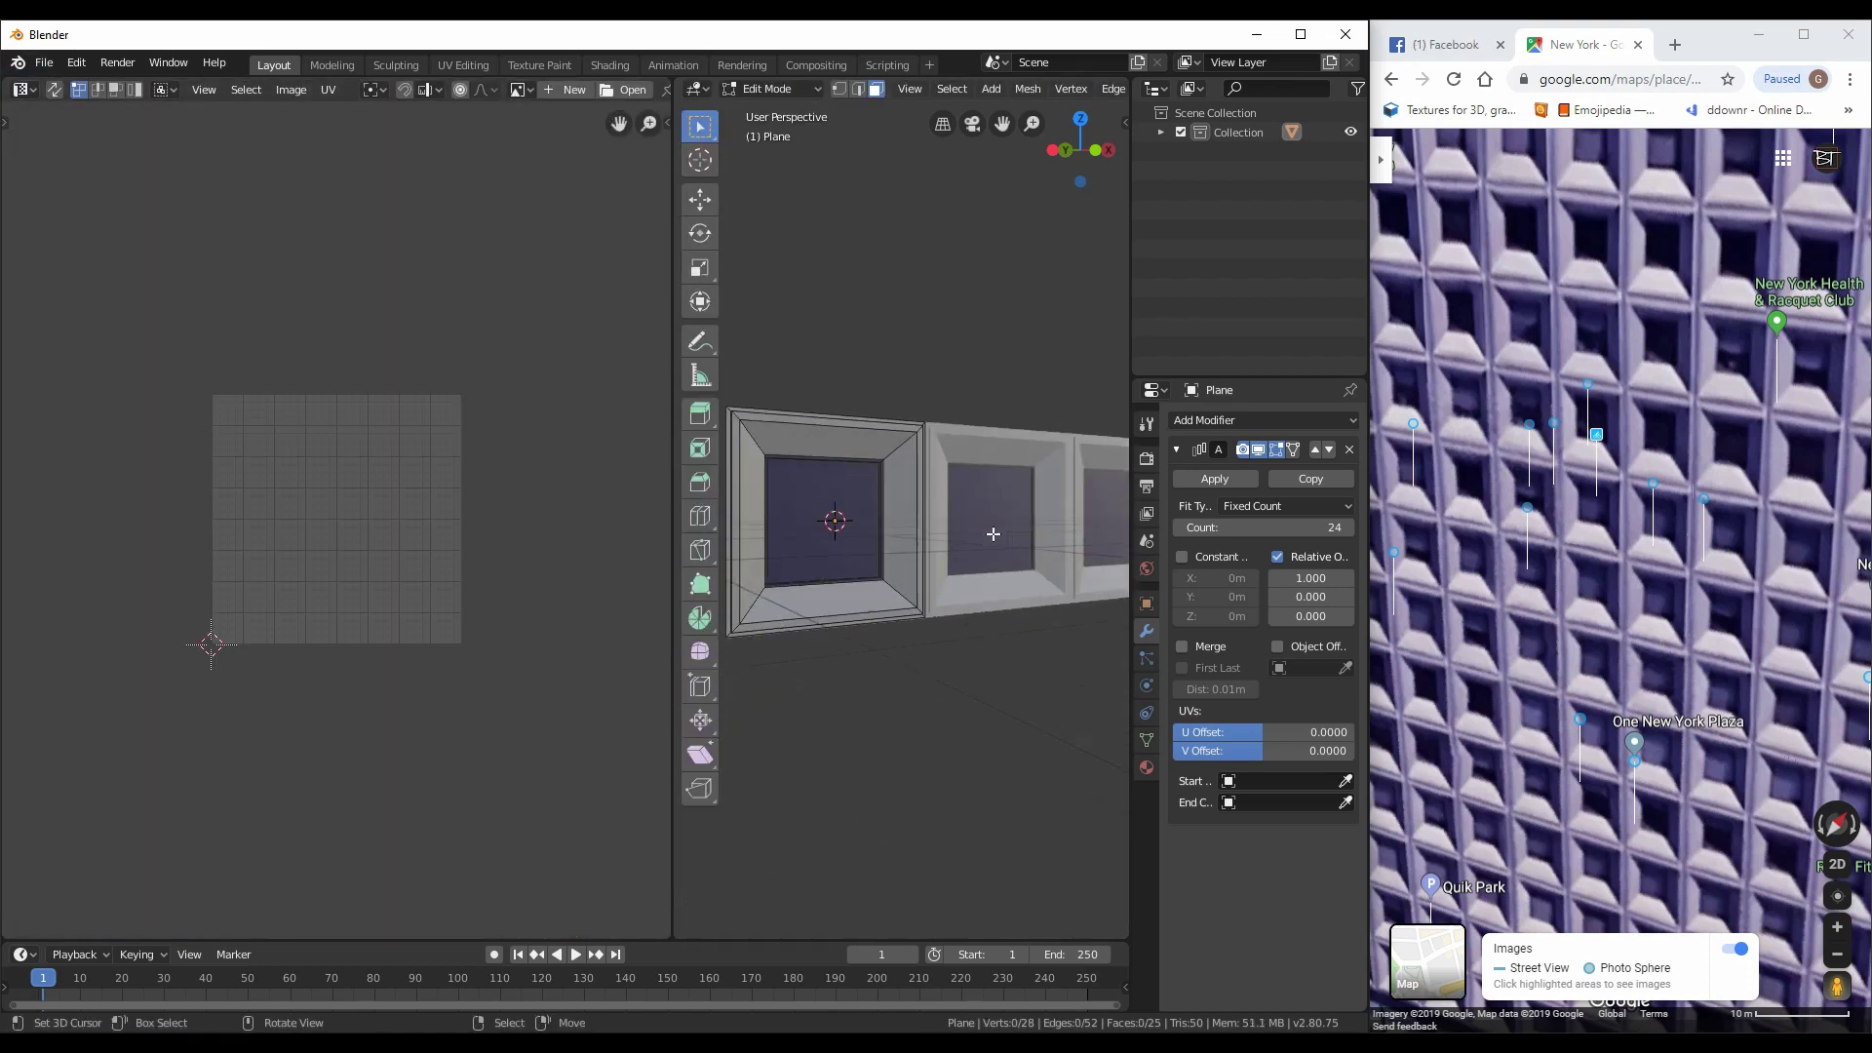
pyautogui.press('a')
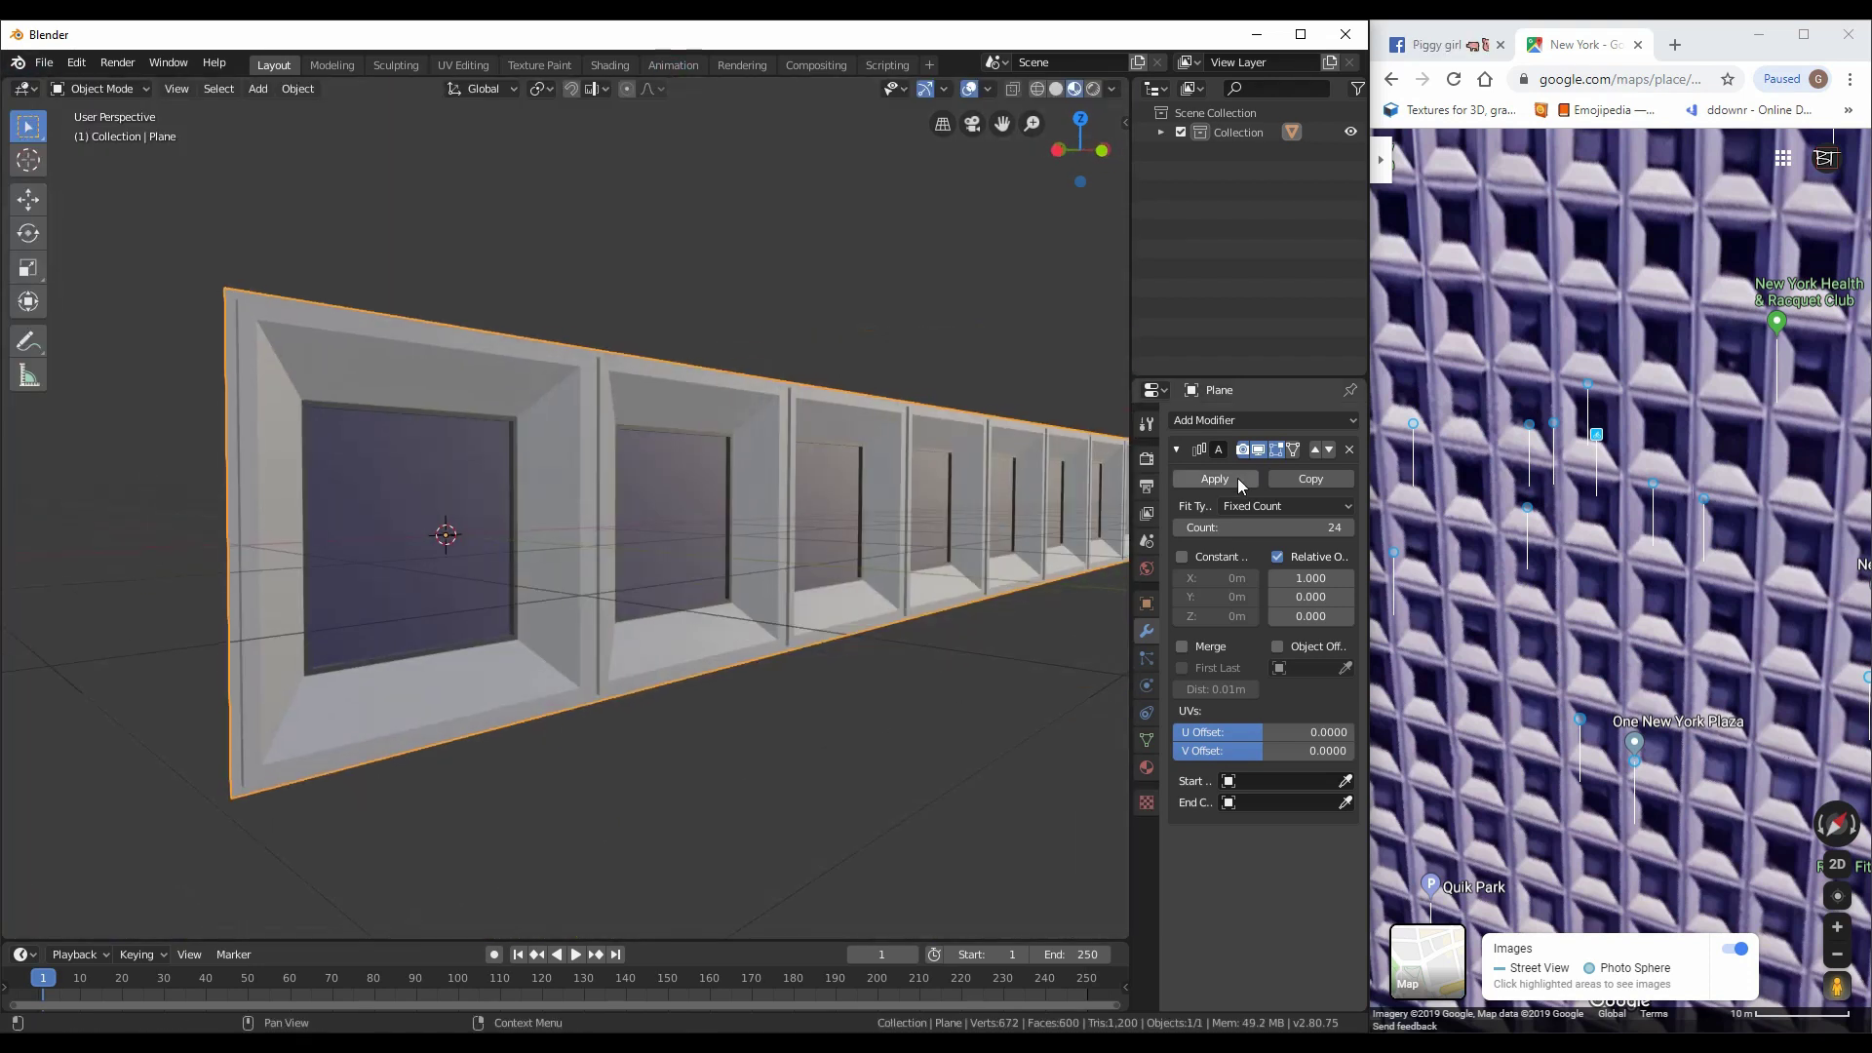
# Add a second Array modifier with Relative Offset Y set to 1, checking the reference building
pyautogui.click(1238, 478)
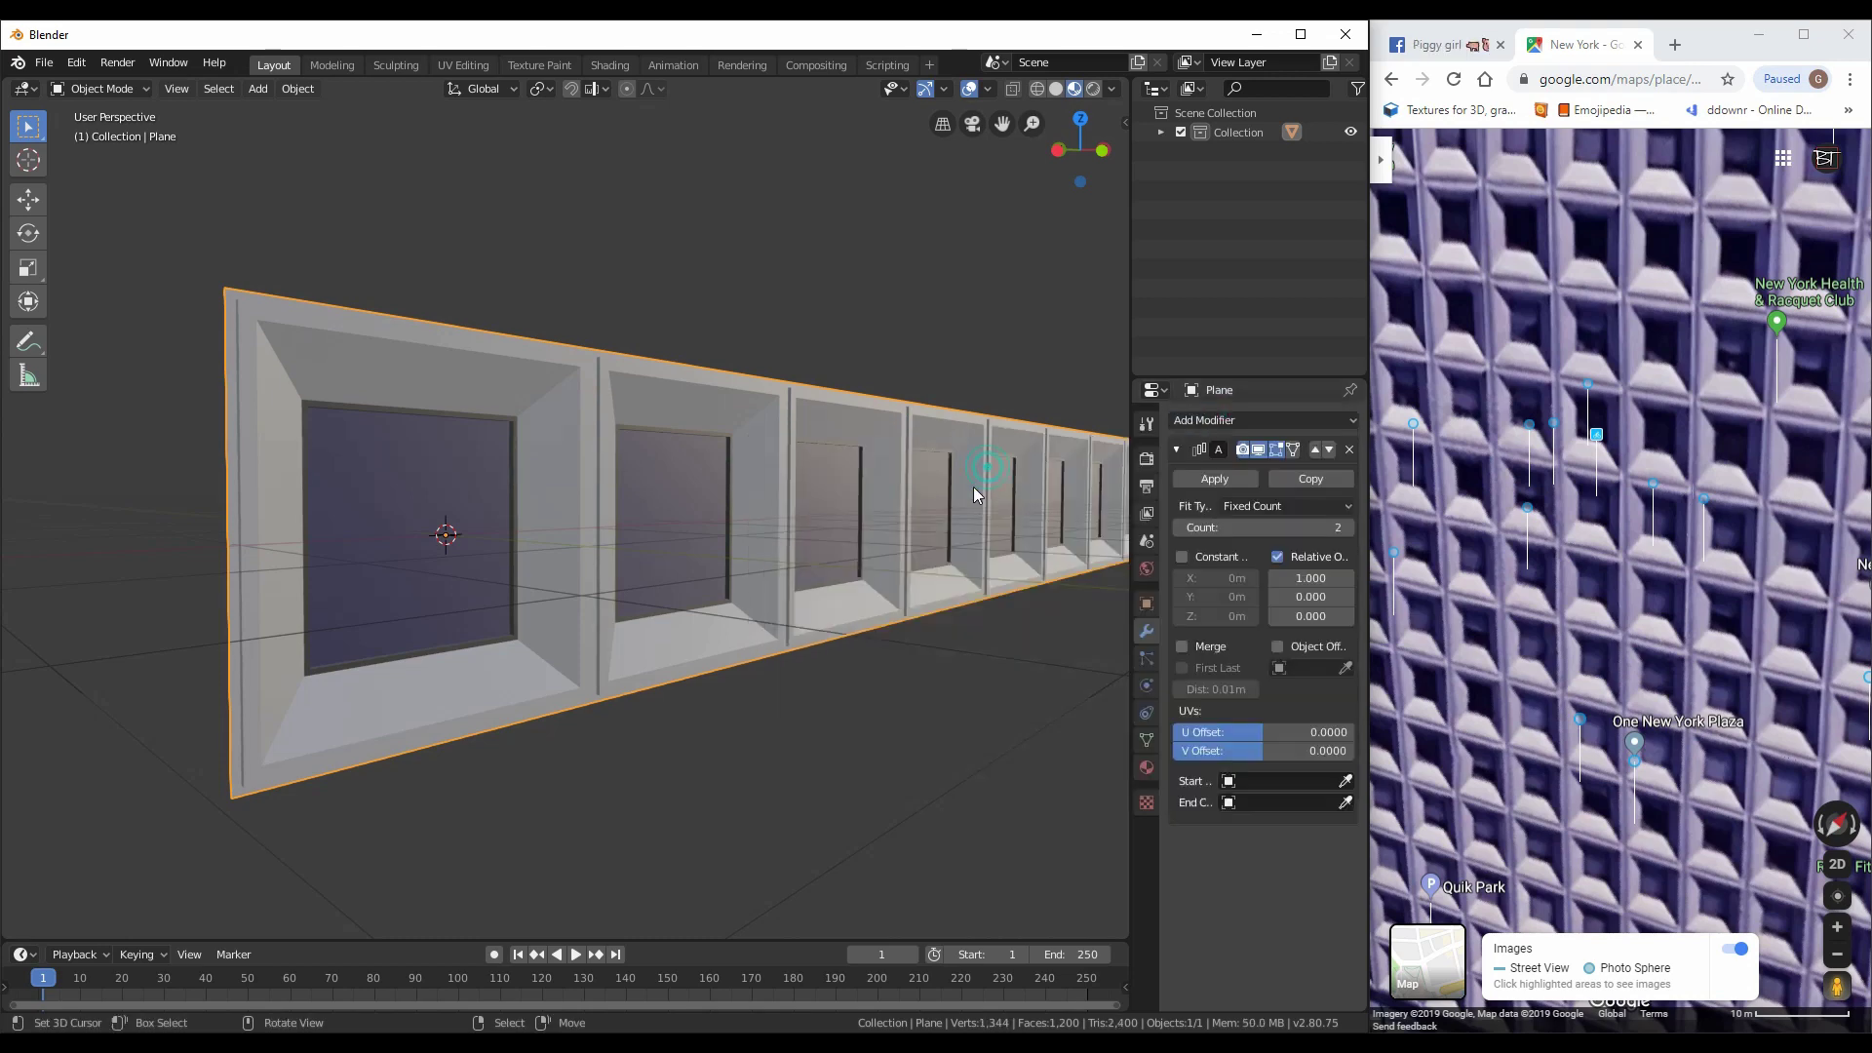
pyautogui.press('BackSpace')
pyautogui.press('BackSpace')
pyautogui.press('BackSpace')
pyautogui.write('1')
pyautogui.press('Return')
pyautogui.scroll(-3, 1581, 511)
pyautogui.click(1740, 644)
pyautogui.click(1388, 172)
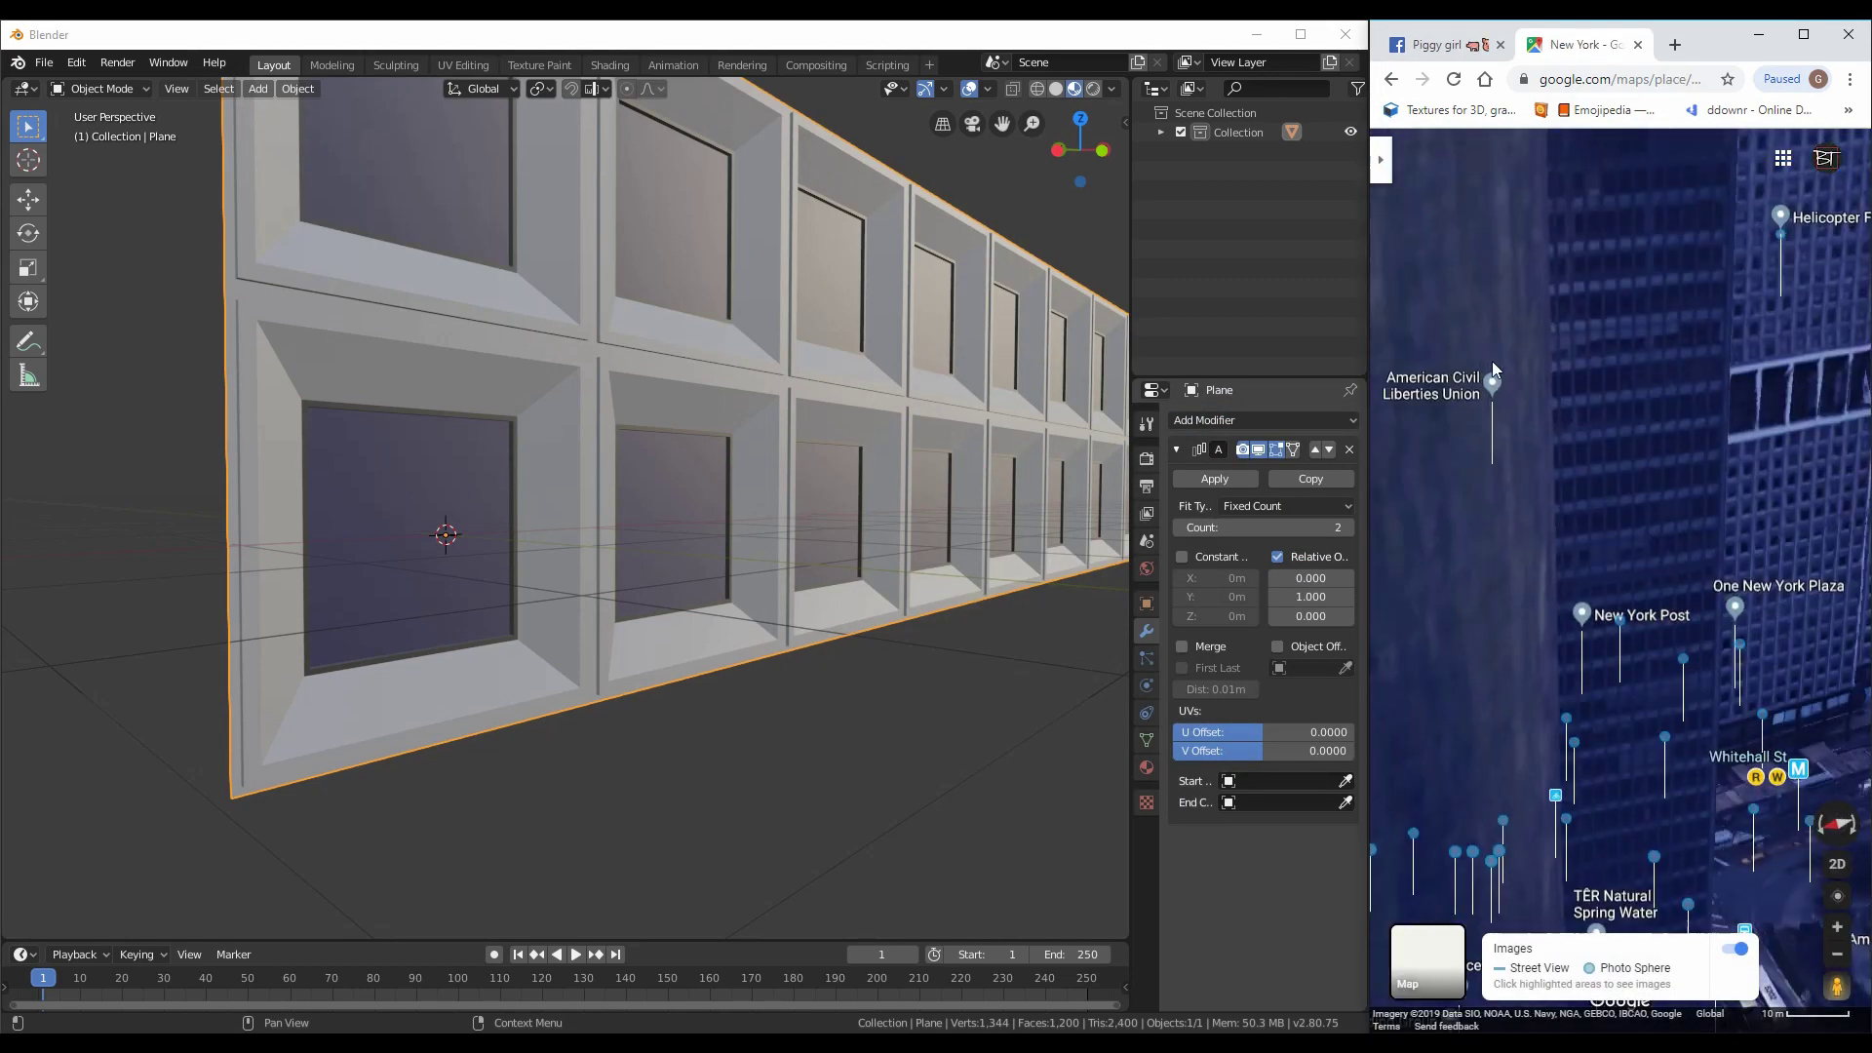
pyautogui.scroll(5, 1617, 438)
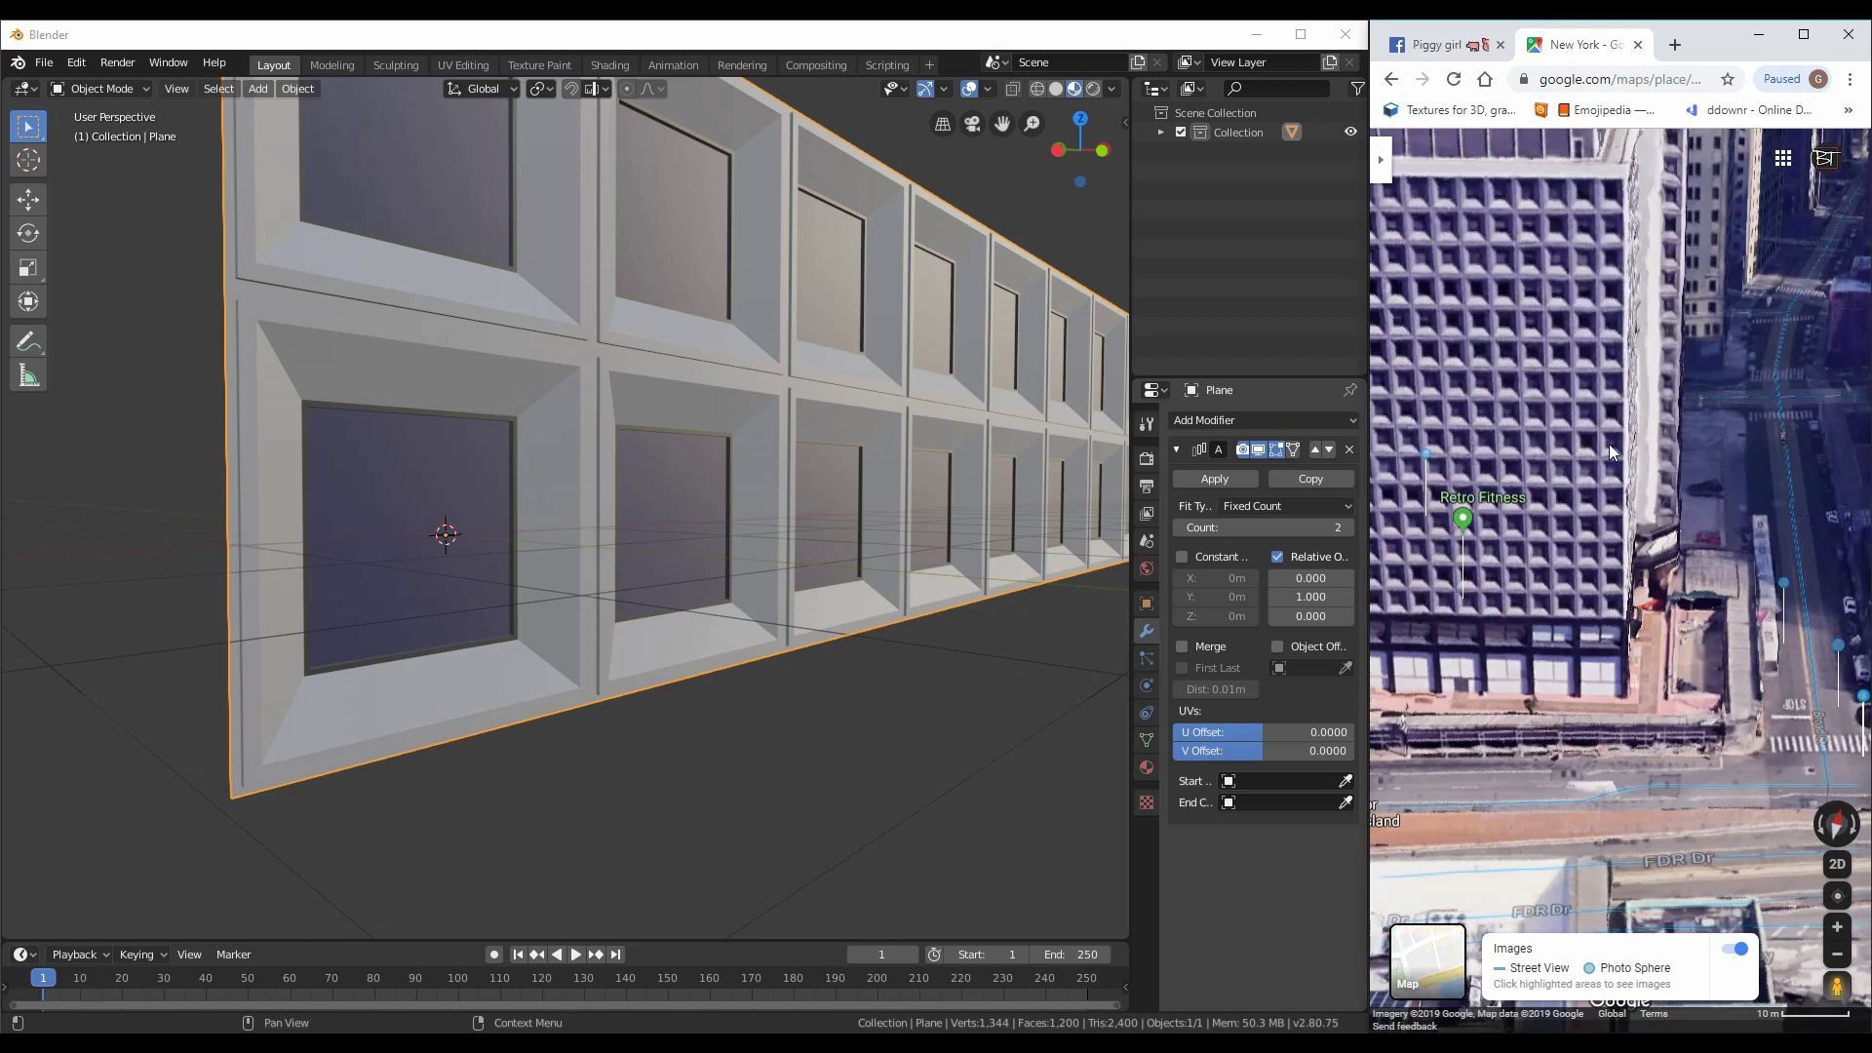
# Set the second array's count to 15 to stack the rows into a full wall
pyautogui.click(1261, 527)
pyautogui.write('15')
pyautogui.press('Return')
pyautogui.moveTo(646, 528); pyautogui.dragTo(571, 523, button='middle')
pyautogui.scroll(-4, 571, 523)
pyautogui.scroll(1, 1045, 505)
pyautogui.press('Tab')
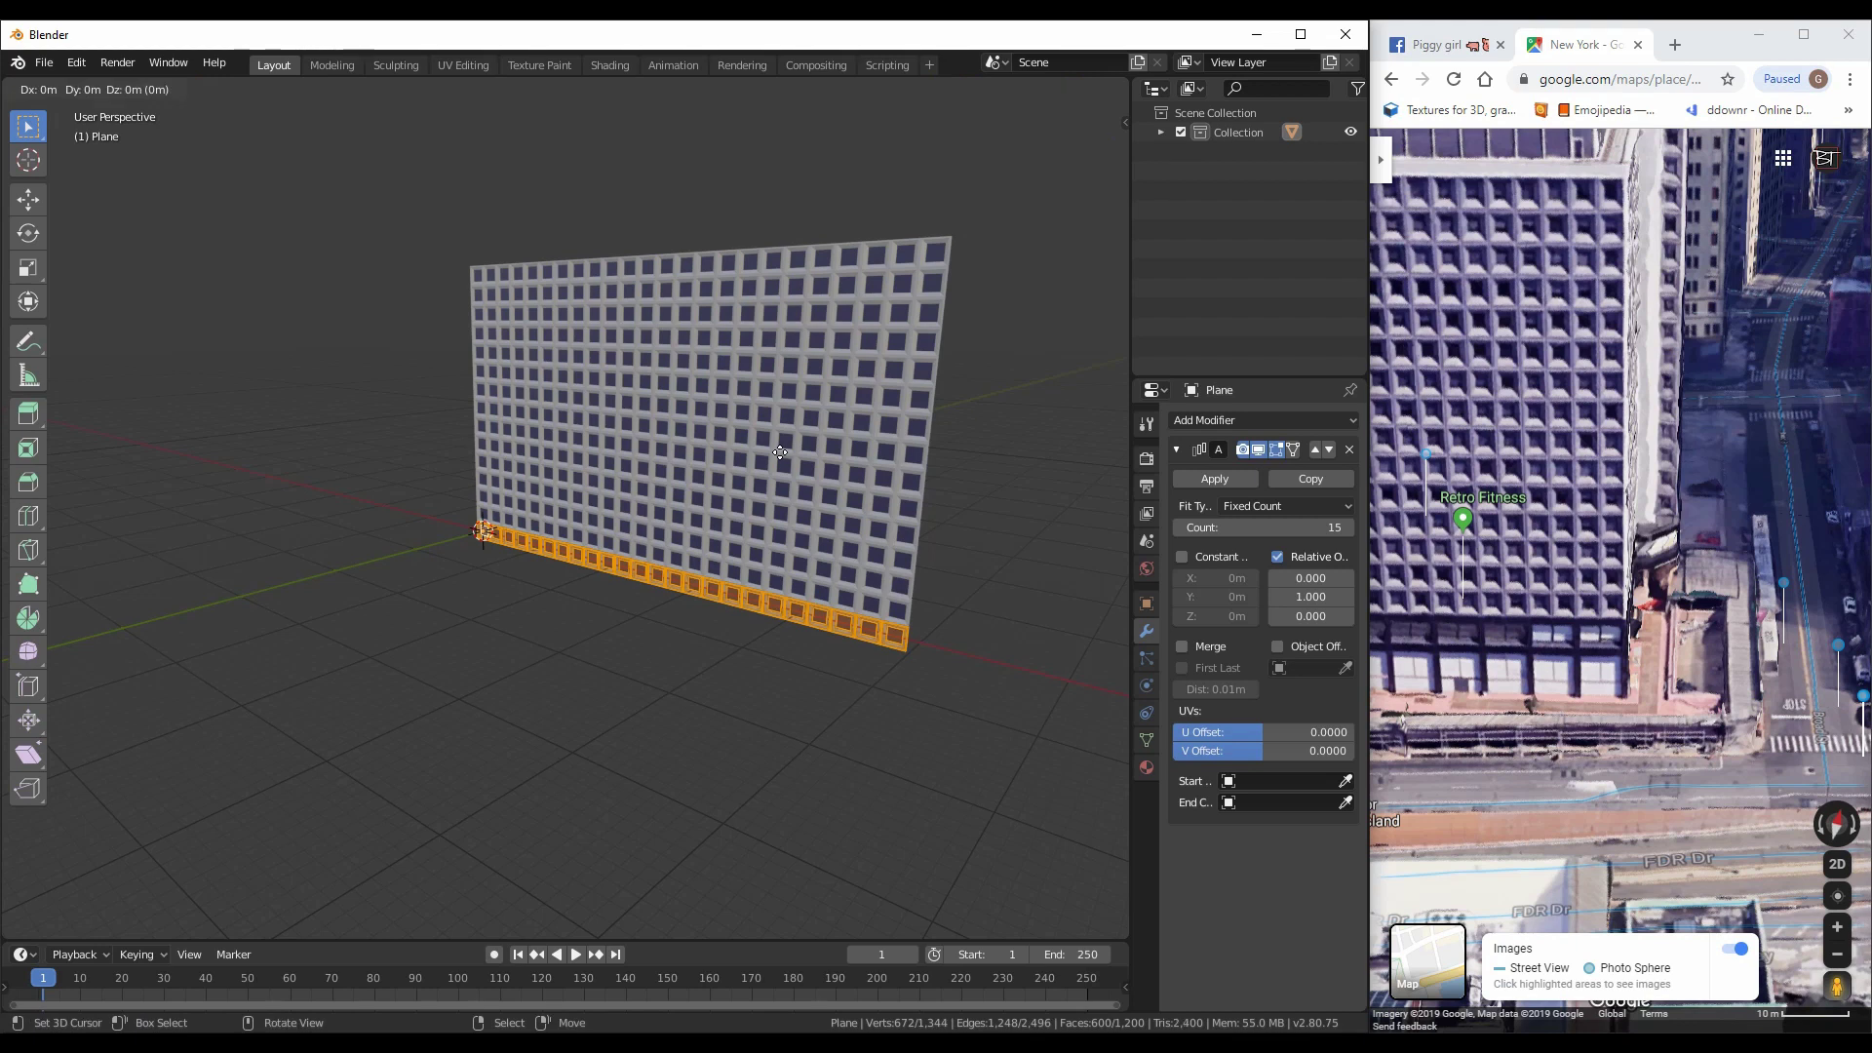
# Duplicate the bottom window row and move the copy away along Y
pyautogui.press('g')
pyautogui.press('y')
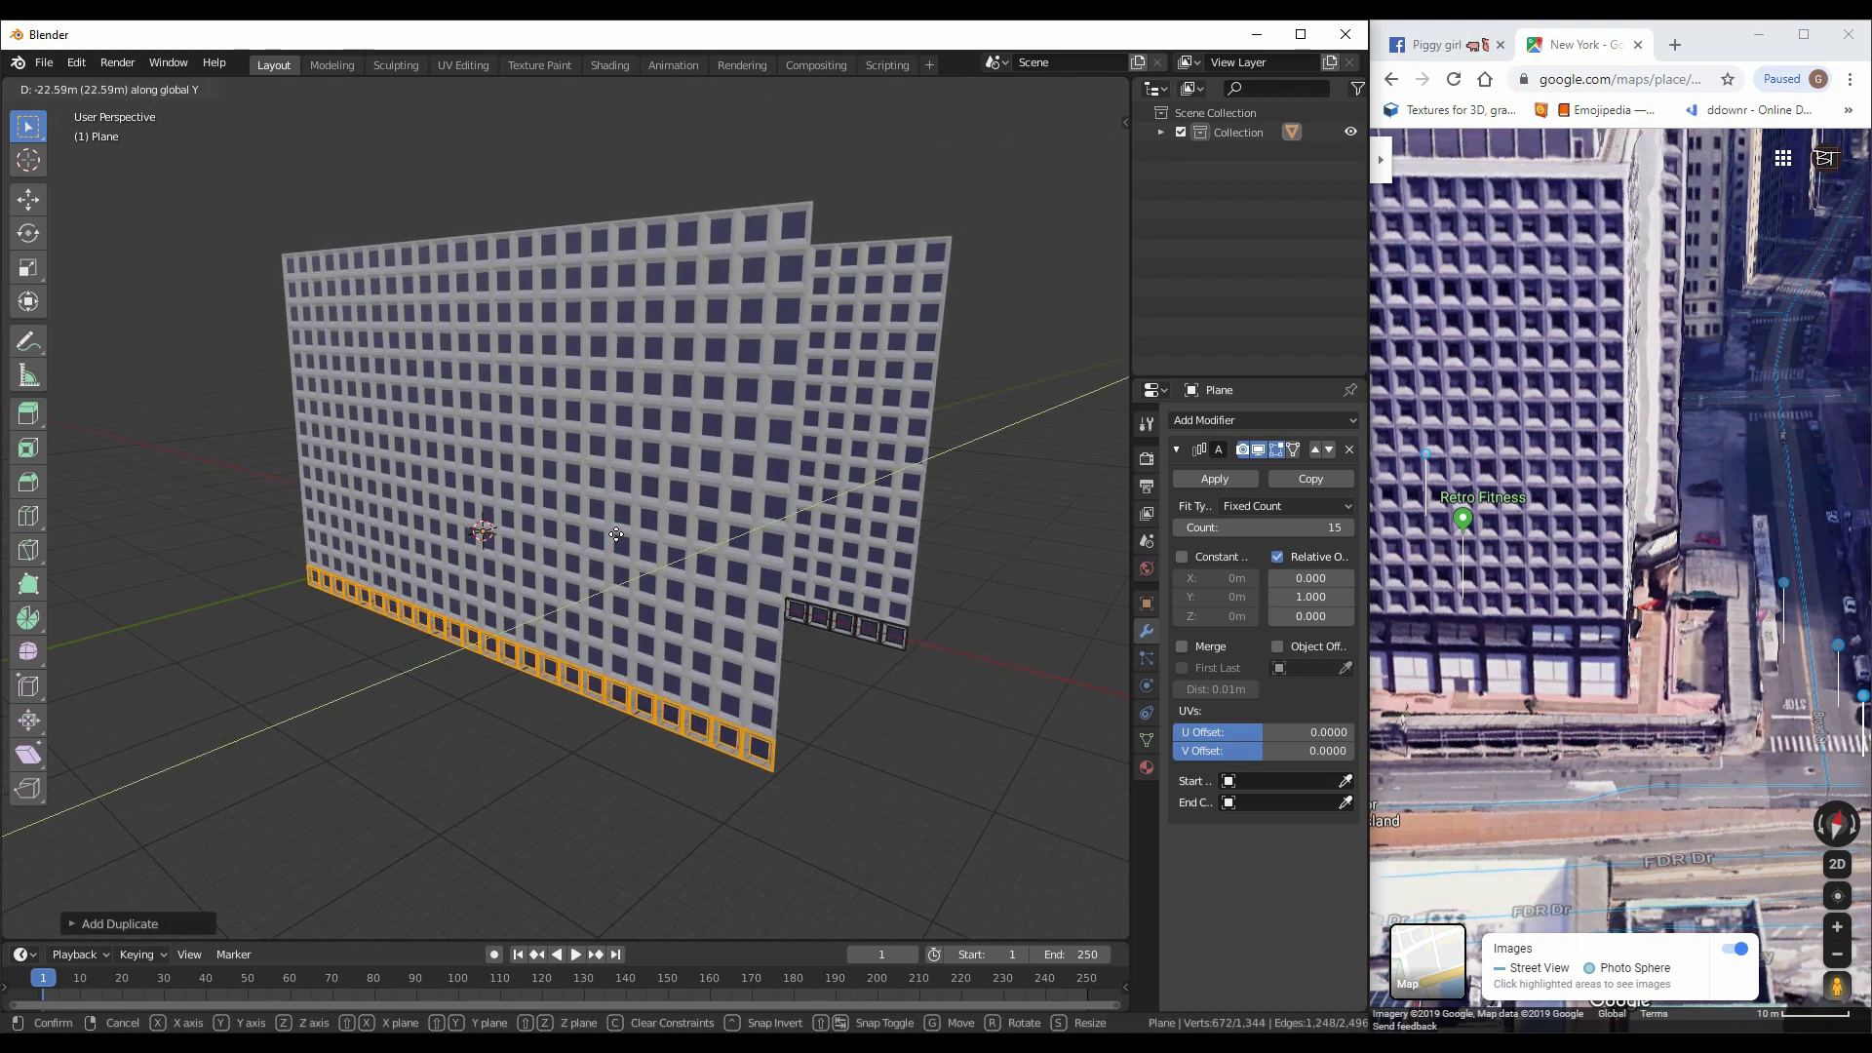
pyautogui.press('a')
pyautogui.press('Tab')
pyautogui.click(693, 608)
pyautogui.press('Tab')
pyautogui.moveTo(752, 671)
pyautogui.mouseDown(button='middle')
pyautogui.moveTo(544, 546)
pyautogui.moveTo(891, 710)
pyautogui.moveTo(789, 729)
pyautogui.mouseUp(button='middle')
pyautogui.scroll(-3, 544, 546)
# In see-through display, select the duplicated row and separate it into its own object
pyautogui.hotkey('alt', 'z')
pyautogui.press('c')
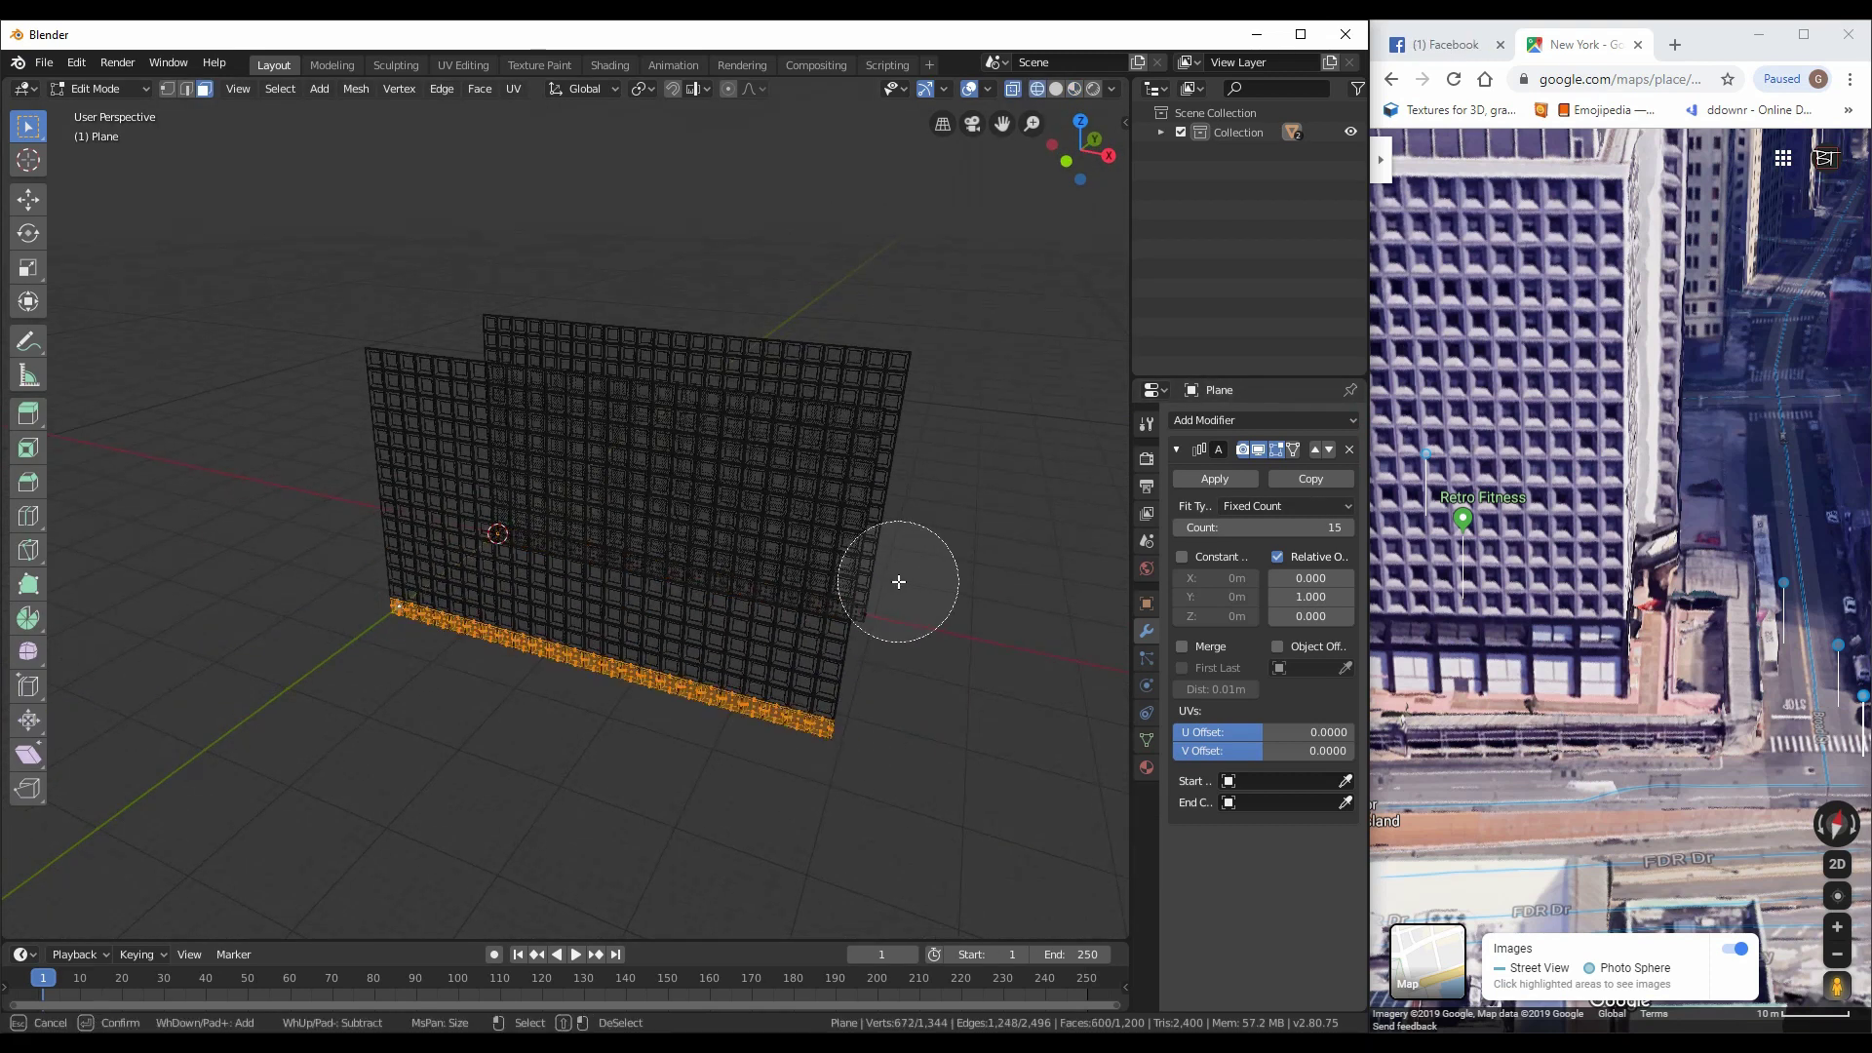
pyautogui.hotkey('ctrl', 'l')
pyautogui.press('p')
pyautogui.click(647, 744)
pyautogui.press('Tab')
pyautogui.hotkey('alt', 'z')
# Select the separated row and delete the faces at its right end
pyautogui.click(851, 640)
pyautogui.press('Tab')
pyautogui.scroll(2, 851, 639)
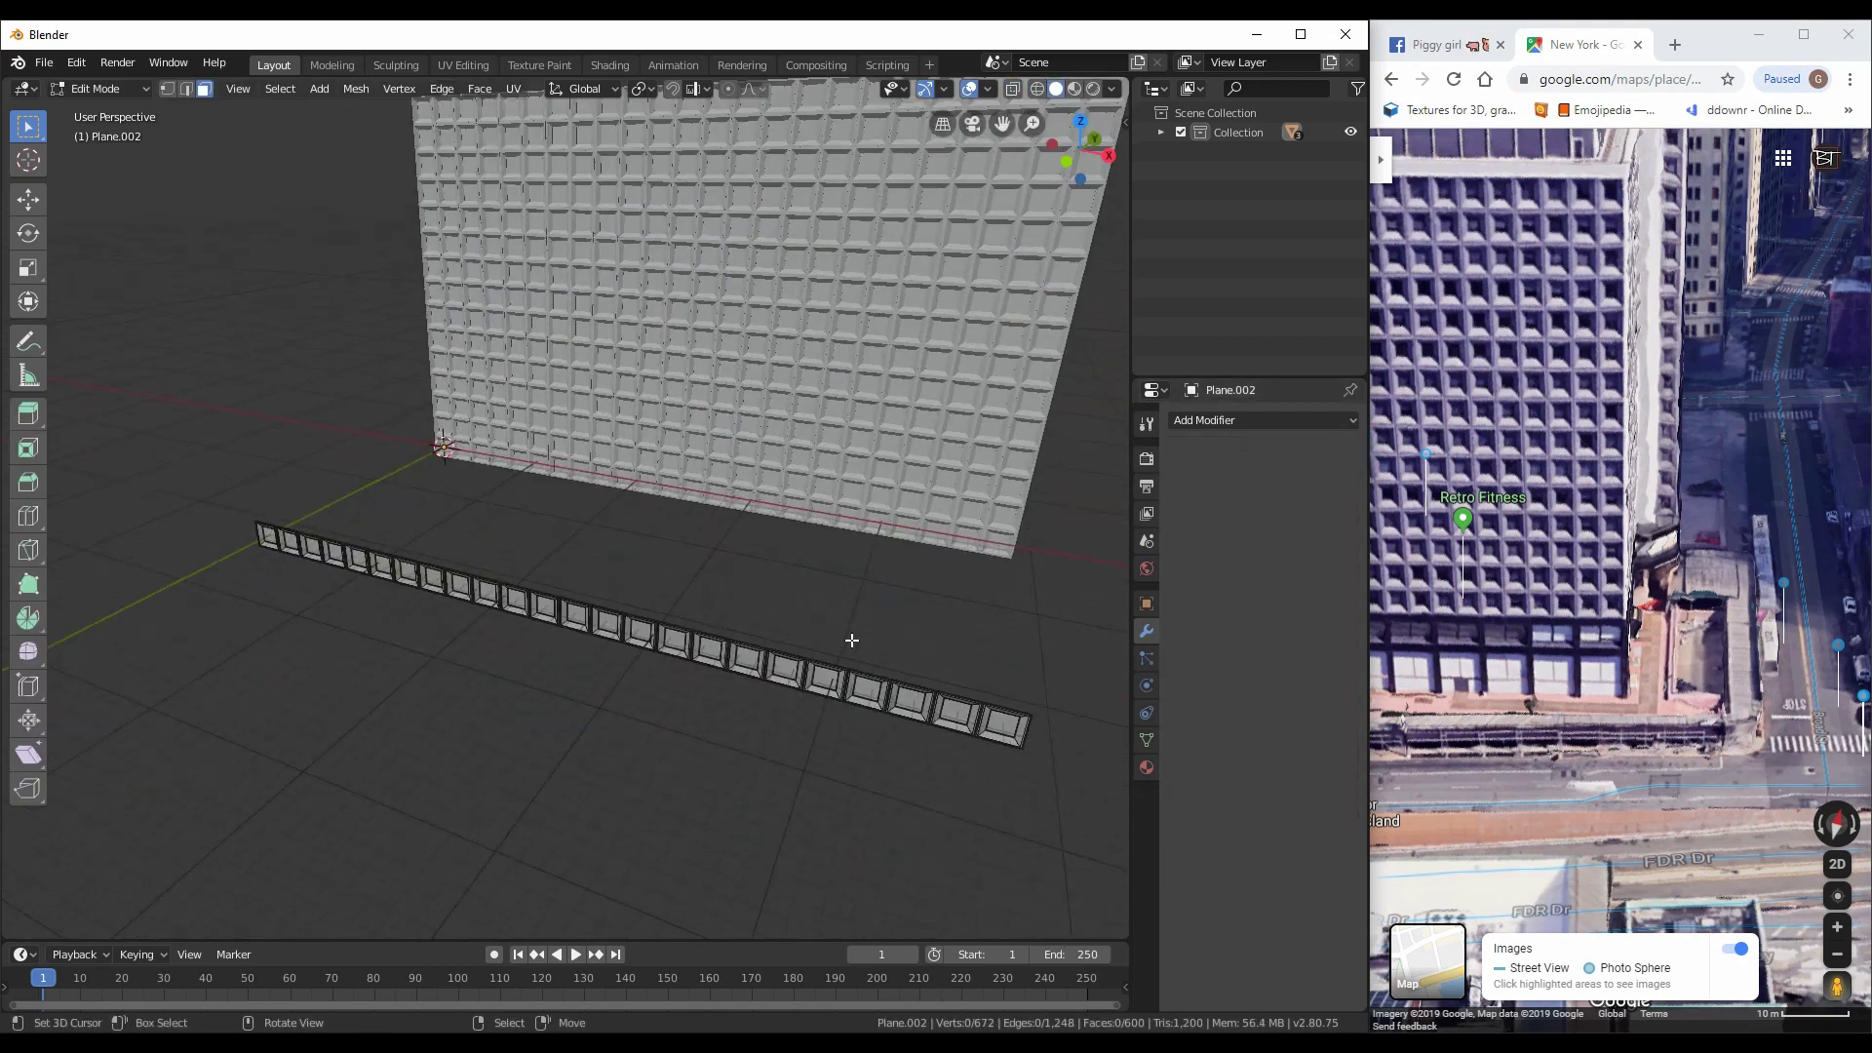
pyautogui.press('KP_1')
pyautogui.press('c')
pyautogui.click(918, 604)
pyautogui.press('x')
pyautogui.click(365, 639)
pyautogui.moveTo(682, 636); pyautogui.dragTo(826, 676, button='middle')
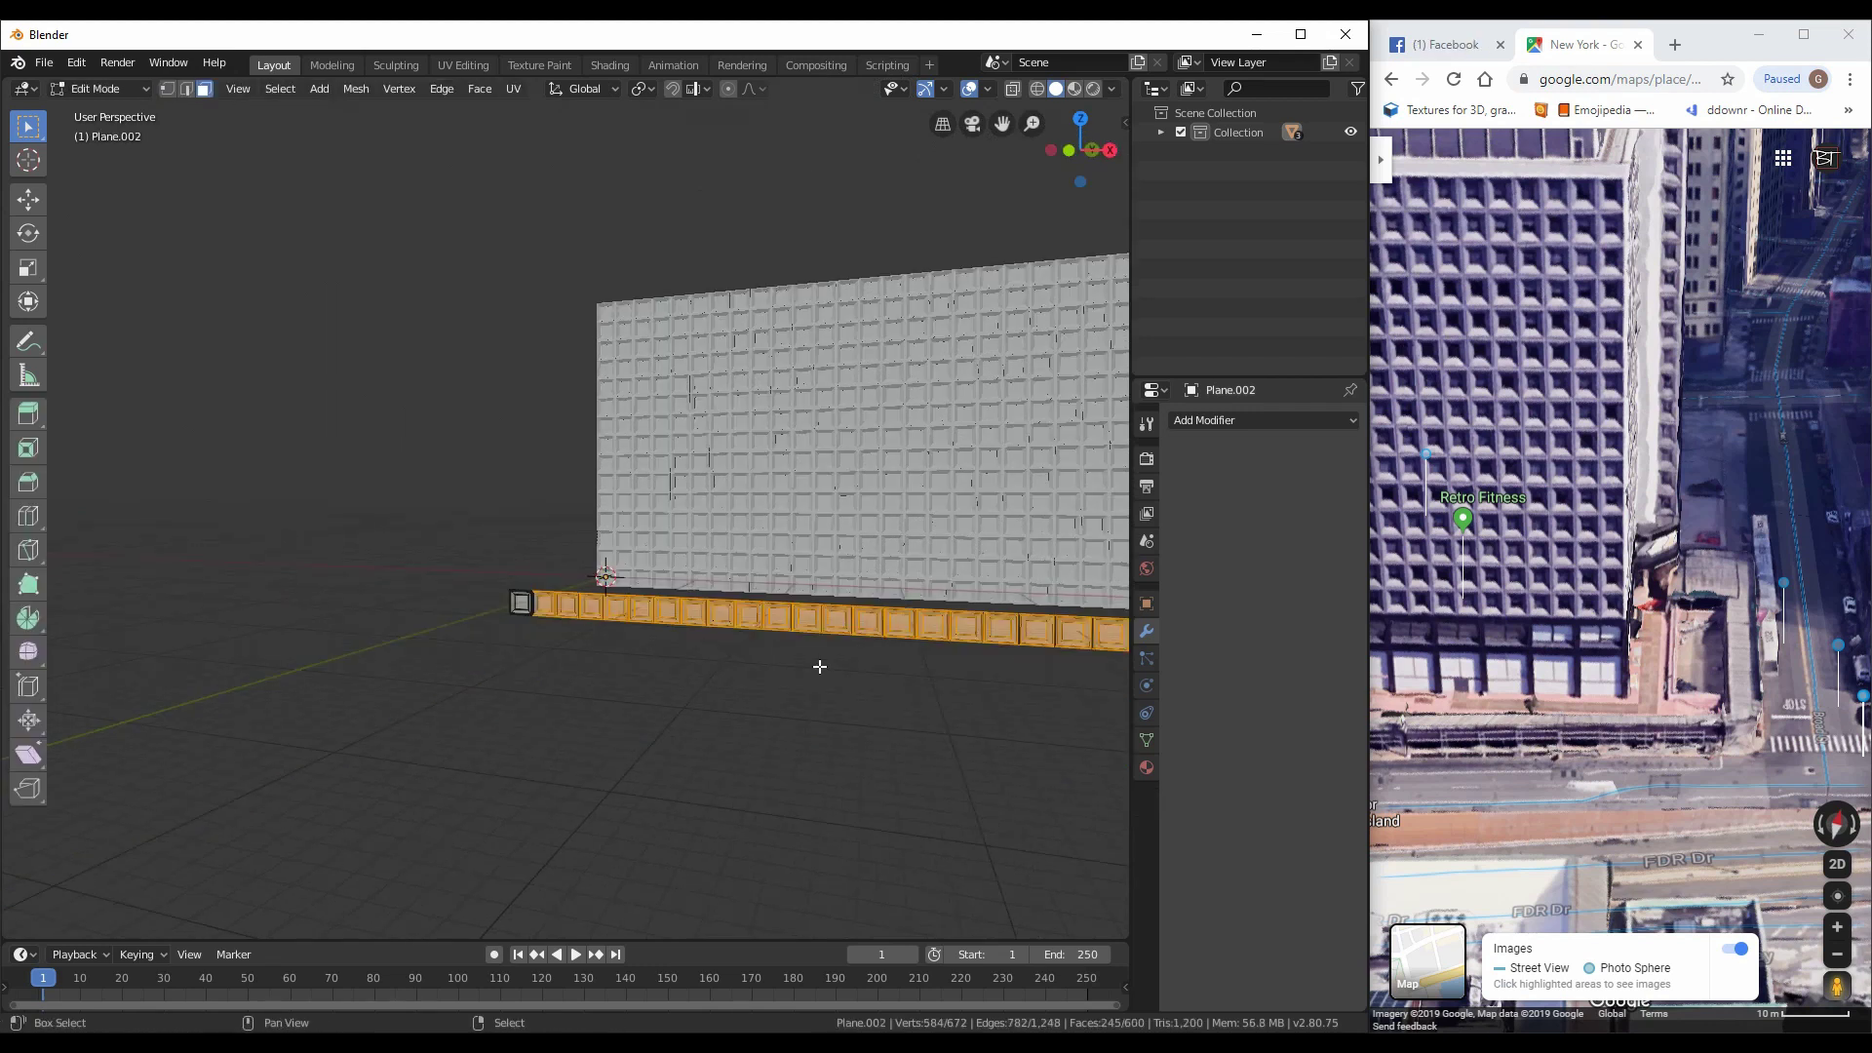
pyautogui.press('KP_7')
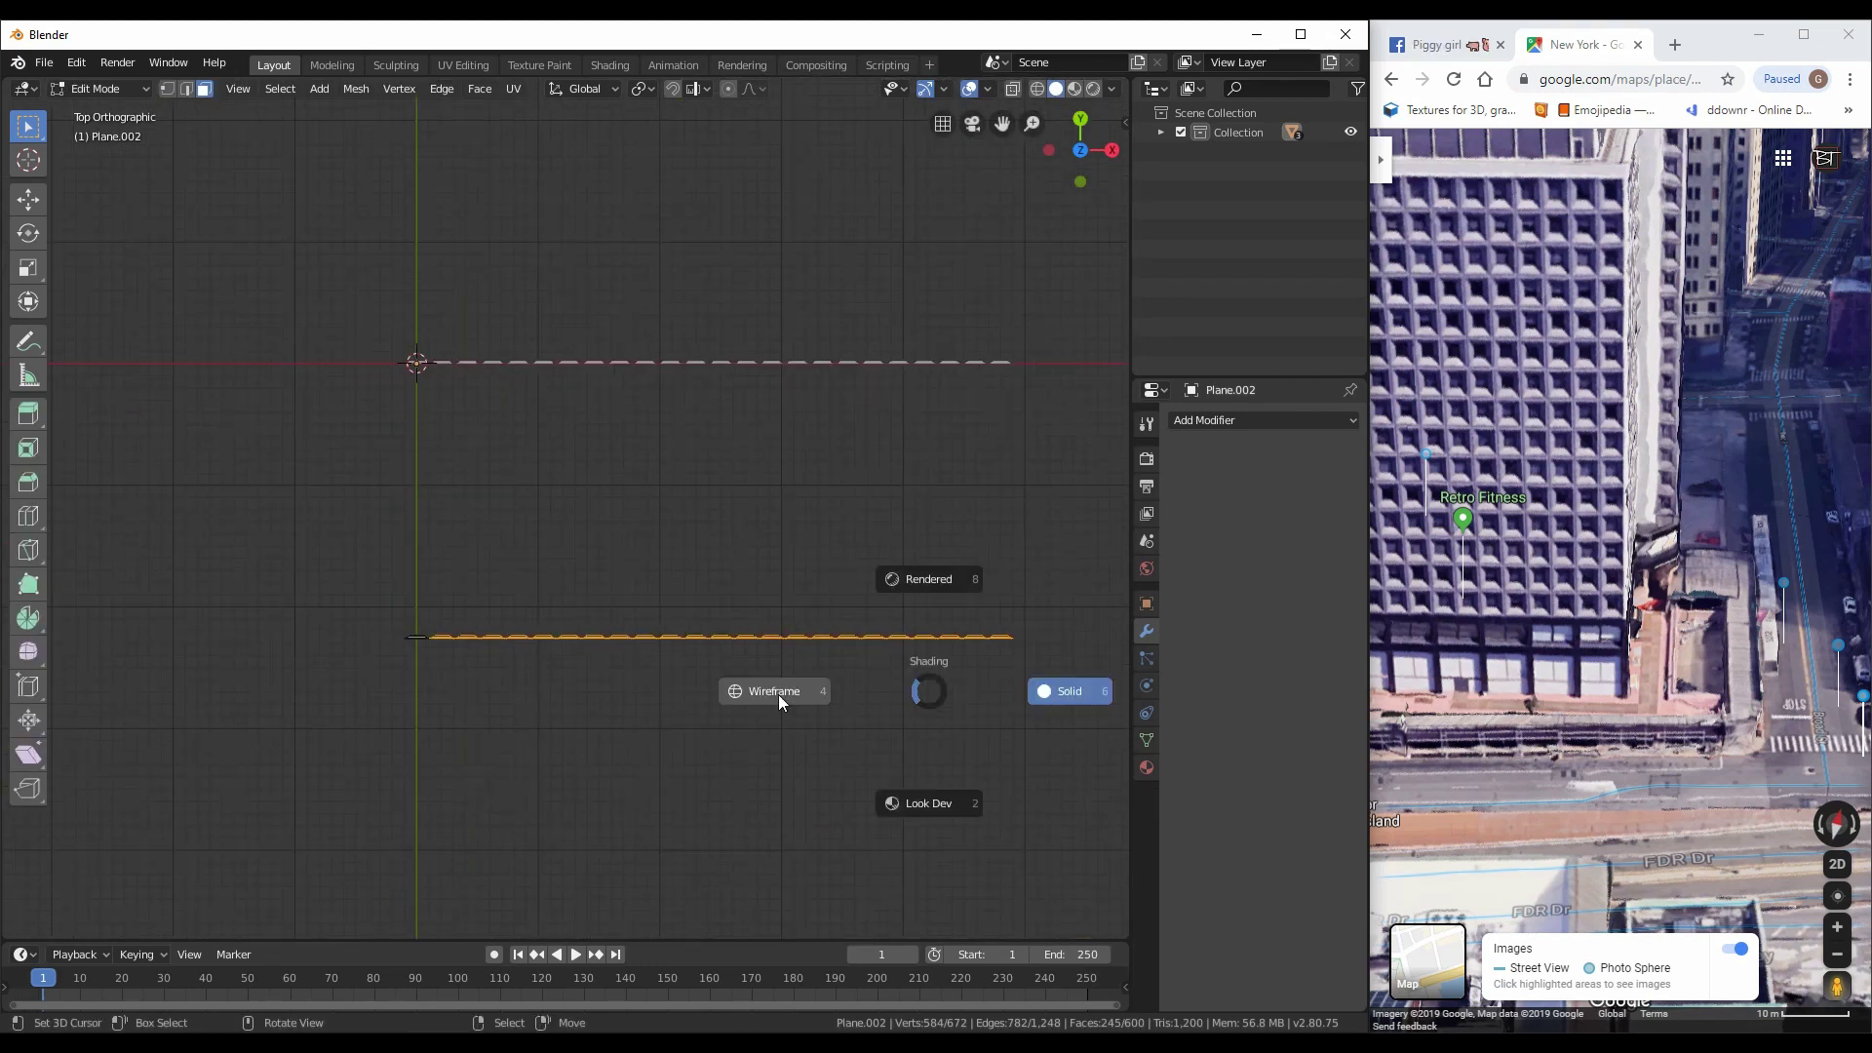
# Circle-select more of the row's tiles, checking the selection from top and frontal views
pyautogui.press('Escape')
pyautogui.scroll(8, 397, 814)
pyautogui.press('x')
pyautogui.press('Escape')
pyautogui.moveTo(669, 740); pyautogui.dragTo(589, 501, button='middle')
pyautogui.press('c')
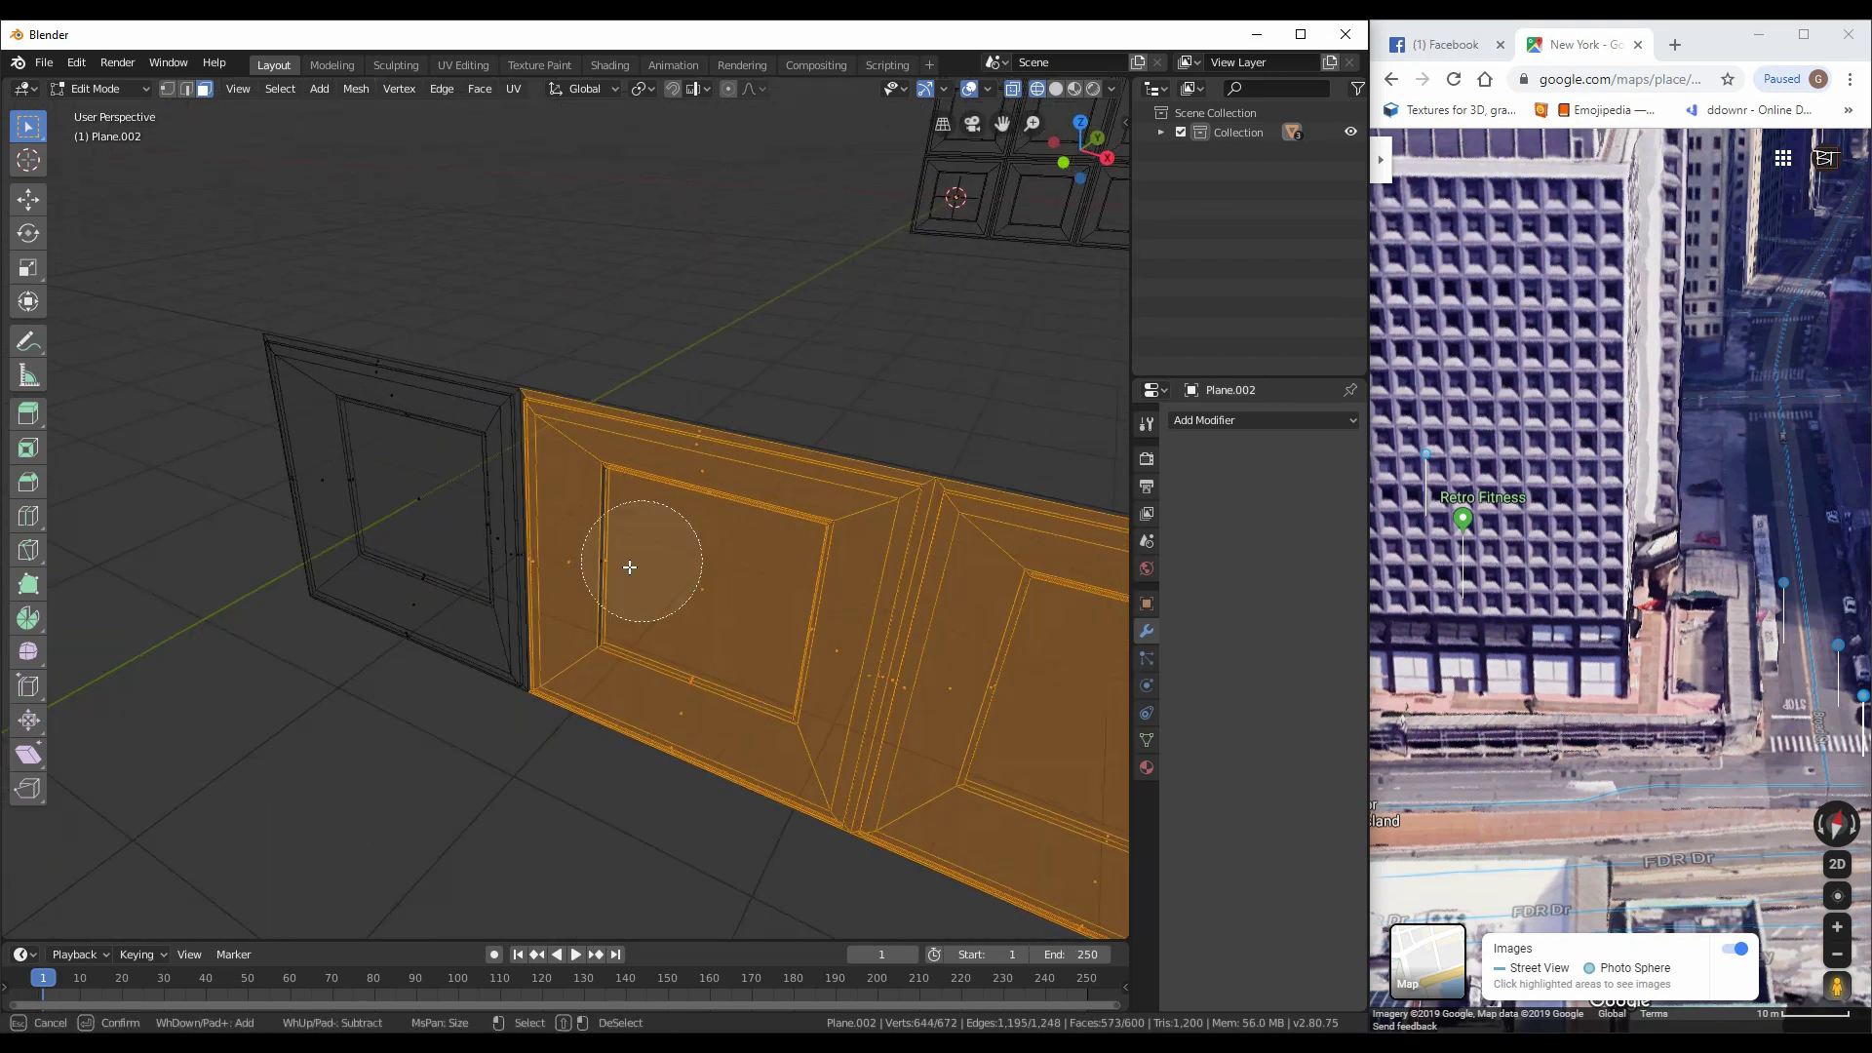
pyautogui.press('Escape')
pyautogui.scroll(3, 479, 296)
pyautogui.moveTo(480, 296); pyautogui.dragTo(674, 578, button='middle')
pyautogui.press('x')
pyautogui.press('Escape')
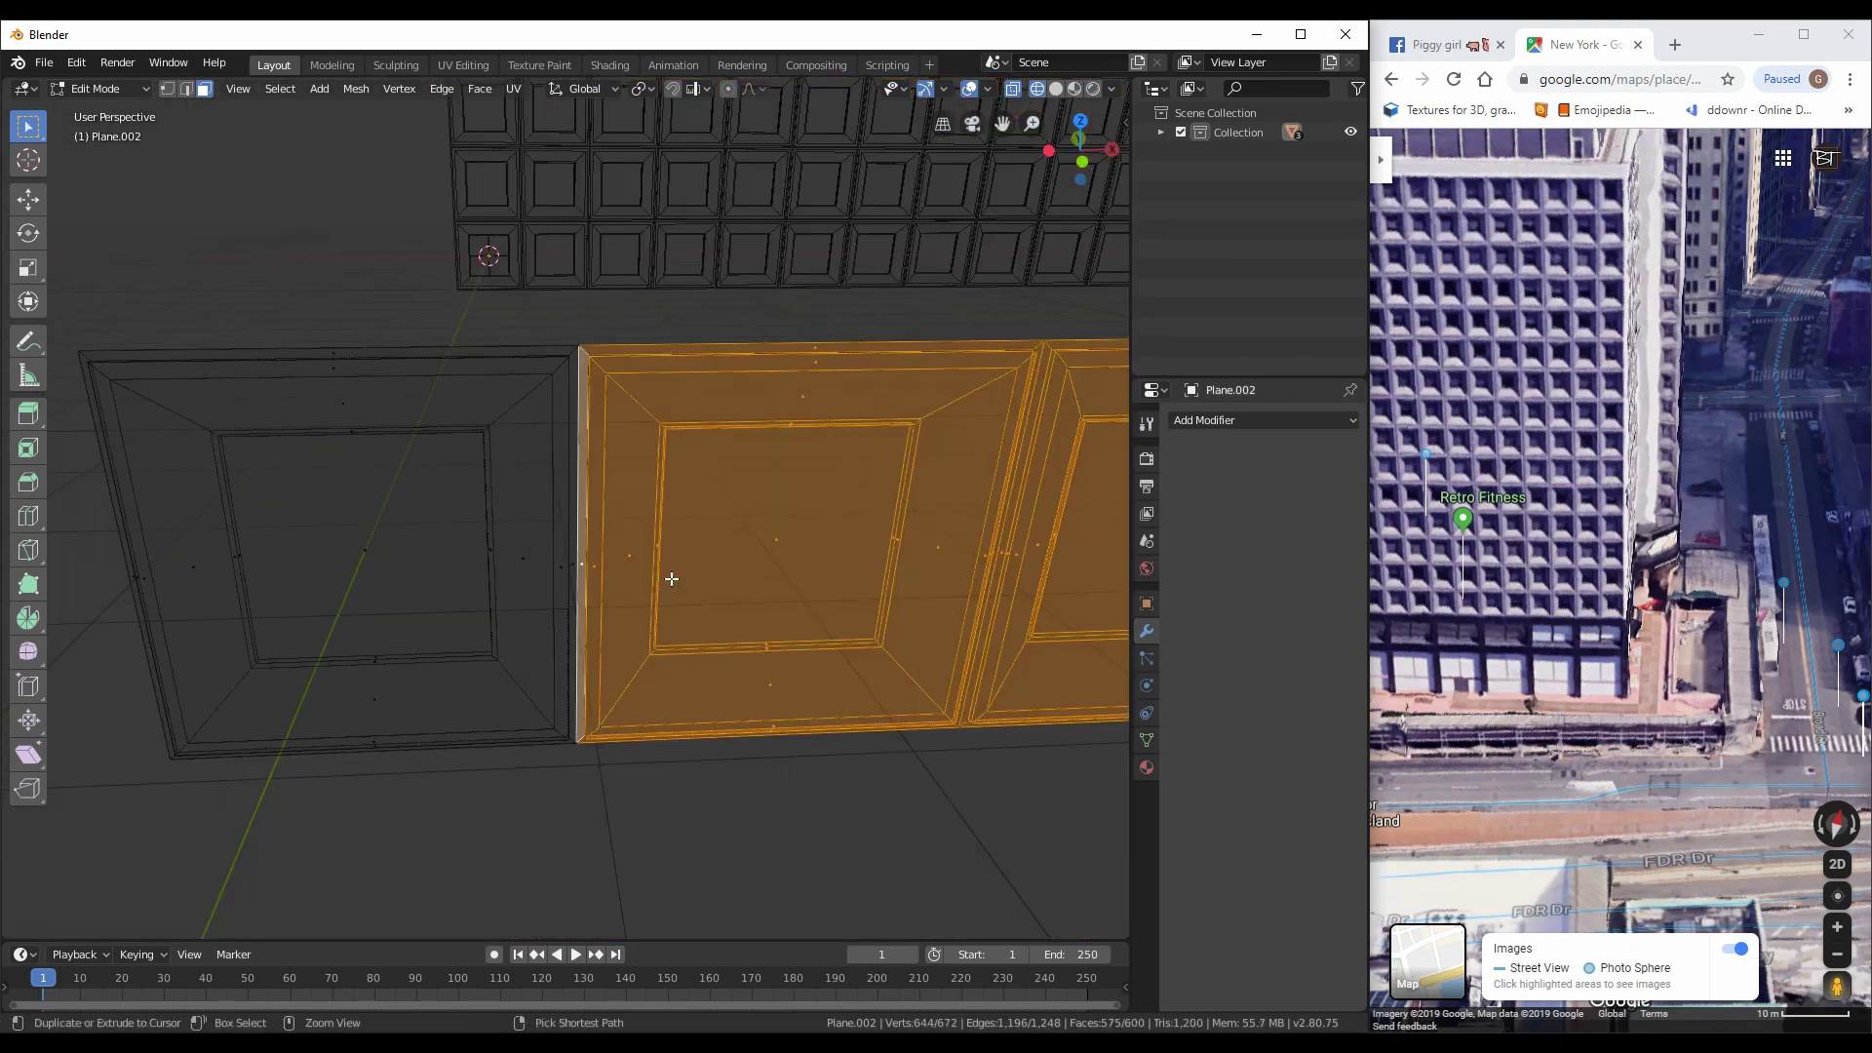
# Delete all faces except one tile and remove an unwanted extra object
pyautogui.keyDown('shift'); pyautogui.click(581, 515); pyautogui.keyUp('shift')
pyautogui.hotkey('shift', 'z')
pyautogui.scroll(5, 682, 516)
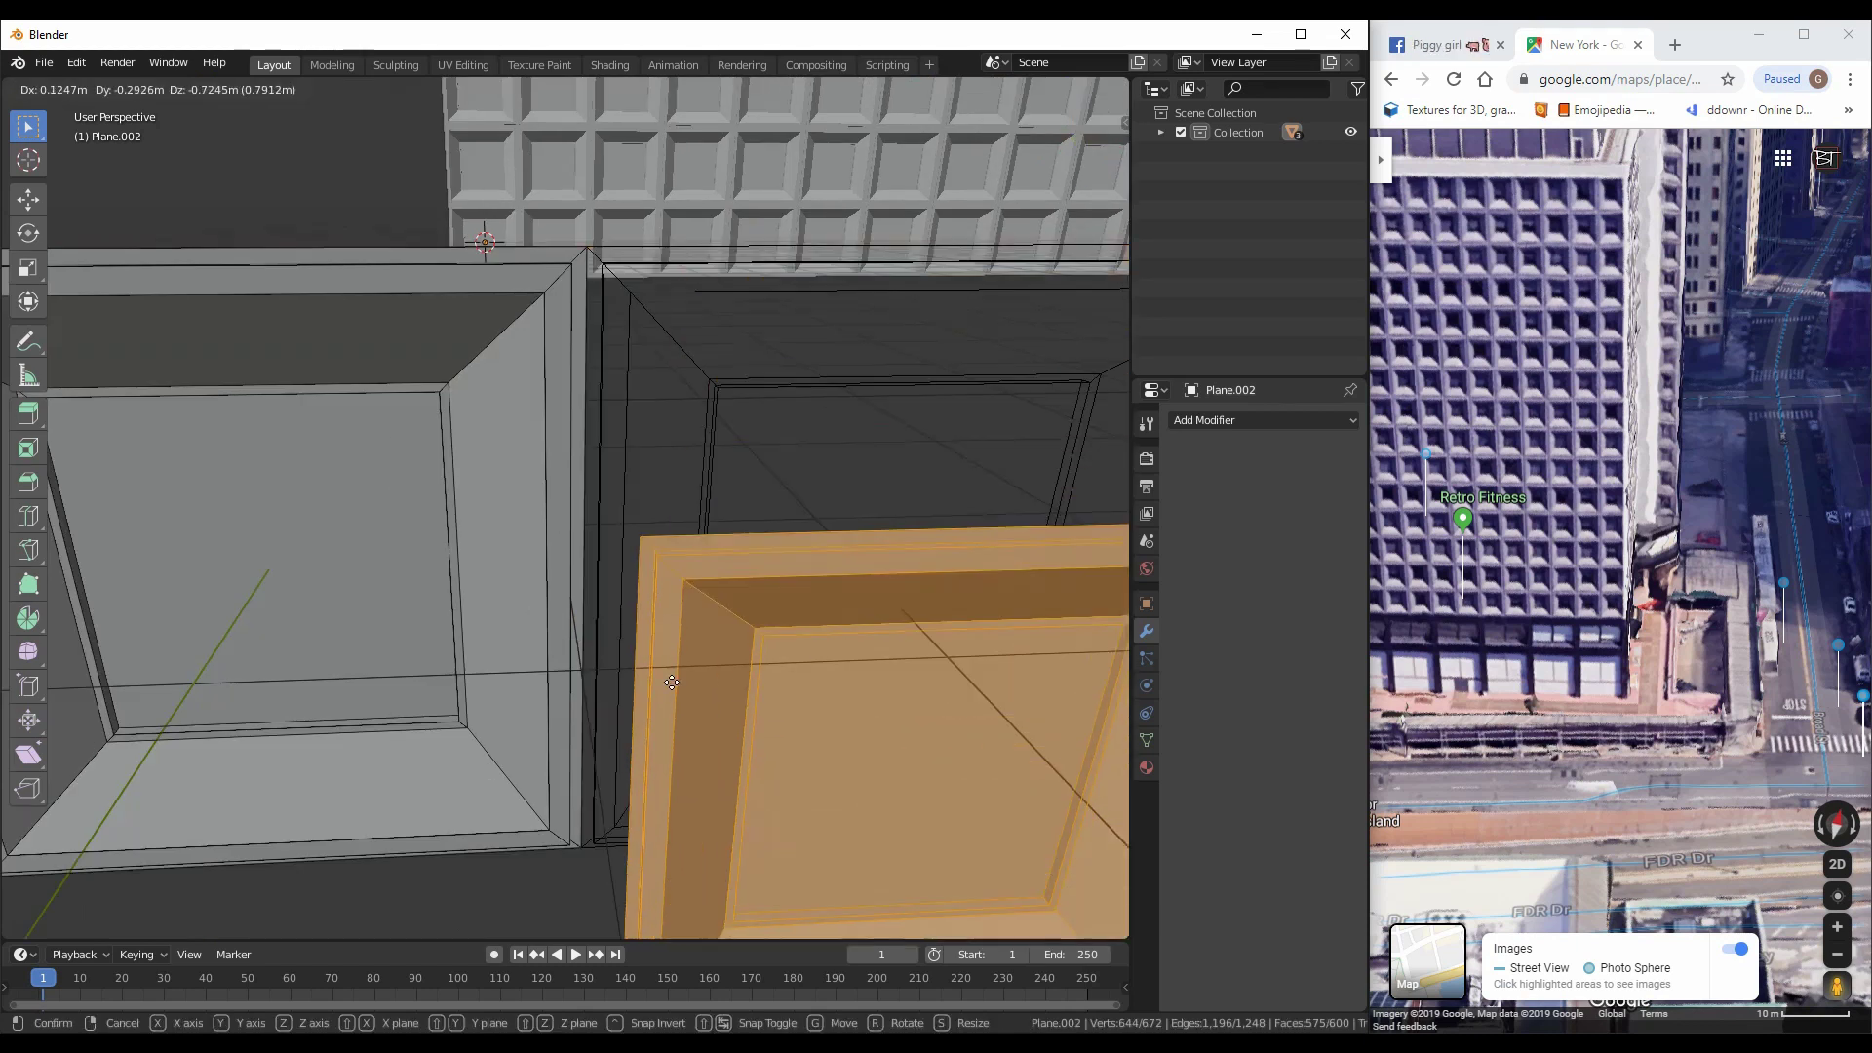
pyautogui.press('x')
pyautogui.click(670, 517)
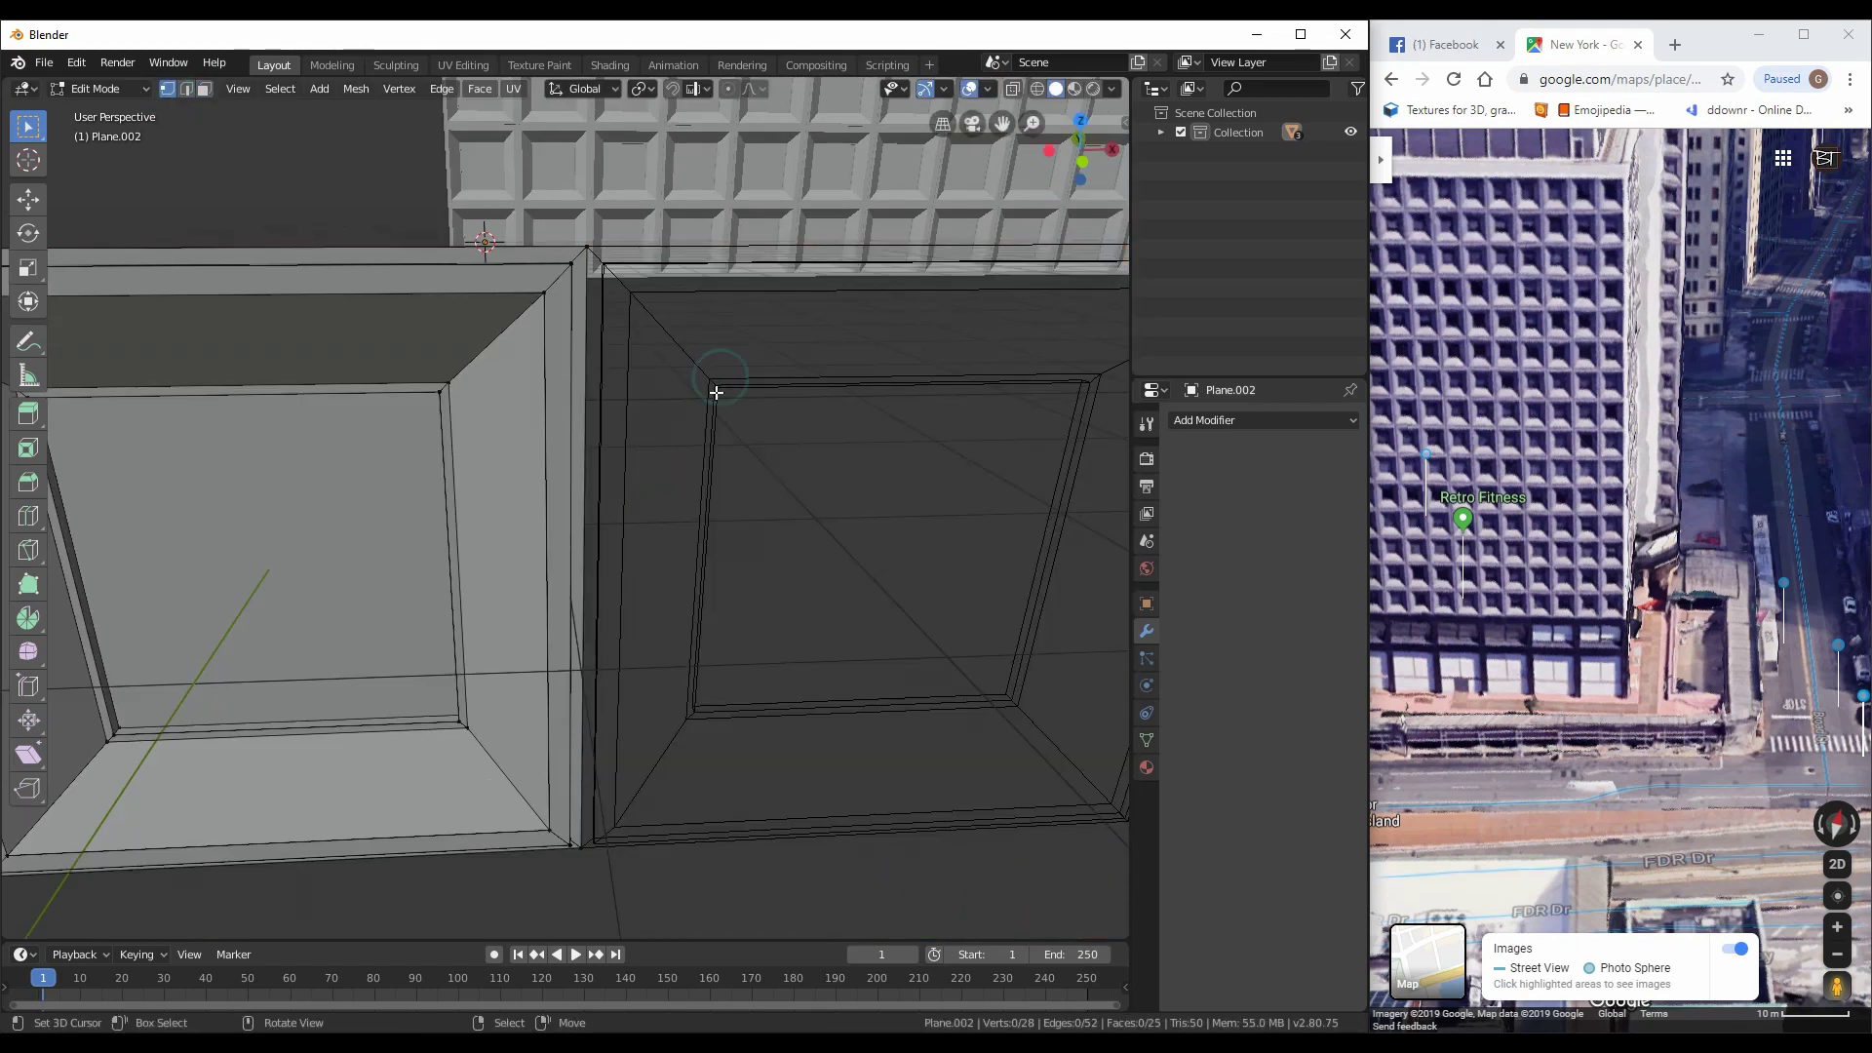
pyautogui.press('Tab')
pyautogui.press('Delete')
pyautogui.scroll(-5, 827, 557)
pyautogui.scroll(-5, 914, 411)
pyautogui.moveTo(1710, 536); pyautogui.dragTo(1490, 552)
pyautogui.scroll(3, 1489, 552)
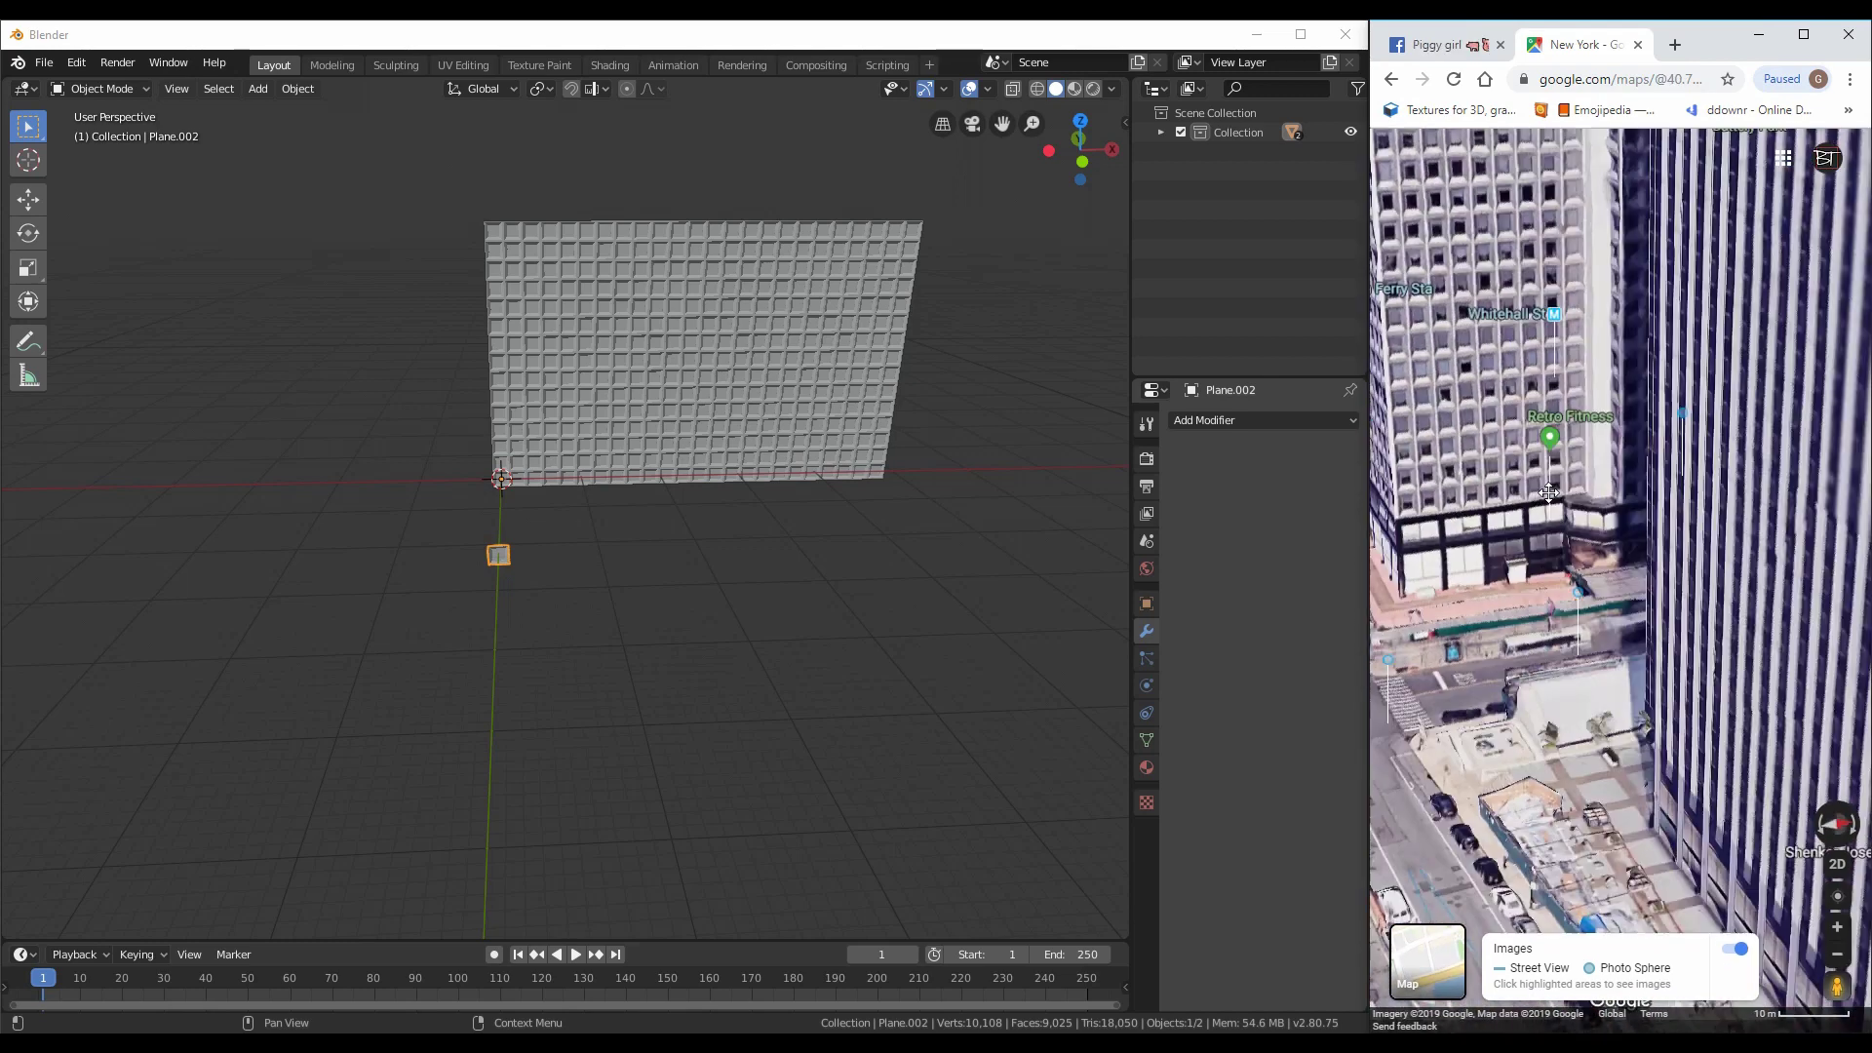
# Duplicate the window tile and give the copy an Array modifier with Count 15
pyautogui.scroll(5, 559, 627)
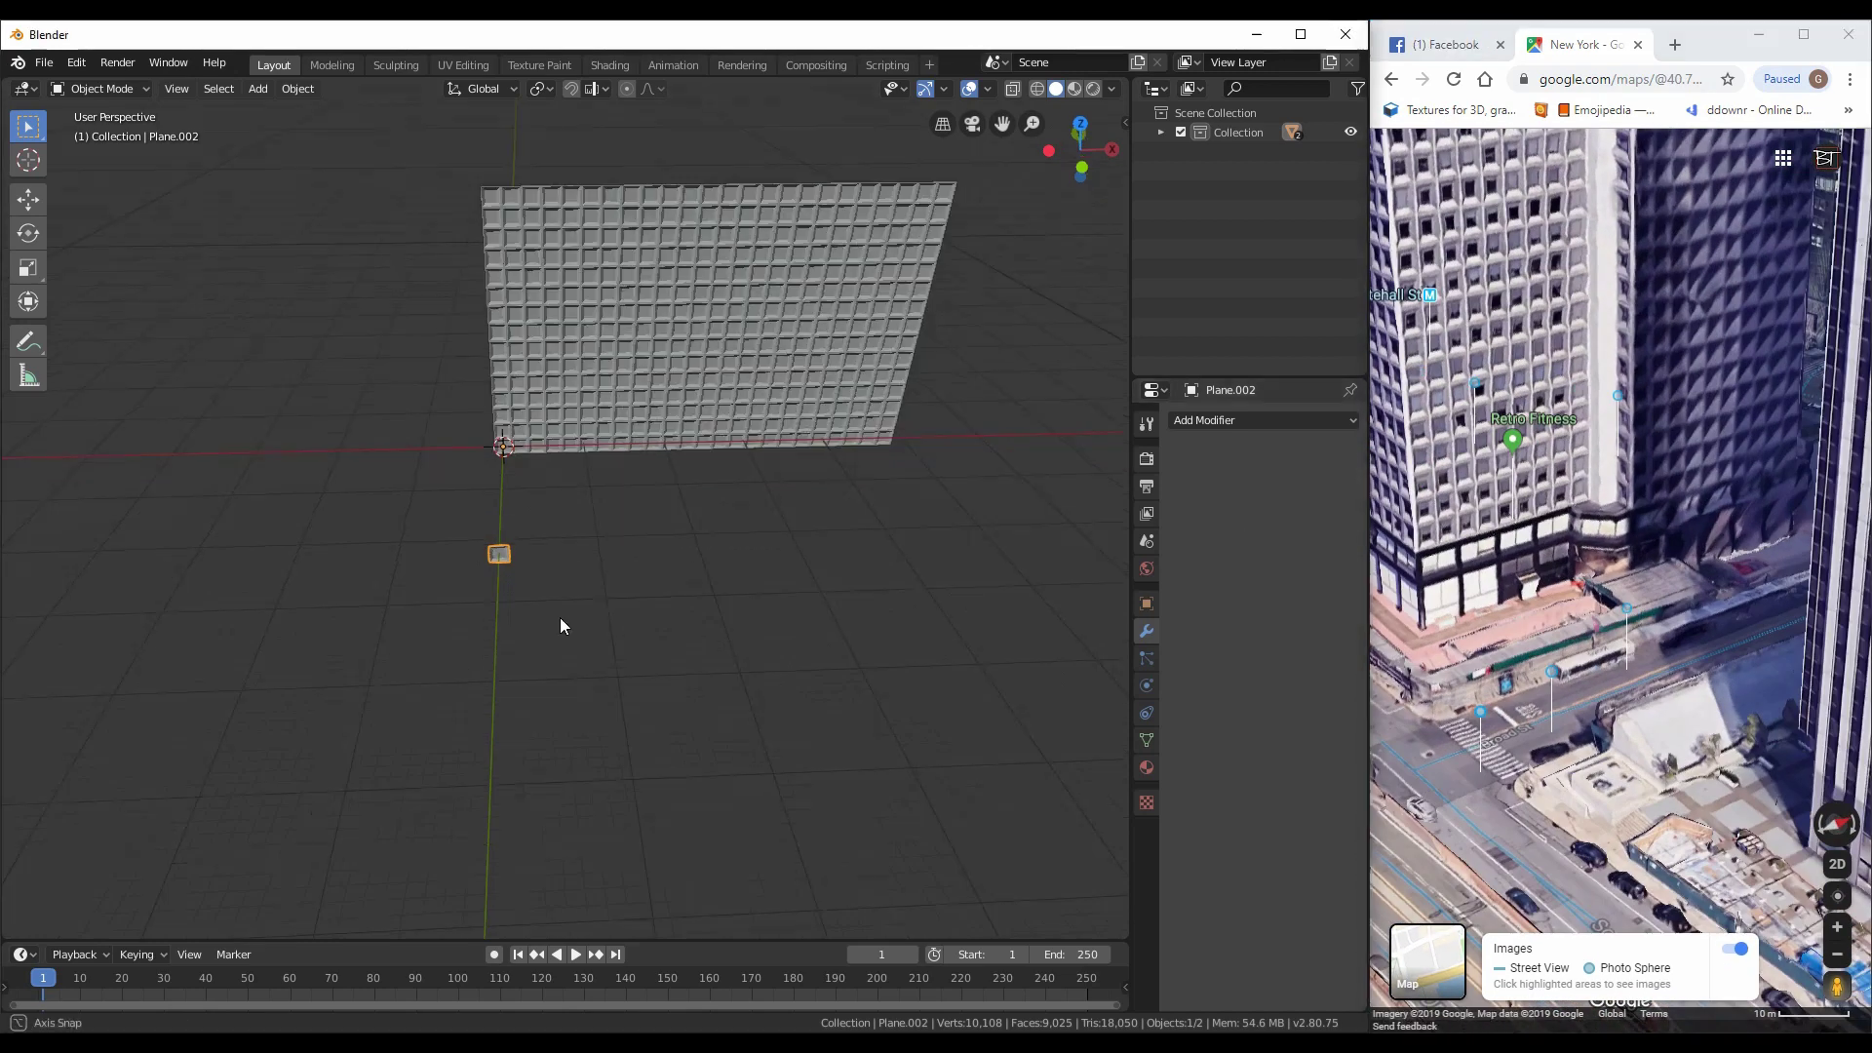
pyautogui.click(1263, 420)
pyautogui.click(941, 464)
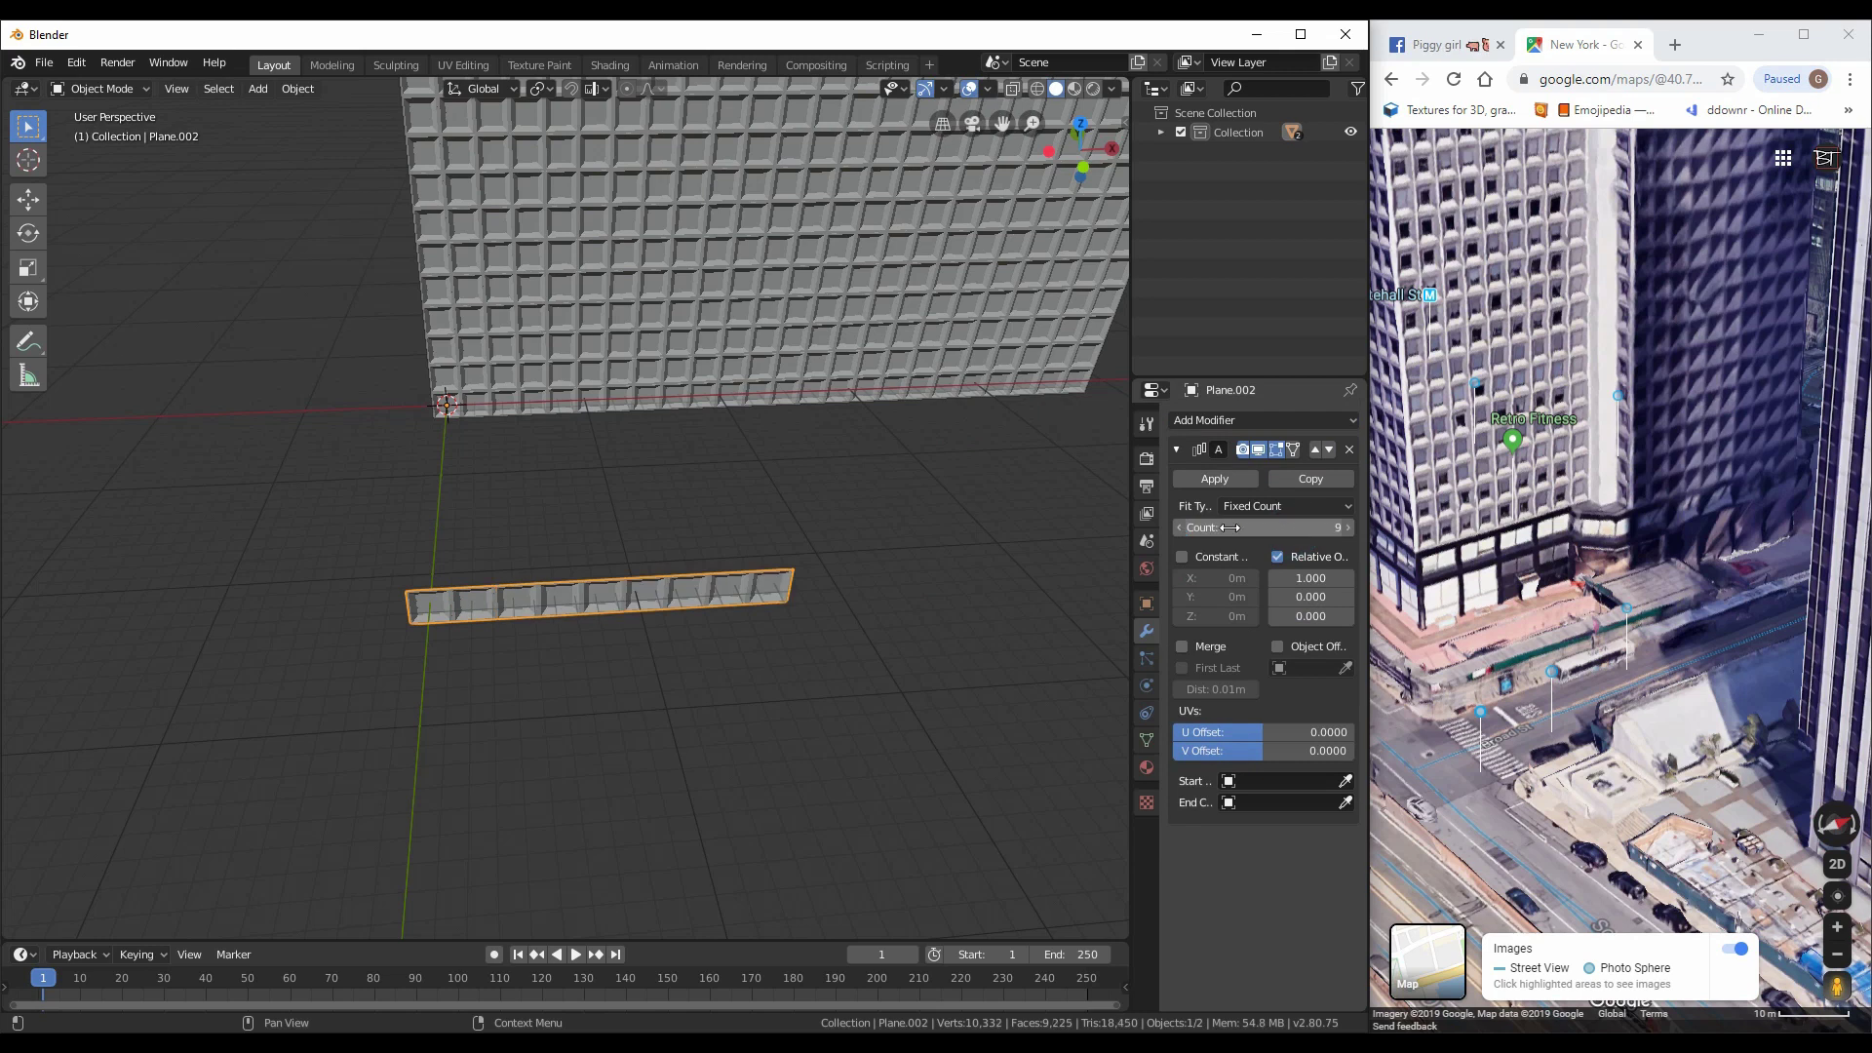
pyautogui.click(1349, 449)
pyautogui.hotkey('shift', 'd')
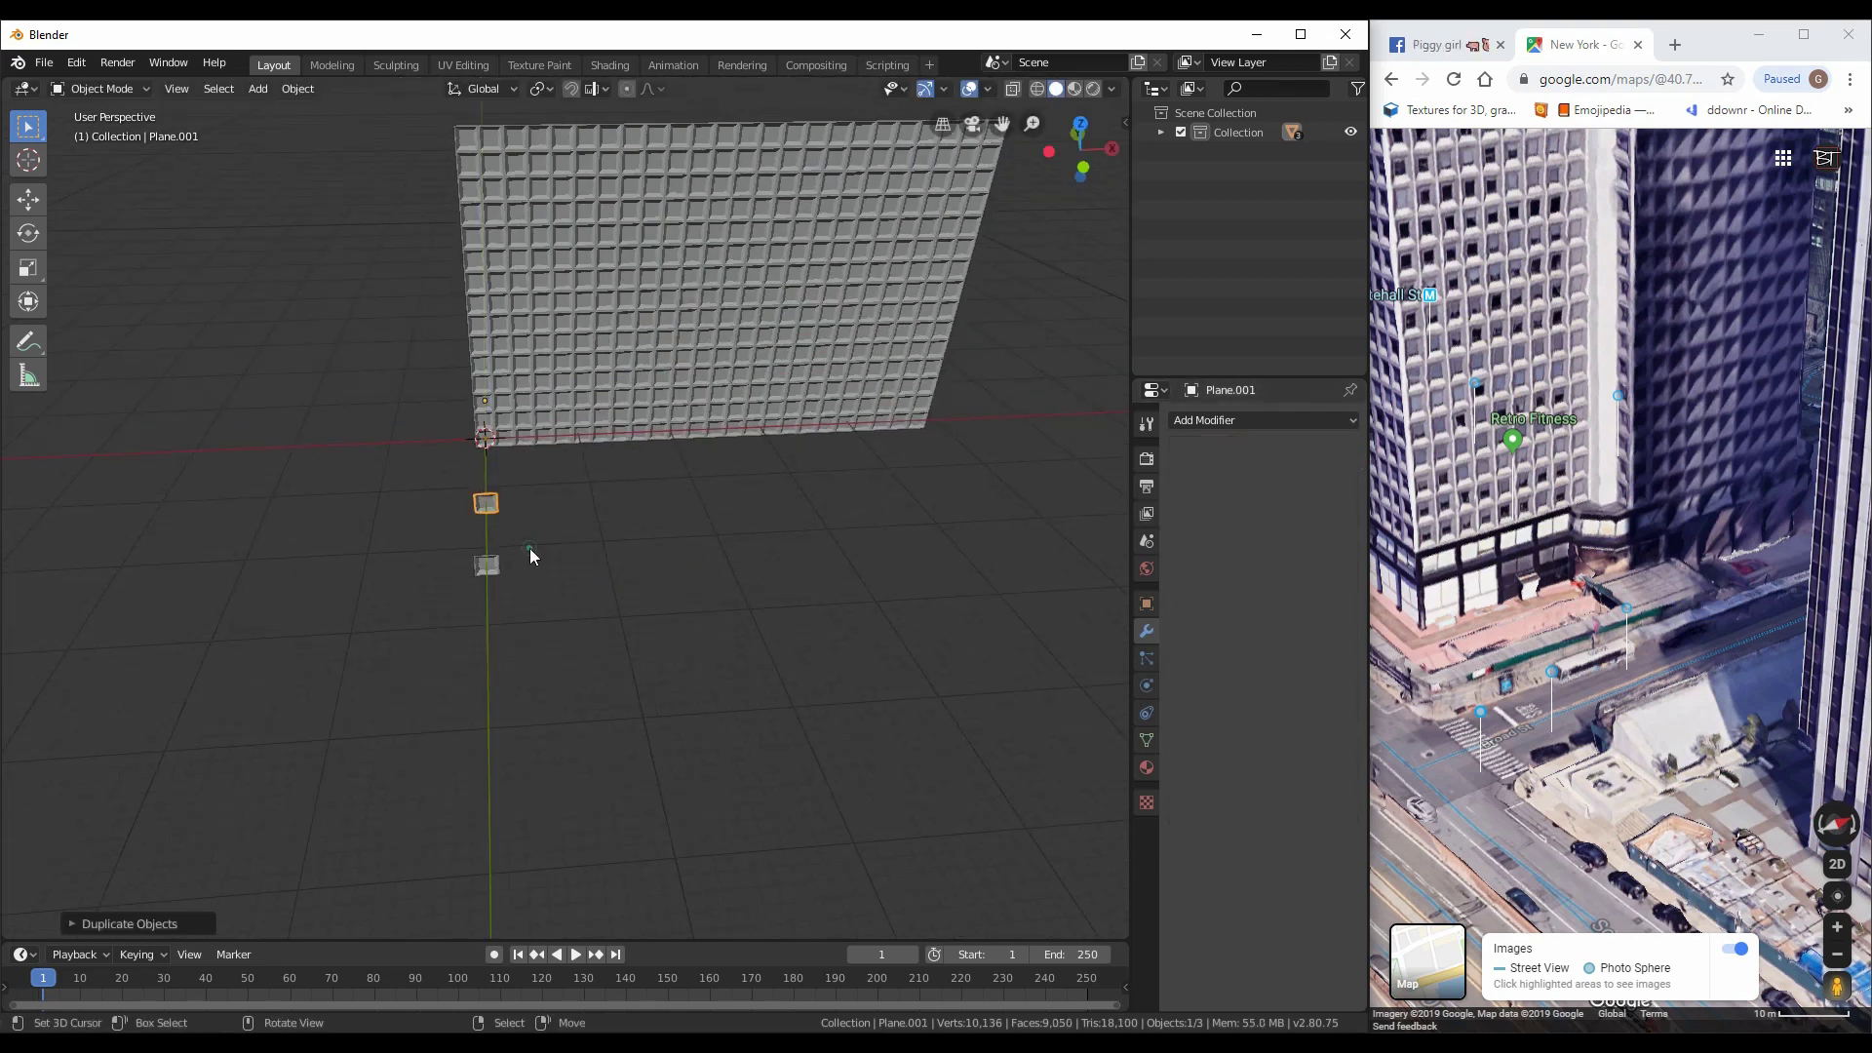
pyautogui.click(1263, 420)
pyautogui.click(1019, 460)
pyautogui.click(1290, 525)
pyautogui.write('9')
pyautogui.press('Return')
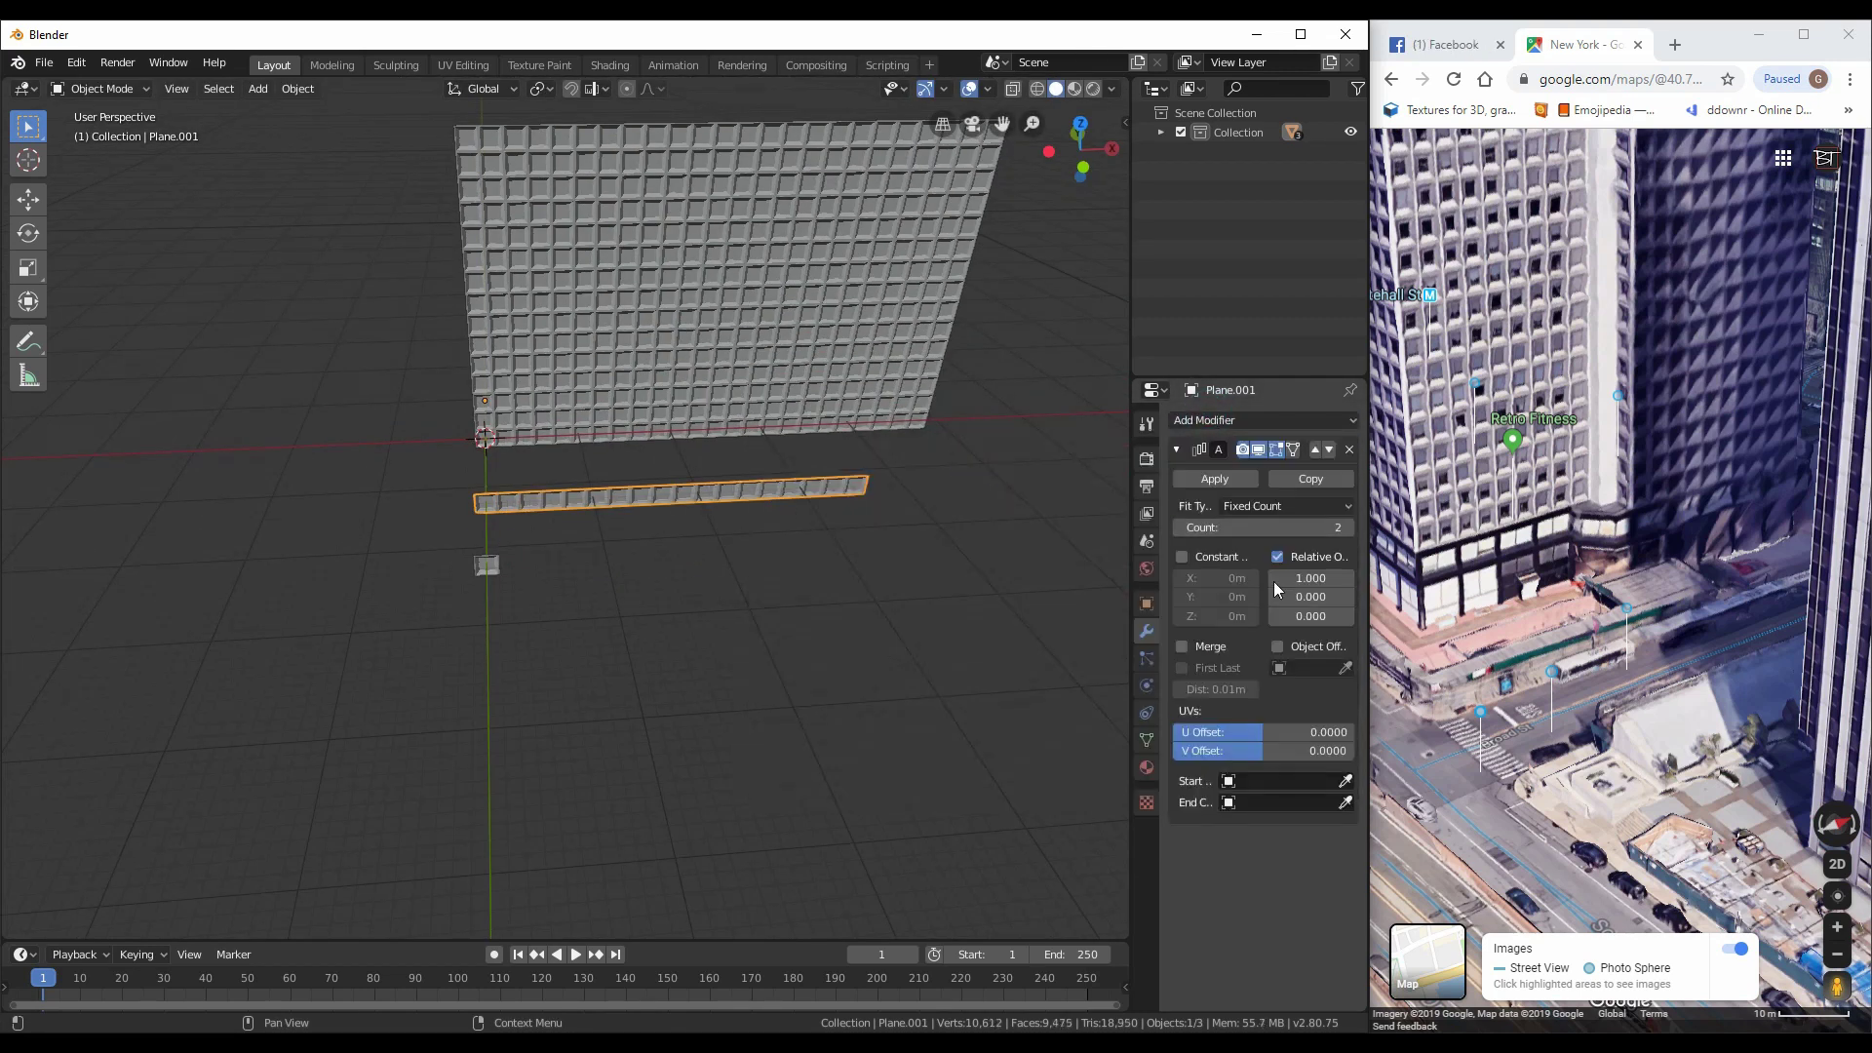
pyautogui.press('Return')
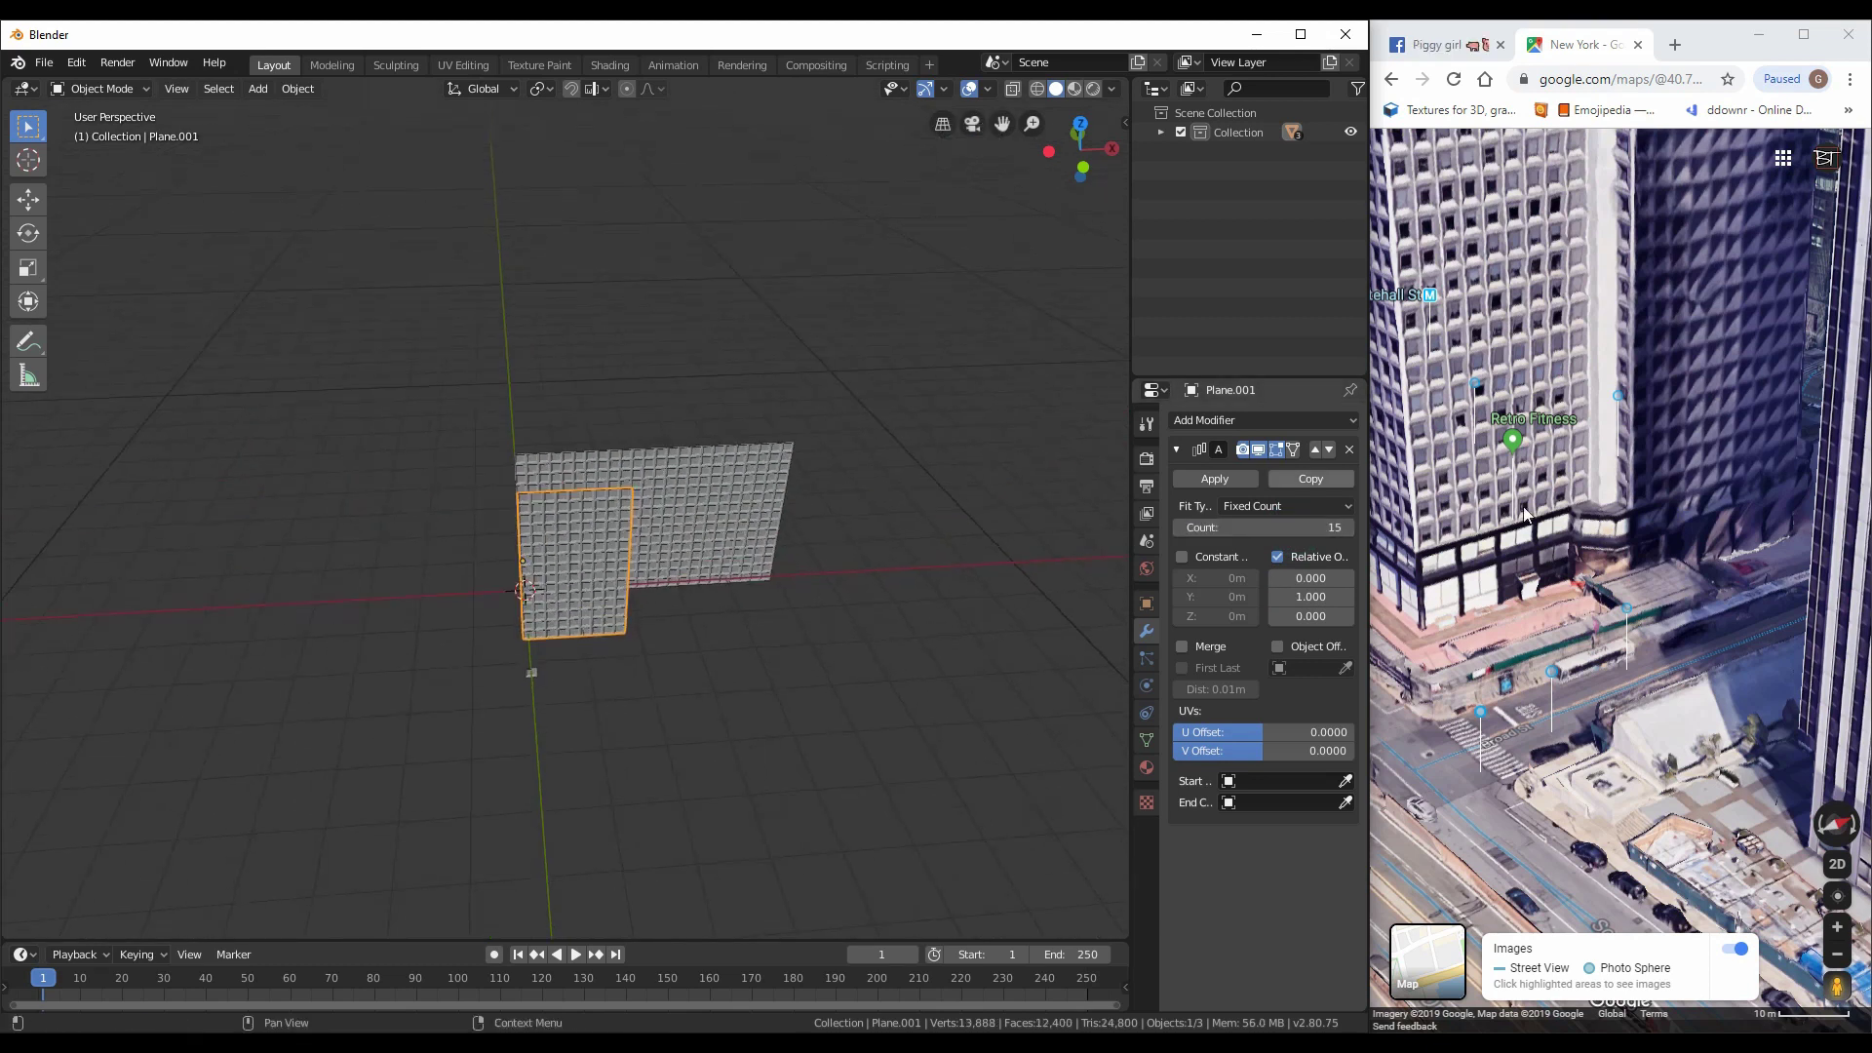
# Reset the tile strip's origin and rotate it 90° to stand perpendicular
pyautogui.press('KP_7')
pyautogui.press('Escape')
pyautogui.press('Tab')
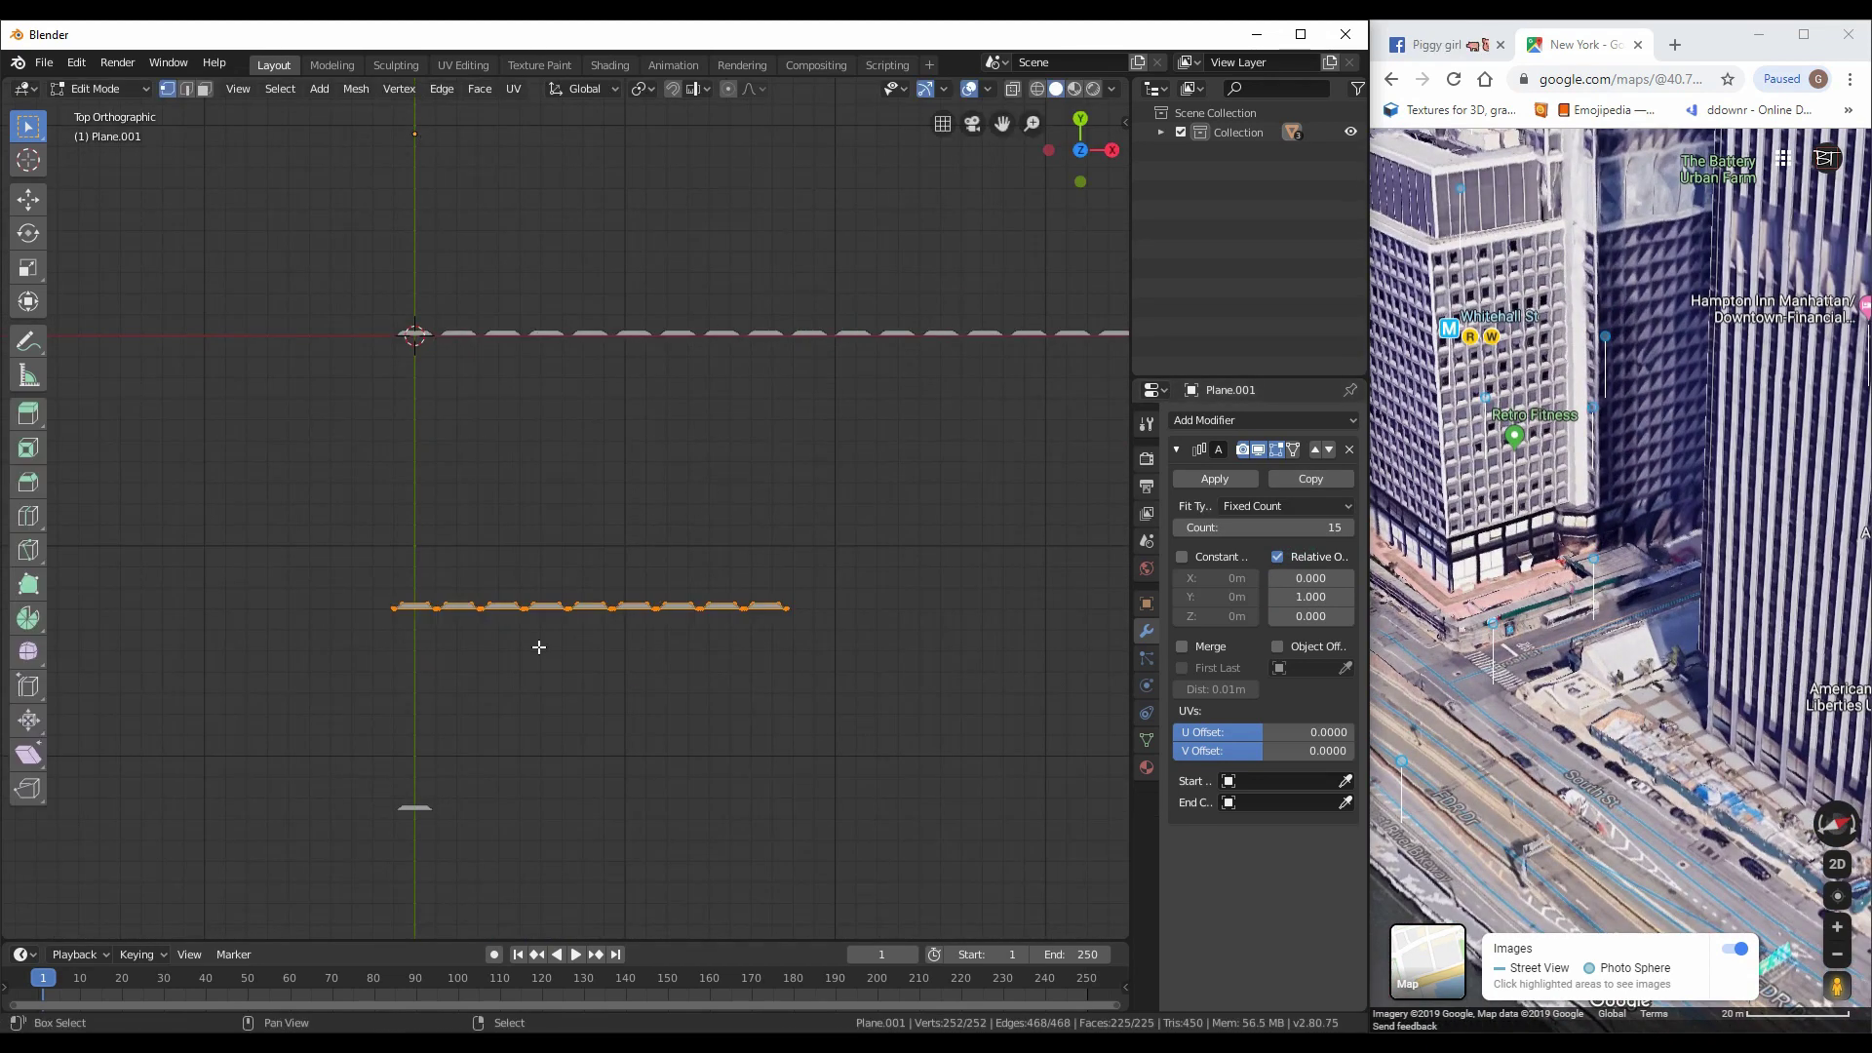
pyautogui.click(297, 87)
pyautogui.moveTo(313, 130)
pyautogui.click(517, 156)
pyautogui.press('r')
pyautogui.scroll(-3, 612, 707)
# Move the new wall roughly toward the first wall's corner
pyautogui.press('g')
pyautogui.click(981, 377)
pyautogui.scroll(4, 405, 627)
pyautogui.press('g')
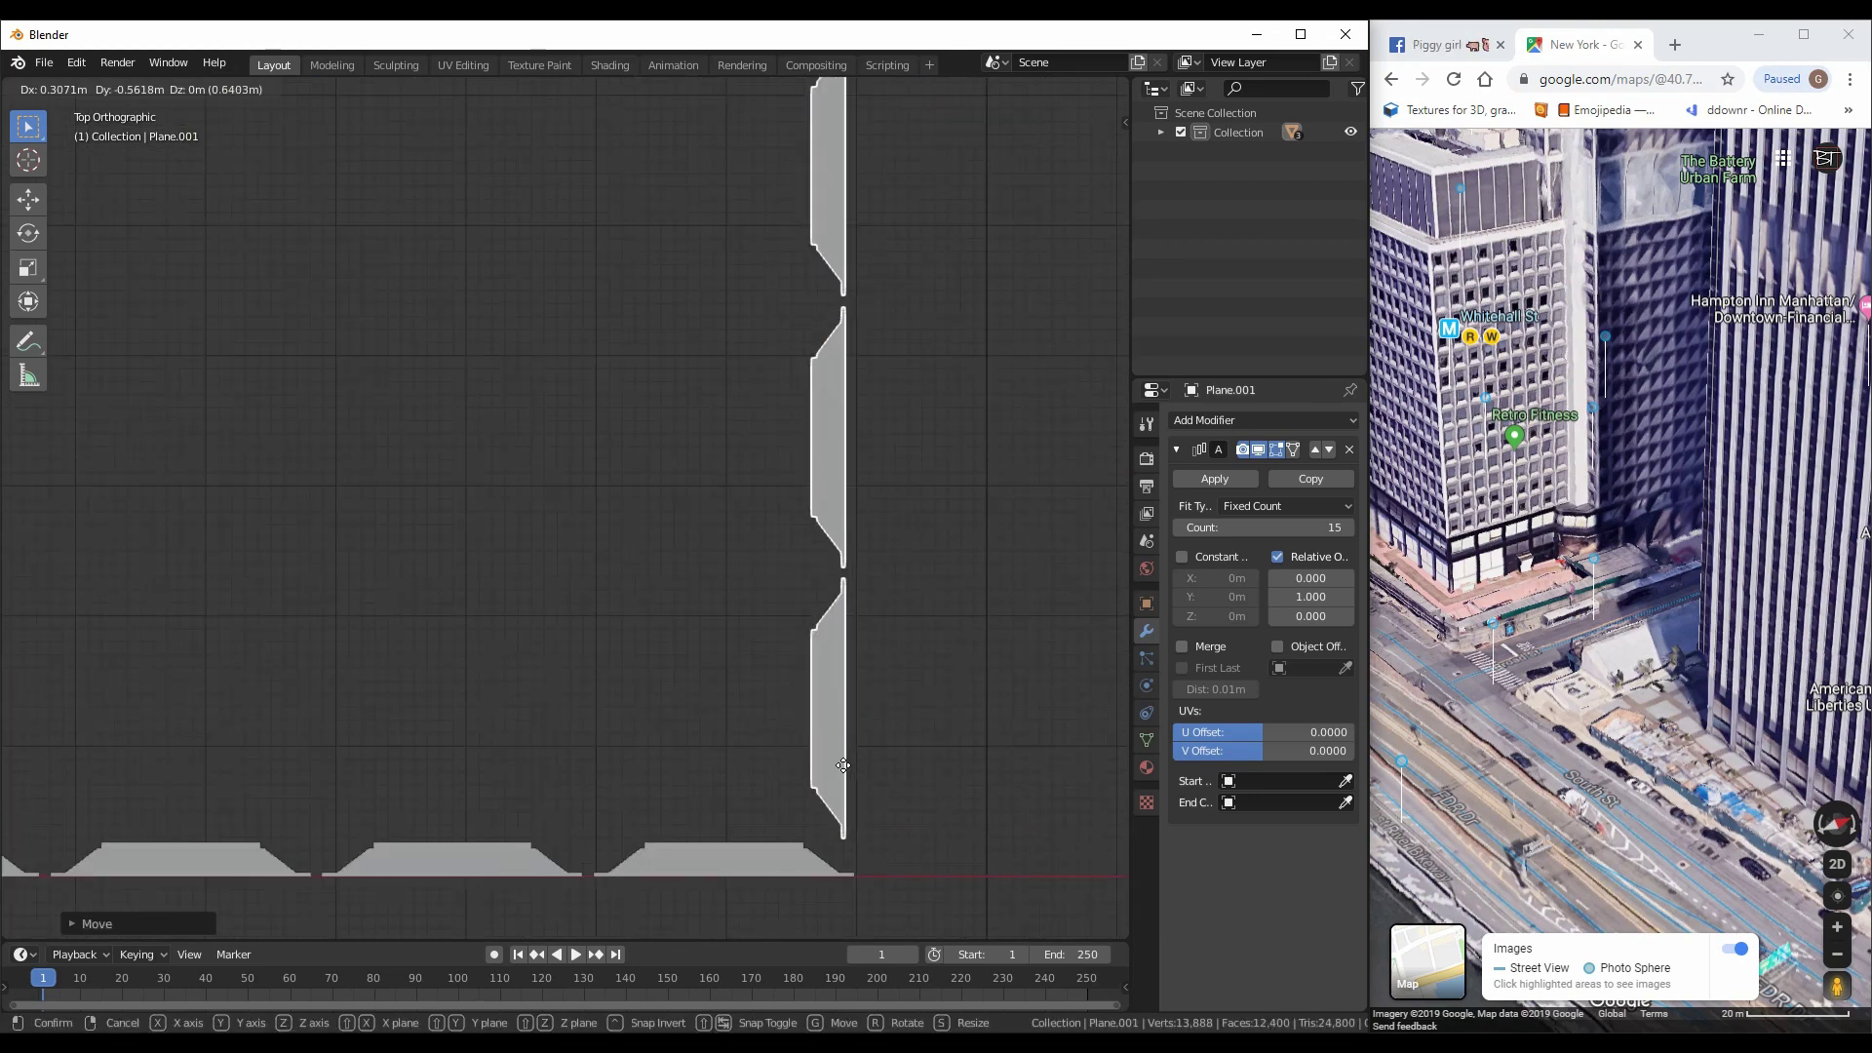
pyautogui.click(834, 803)
pyautogui.moveTo(833, 803); pyautogui.dragTo(578, 618, button='middle')
pyautogui.scroll(4, 535, 626)
# Adjust the wall's height along Z and settle it against the first wall's corner
pyautogui.press('g')
pyautogui.press('z')
pyautogui.click(673, 597)
pyautogui.press('KP_7')
pyautogui.scroll(4, 898, 840)
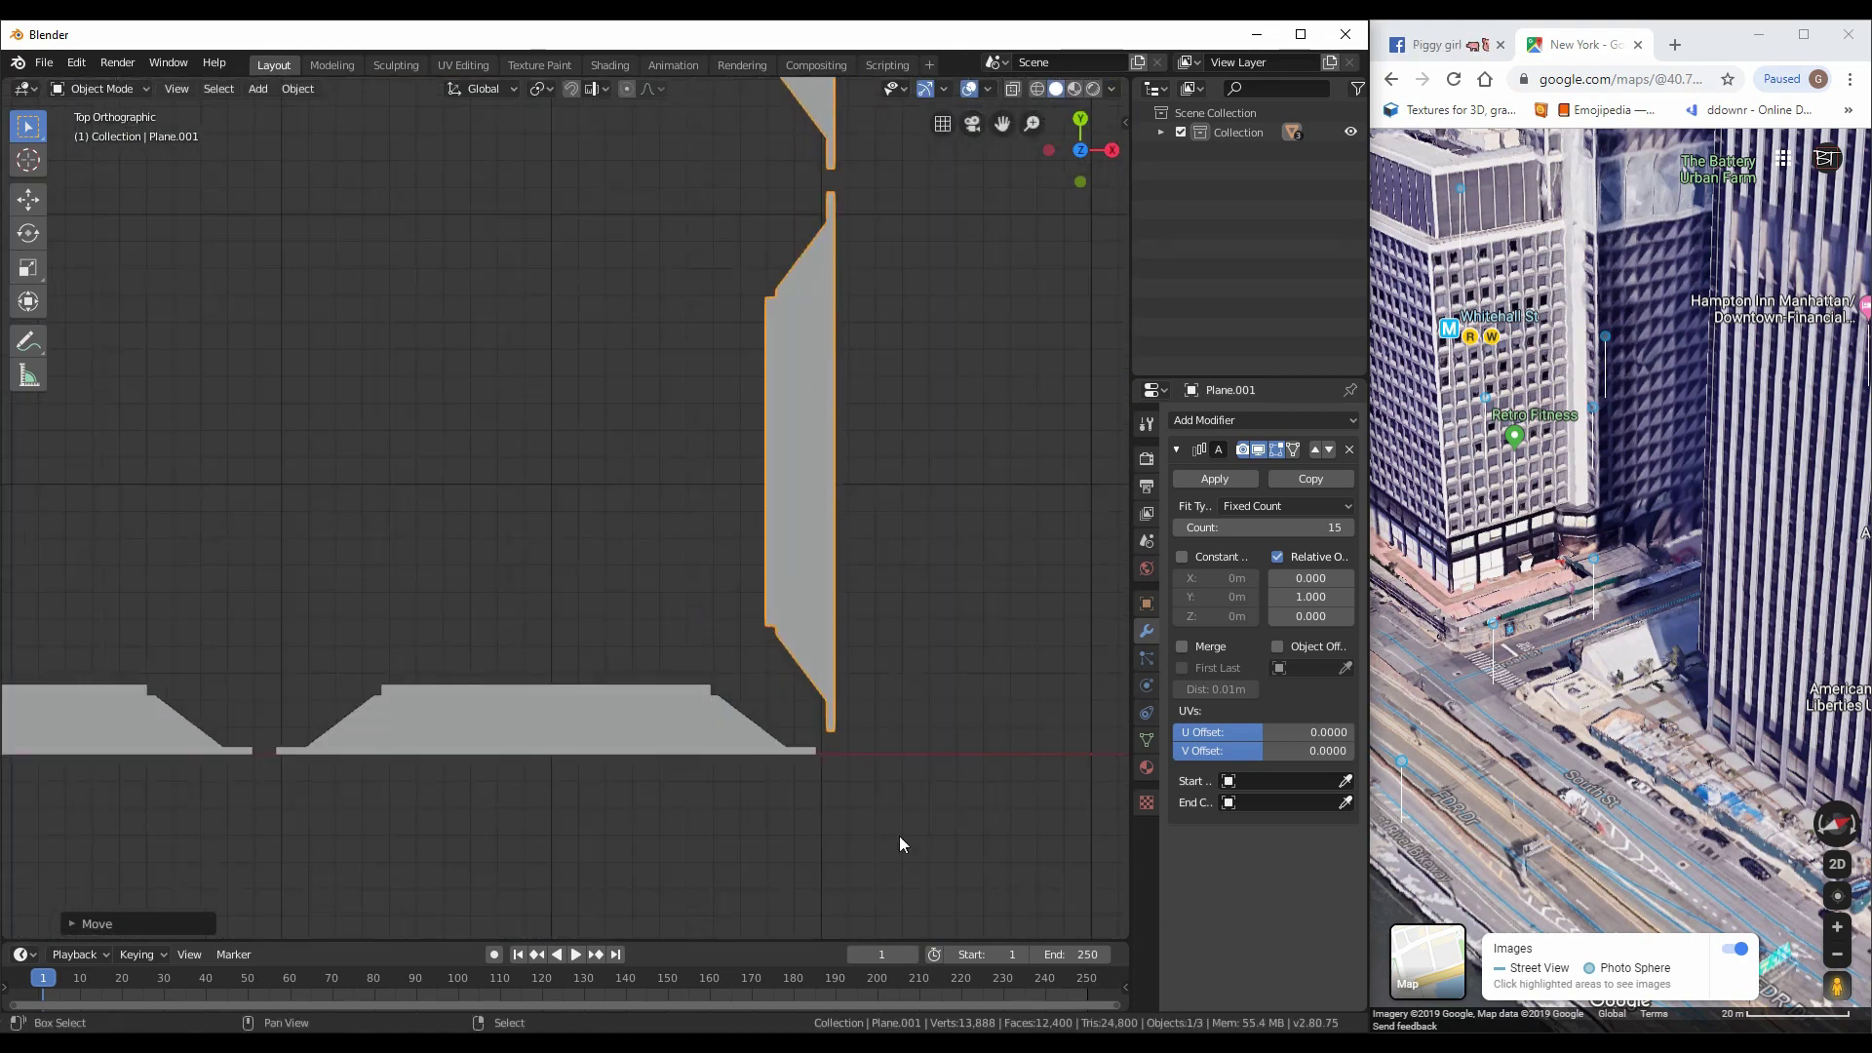
pyautogui.click(778, 751)
pyautogui.scroll(-7, 734, 702)
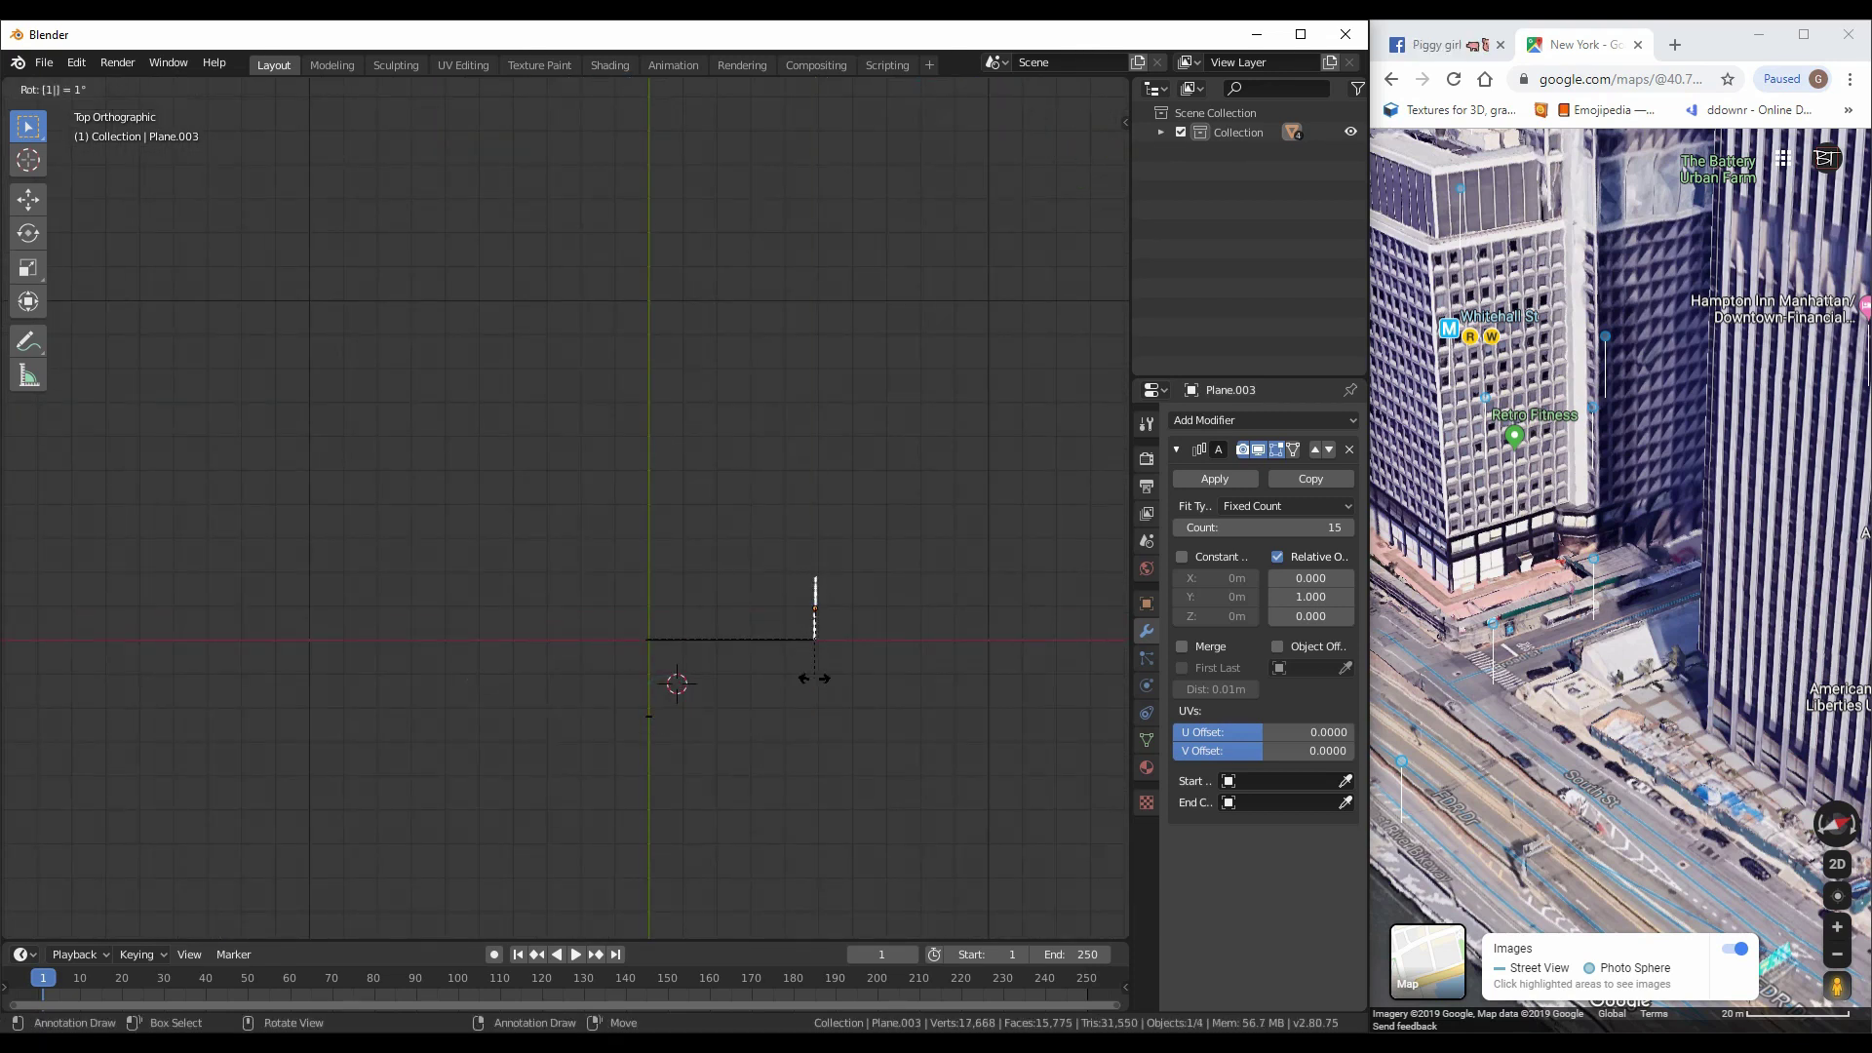
# Finish the wall's vertical move and slide it along X to close the rectangle
pyautogui.click(651, 671)
pyautogui.scroll(5, 839, 763)
pyautogui.scroll(1, 694, 716)
pyautogui.press('g')
pyautogui.press('x')
pyautogui.scroll(7, 504, 824)
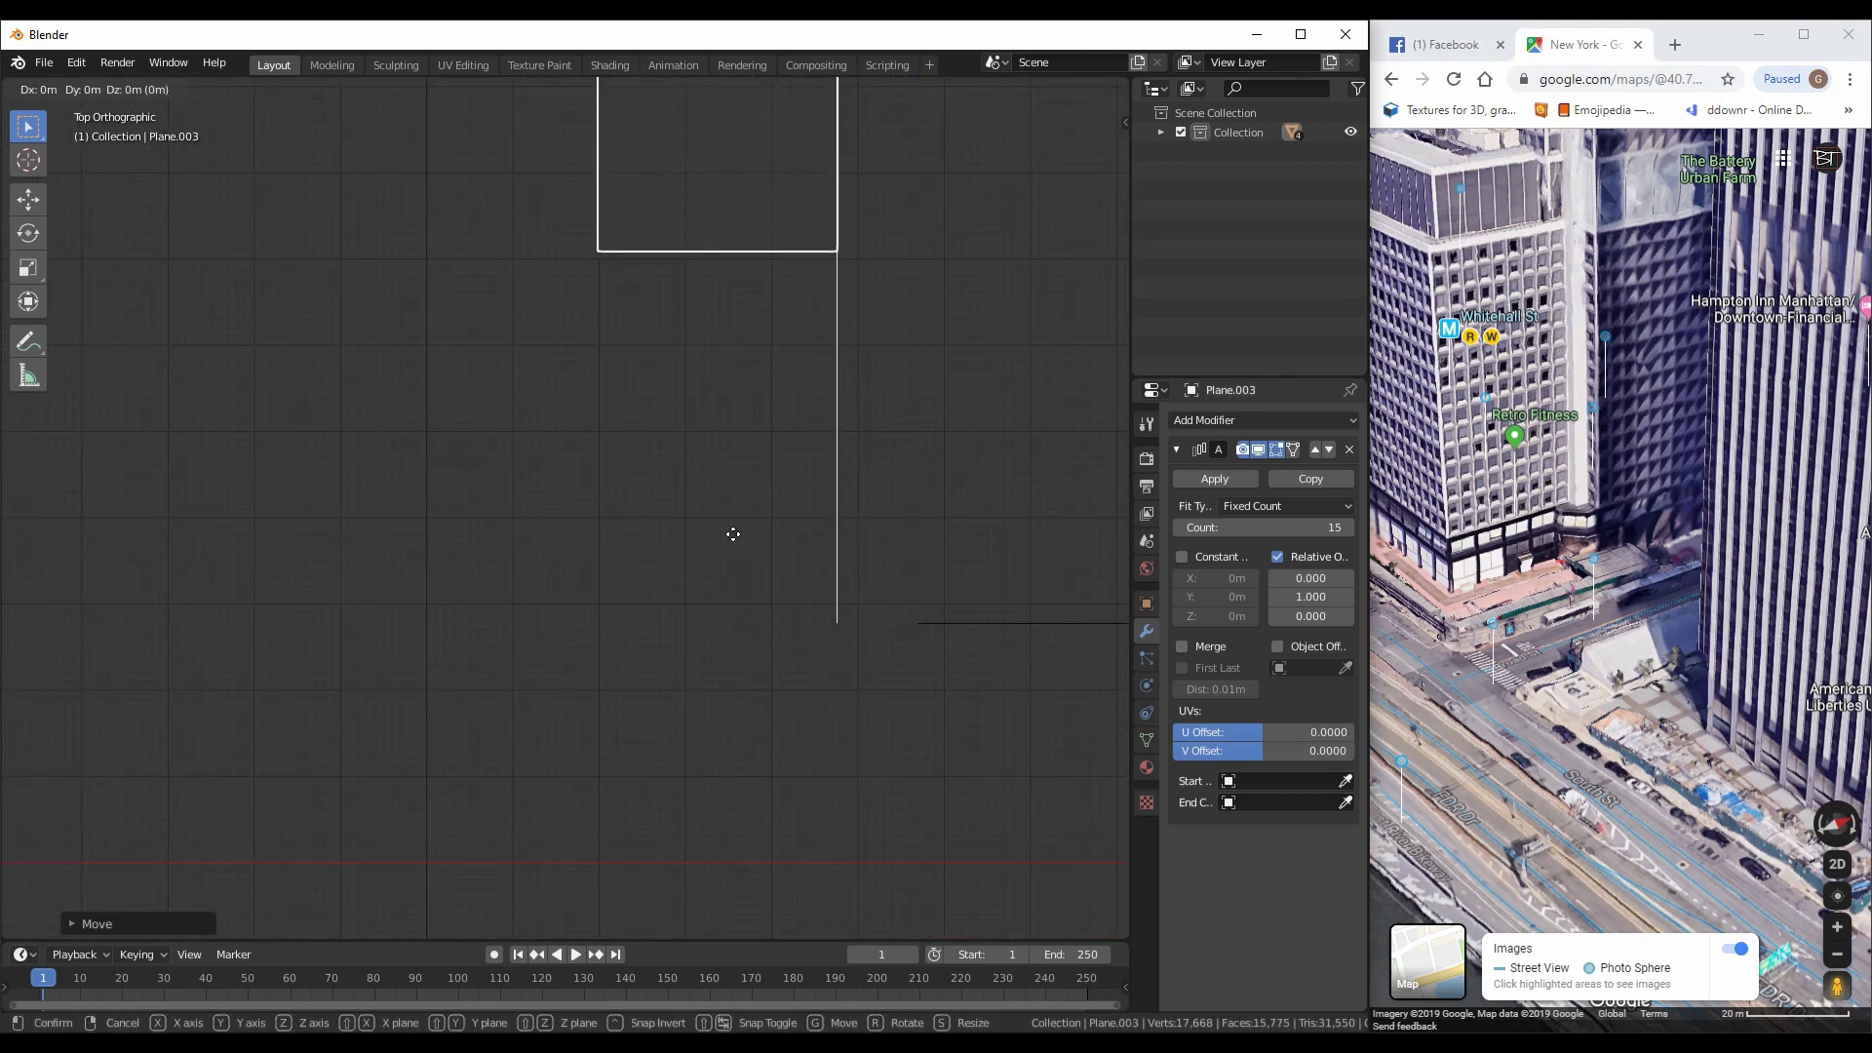
pyautogui.scroll(-5, 866, 589)
# Deselect, orbit around the walled block, and switch the reference map to aerial view
pyautogui.hotkey('alt', 'a')
pyautogui.moveTo(866, 589); pyautogui.dragTo(766, 502, button='middle')
pyautogui.scroll(5, 767, 501)
pyautogui.moveTo(731, 566); pyautogui.dragTo(509, 578, button='middle')
pyautogui.moveTo(1599, 507); pyautogui.dragTo(1542, 236)
pyautogui.click(1381, 183)
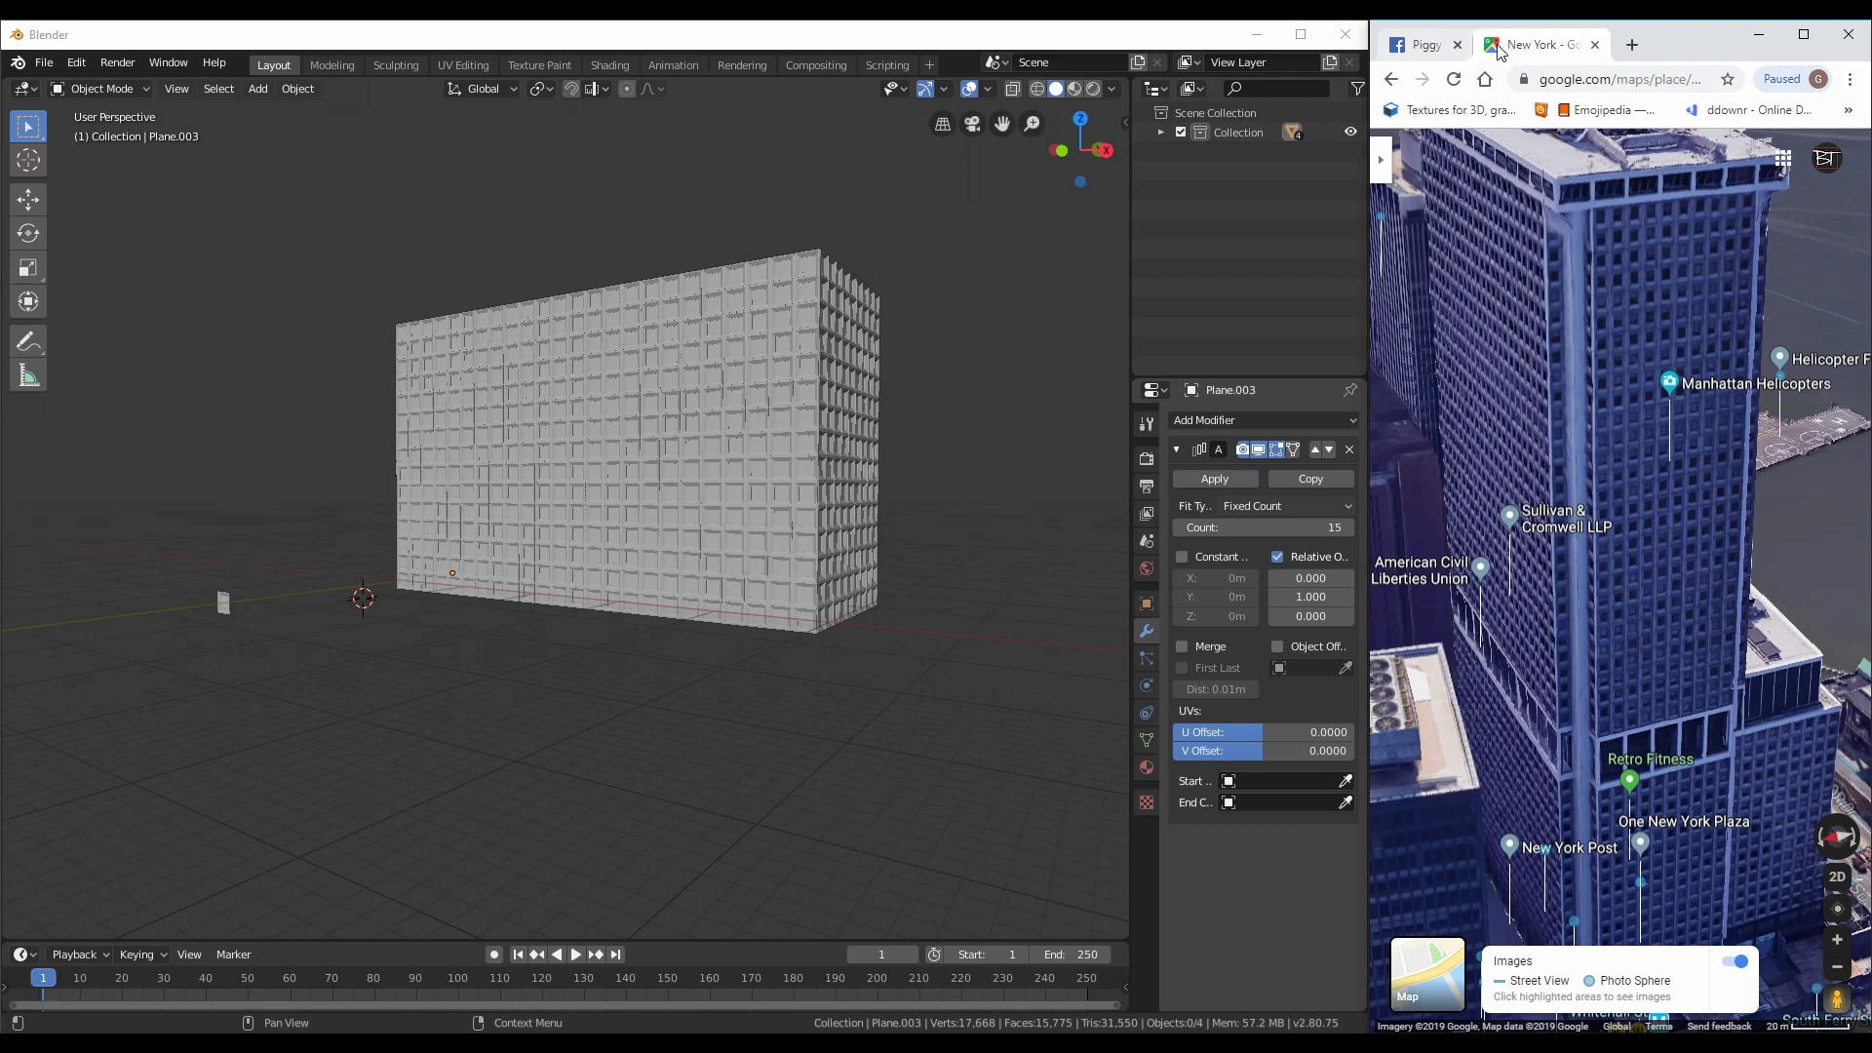
pyautogui.click(1499, 46)
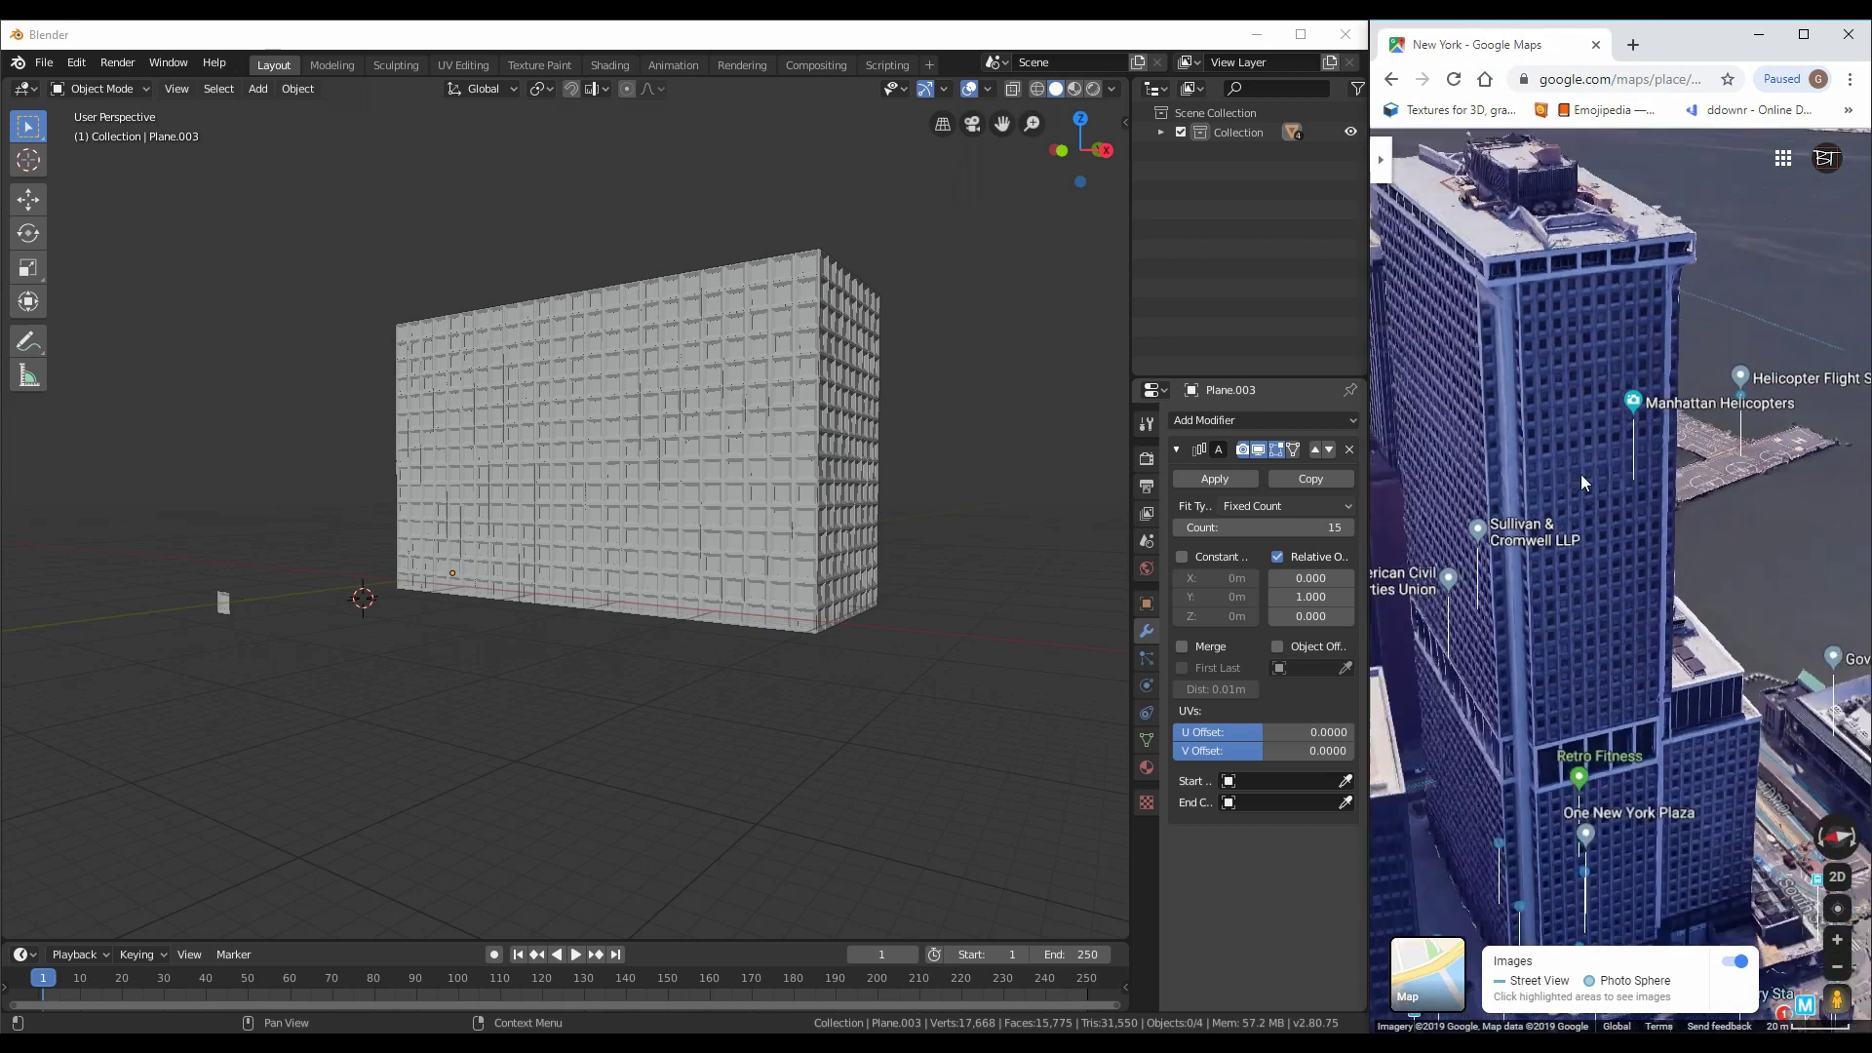
# Inspect the side walls, then select the main front wall and enter Edit Mode
pyautogui.click(631, 625)
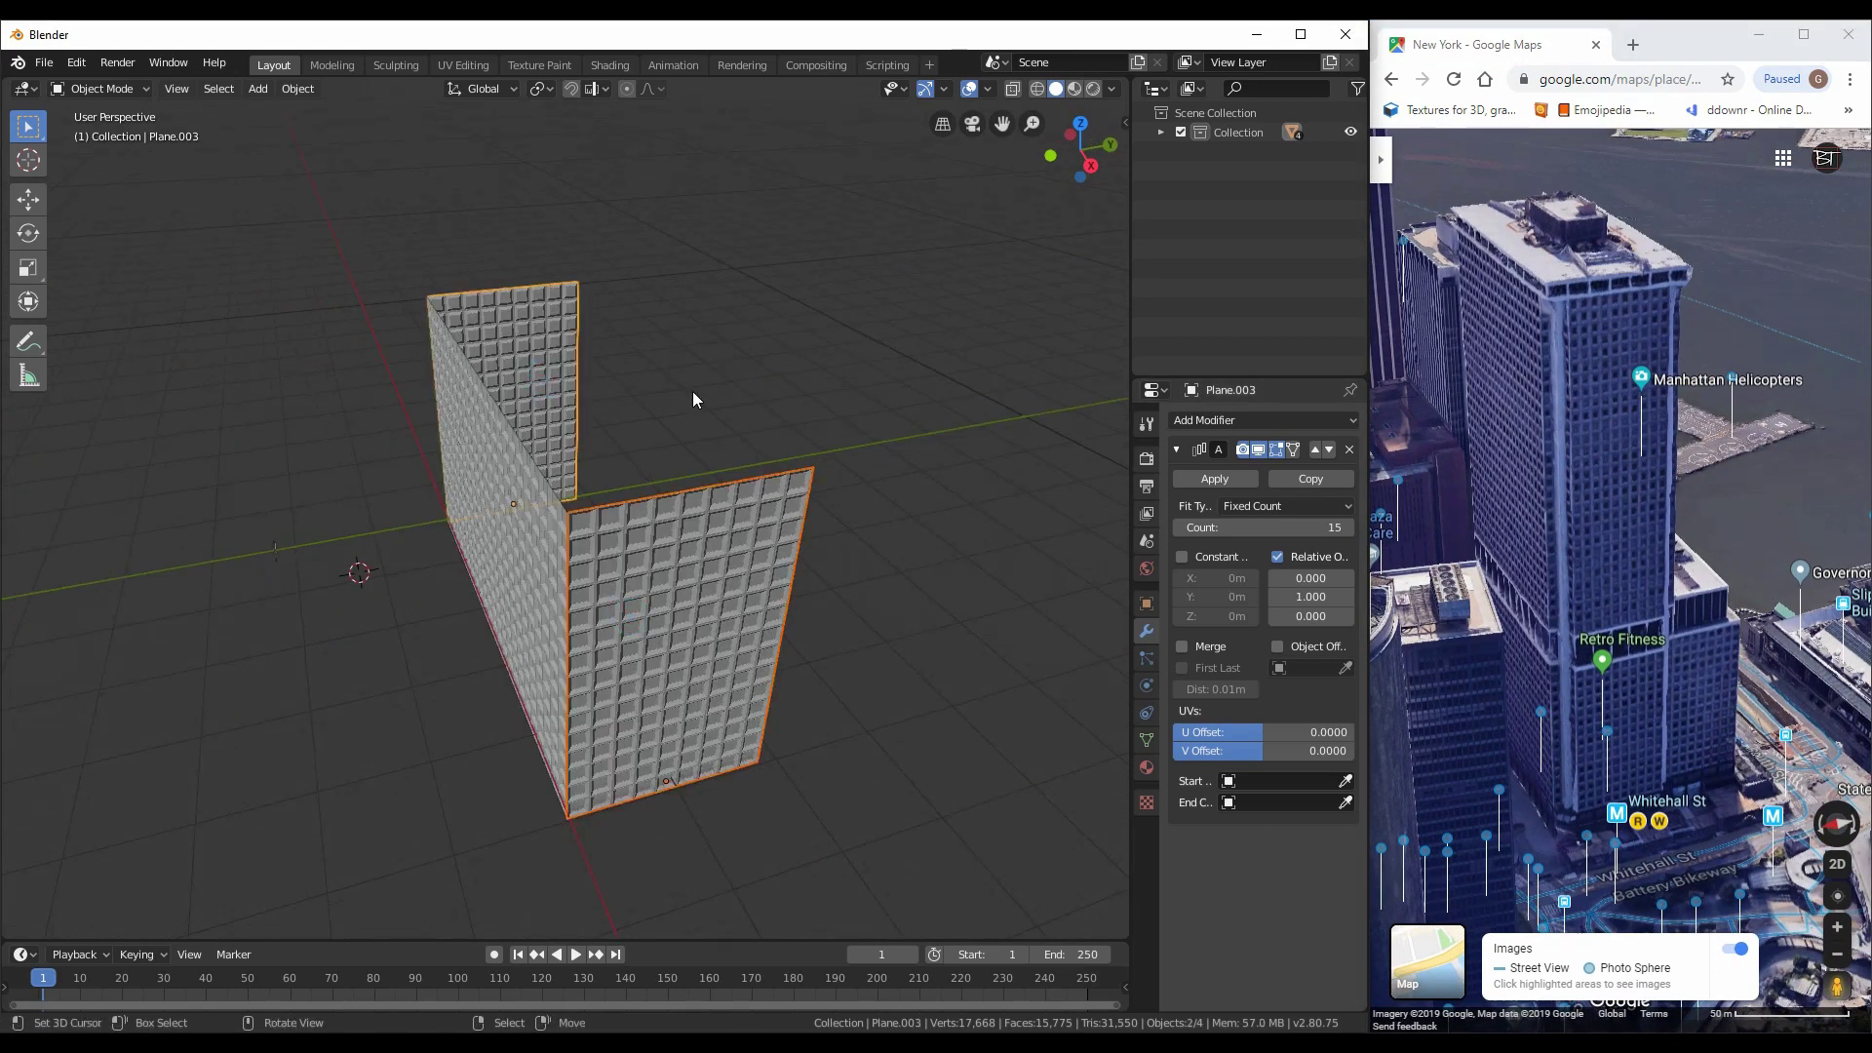
pyautogui.click(1545, 499)
pyautogui.scroll(5, 1545, 499)
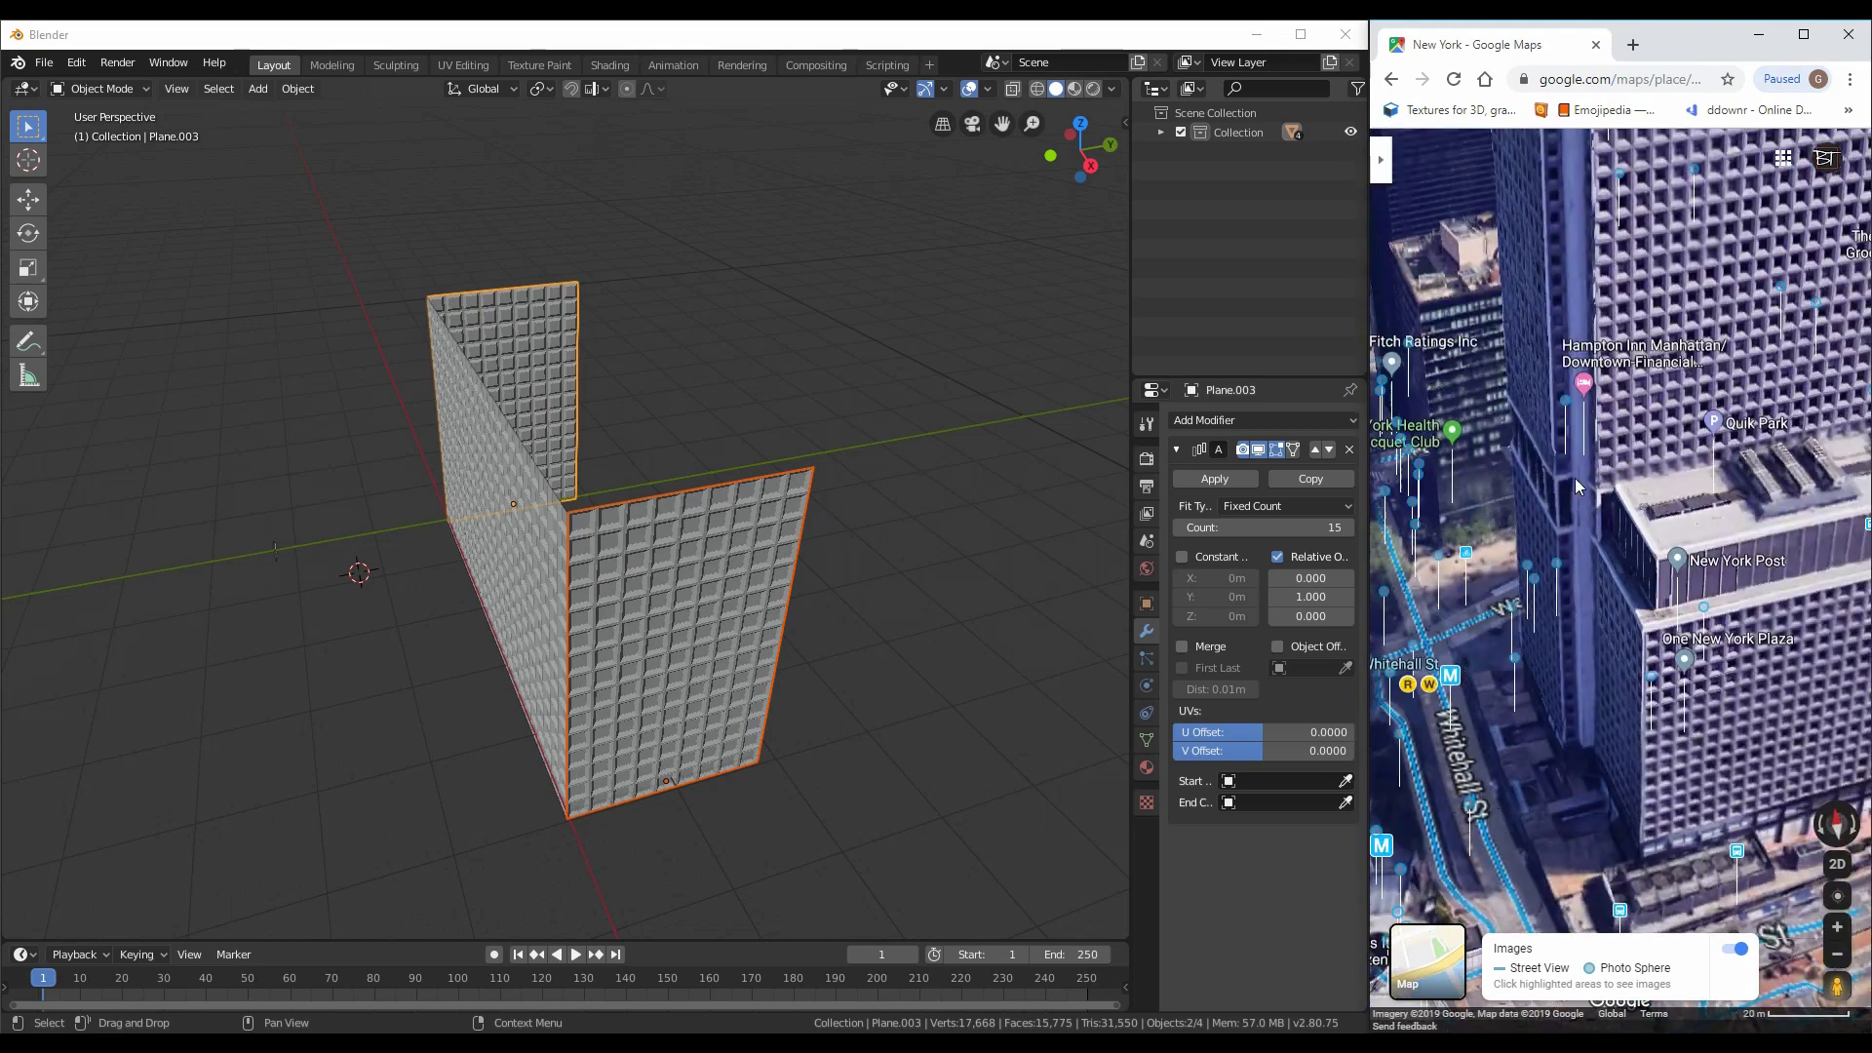
pyautogui.moveTo(770, 634); pyautogui.dragTo(733, 599, button='middle')
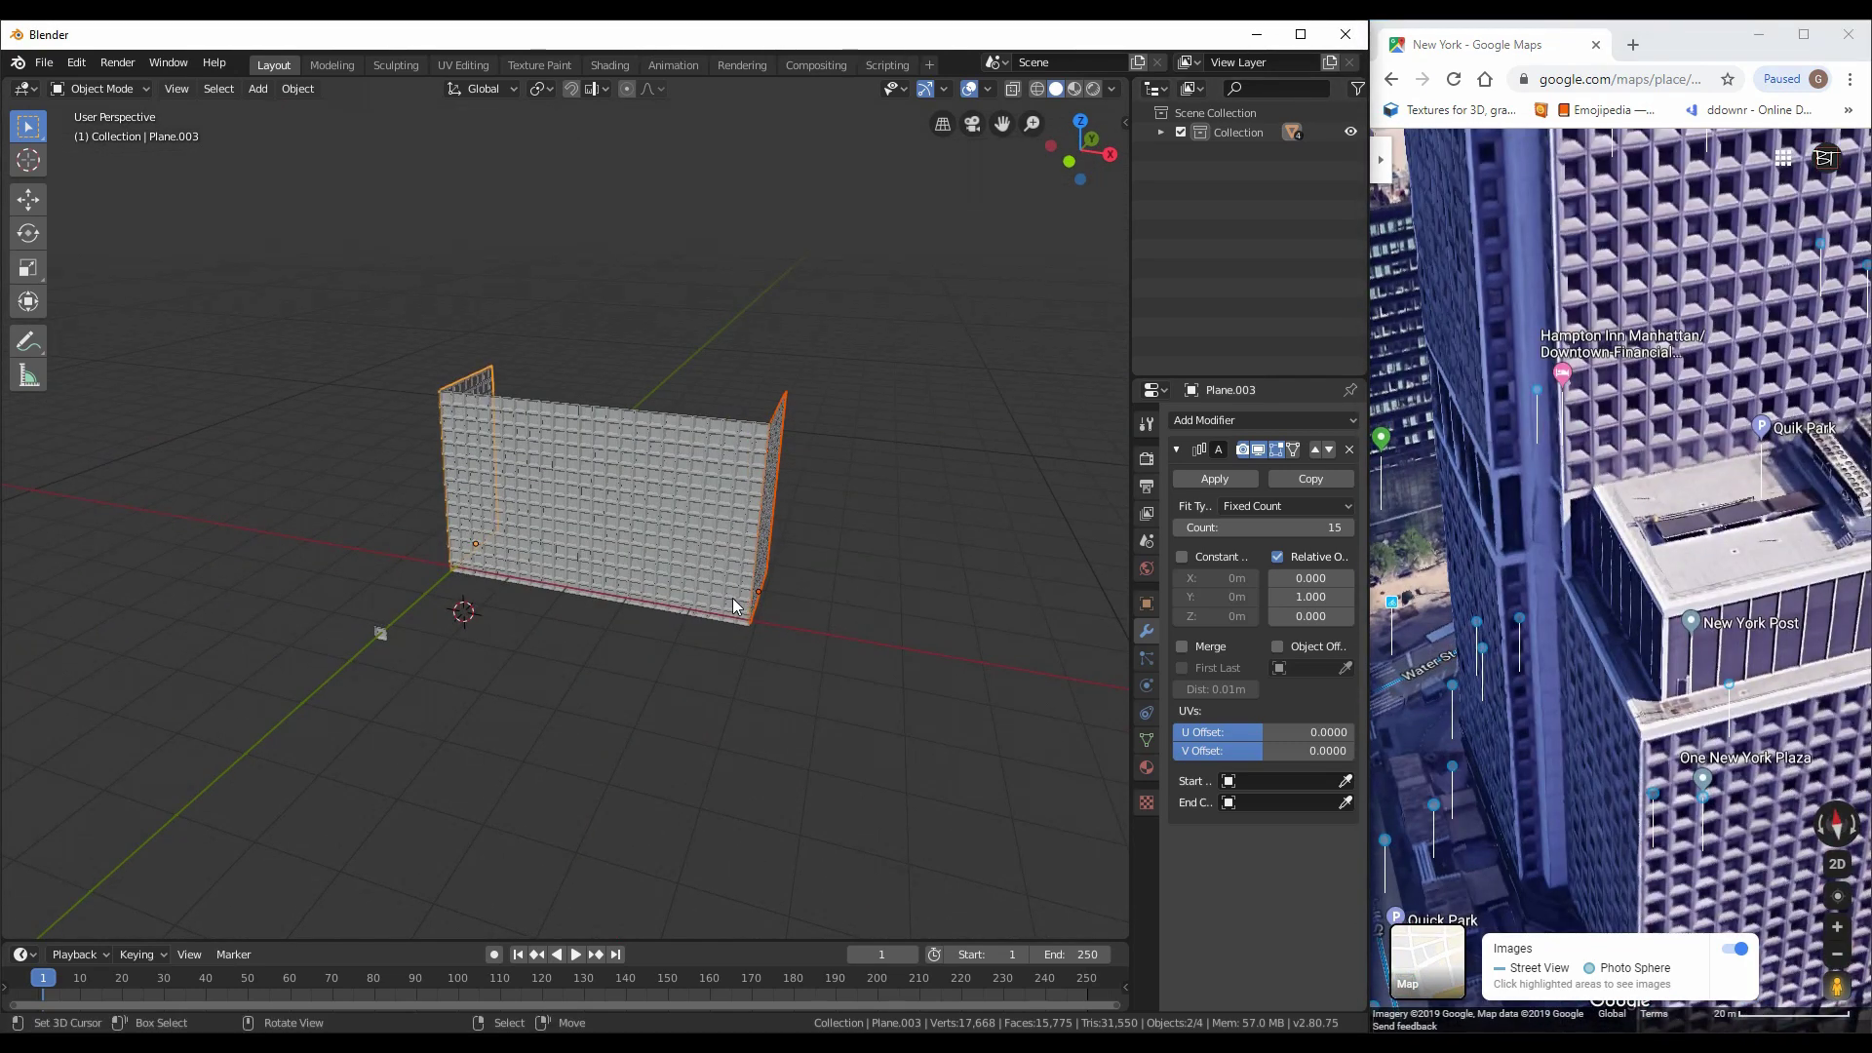
pyautogui.scroll(-1, 733, 598)
pyautogui.scroll(-2, 1540, 351)
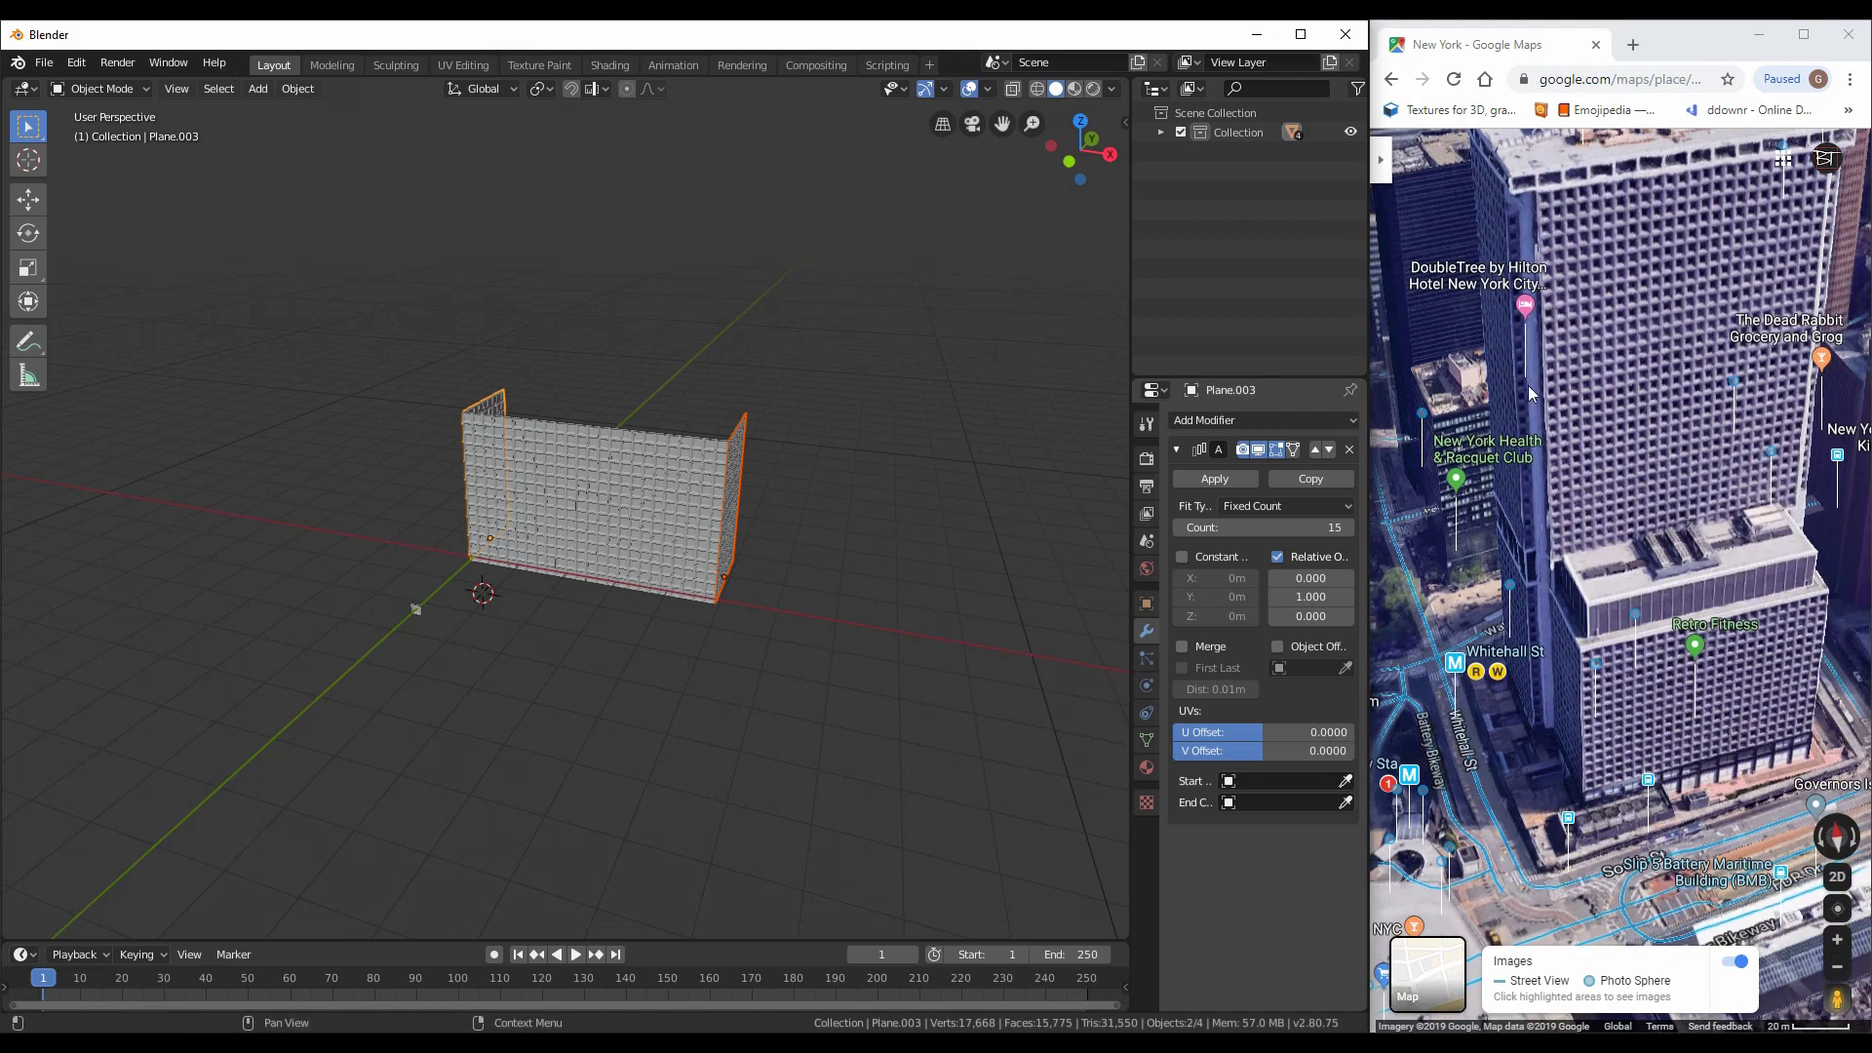
pyautogui.click(687, 517)
pyautogui.scroll(2, 688, 517)
pyautogui.press('Tab')
pyautogui.scroll(2, 526, 616)
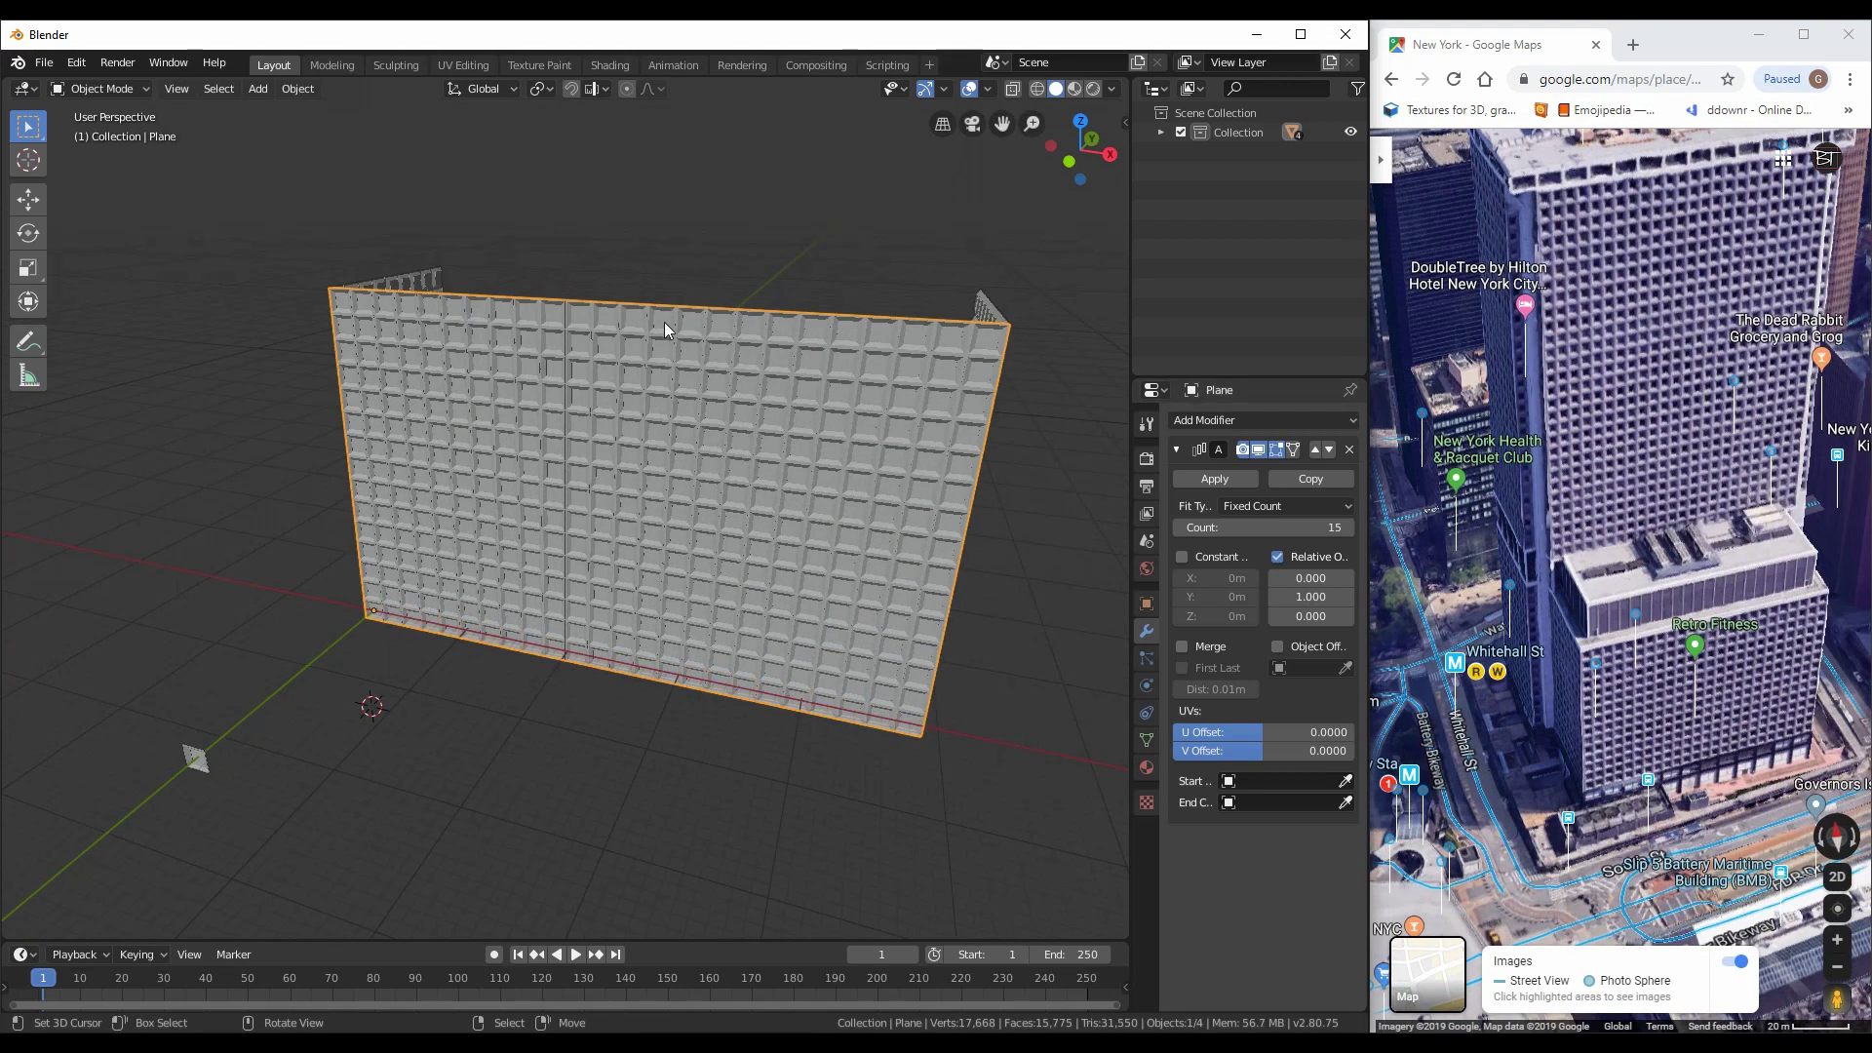
pyautogui.scroll(-1, 376, 635)
# Give the spare tile an Array modifier with Count 26 and apply it as a strip
pyautogui.click(276, 704)
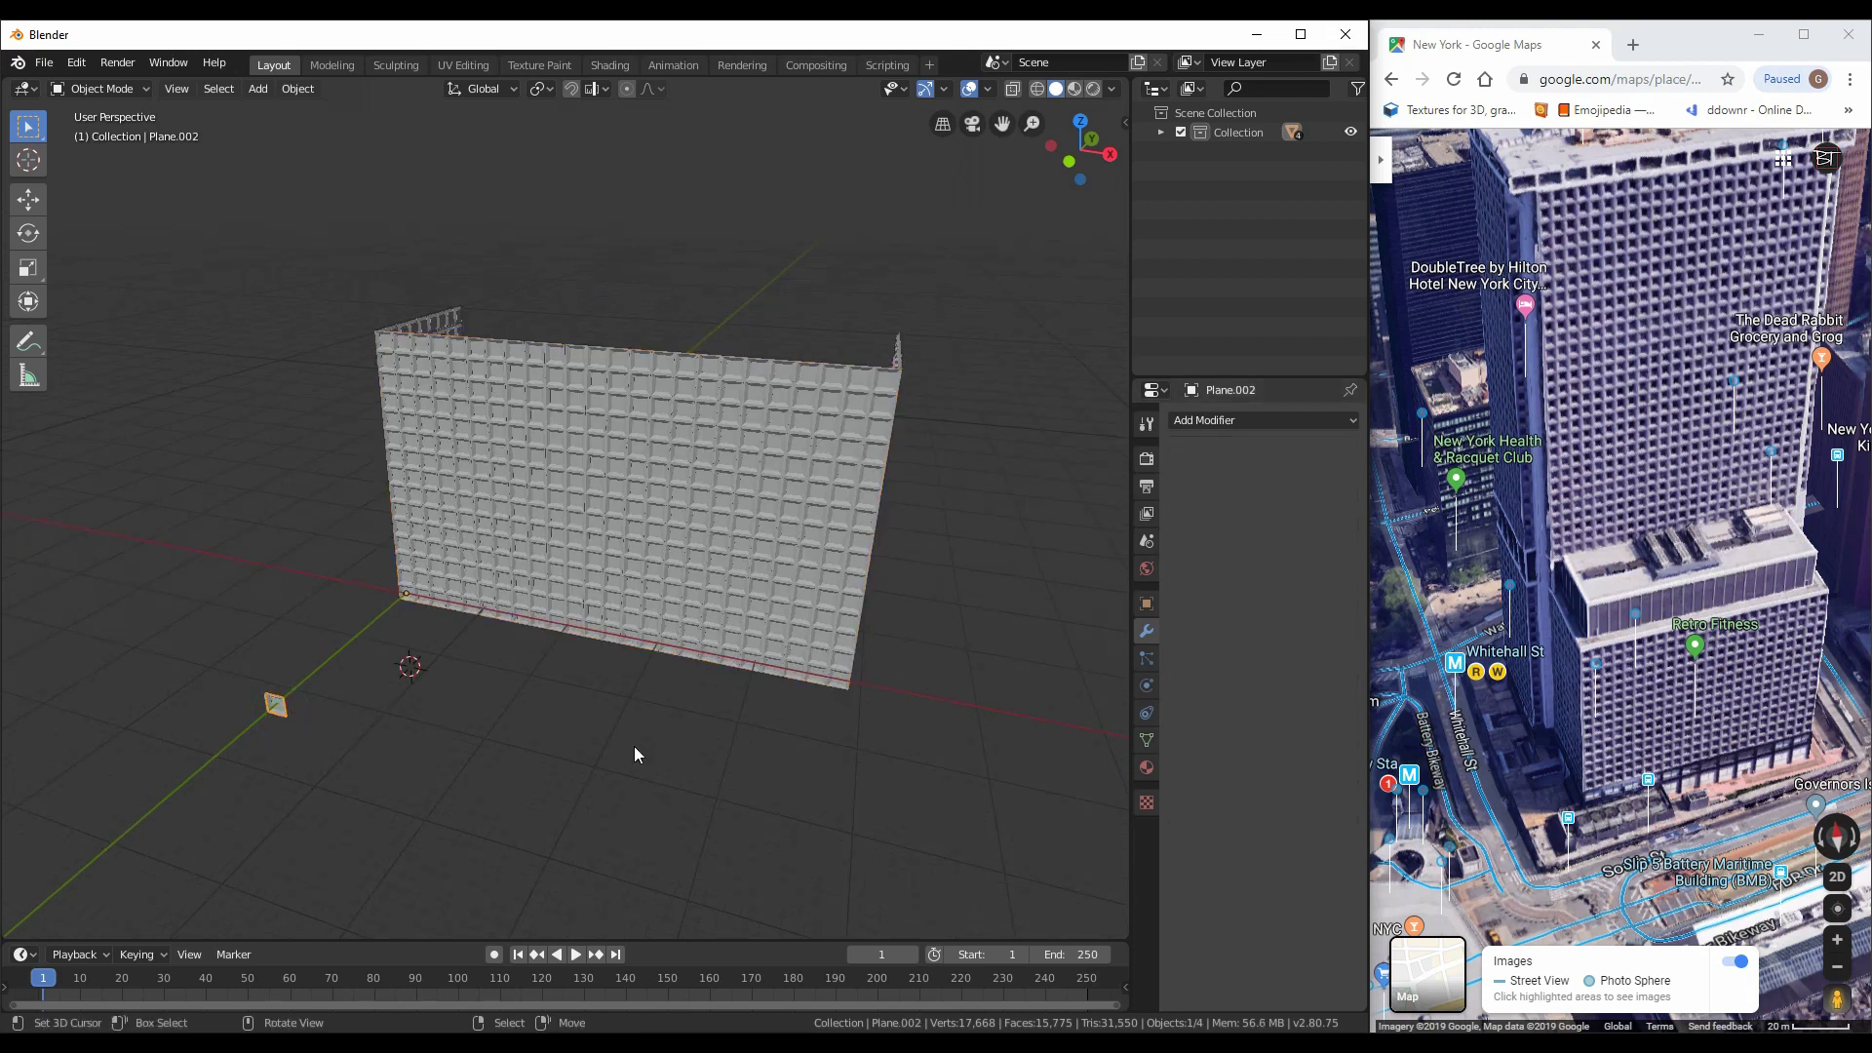
pyautogui.click(1262, 419)
pyautogui.click(936, 432)
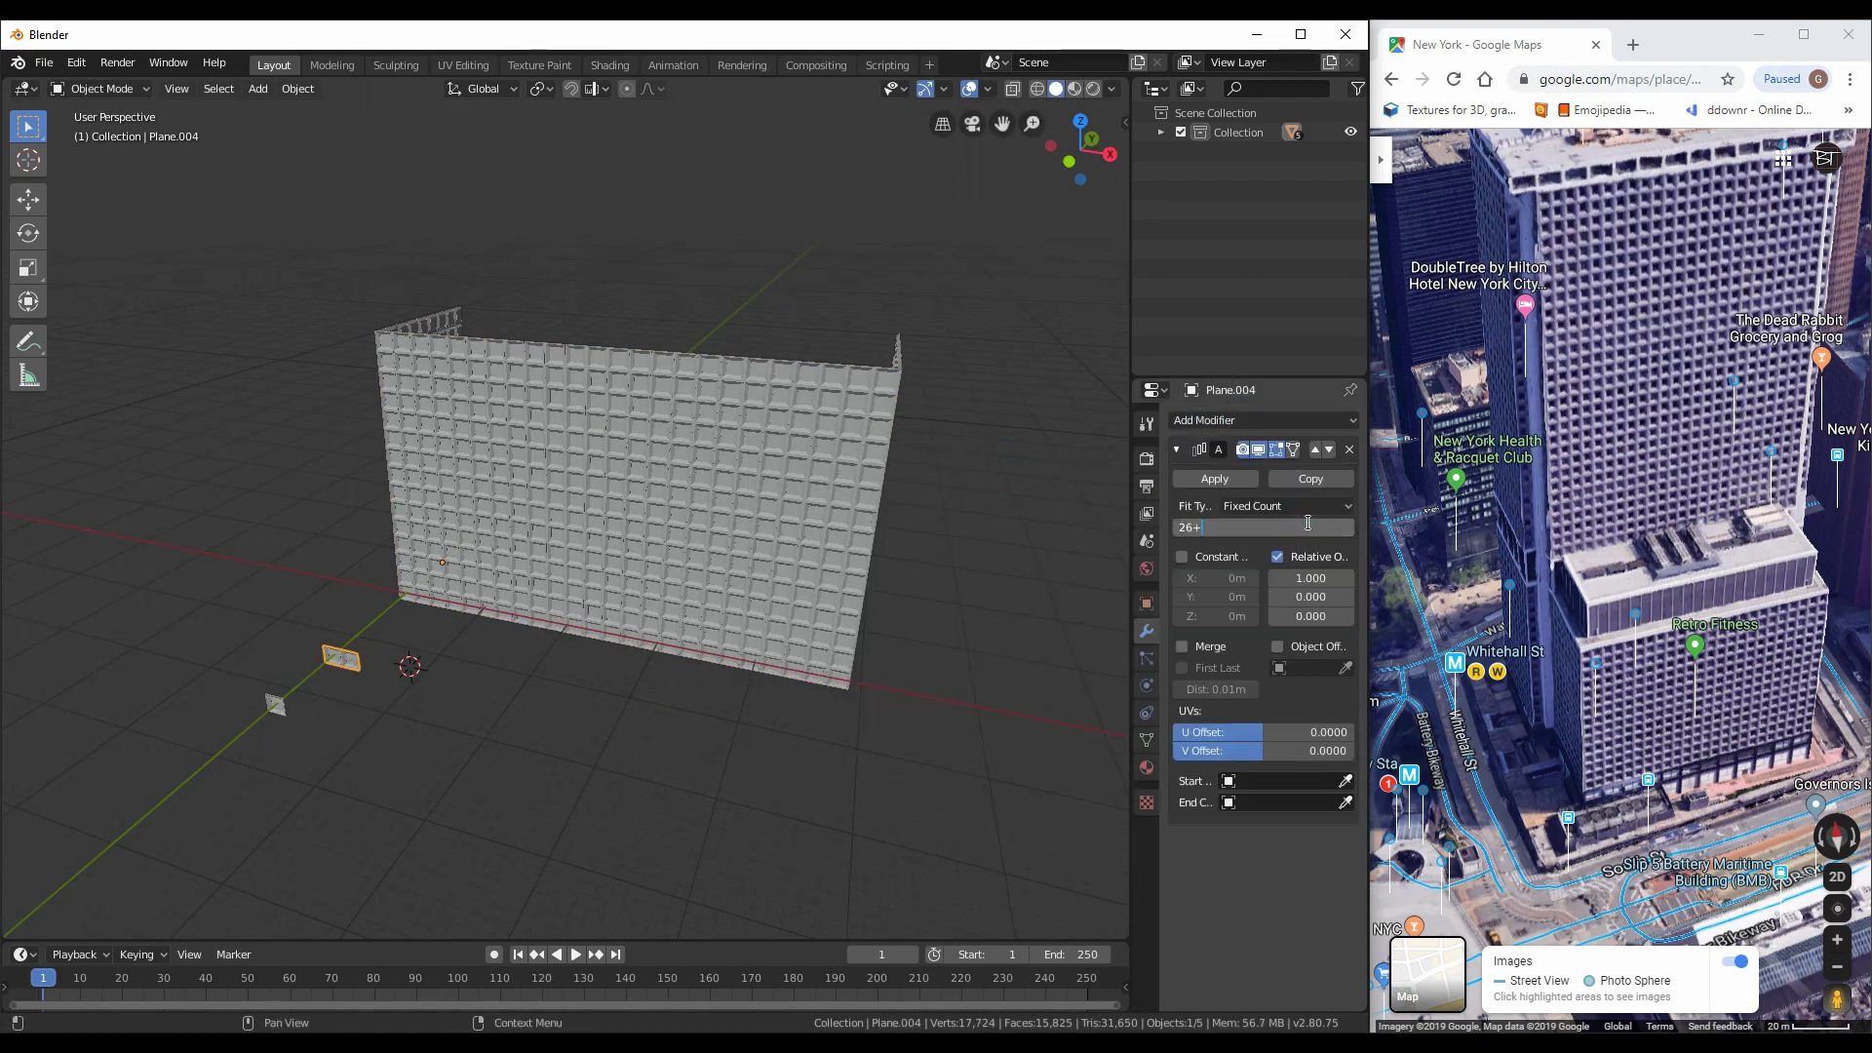
pyautogui.click(1214, 477)
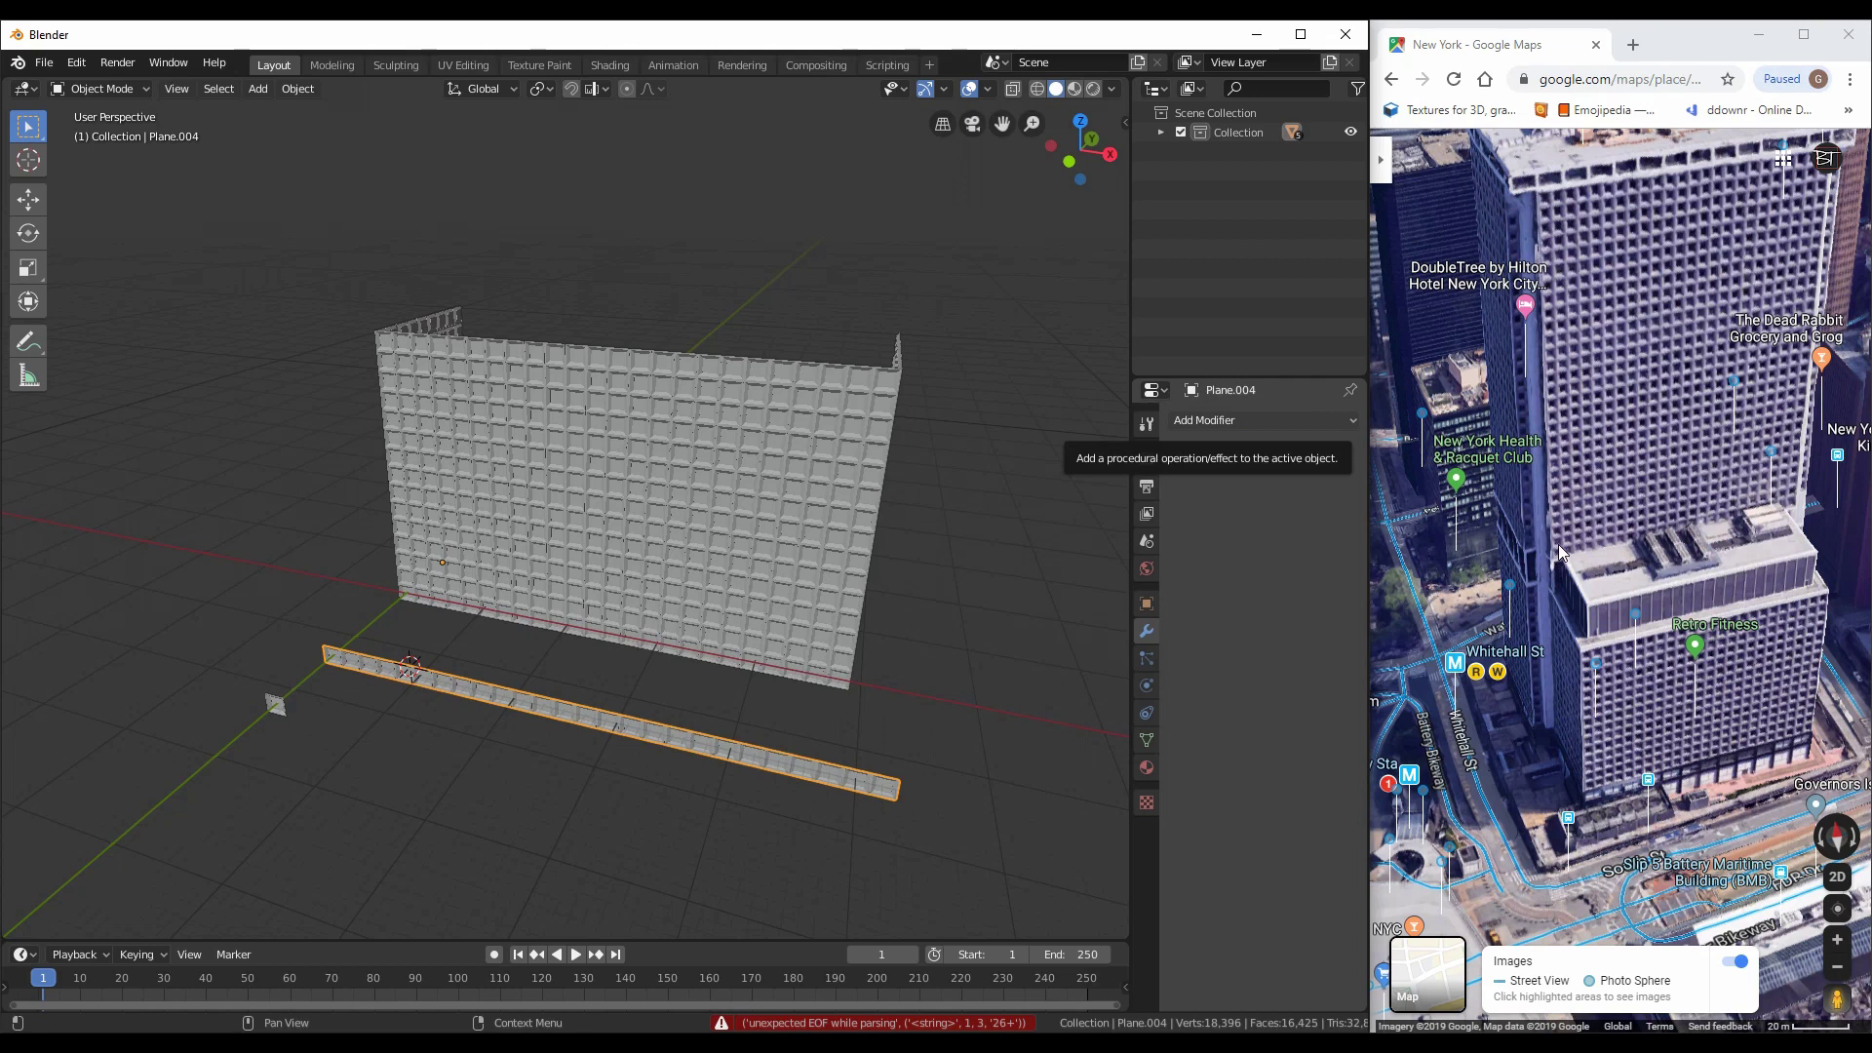
pyautogui.scroll(2, 1558, 555)
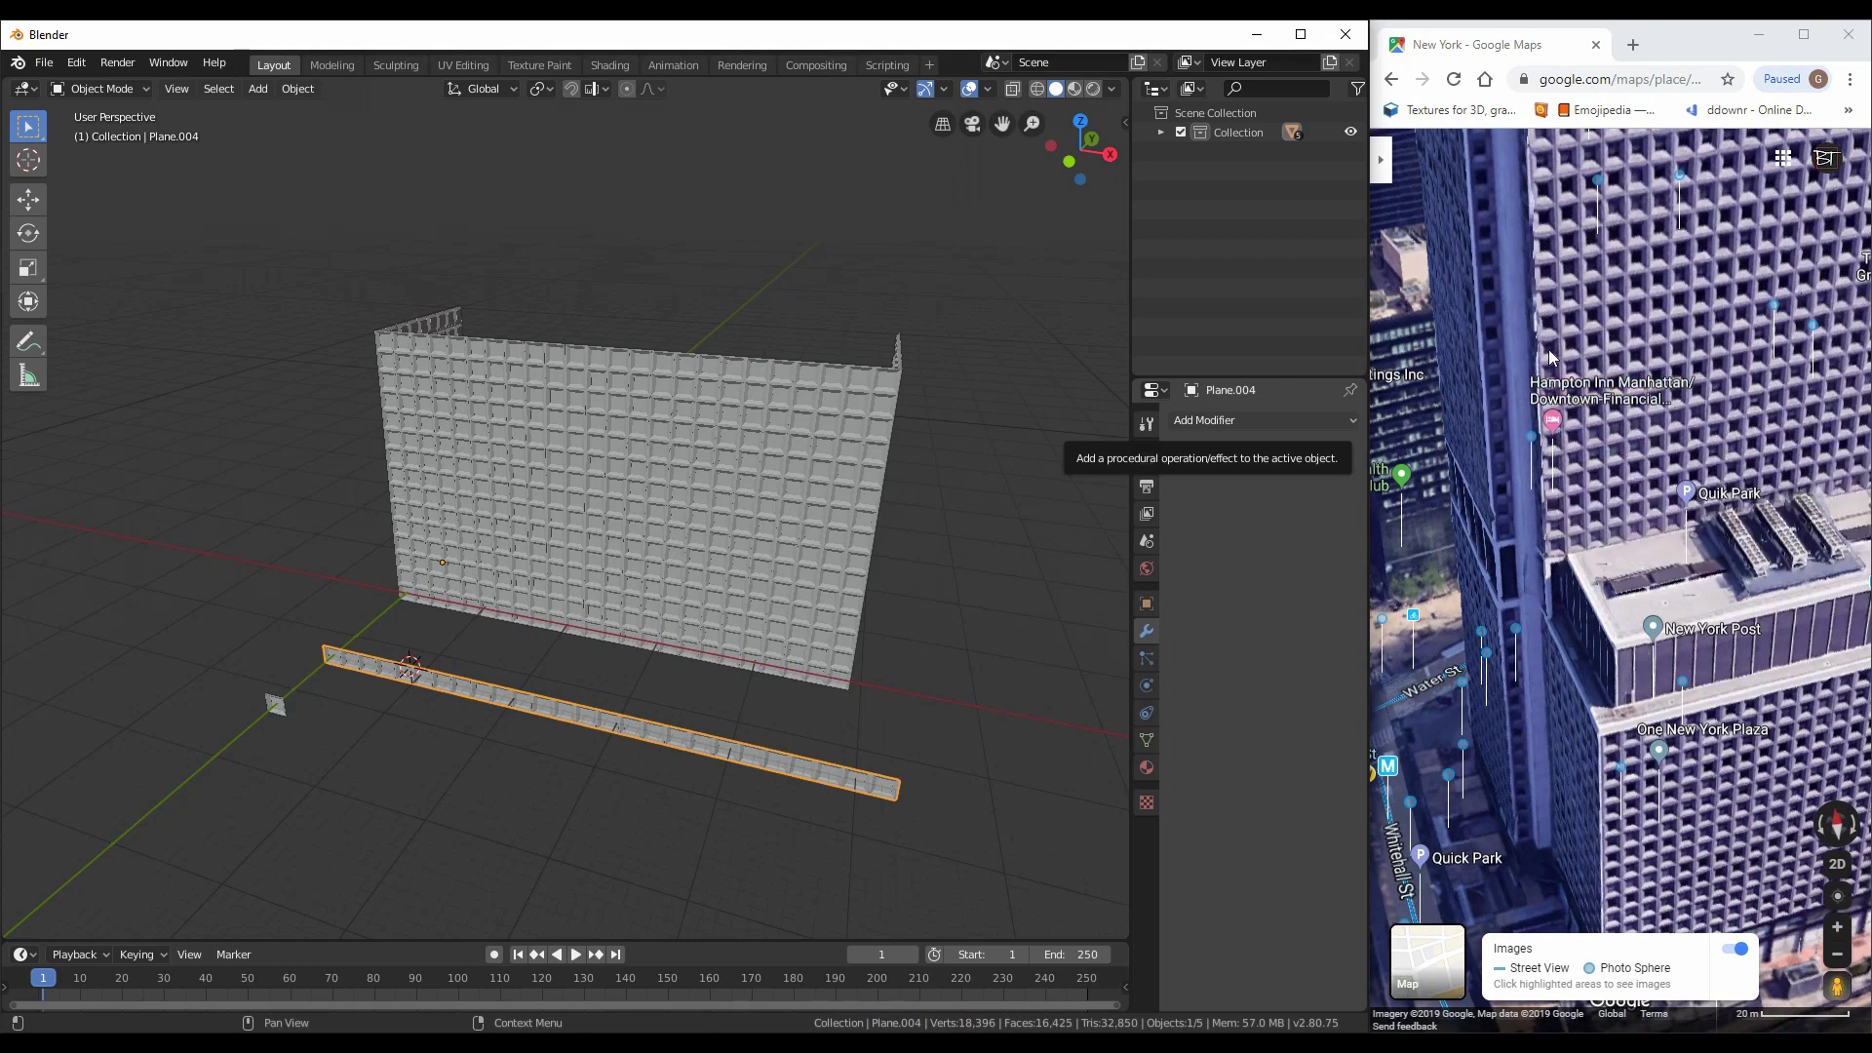
pyautogui.moveTo(1543, 160); pyautogui.dragTo(1566, 453)
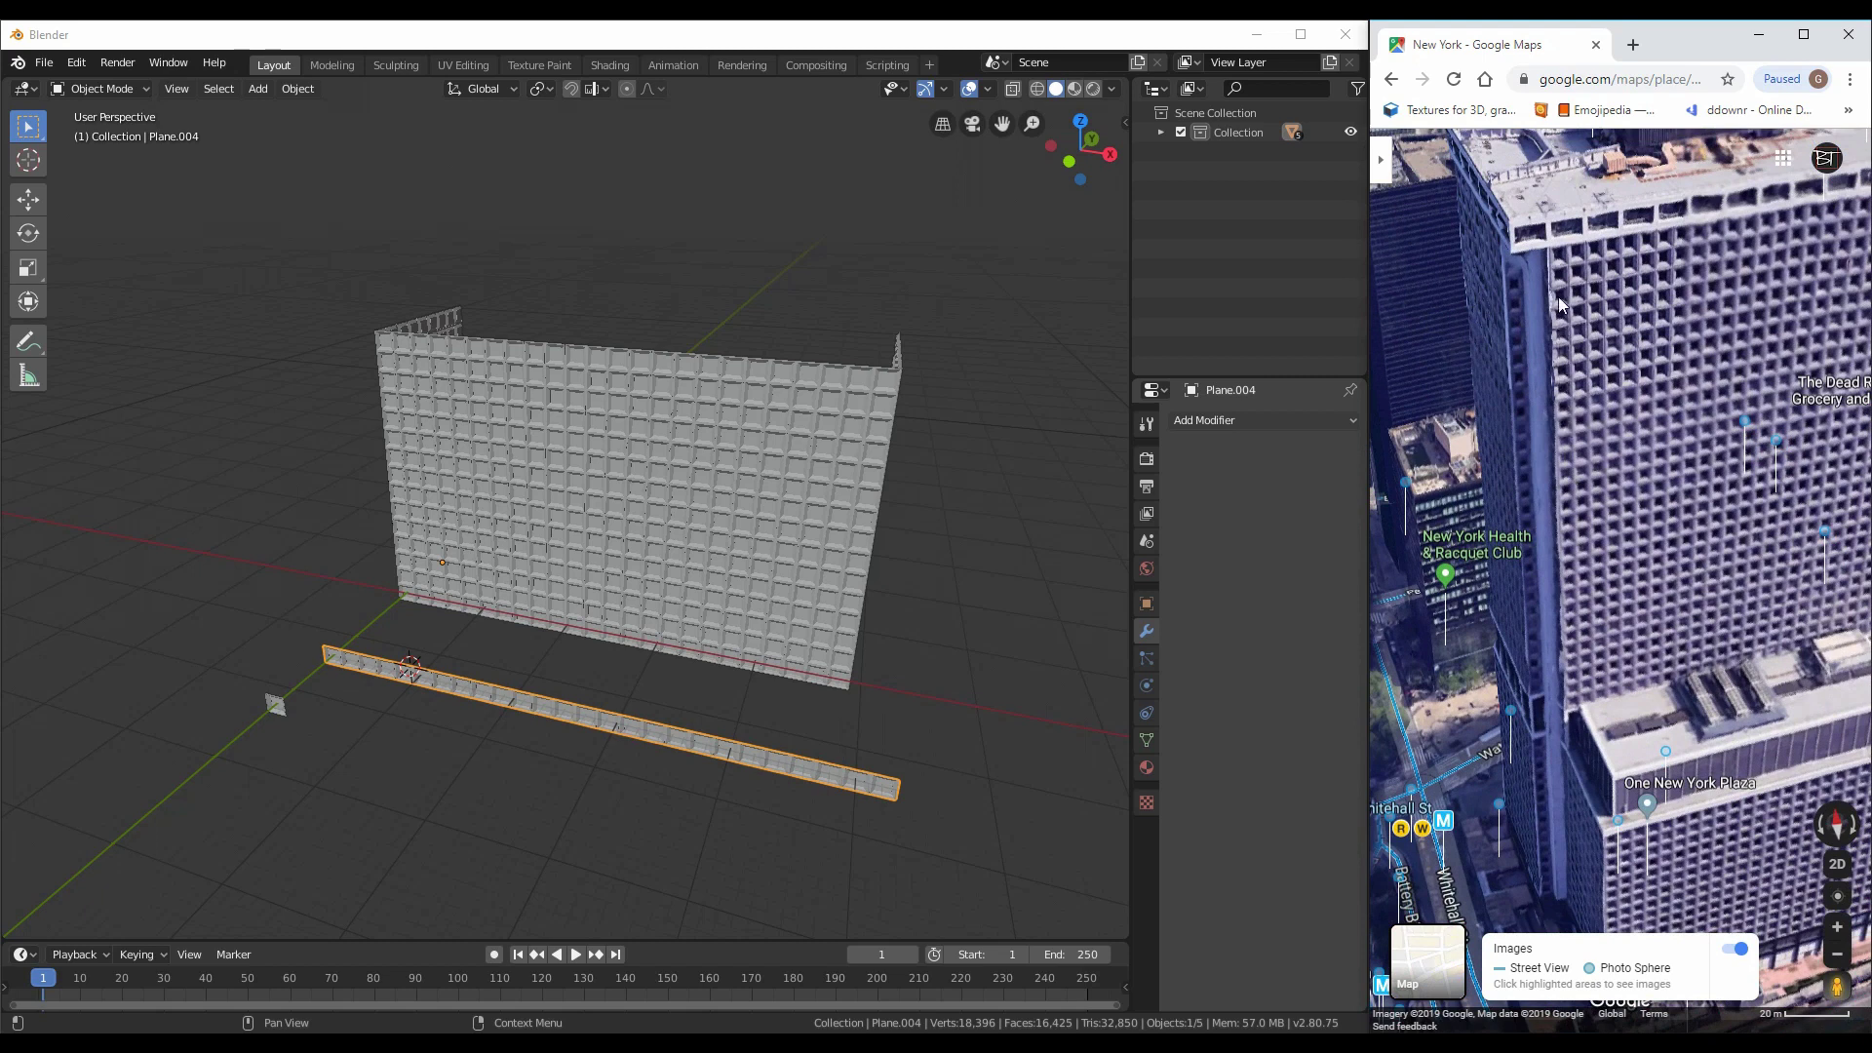
# Add a second Array with Relative Offset X 0, Y 1, stacking the strip 15 rows high
pyautogui.click(1196, 425)
pyautogui.click(1149, 563)
pyautogui.doubleClick(1299, 578)
pyautogui.write('0')
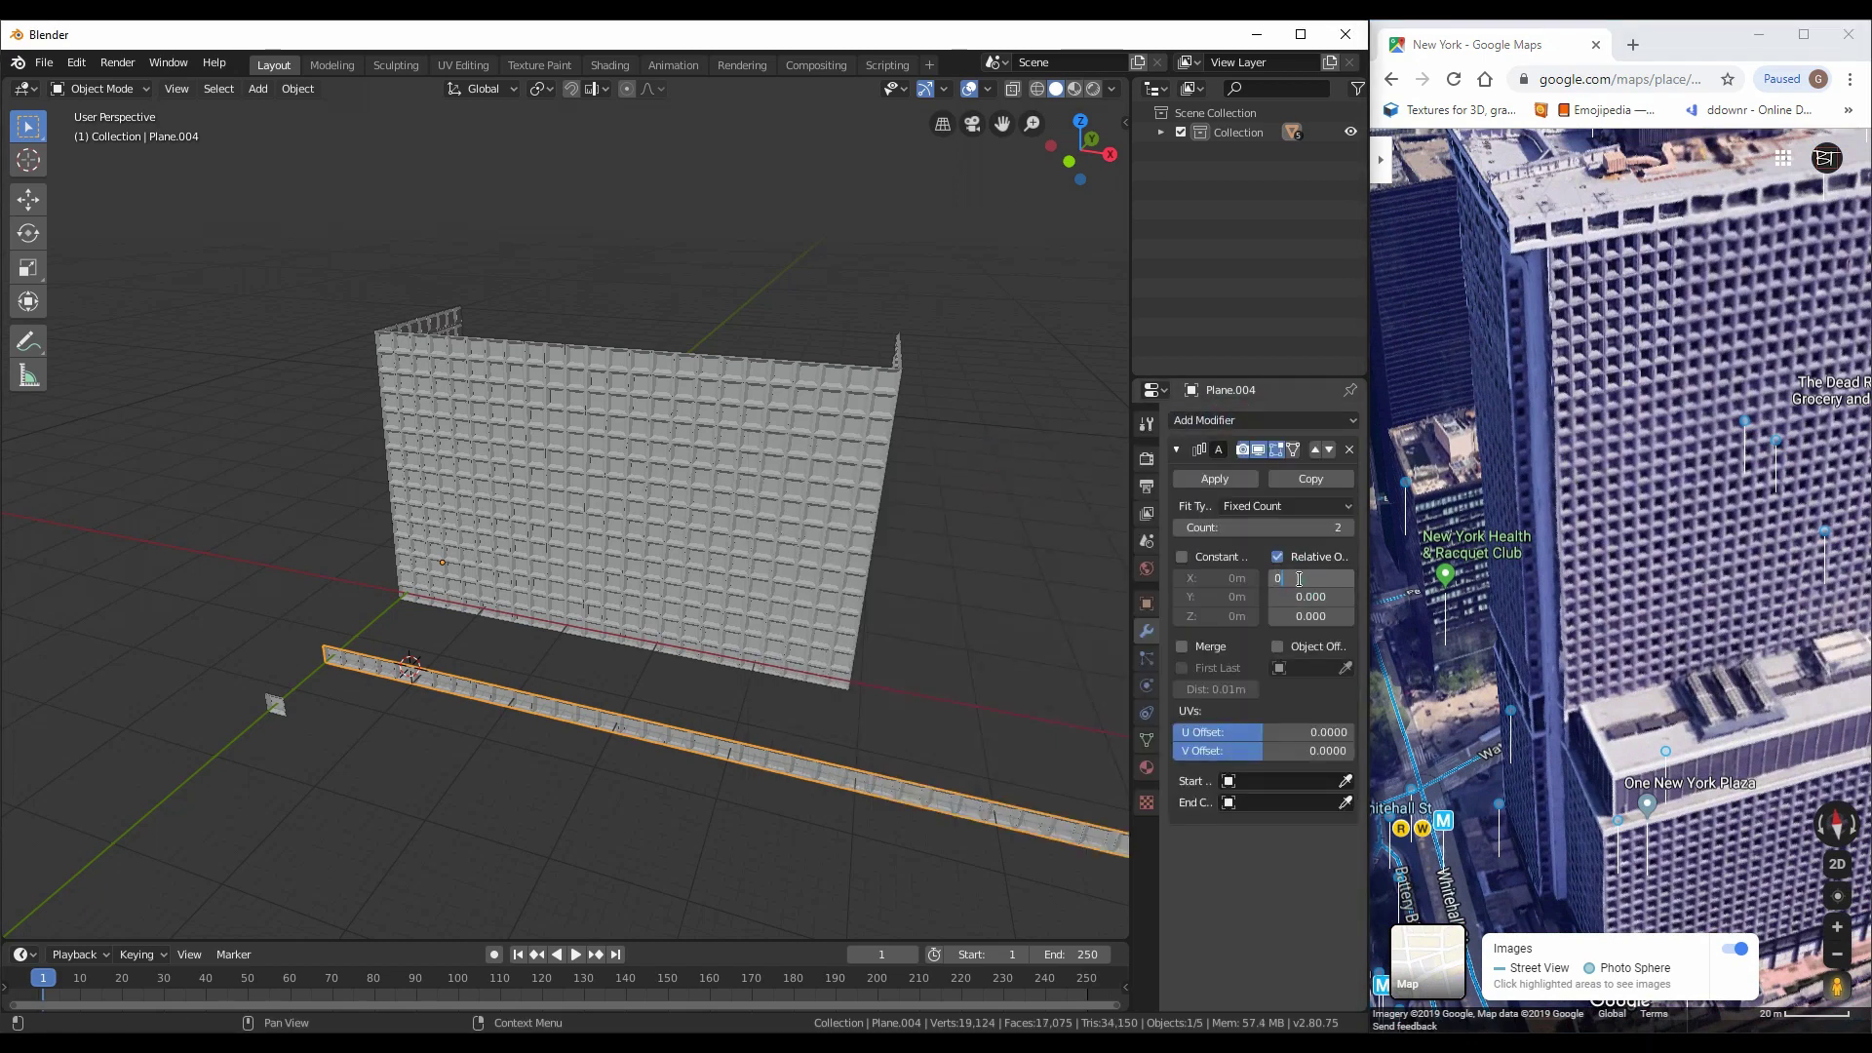
pyautogui.moveTo(1223, 523); pyautogui.dragTo(1268, 527)
pyautogui.moveTo(904, 705); pyautogui.dragTo(779, 625, button='middle')
pyautogui.press('KP_7')
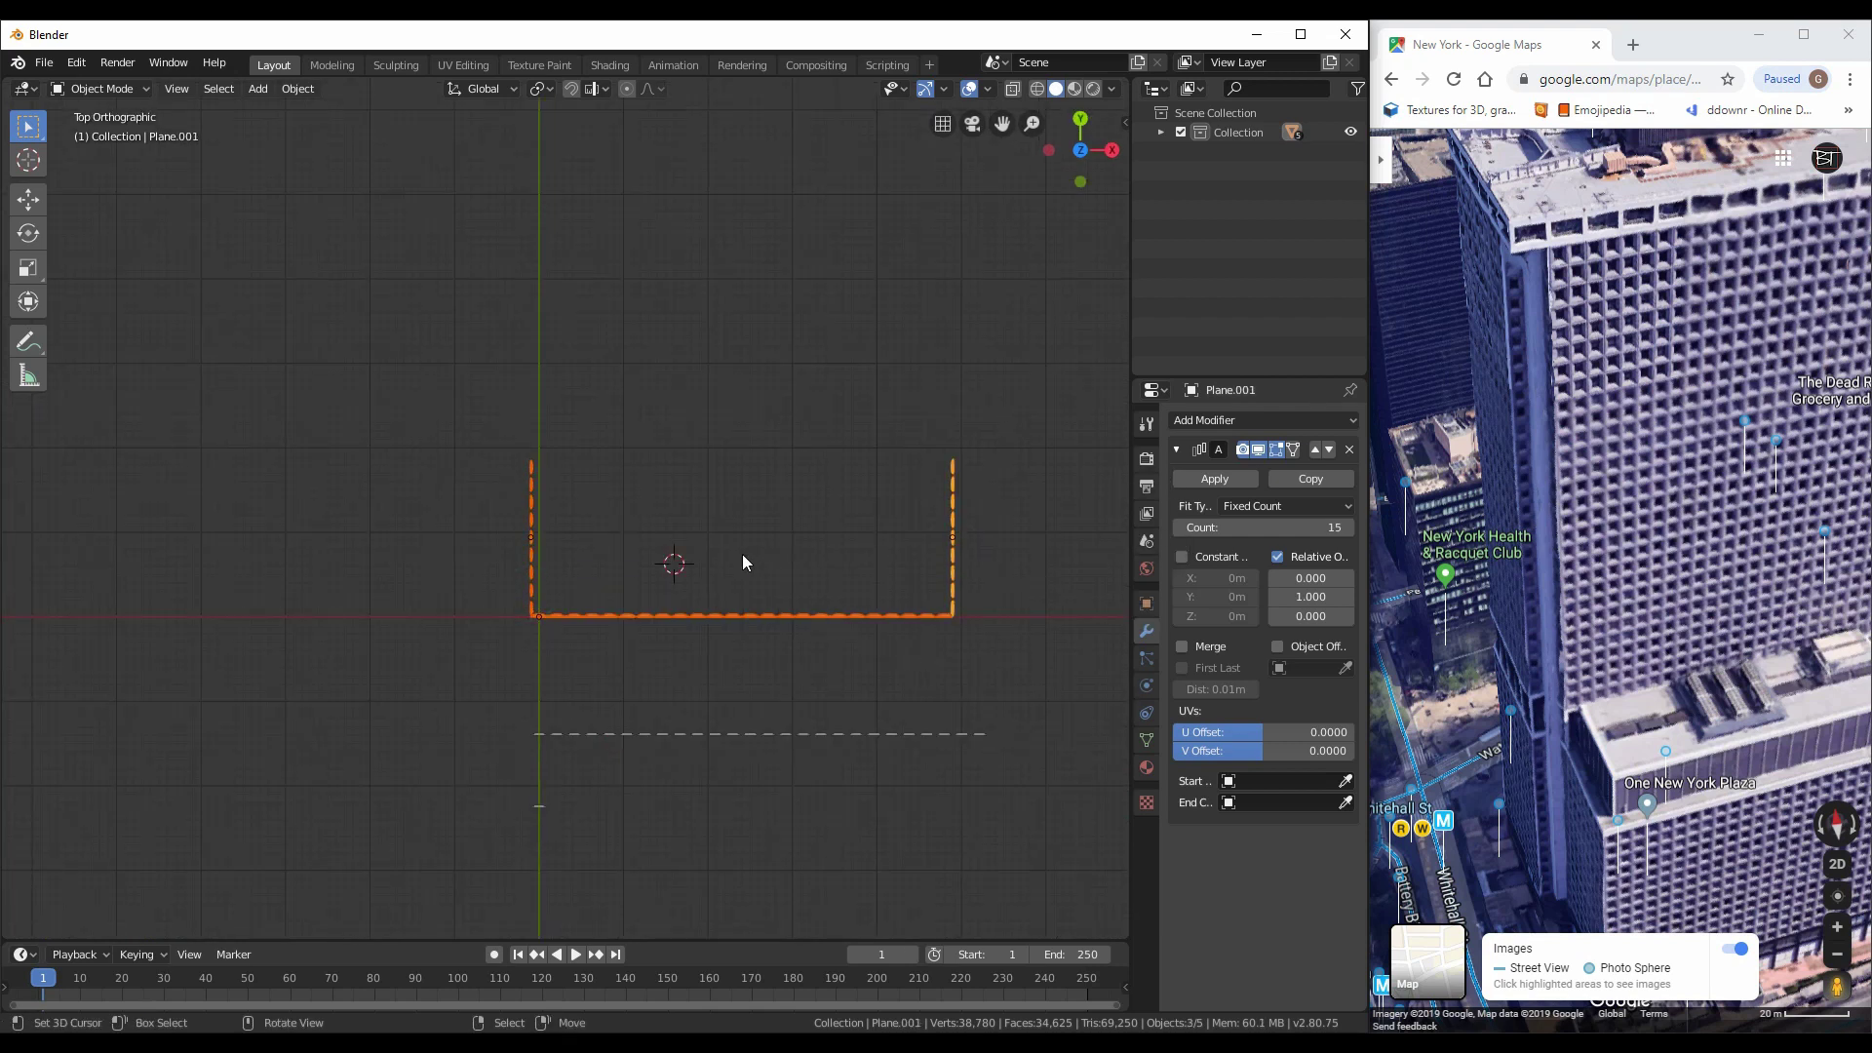
# Add a roof plane, stretch it along X, and raise it onto the walls
pyautogui.hotkey('shift', 'a')
pyautogui.click(741, 542)
pyautogui.press('s')
pyautogui.press('s')
pyautogui.press('x')
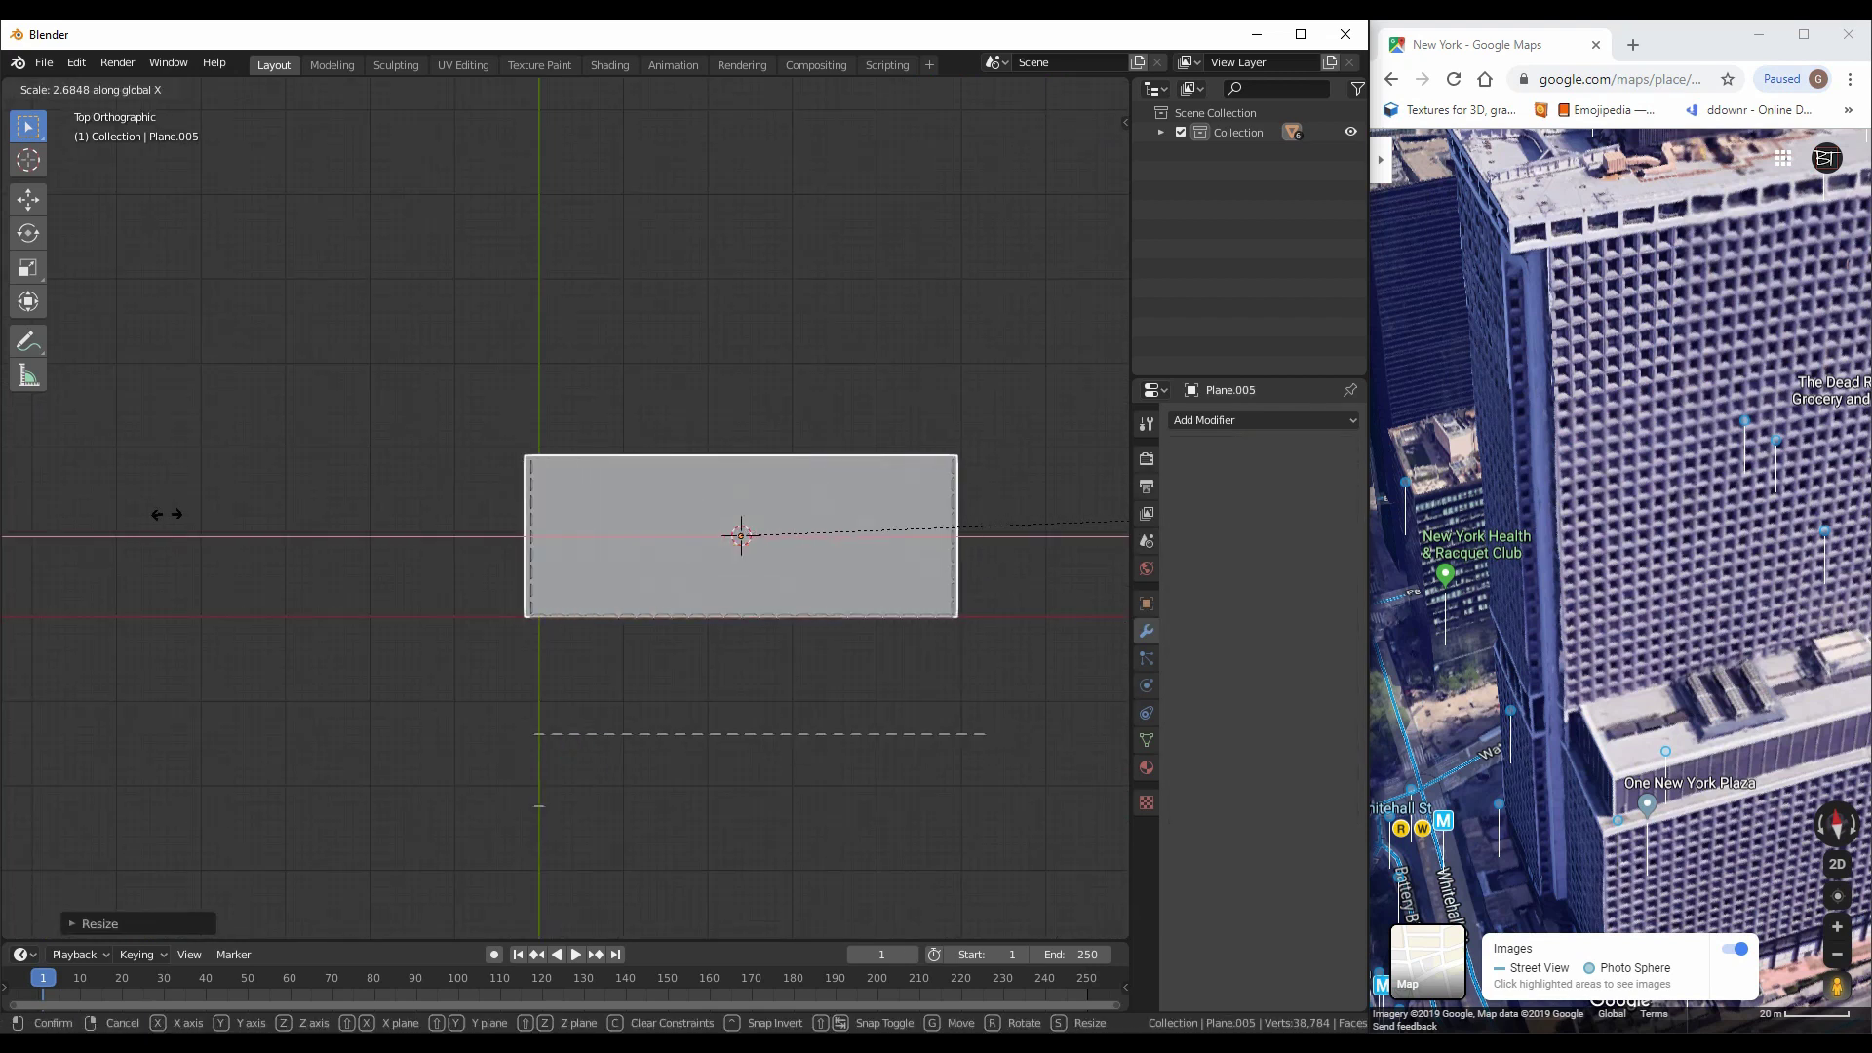
pyautogui.click(151, 515)
pyautogui.moveTo(151, 516); pyautogui.dragTo(493, 389, button='middle')
pyautogui.press('g')
pyautogui.click(623, 507)
pyautogui.moveTo(624, 507); pyautogui.dragTo(595, 554, button='middle')
pyautogui.scroll(4, 895, 624)
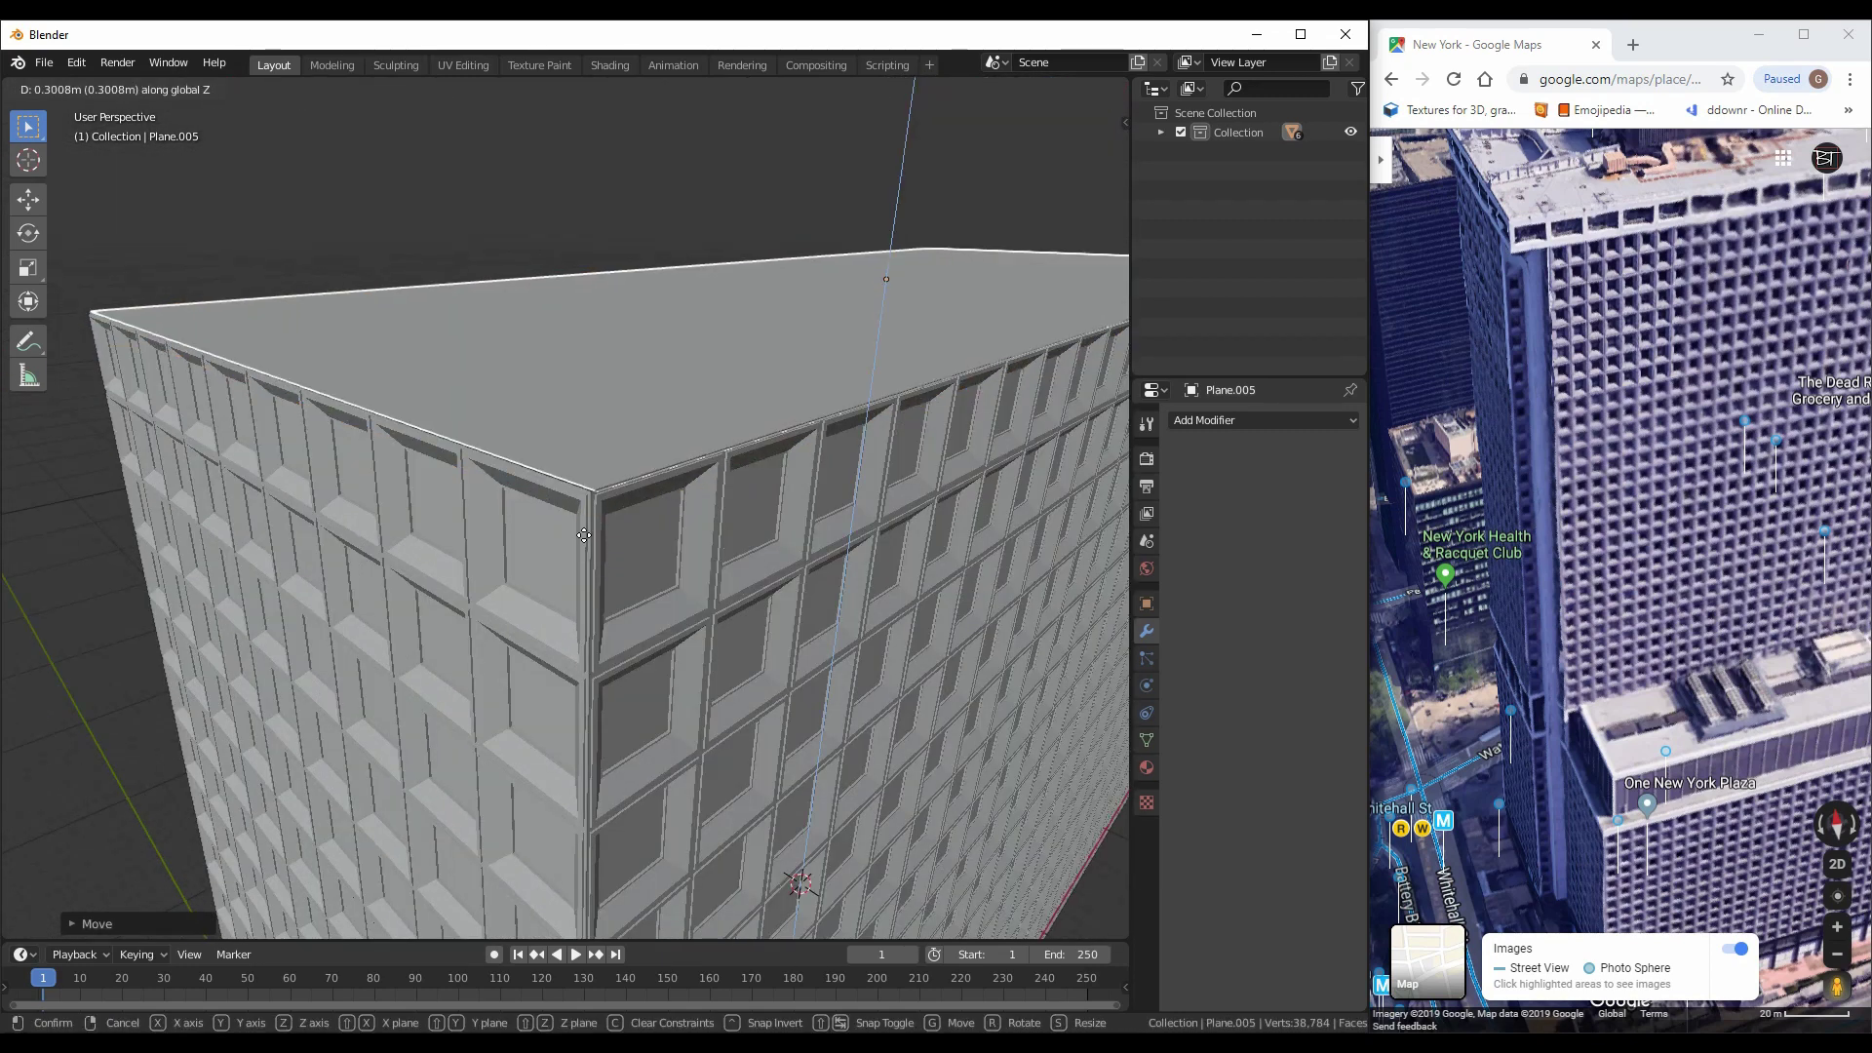
pyautogui.click(586, 533)
# Fit the roof plane's face to the building's walls in Edit Mode
pyautogui.press('KP_1')
pyautogui.scroll(-3, 879, 698)
pyautogui.press('Tab')
pyautogui.moveTo(879, 698); pyautogui.dragTo(680, 652, button='middle')
pyautogui.press('g')
pyautogui.click(873, 663)
pyautogui.press('Tab')
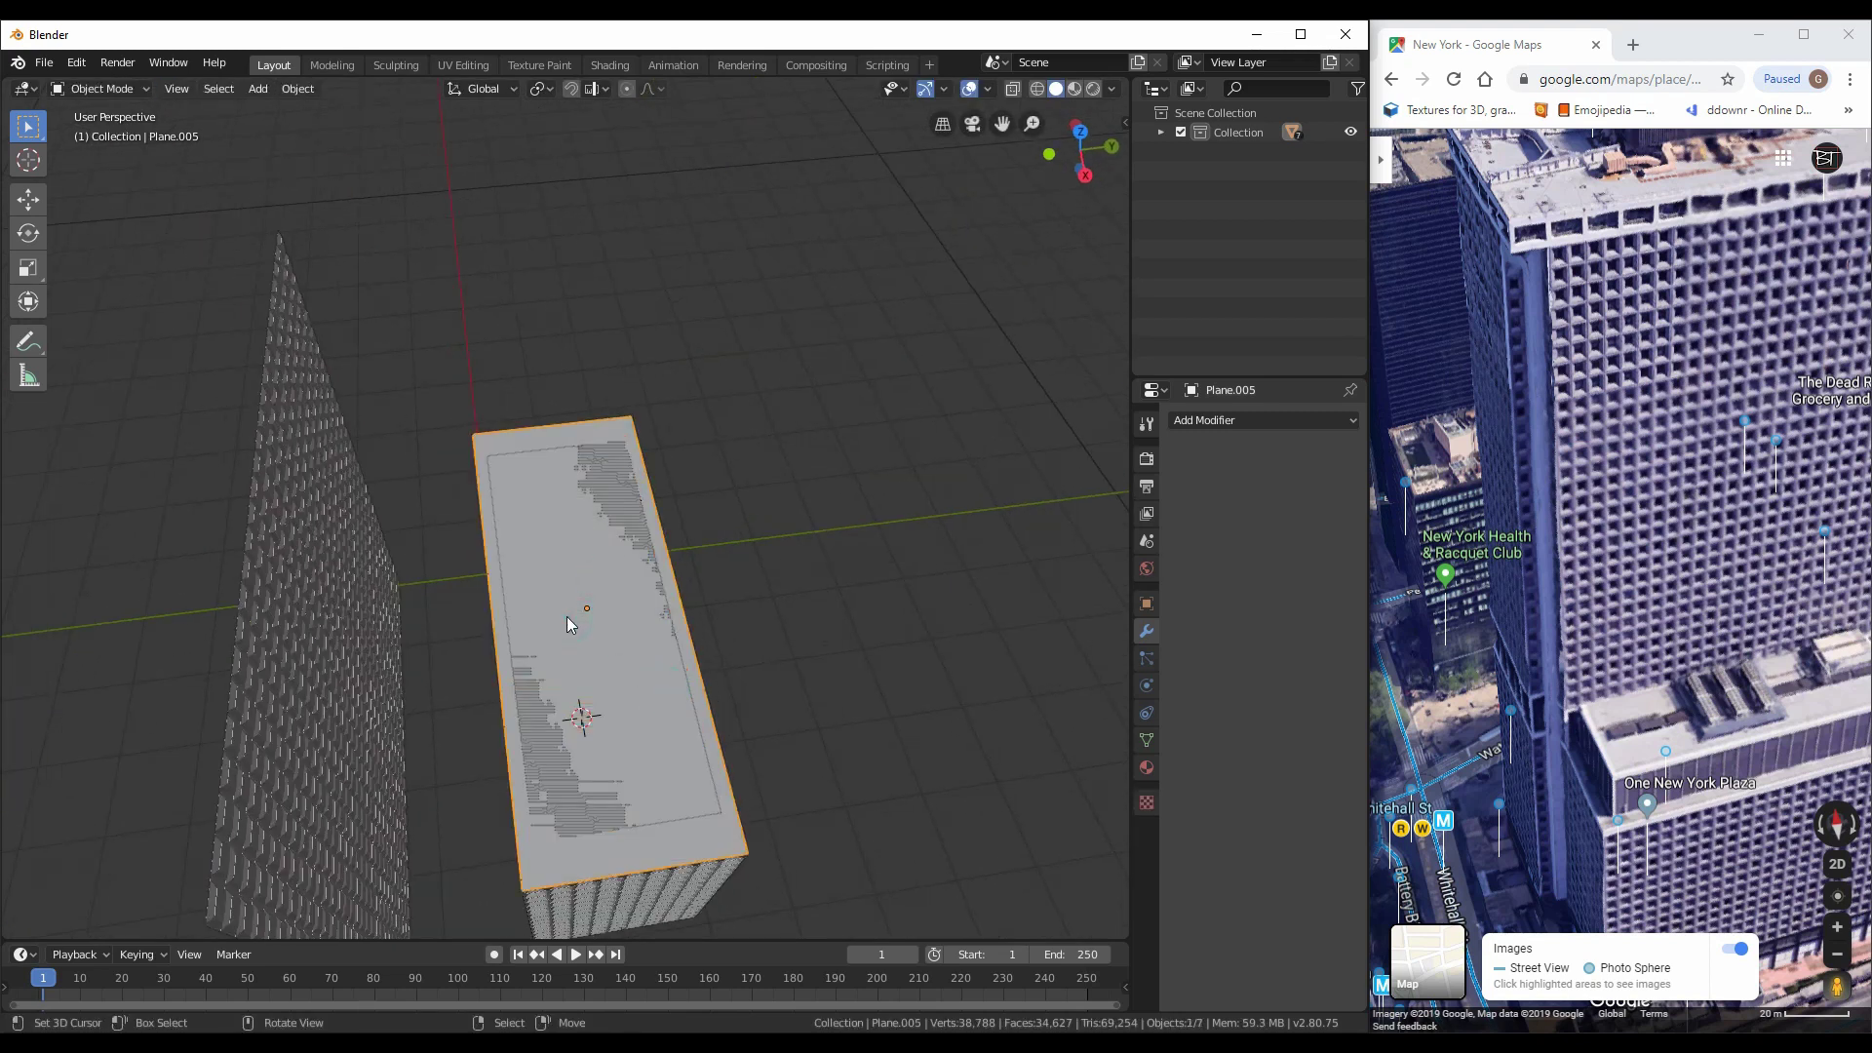
# Duplicate the roof plane, shrink the copy, and extrude it upward into a box
pyautogui.hotkey('shift', 'd')
pyautogui.press('s')
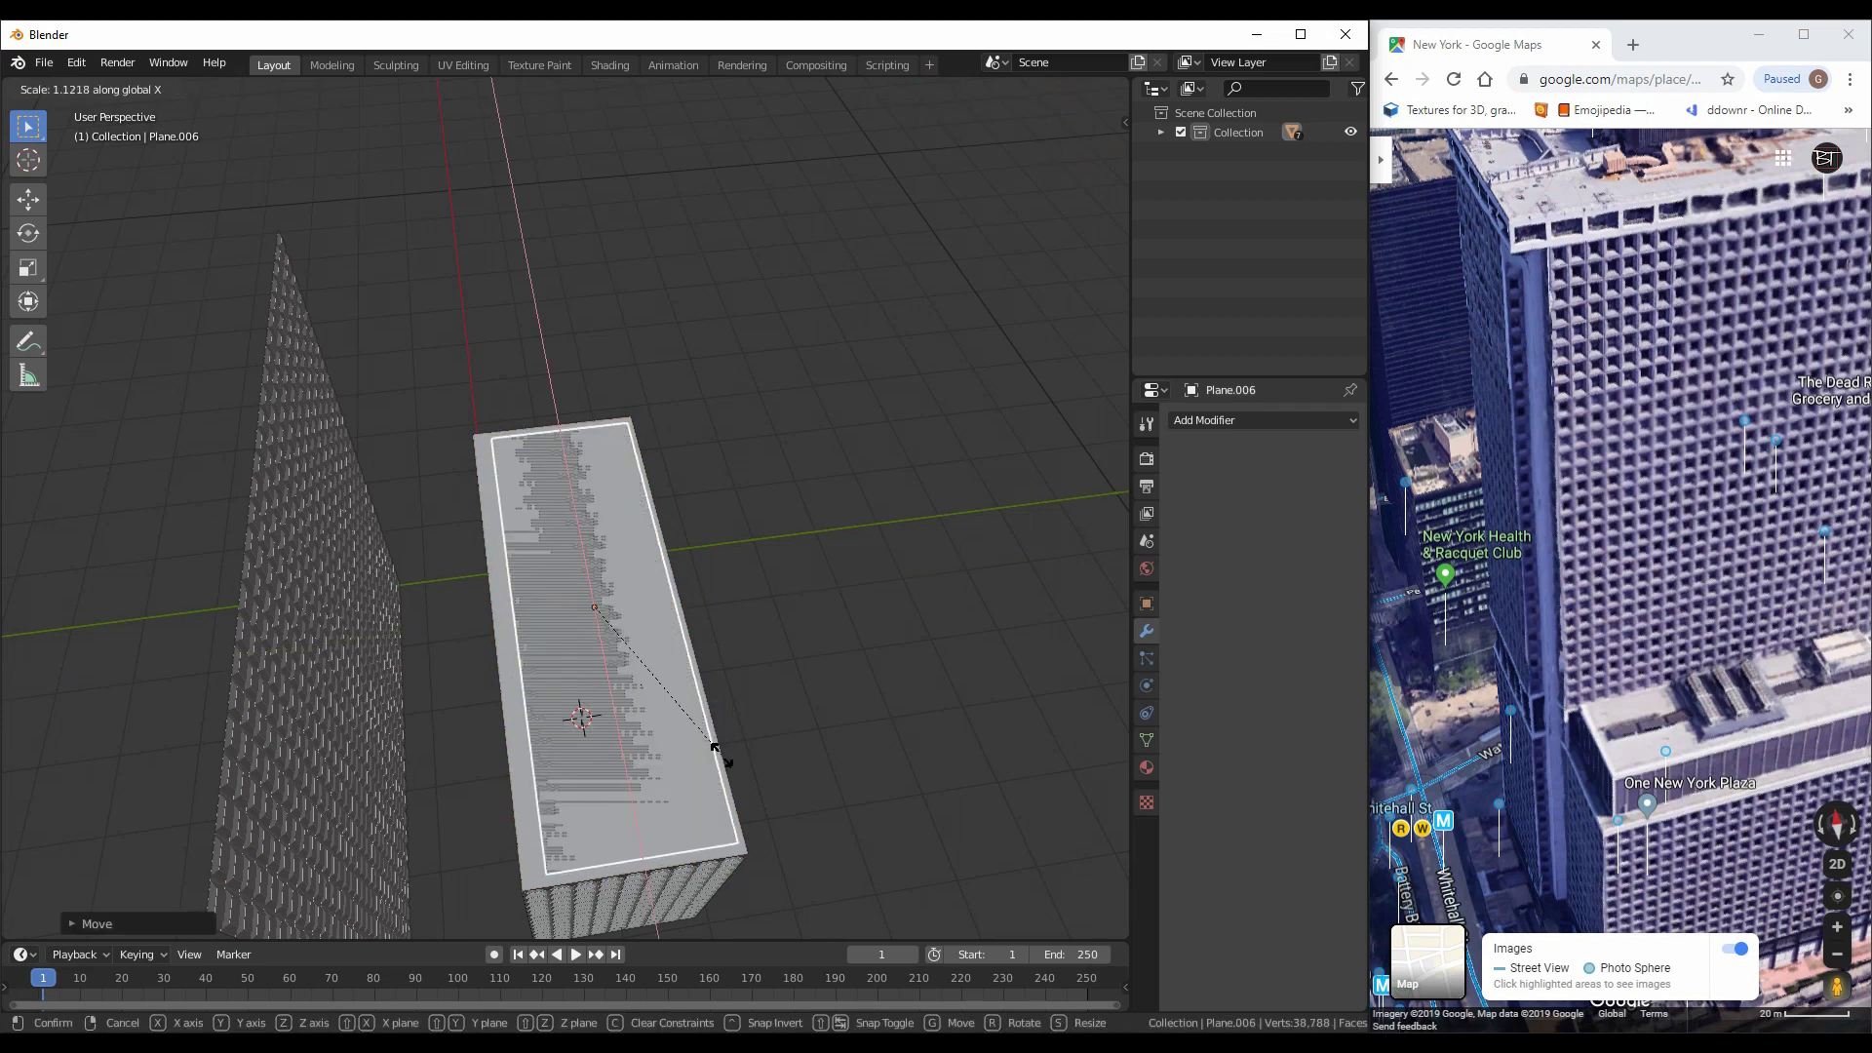
pyautogui.click(722, 759)
pyautogui.click(697, 761)
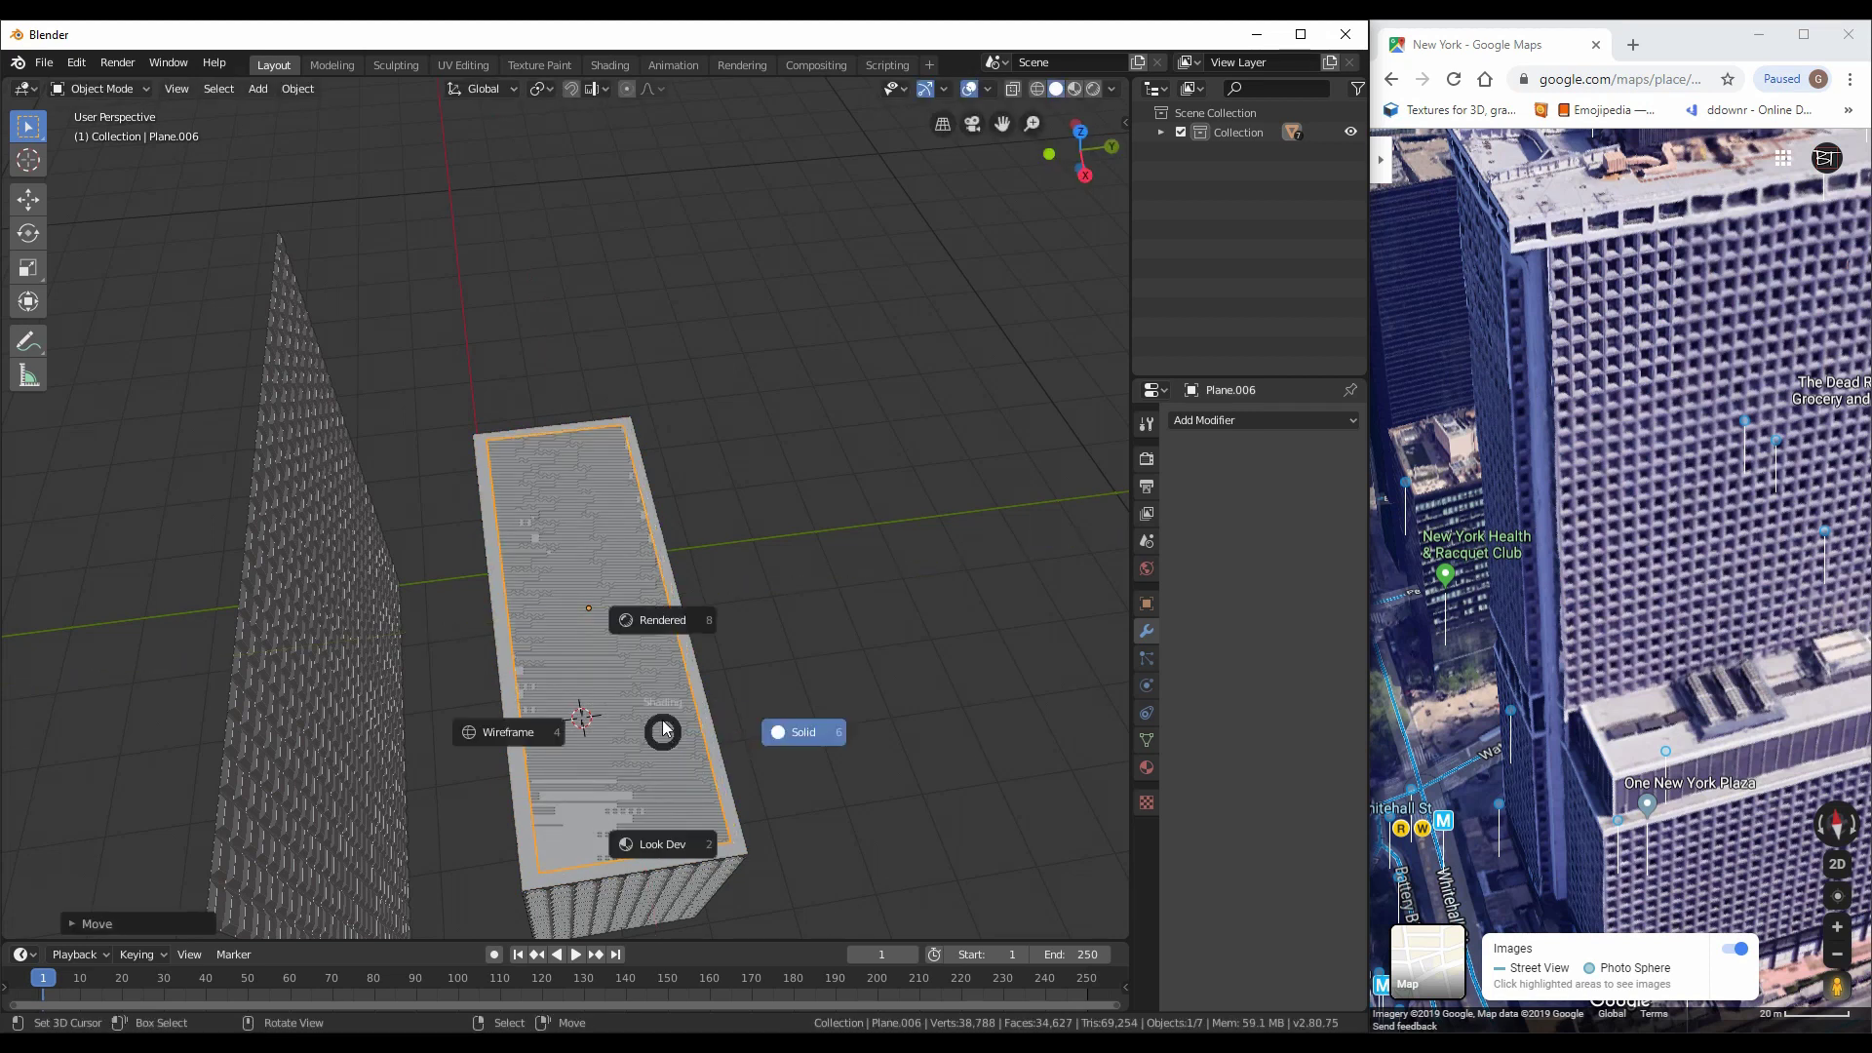
pyautogui.press('Tab')
pyautogui.press('e')
pyautogui.click(722, 623)
pyautogui.moveTo(722, 624)
pyautogui.mouseDown(button='middle')
pyautogui.moveTo(735, 597)
pyautogui.moveTo(696, 549)
pyautogui.mouseUp(button='middle')
# Move the long window wall up along Z and sideways along X
pyautogui.press('Tab')
pyautogui.scroll(-3, 696, 549)
pyautogui.click(536, 660)
pyautogui.press('KP_1')
pyautogui.press('g')
pyautogui.press('z')
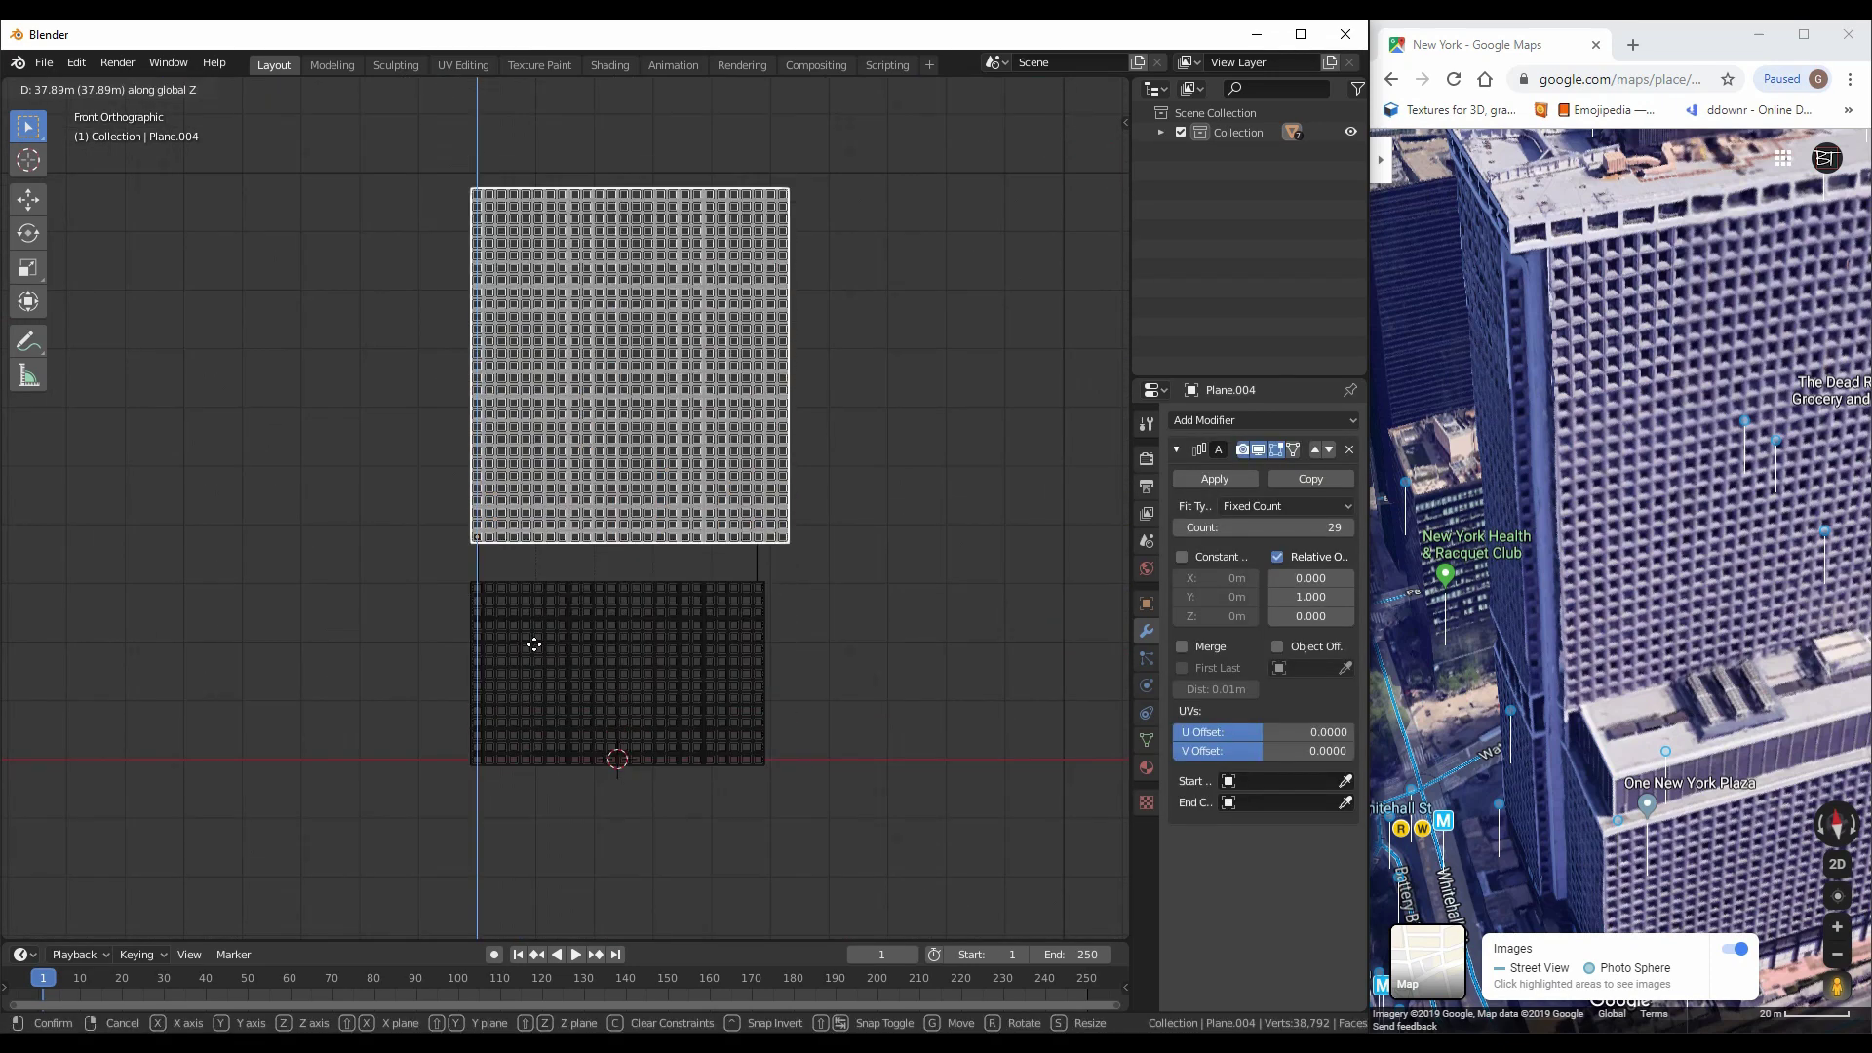
pyautogui.click(545, 603)
pyautogui.scroll(3, 569, 669)
pyautogui.press('g')
pyautogui.press('x')
pyautogui.click(388, 687)
# Switch to solid shading and place the tall window wall above the roof cap along Z
pyautogui.scroll(2, 388, 686)
pyautogui.scroll(8, 661, 646)
pyautogui.scroll(4, 780, 417)
pyautogui.press('g')
pyautogui.click(634, 510)
pyautogui.scroll(-6, 919, 572)
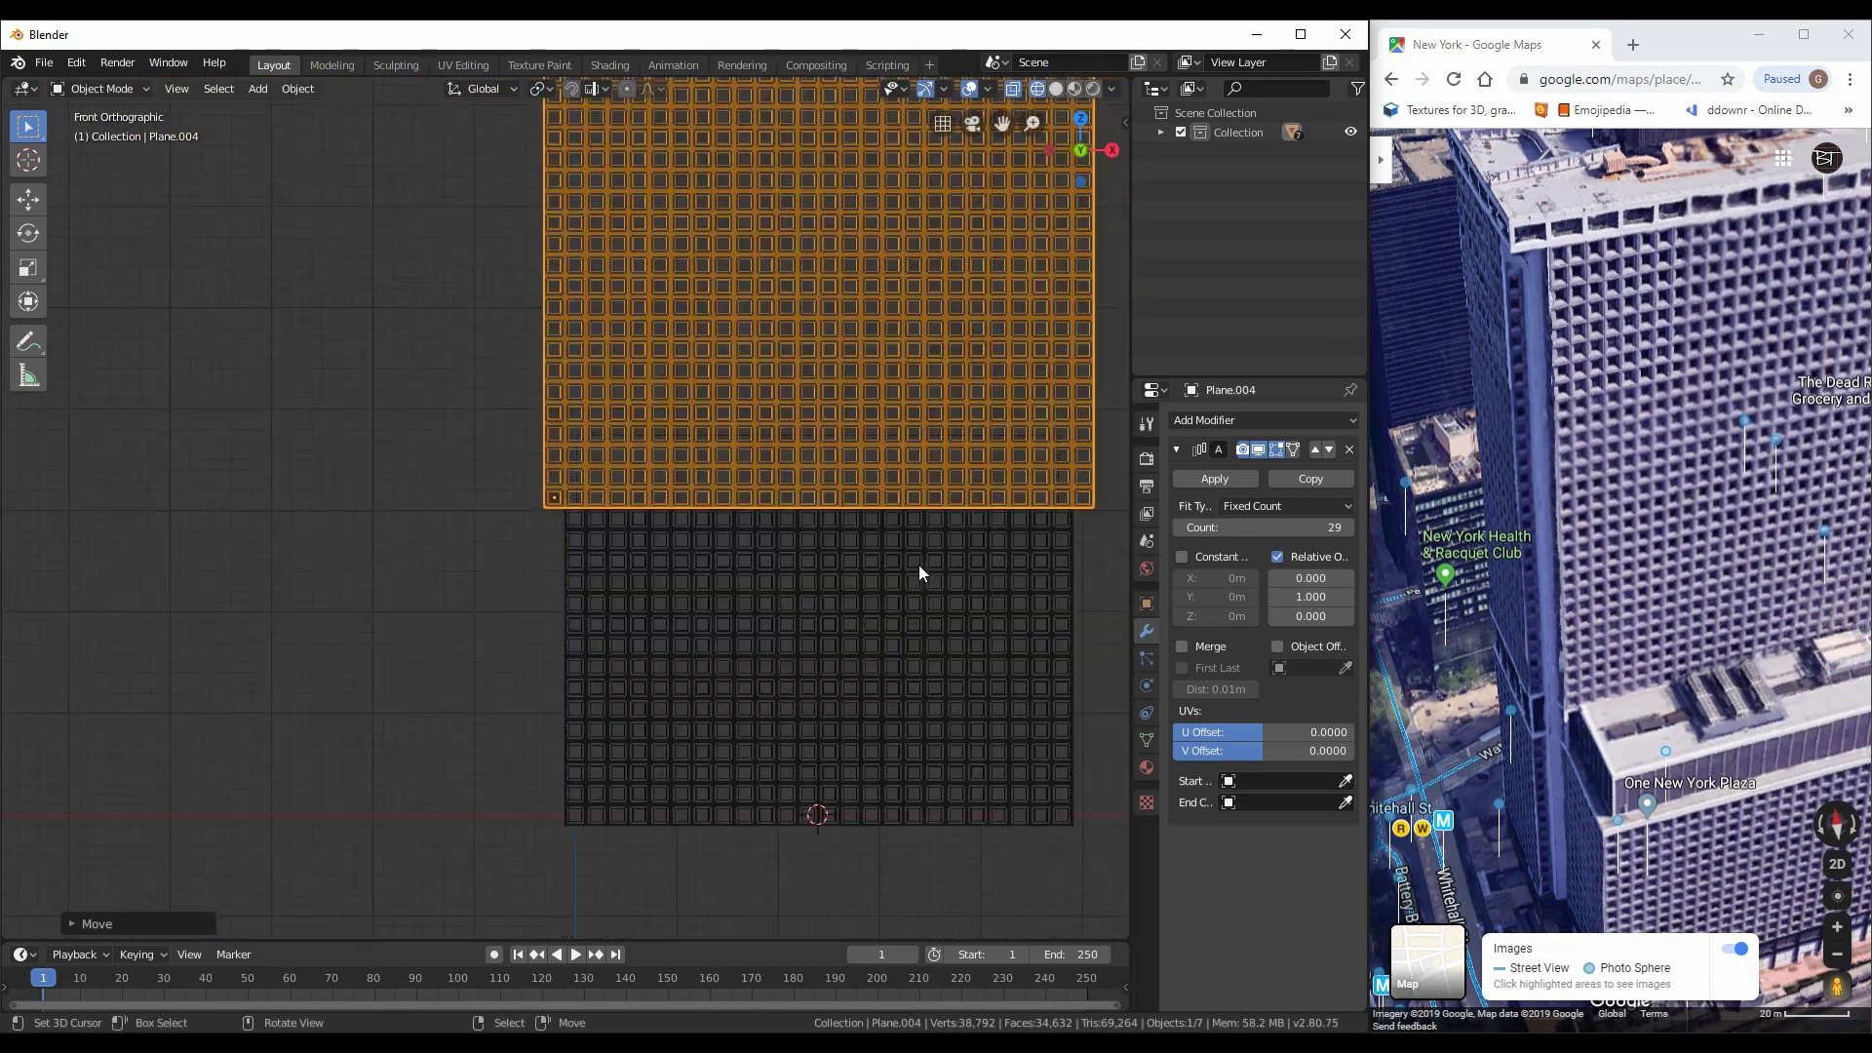
pyautogui.scroll(5, 630, 597)
pyautogui.moveTo(671, 594)
pyautogui.mouseDown(button='middle')
pyautogui.moveTo(453, 617)
pyautogui.moveTo(585, 575)
pyautogui.mouseUp(button='middle')
pyautogui.press('z')
pyautogui.click(624, 585)
pyautogui.scroll(6, 616, 599)
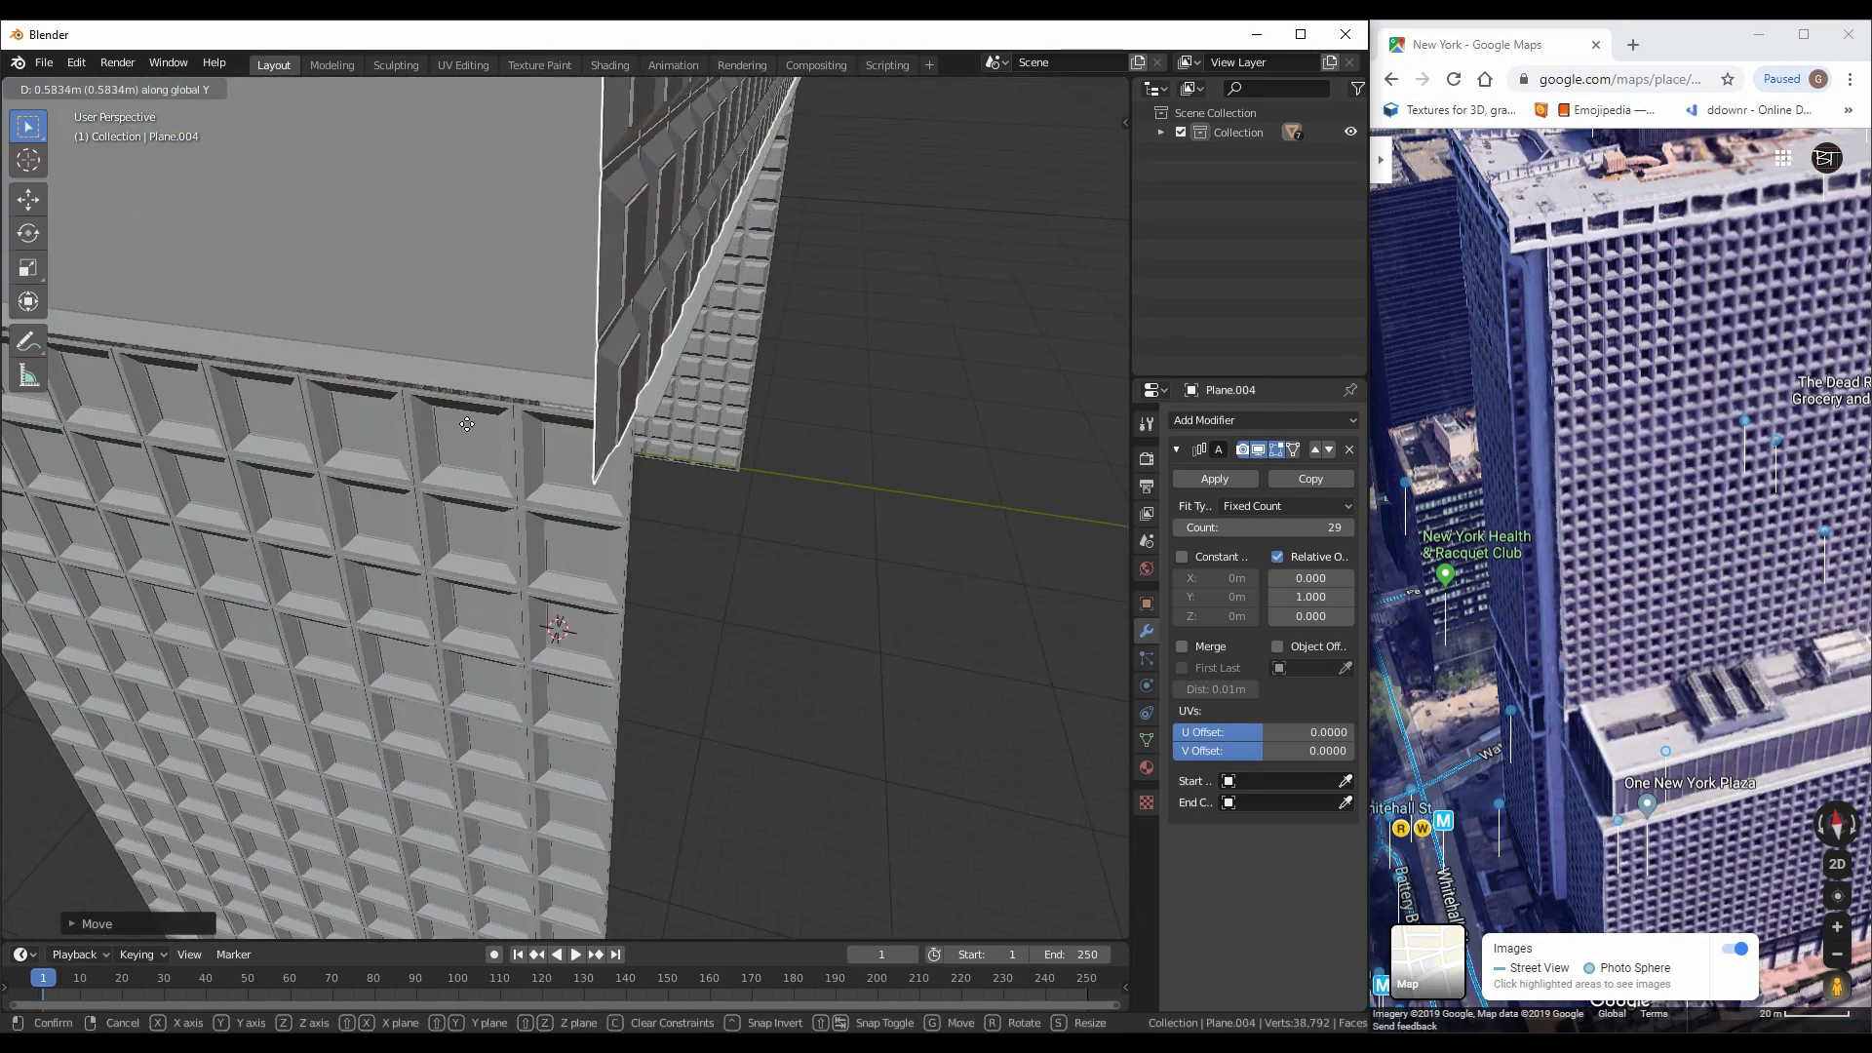
pyautogui.press('z')
pyautogui.scroll(-5, 570, 466)
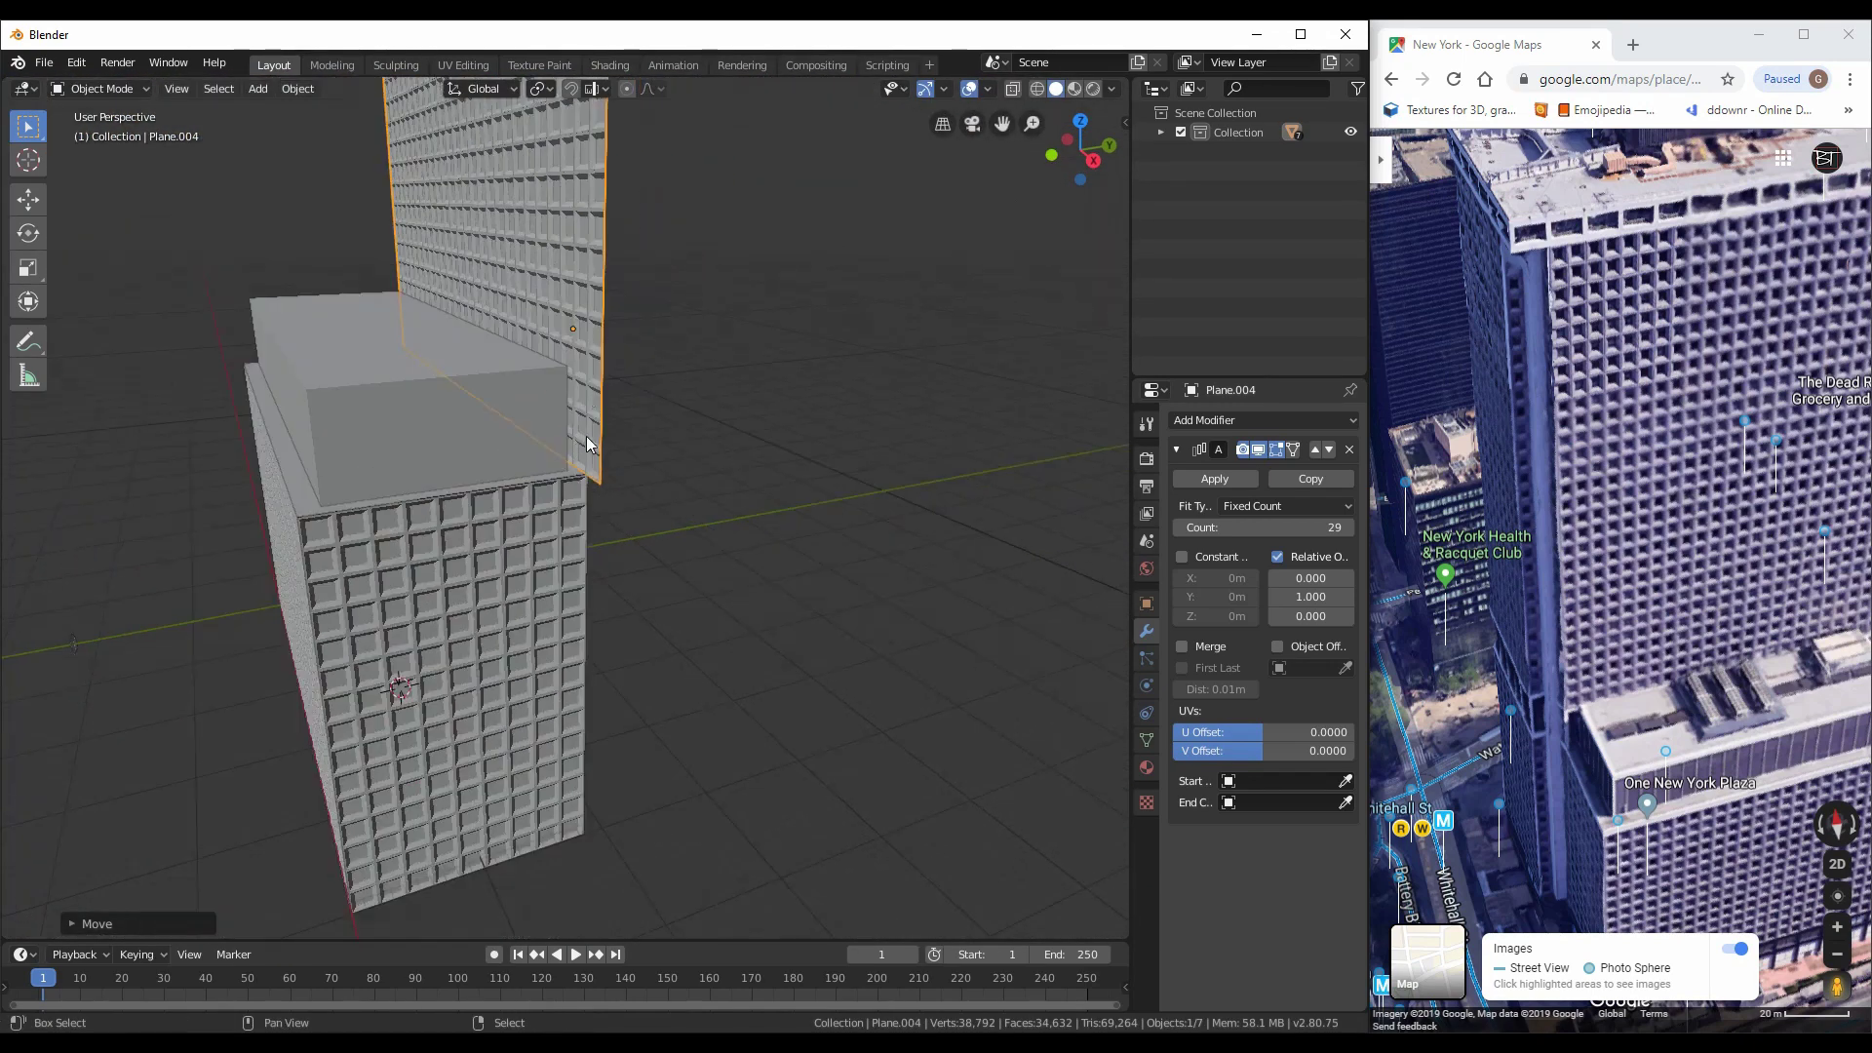
pyautogui.press('KP_3')
pyautogui.click(581, 482)
pyautogui.scroll(-4, 433, 585)
pyautogui.moveTo(433, 585); pyautogui.dragTo(643, 595, button='middle')
pyautogui.scroll(-2, 600, 604)
# Copy the small tile plane and give it an Array modifier with Count 10
pyautogui.click(471, 718)
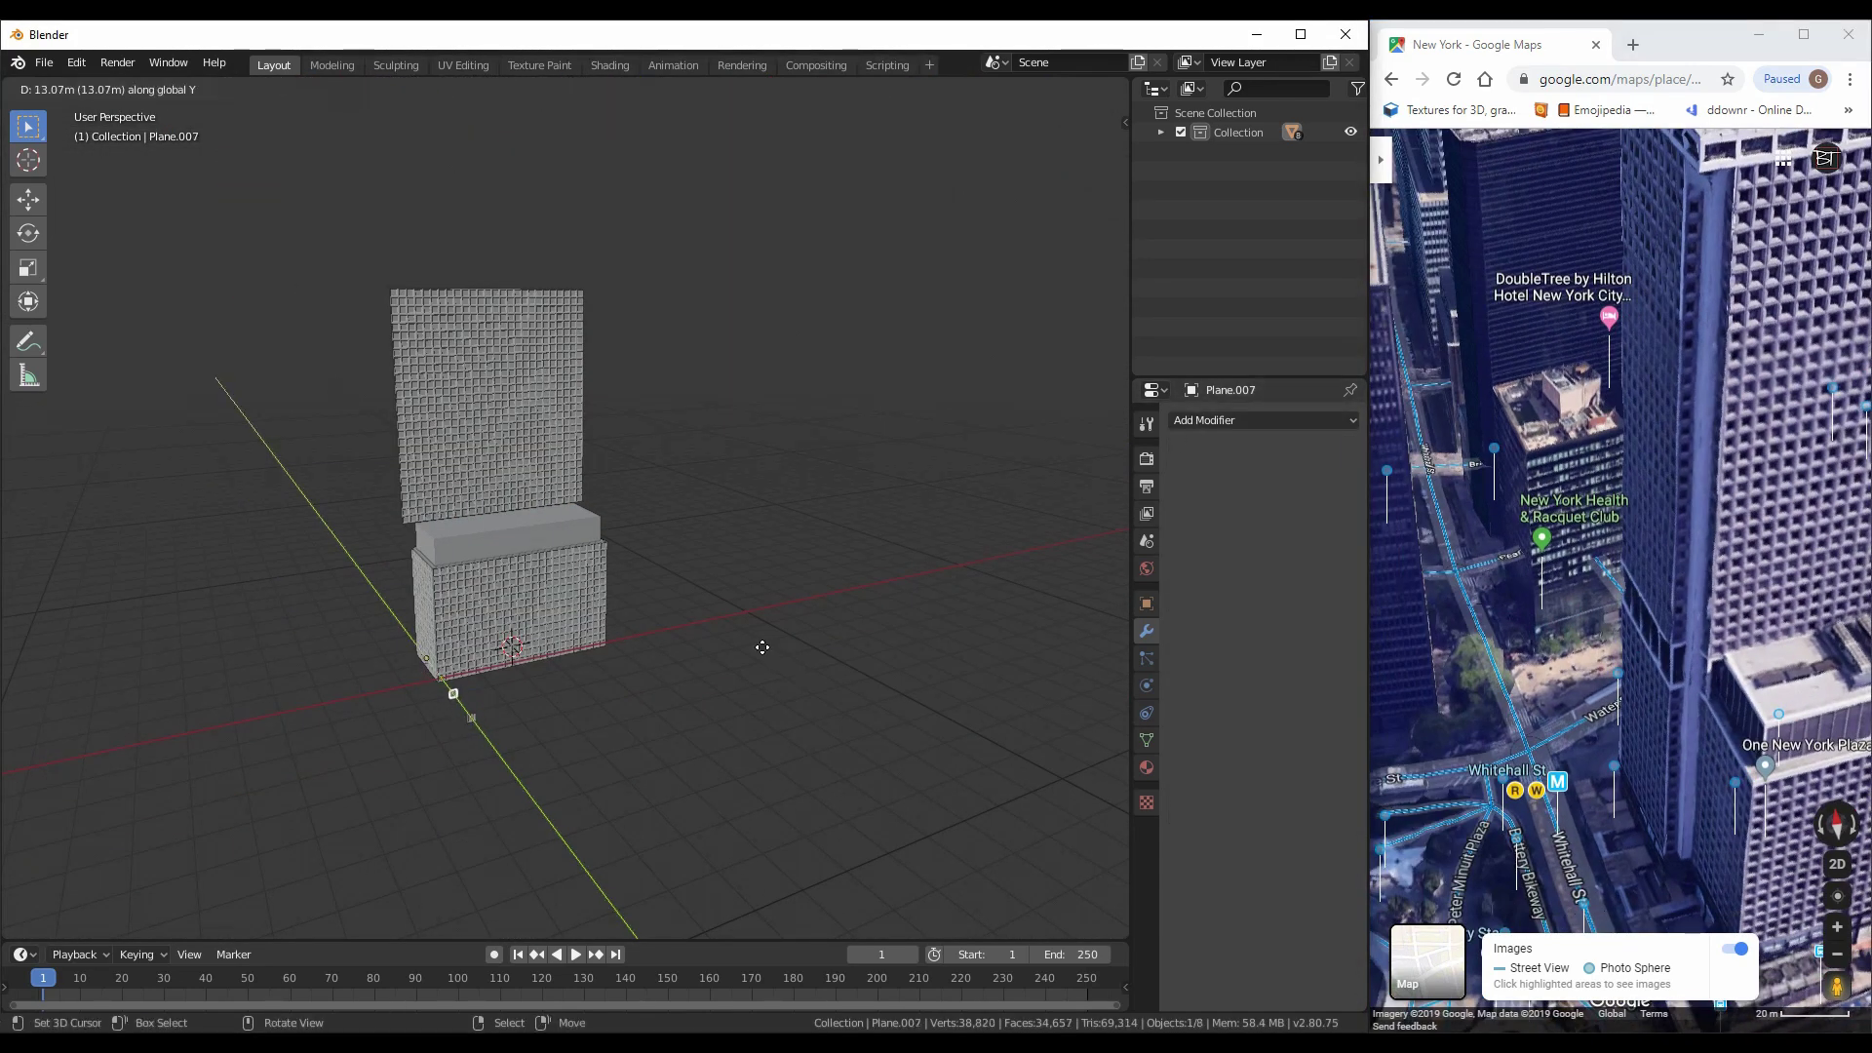
pyautogui.click(772, 653)
pyautogui.click(1262, 420)
pyautogui.click(1015, 488)
pyautogui.click(1264, 526)
pyautogui.moveTo(1363, 639); pyautogui.dragTo(1325, 550)
pyautogui.scroll(3, 455, 726)
# Make the tile array repeat along Y and move the panel's origin to its bottom edge
pyautogui.click(1258, 420)
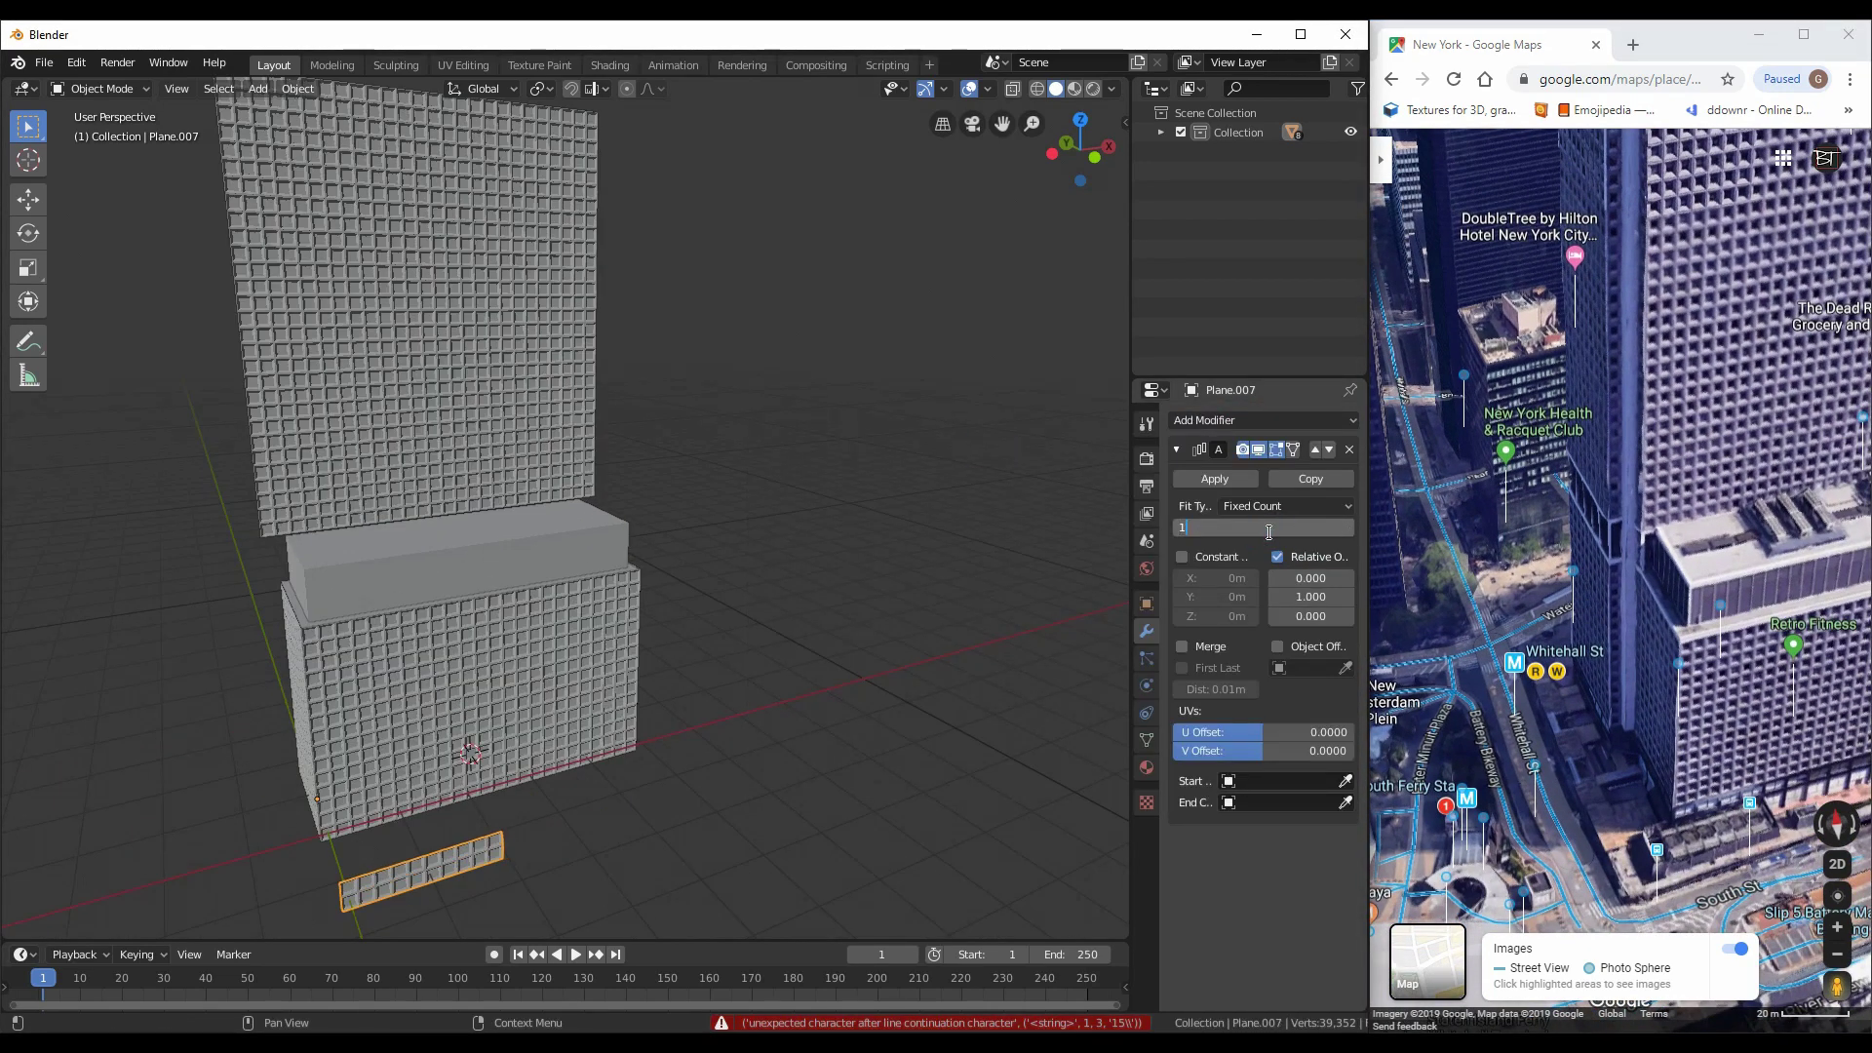
pyautogui.moveTo(741, 673); pyautogui.dragTo(656, 756, button='middle')
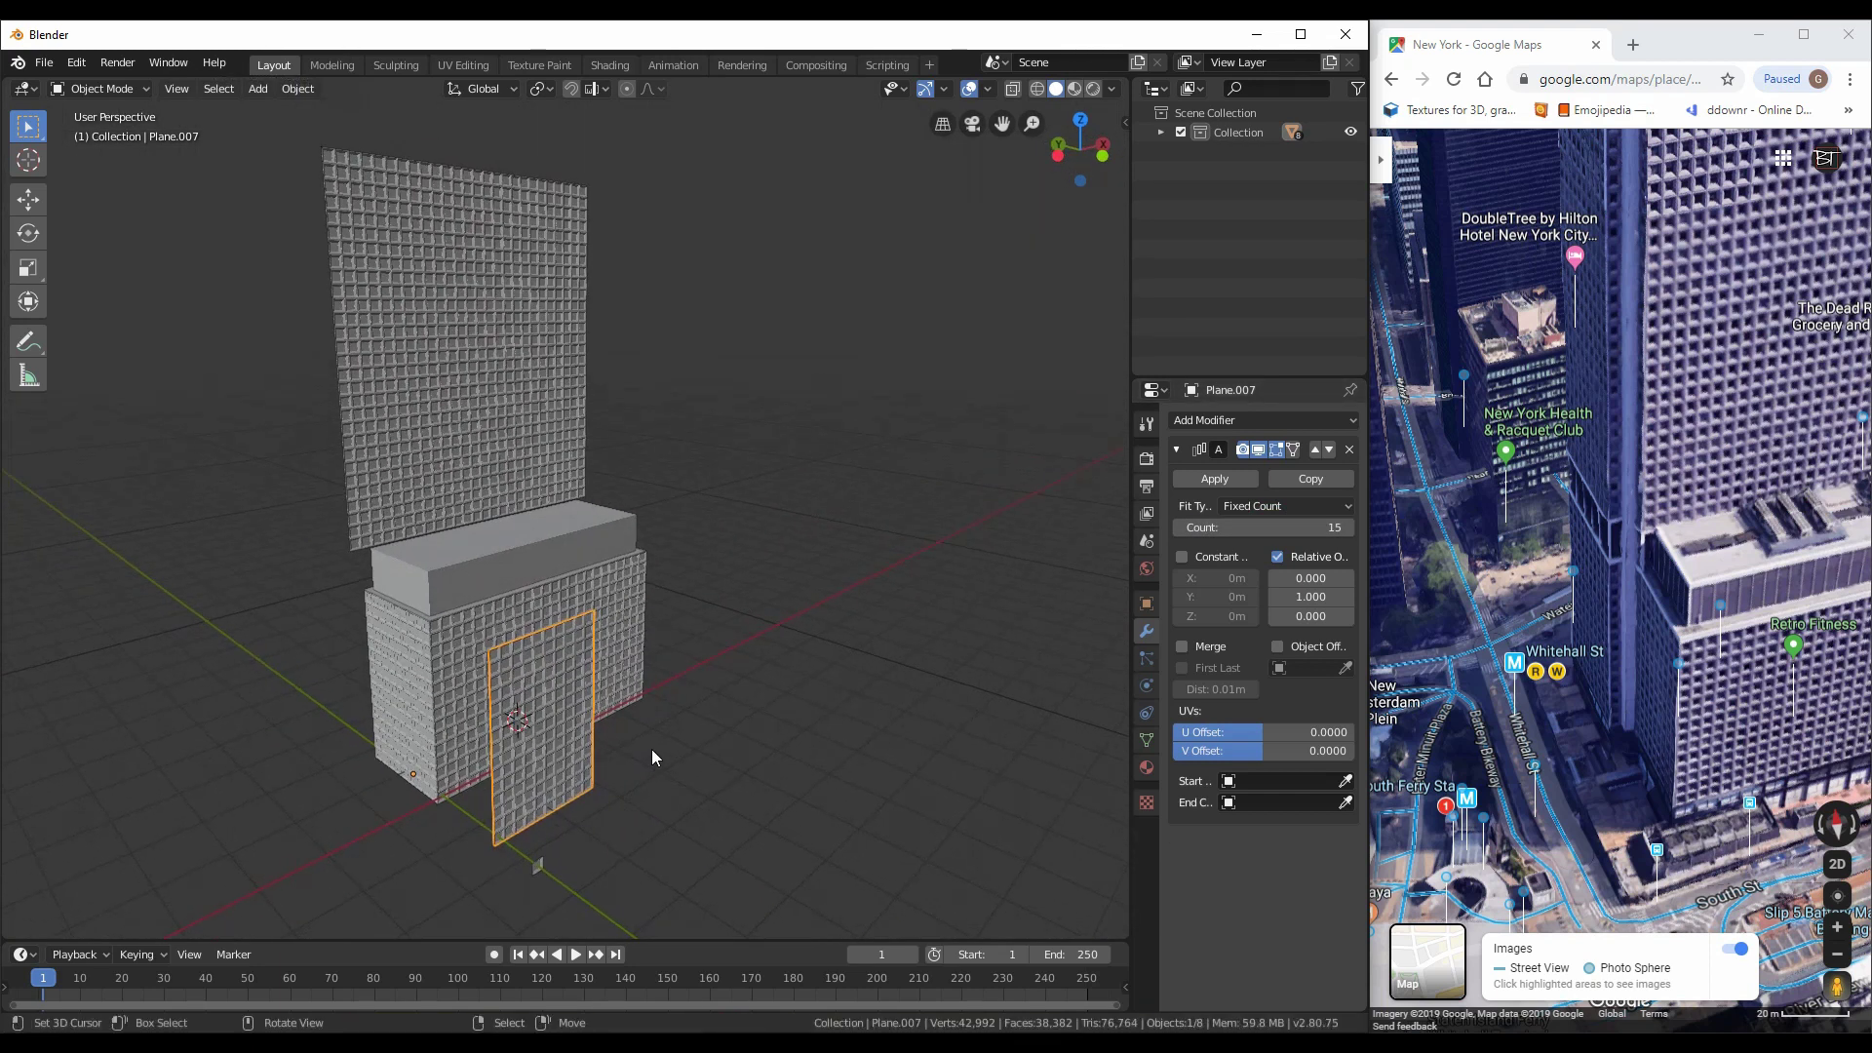
pyautogui.click(482, 501)
pyautogui.moveTo(1595, 482); pyautogui.dragTo(1591, 556)
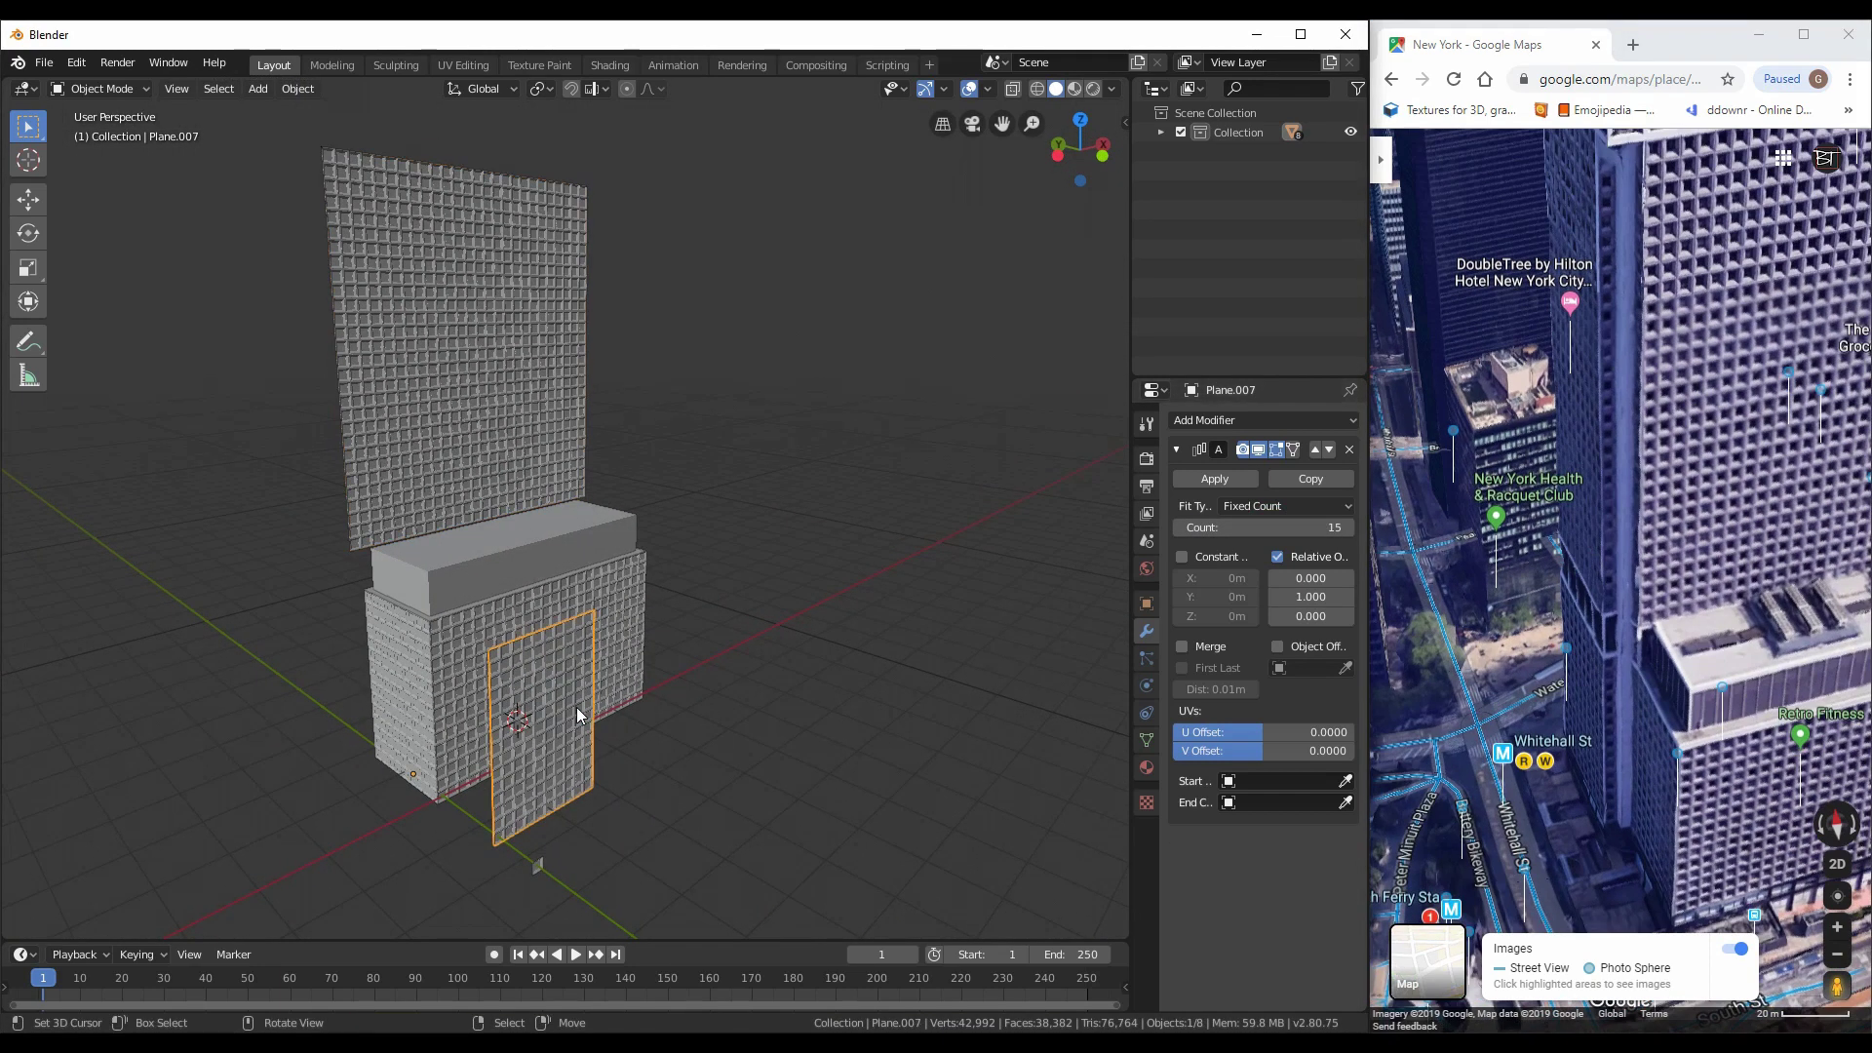
pyautogui.click(524, 747)
pyautogui.press('Tab')
pyautogui.hotkey('shift', 's')
pyautogui.click(541, 839)
pyautogui.press('Tab')
pyautogui.click(297, 88)
pyautogui.moveTo(334, 130)
pyautogui.click(546, 167)
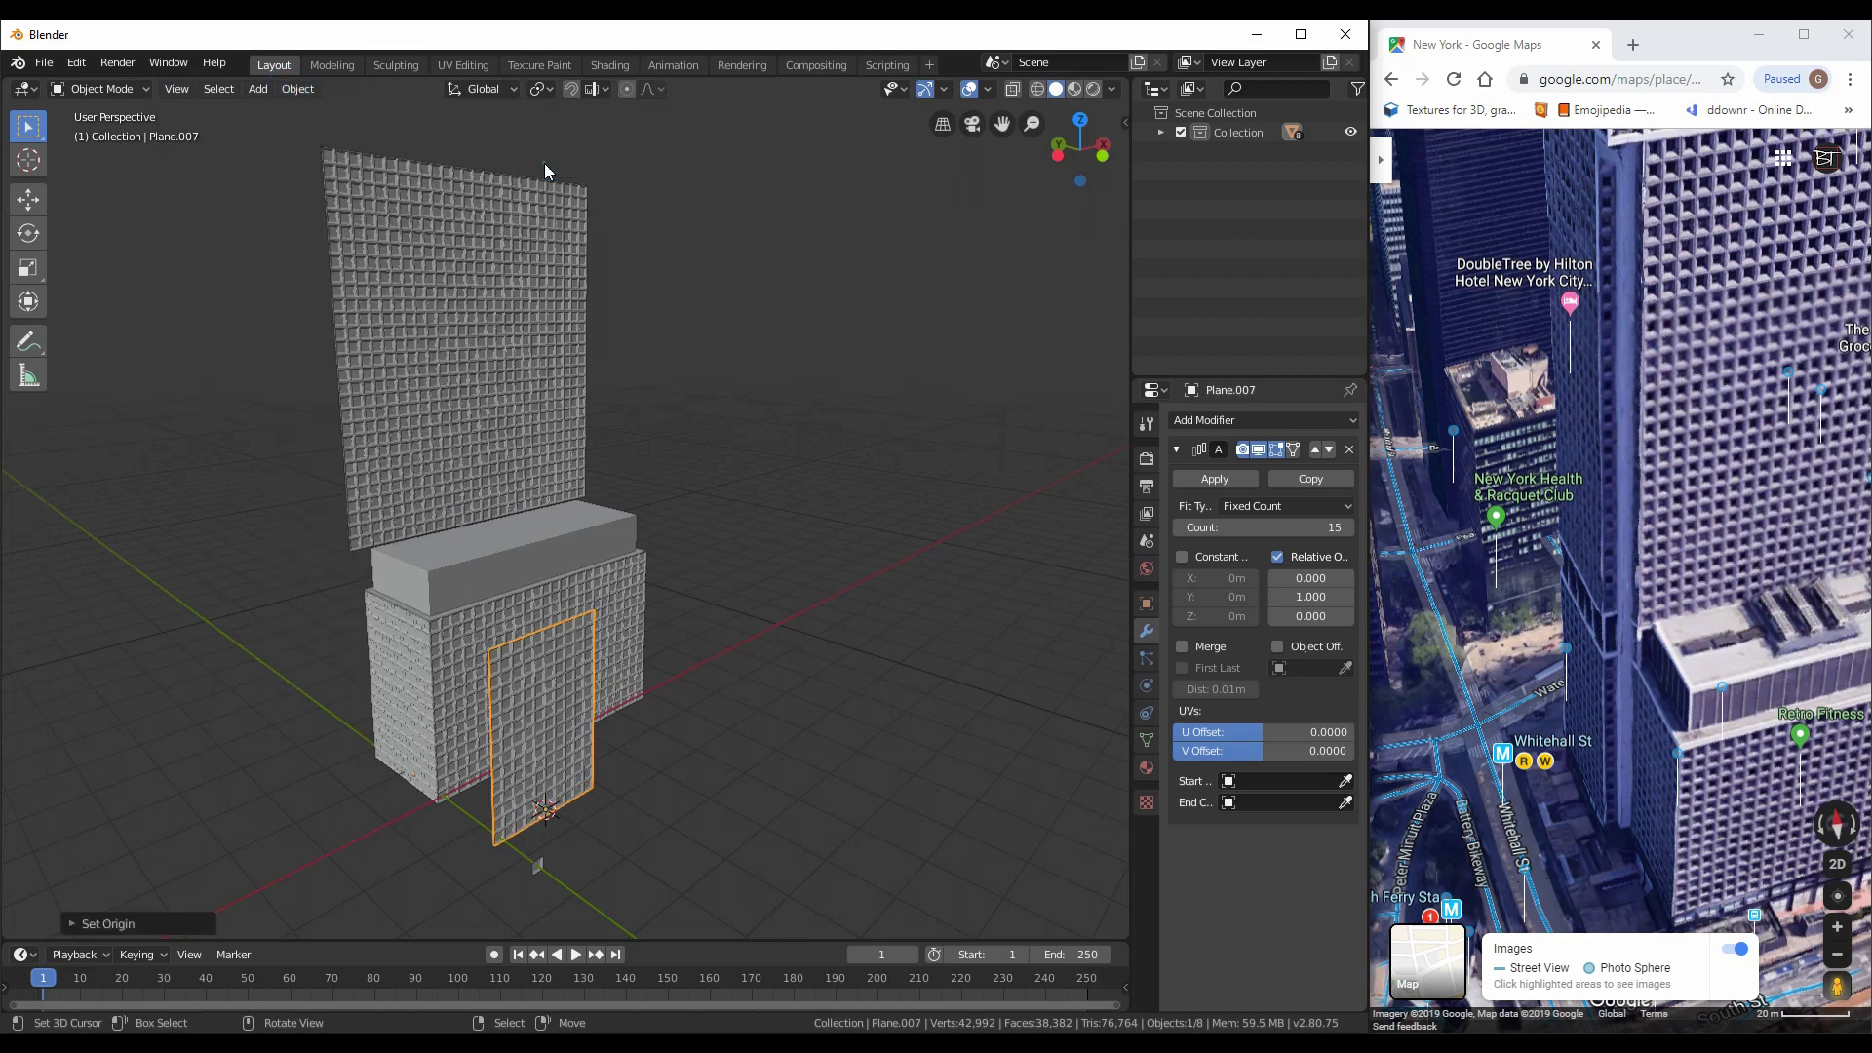
# Stand the 15-row tile wall upright and position it in front of the lower block
pyautogui.click(663, 723)
pyautogui.press('KP_Decimal')
pyautogui.scroll(-4, 635, 679)
pyautogui.press('KP_1')
pyautogui.press('KP_7')
pyautogui.press('g')
pyautogui.click(745, 264)
pyautogui.press('KP_Decimal')
pyautogui.press('z')
pyautogui.click(444, 435)
pyautogui.scroll(-3, 953, 819)
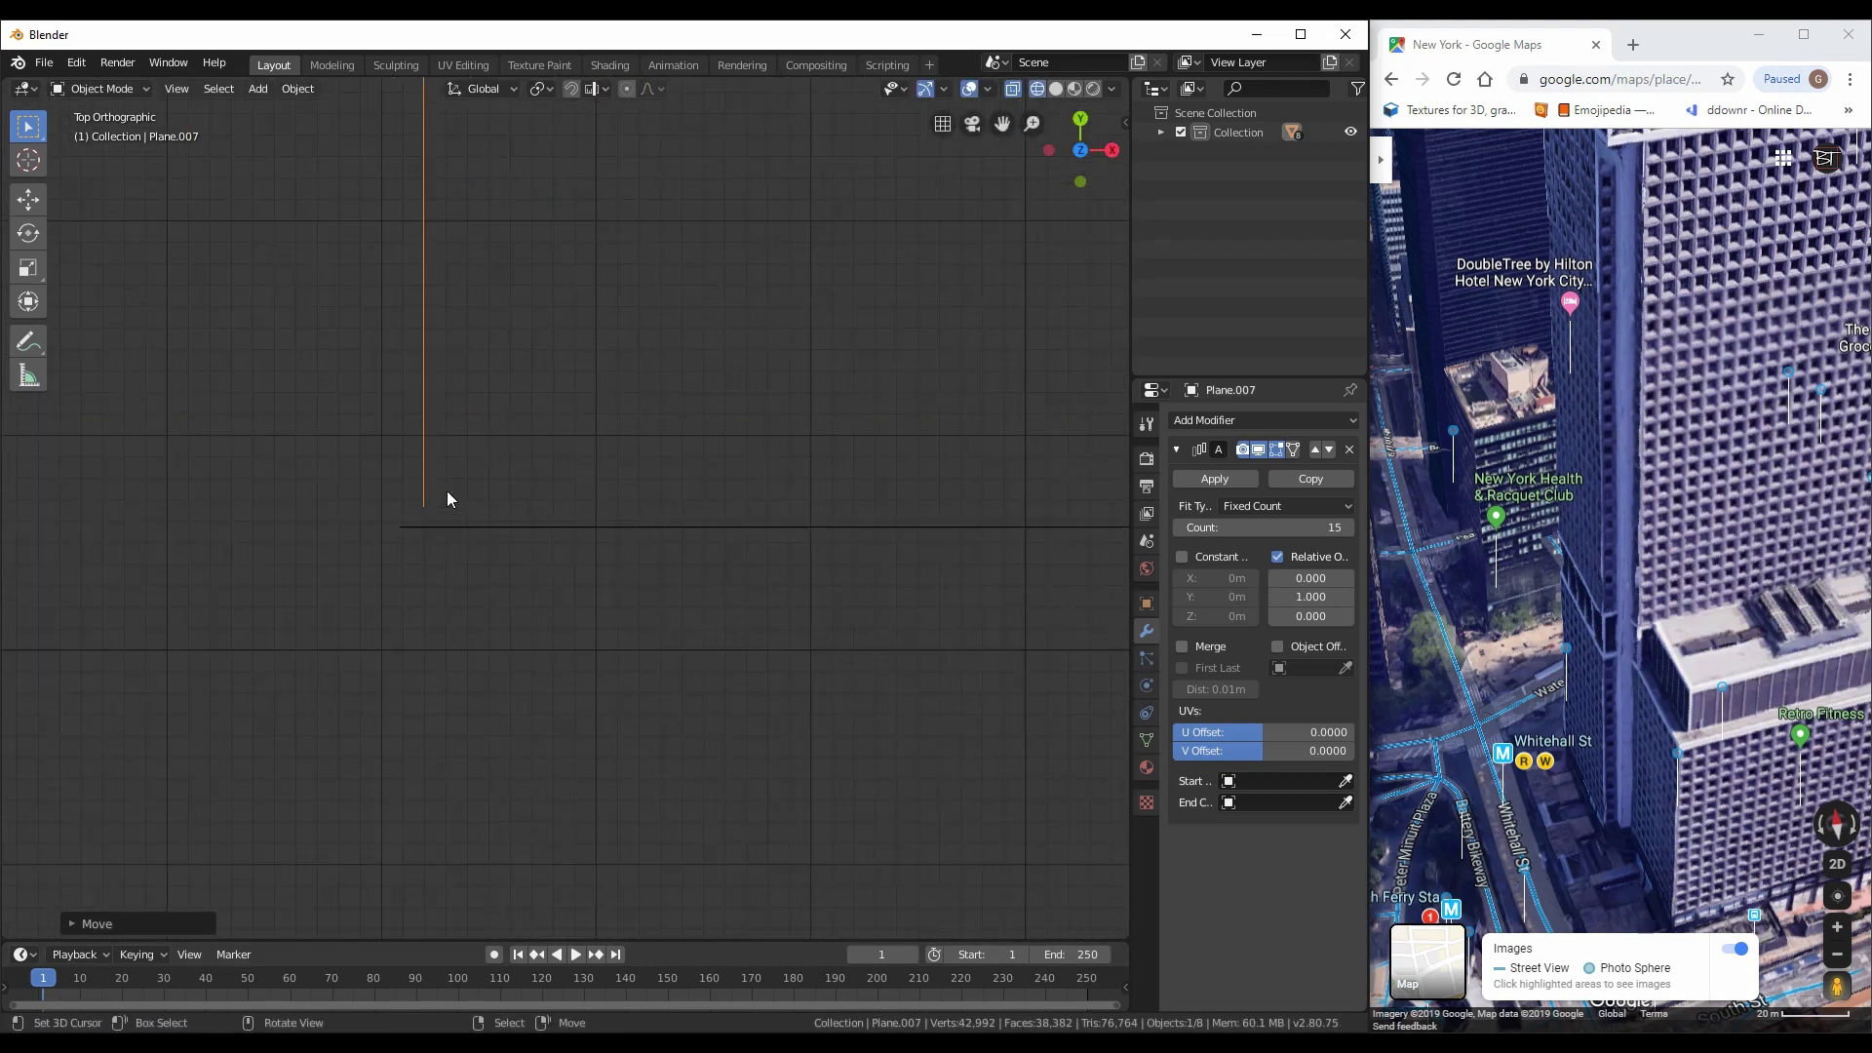
pyautogui.click(835, 392)
# Place the copied wall panel, raise it along Z, and open the save dialog
pyautogui.rightClick(792, 606)
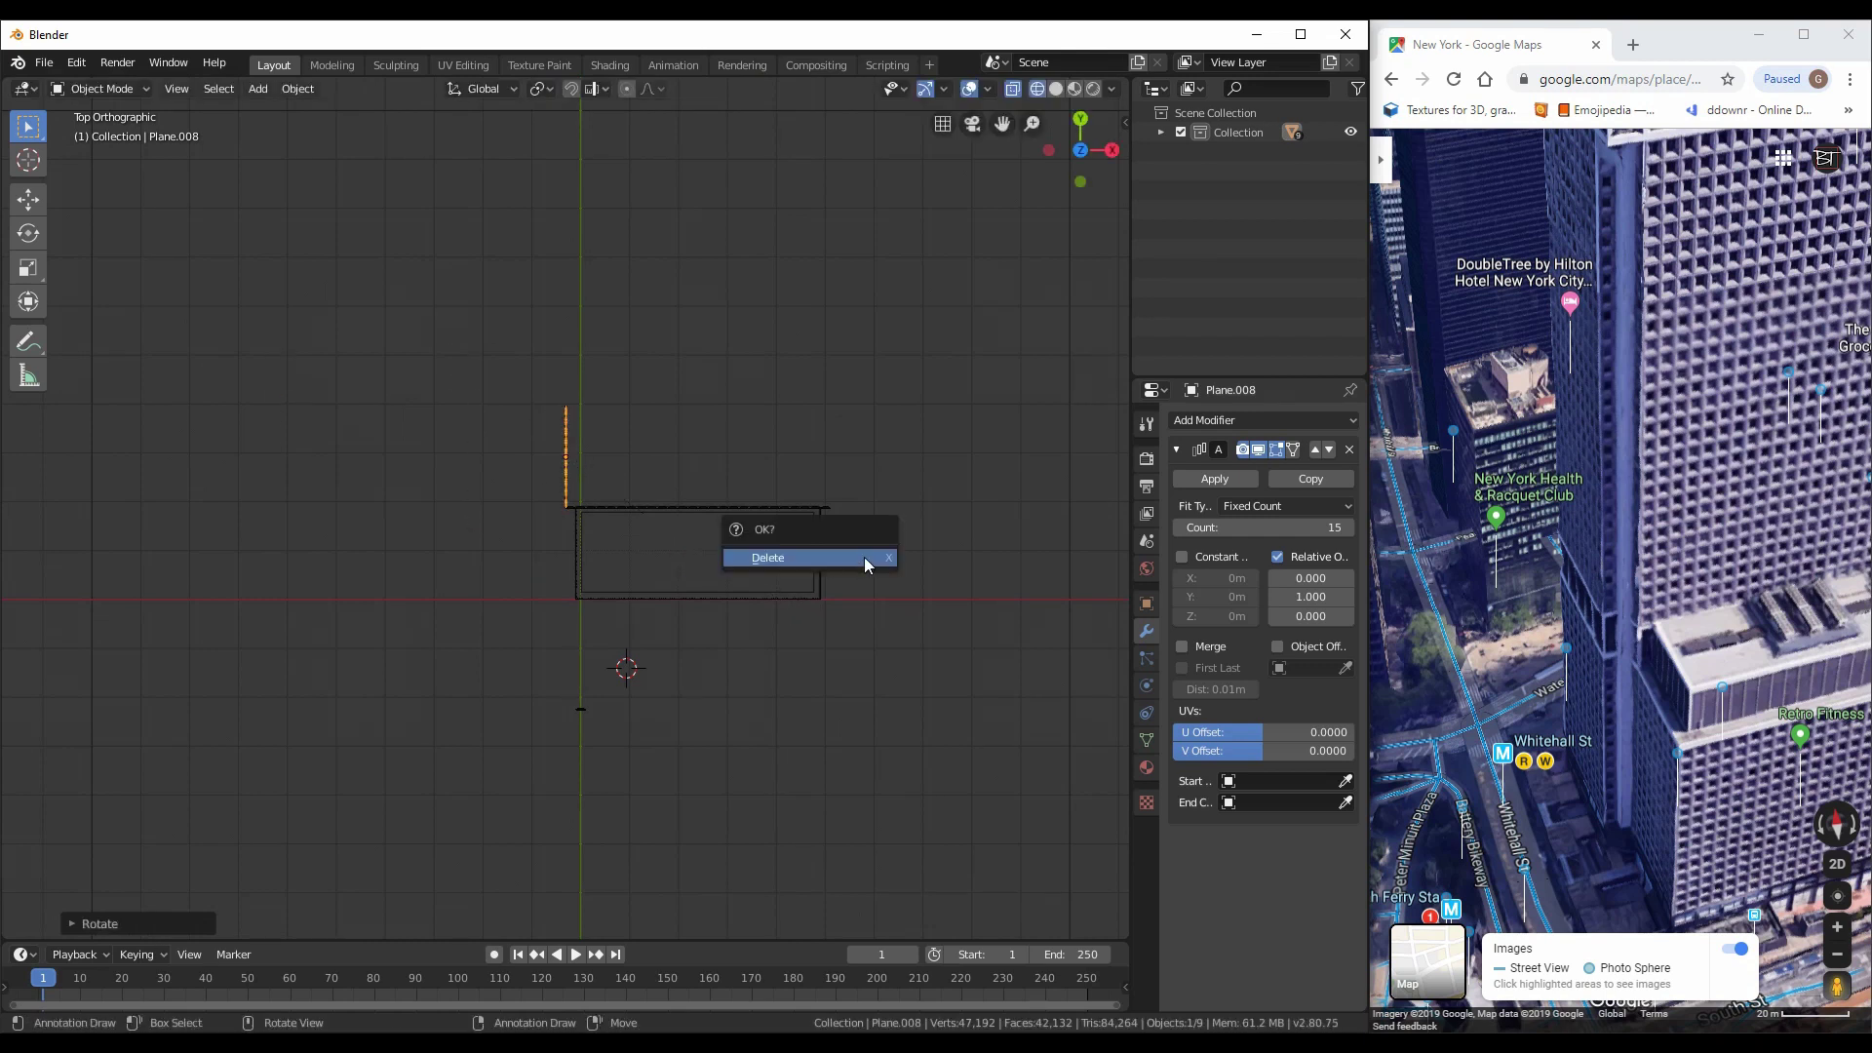
pyautogui.click(759, 506)
pyautogui.scroll(6, 878, 507)
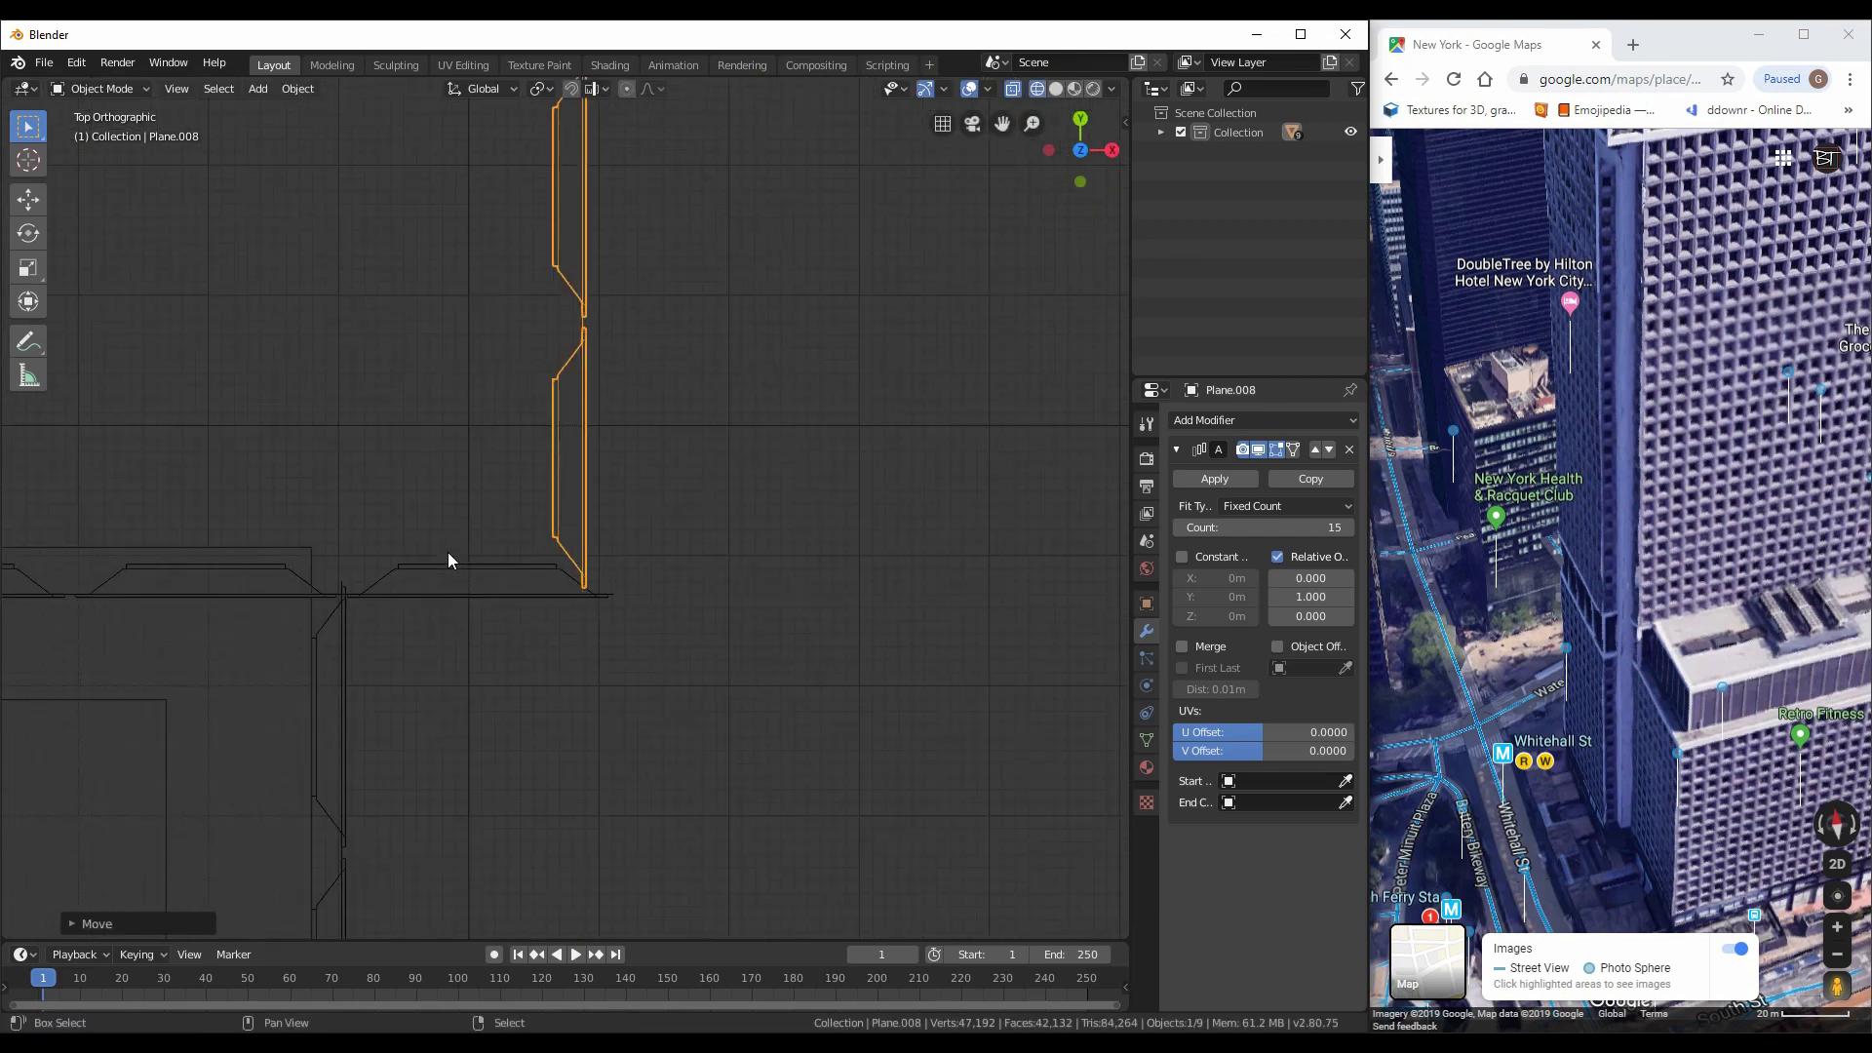
pyautogui.press('g')
pyautogui.press('z')
pyautogui.click(1102, 681)
pyautogui.scroll(-5, 878, 634)
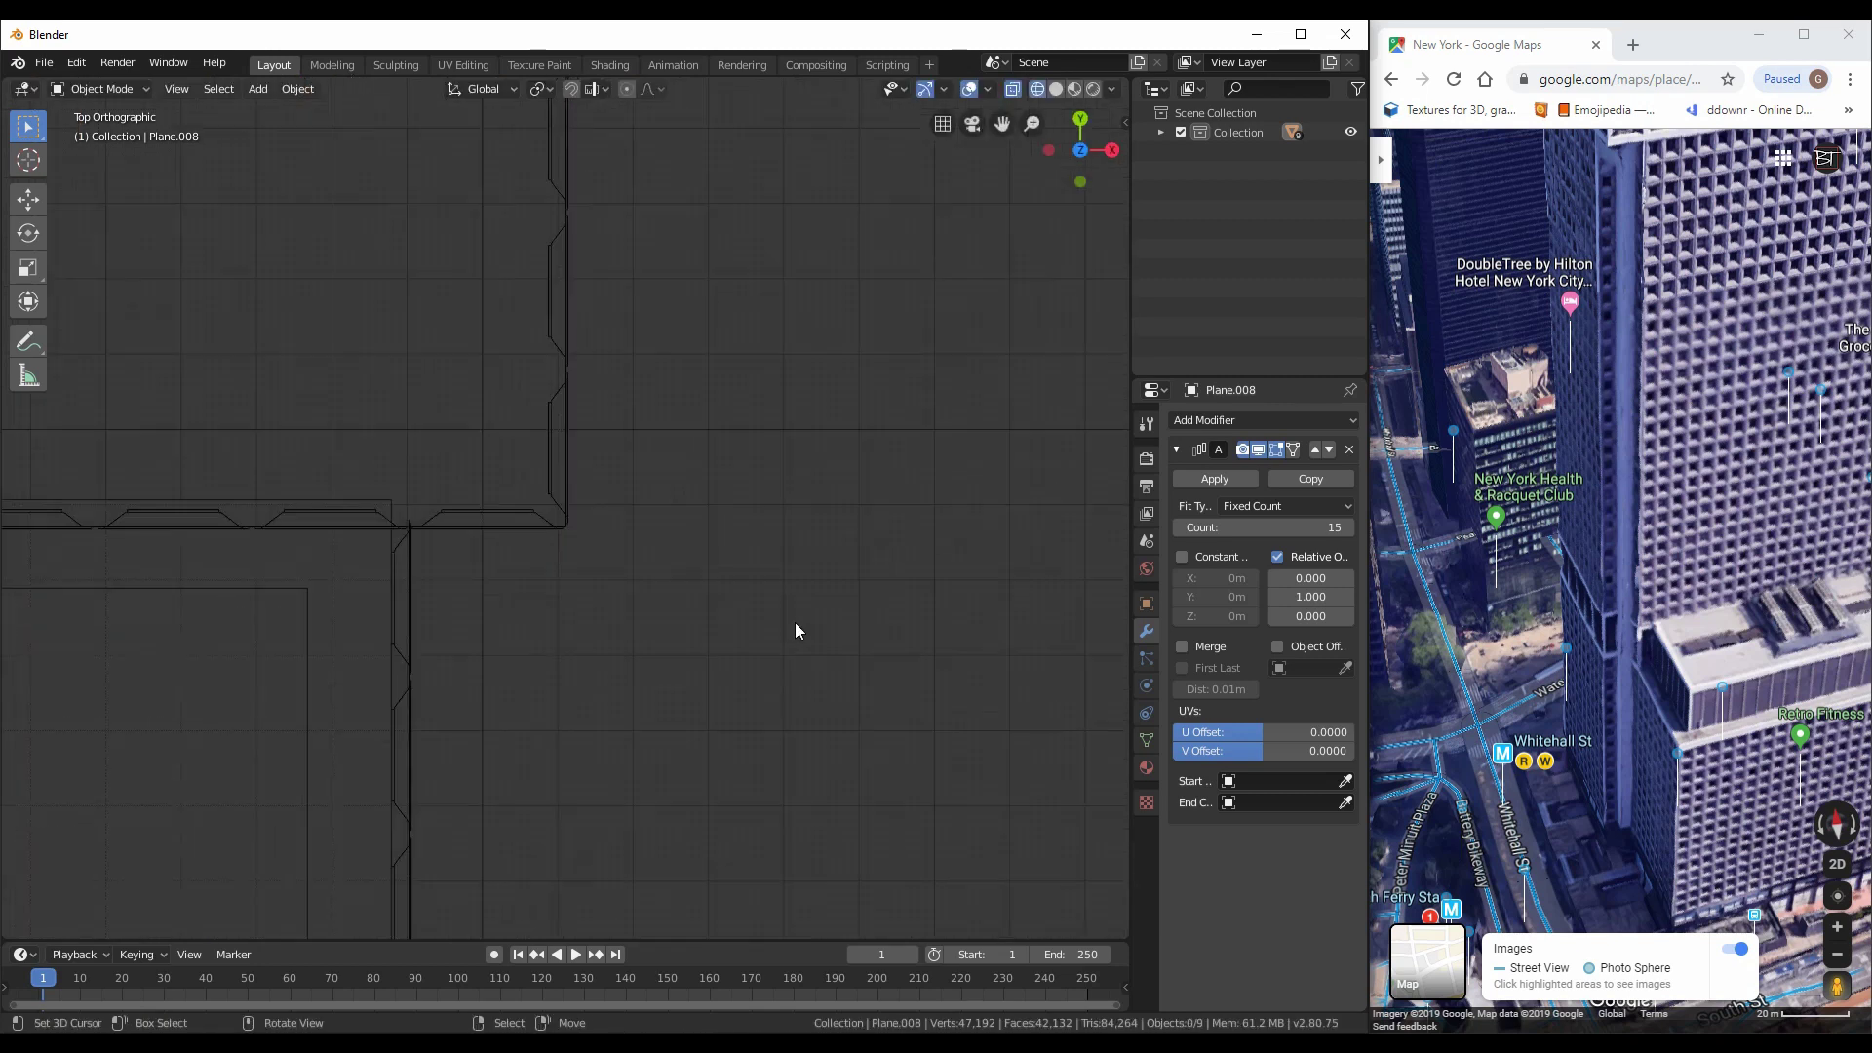
pyautogui.hotkey('ctrl', 's')
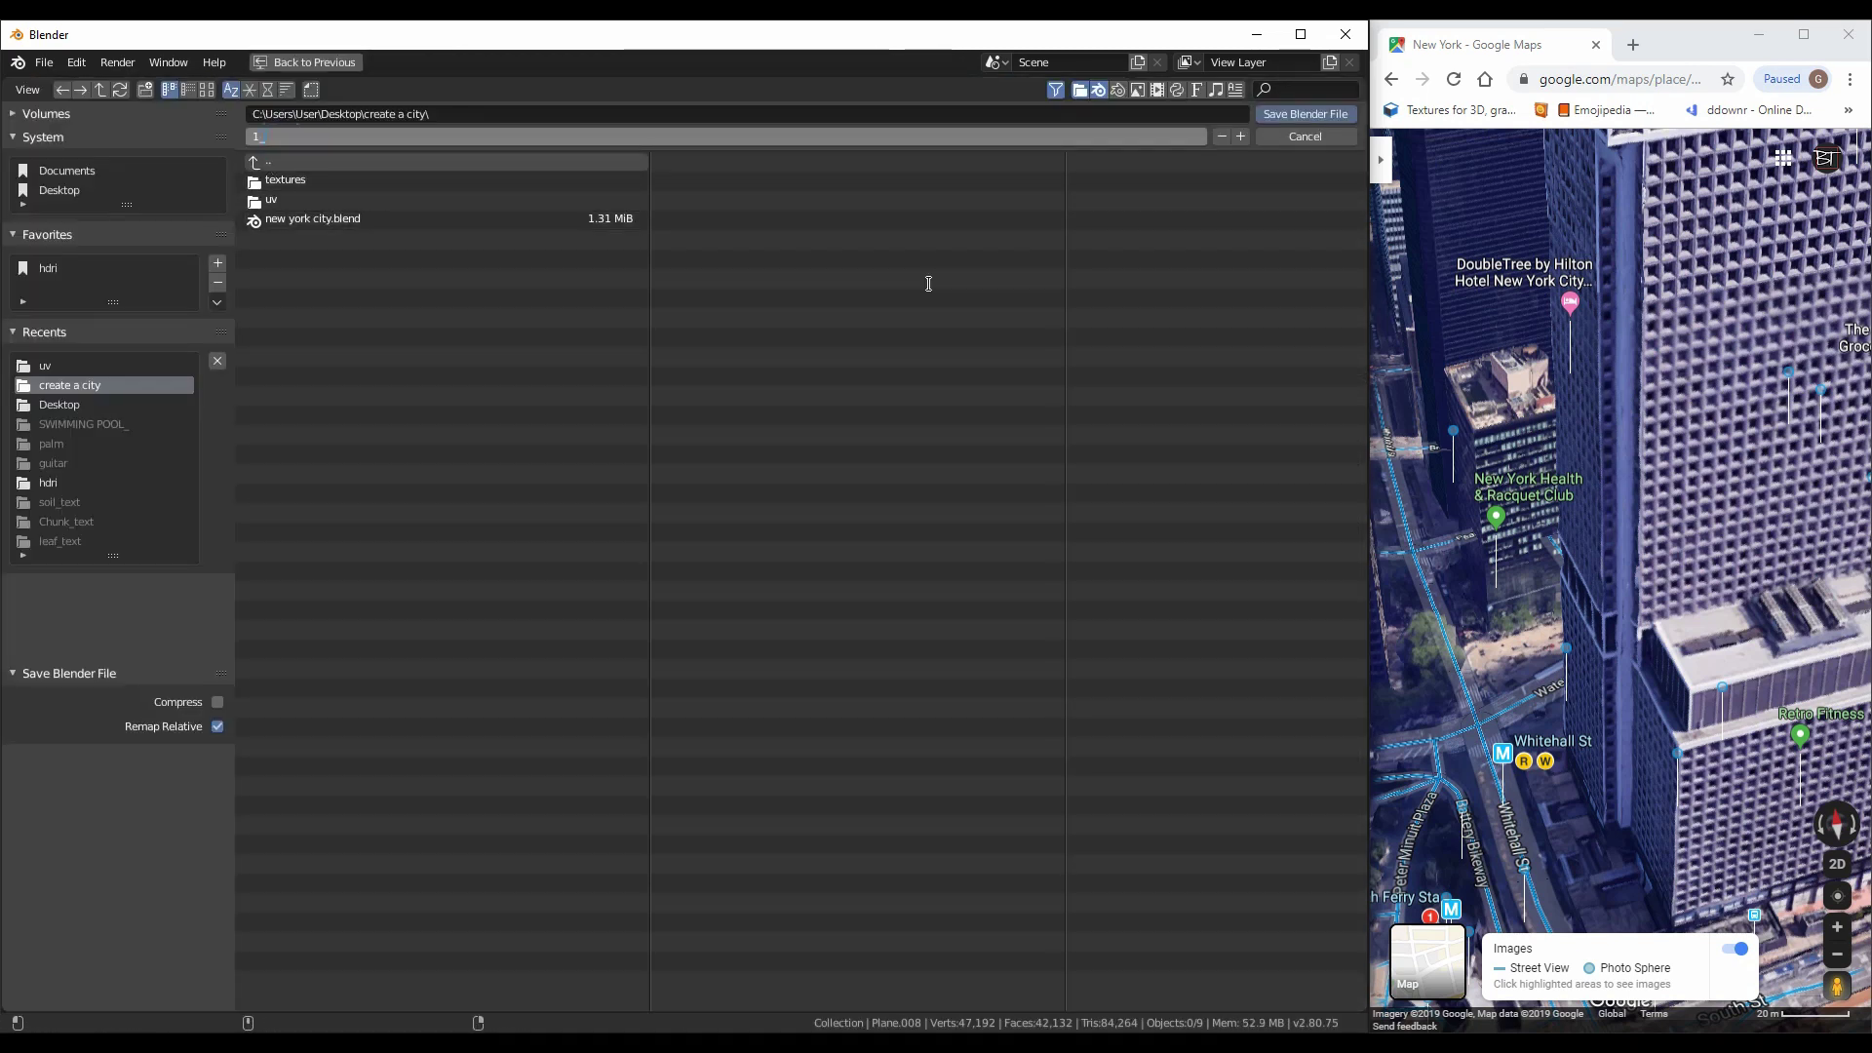
# Save as 1_build.blend, then set up 49 vertical loop cuts on the roof cap block
pyautogui.click(1311, 114)
pyautogui.moveTo(647, 642); pyautogui.dragTo(439, 536, button='middle')
pyautogui.click(427, 534)
pyautogui.press('Tab')
pyautogui.press('KP_Decimal')
pyautogui.hotkey('ctrl', 'r')
pyautogui.scroll(10, 268, 361)
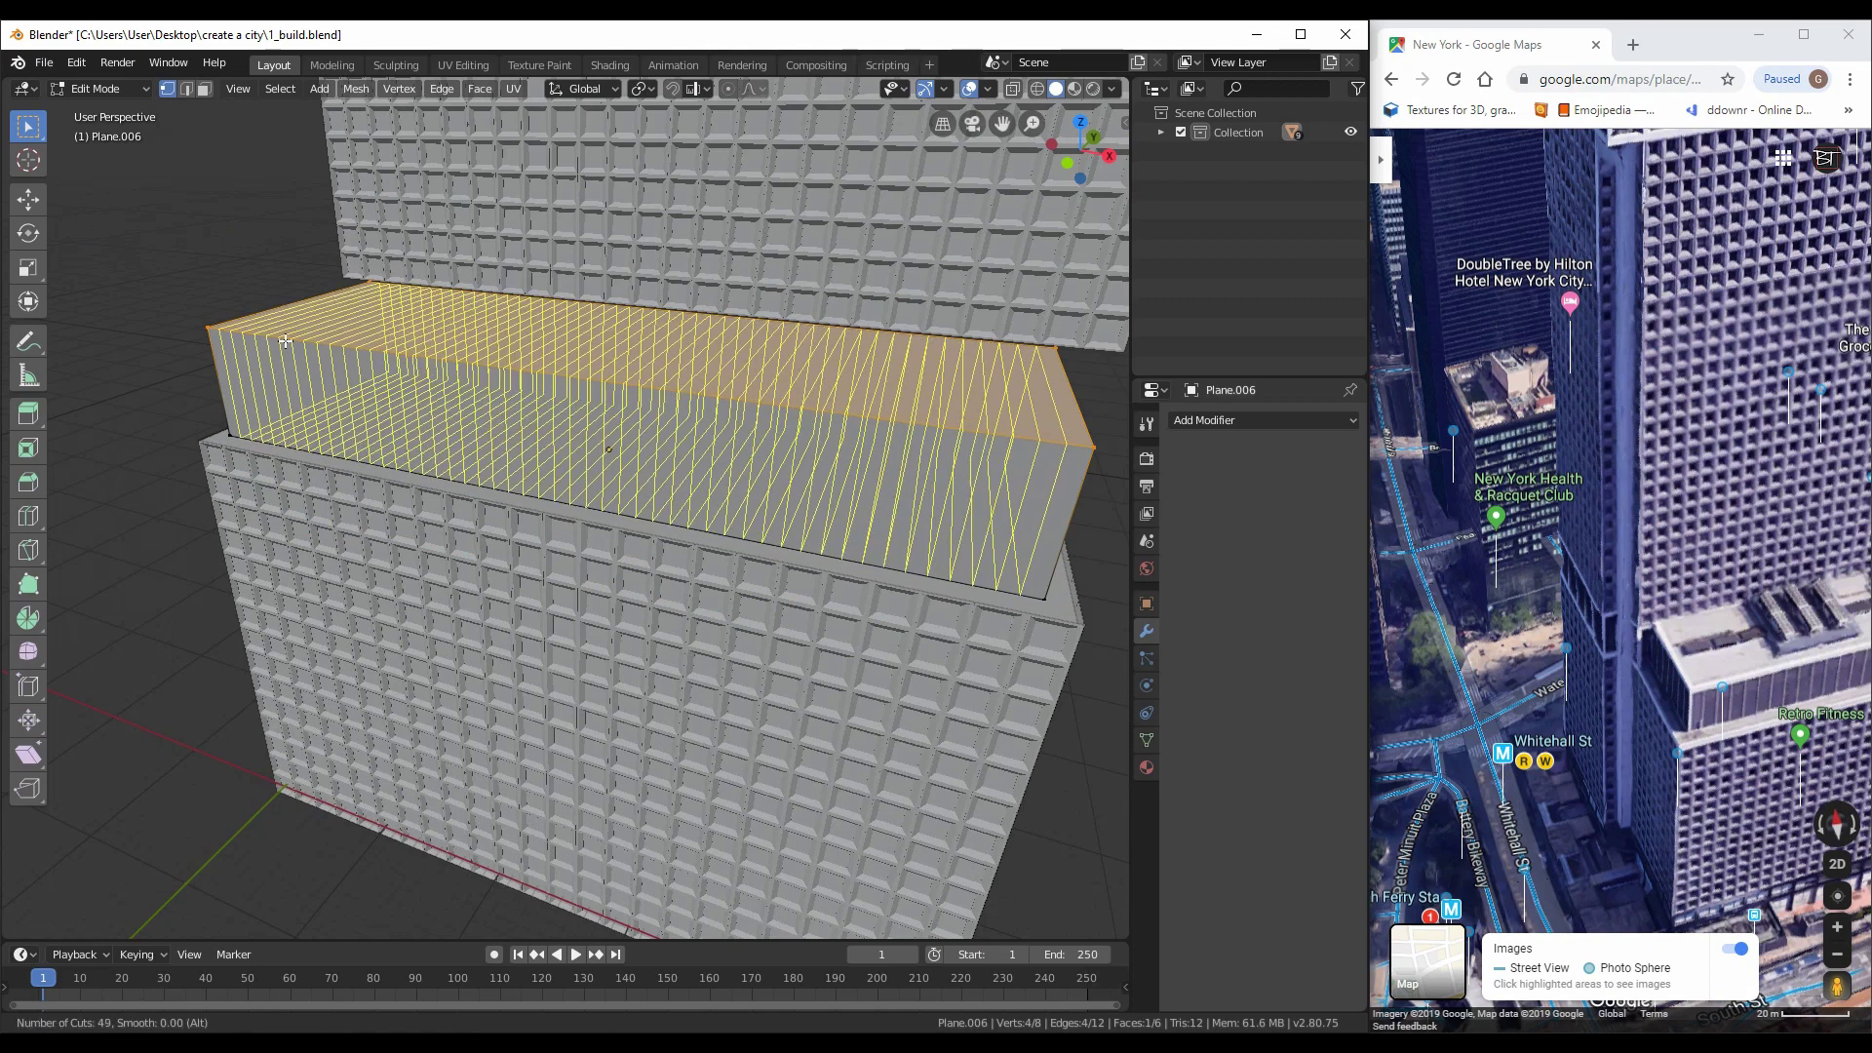
# Confirm the 49 loop cuts on the roof cap and return to Object Mode
pyautogui.click(268, 362)
pyautogui.press('Tab')
pyautogui.scroll(-6, 695, 647)
pyautogui.scroll(-2, 601, 614)
# Turn the tall tower wall around by 180 degrees
pyautogui.click(556, 404)
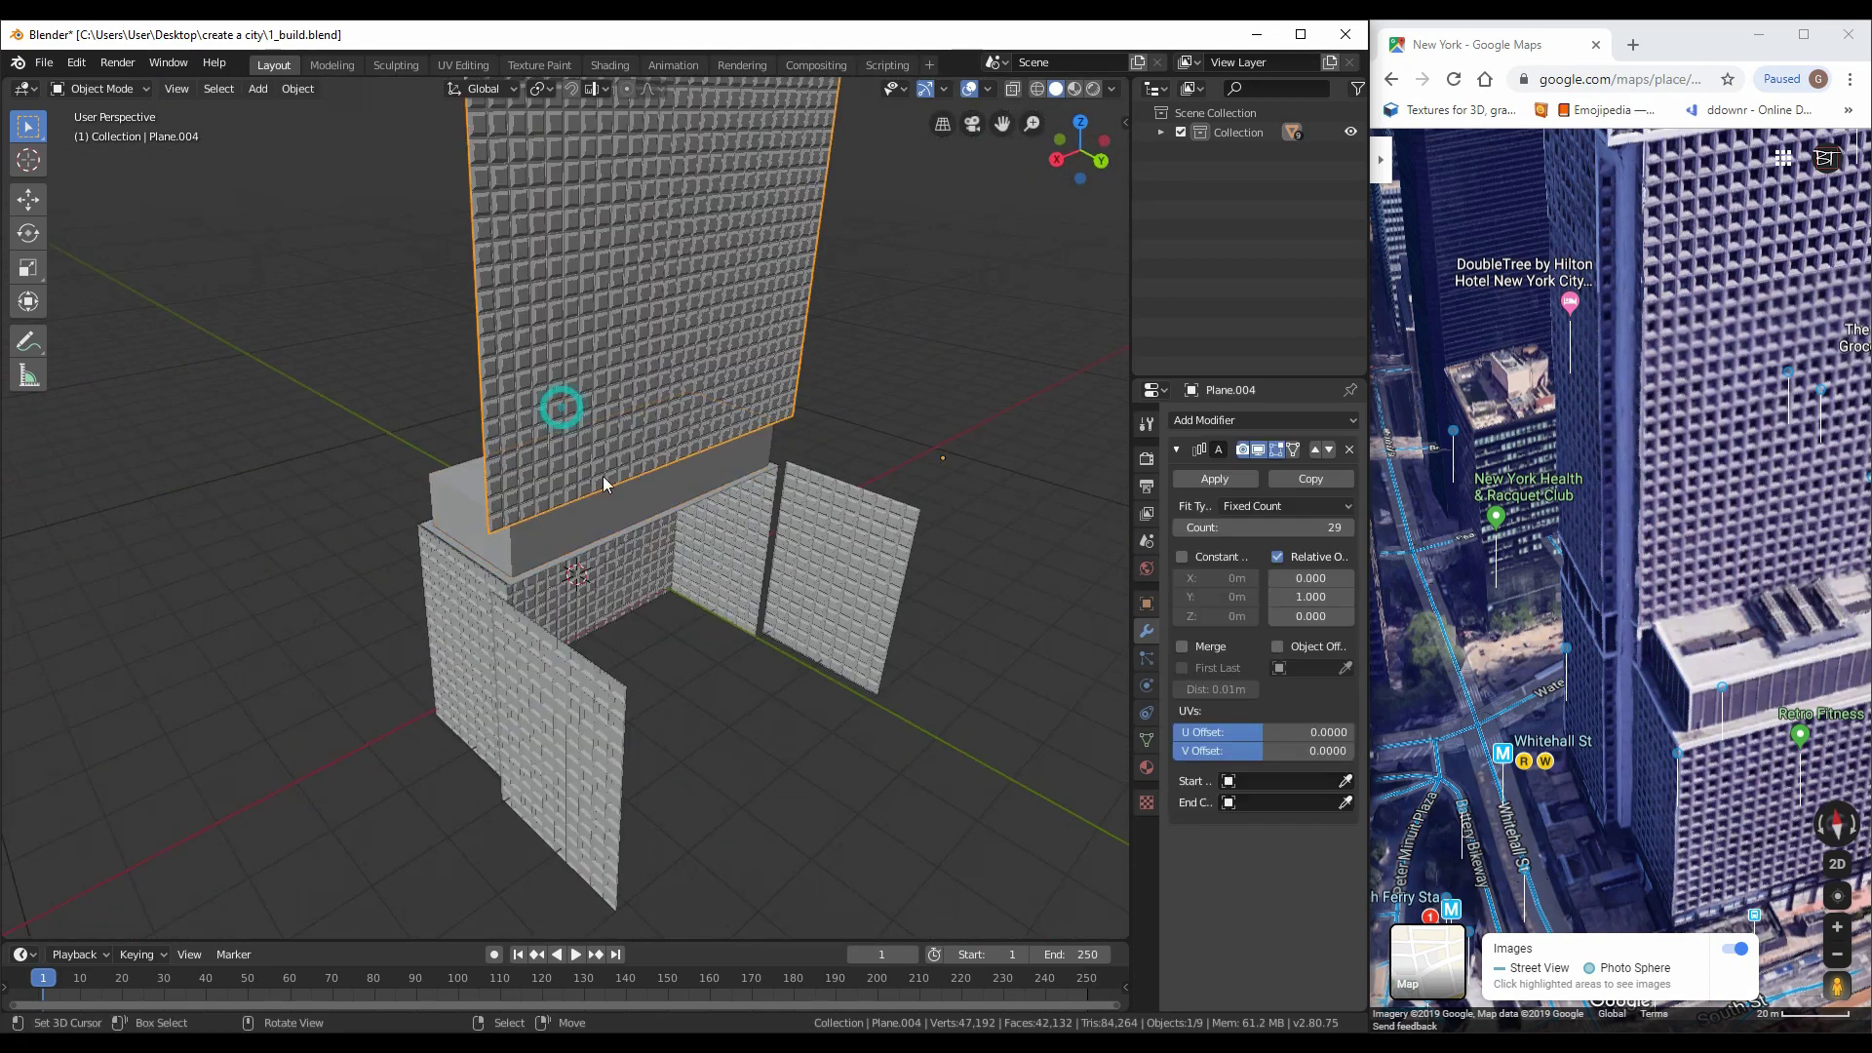
pyautogui.scroll(-5, 612, 477)
pyautogui.press('r')
pyautogui.press('Return')
pyautogui.press('`')
pyautogui.click(543, 272)
# Duplicate the tall wall and move the copy to the building's back, lowered along Z
pyautogui.hotkey('shift', 'd')
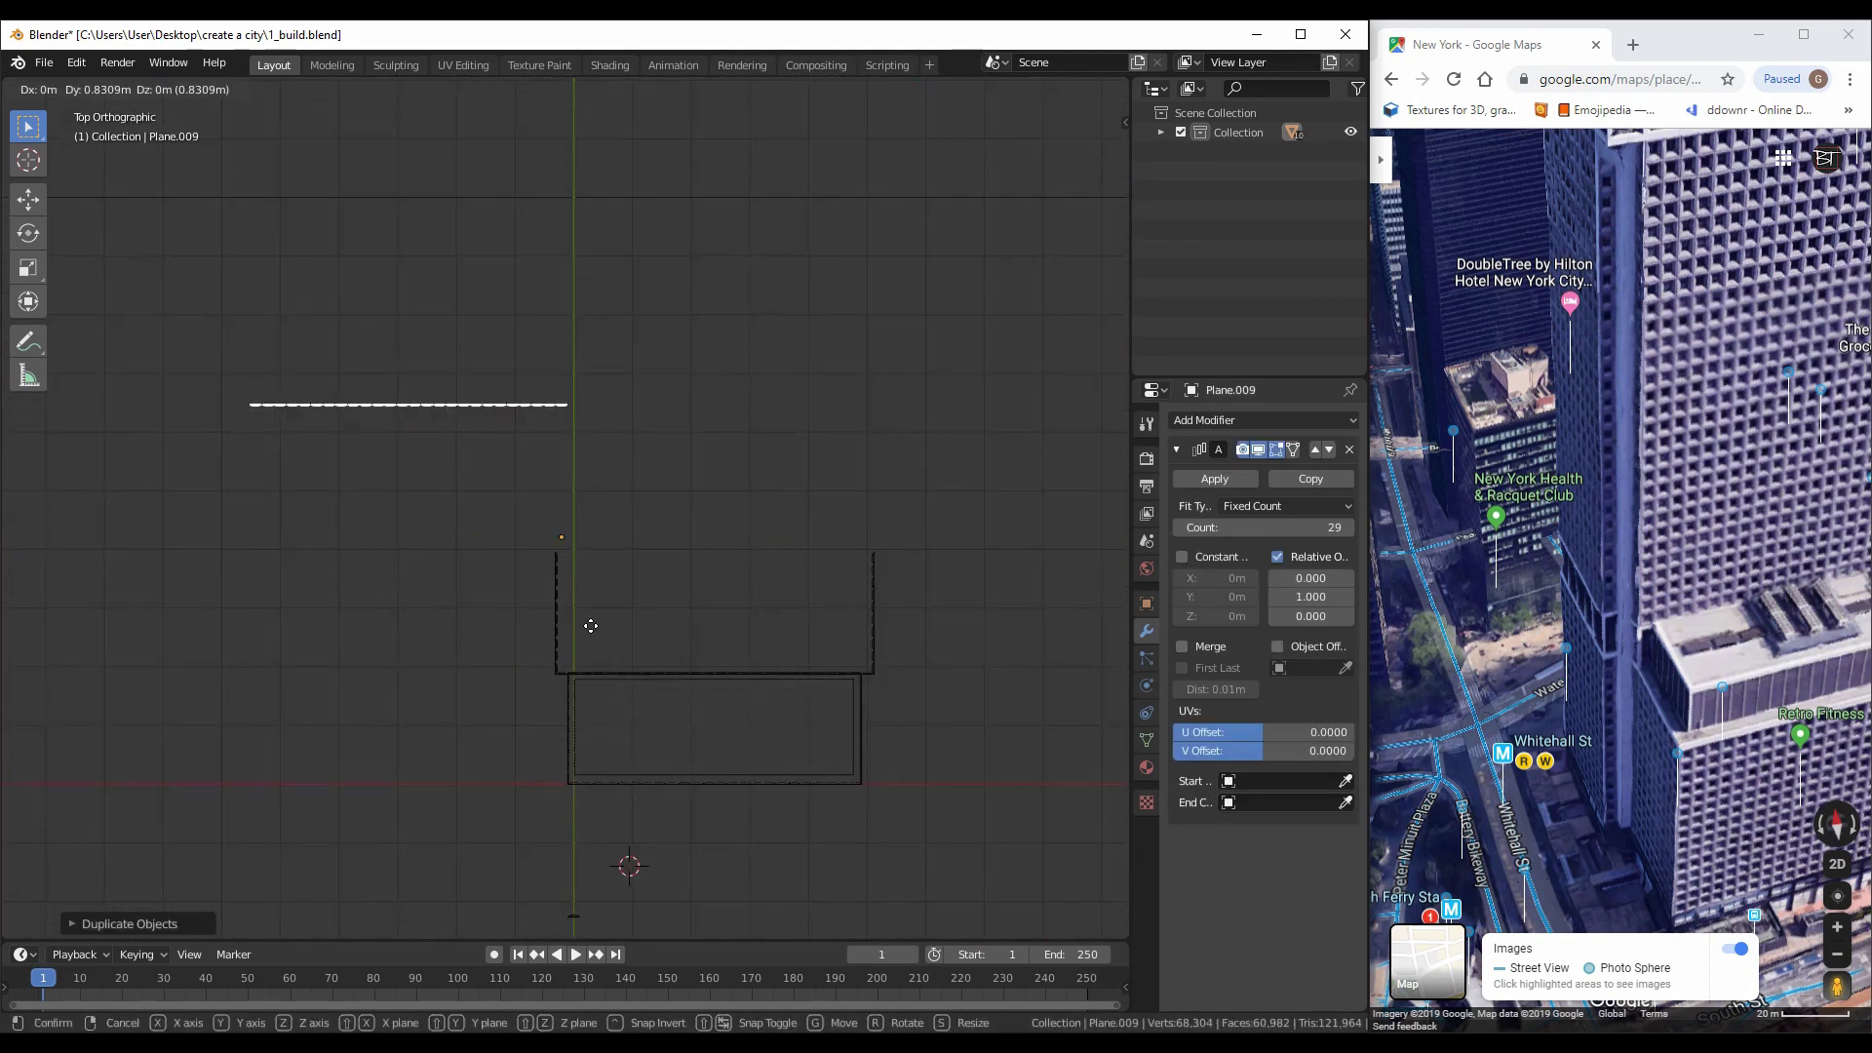
pyautogui.press('g')
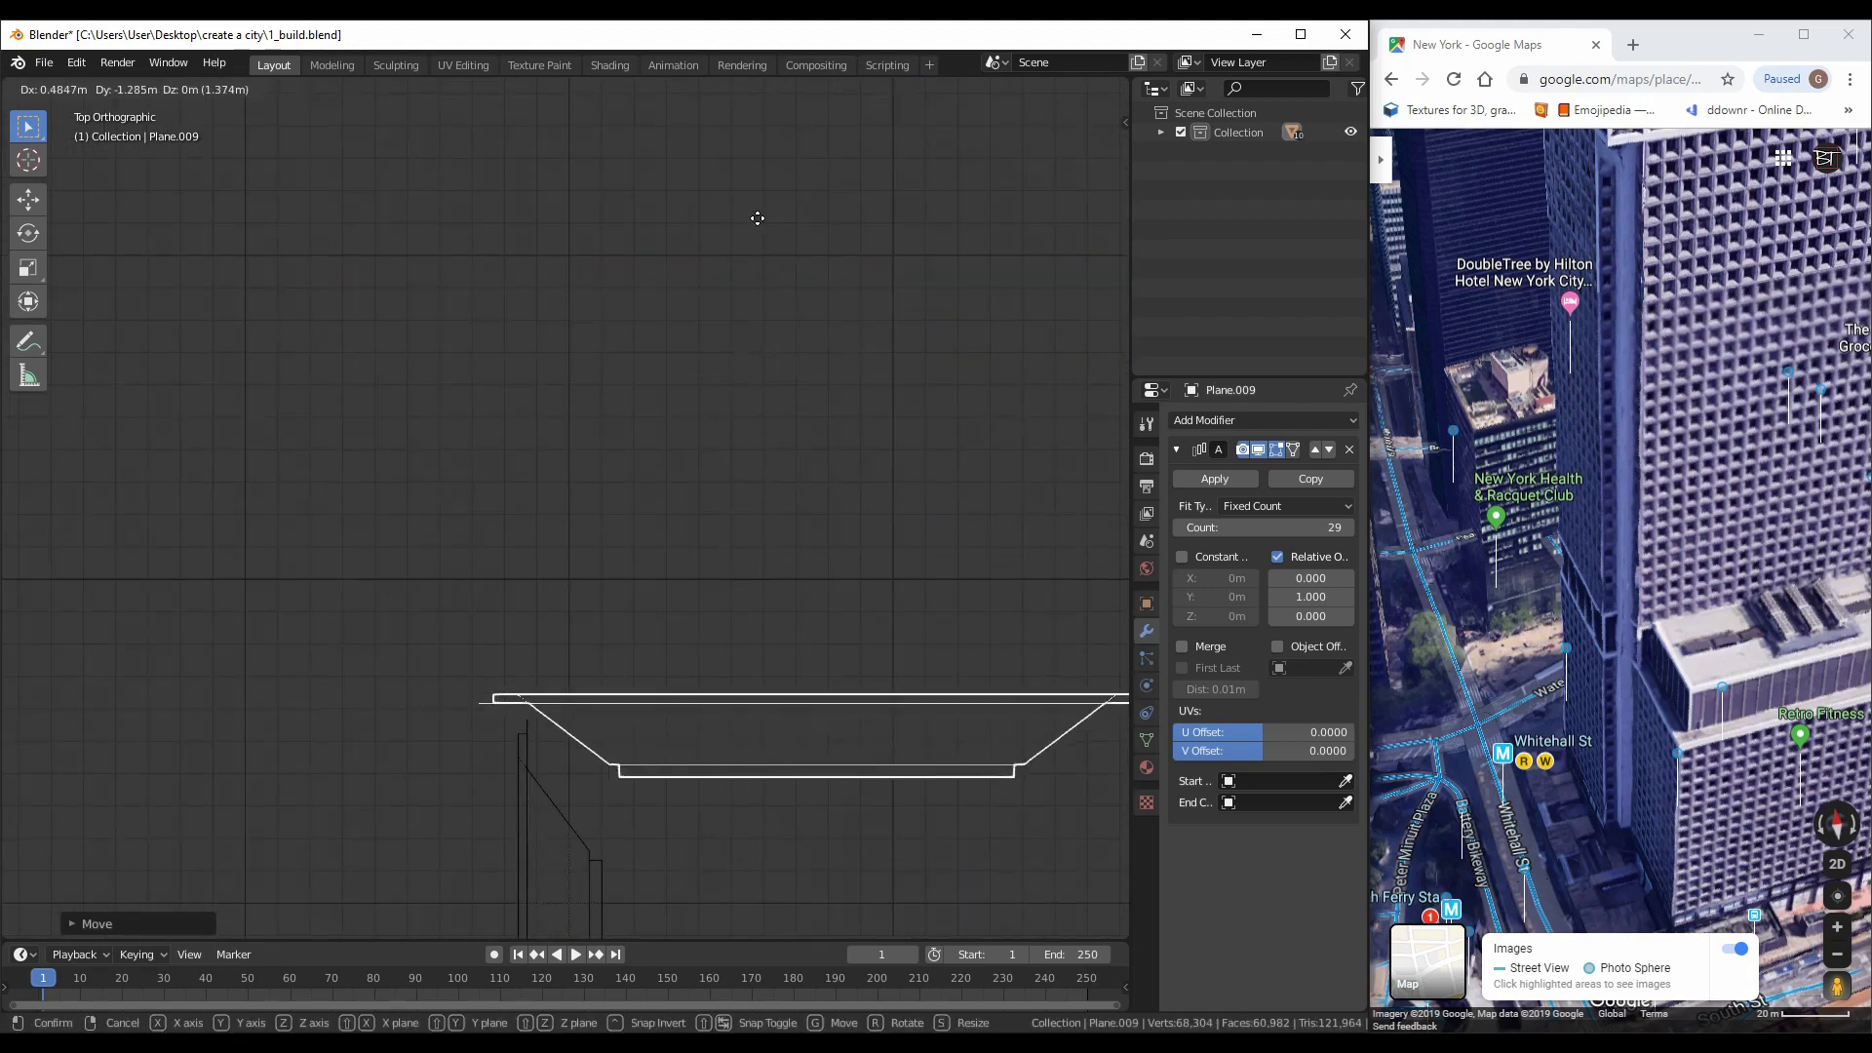
pyautogui.moveTo(844, 440); pyautogui.dragTo(607, 459, button='middle')
pyautogui.press('KP_1')
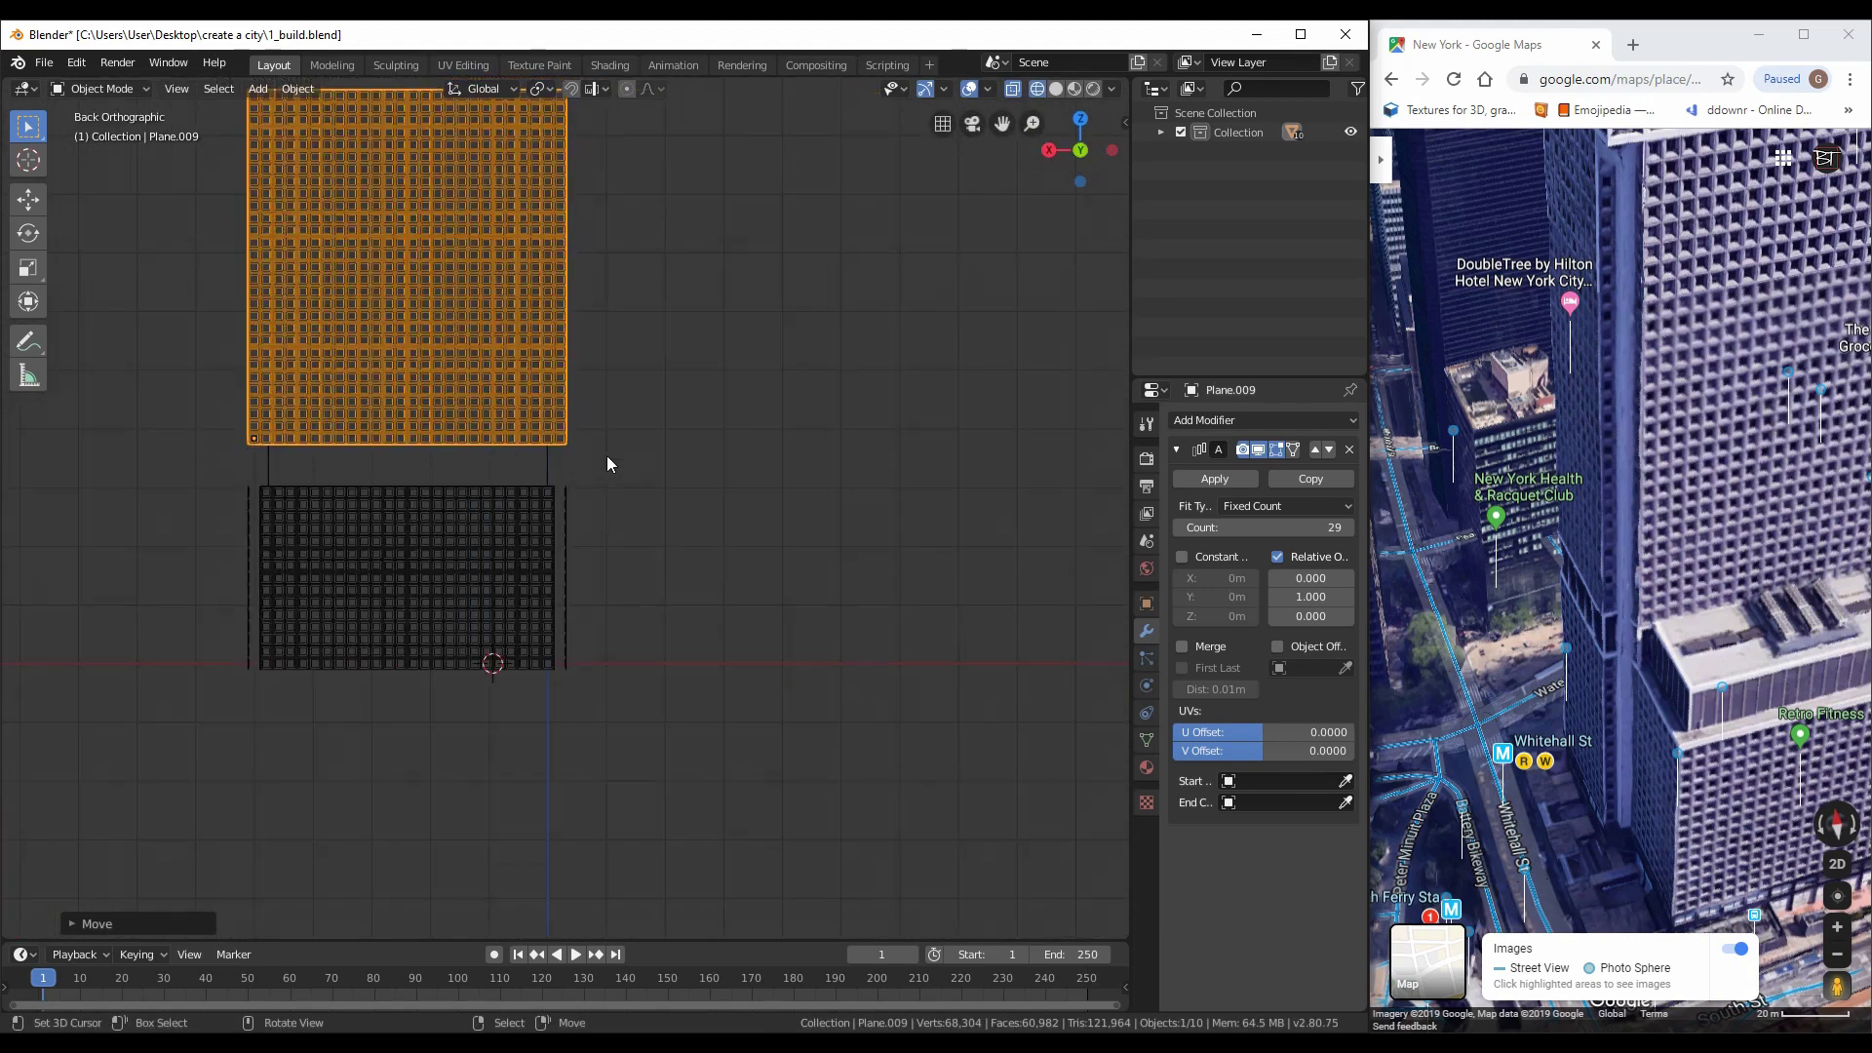
pyautogui.press('ctrl+KP_1')
pyautogui.press('g')
pyautogui.press('z')
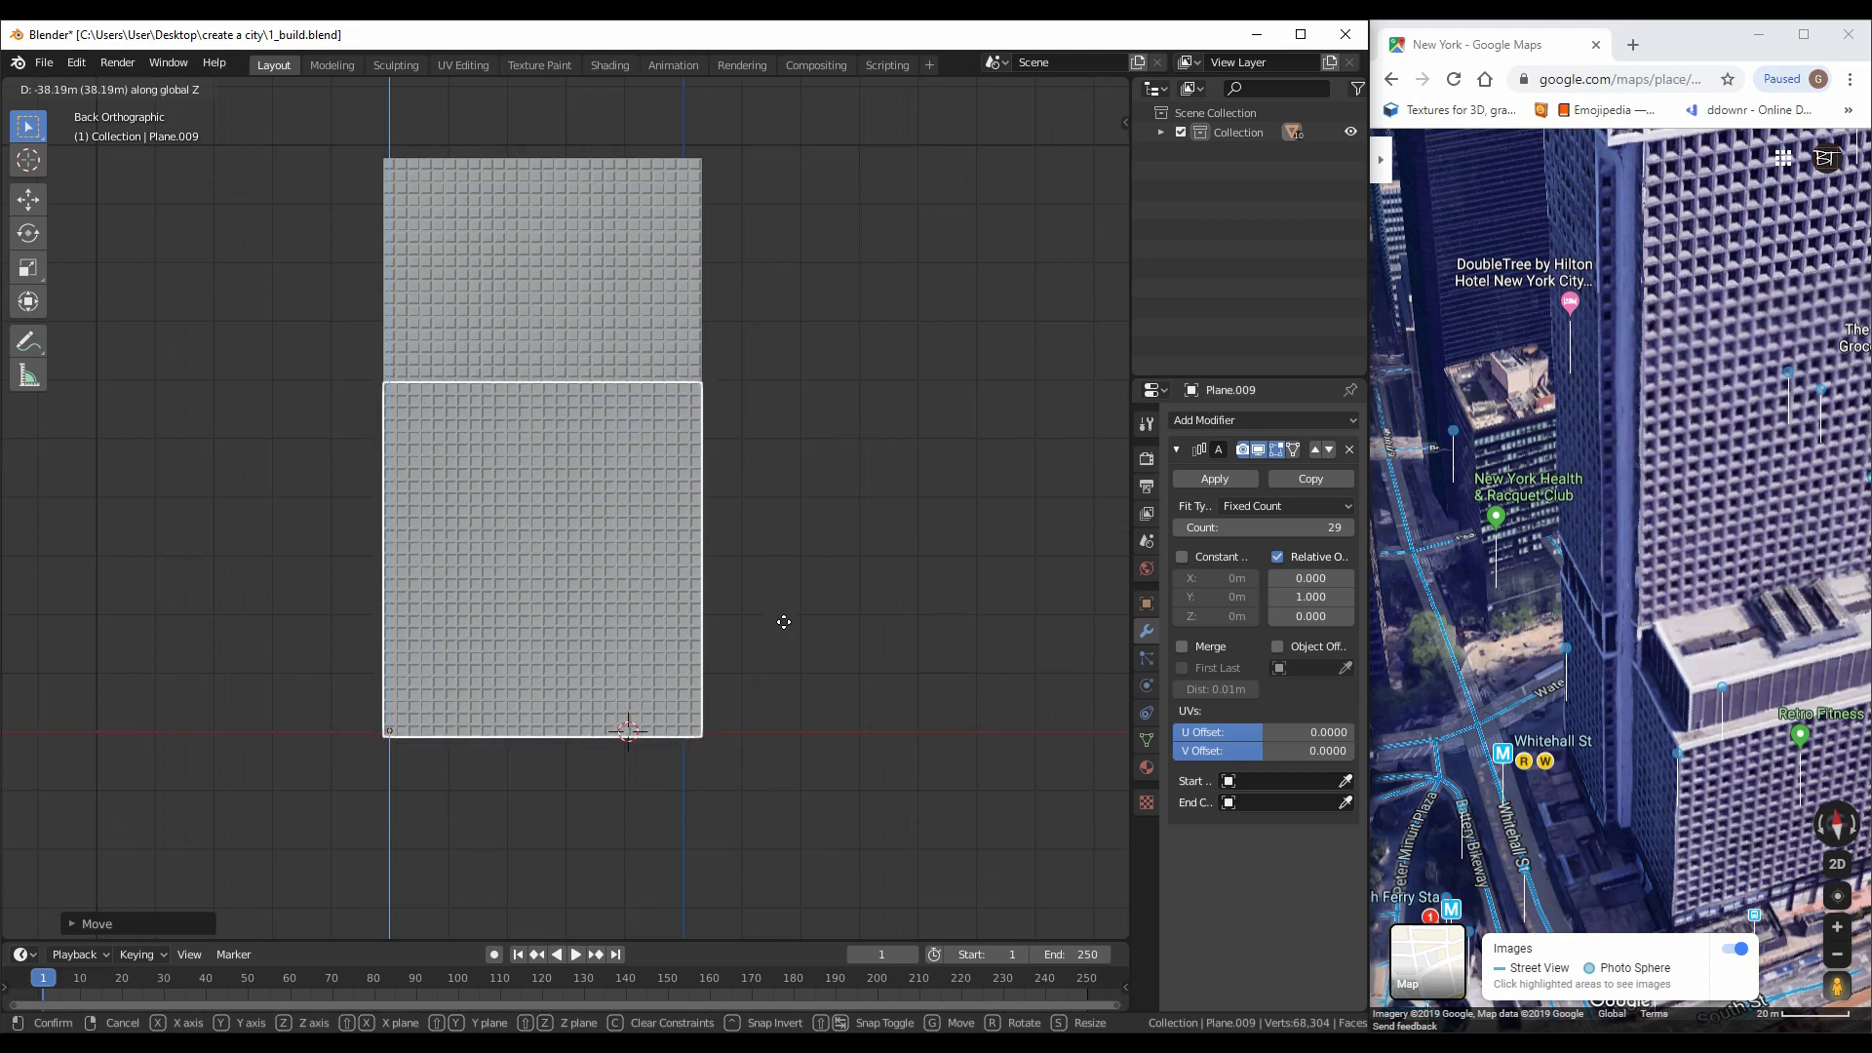
pyautogui.click(784, 621)
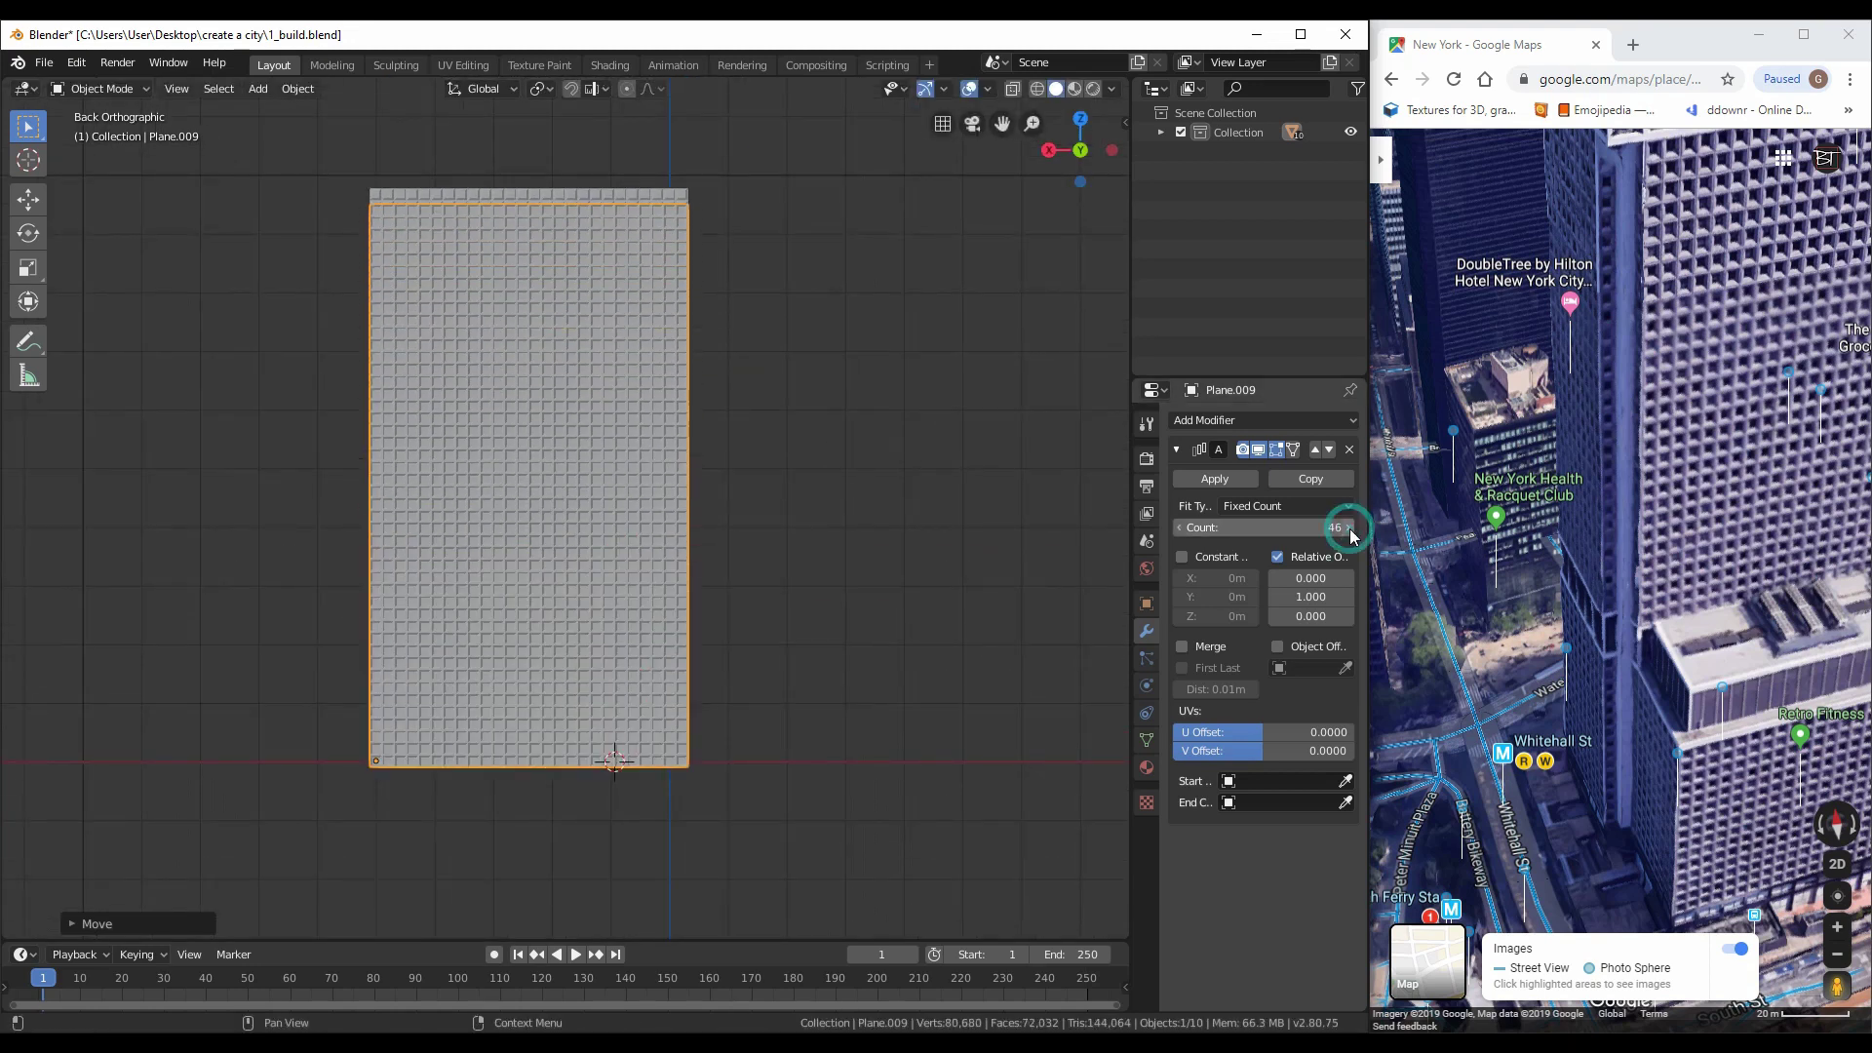
# Raise the back wall copy's array count row by row to fit the tower height
pyautogui.click(1350, 528)
pyautogui.scroll(10, 773, 176)
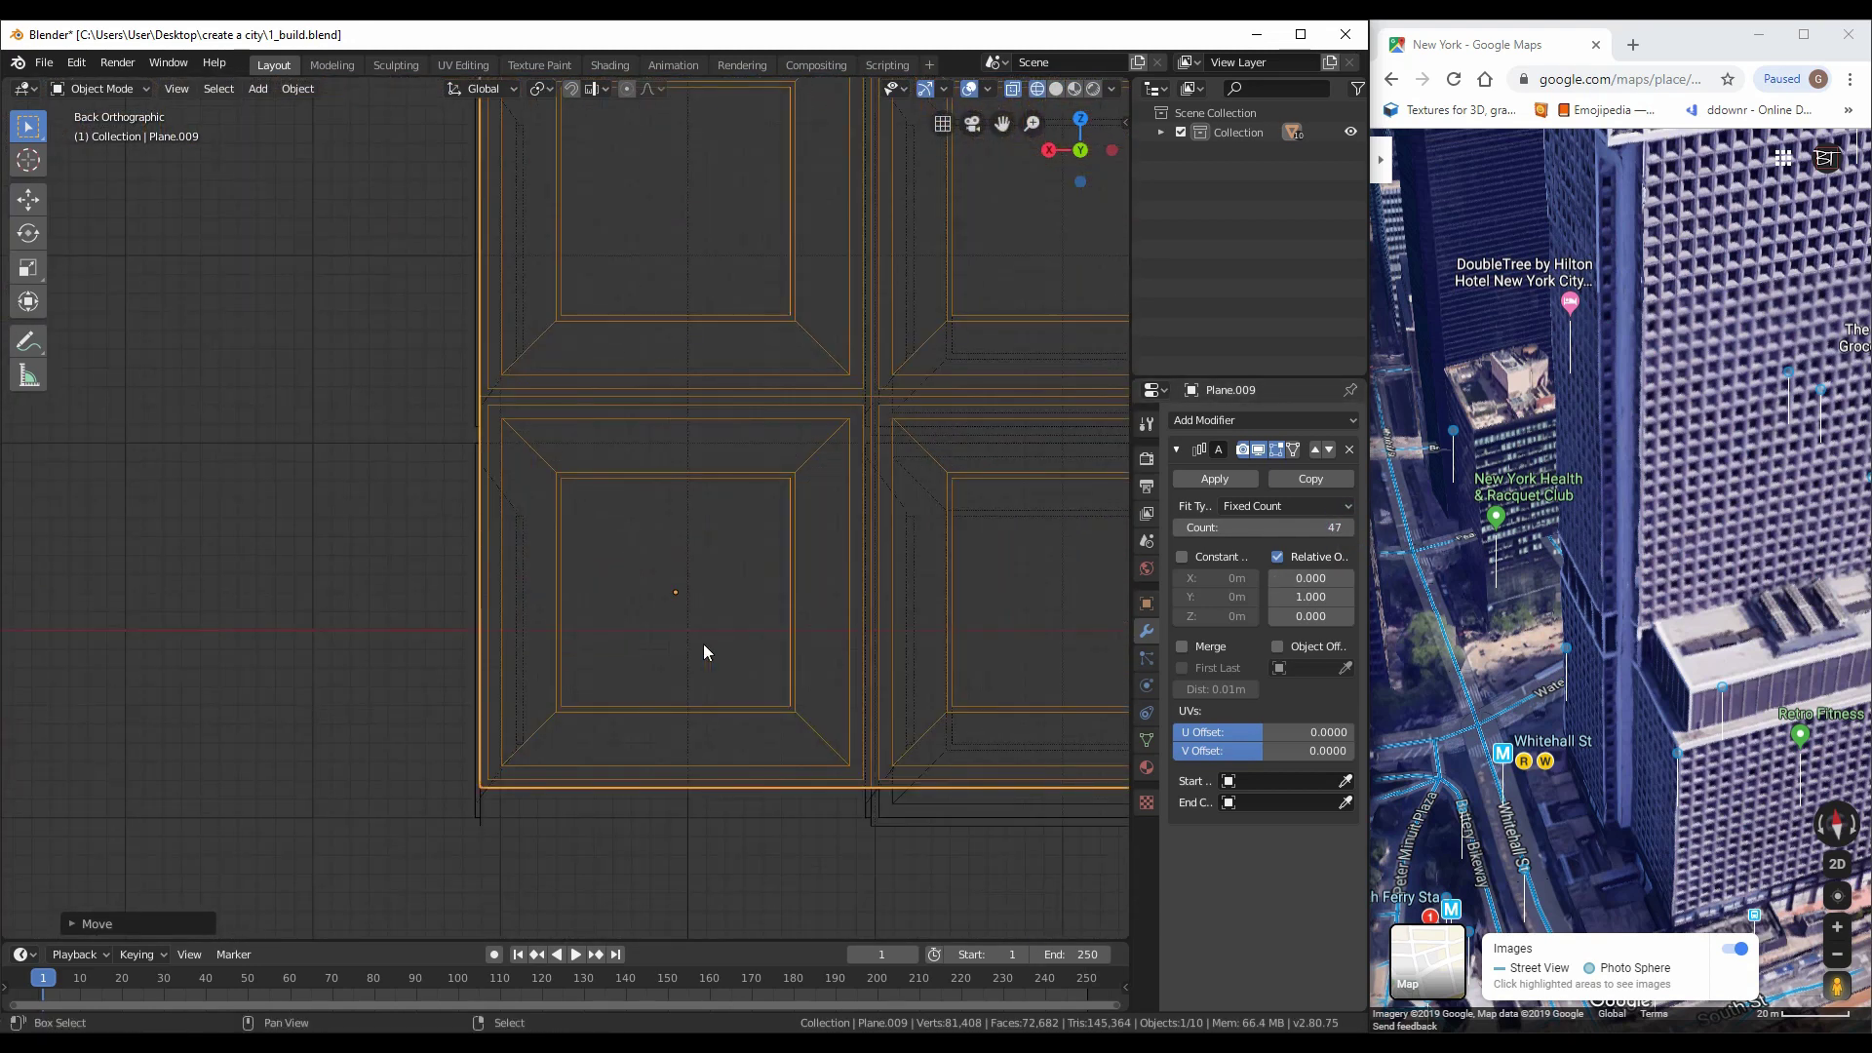
pyautogui.scroll(-15, 704, 651)
pyautogui.hotkey('shift', 'z')
pyautogui.scroll(4, 624, 568)
pyautogui.scroll(3, 624, 567)
pyautogui.click(1349, 529)
pyautogui.scroll(-8, 1092, 540)
pyautogui.moveTo(1121, 534); pyautogui.dragTo(532, 646, button='middle')
# Duplicate the tower and lower wall panels together and move the copies to the right side
pyautogui.keyDown('shift'); pyautogui.click(532, 646); pyautogui.keyUp('shift')
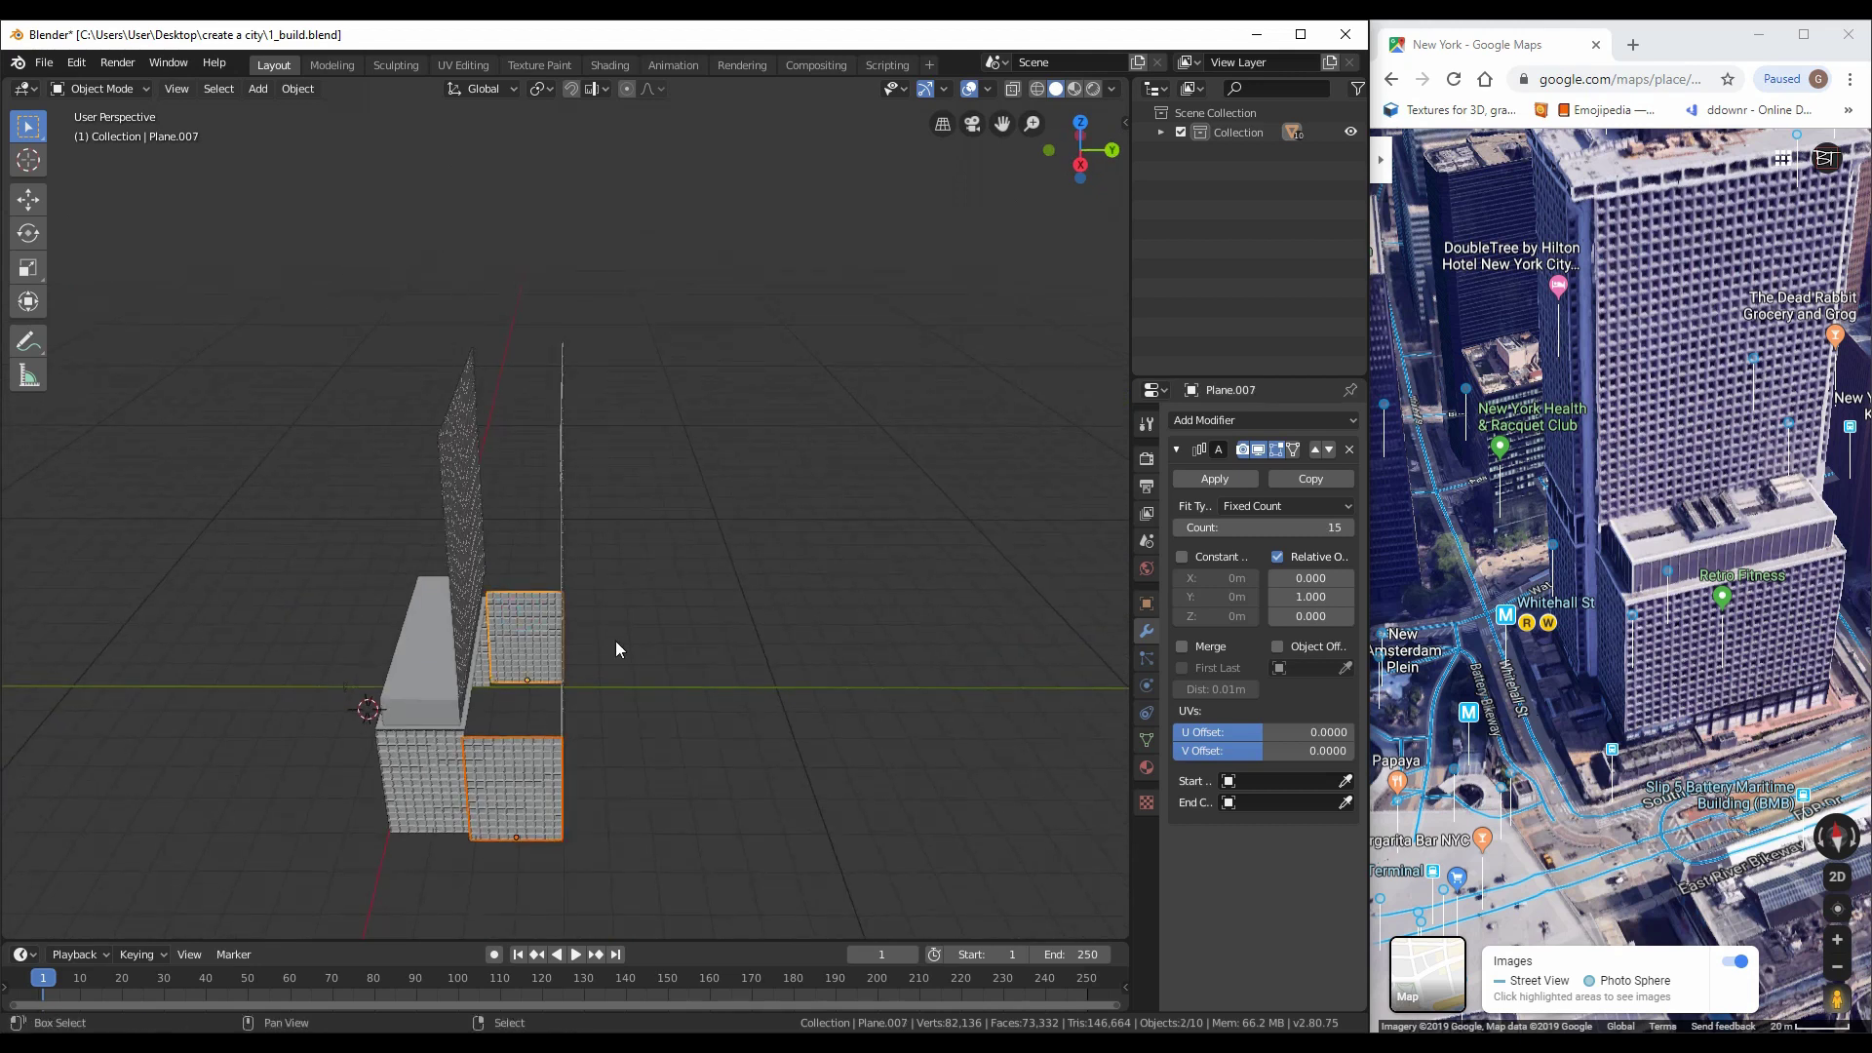
pyautogui.hotkey('shift', 'd')
pyautogui.press('Escape')
pyautogui.press('KP_3')
pyautogui.scroll(-3, 590, 511)
pyautogui.scroll(6, 877, 655)
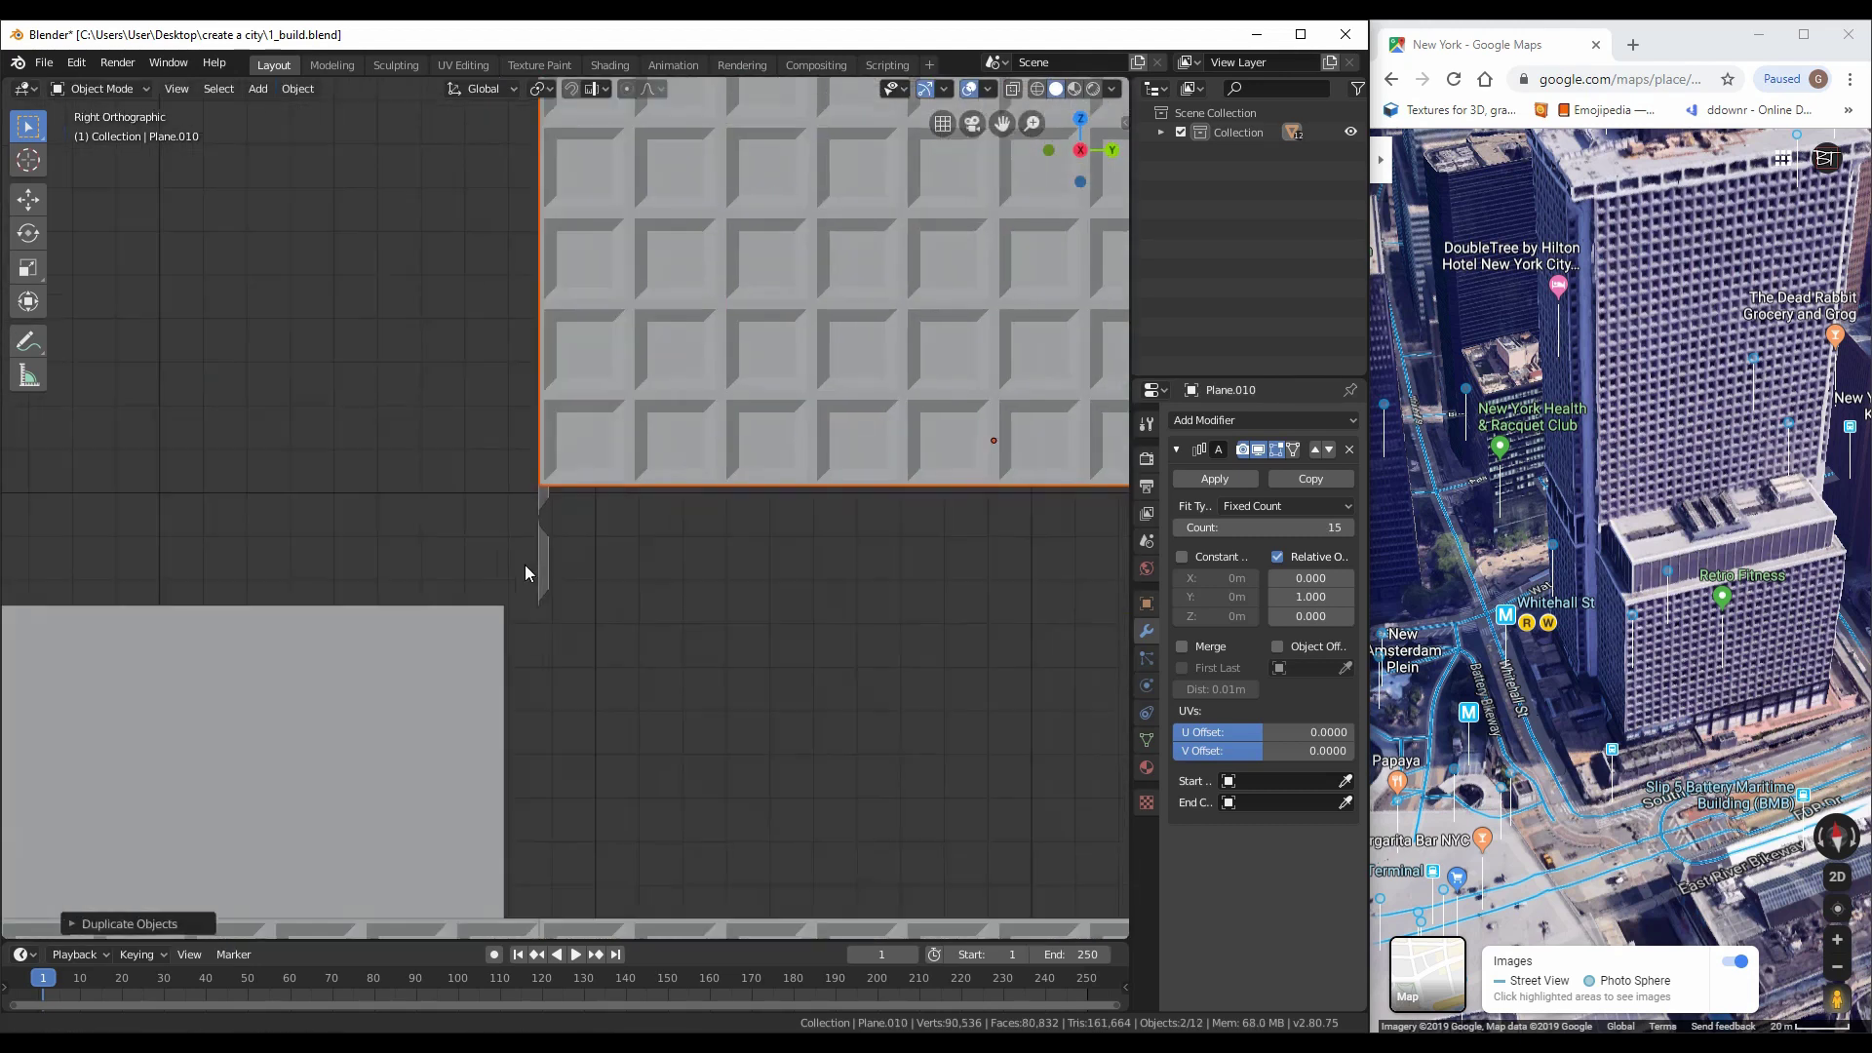
pyautogui.hotkey('shift', 'z')
pyautogui.press('g')
pyautogui.click(493, 824)
# Lift the copied panels along Z and extend their array to 29 rows
pyautogui.scroll(3, 563, 797)
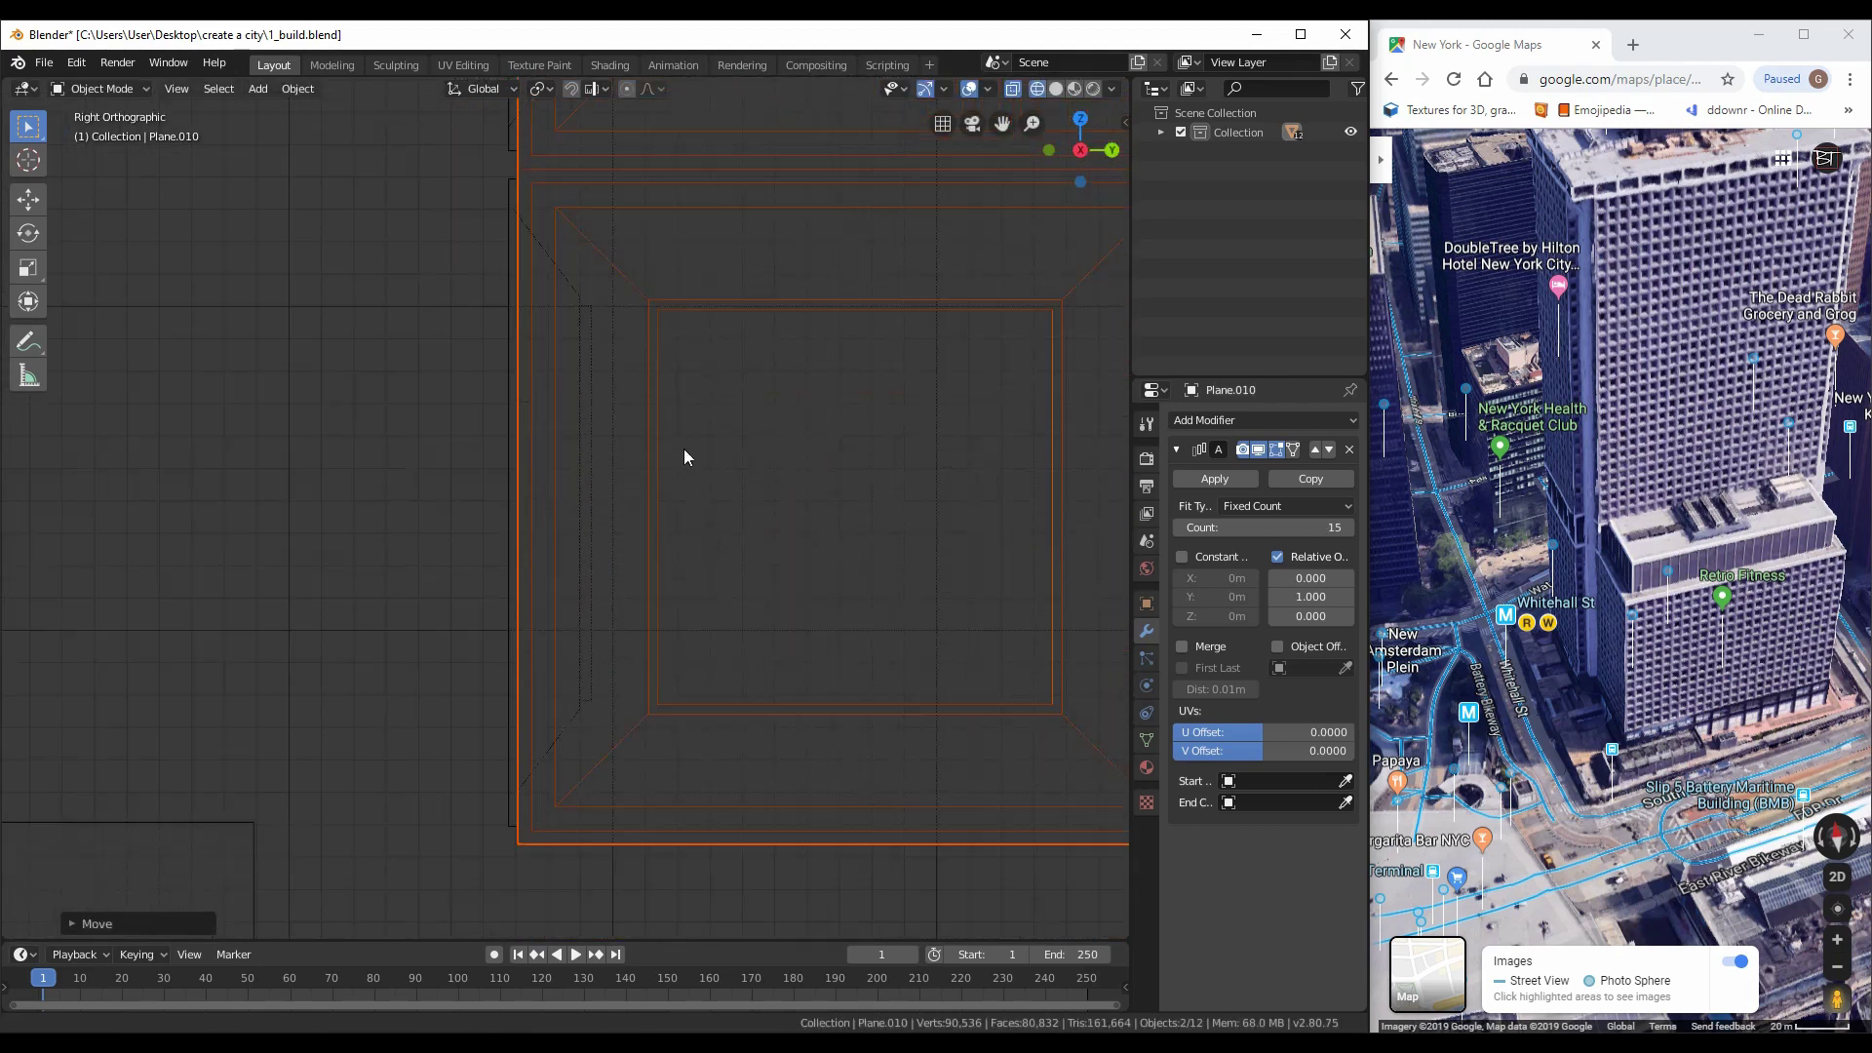
pyautogui.press('g')
pyautogui.press('z')
pyautogui.click(594, 564)
pyautogui.scroll(-5, 833, 536)
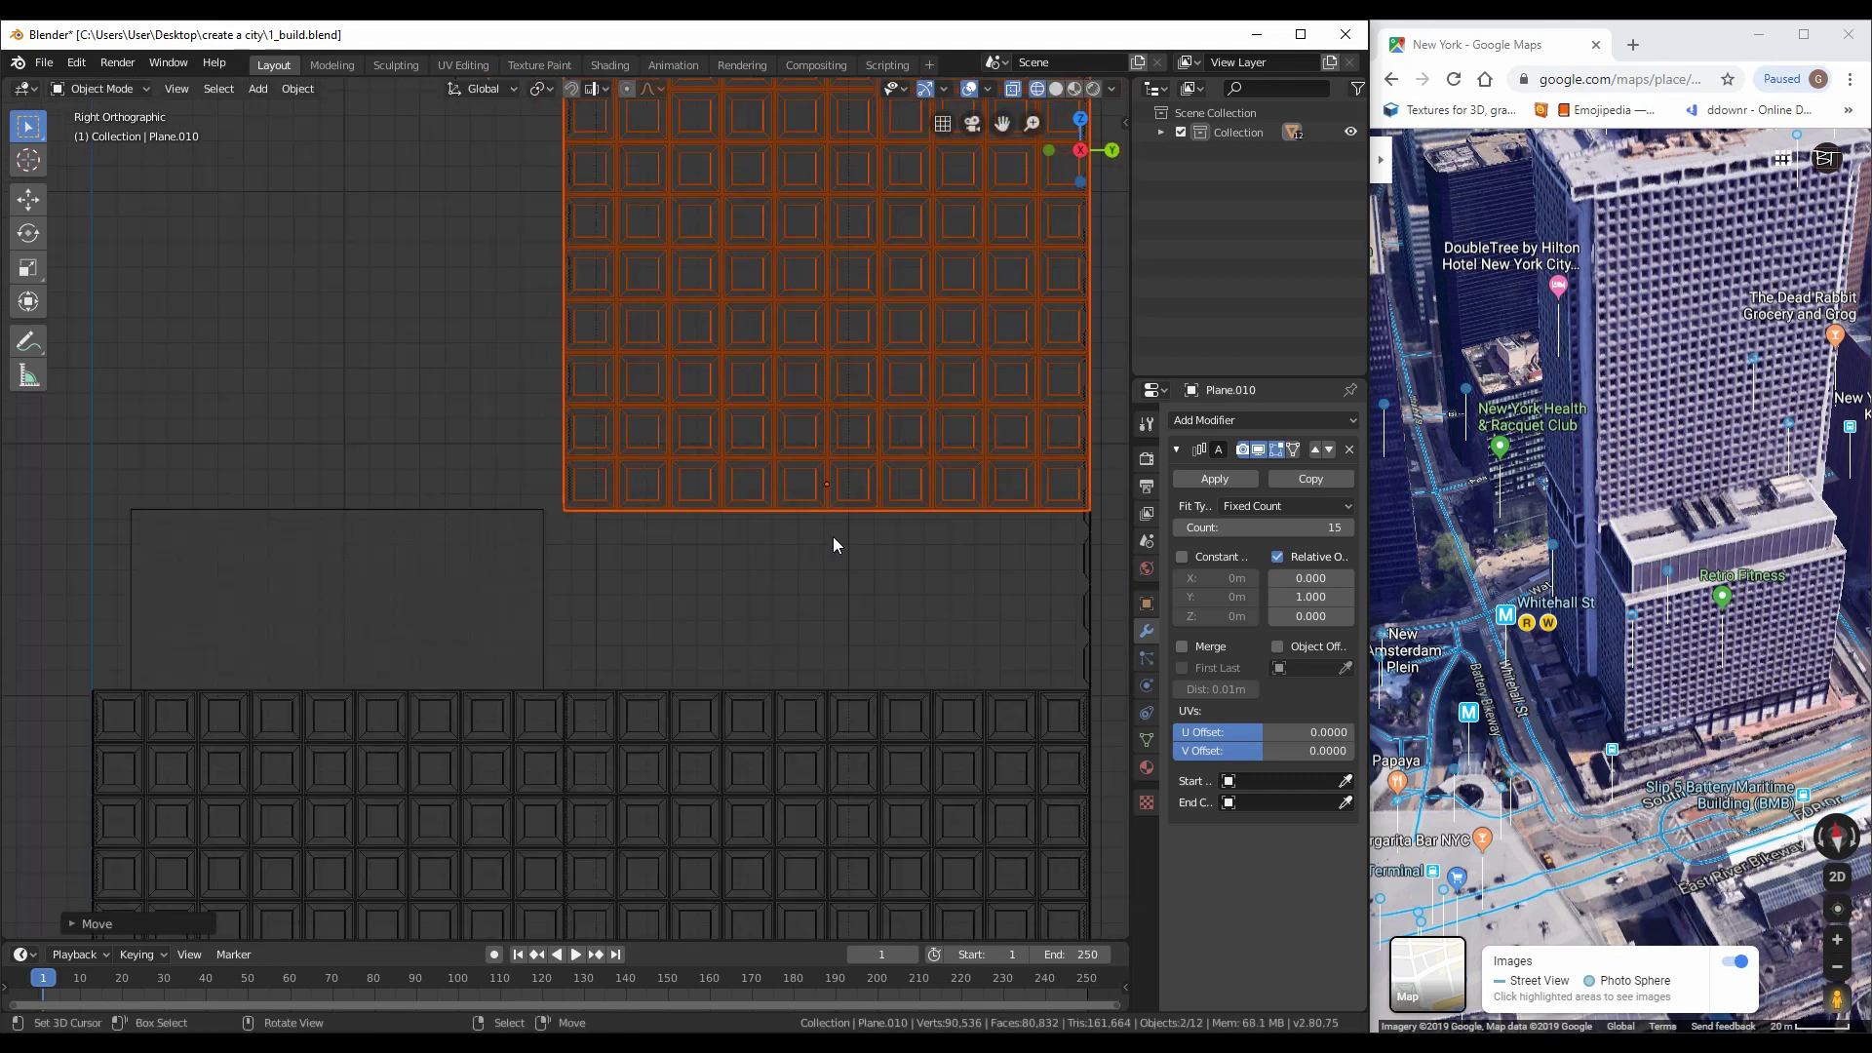
pyautogui.click(1348, 528)
pyautogui.click(919, 575)
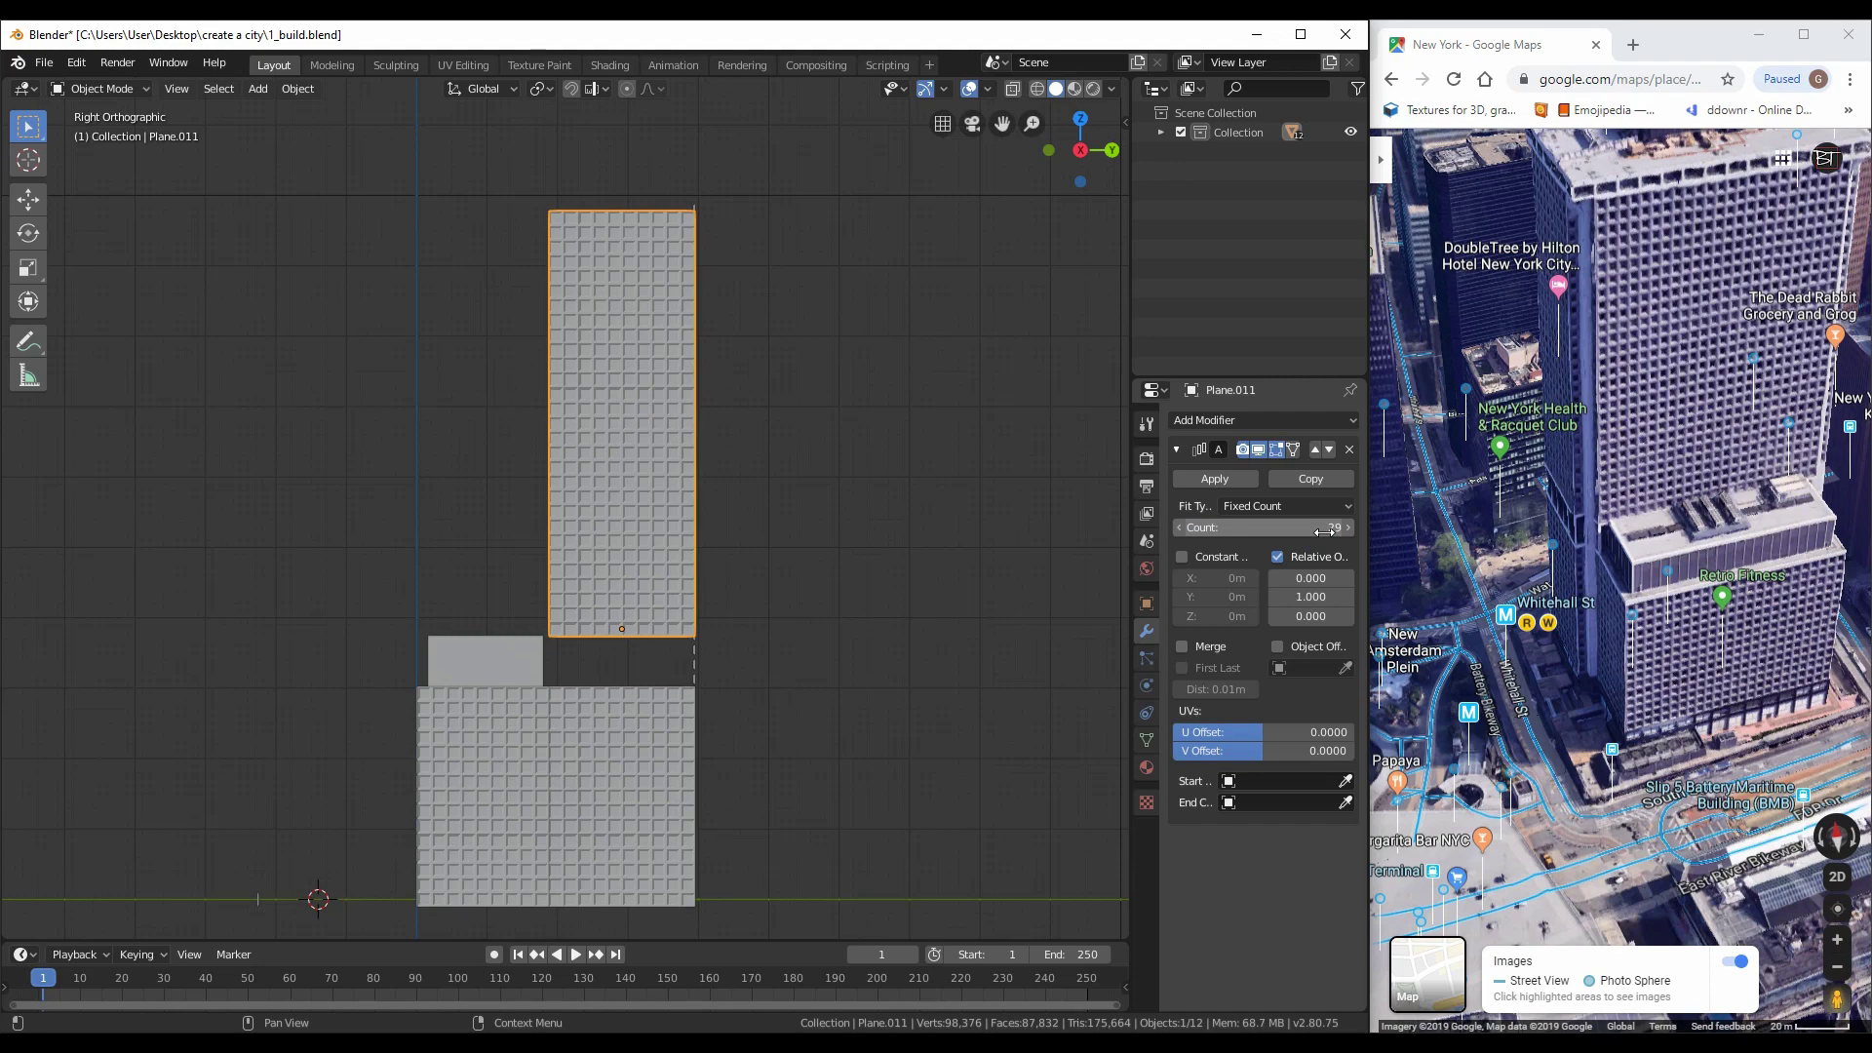
pyautogui.click(1710, 536)
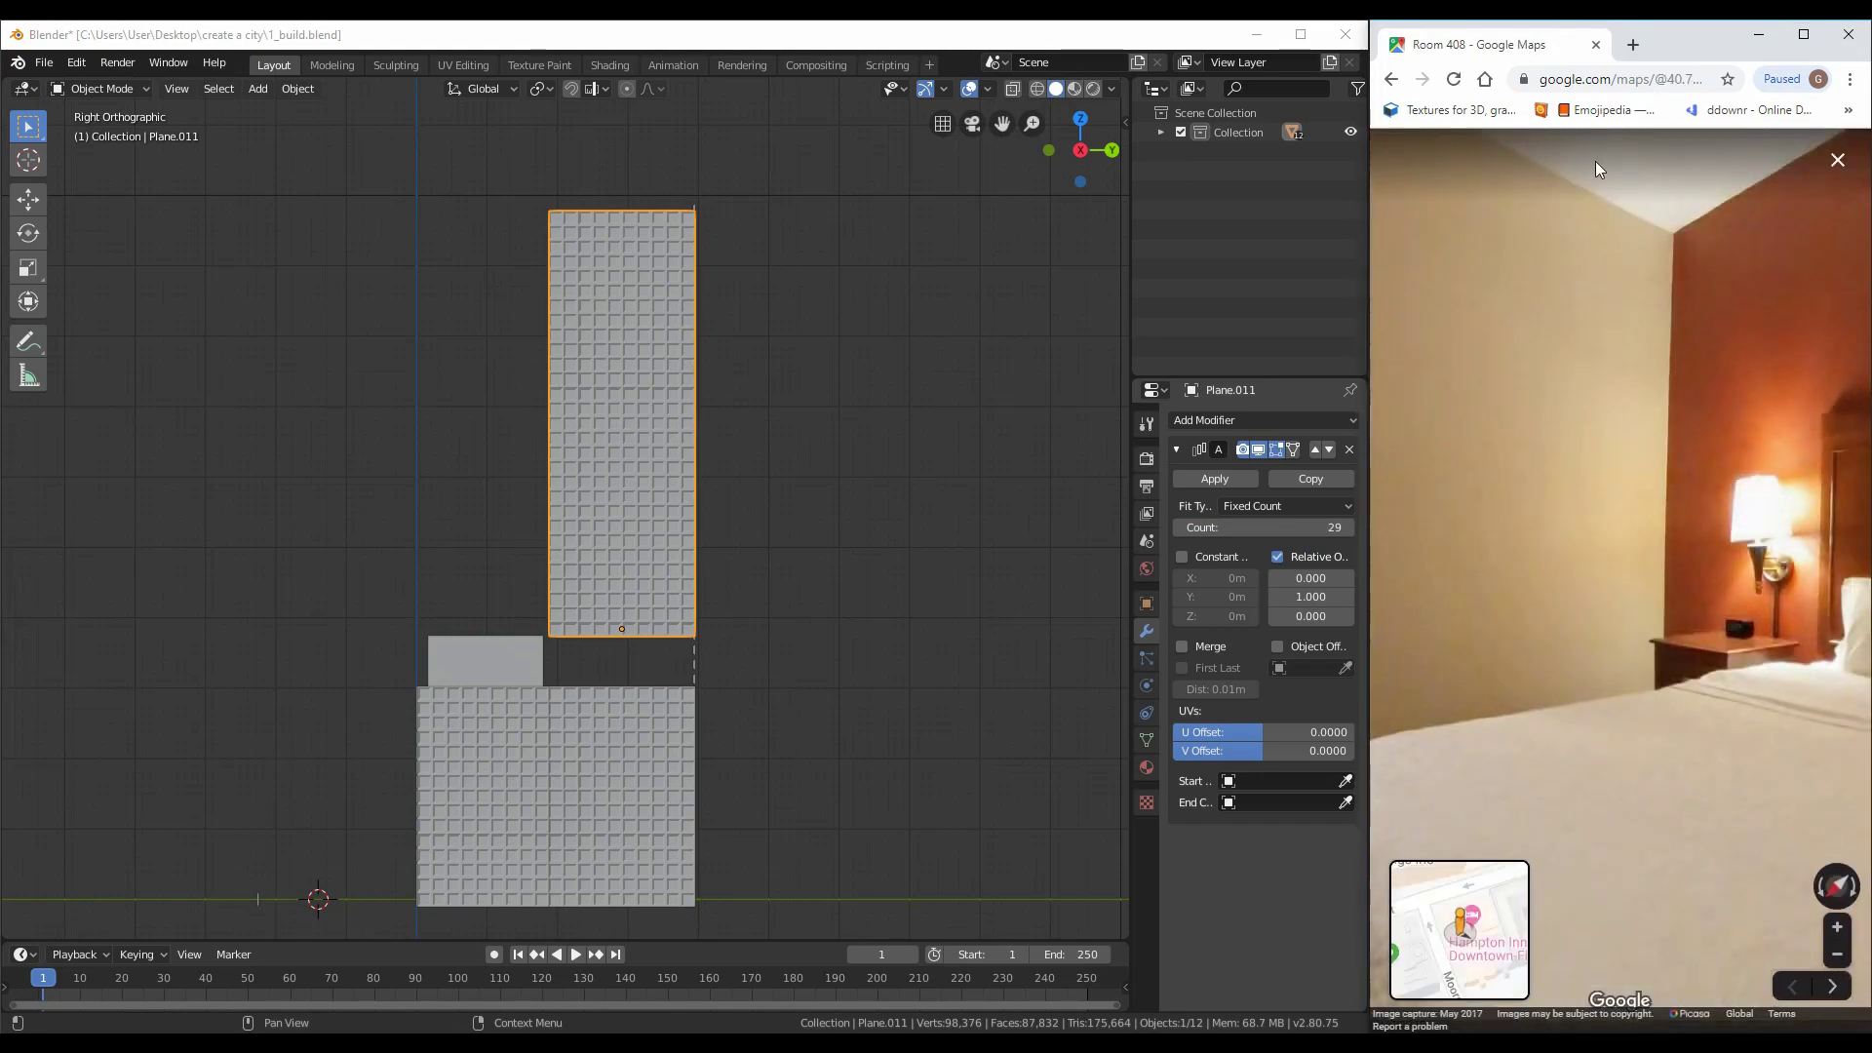
# Leave the photo sphere and rotate and zoom the 3D map onto the towers' window-grid facades
pyautogui.click(1384, 182)
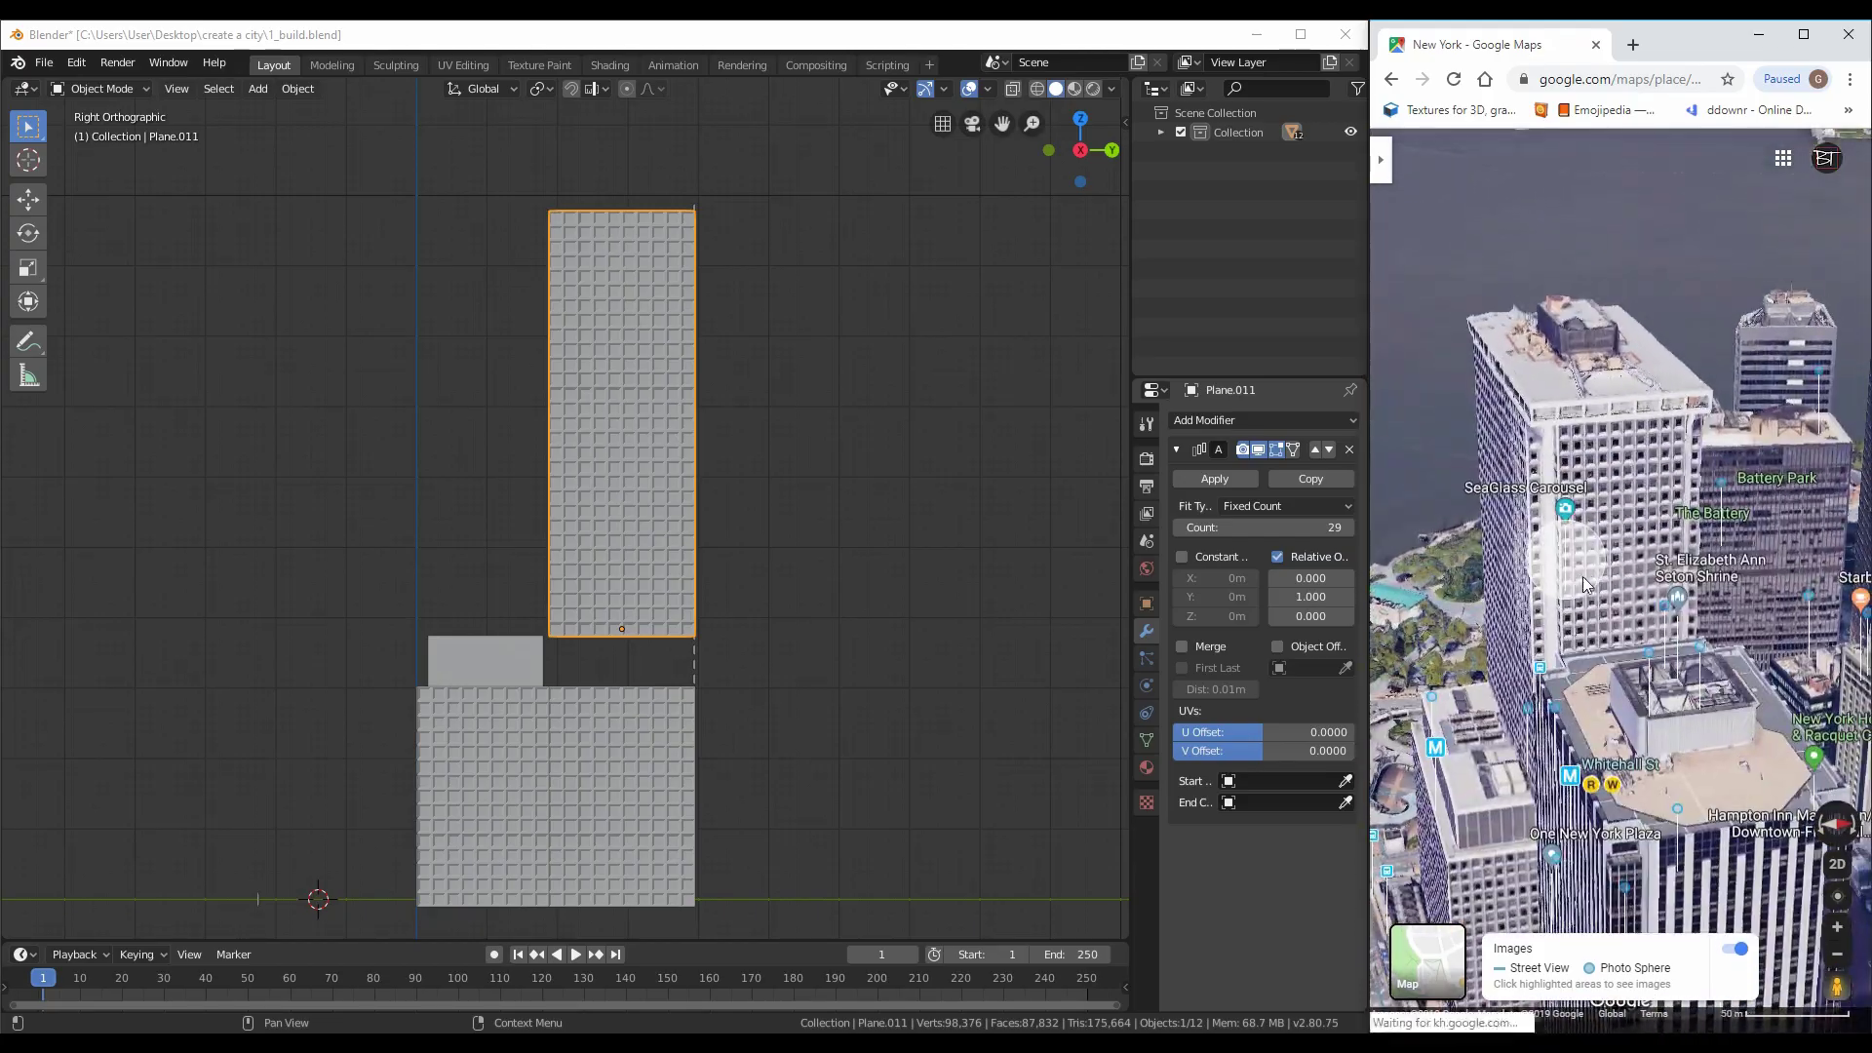
pyautogui.keyDown('ctrl'); pyautogui.moveTo(1670, 609); pyautogui.dragTo(1498, 674); pyautogui.keyUp('ctrl')
pyautogui.scroll(5, 1499, 674)
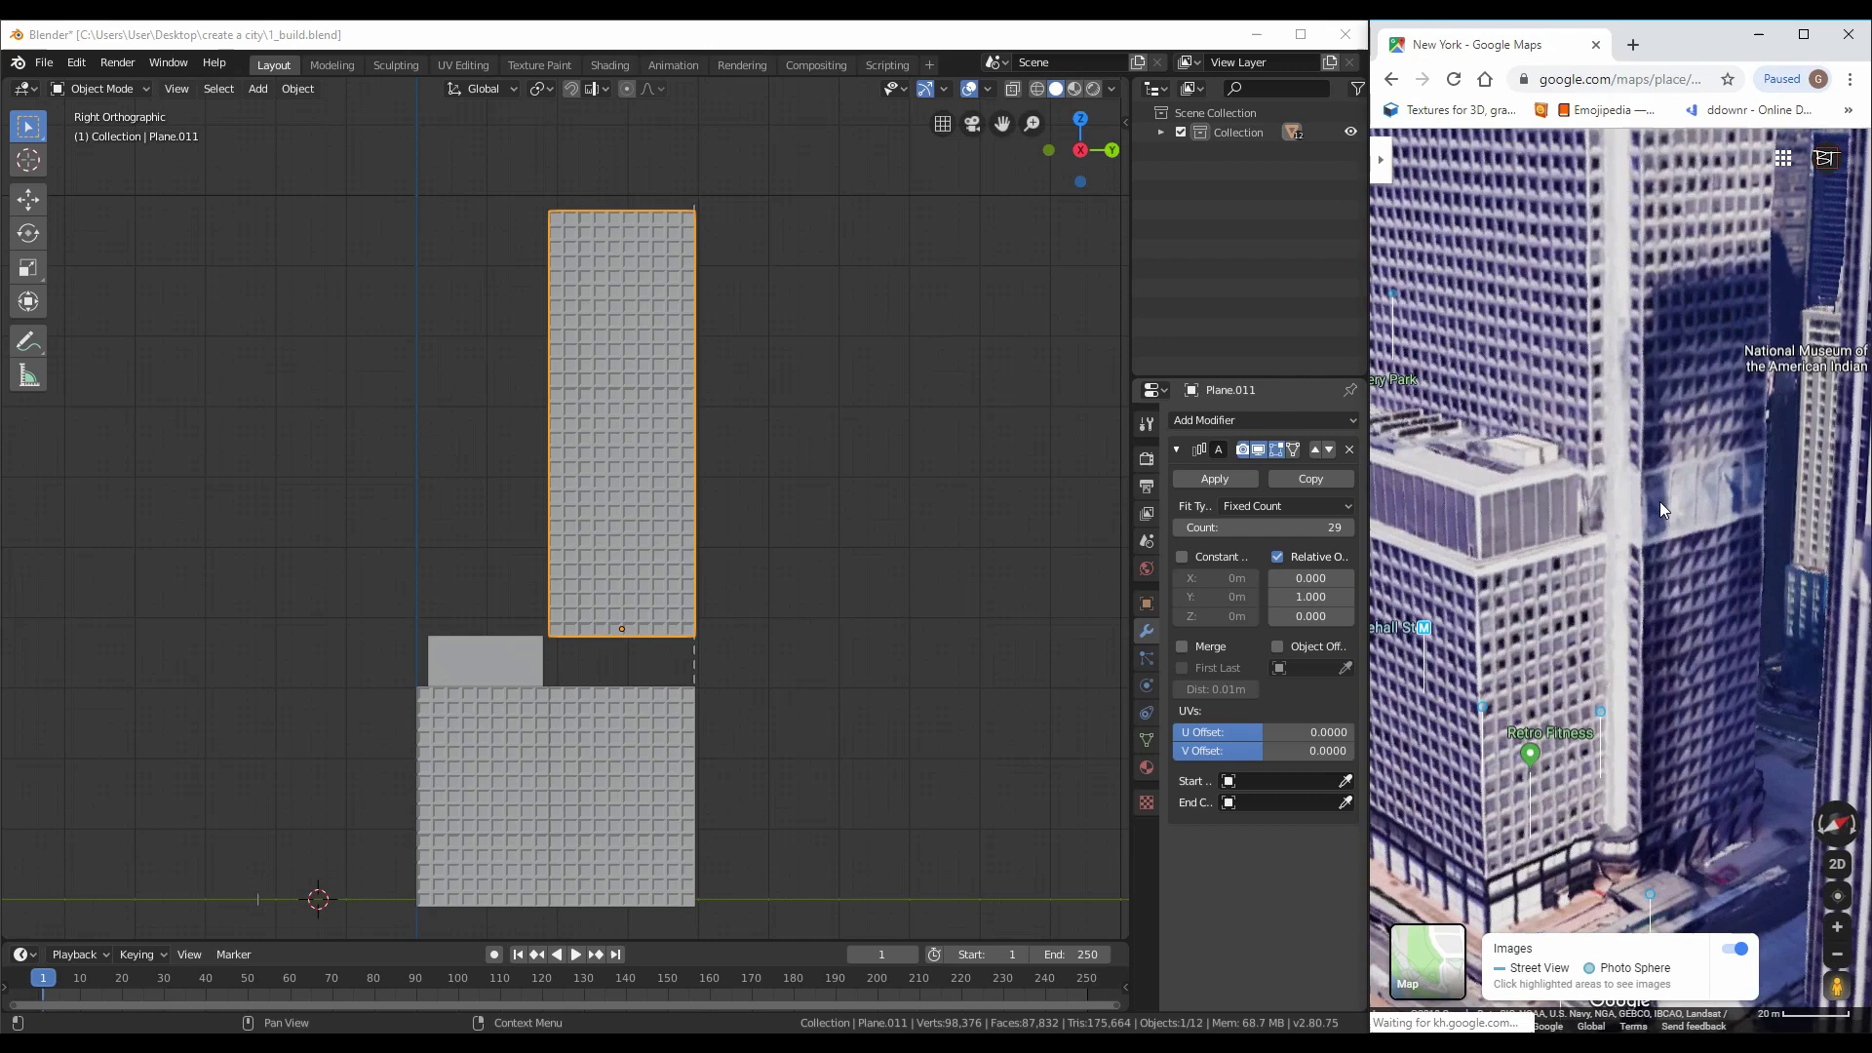
pyautogui.moveTo(1619, 573); pyautogui.dragTo(1588, 616)
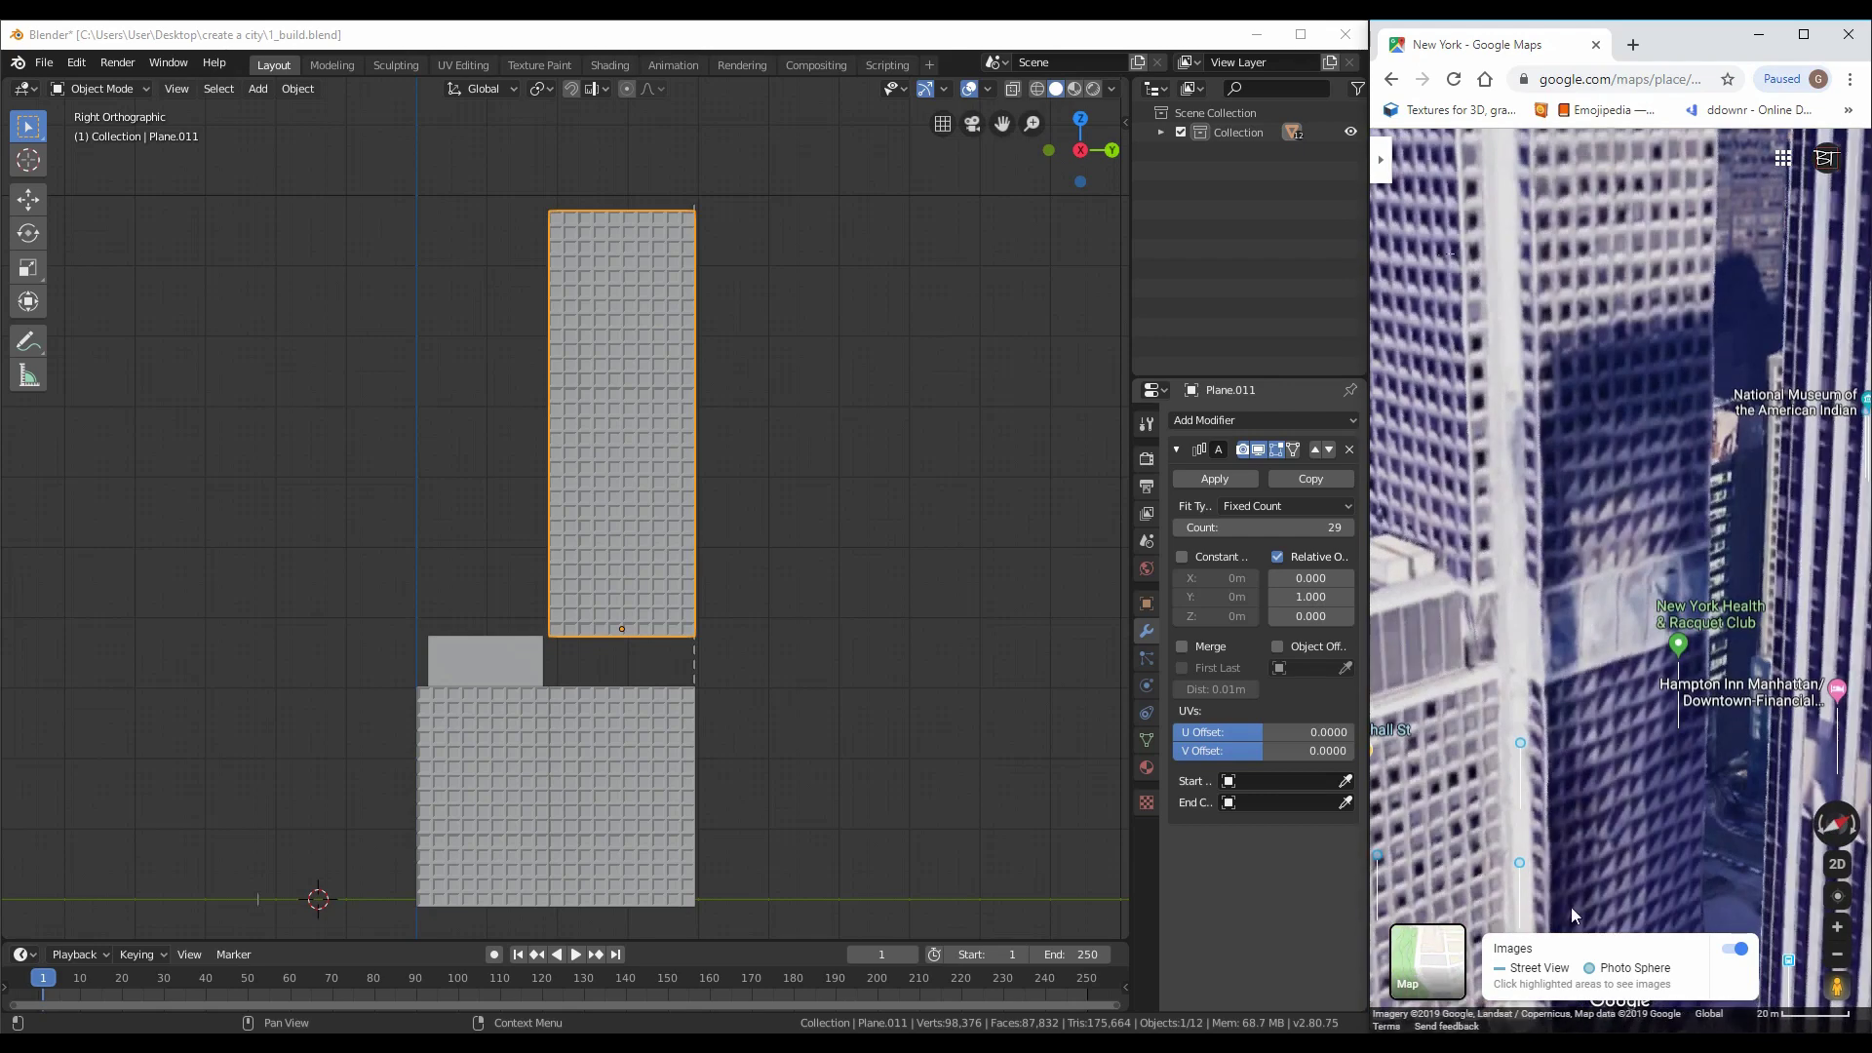
pyautogui.moveTo(1477, 673); pyautogui.dragTo(1507, 652)
pyautogui.scroll(3, 517, 687)
pyautogui.moveTo(517, 687); pyautogui.dragTo(759, 524, button='middle')
pyautogui.press('KP_1')
pyautogui.scroll(-4, 583, 581)
# Add a cube at the building's corner in a top-down wireframe view
pyautogui.scroll(5, 488, 515)
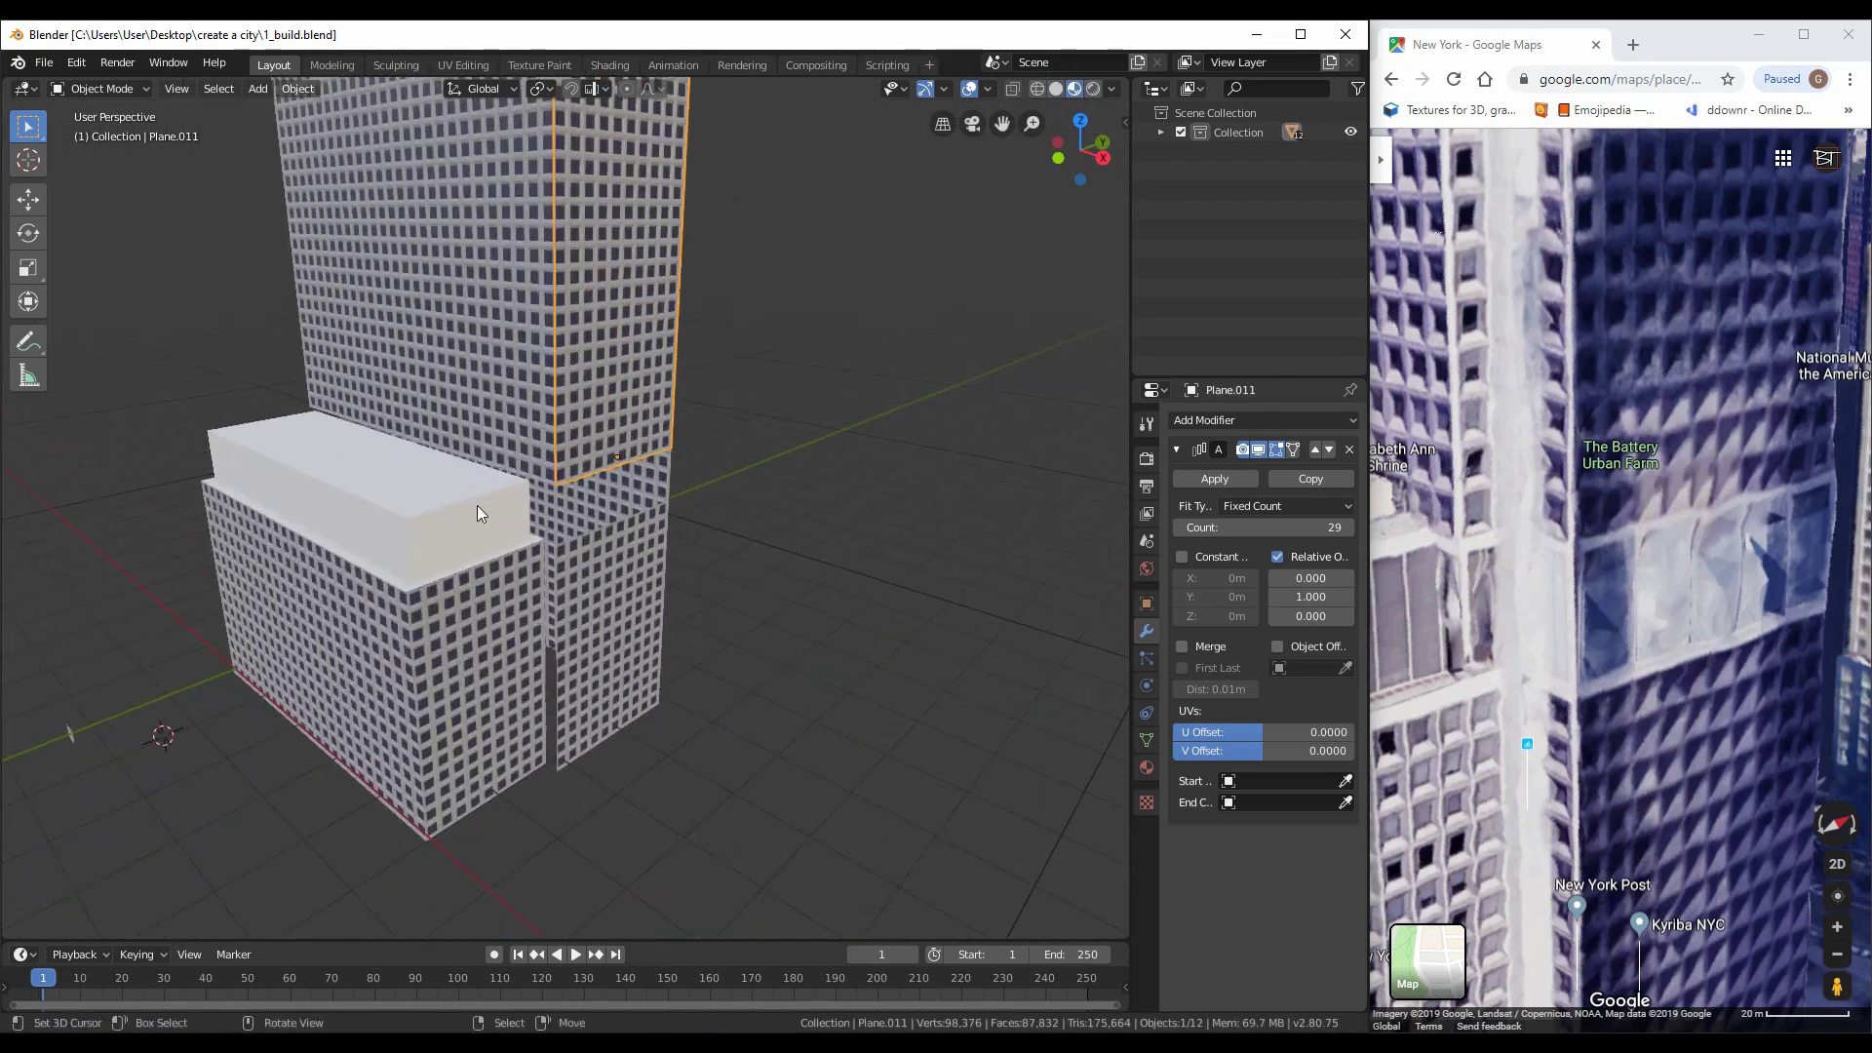
pyautogui.press('KP_7')
pyautogui.press('z')
pyautogui.click(391, 490)
pyautogui.scroll(4, 599, 552)
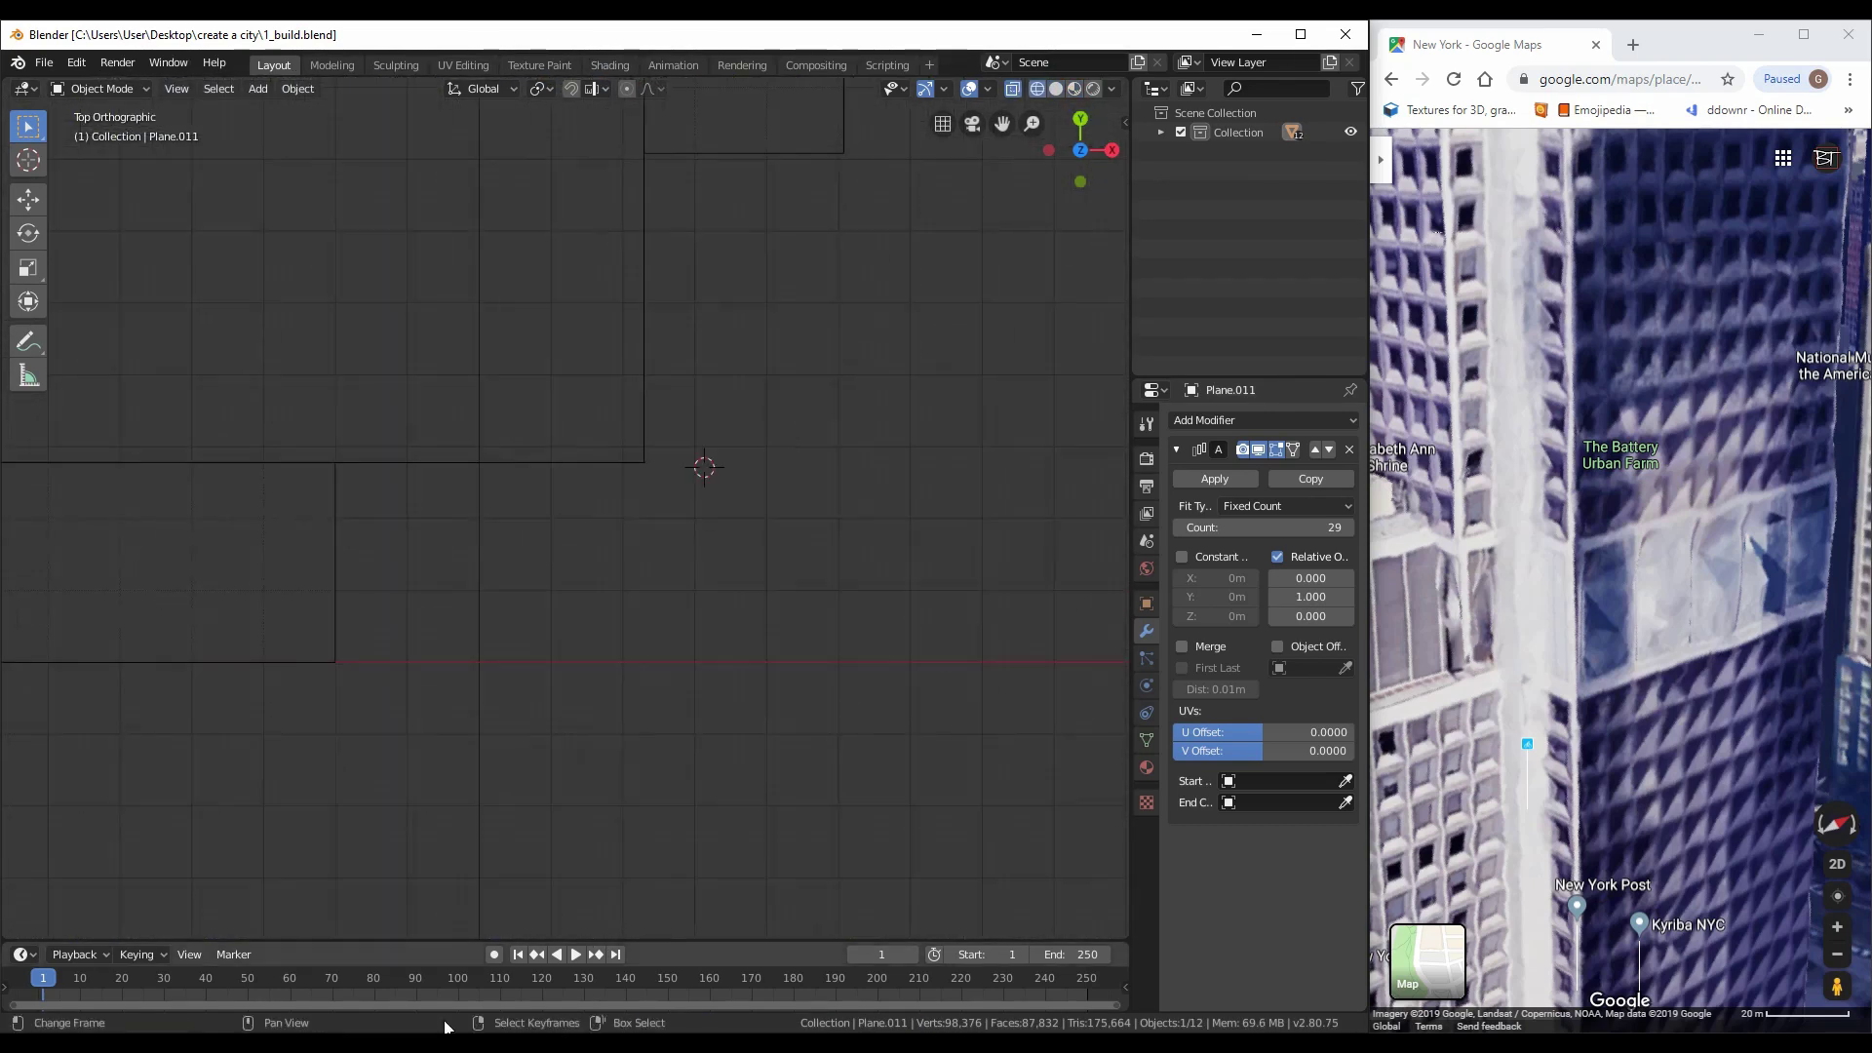
pyautogui.hotkey('shift', 'a')
pyautogui.click(707, 482)
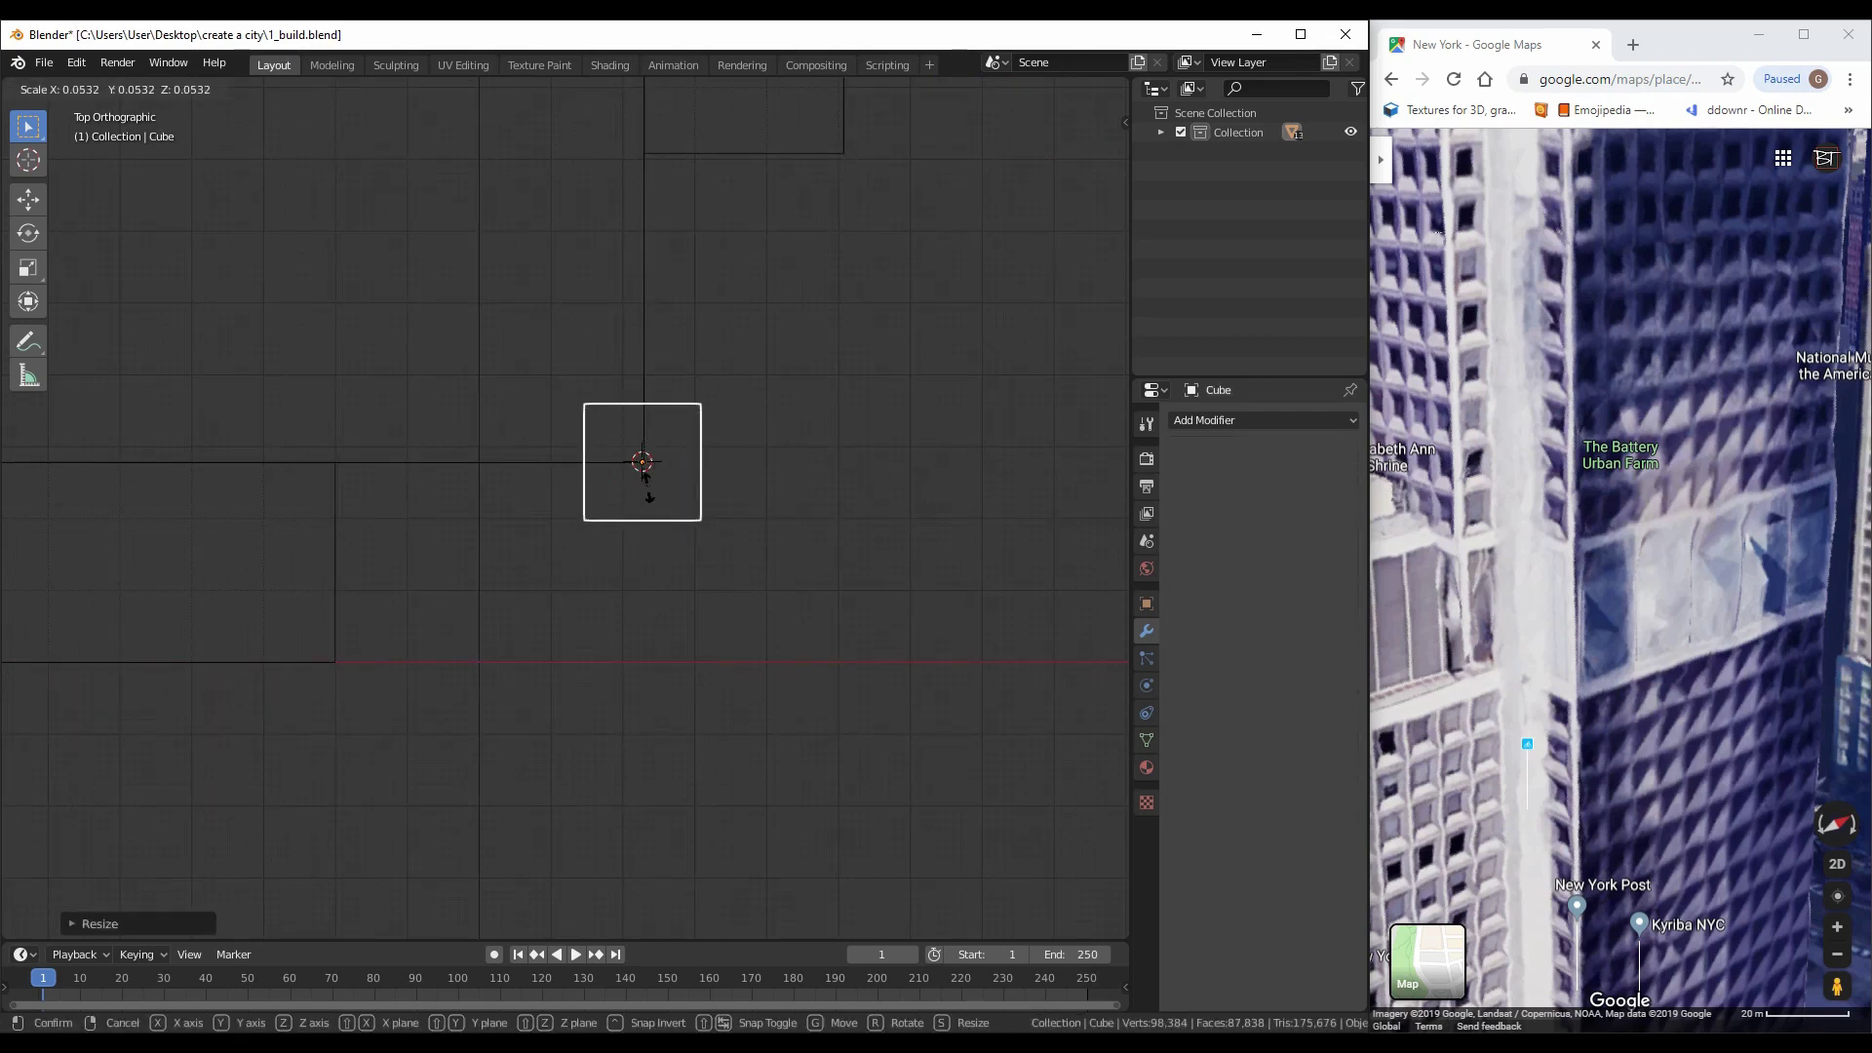
pyautogui.click(739, 525)
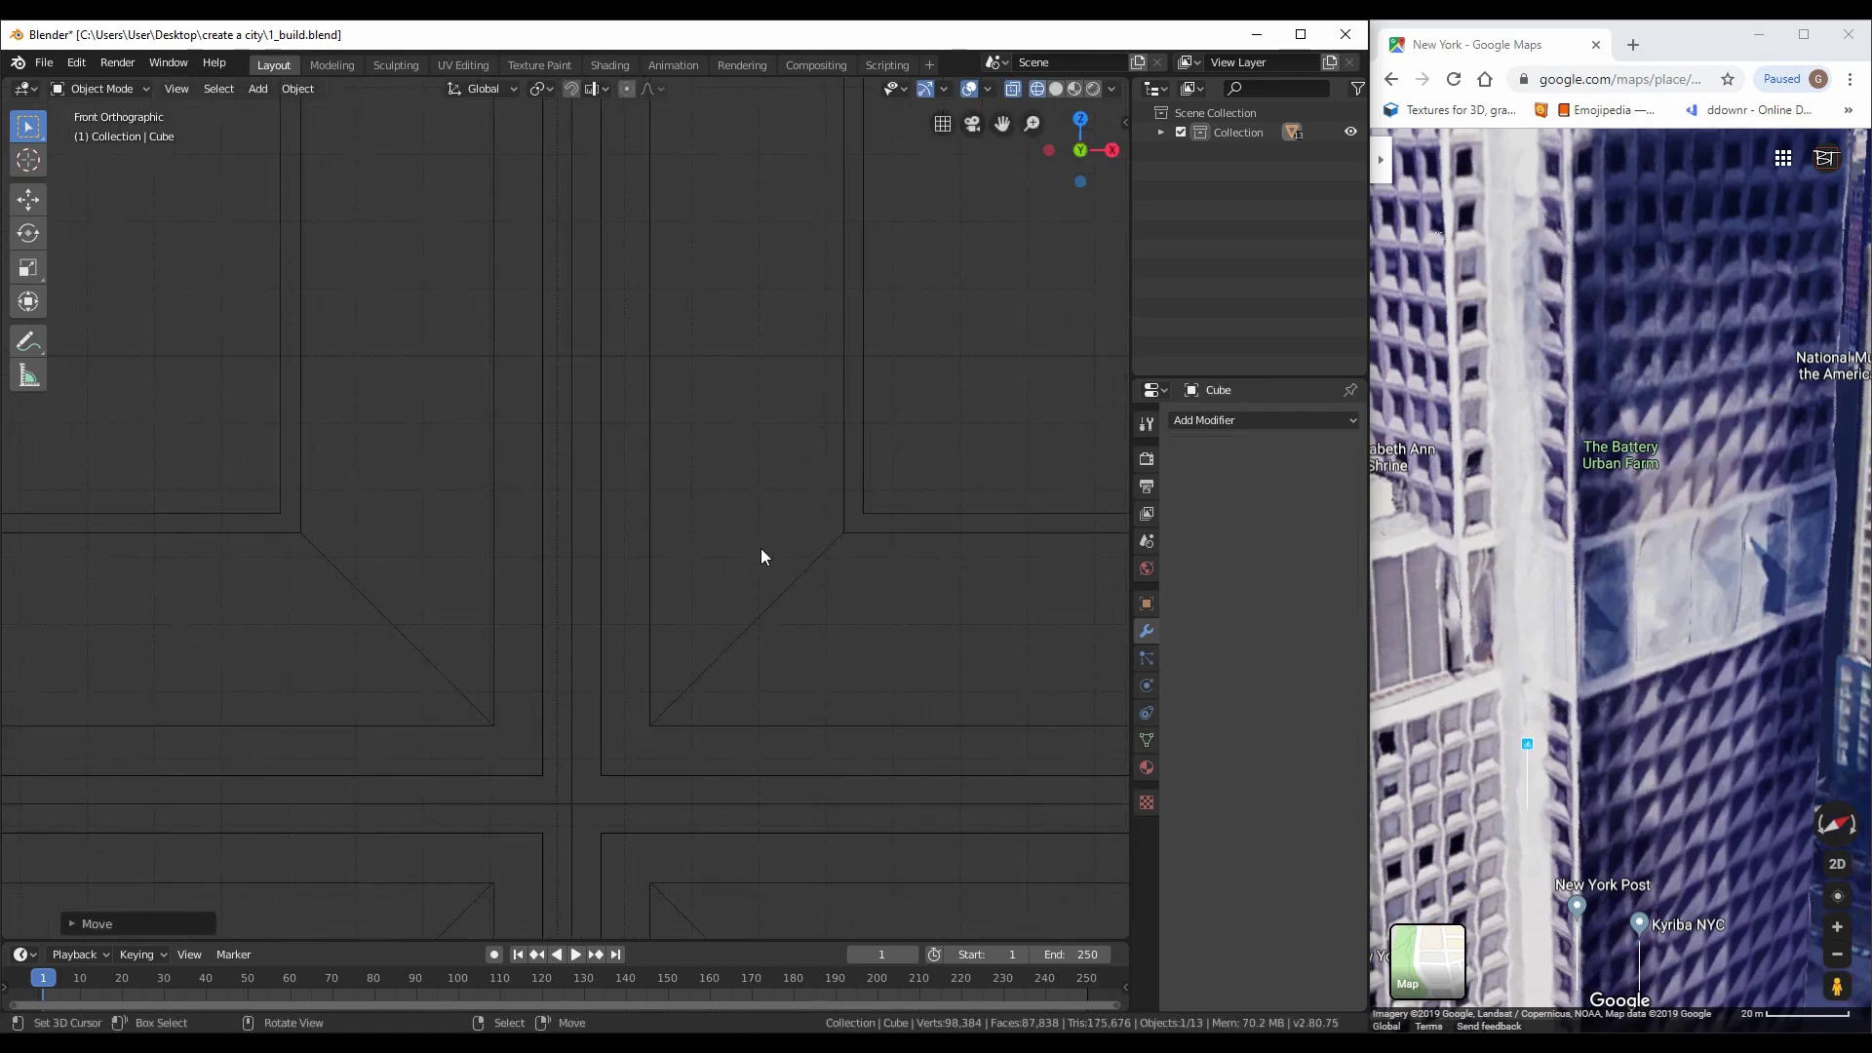
# Scale the new cube down to a small block at the building corner
pyautogui.press('KP_1')
pyautogui.click(781, 453)
pyautogui.hotkey('shift', 'z')
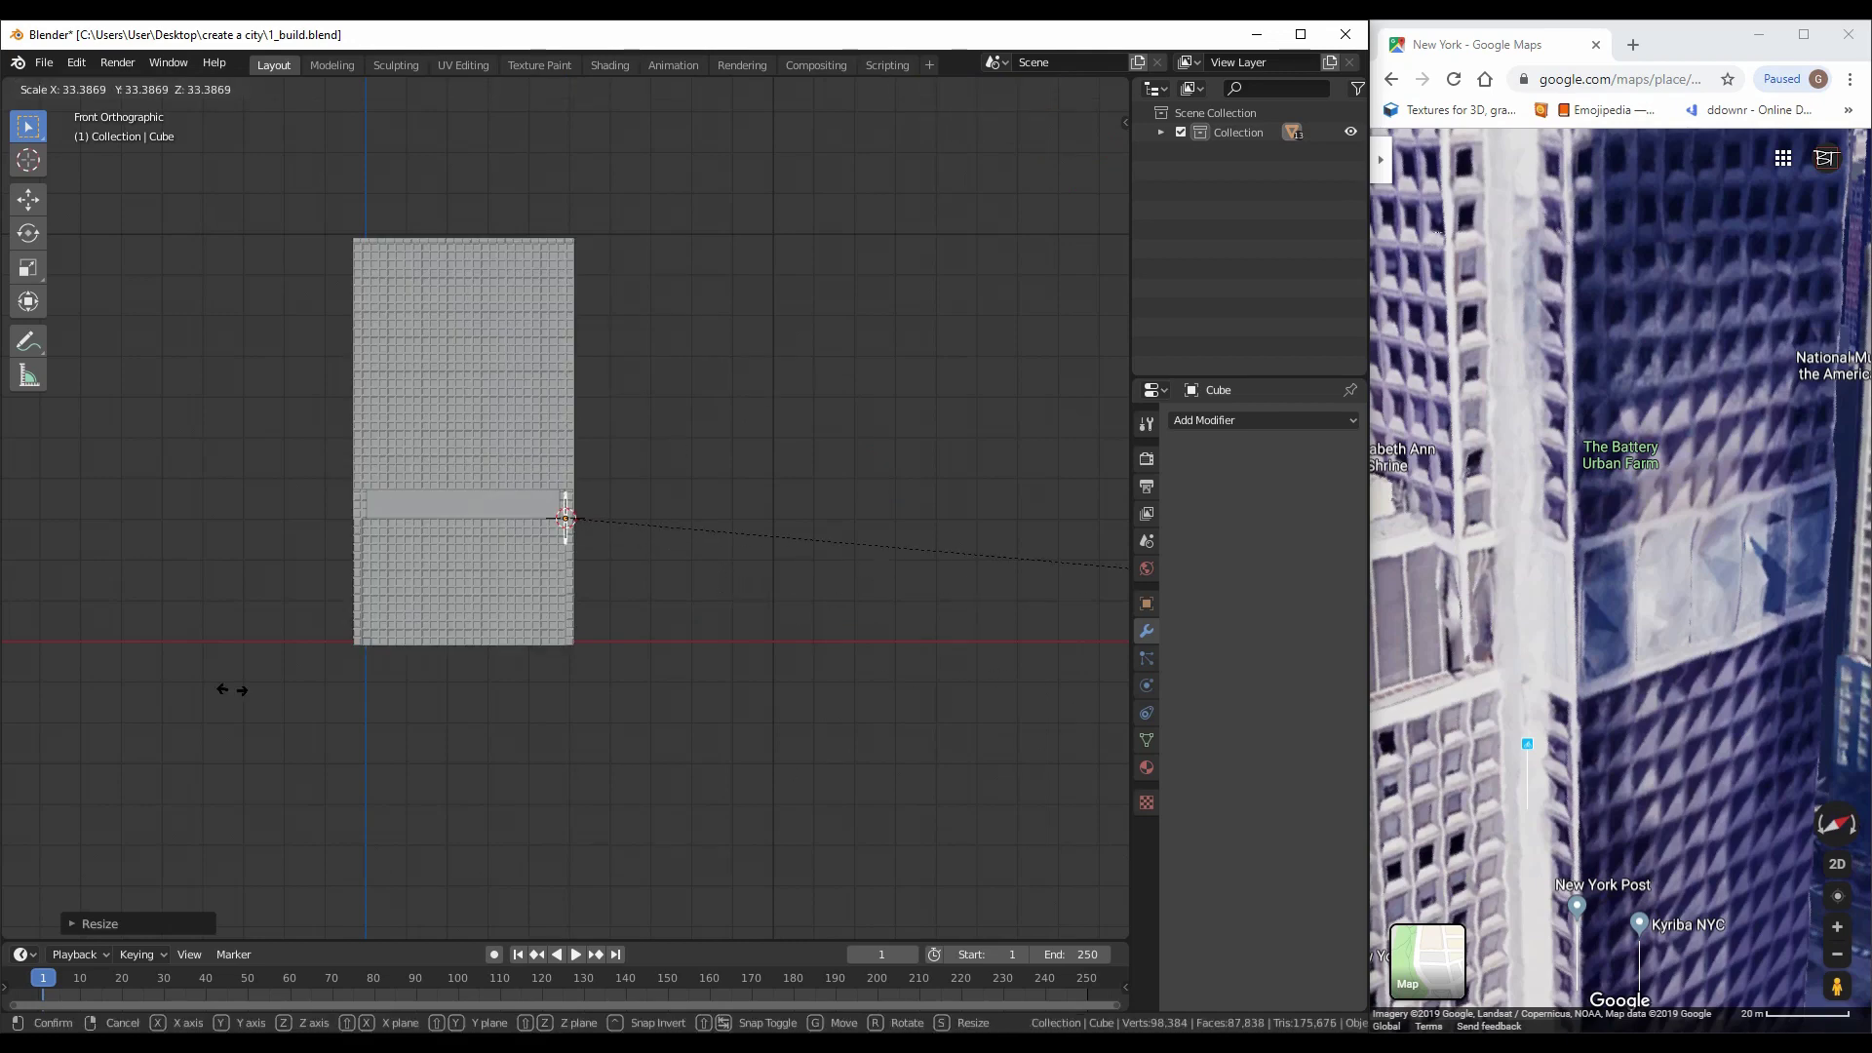
pyautogui.scroll(8, 486, 575)
pyautogui.press('Escape')
pyautogui.scroll(-8, 614, 587)
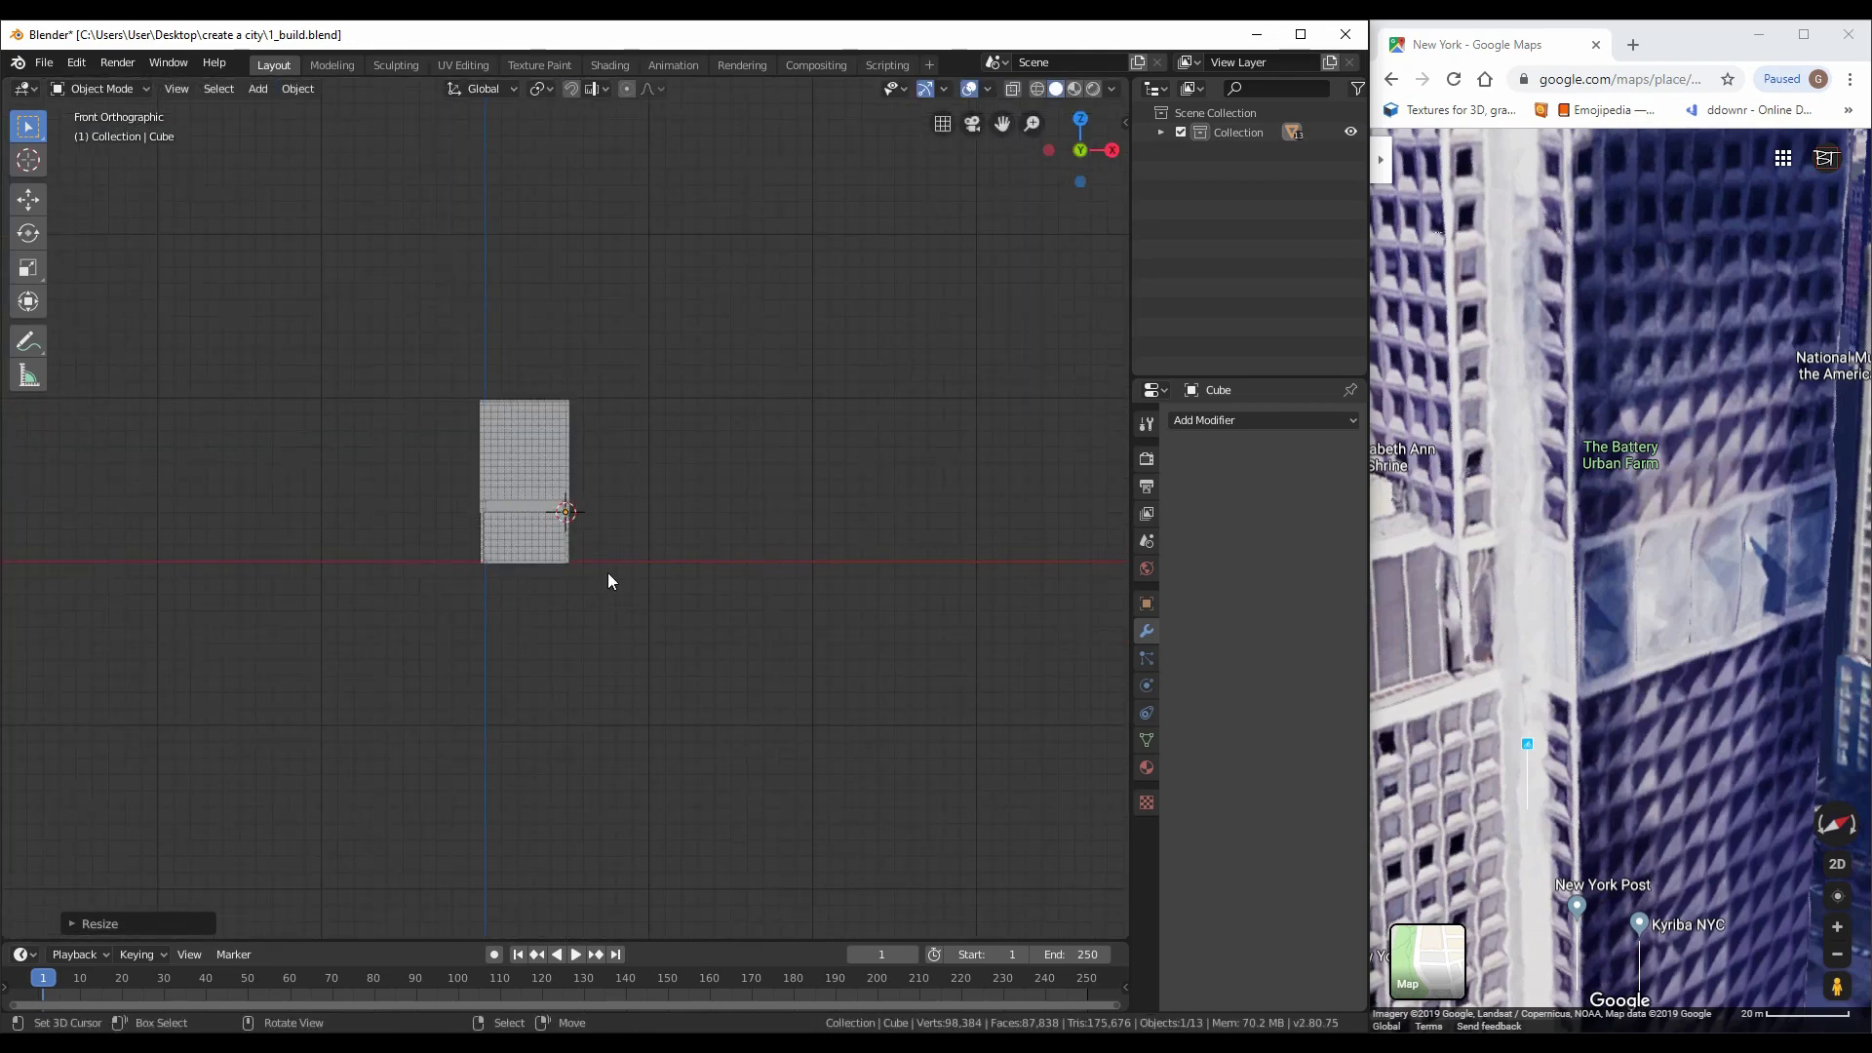
pyautogui.moveTo(607, 571); pyautogui.dragTo(447, 600, button='middle')
pyautogui.scroll(4, 593, 612)
pyautogui.scroll(6, 610, 688)
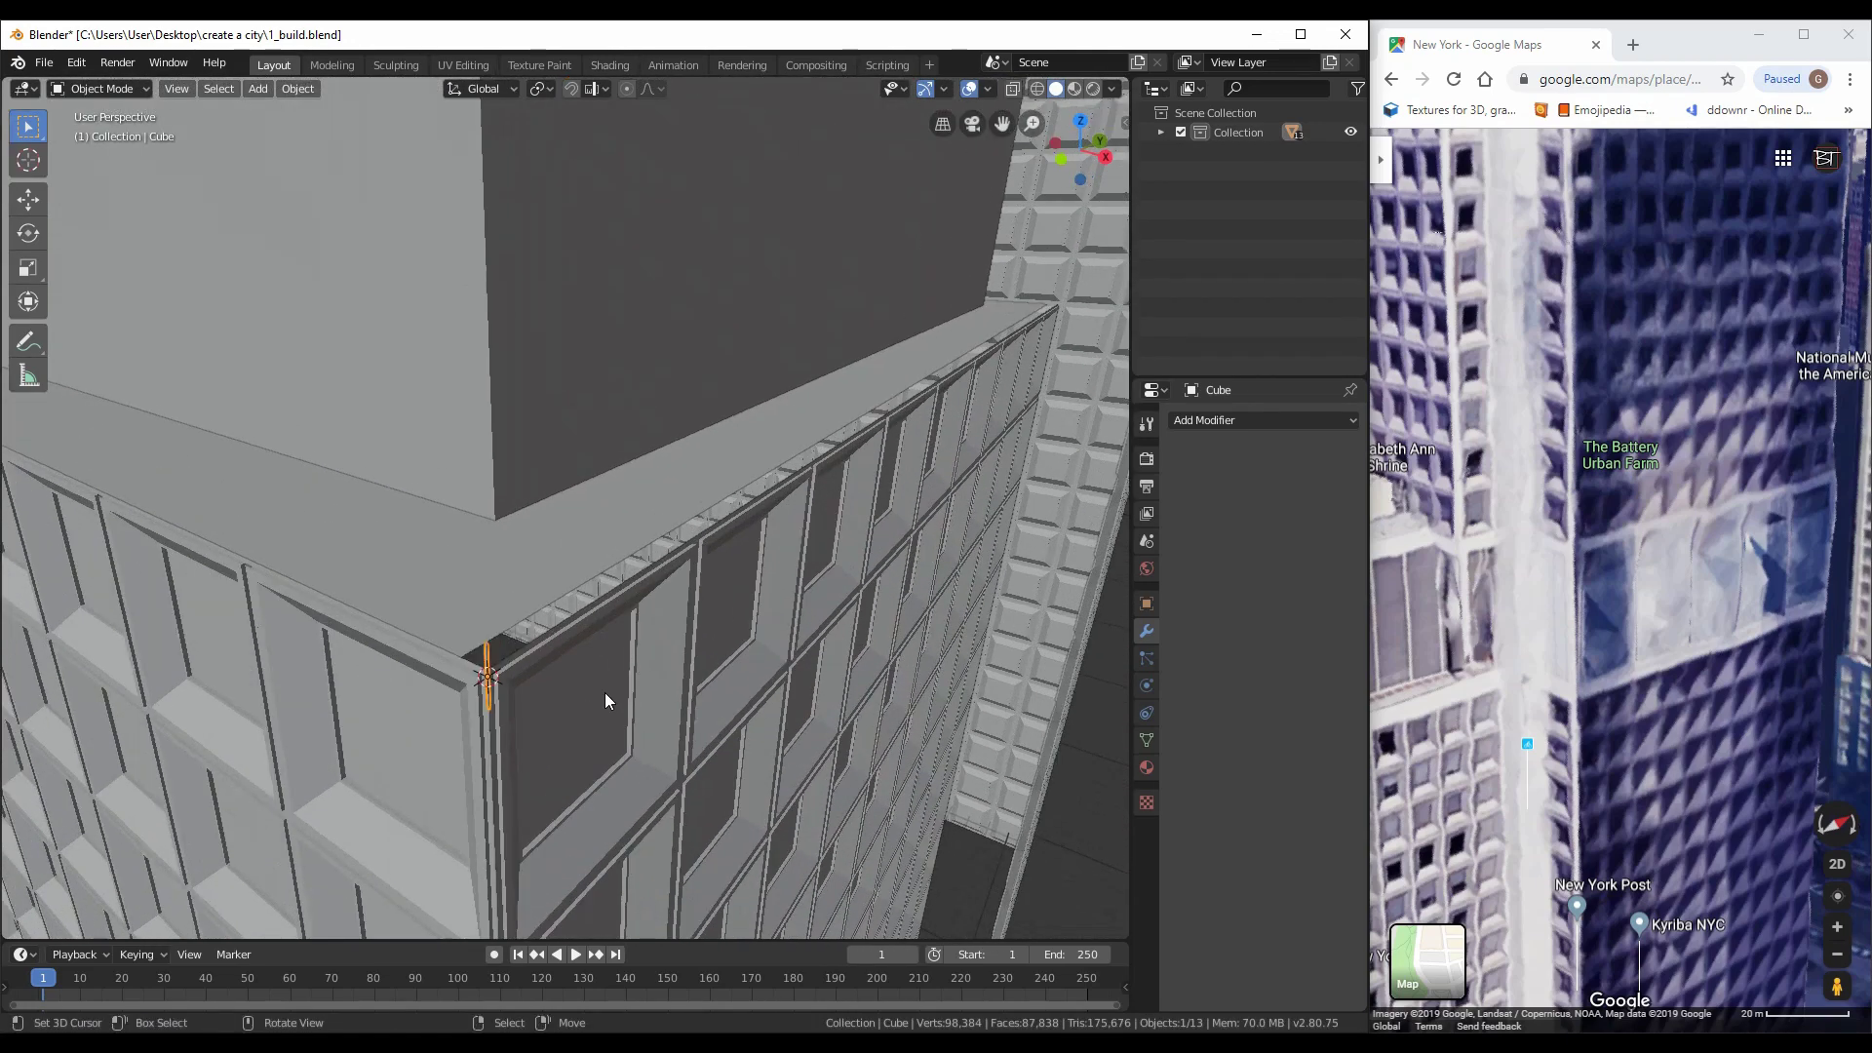
pyautogui.moveTo(604, 693); pyautogui.dragTo(795, 632, button='middle')
# Thin the cube, stretch it tall along Z into a pillar, and set its height
pyautogui.press('s')
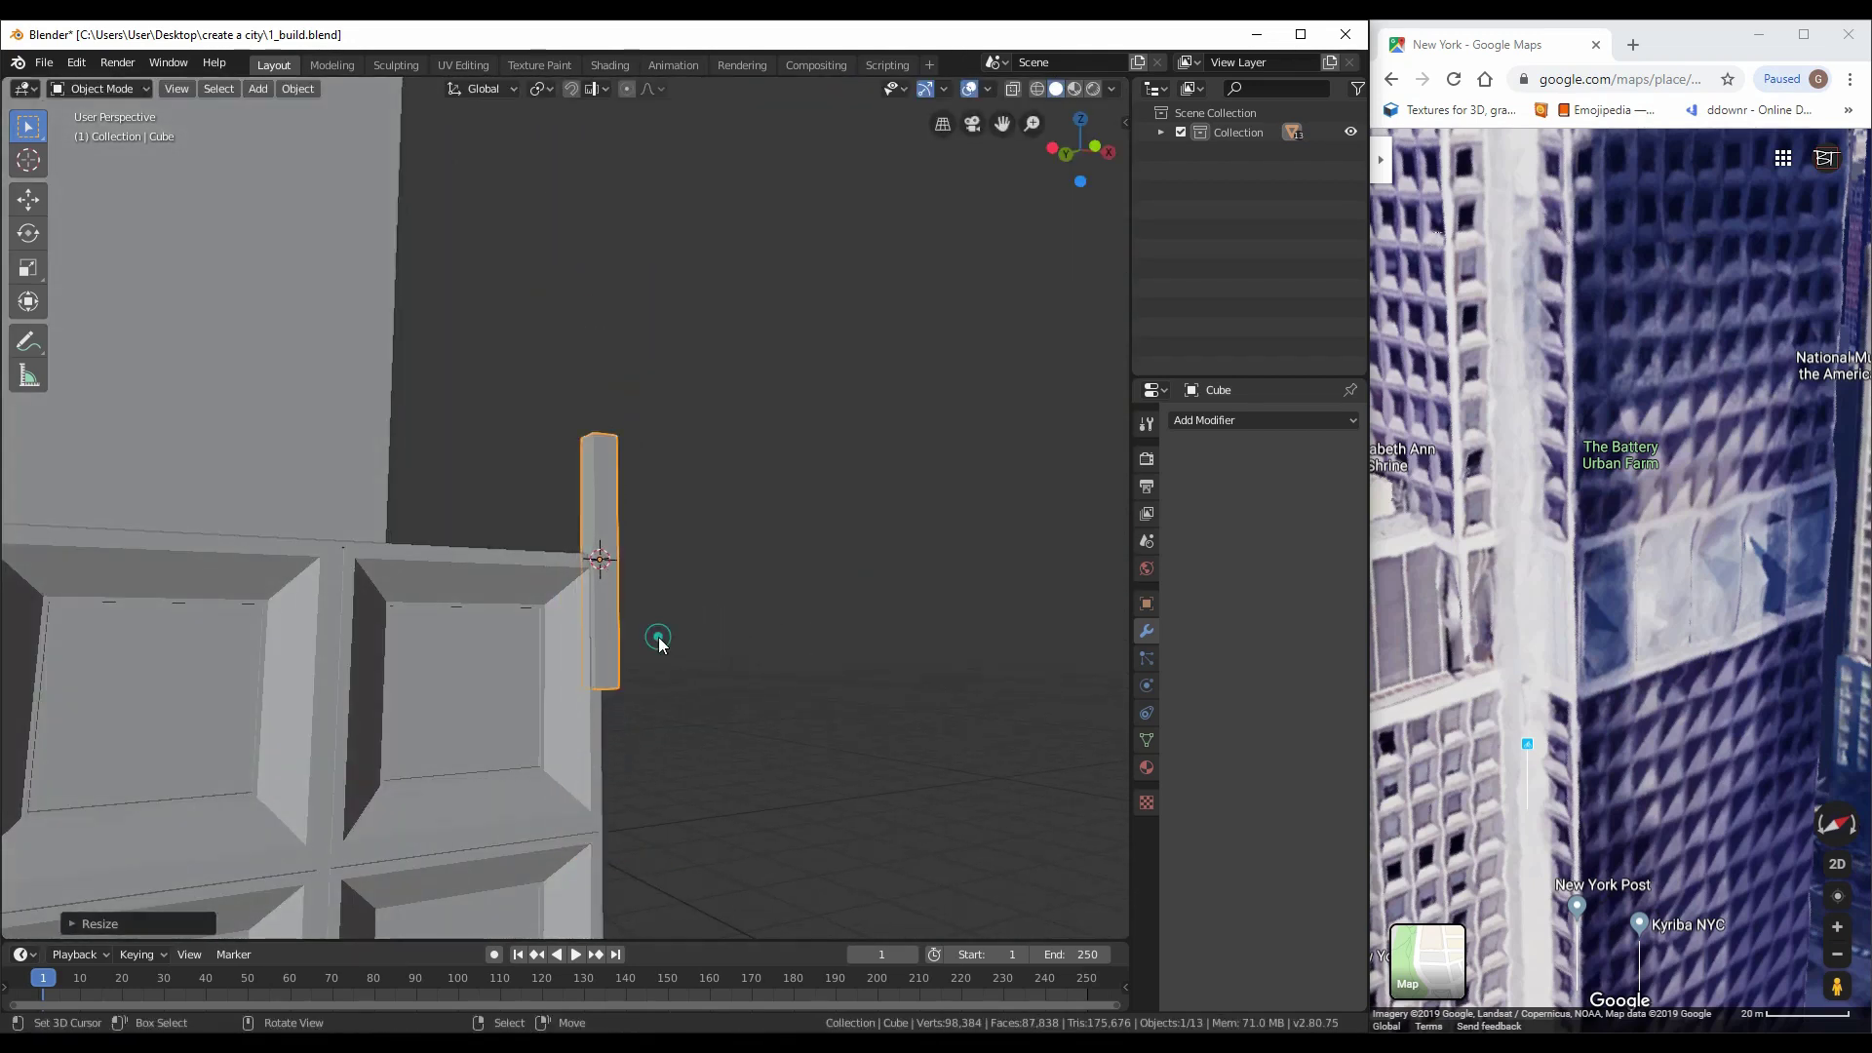
pyautogui.moveTo(658, 636); pyautogui.dragTo(536, 665, button='middle')
pyautogui.press('KP_1')
pyautogui.scroll(2, 573, 600)
pyautogui.press('s')
pyautogui.press('z')
pyautogui.click(405, 710)
pyautogui.moveTo(405, 711); pyautogui.dragTo(708, 486, button='middle')
pyautogui.press('g')
pyautogui.click(710, 532)
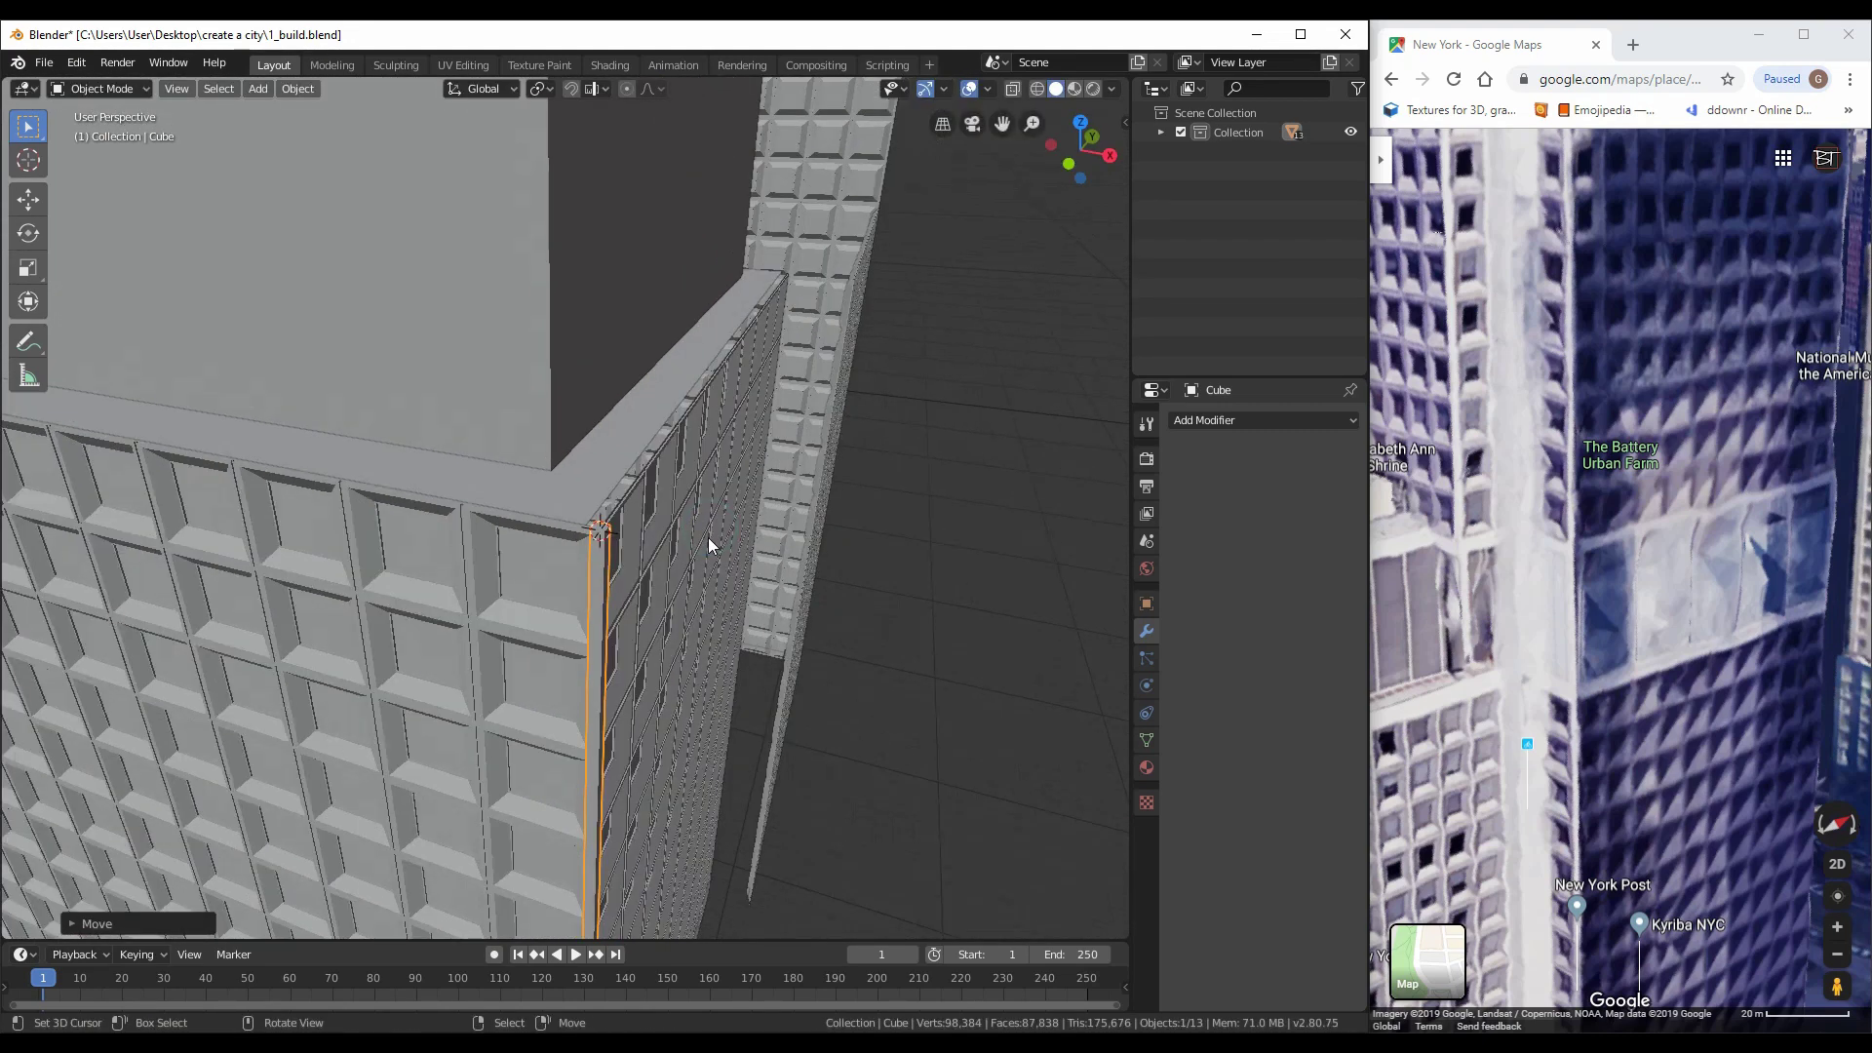
pyautogui.press('KP_7')
pyautogui.scroll(-1, 977, 480)
# Move the Cube.001 pillar copy along X to the lower block's other corner
pyautogui.click(525, 514)
pyautogui.scroll(6, 429, 495)
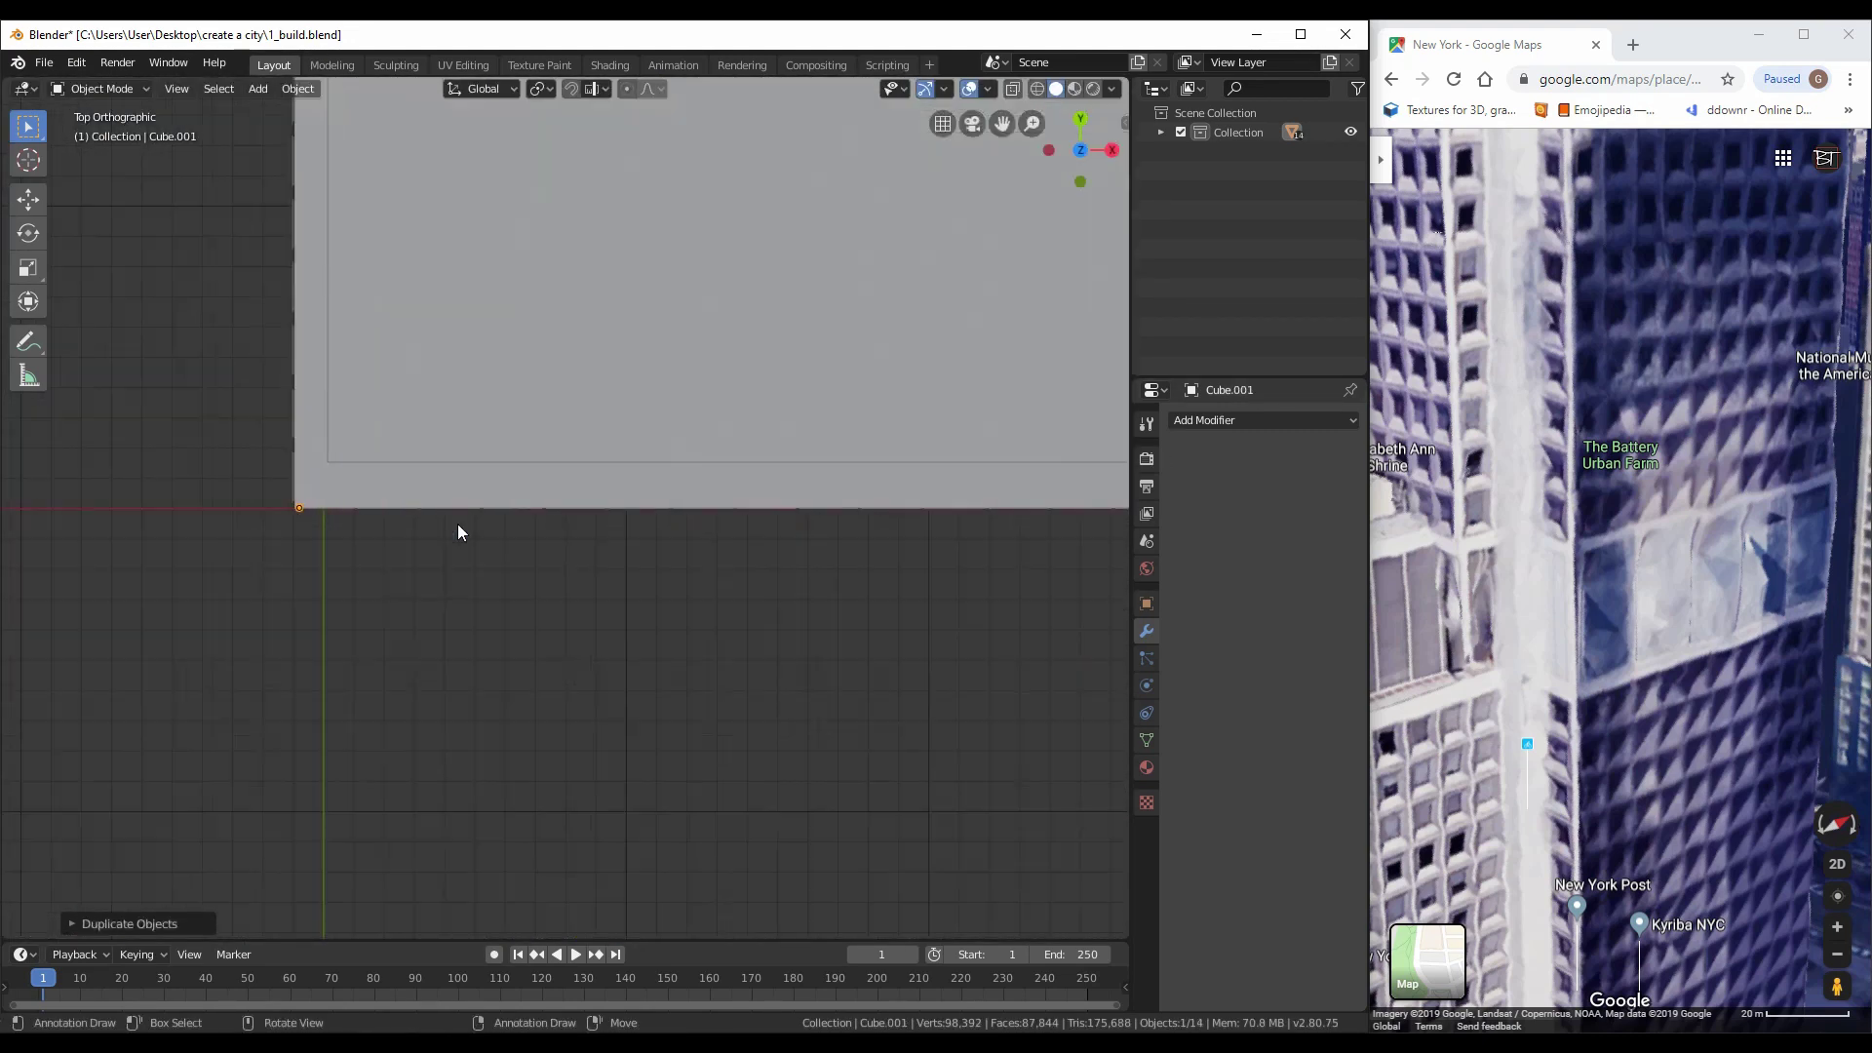
pyautogui.press('g')
pyautogui.press('x')
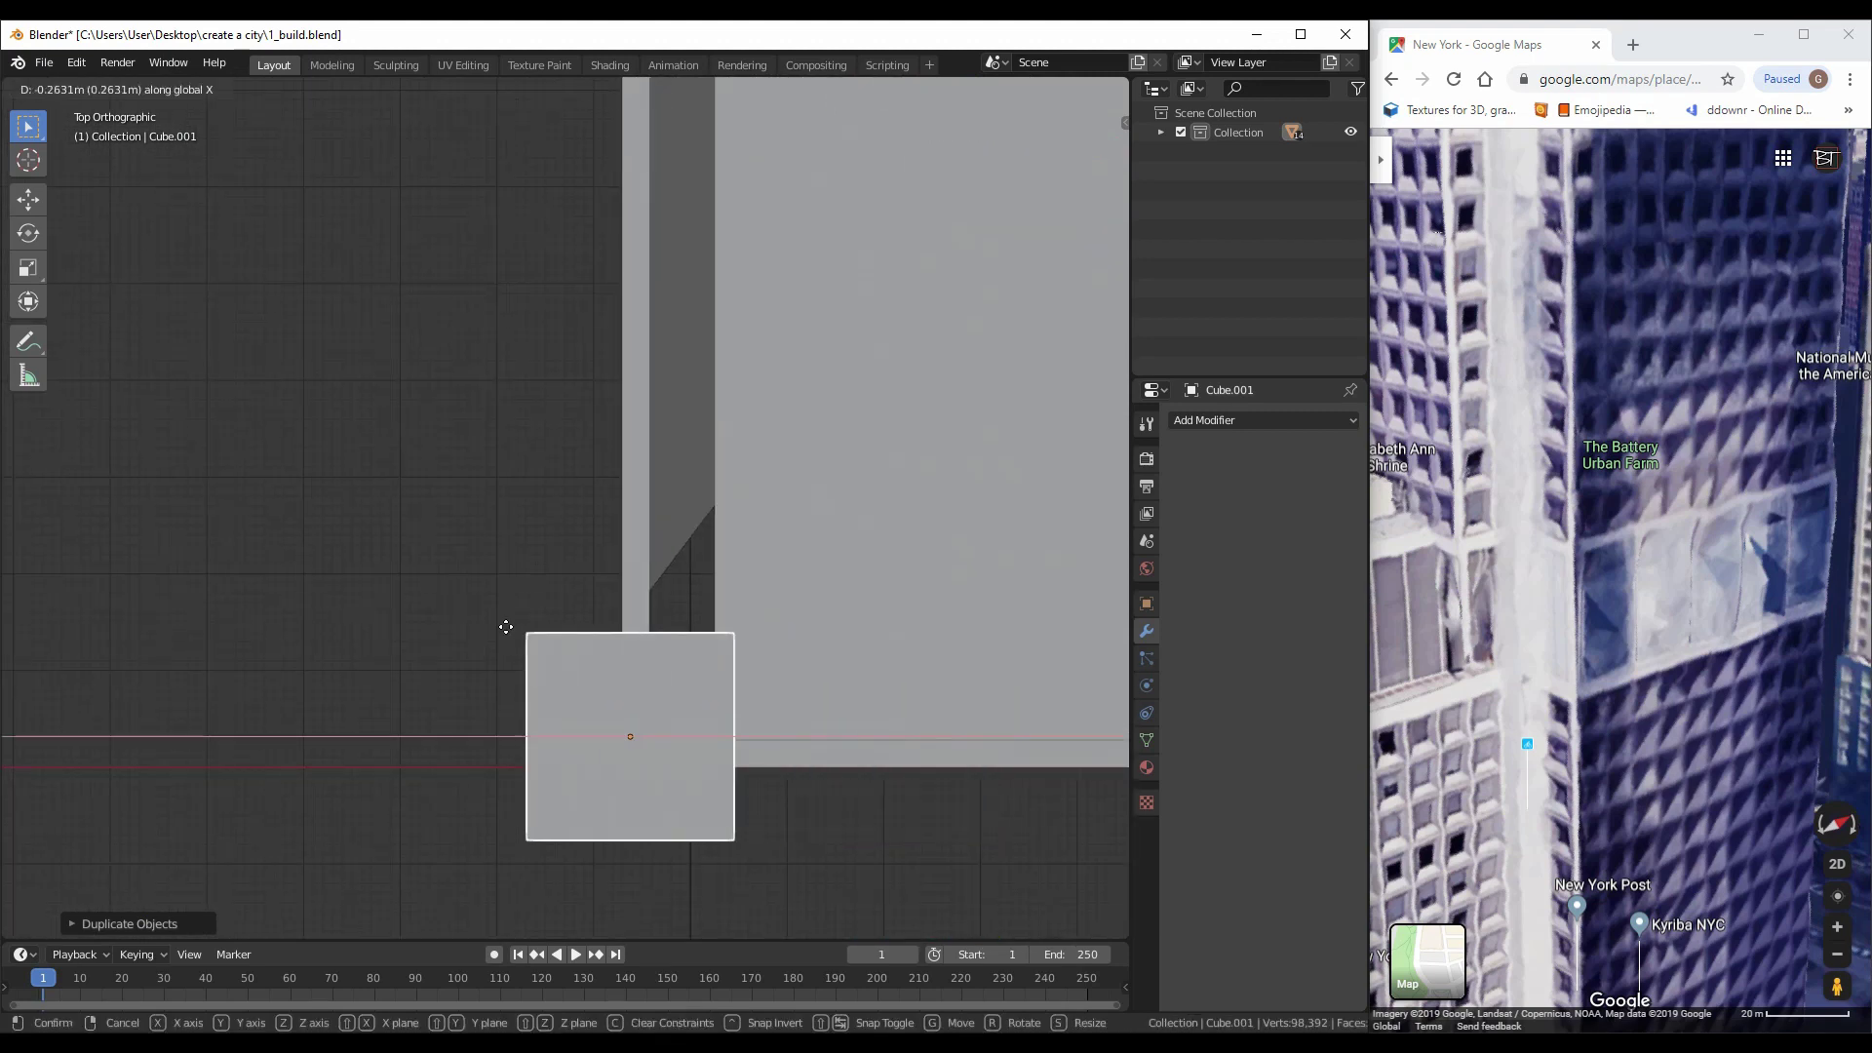
pyautogui.click(531, 613)
pyautogui.moveTo(532, 613); pyautogui.dragTo(731, 543, button='middle')
# Shift the edges of Plane.005, the lower block's top plane, vertically and along Y and X
pyautogui.click(731, 543)
pyautogui.press('Tab')
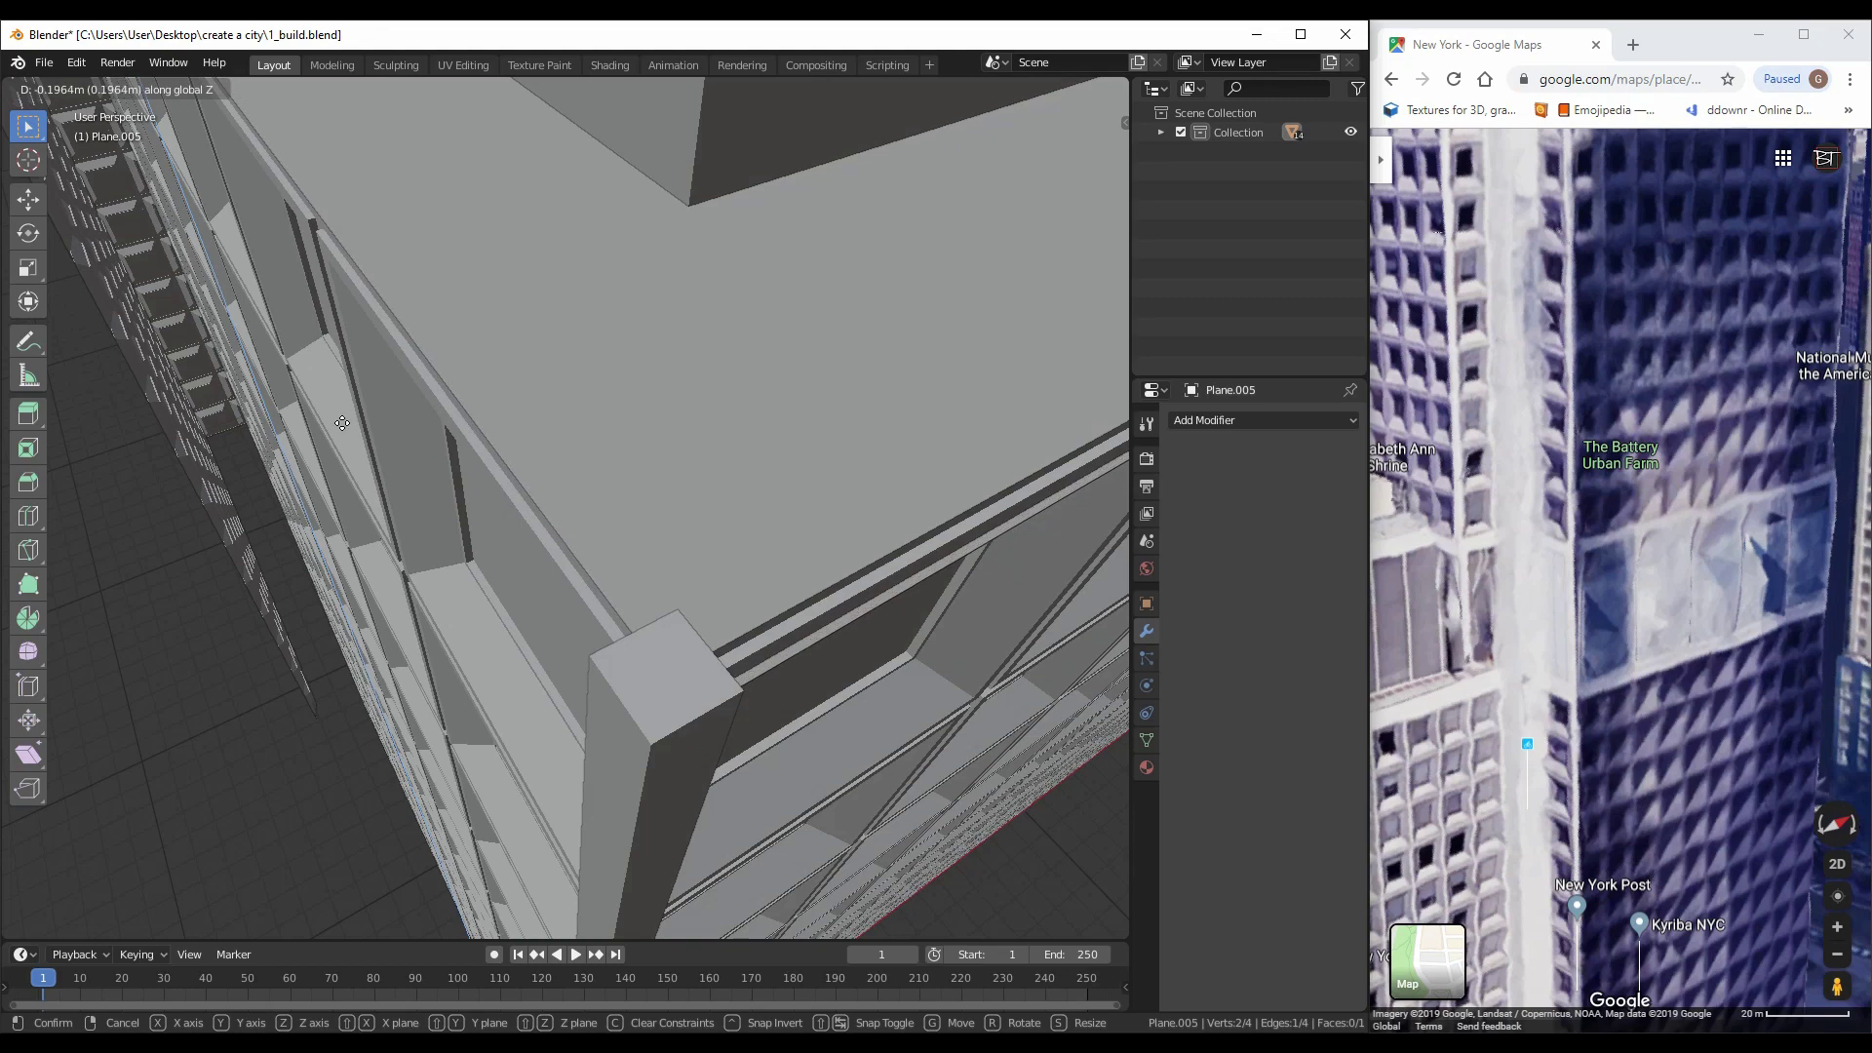
pyautogui.click(780, 425)
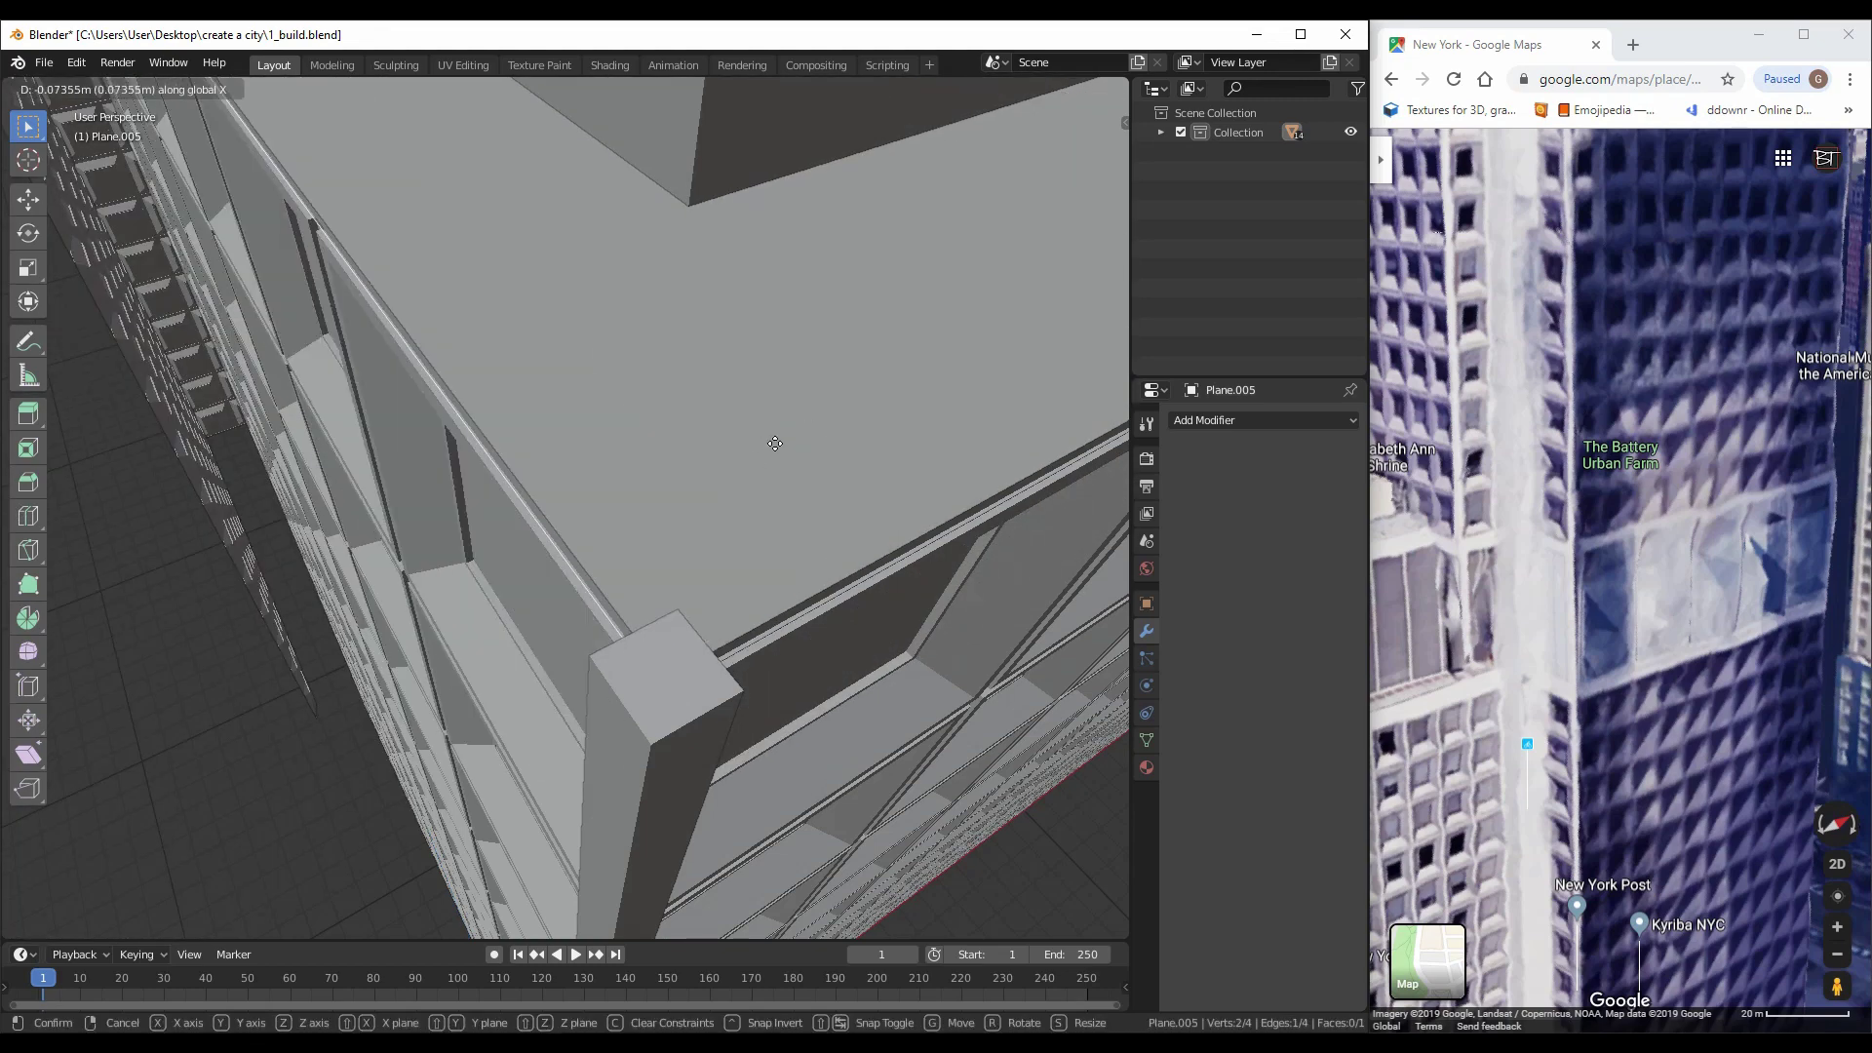
pyautogui.press('g')
pyautogui.press('y')
pyautogui.click(887, 555)
pyautogui.moveTo(887, 554); pyautogui.dragTo(203, 642, button='middle')
pyautogui.rightClick(404, 760)
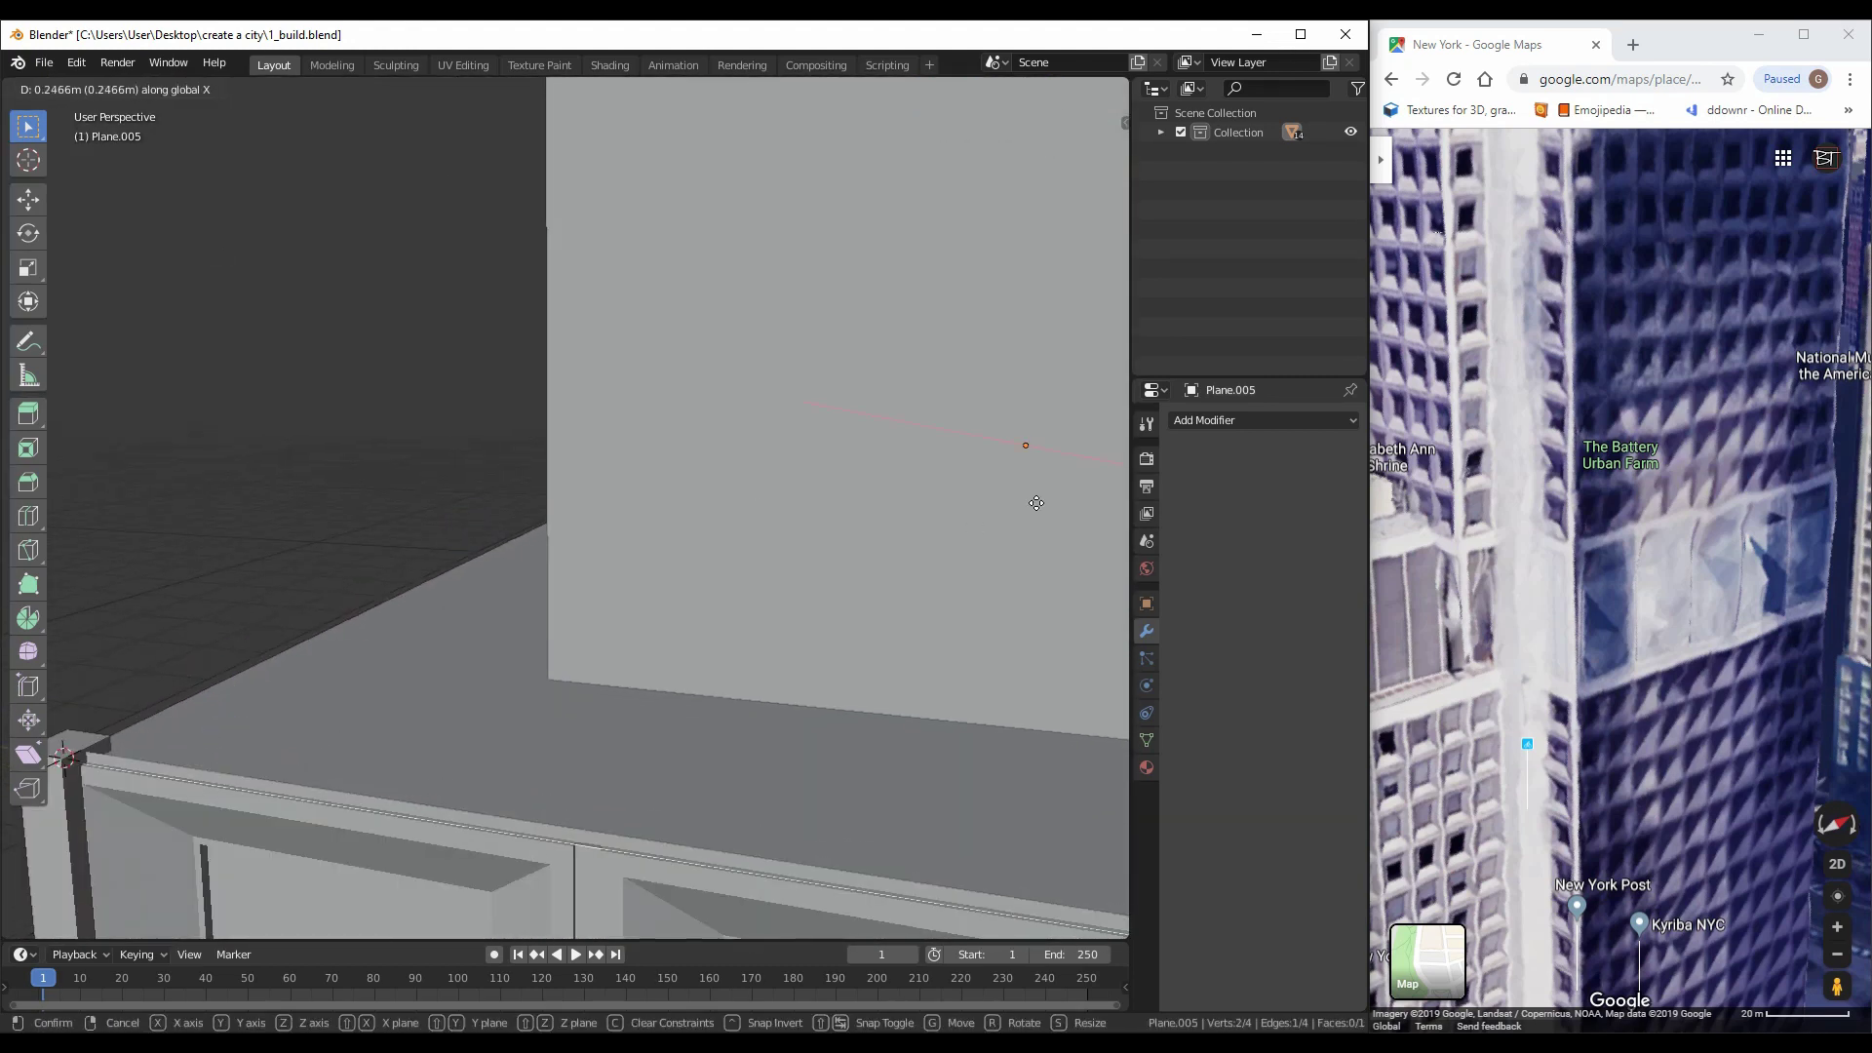
pyautogui.click(251, 292)
pyautogui.press('Tab')
pyautogui.moveTo(250, 291); pyautogui.dragTo(843, 719, button='middle')
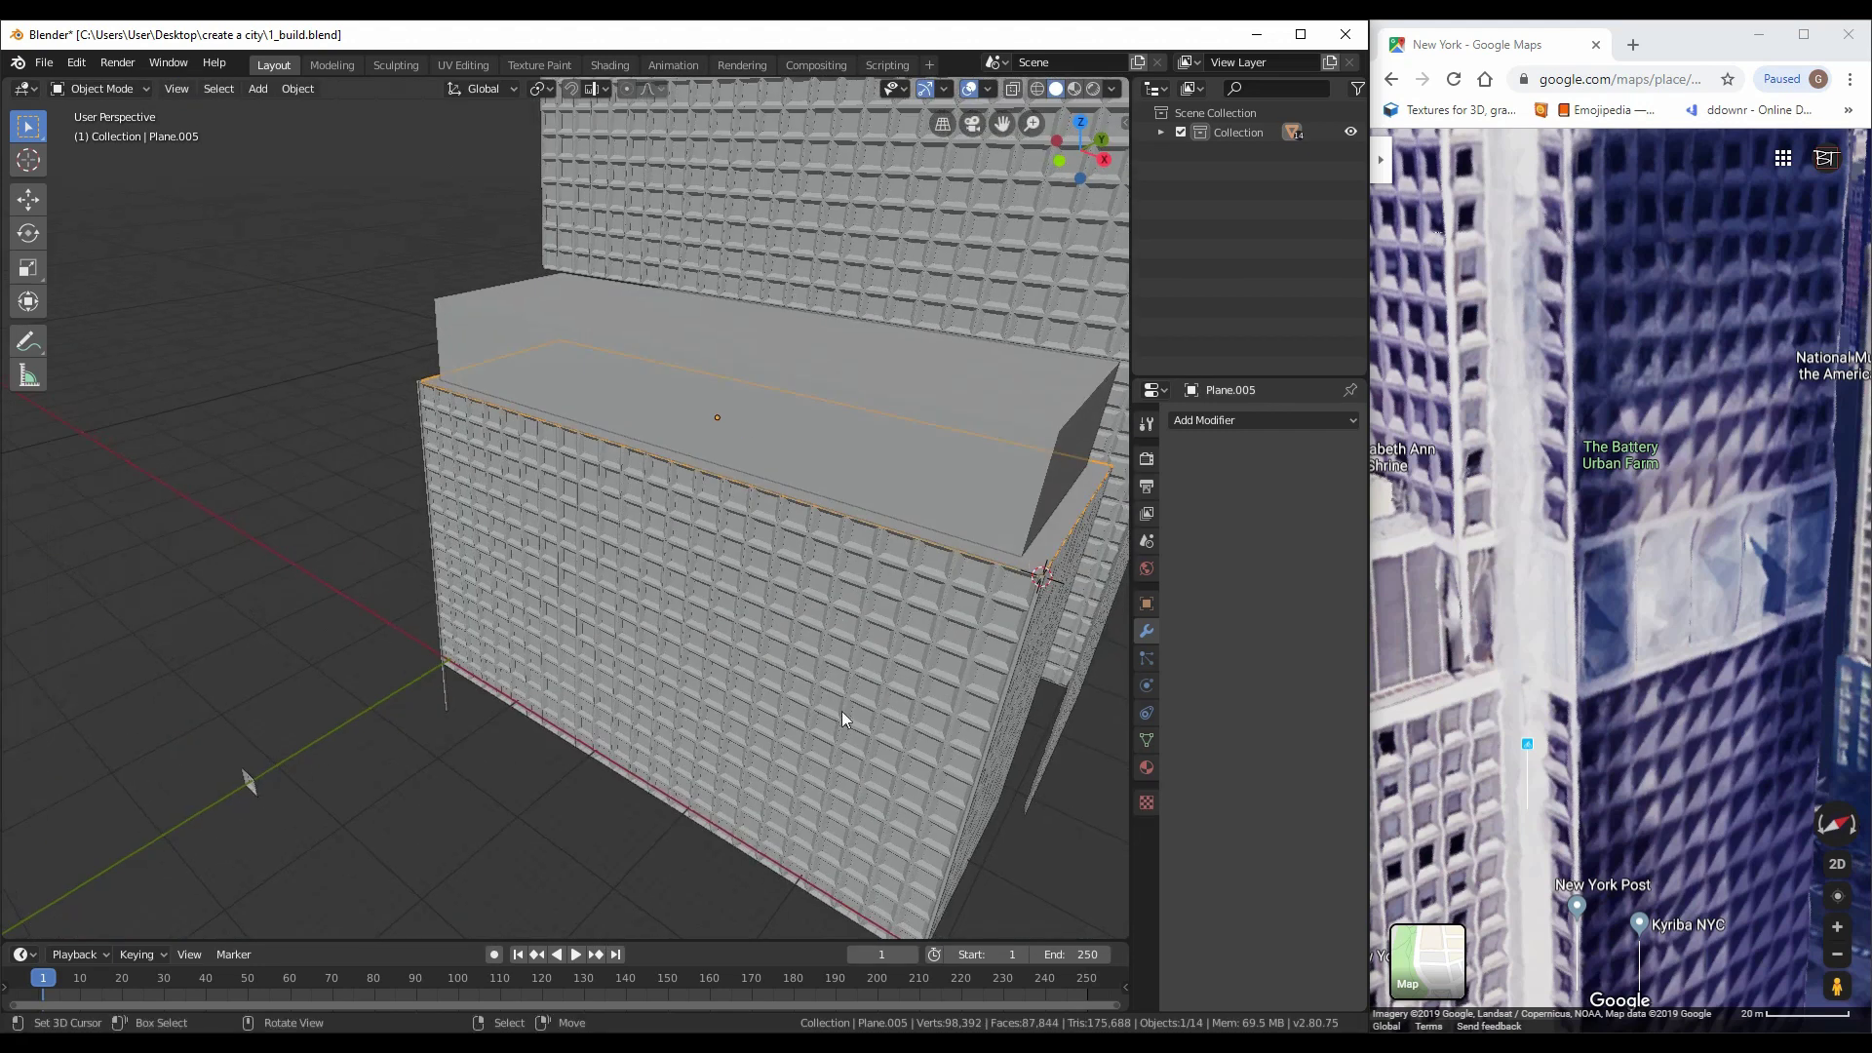
# Lay the pillar copy horizontal and move it along the lower block's top edge as a ledge
pyautogui.click(688, 626)
pyautogui.press('KP_1')
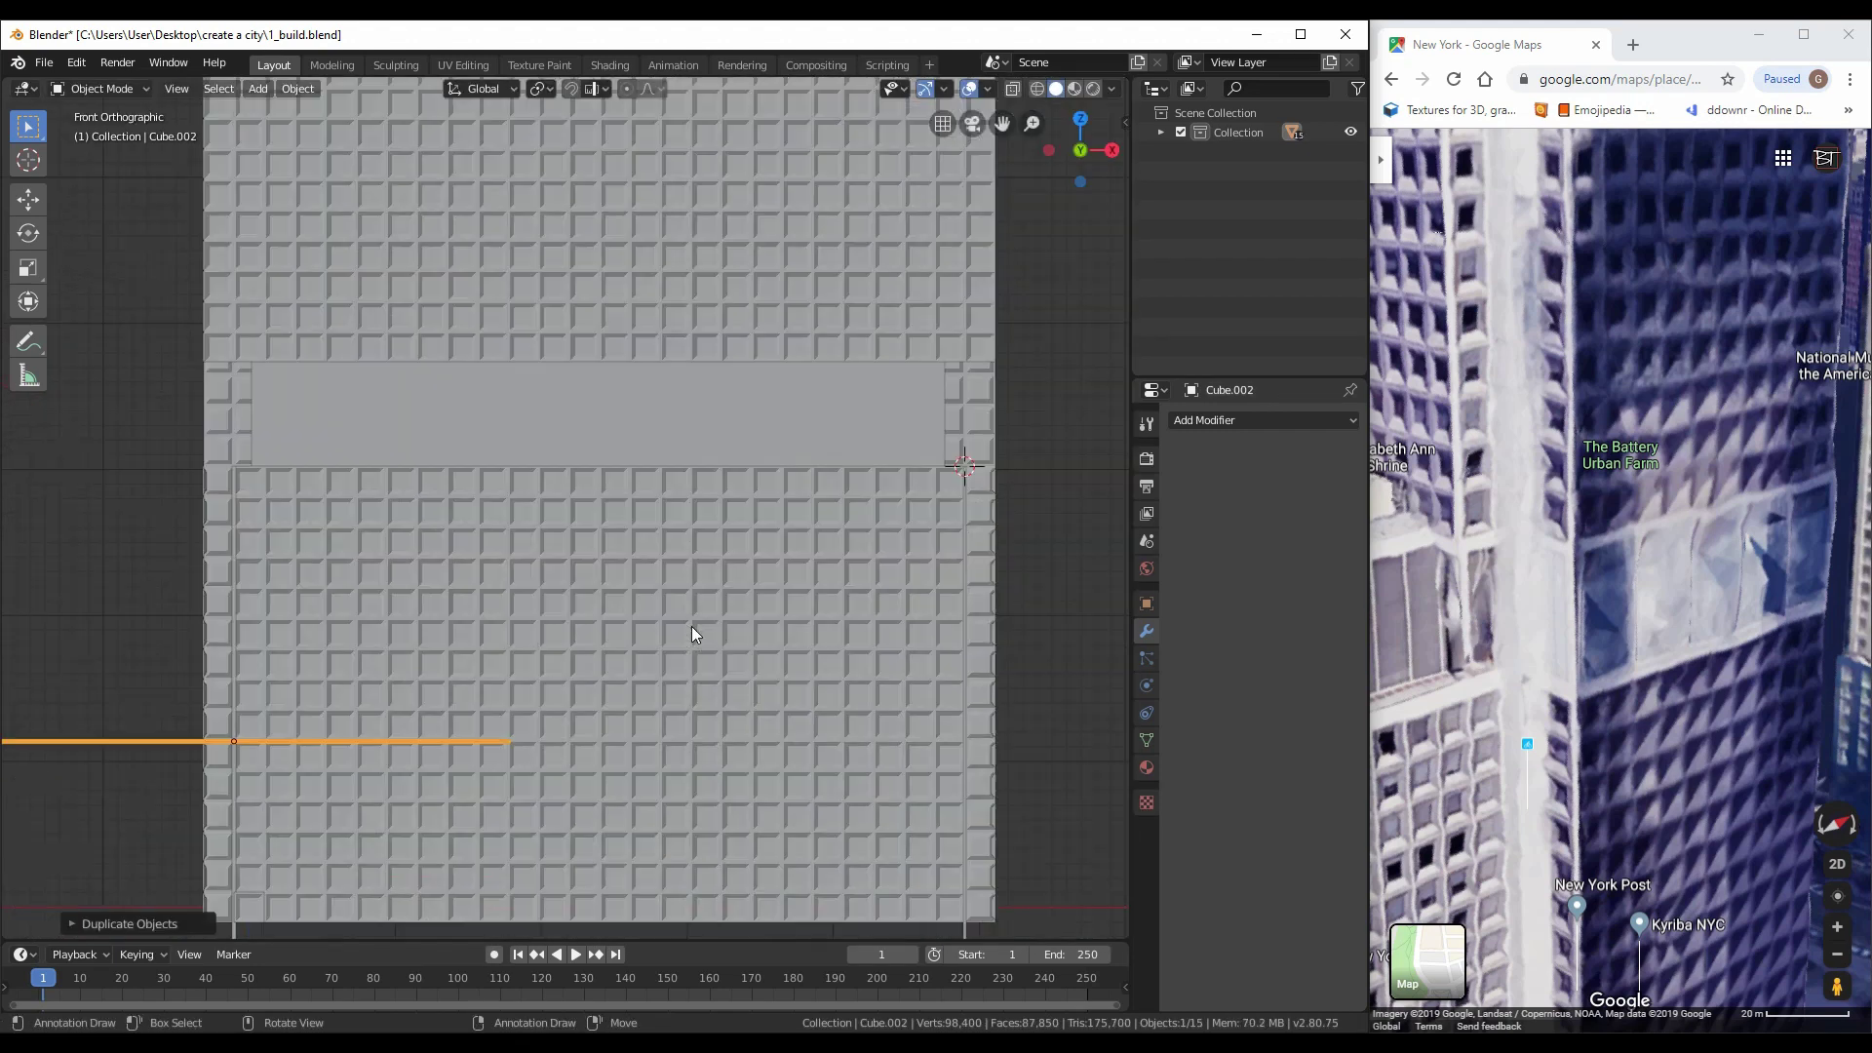
pyautogui.hotkey('shift', 'z')
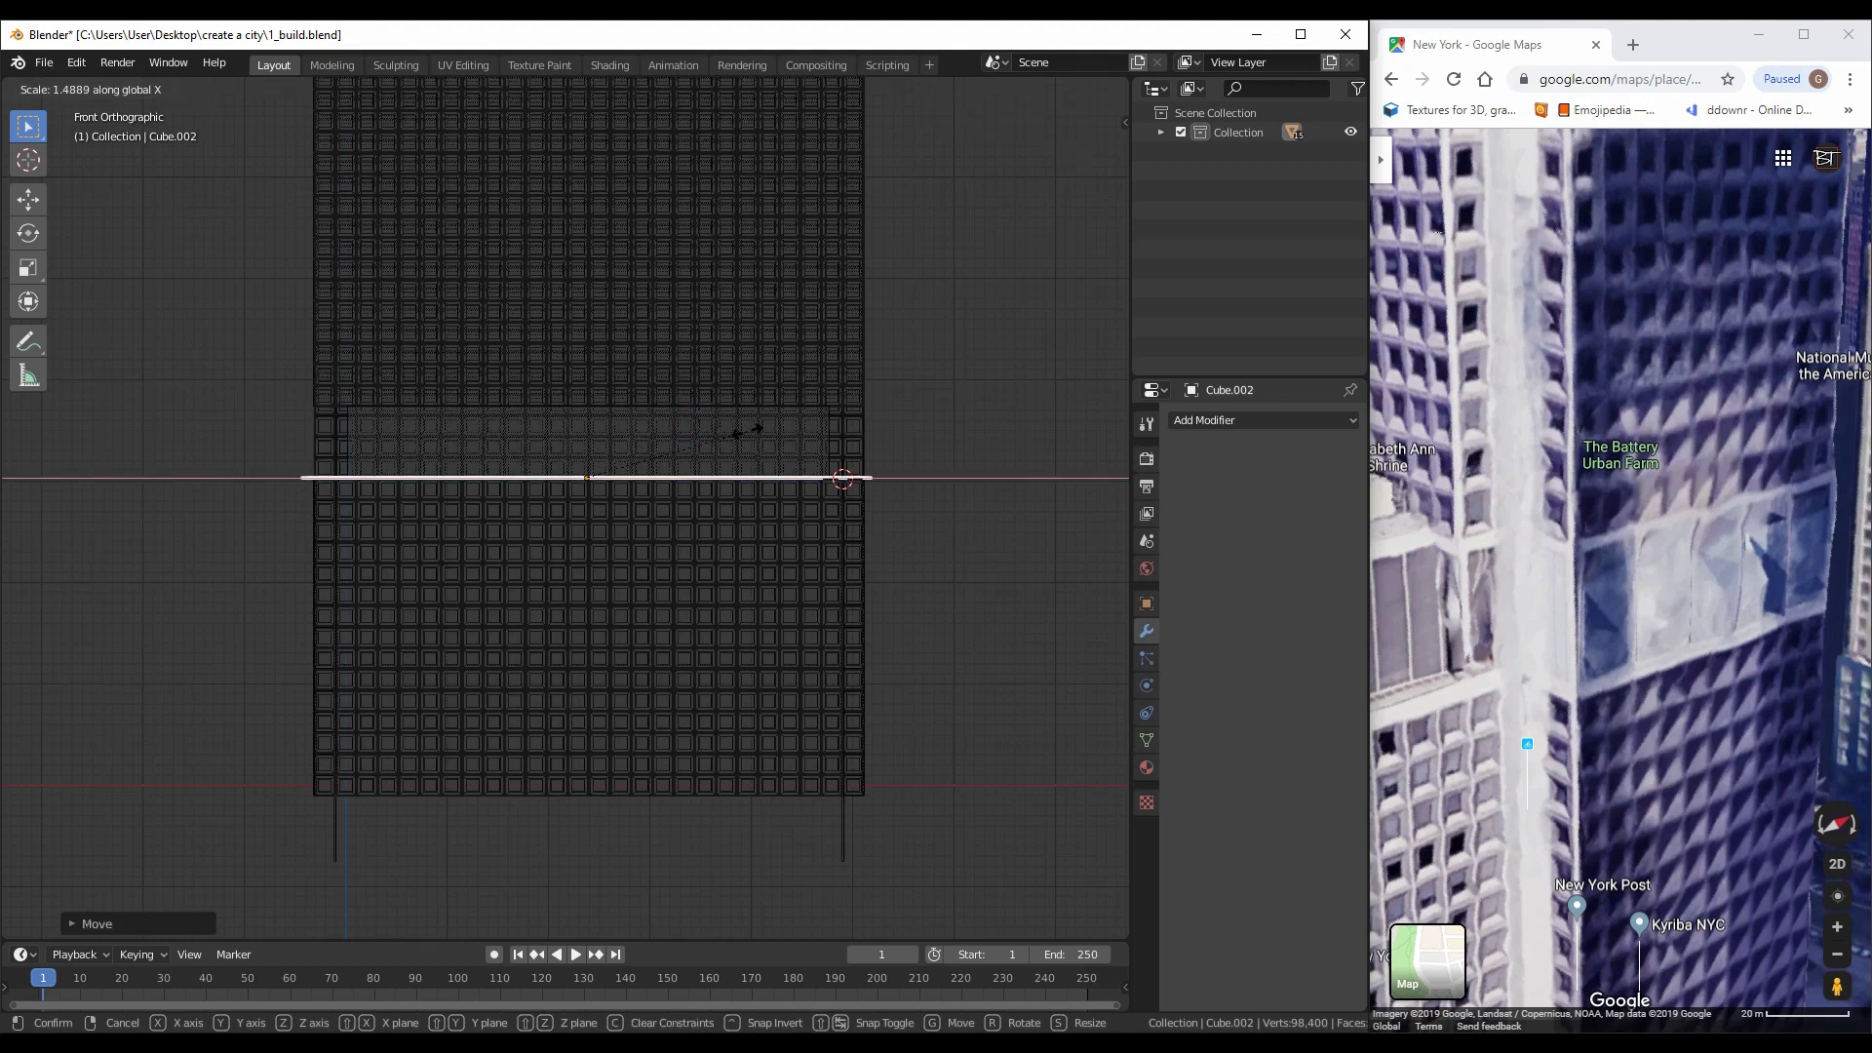
pyautogui.moveTo(743, 439); pyautogui.dragTo(632, 551, button='middle')
pyautogui.click(791, 485)
pyautogui.moveTo(792, 485)
pyautogui.mouseDown(button='middle')
pyautogui.moveTo(773, 647)
pyautogui.moveTo(856, 623)
pyautogui.moveTo(624, 446)
pyautogui.moveTo(706, 378)
pyautogui.mouseUp(button='middle')
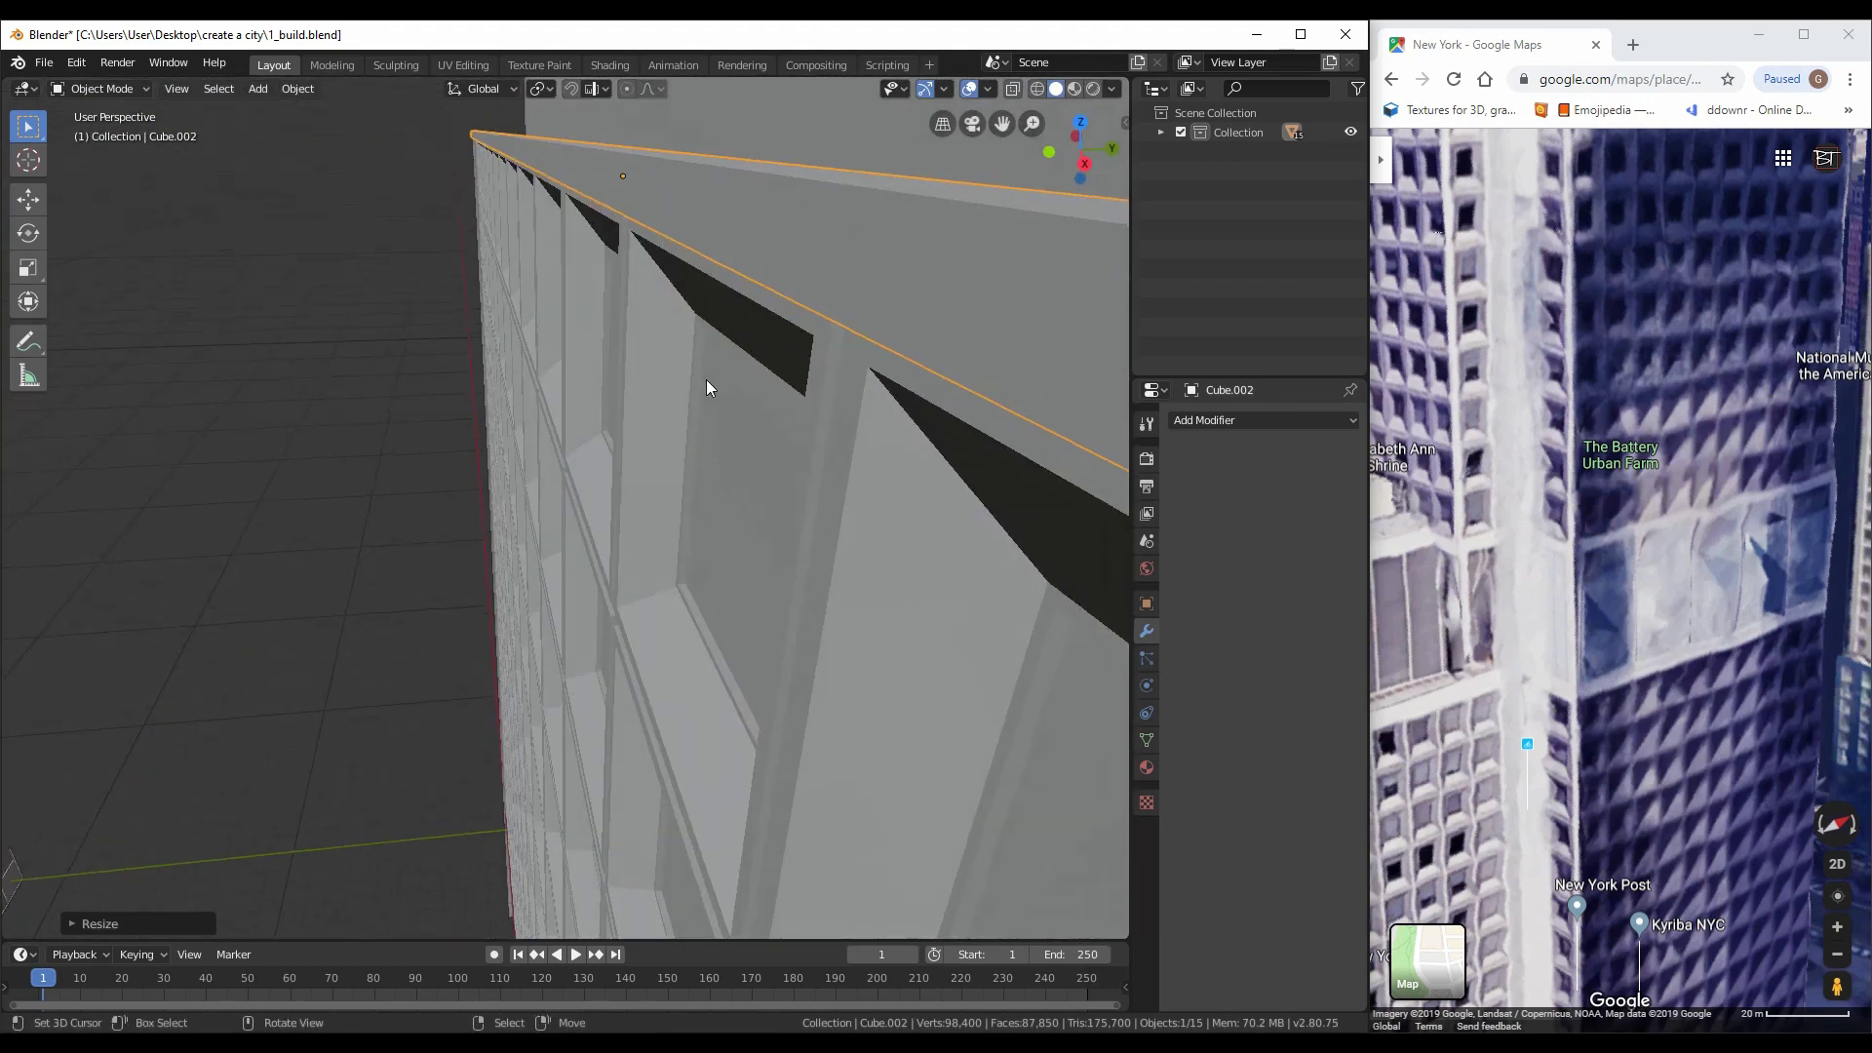
pyautogui.press('g')
pyautogui.click(710, 646)
pyautogui.scroll(-5, 710, 645)
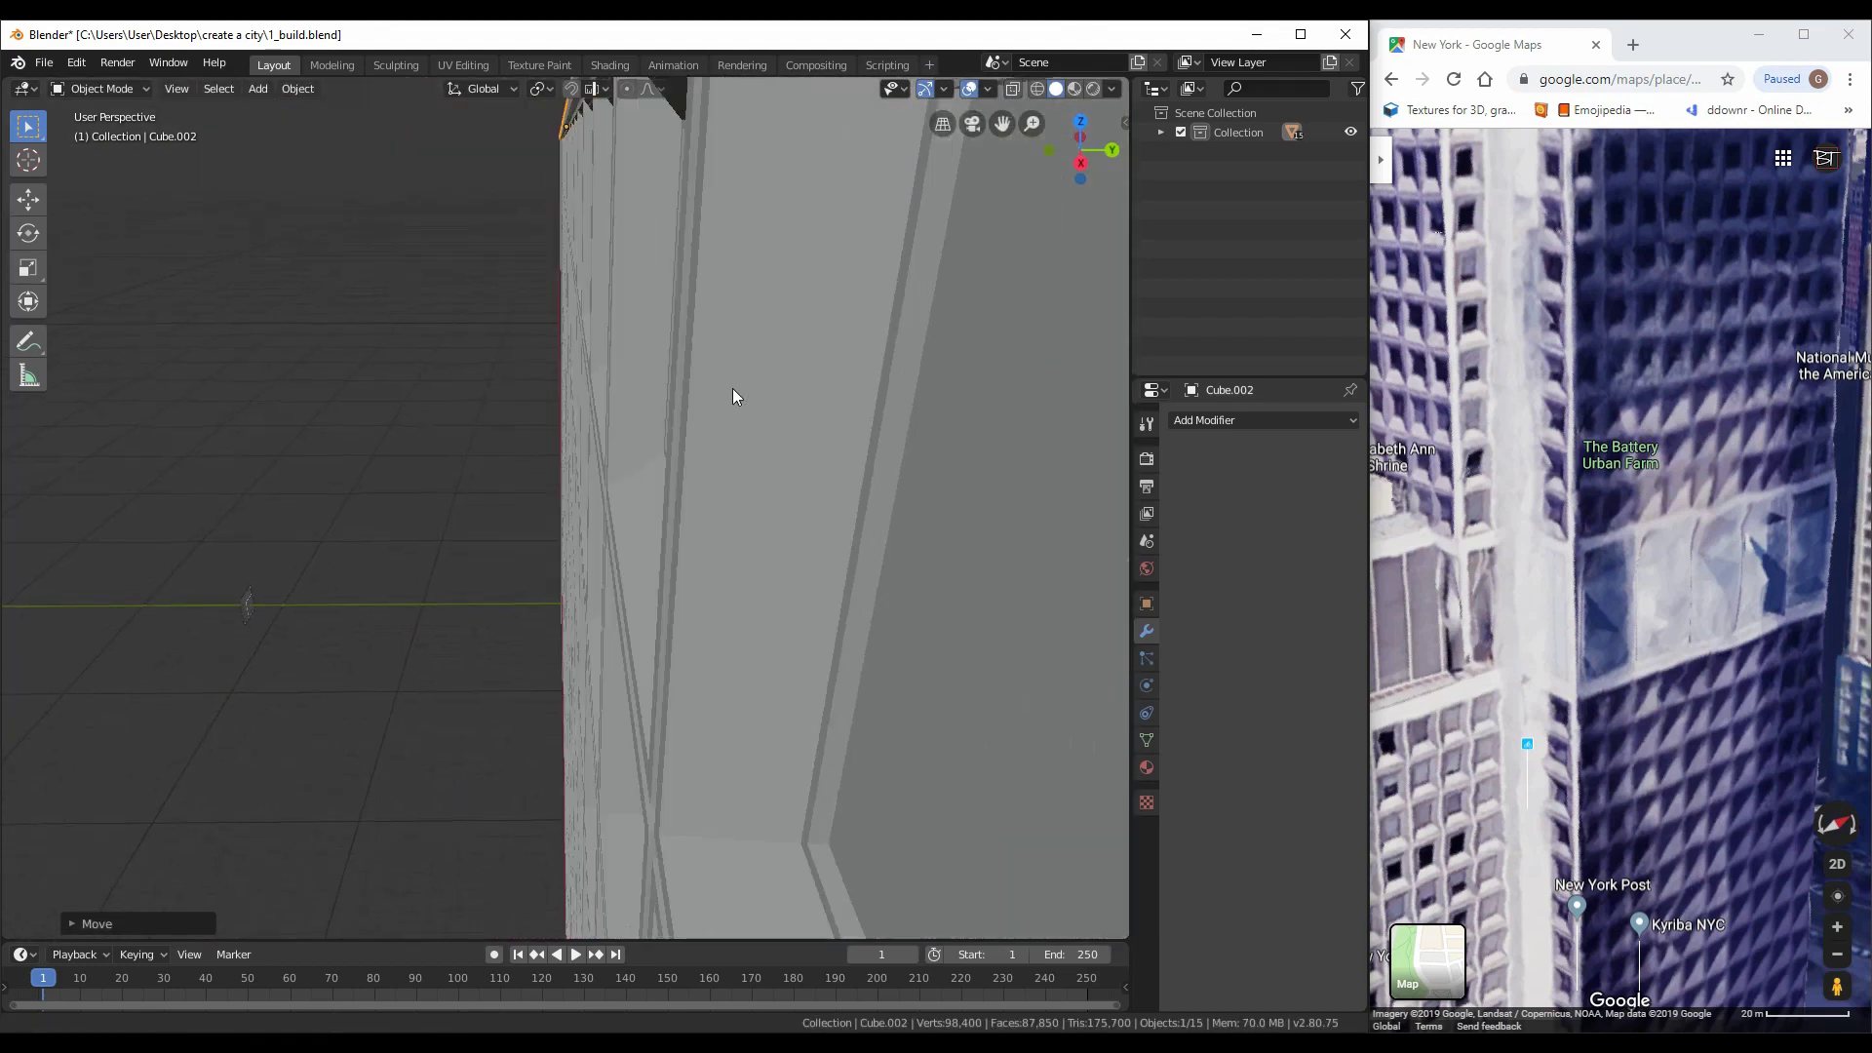
# Snap the 3D cursor to the ledge's geometry and set the ledge's origin to the 3D cursor
pyautogui.press('Tab')
pyautogui.click(683, 589)
pyautogui.moveTo(683, 589); pyautogui.dragTo(683, 454, button='middle')
pyautogui.scroll(-5, 702, 551)
pyautogui.scroll(4, 719, 512)
pyautogui.press('a')
pyautogui.hotkey('shift', 's')
pyautogui.click(672, 505)
pyautogui.press('Tab')
pyautogui.click(298, 88)
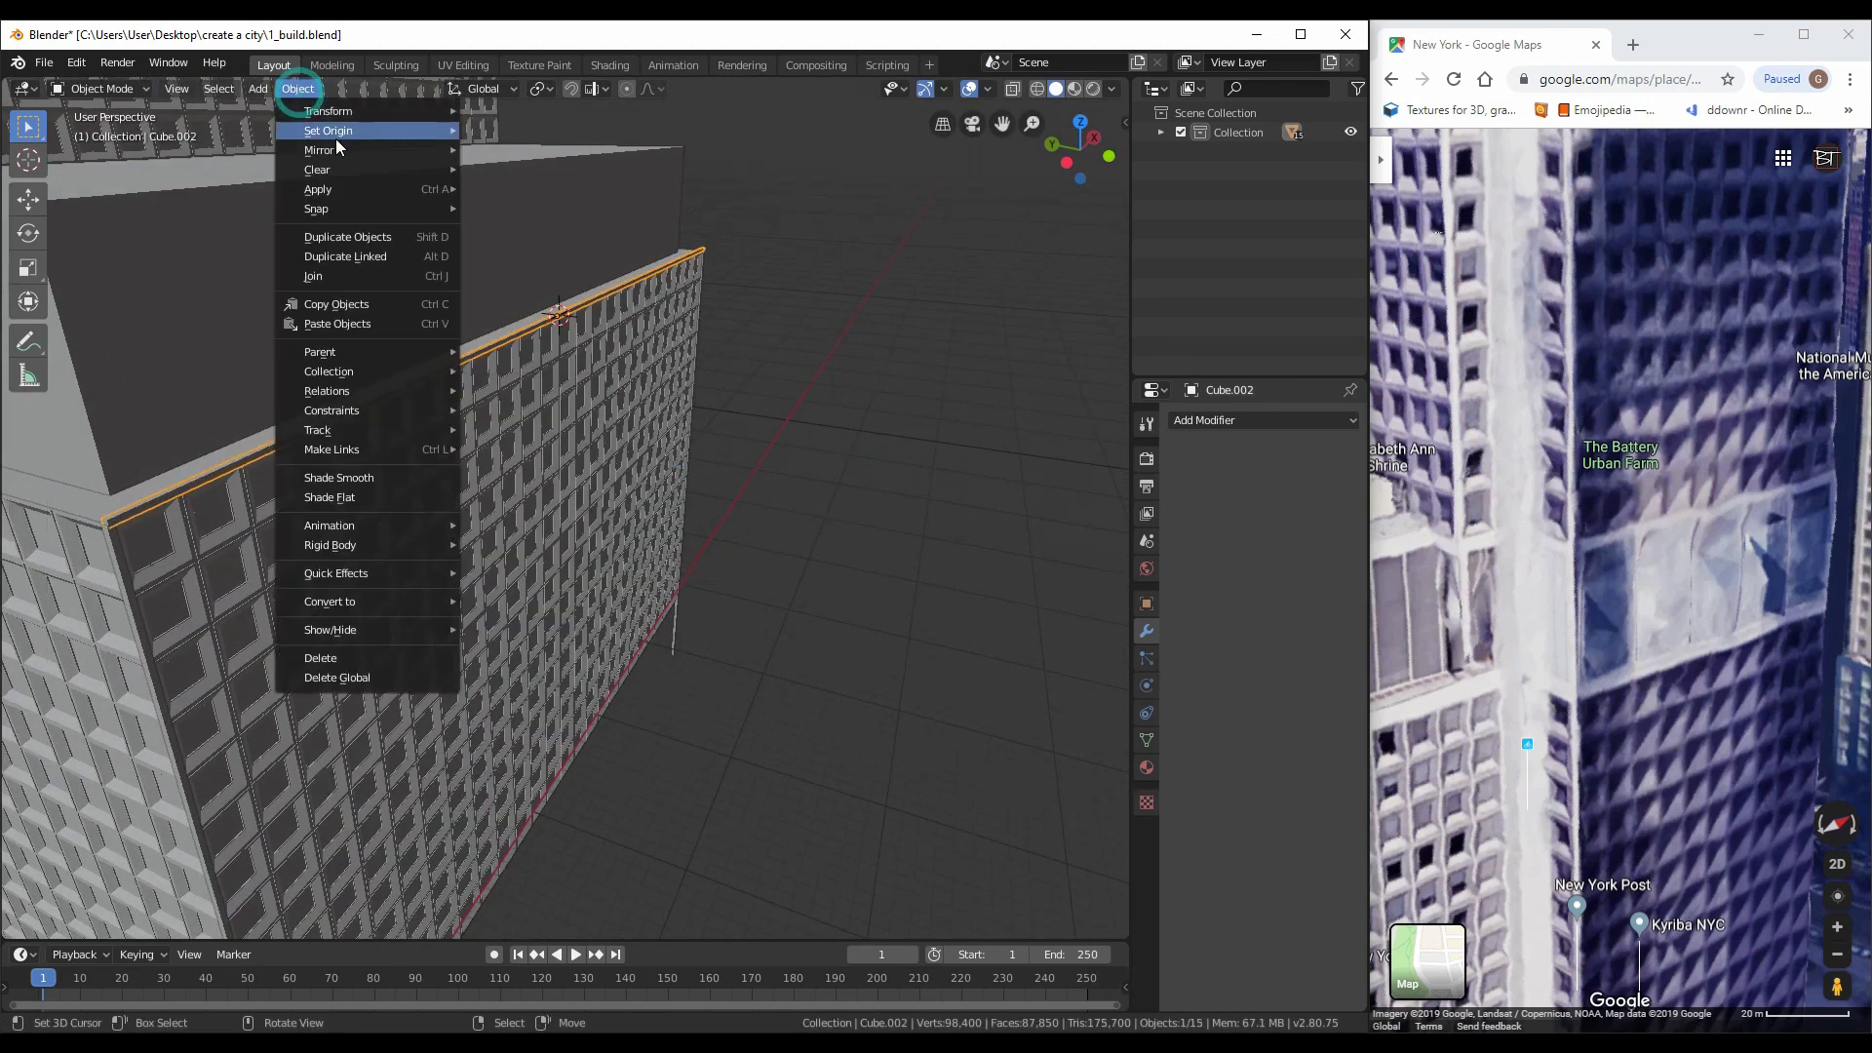
pyautogui.click(531, 171)
pyautogui.press('KP_7')
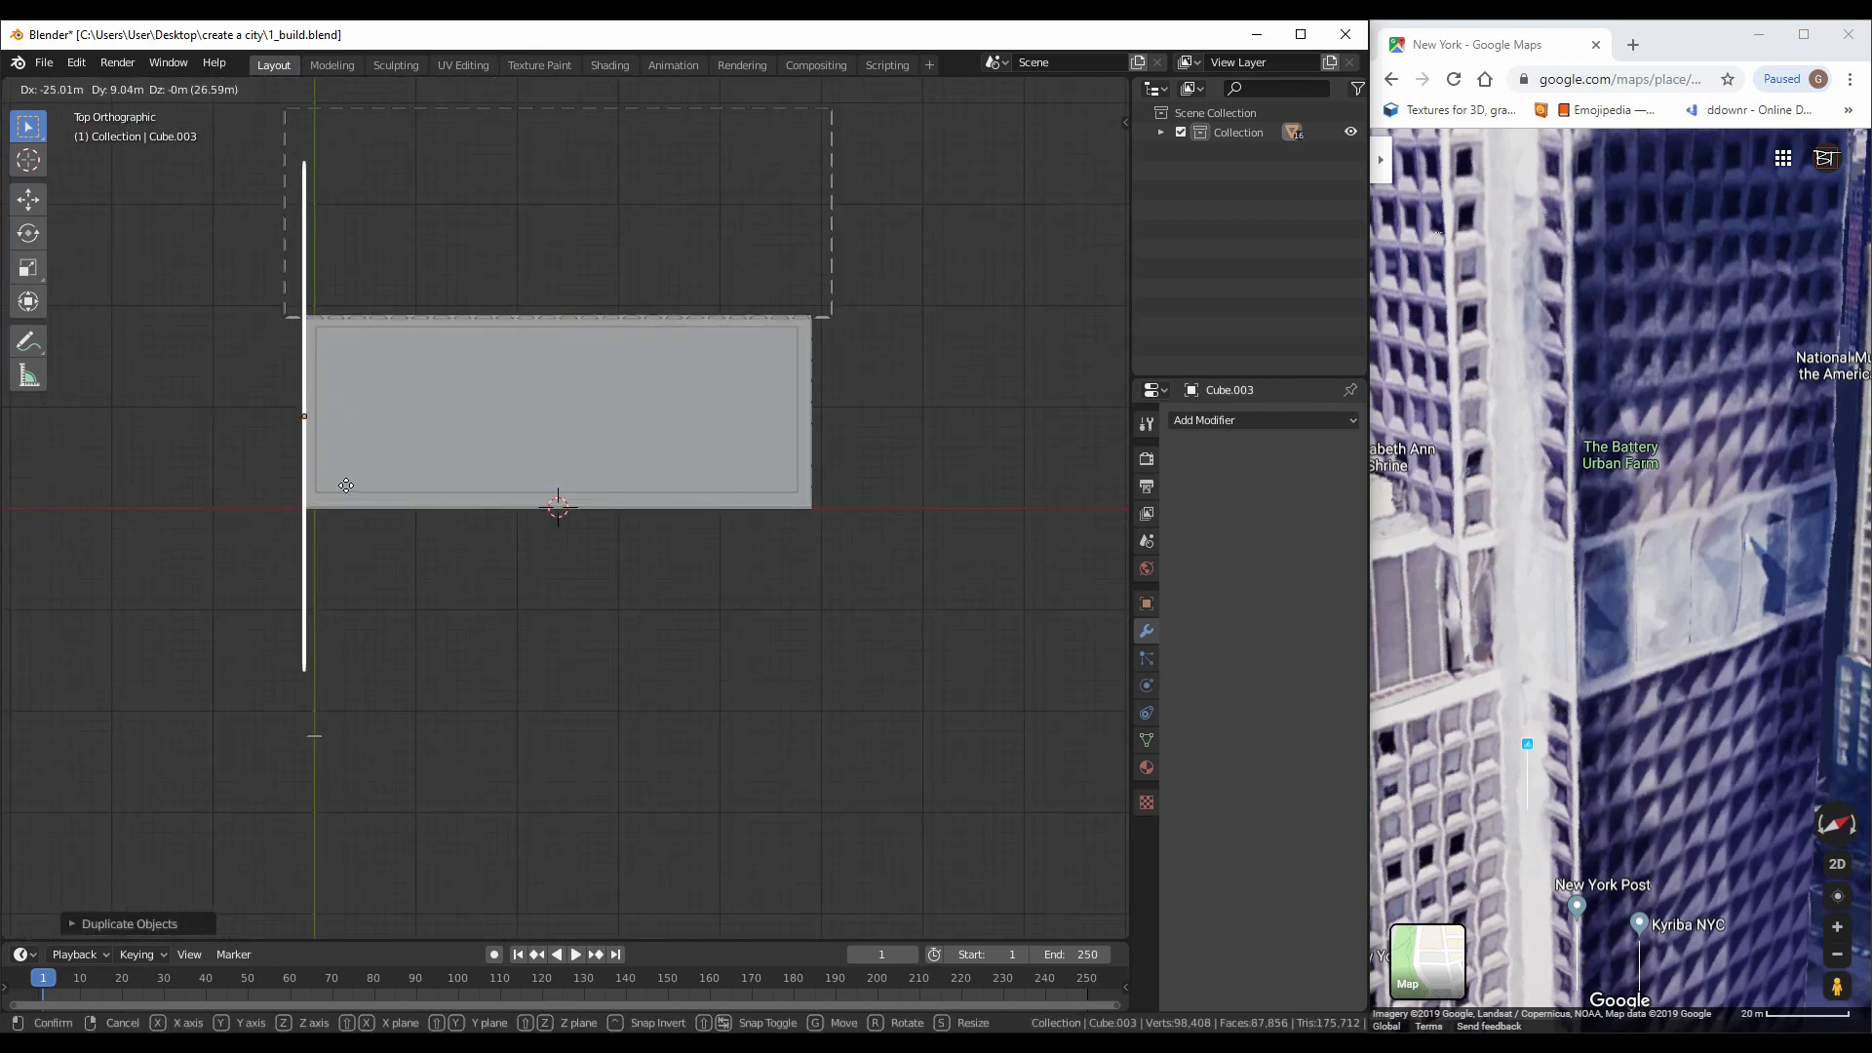
# Place the ledge copy and slide its edge along Y to fit the block's side
pyautogui.moveTo(303, 573); pyautogui.dragTo(378, 643, button='middle')
pyautogui.click(561, 562)
pyautogui.press('Tab')
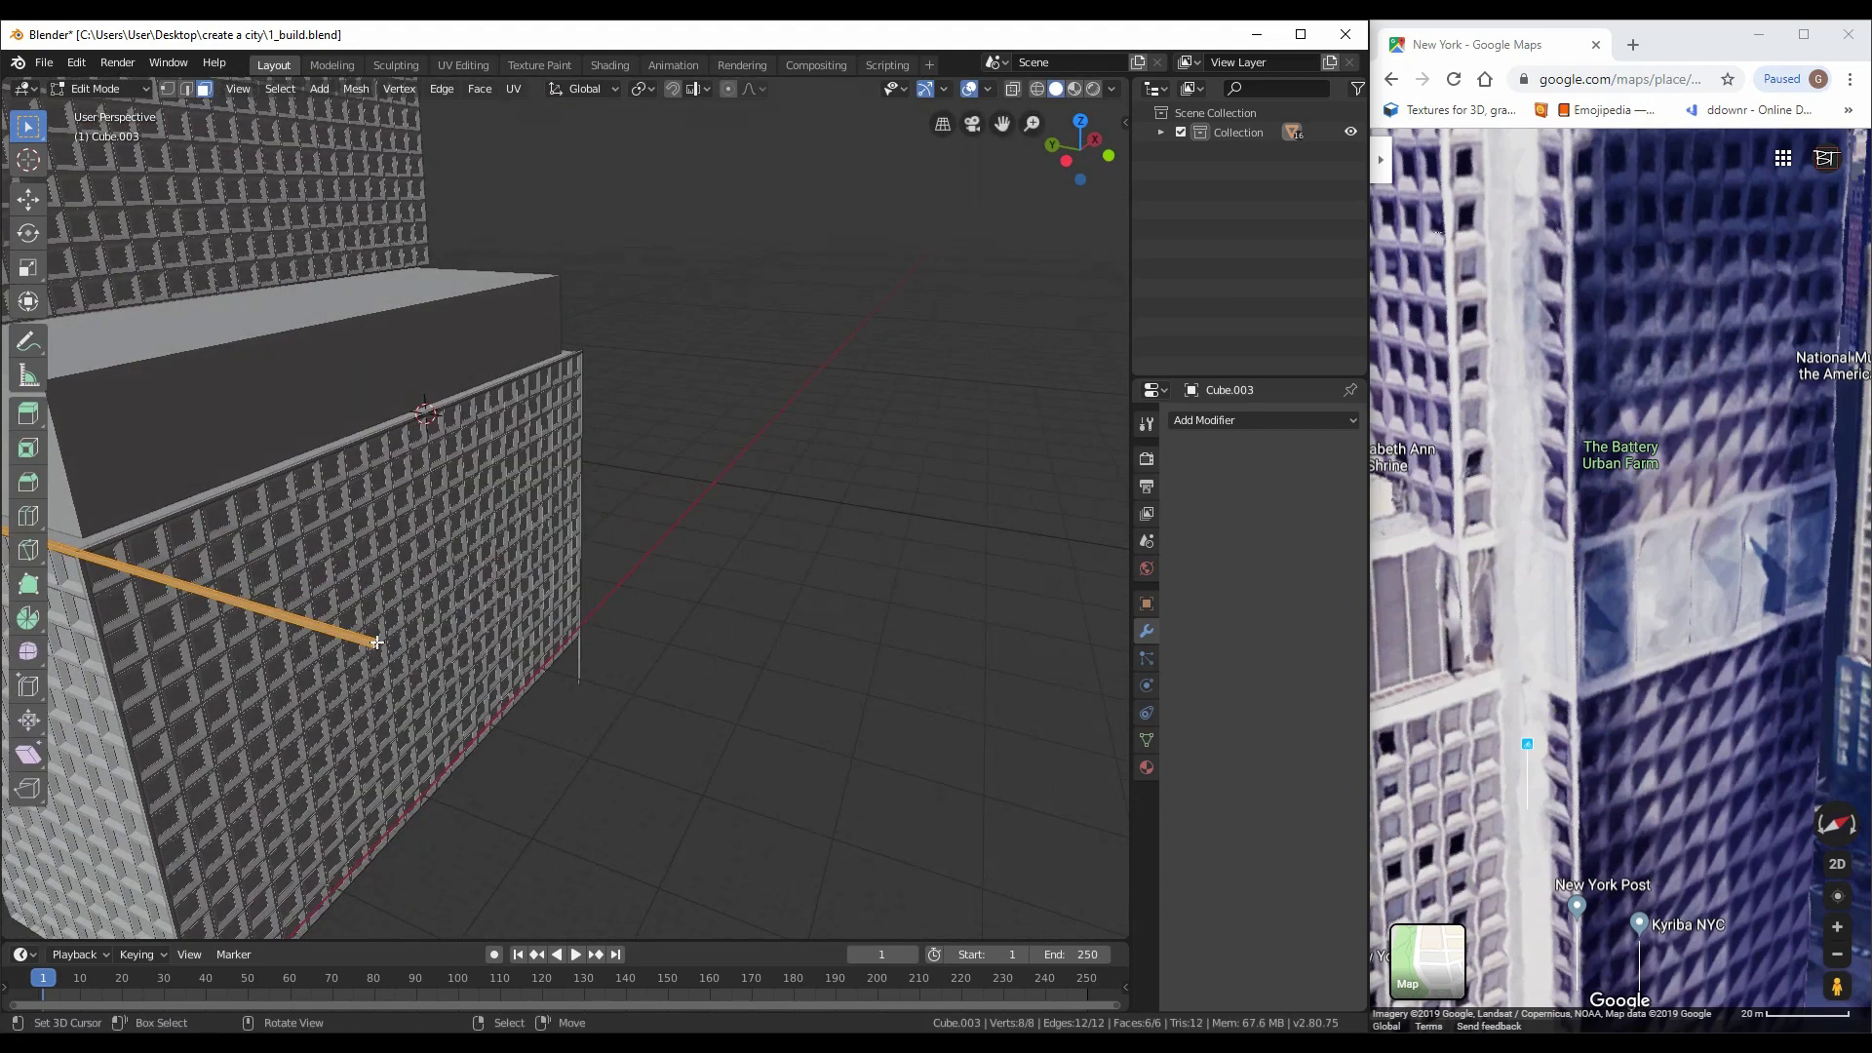
pyautogui.scroll(5, 164, 591)
pyautogui.moveTo(164, 590); pyautogui.dragTo(333, 476, button='middle')
pyautogui.press('g')
pyautogui.press('y')
pyautogui.click(681, 533)
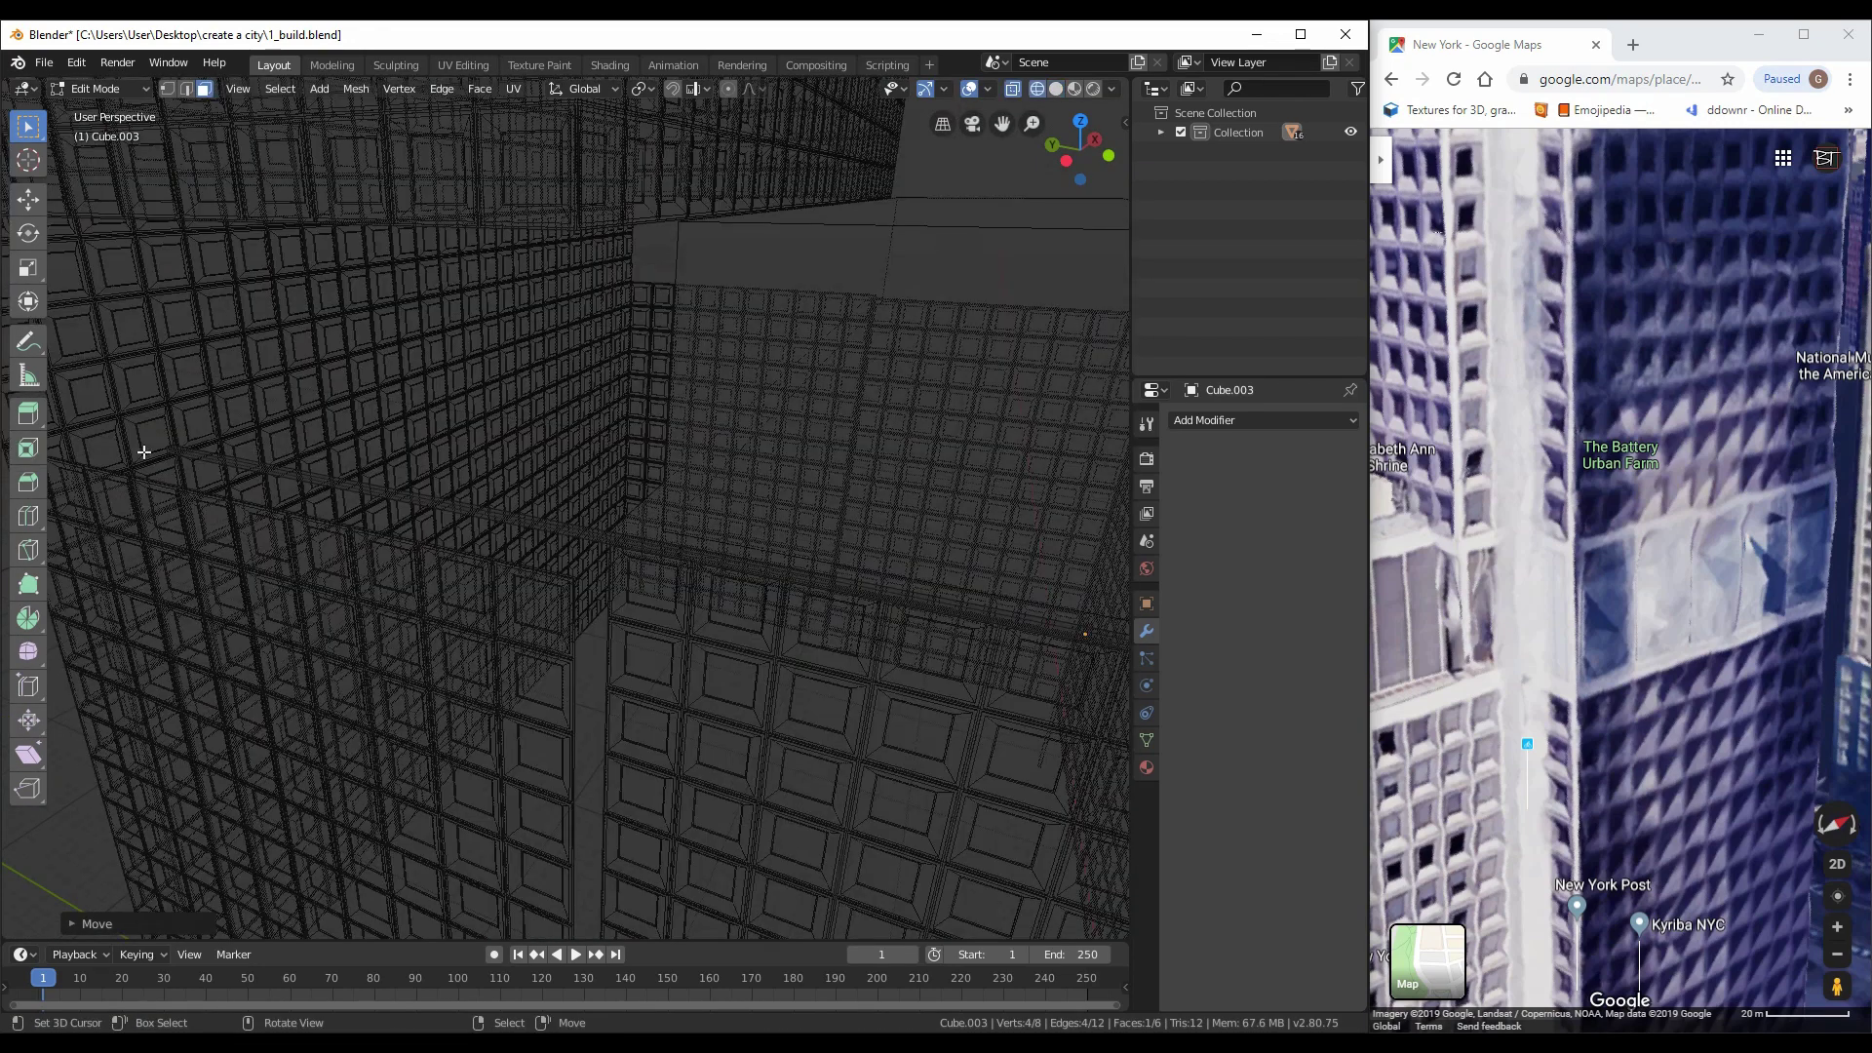
# Snap the 3D cursor to the ledge edge and set the copy's origin there
pyautogui.click(772, 551)
pyautogui.moveTo(772, 551); pyautogui.dragTo(752, 585, button='middle')
pyautogui.hotkey('shift', 's')
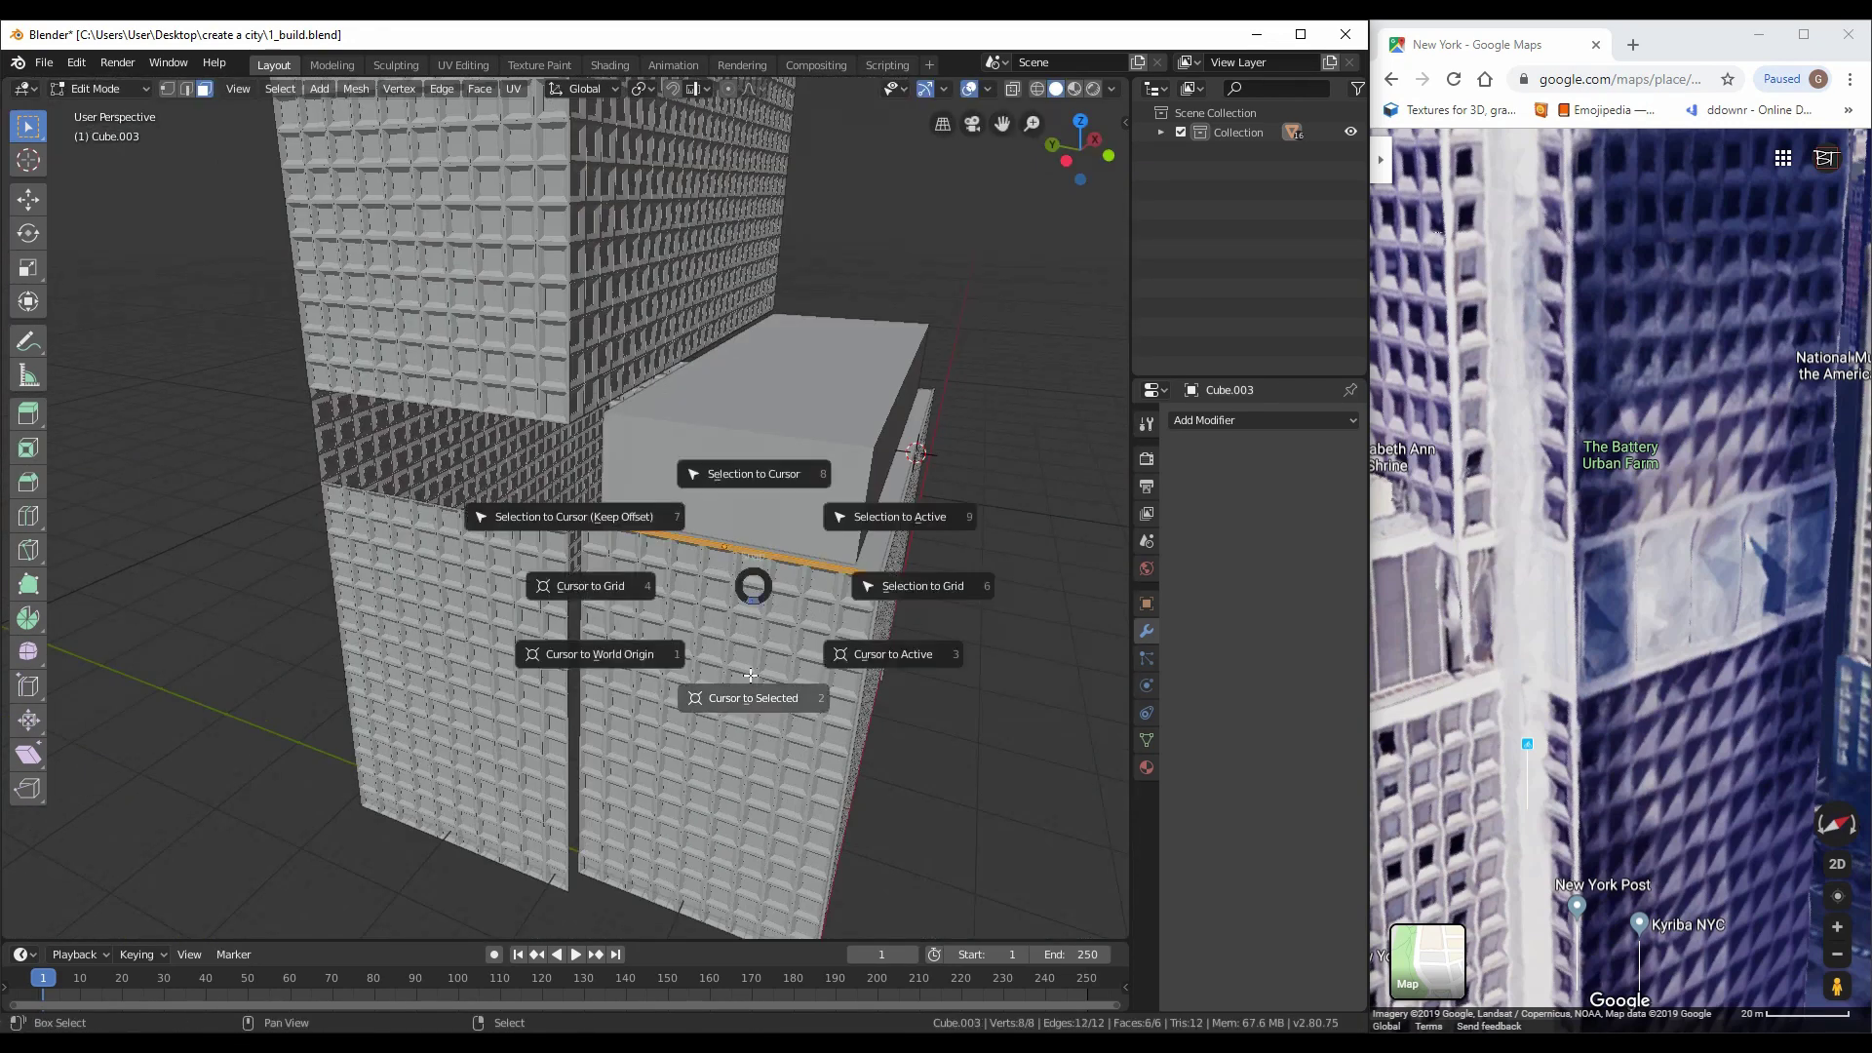
pyautogui.click(594, 654)
pyautogui.press('Tab')
pyautogui.click(298, 89)
pyautogui.click(488, 189)
# Move the ledge along X and duplicate it onto another side of the lower block
pyautogui.scroll(3, 458, 403)
pyautogui.click(1124, 506)
pyautogui.moveTo(1124, 506); pyautogui.dragTo(253, 450, button='middle')
pyautogui.hotkey('shift', 'd')
pyautogui.click(414, 475)
pyautogui.moveTo(415, 474)
pyautogui.mouseDown(button='middle')
pyautogui.moveTo(398, 525)
pyautogui.moveTo(234, 314)
pyautogui.moveTo(417, 458)
pyautogui.mouseUp(button='middle')
pyautogui.press('KP_7')
# Add a new cube, shrink it, and place it beside the building
pyautogui.hotkey('shift', 'a')
pyautogui.click(561, 673)
pyautogui.press('s')
pyautogui.click(681, 743)
pyautogui.moveTo(681, 744); pyautogui.dragTo(481, 413, button='middle')
pyautogui.press('g')
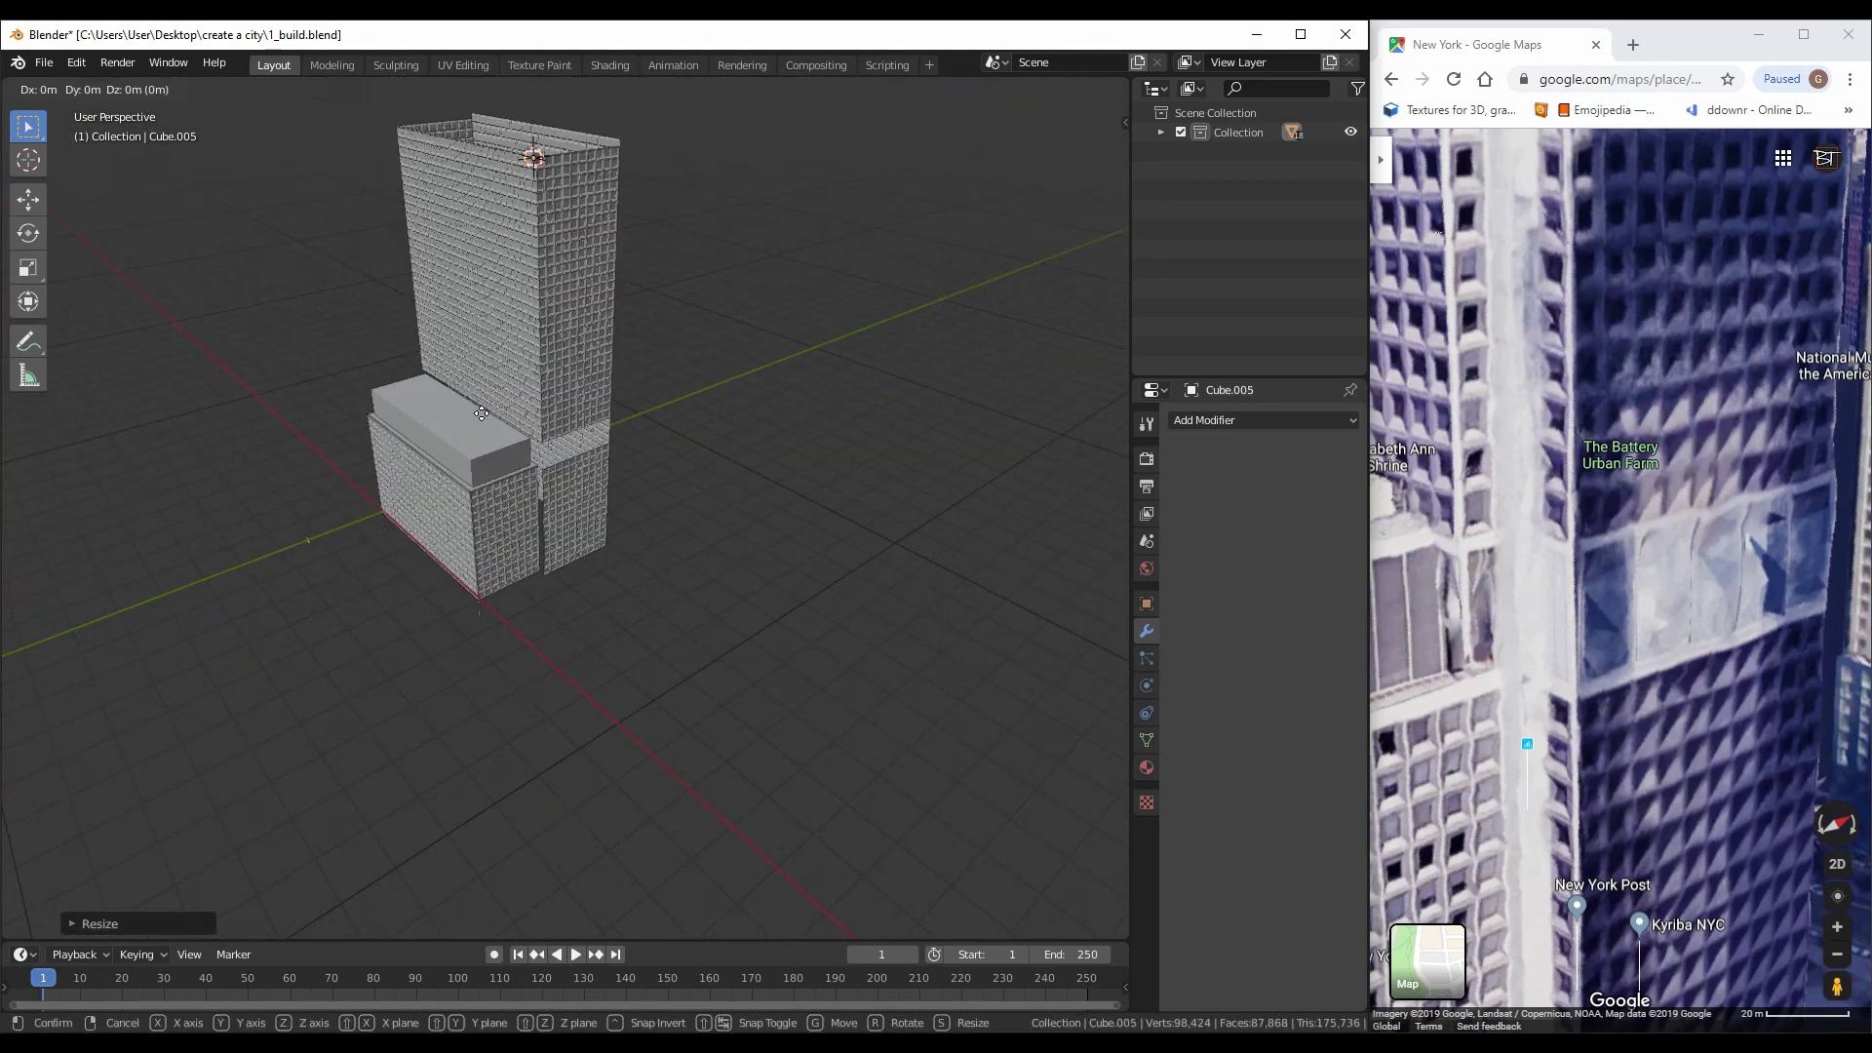
pyautogui.click(480, 414)
pyautogui.scroll(10, 468, 689)
# Slide the small cube along Y toward the corner gap between the window walls
pyautogui.moveTo(468, 689); pyautogui.dragTo(549, 564, button='middle')
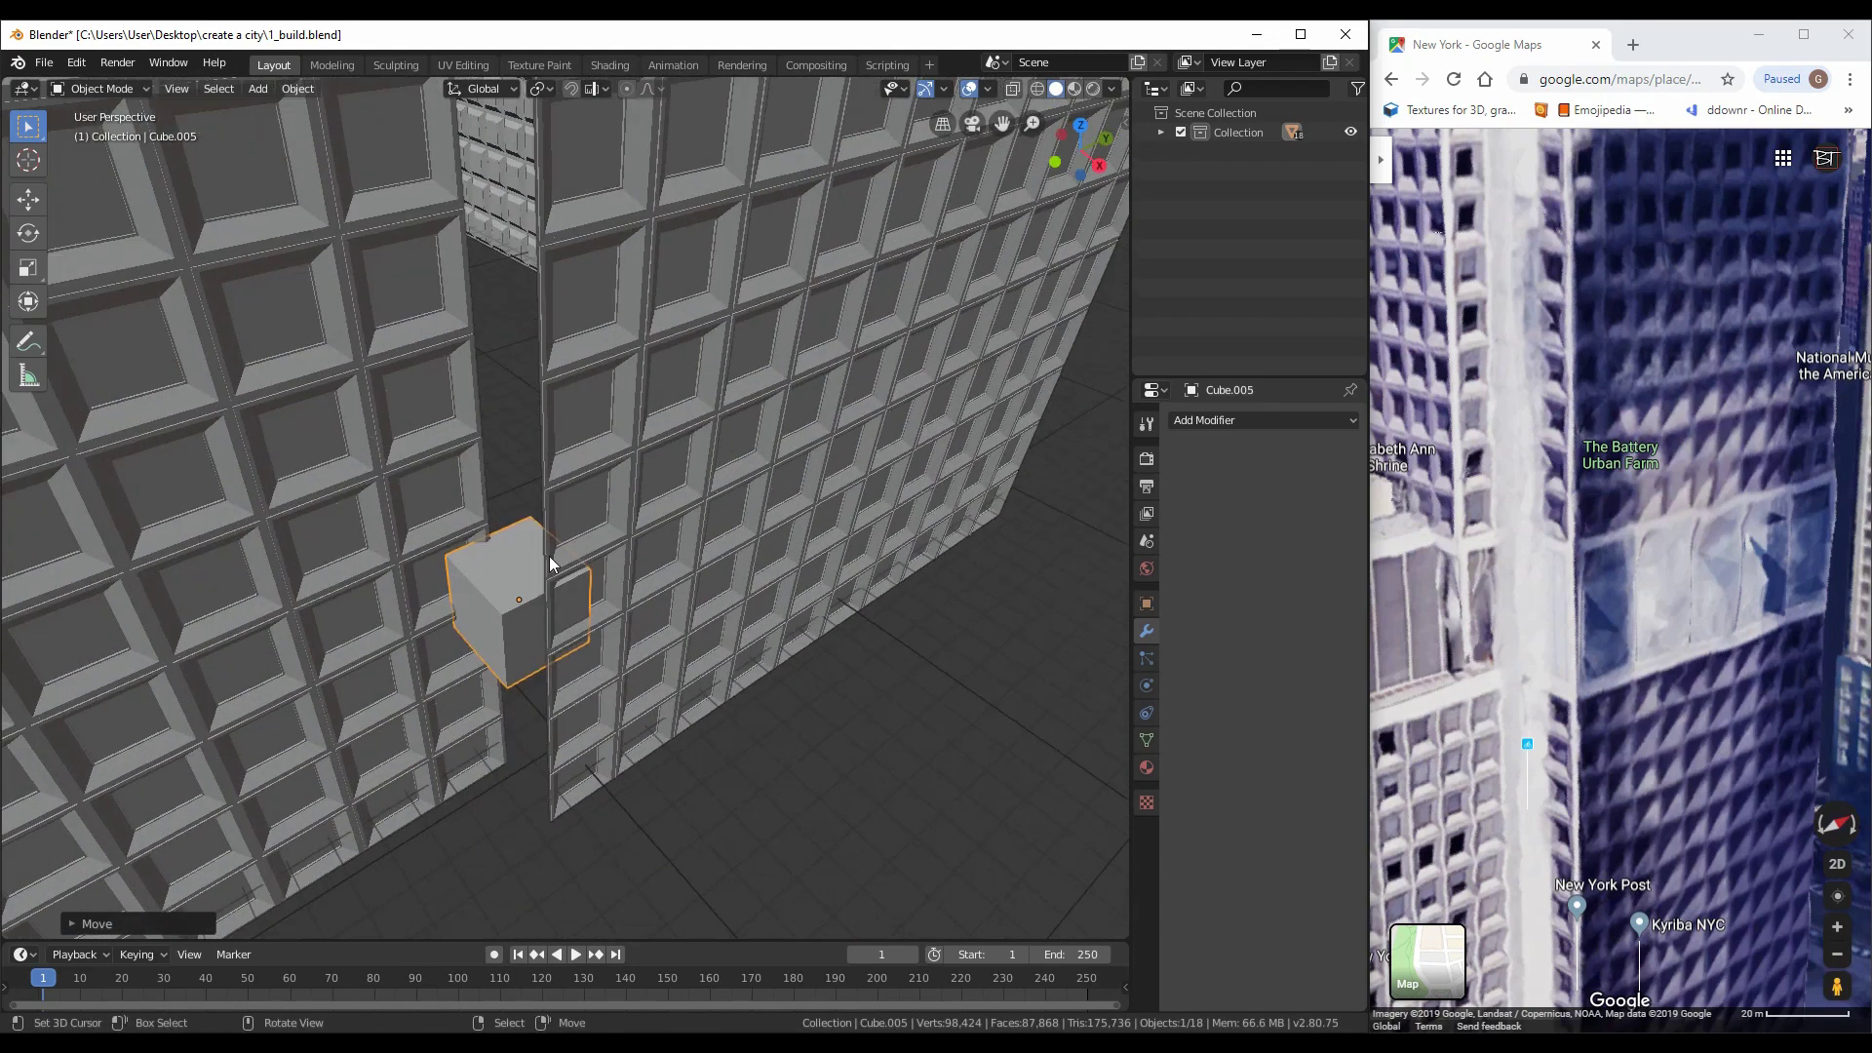
pyautogui.scroll(4, 550, 563)
pyautogui.press('g')
pyautogui.press('y')
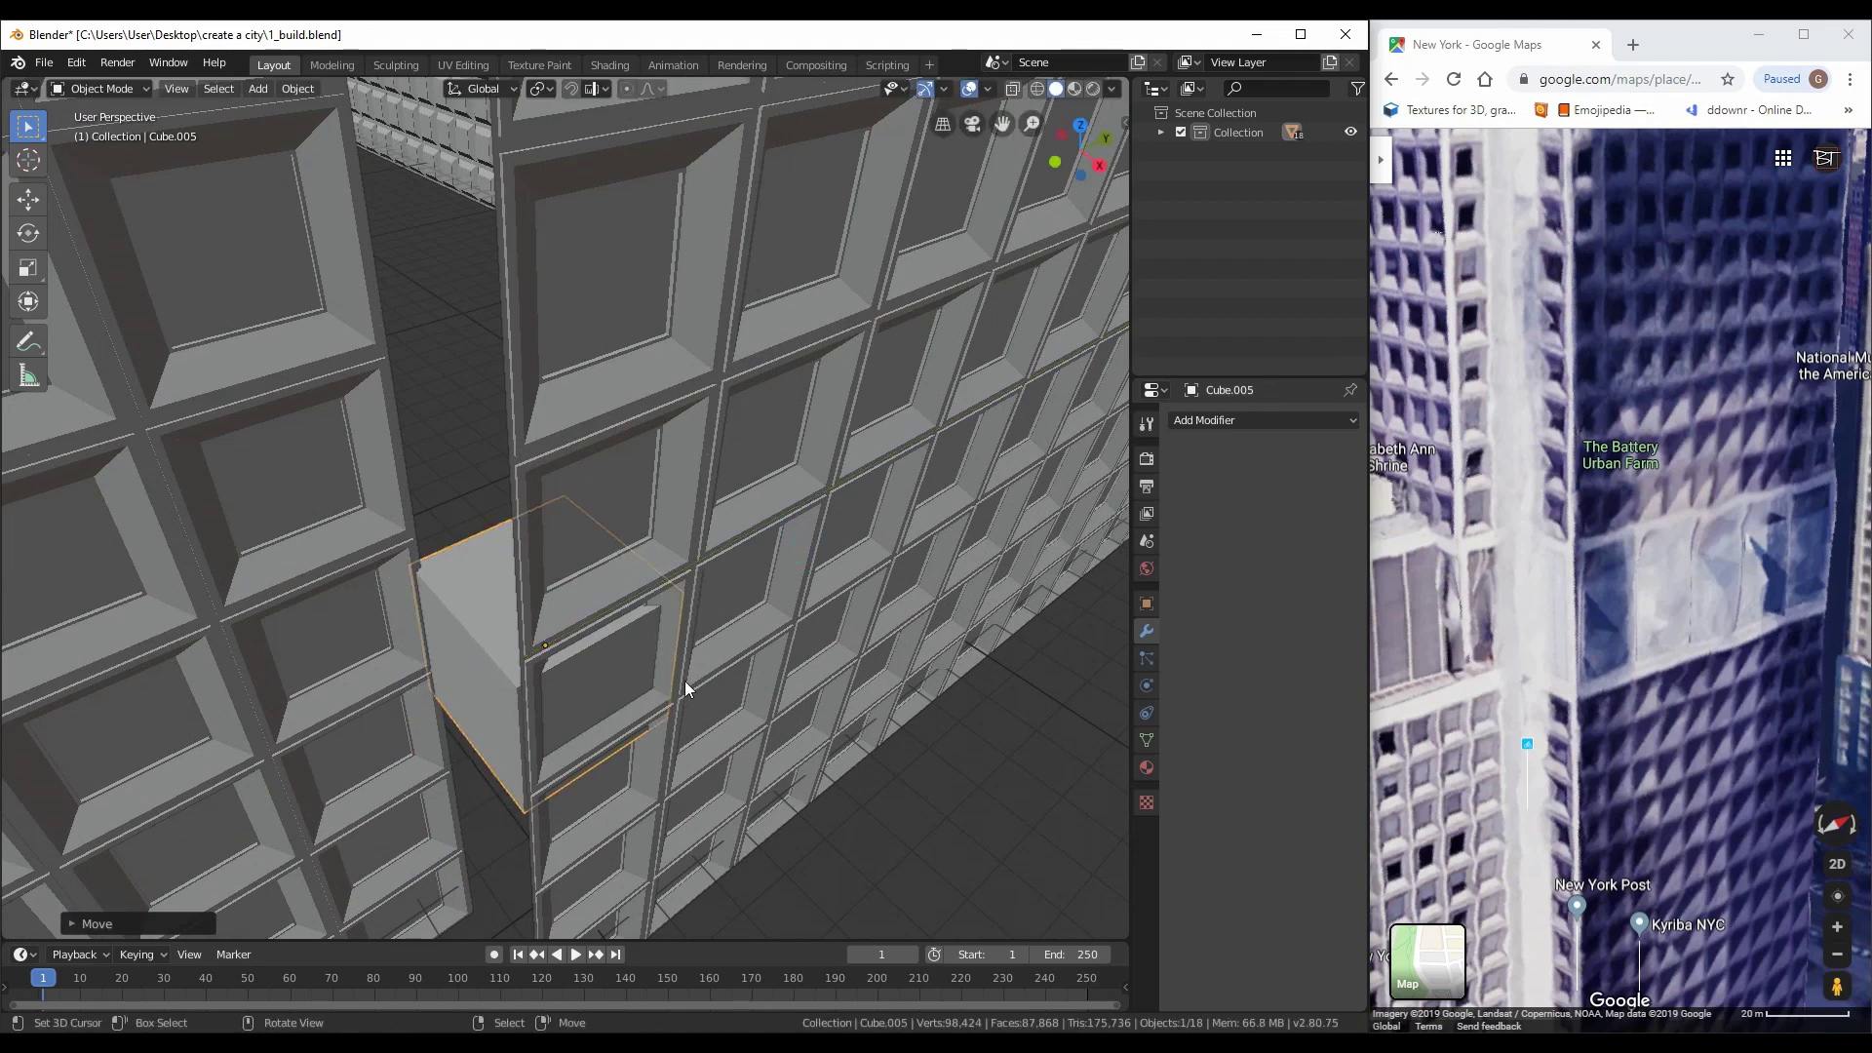
pyautogui.moveTo(685, 680); pyautogui.dragTo(687, 700, button='middle')
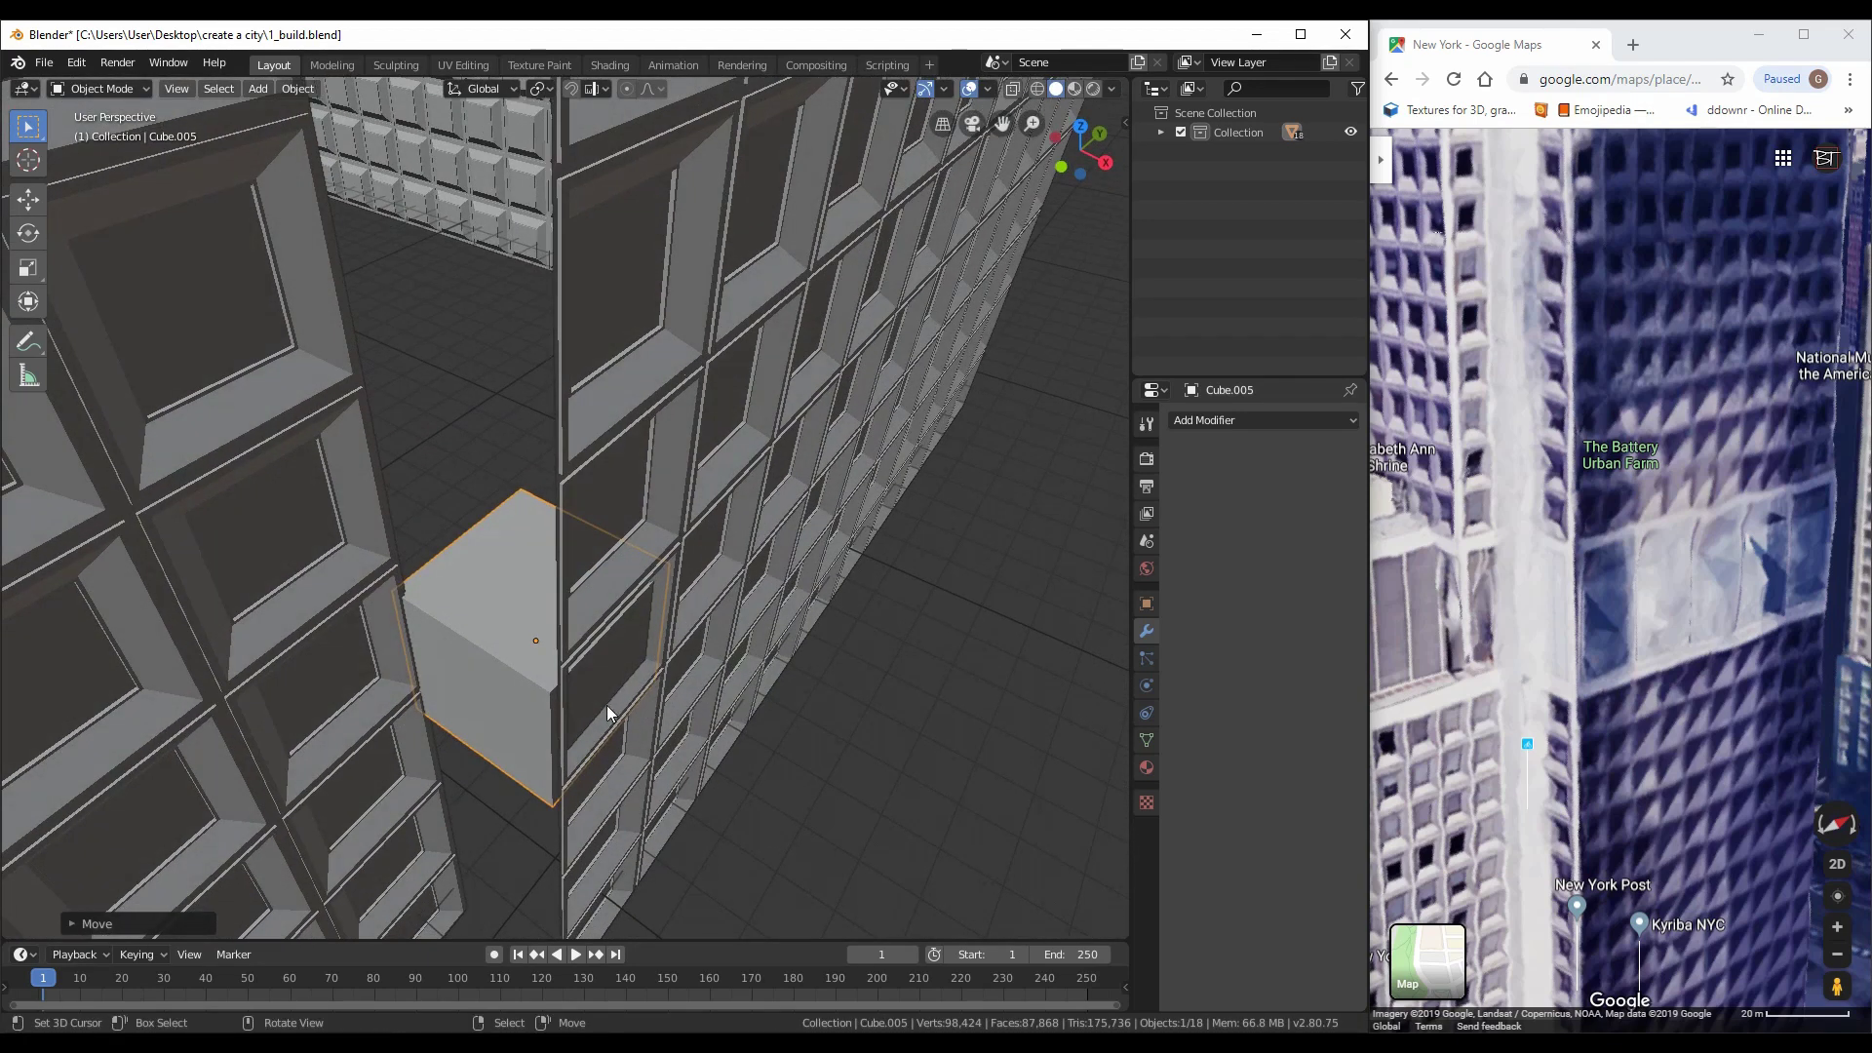
# In Edit Mode, move the cube's faces so it fits between the two window walls
pyautogui.press('Tab')
pyautogui.press('z')
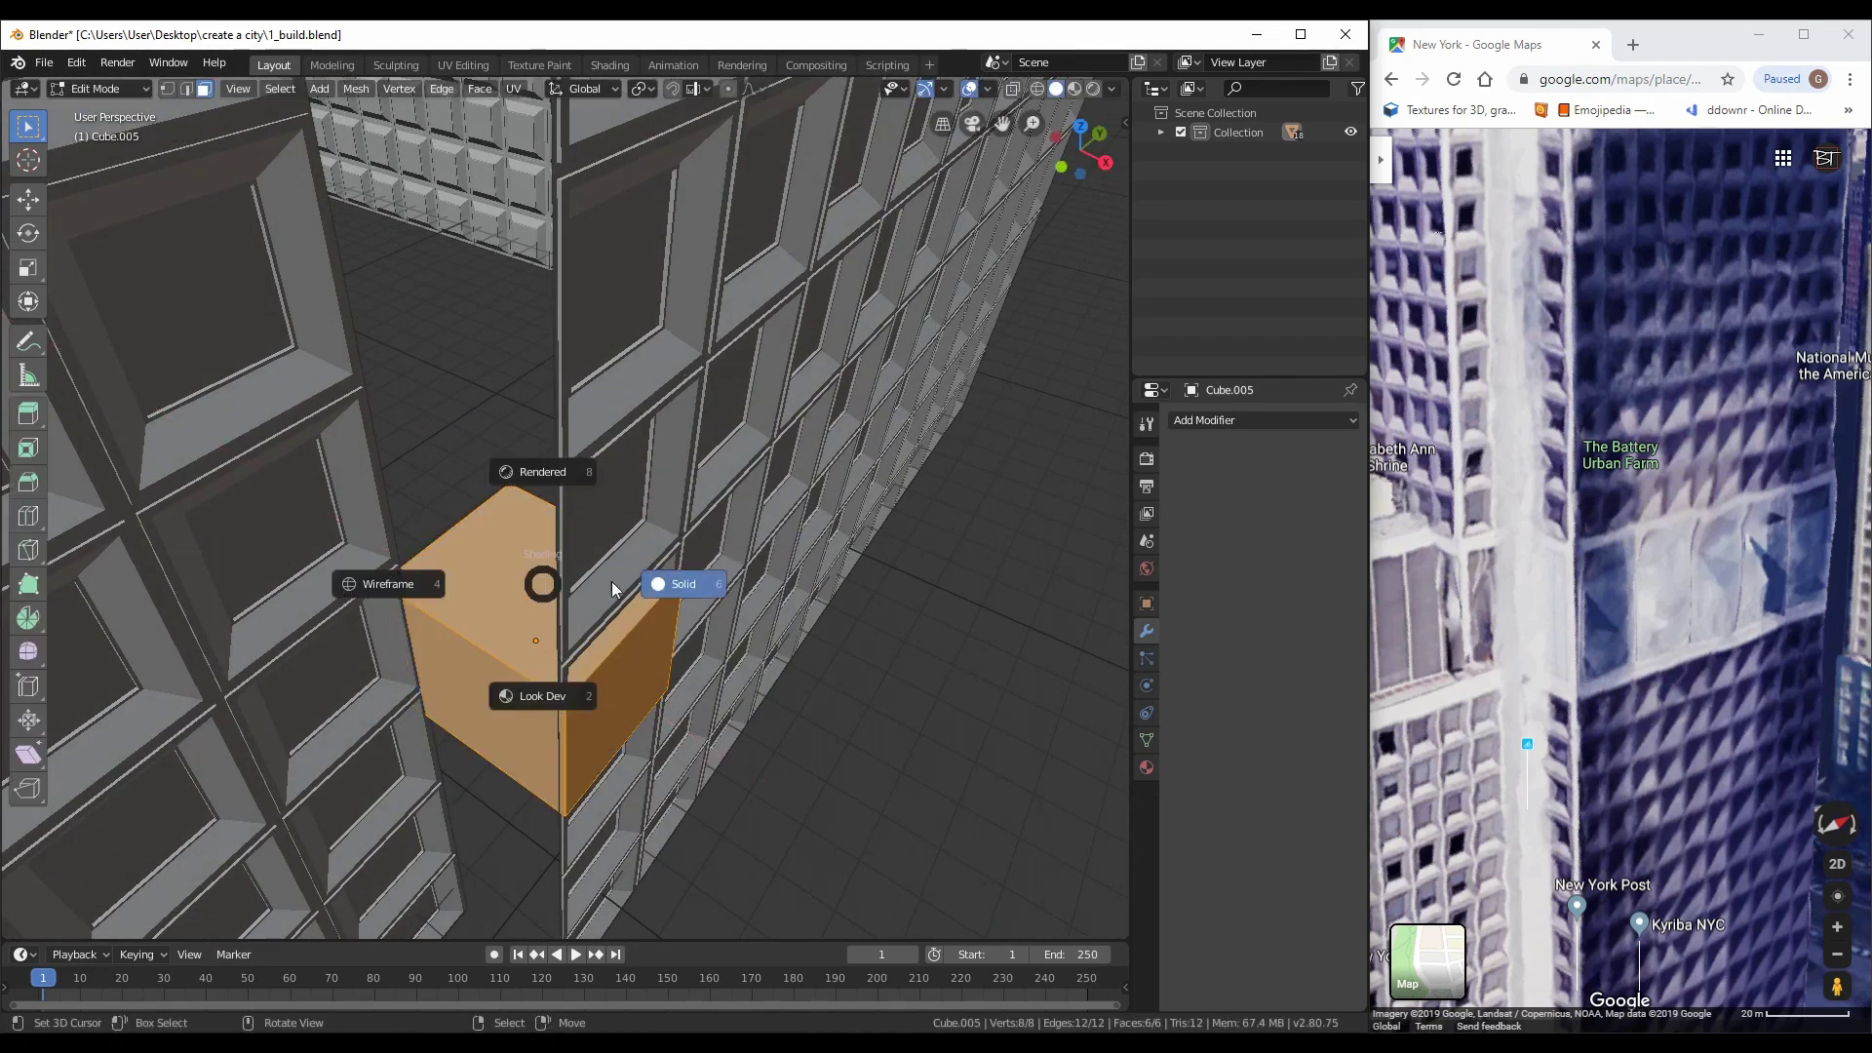
pyautogui.press('4')
pyautogui.click(585, 573)
pyautogui.press('z')
pyautogui.click(638, 671)
pyautogui.press('g')
pyautogui.click(616, 692)
pyautogui.moveTo(616, 692); pyautogui.dragTo(503, 754, button='middle')
pyautogui.press('g')
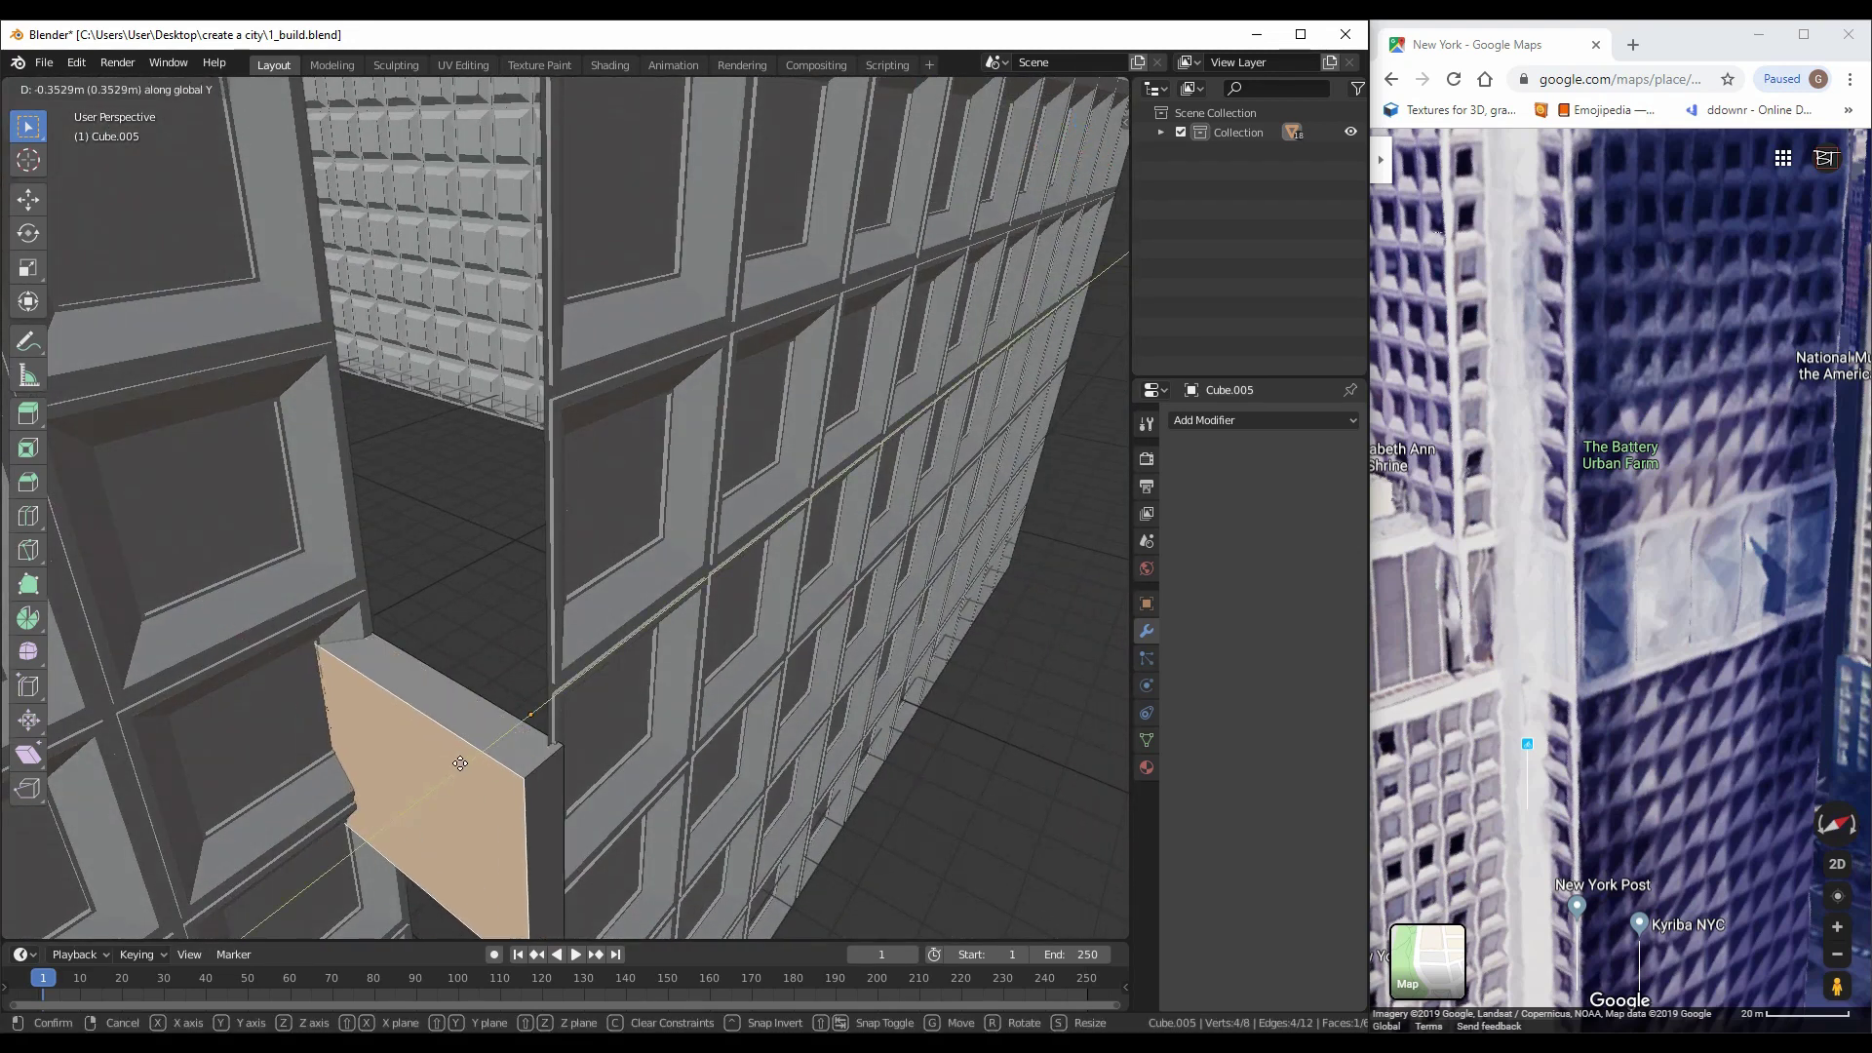
pyautogui.click(500, 729)
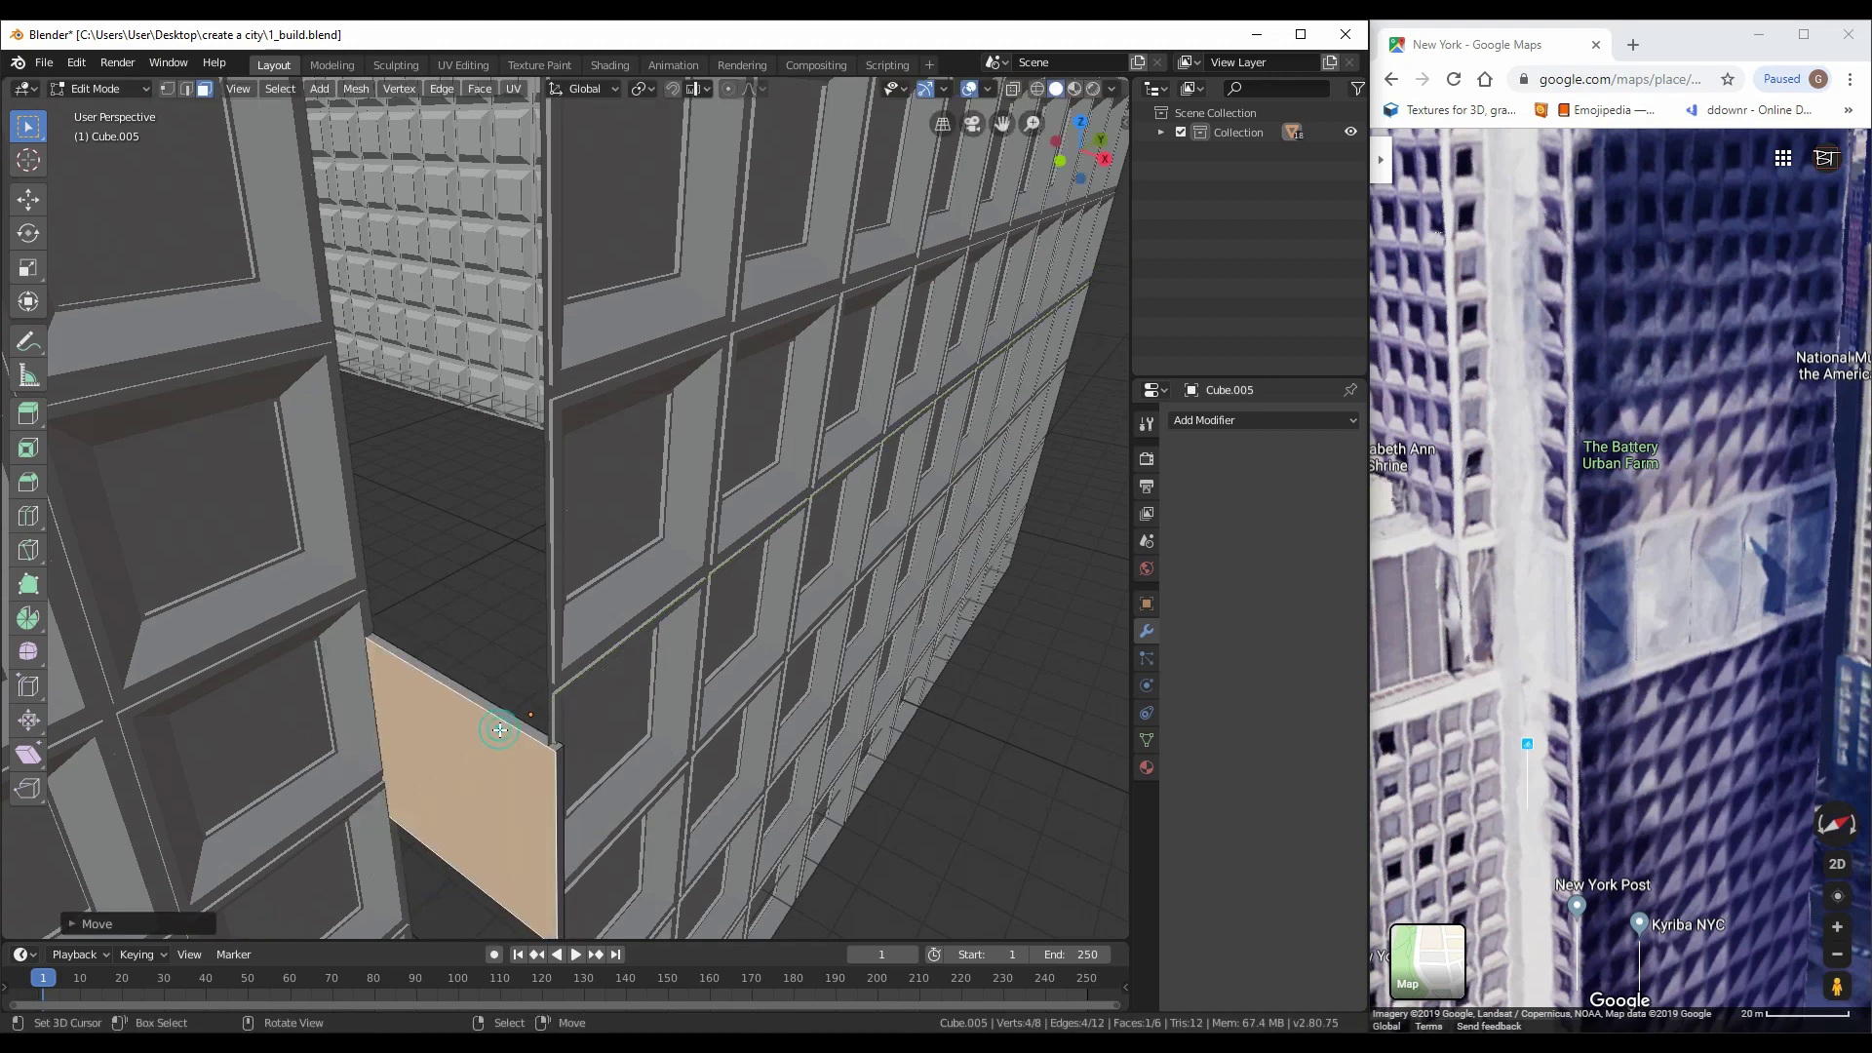
# Raise the strip's face to fill the corner gap, checking it in wireframe
pyautogui.scroll(-10, 495, 711)
pyautogui.press('g')
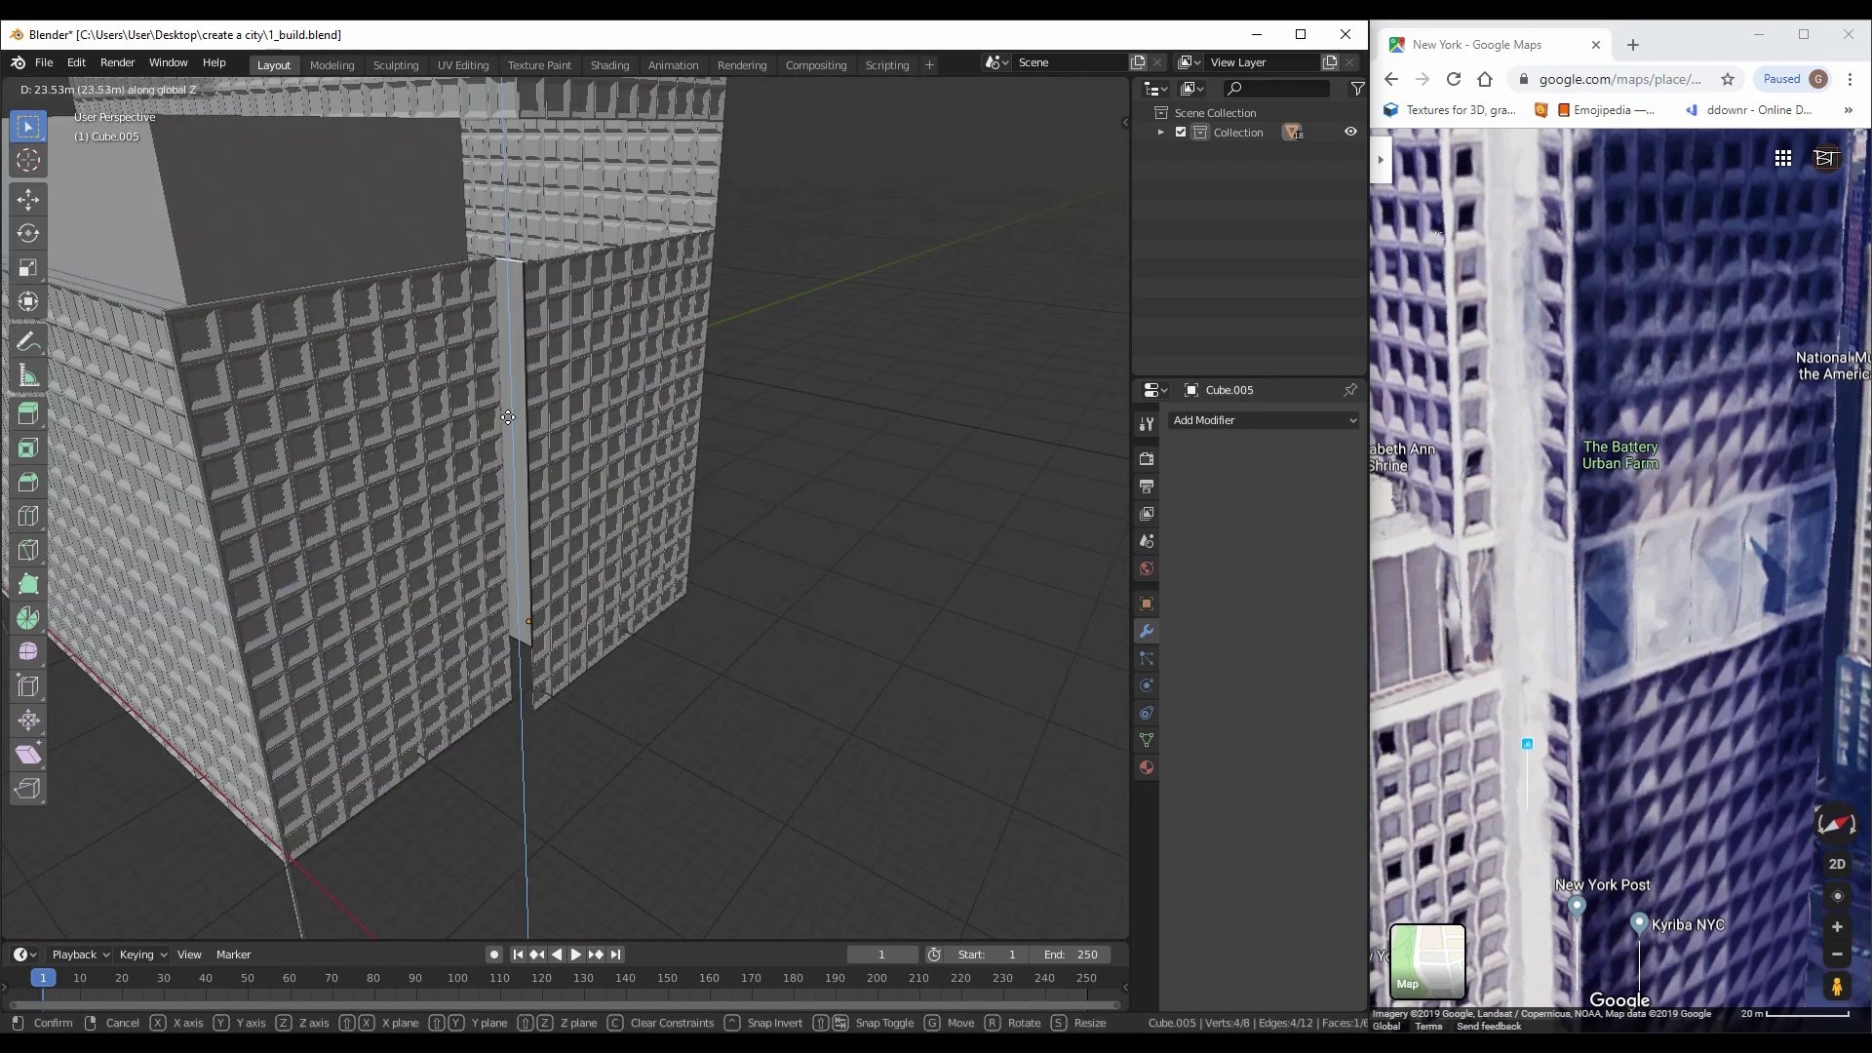
pyautogui.click(359, 703)
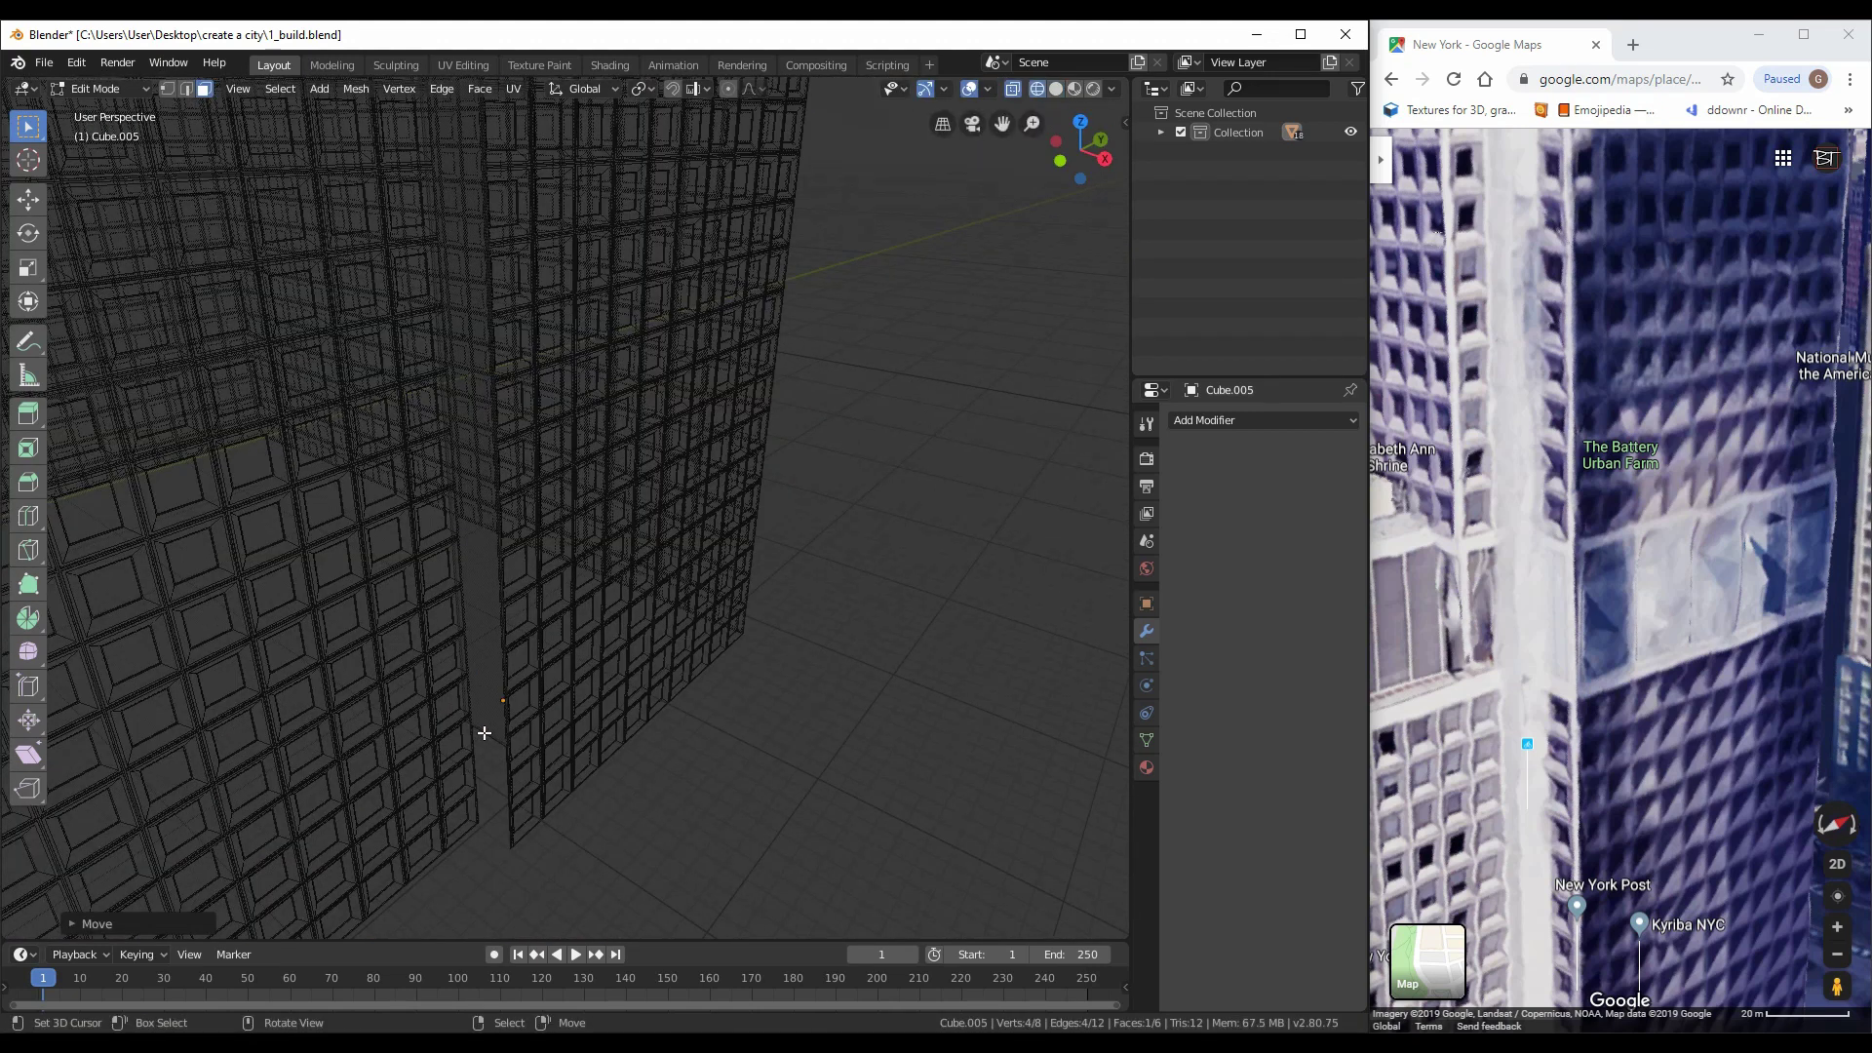
pyautogui.press('Tab')
pyautogui.hotkey('shift', 'z')
pyautogui.scroll(-4, 546, 779)
# Duplicate the corner strip and move the copy along X to the other corner
pyautogui.hotkey('shift', 'd')
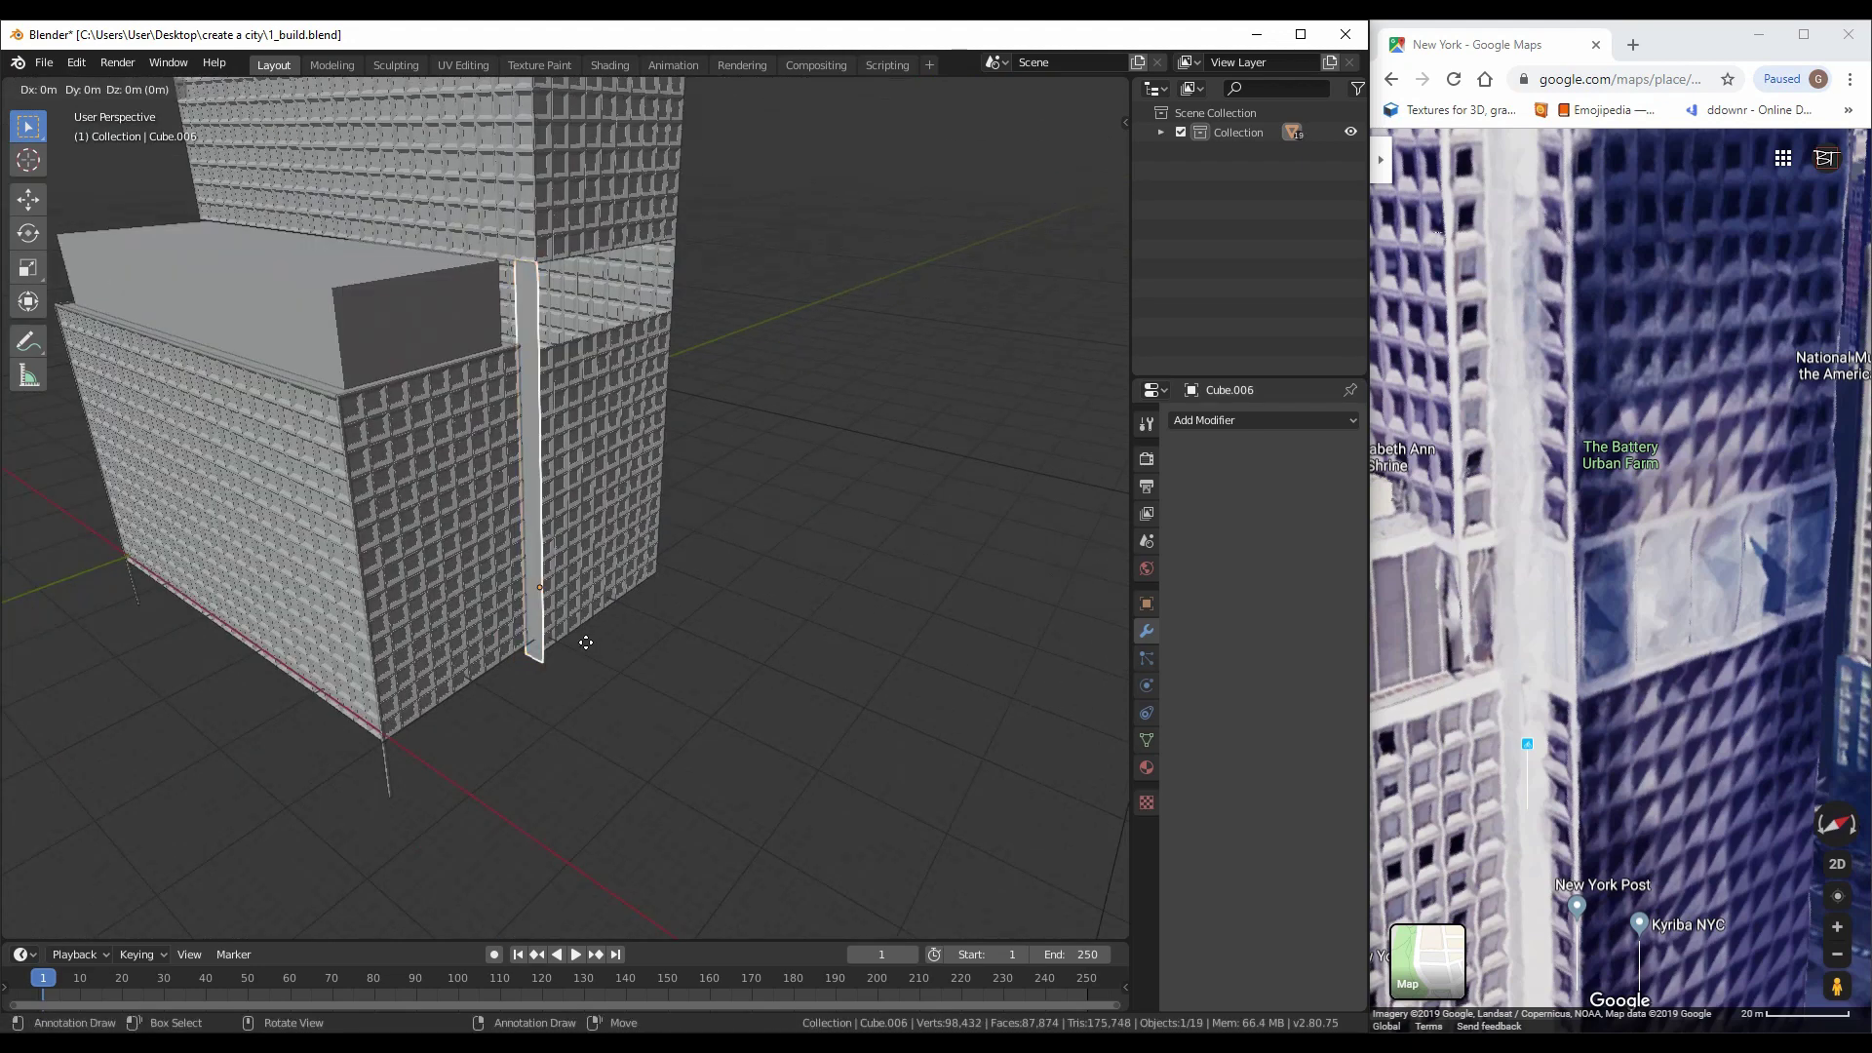
pyautogui.scroll(10, 447, 618)
pyautogui.press('g')
pyautogui.press('x')
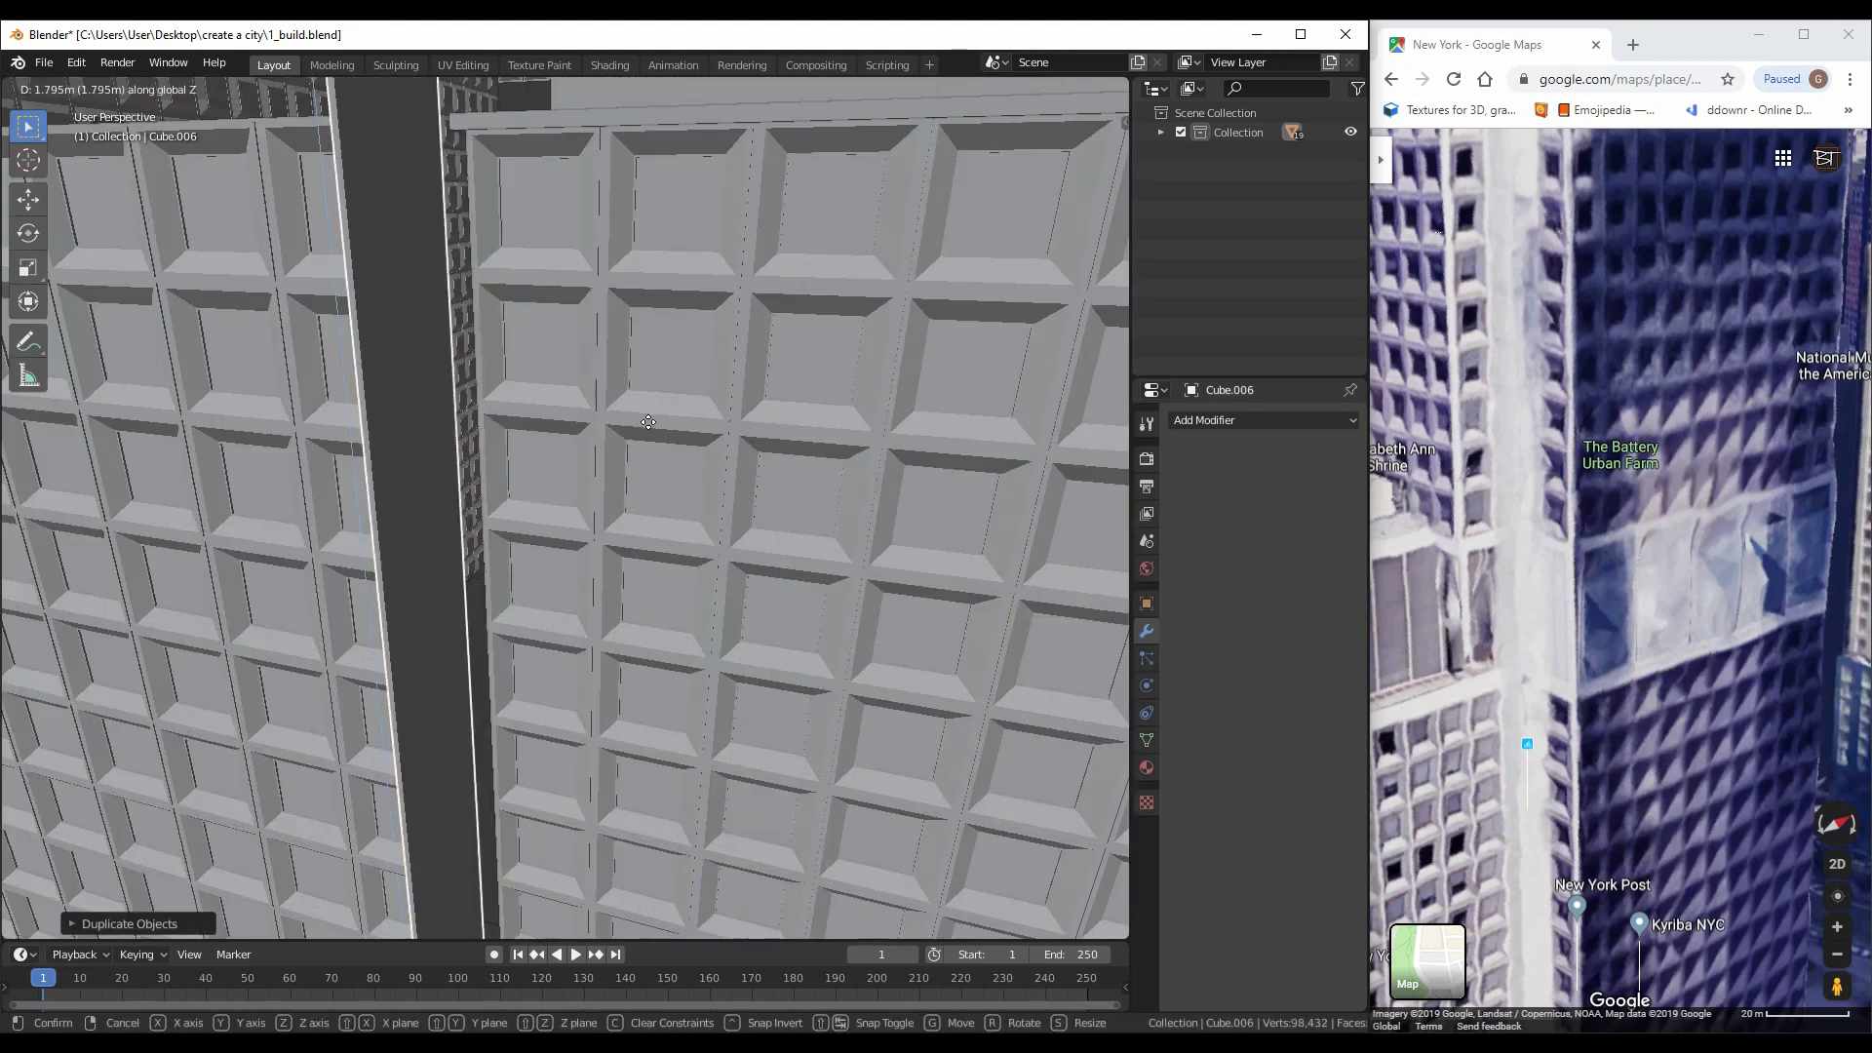
pyautogui.click(566, 435)
pyautogui.scroll(-8, 544, 419)
pyautogui.scroll(6, 511, 548)
pyautogui.scroll(-6, 558, 470)
# Undo a stray change, select the horizontal window band, and add a new cube
pyautogui.hotkey('alt', 'a')
pyautogui.hotkey('ctrl', 'z')
pyautogui.scroll(4, 414, 509)
pyautogui.moveTo(313, 493); pyautogui.dragTo(693, 459, button='middle')
pyautogui.scroll(3, 682, 468)
pyautogui.click(622, 494)
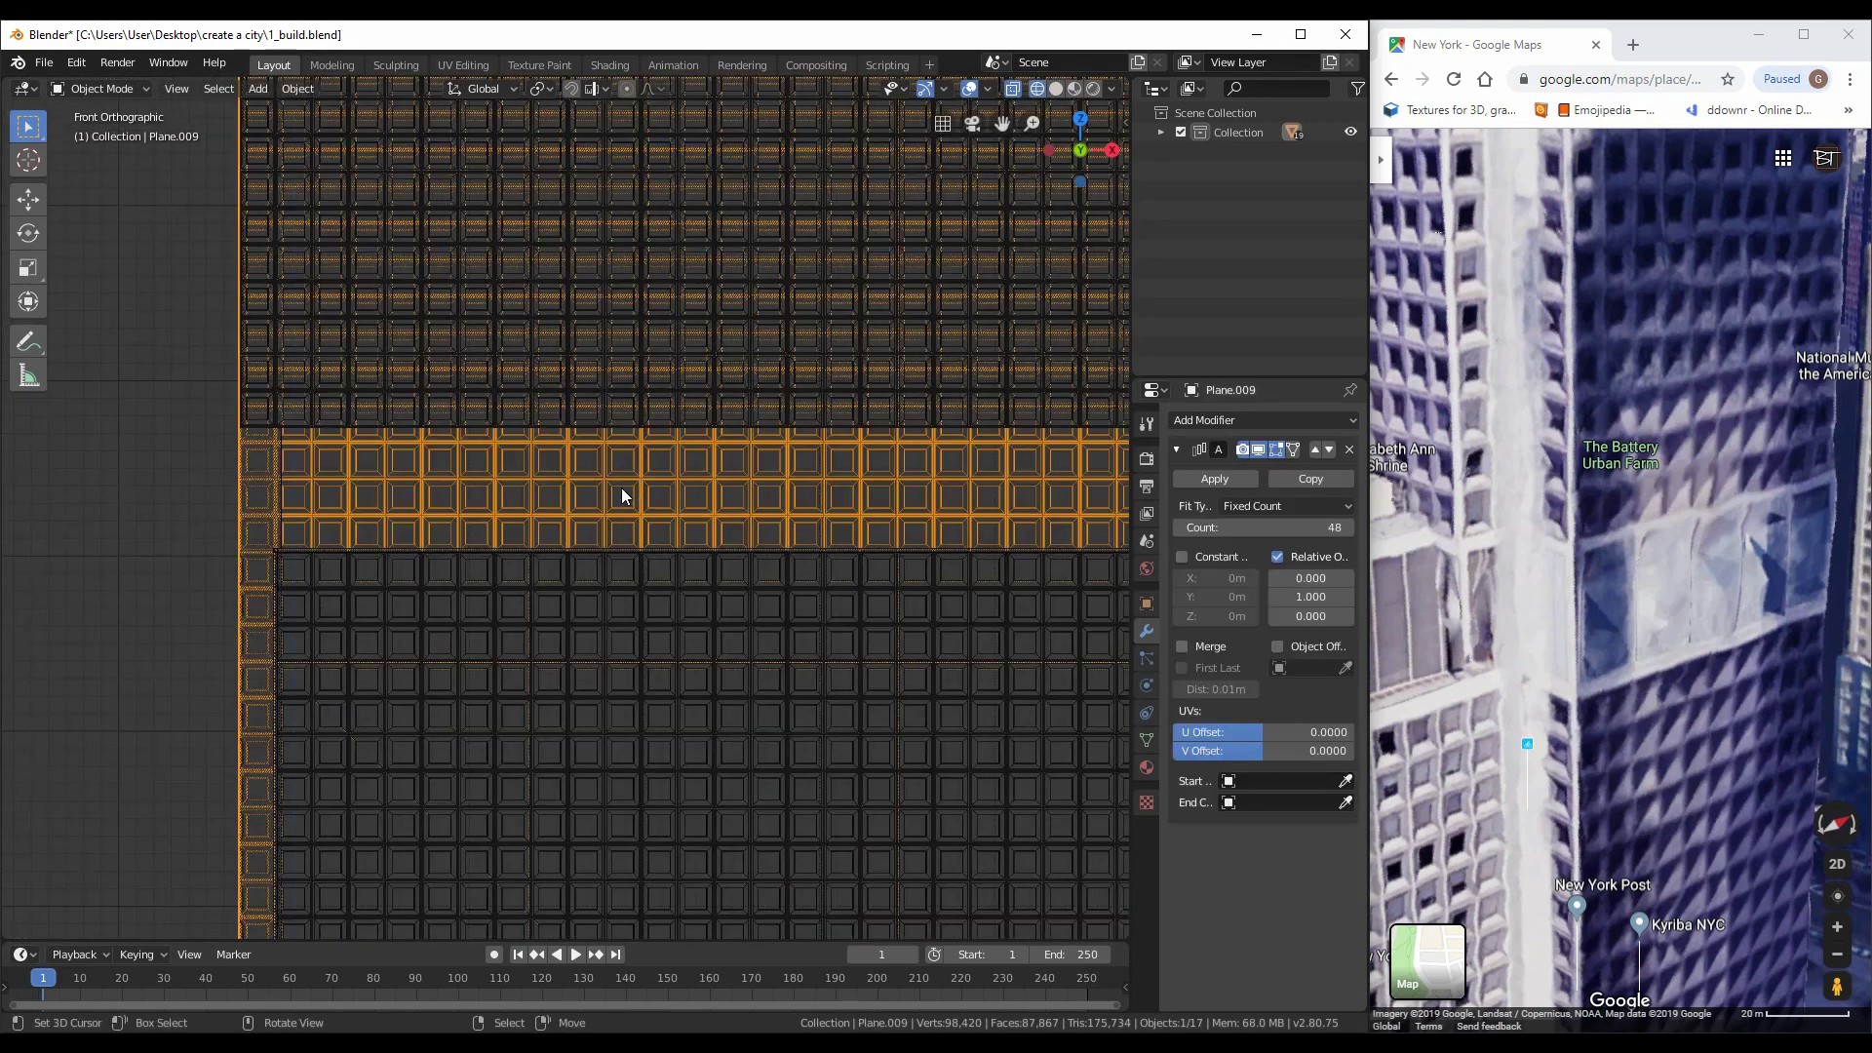
pyautogui.scroll(-1, 717, 500)
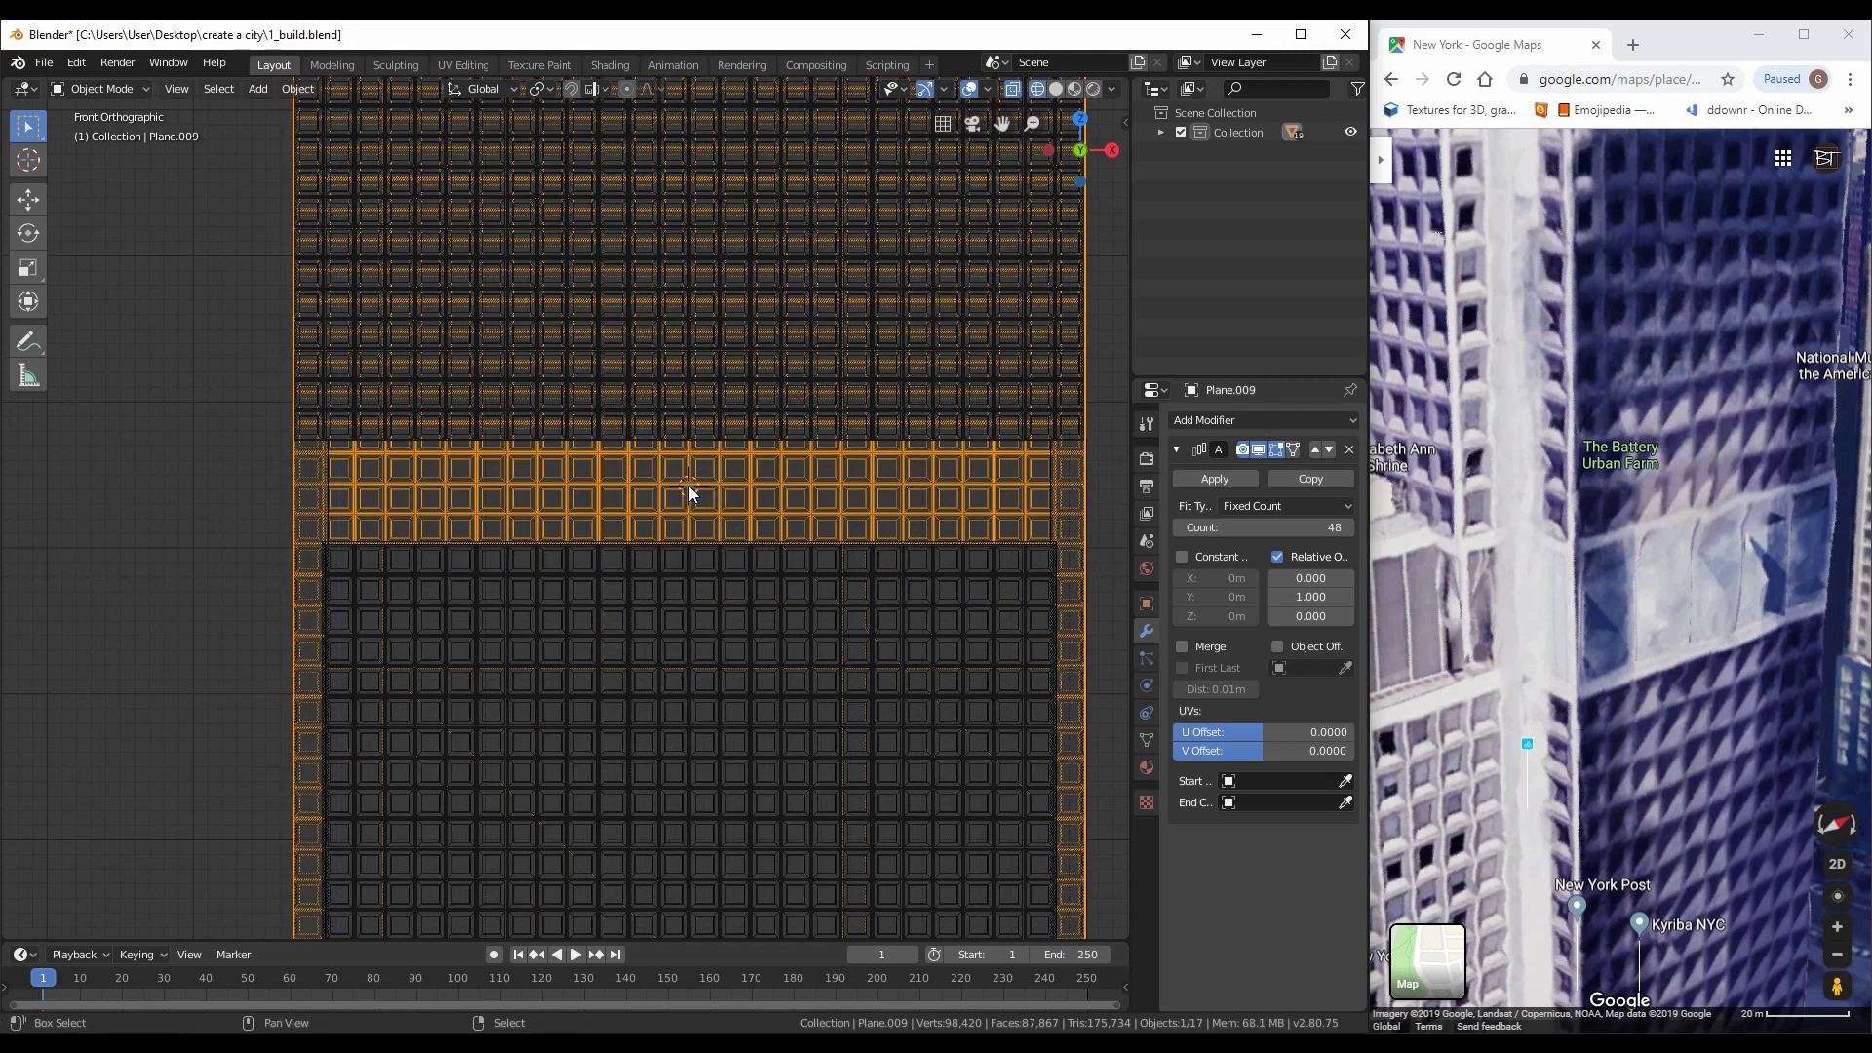
pyautogui.hotkey('shift', 'a')
pyautogui.click(799, 536)
# Stretch the new cube along X, then move it front-to-back and up to the band's height
pyautogui.press('s')
pyautogui.press('x')
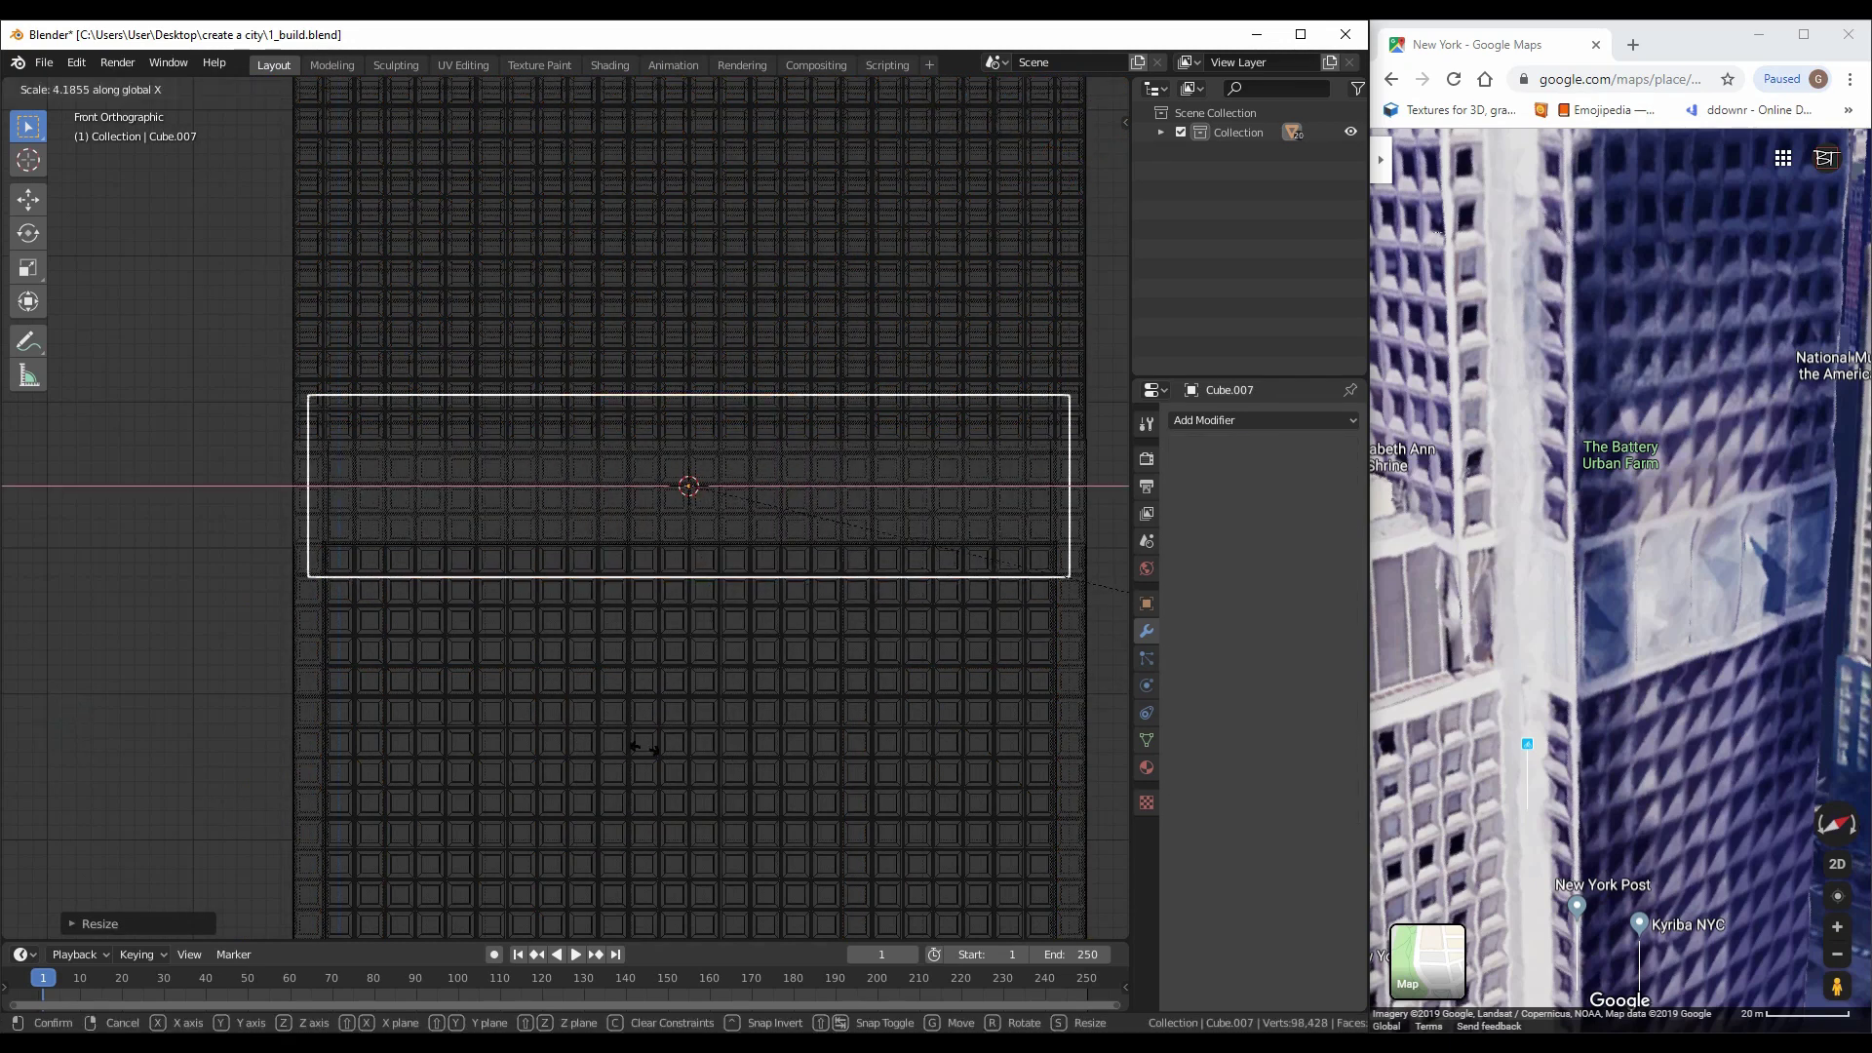
pyautogui.click(644, 749)
pyautogui.hotkey('alt', 'z')
pyautogui.moveTo(743, 744); pyautogui.dragTo(531, 786, button='middle')
pyautogui.press('g')
pyautogui.press('y')
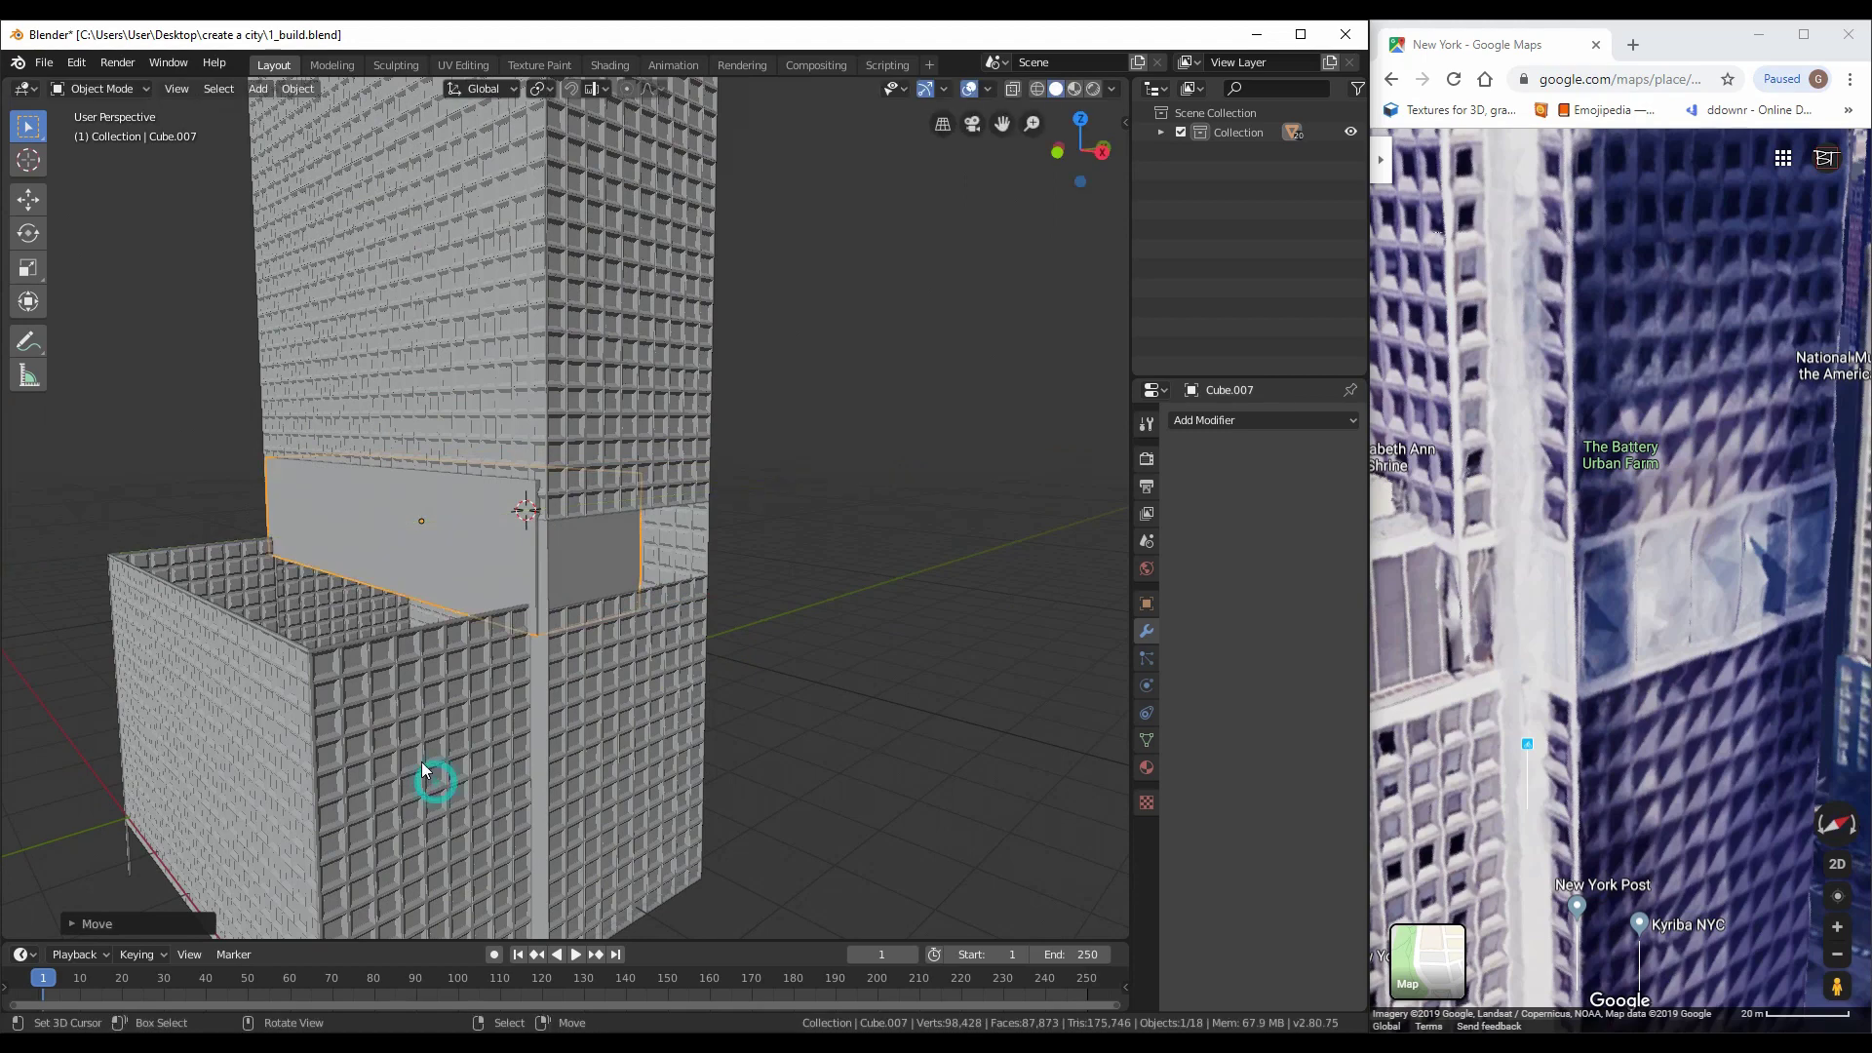
pyautogui.scroll(5, 424, 770)
pyautogui.press('g')
pyautogui.press('y')
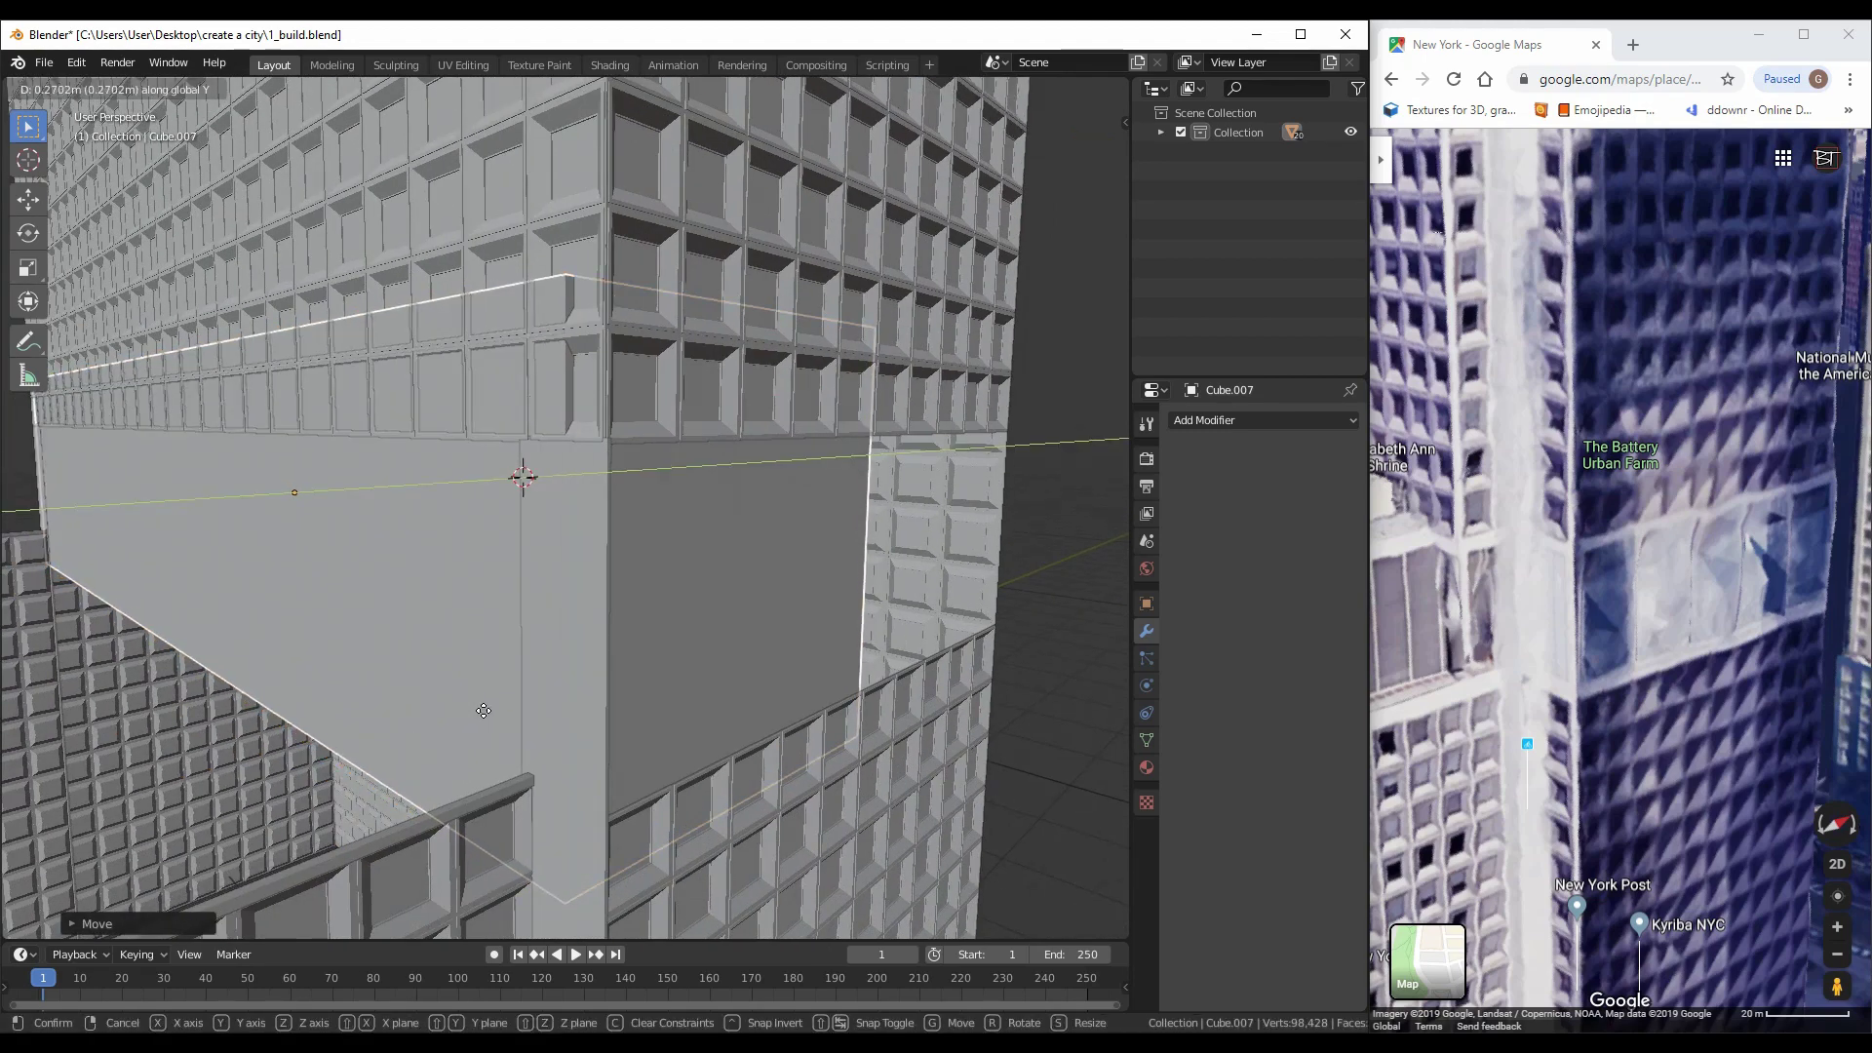
pyautogui.press('z')
pyautogui.click(387, 610)
# Push one face of the box along Y to thin it, then delete the extra object
pyautogui.scroll(-3, 376, 618)
pyautogui.moveTo(376, 618); pyautogui.dragTo(575, 581, button='middle')
pyautogui.scroll(2, 476, 604)
pyautogui.press('Tab')
pyautogui.moveTo(455, 599); pyautogui.dragTo(208, 682, button='middle')
pyautogui.press('g')
pyautogui.press('y')
pyautogui.click(358, 554)
pyautogui.press('Tab')
pyautogui.click(380, 625)
# From the front view, raise the plank vertically and scale its length to span the facade
pyautogui.press('KP_1')
pyautogui.press('g')
pyautogui.press('z')
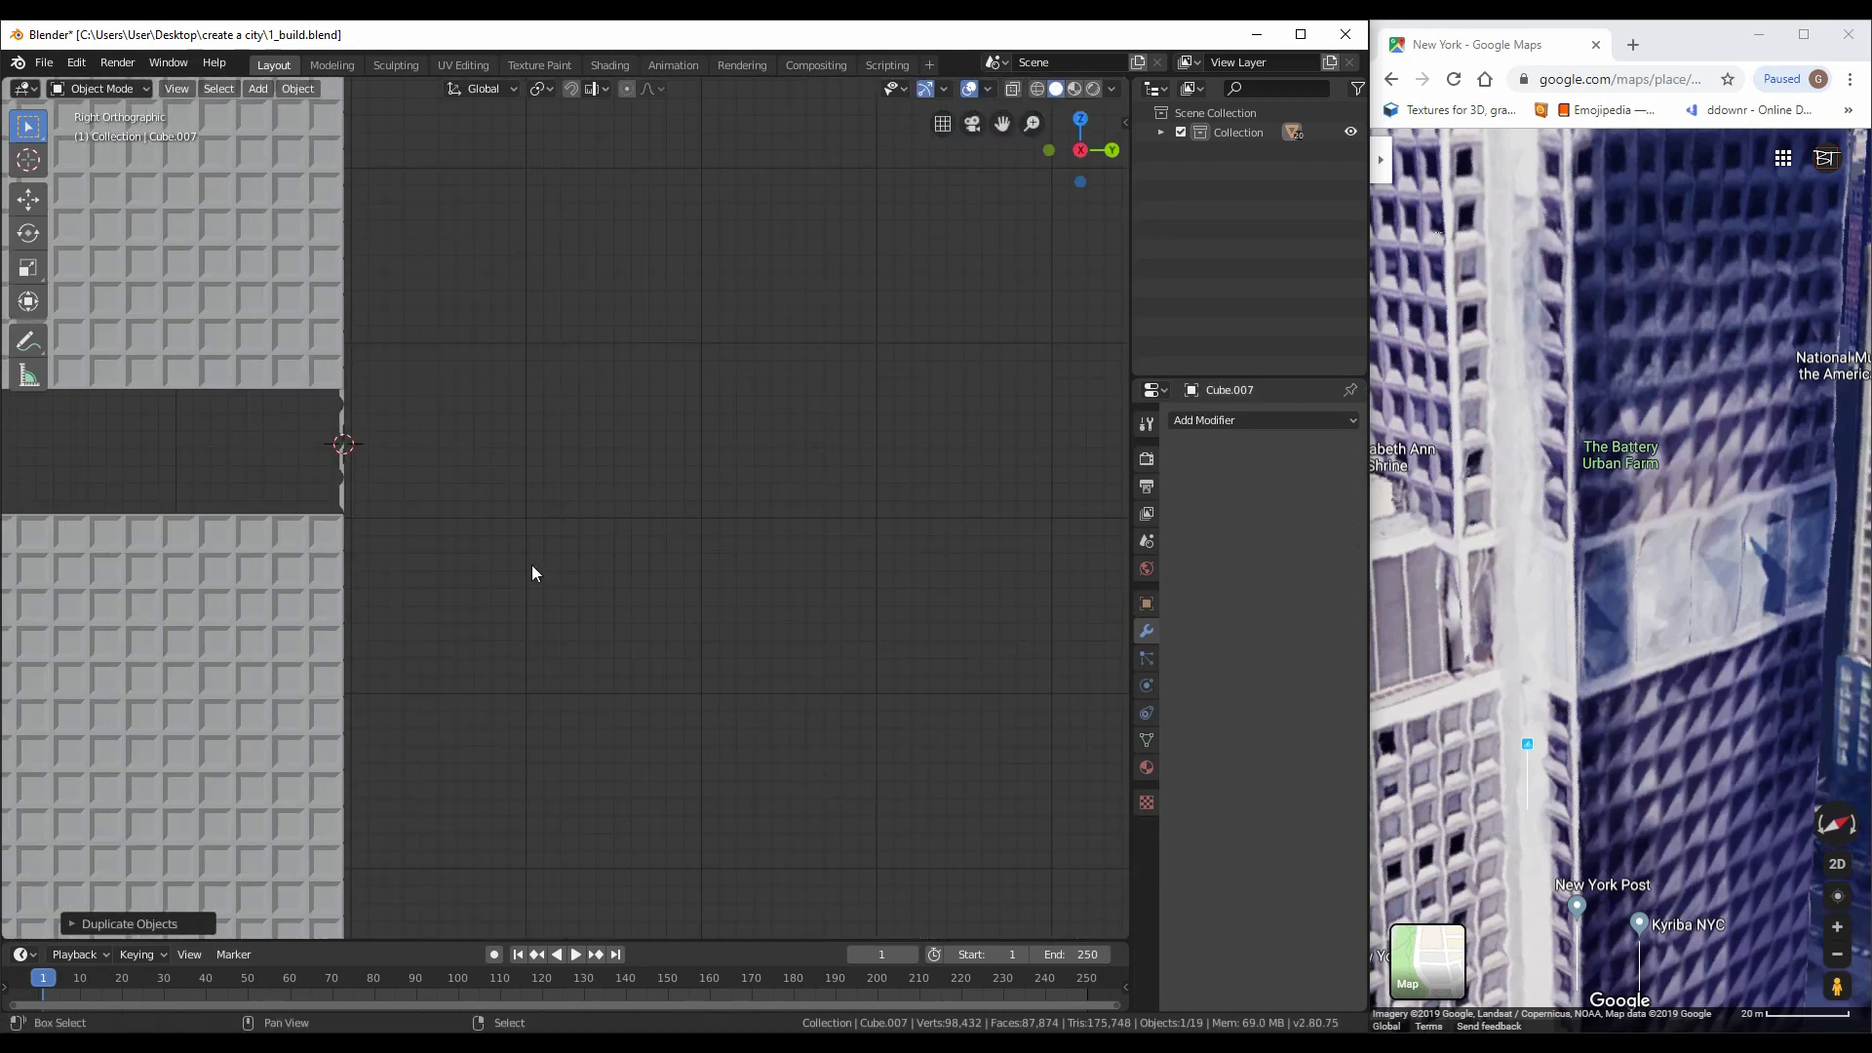
pyautogui.click(530, 573)
pyautogui.scroll(5, 342, 527)
pyautogui.moveTo(342, 527); pyautogui.dragTo(363, 578, button='middle')
pyautogui.scroll(-5, 502, 580)
pyautogui.press('s')
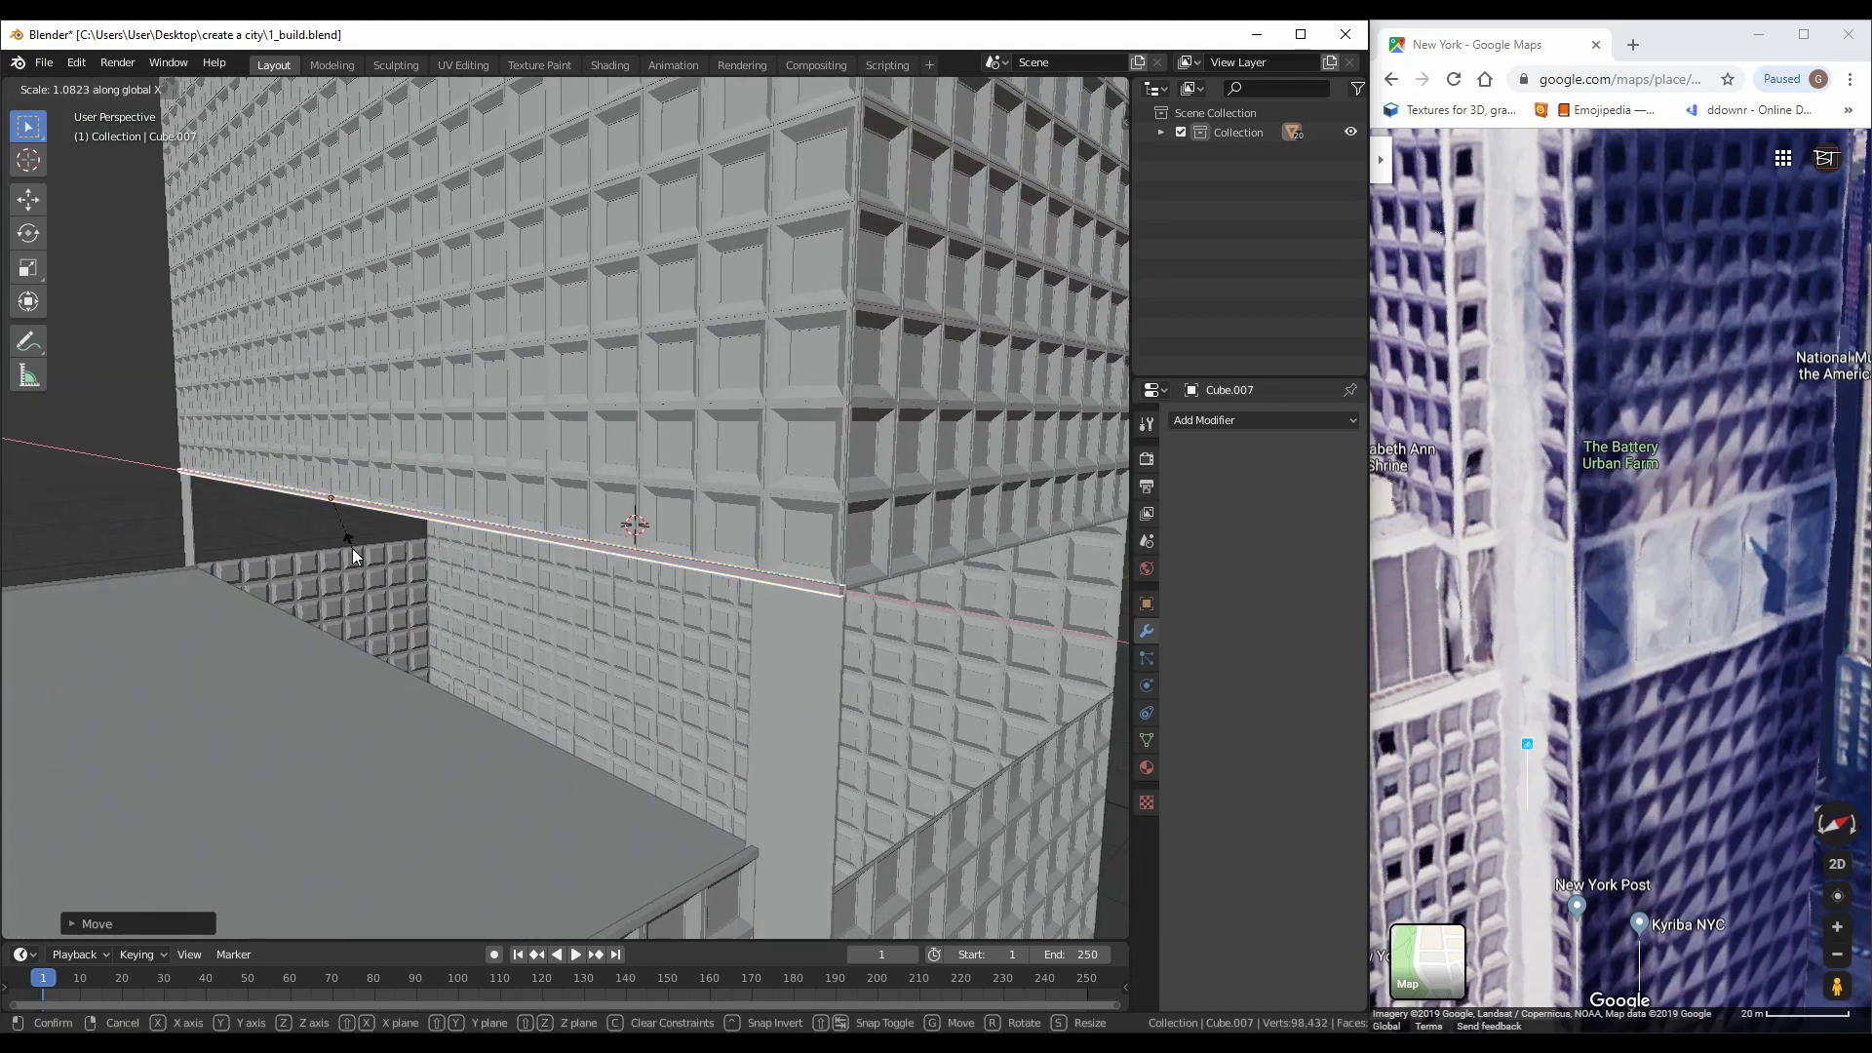
pyautogui.click(353, 557)
pyautogui.scroll(-3, 330, 786)
pyautogui.press('KP_1')
# Duplicate the plank and position the copy at the tower's front corner in top view
pyautogui.hotkey('shift', 'd')
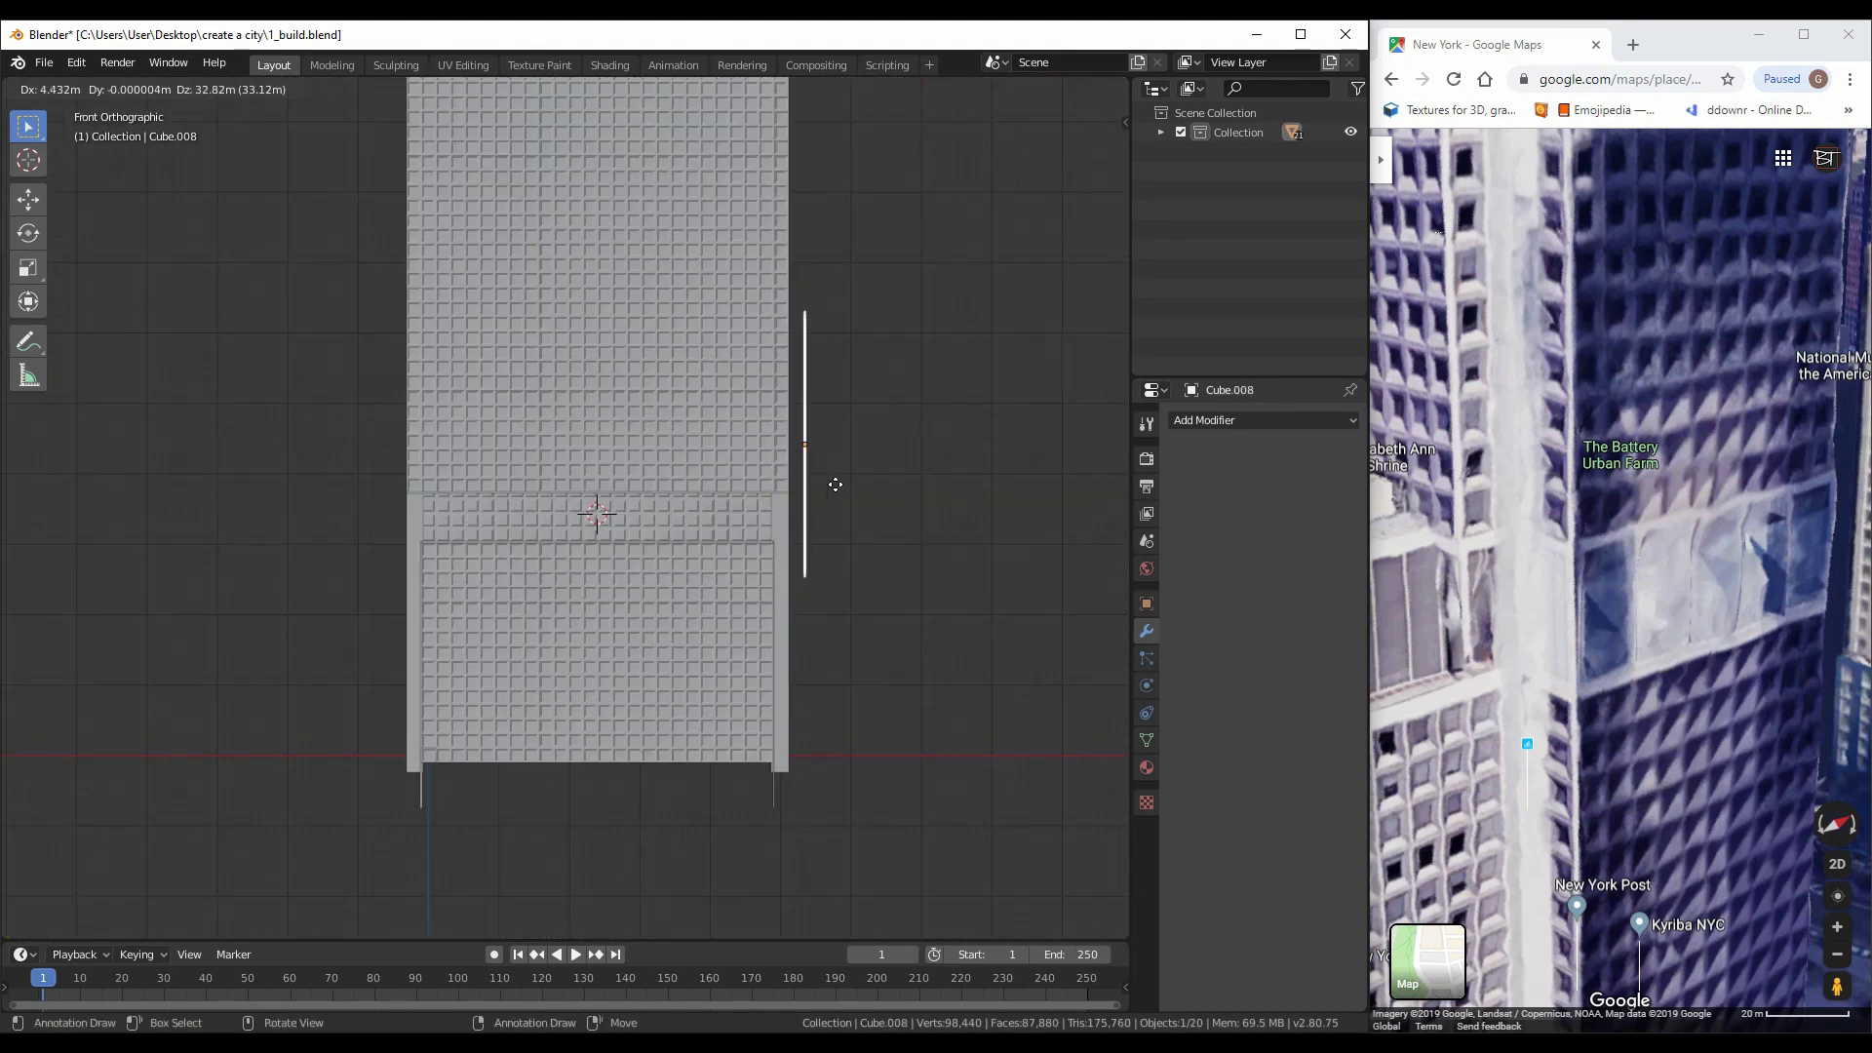
pyautogui.click(743, 760)
pyautogui.scroll(-3, 696, 573)
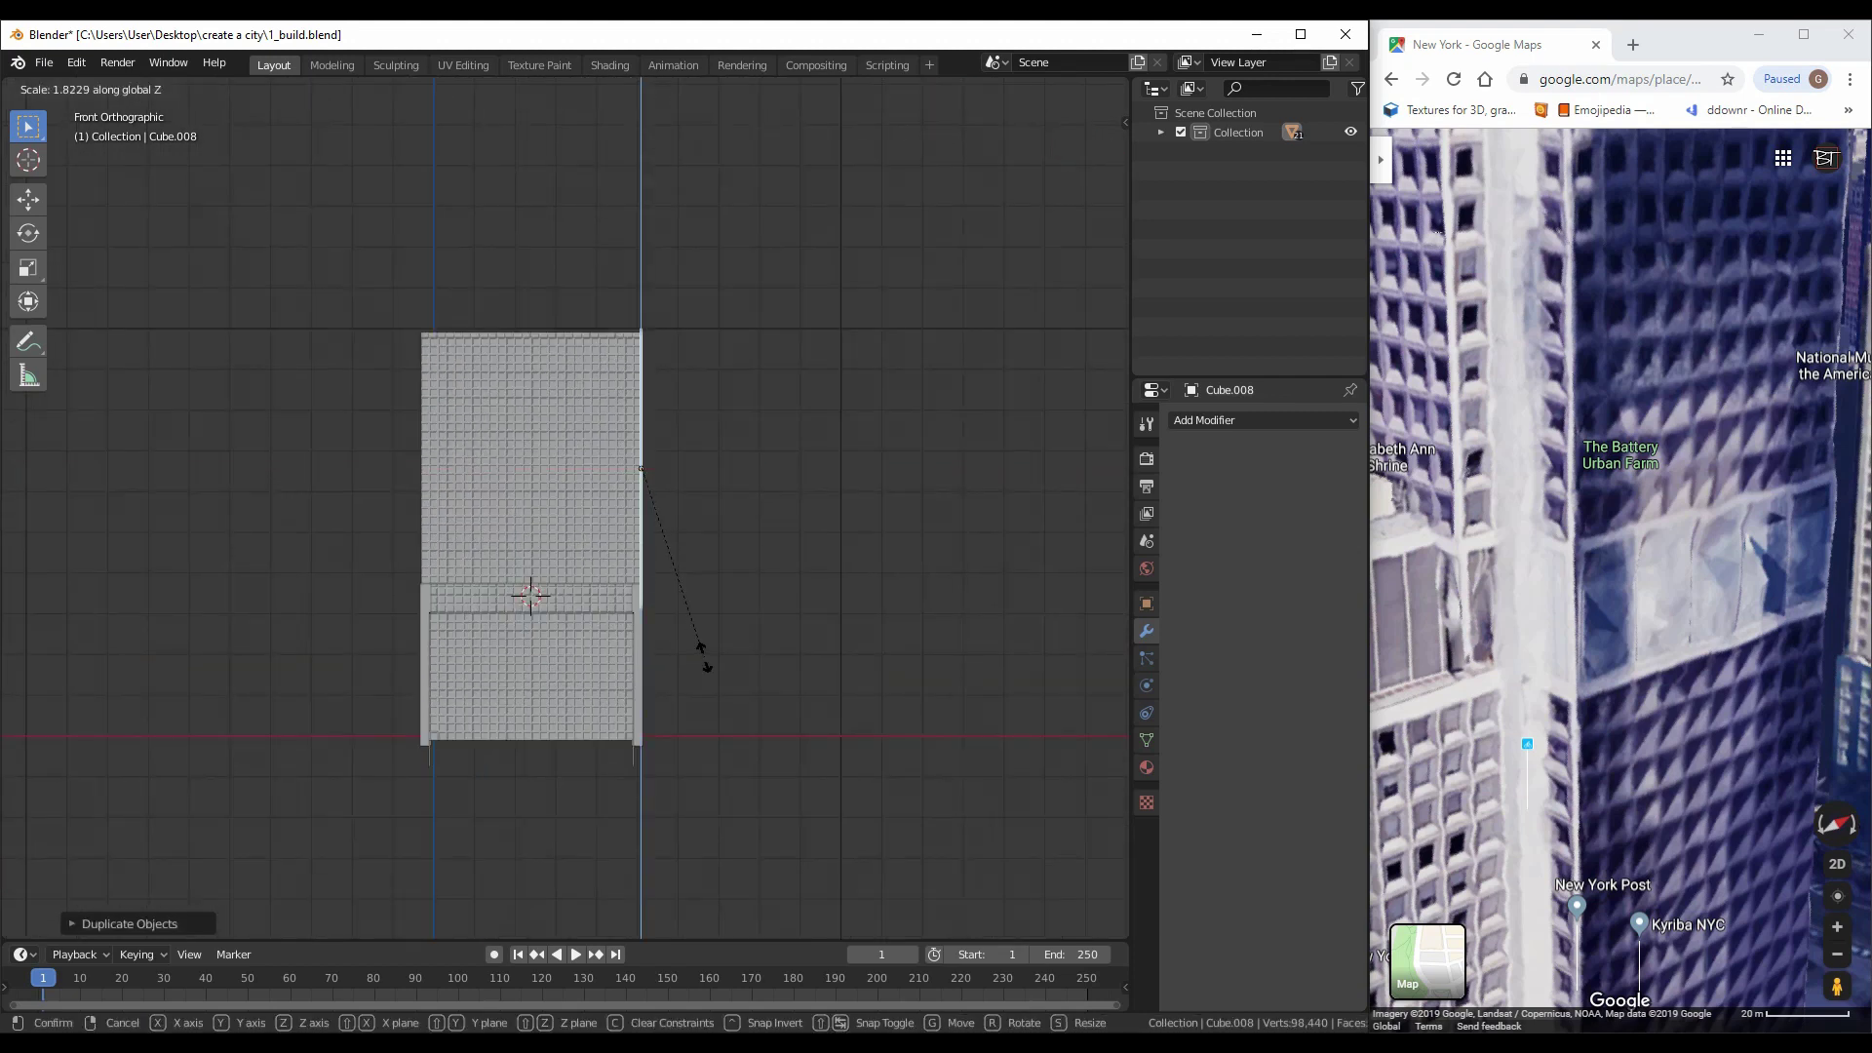
pyautogui.press('KP_7')
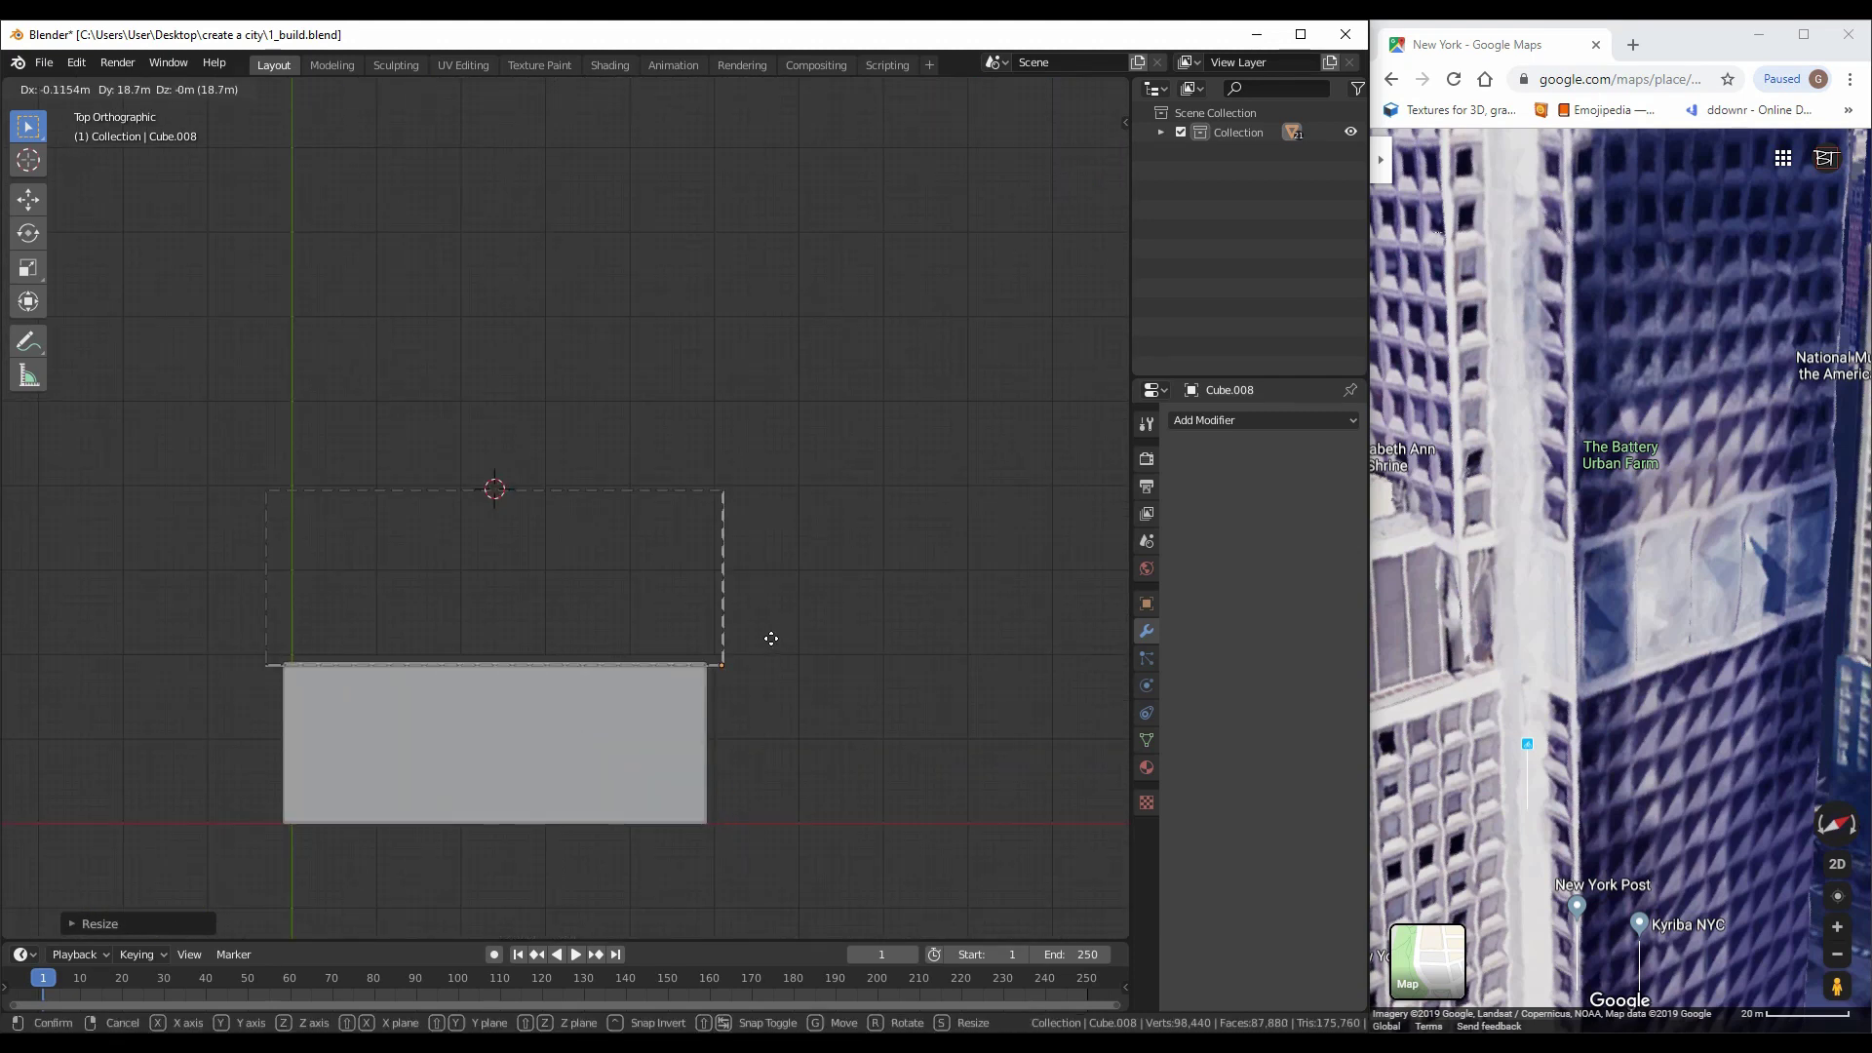
pyautogui.click(771, 639)
pyautogui.scroll(5, 259, 401)
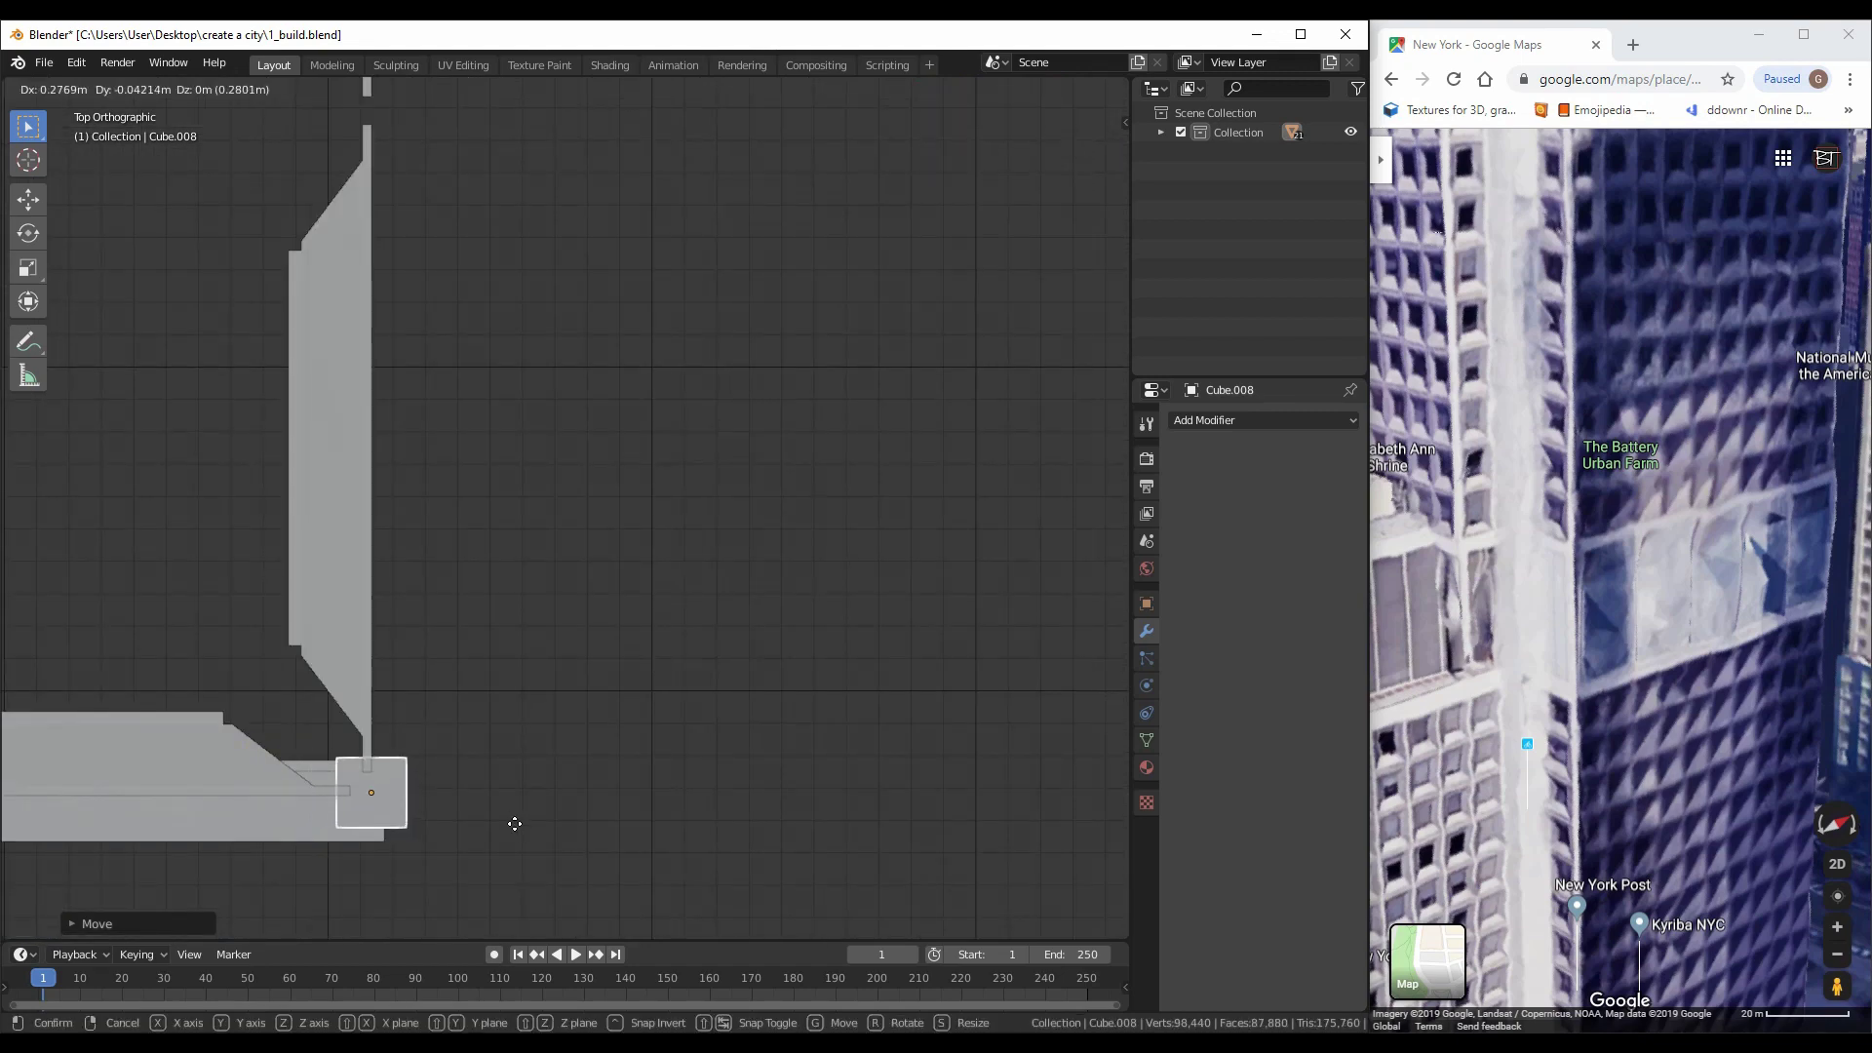
pyautogui.click(515, 824)
pyautogui.moveTo(543, 861); pyautogui.dragTo(356, 582, button='middle')
# In Edit Mode, select the corner strip's geometry and try a vertical move, then cancel it
pyautogui.press('Tab')
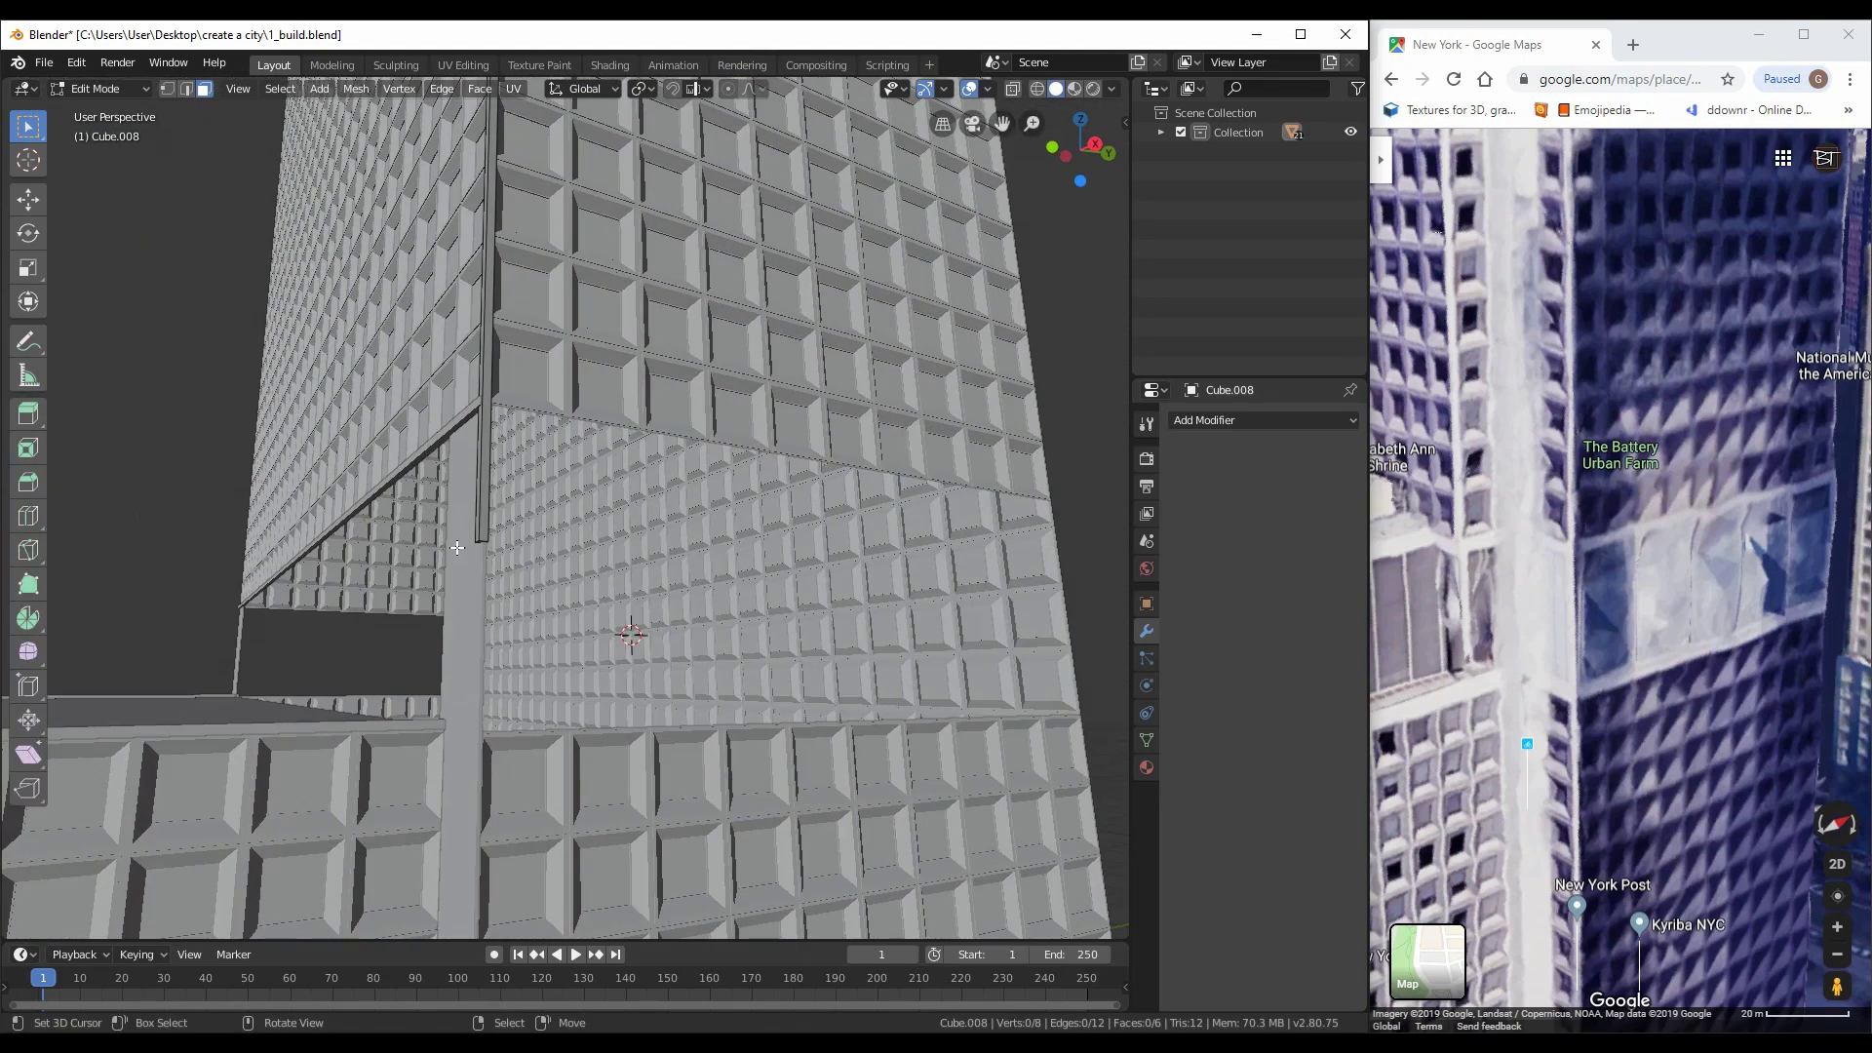
pyautogui.scroll(-5, 498, 580)
pyautogui.moveTo(498, 580); pyautogui.dragTo(604, 507, button='middle')
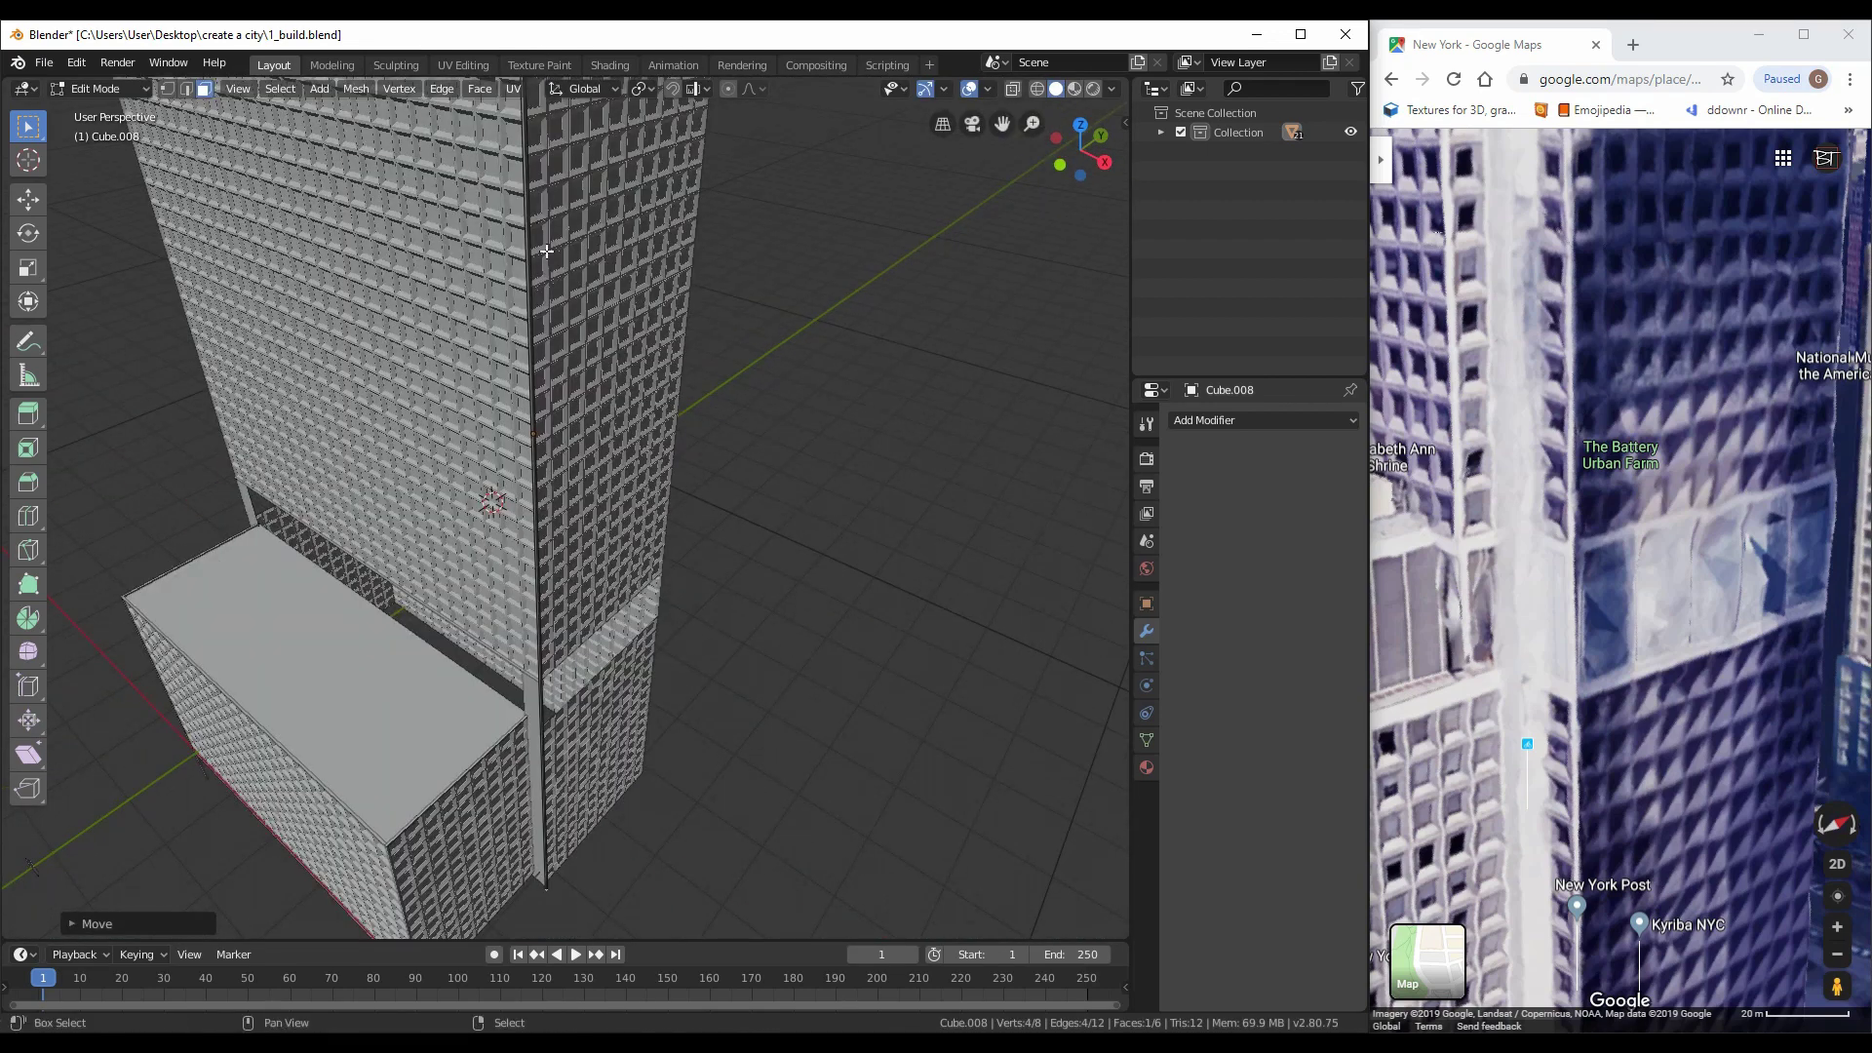
pyautogui.scroll(6, 621, 490)
pyautogui.click(792, 509)
pyautogui.press('g')
pyautogui.press('z')
pyautogui.rightClick(810, 458)
# Snap the 3D cursor to the strip's selected edge and set the strip's origin there
pyautogui.hotkey('shift', 's')
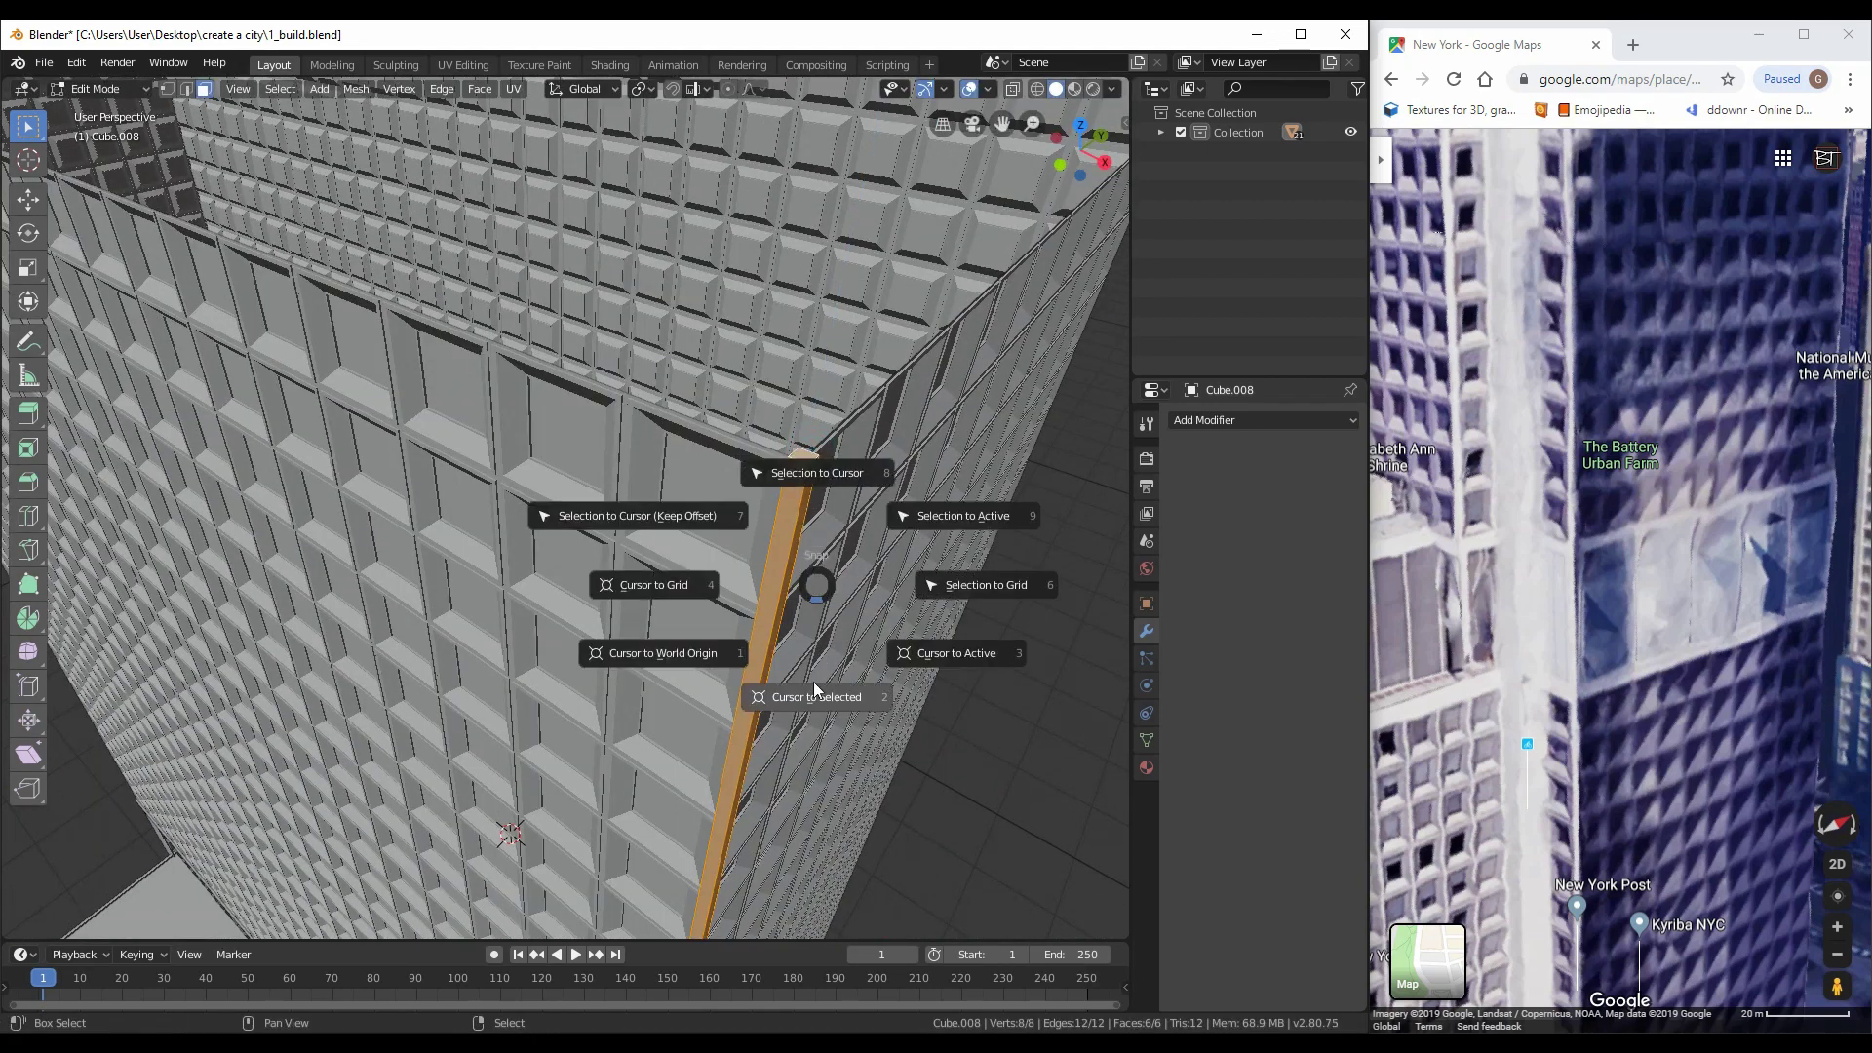
pyautogui.click(815, 687)
pyautogui.press('Tab')
pyautogui.click(298, 89)
pyautogui.click(527, 175)
pyautogui.scroll(-5, 743, 494)
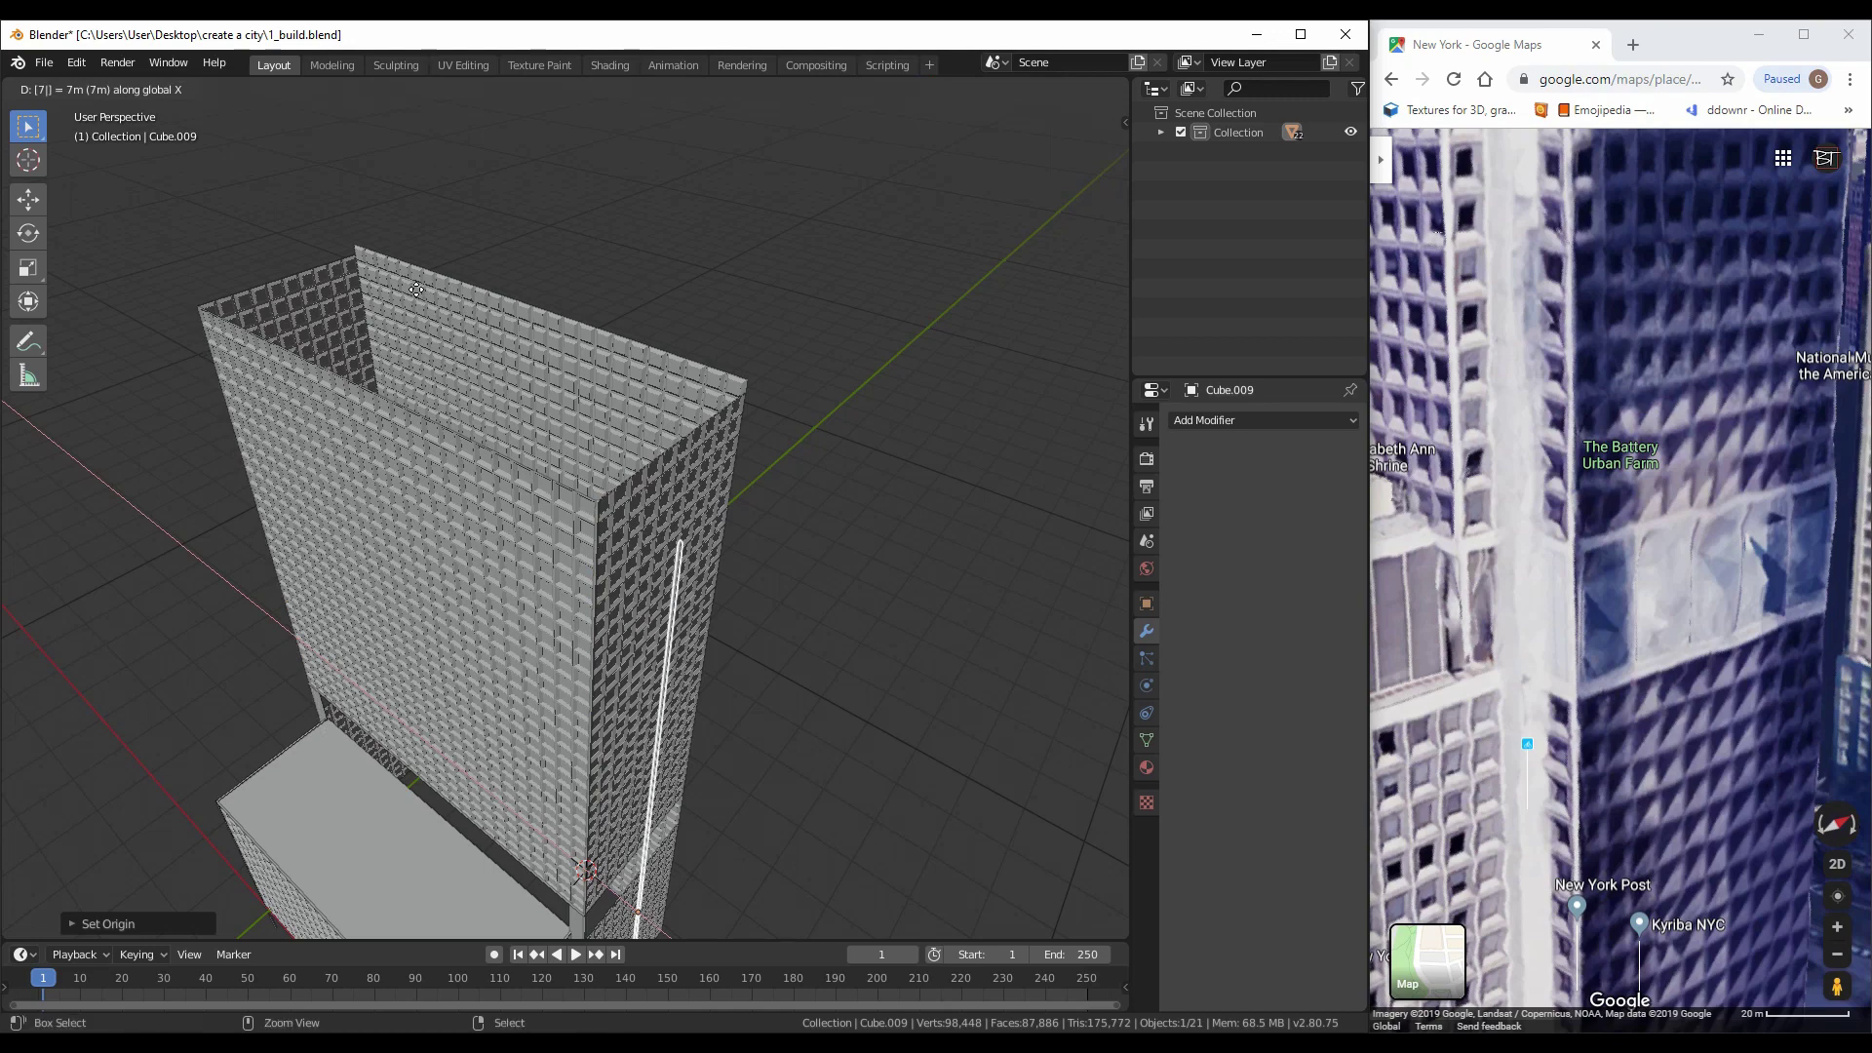
# Move a corner strip copy along X to the tower's other corner
pyautogui.press('g')
pyautogui.press('x')
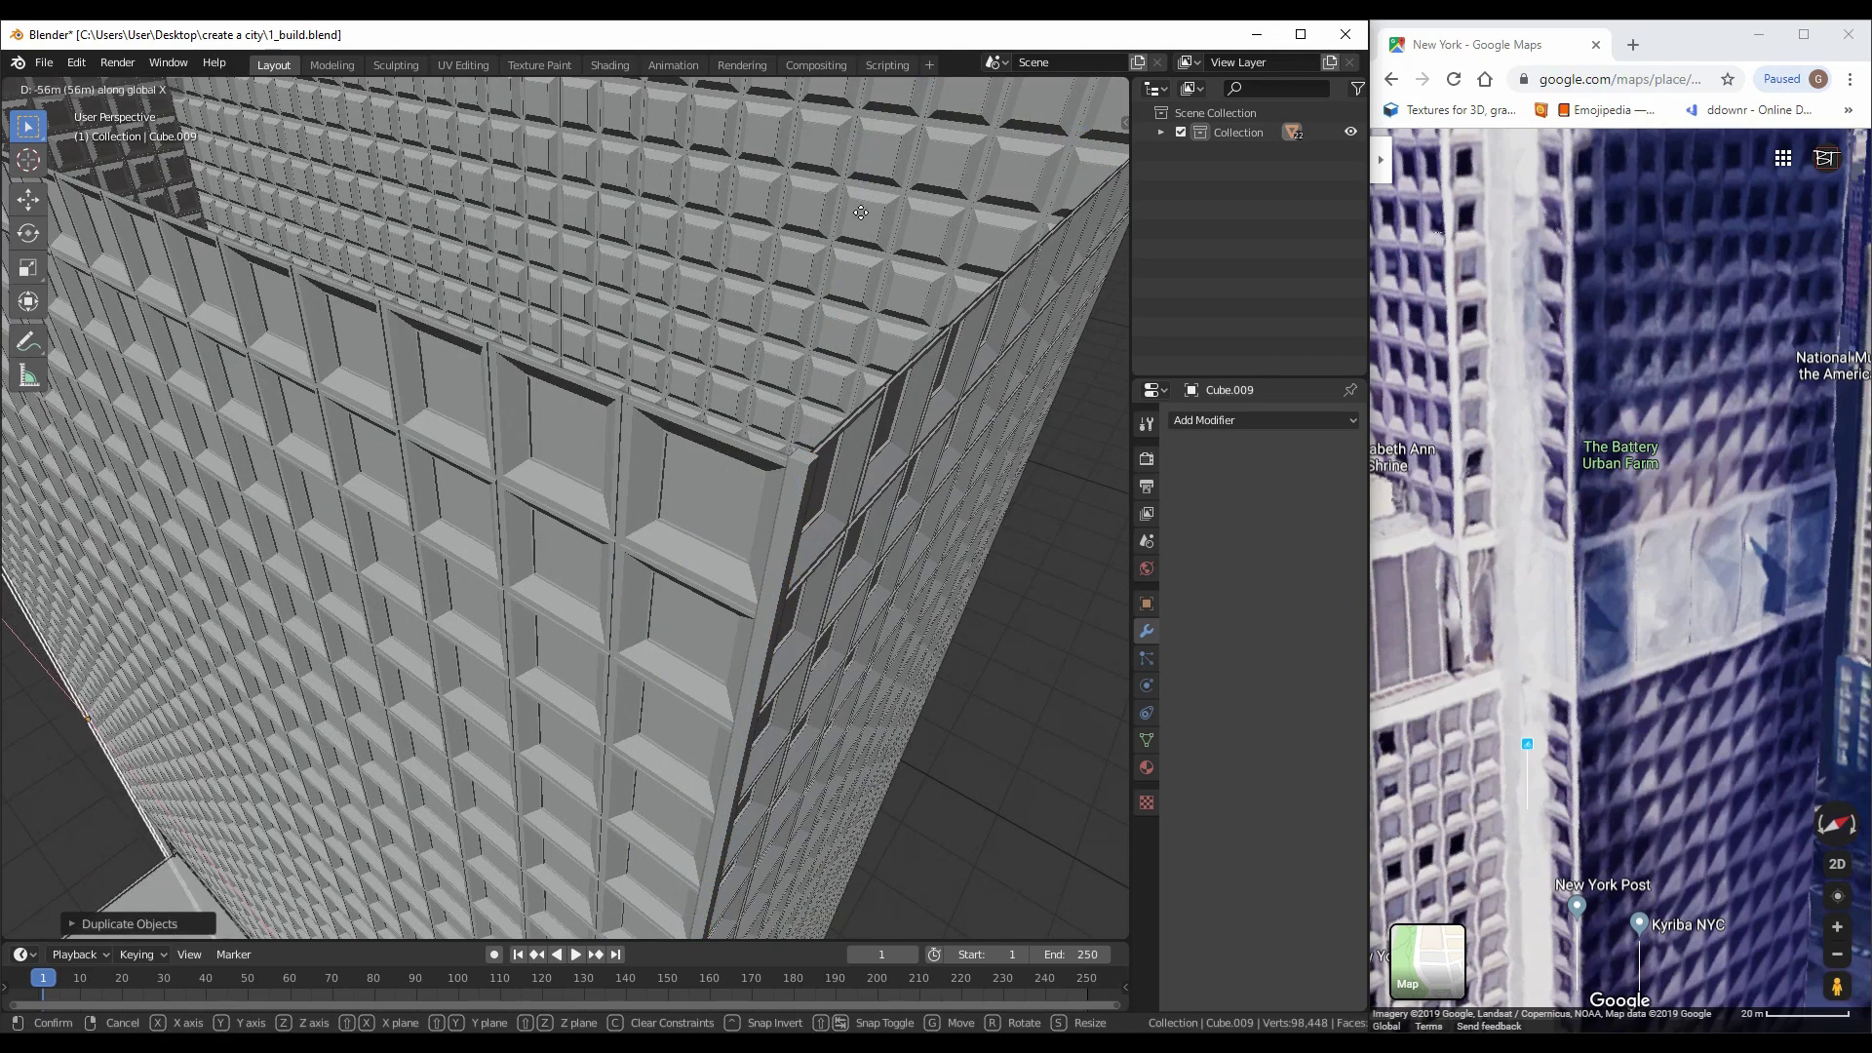
pyautogui.click(861, 212)
pyautogui.scroll(-5, 335, 473)
pyautogui.moveTo(334, 472); pyautogui.dragTo(543, 556, button='middle')
# Shift another strip along X, then duplicate the selected strip again in top view
pyautogui.press('g')
pyautogui.press('x')
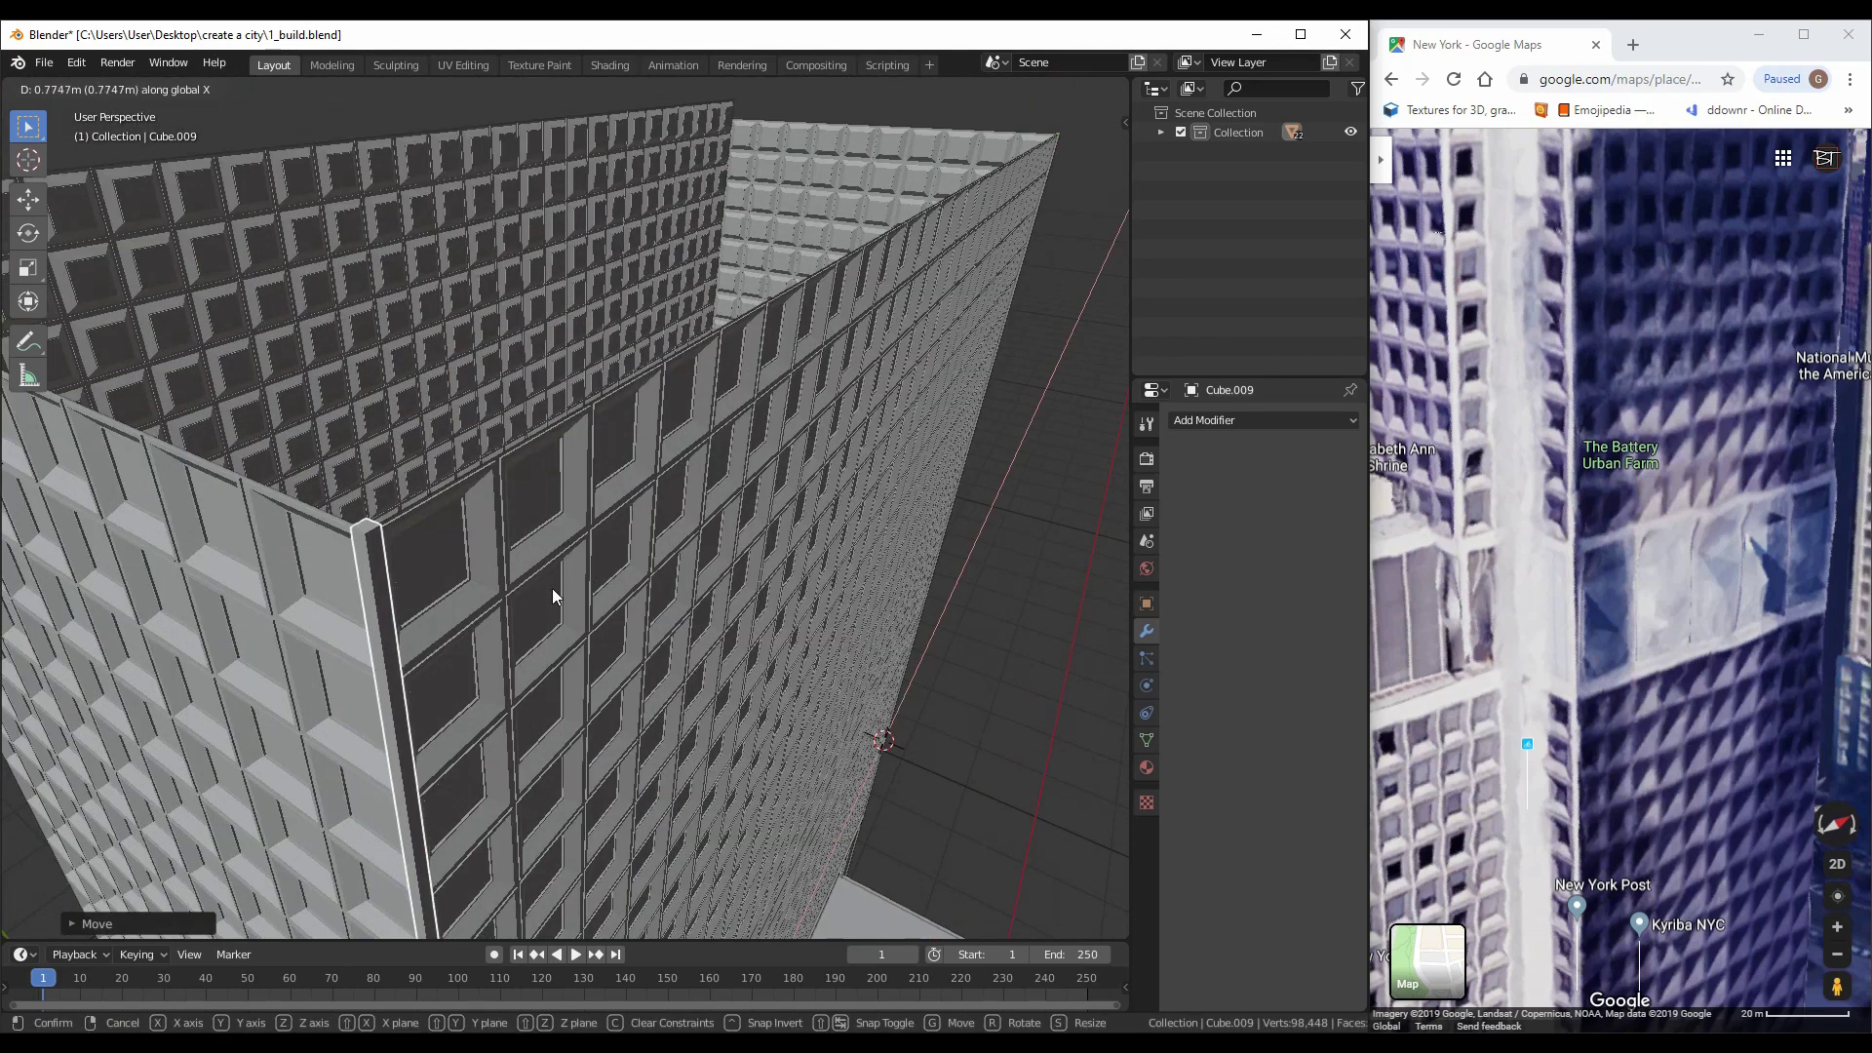
pyautogui.click(553, 595)
pyautogui.scroll(-5, 553, 595)
pyautogui.scroll(4, 534, 611)
pyautogui.press('KP_7')
pyautogui.hotkey('shift', 'd')
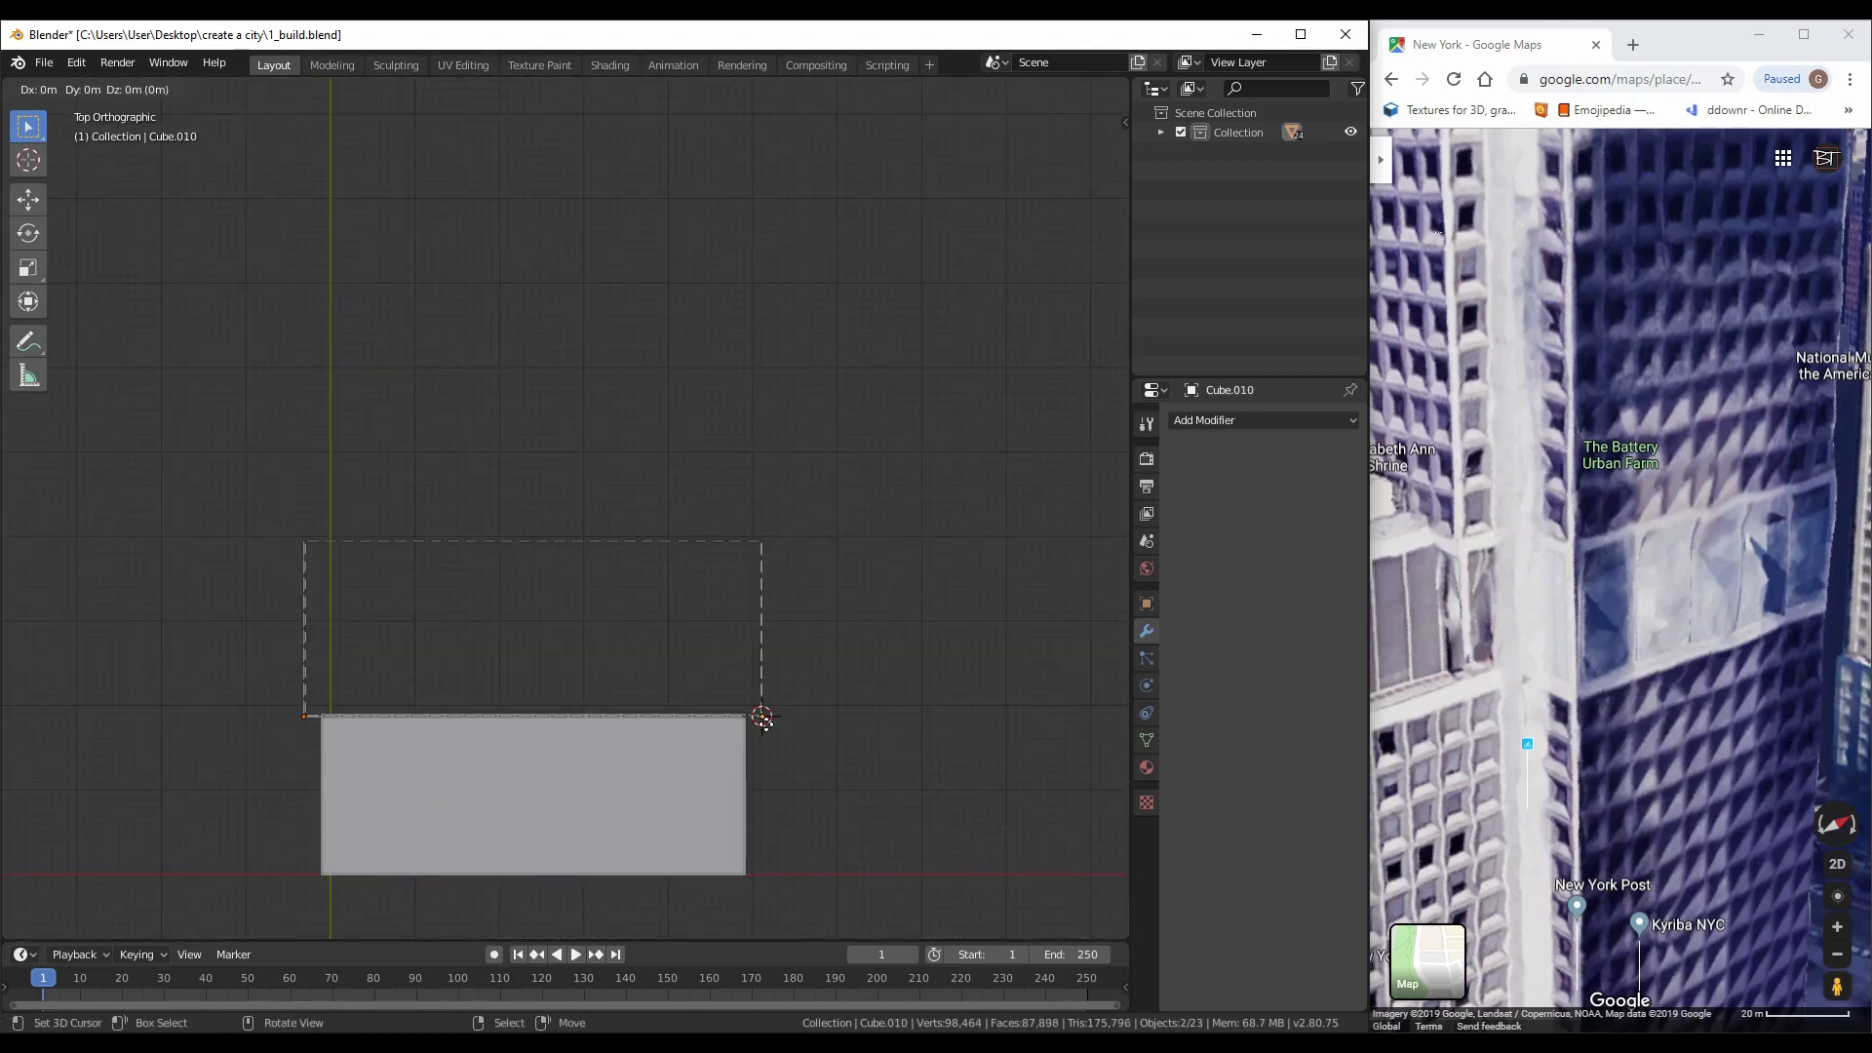
# Duplicate the small window pane in front view and place it on the bottom window row
pyautogui.moveTo(768, 554); pyautogui.dragTo(733, 653, button='middle')
pyautogui.scroll(4, 733, 654)
pyautogui.moveTo(579, 582); pyautogui.dragTo(610, 757, button='middle')
pyautogui.press('KP_1')
pyautogui.scroll(3, 518, 698)
pyautogui.scroll(-2, 610, 757)
pyautogui.click(624, 742)
pyautogui.press('KP_1')
pyautogui.scroll(3, 622, 731)
pyautogui.hotkey('shift', 'd')
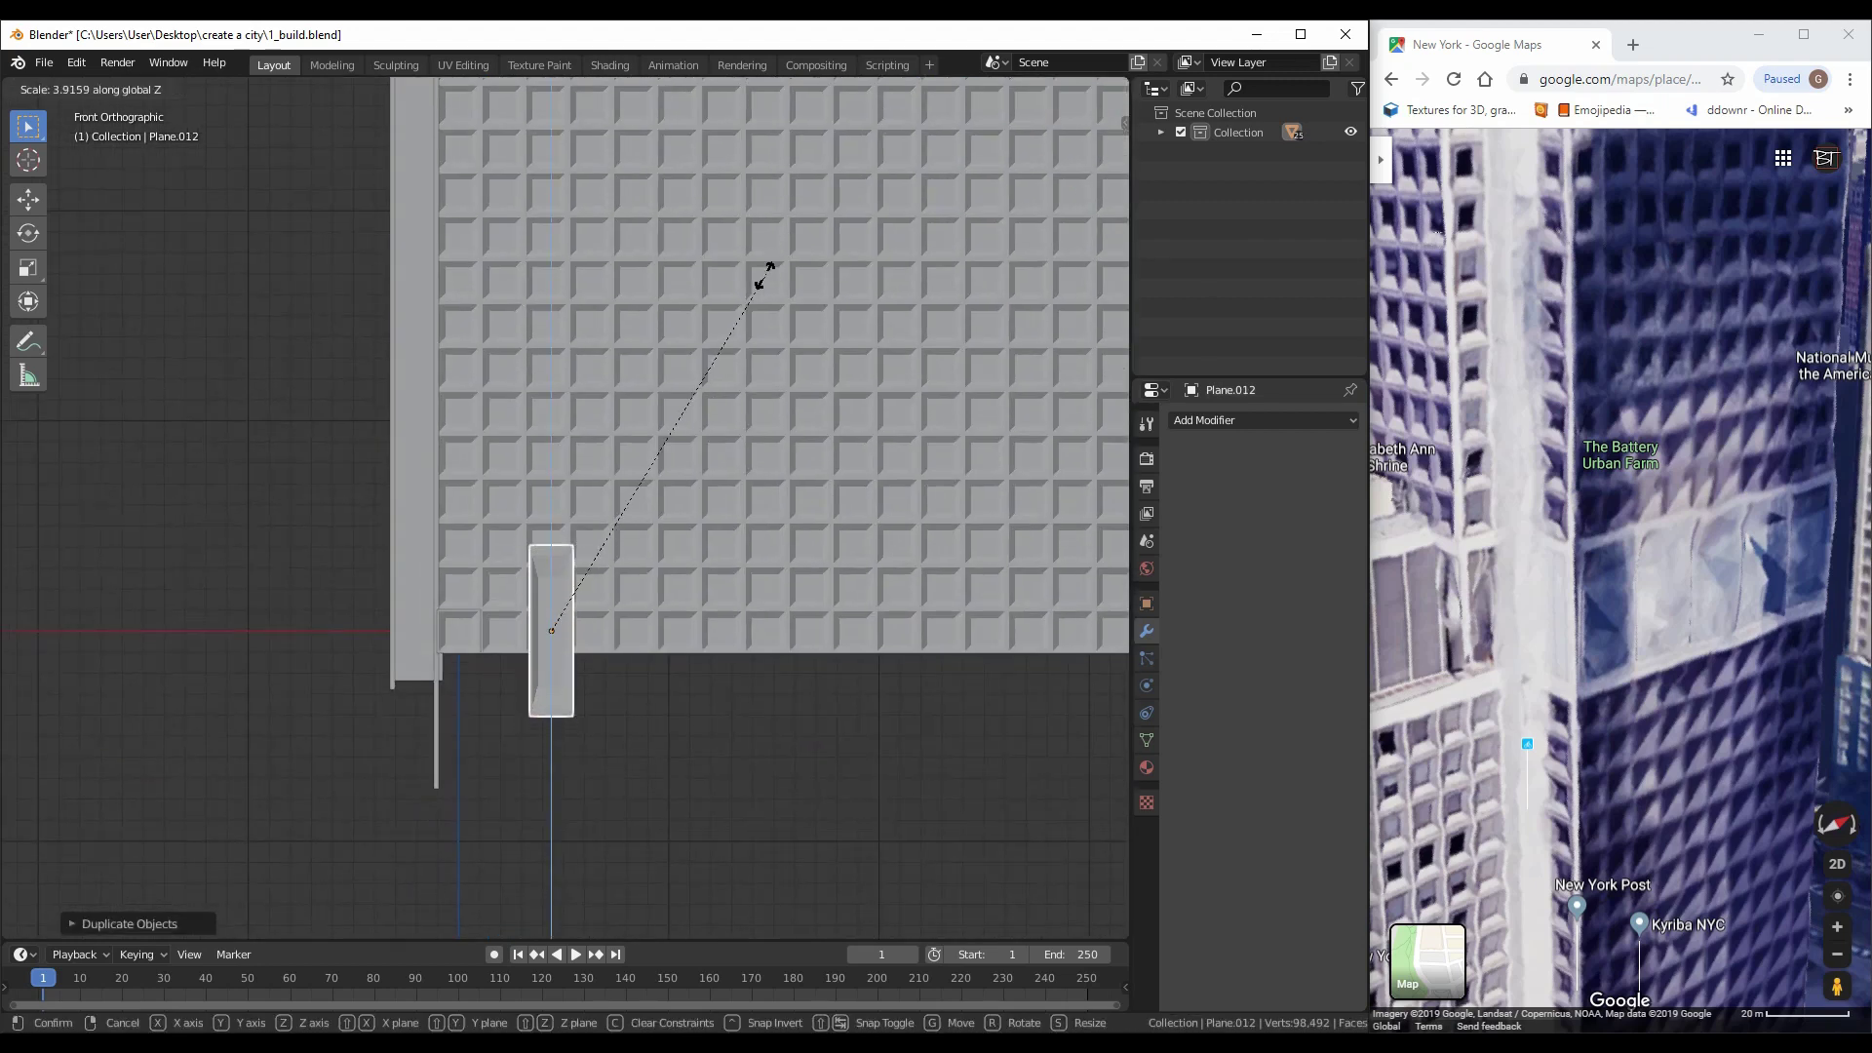
pyautogui.click(574, 736)
# Scale the copied pane taller along Z and set its vertical position on the band
pyautogui.press('Tab')
pyautogui.scroll(3, 574, 736)
pyautogui.press('Escape')
pyautogui.press('s')
pyautogui.press('z')
pyautogui.click(539, 285)
pyautogui.press('Tab')
pyautogui.scroll(-5, 546, 596)
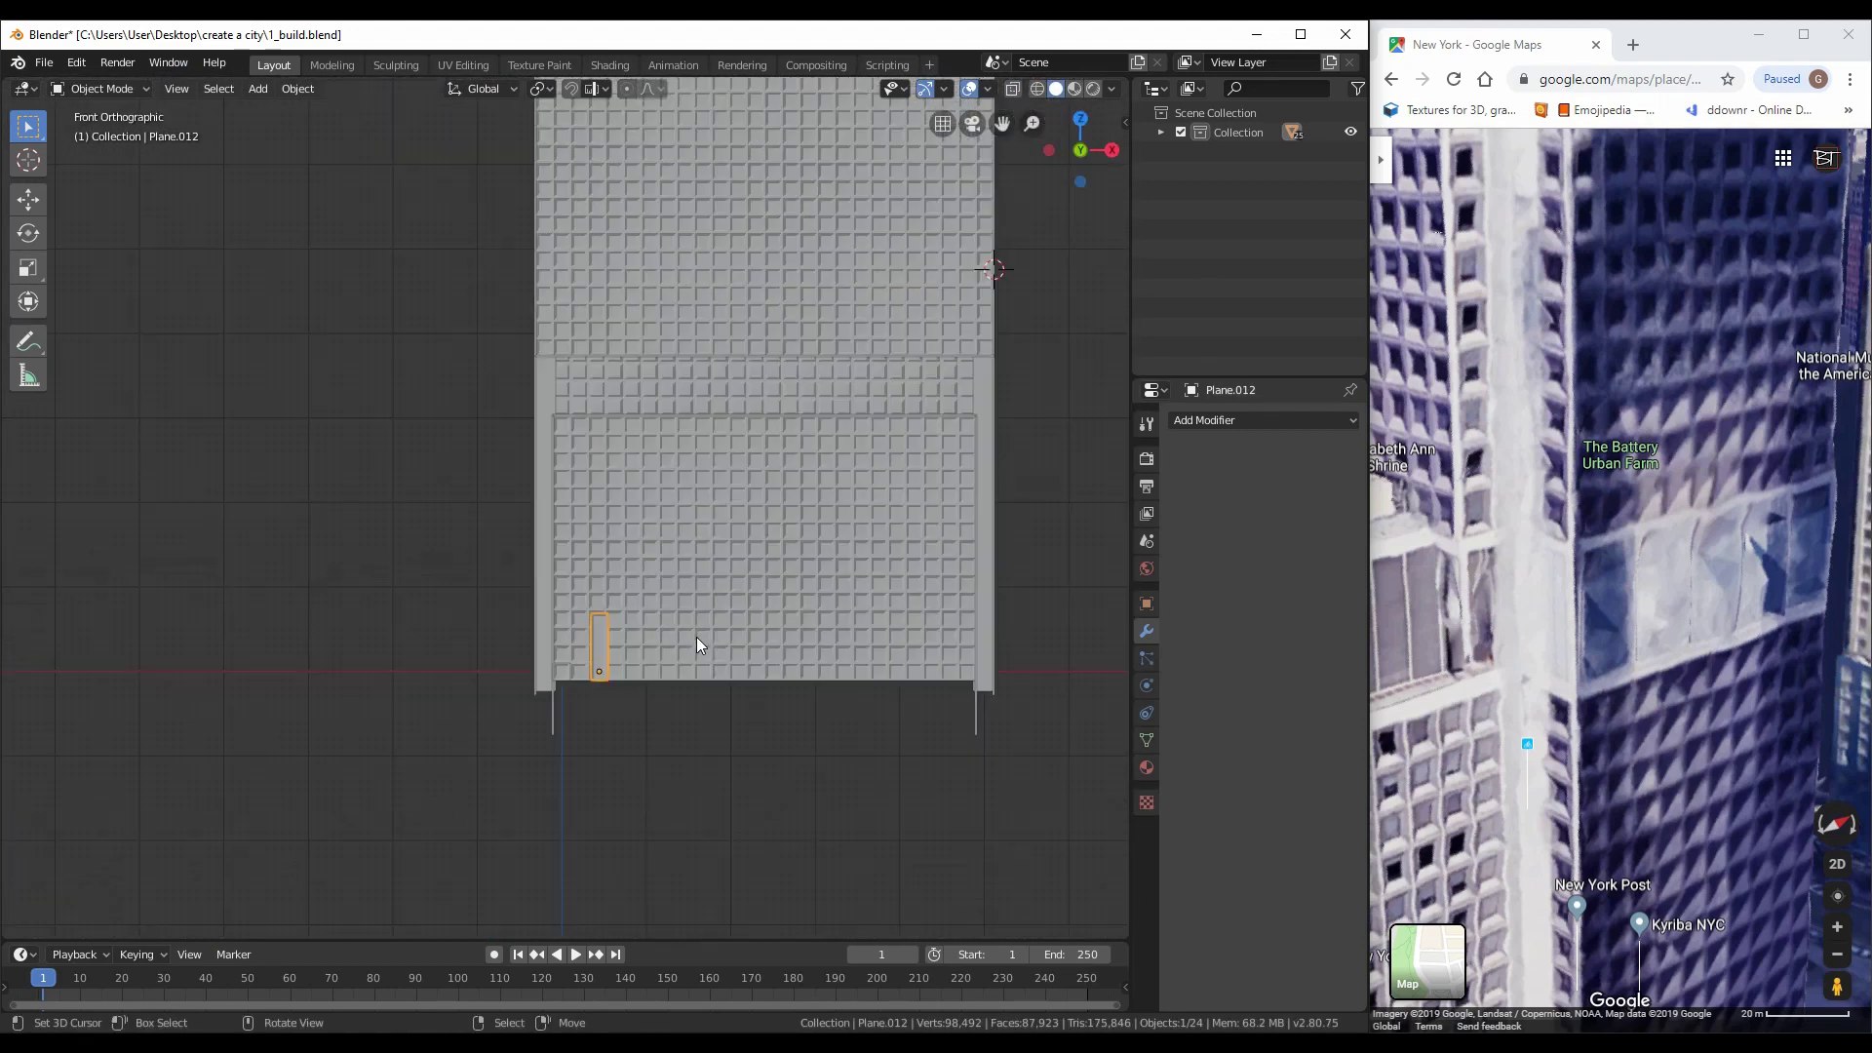
pyautogui.click(667, 399)
pyautogui.scroll(6, 648, 384)
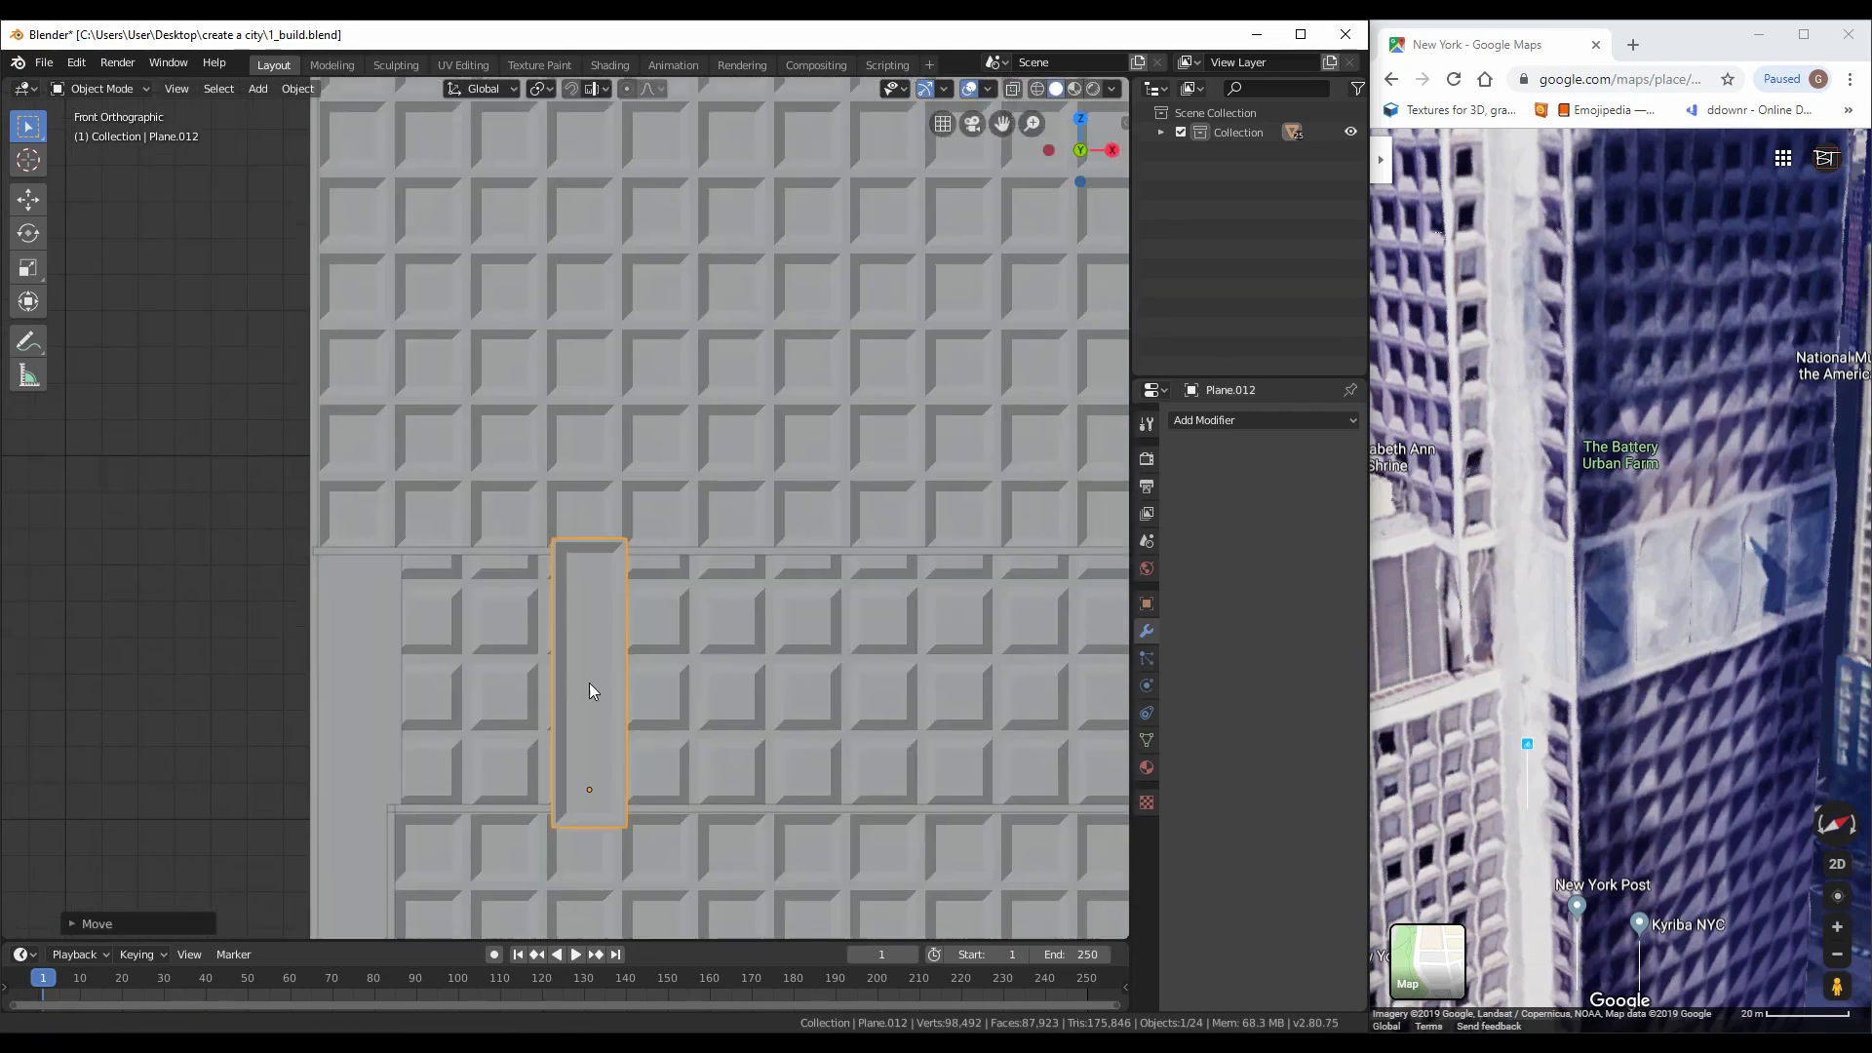
pyautogui.press('g')
pyautogui.press('z')
pyautogui.click(583, 641)
# Slide the pane sideways along X, using wireframe view to check its position
pyautogui.press('Tab')
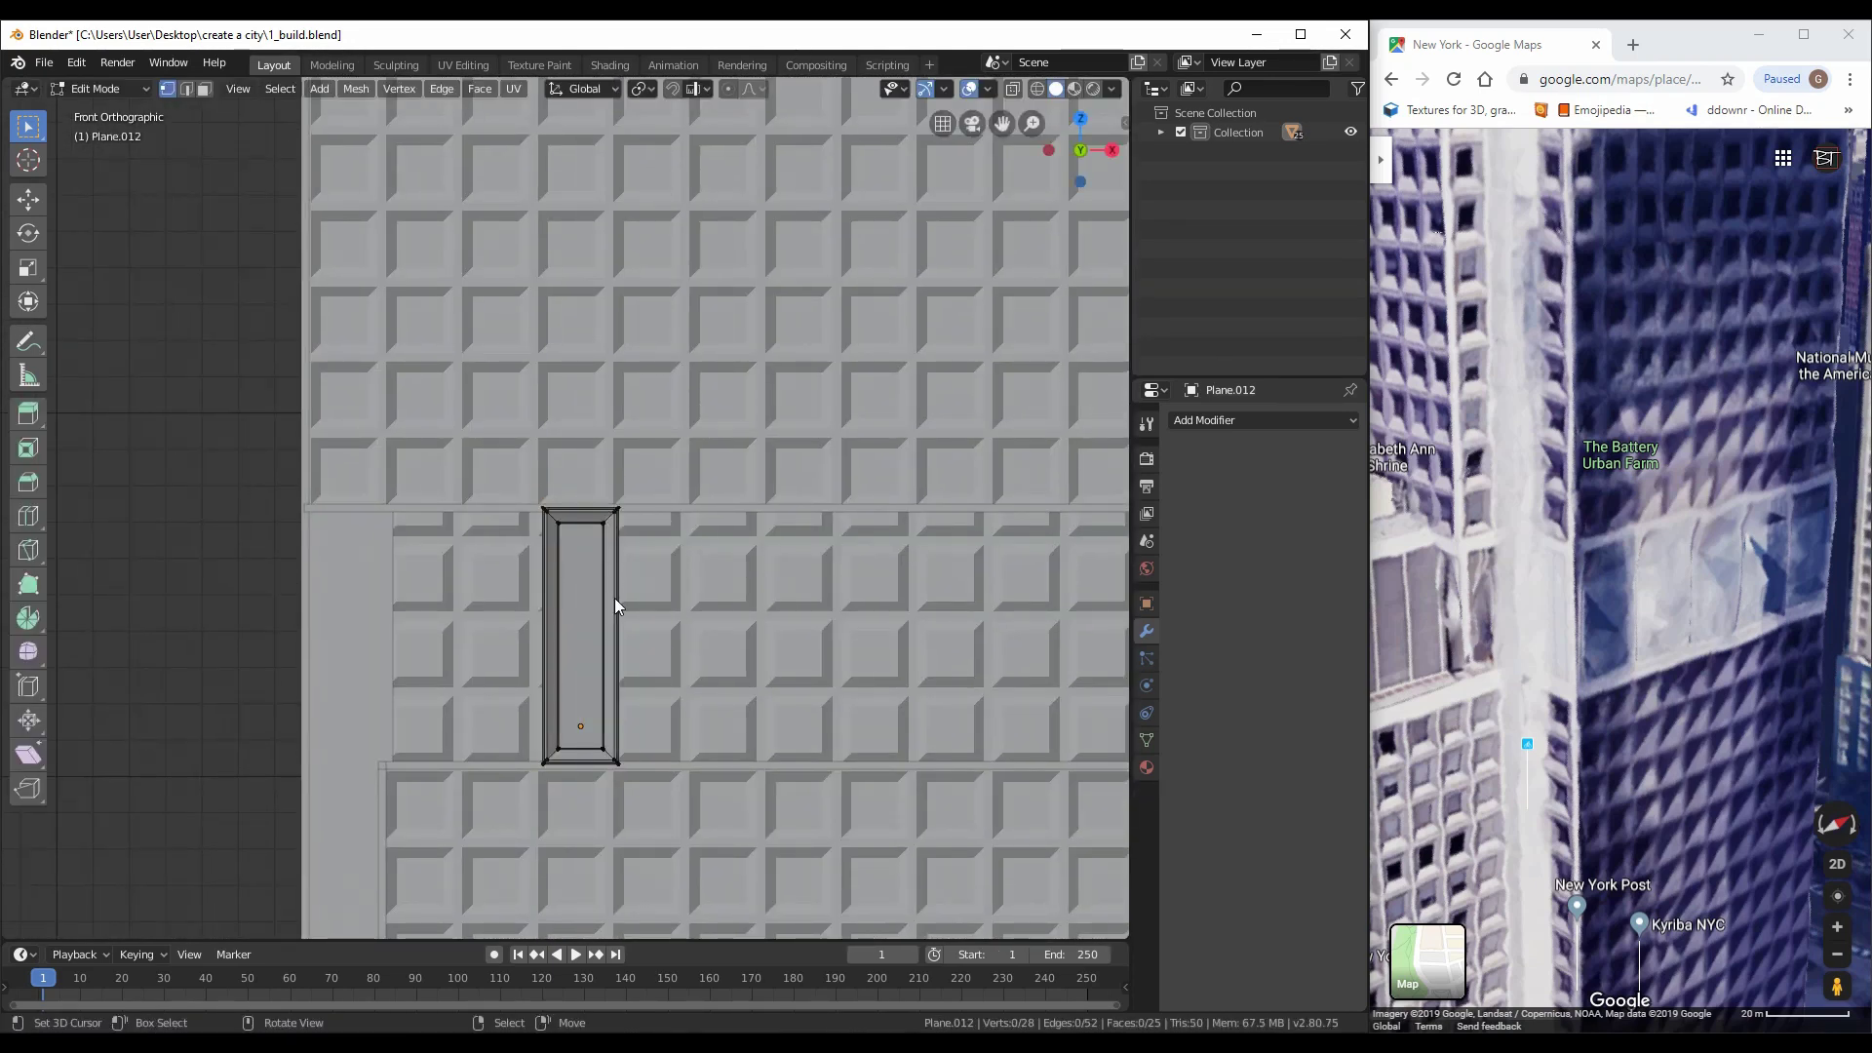
pyautogui.press('Tab')
pyautogui.hotkey('shift', 'z')
pyautogui.press('g')
pyautogui.press('x')
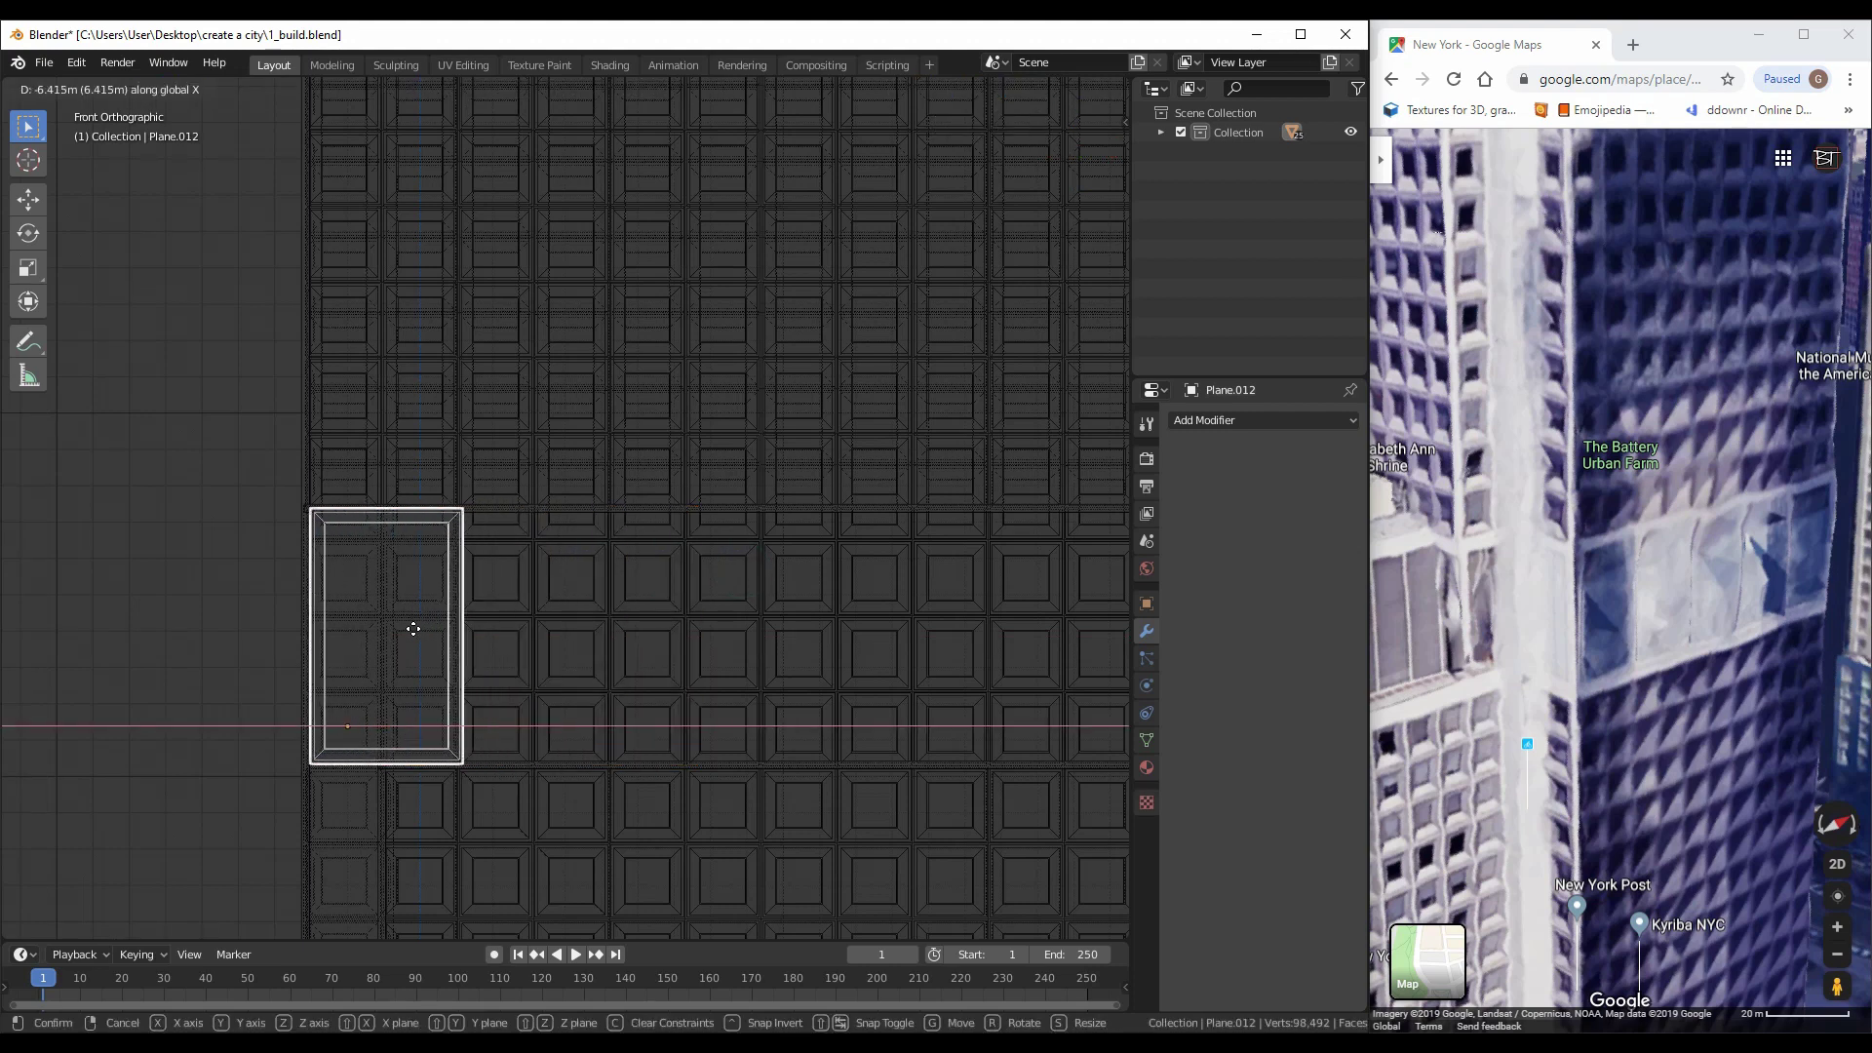
pyautogui.click(413, 629)
pyautogui.press('z')
pyautogui.click(543, 630)
pyautogui.moveTo(543, 631)
pyautogui.mouseDown(button='middle')
pyautogui.moveTo(656, 728)
pyautogui.moveTo(644, 683)
pyautogui.mouseUp(button='middle')
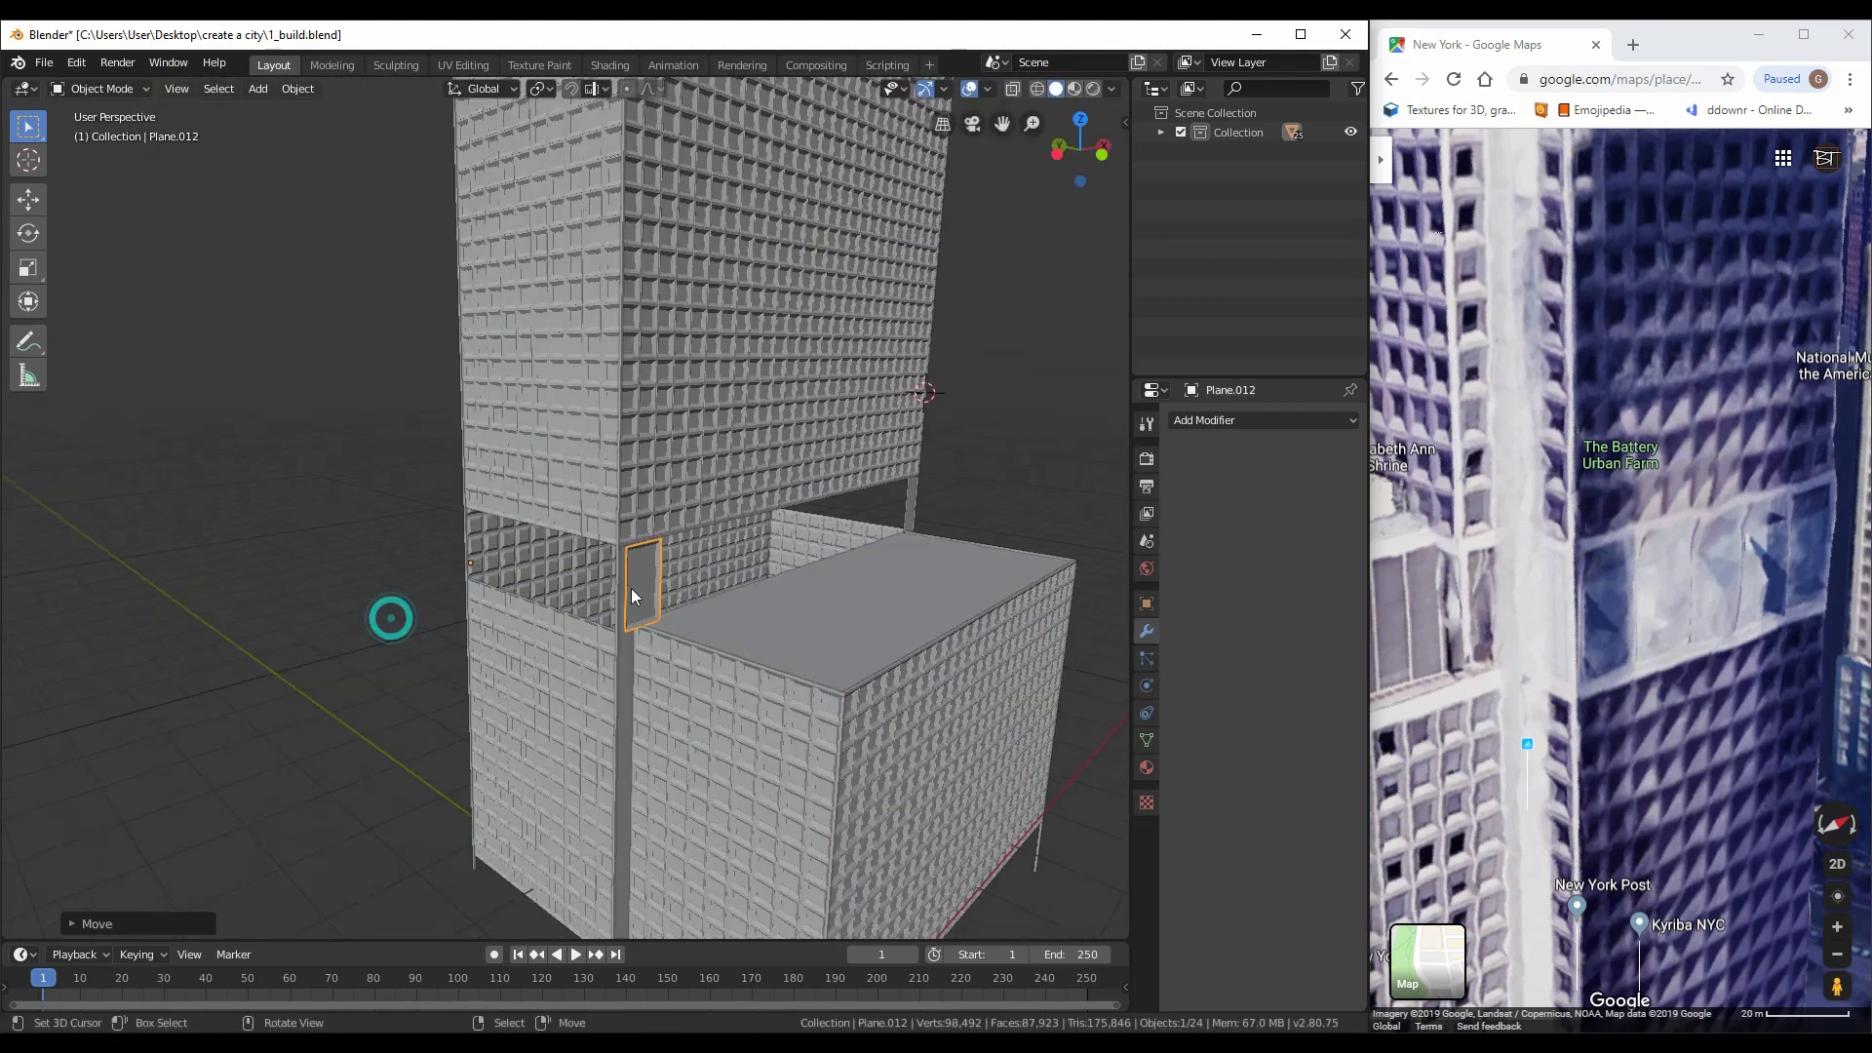
pyautogui.press('KP_Decimal')
# Extrude the window frame's edges along Y, shrink the panel, and place it against the band
pyautogui.press('Tab')
pyautogui.press('g')
pyautogui.press('z')
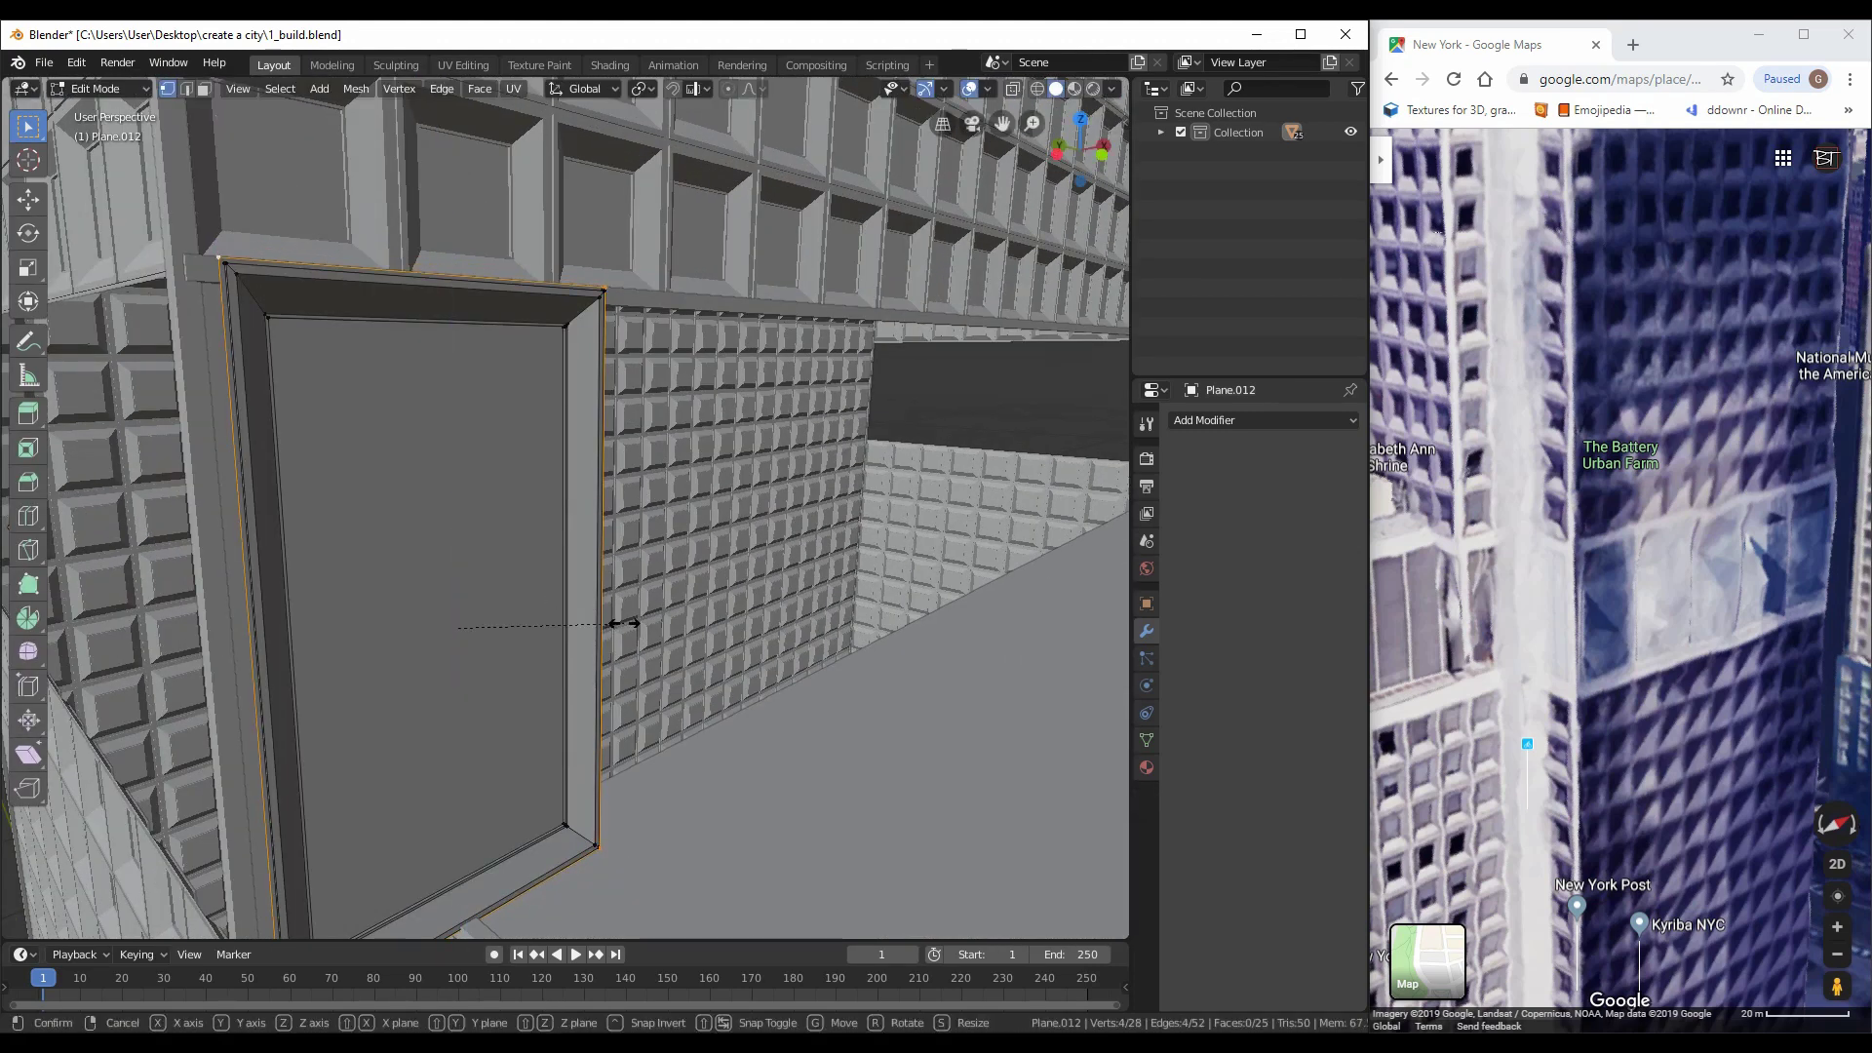
pyautogui.press('e')
pyautogui.press('y')
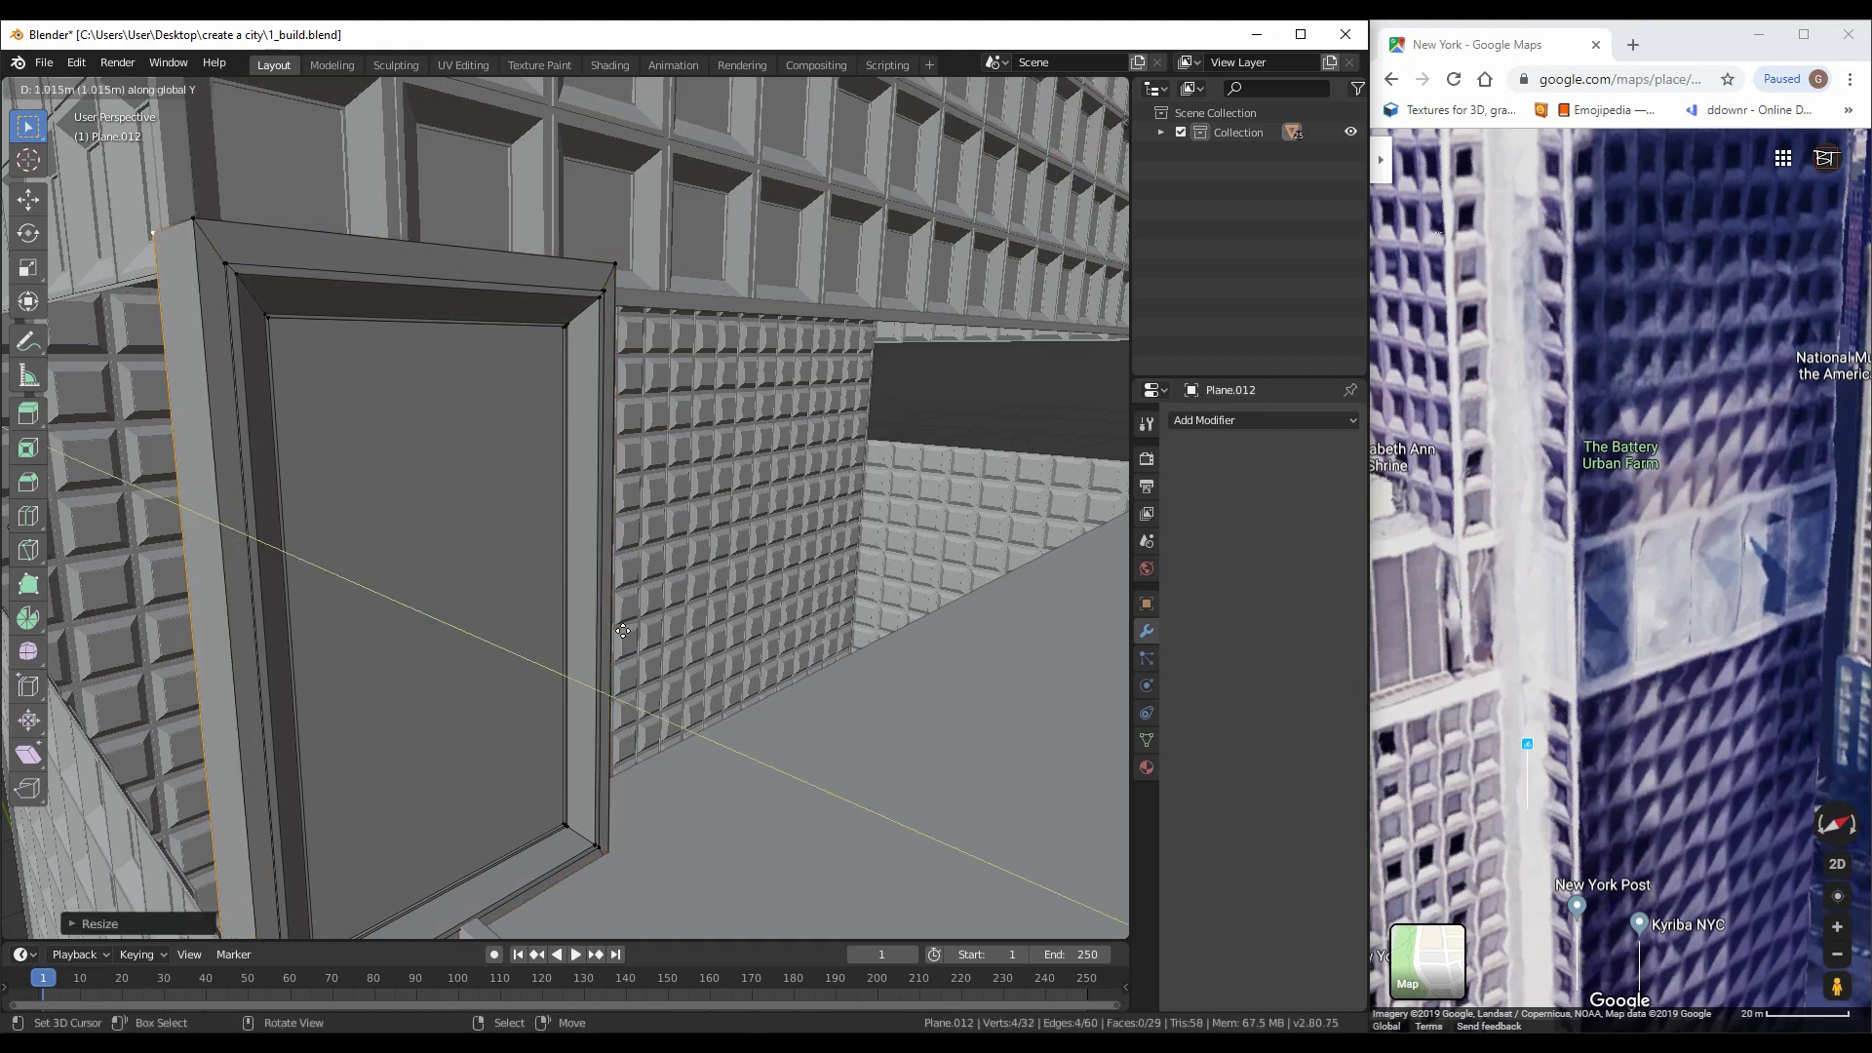
pyautogui.scroll(-3, 602, 628)
pyautogui.press('Tab')
pyautogui.press('s')
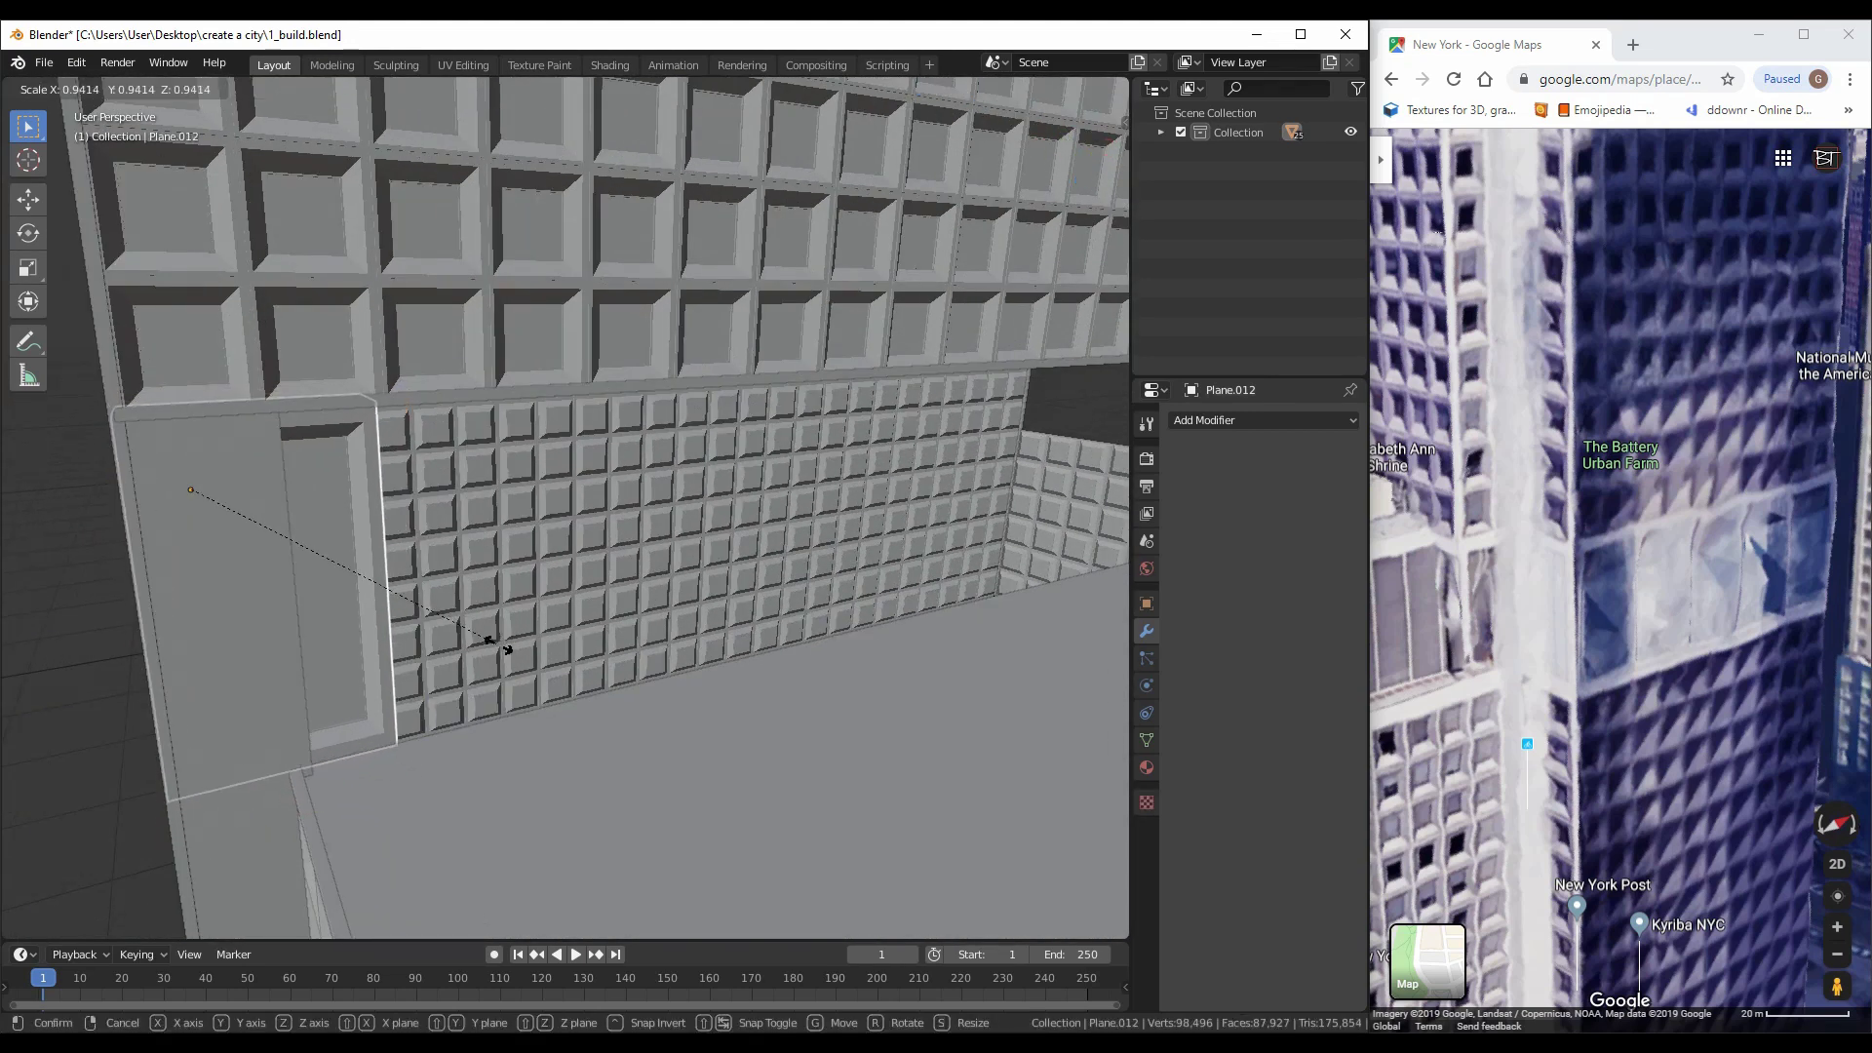
pyautogui.click(443, 656)
pyautogui.scroll(2, 443, 656)
pyautogui.press('g')
pyautogui.click(264, 698)
pyautogui.moveTo(264, 698); pyautogui.dragTo(641, 677, button='middle')
# Add an Array modifier to the window panel and set its count to 13
pyautogui.scroll(2, 497, 647)
pyautogui.scroll(-2, 642, 676)
pyautogui.click(1212, 420)
pyautogui.click(936, 447)
pyautogui.scroll(-3, 911, 543)
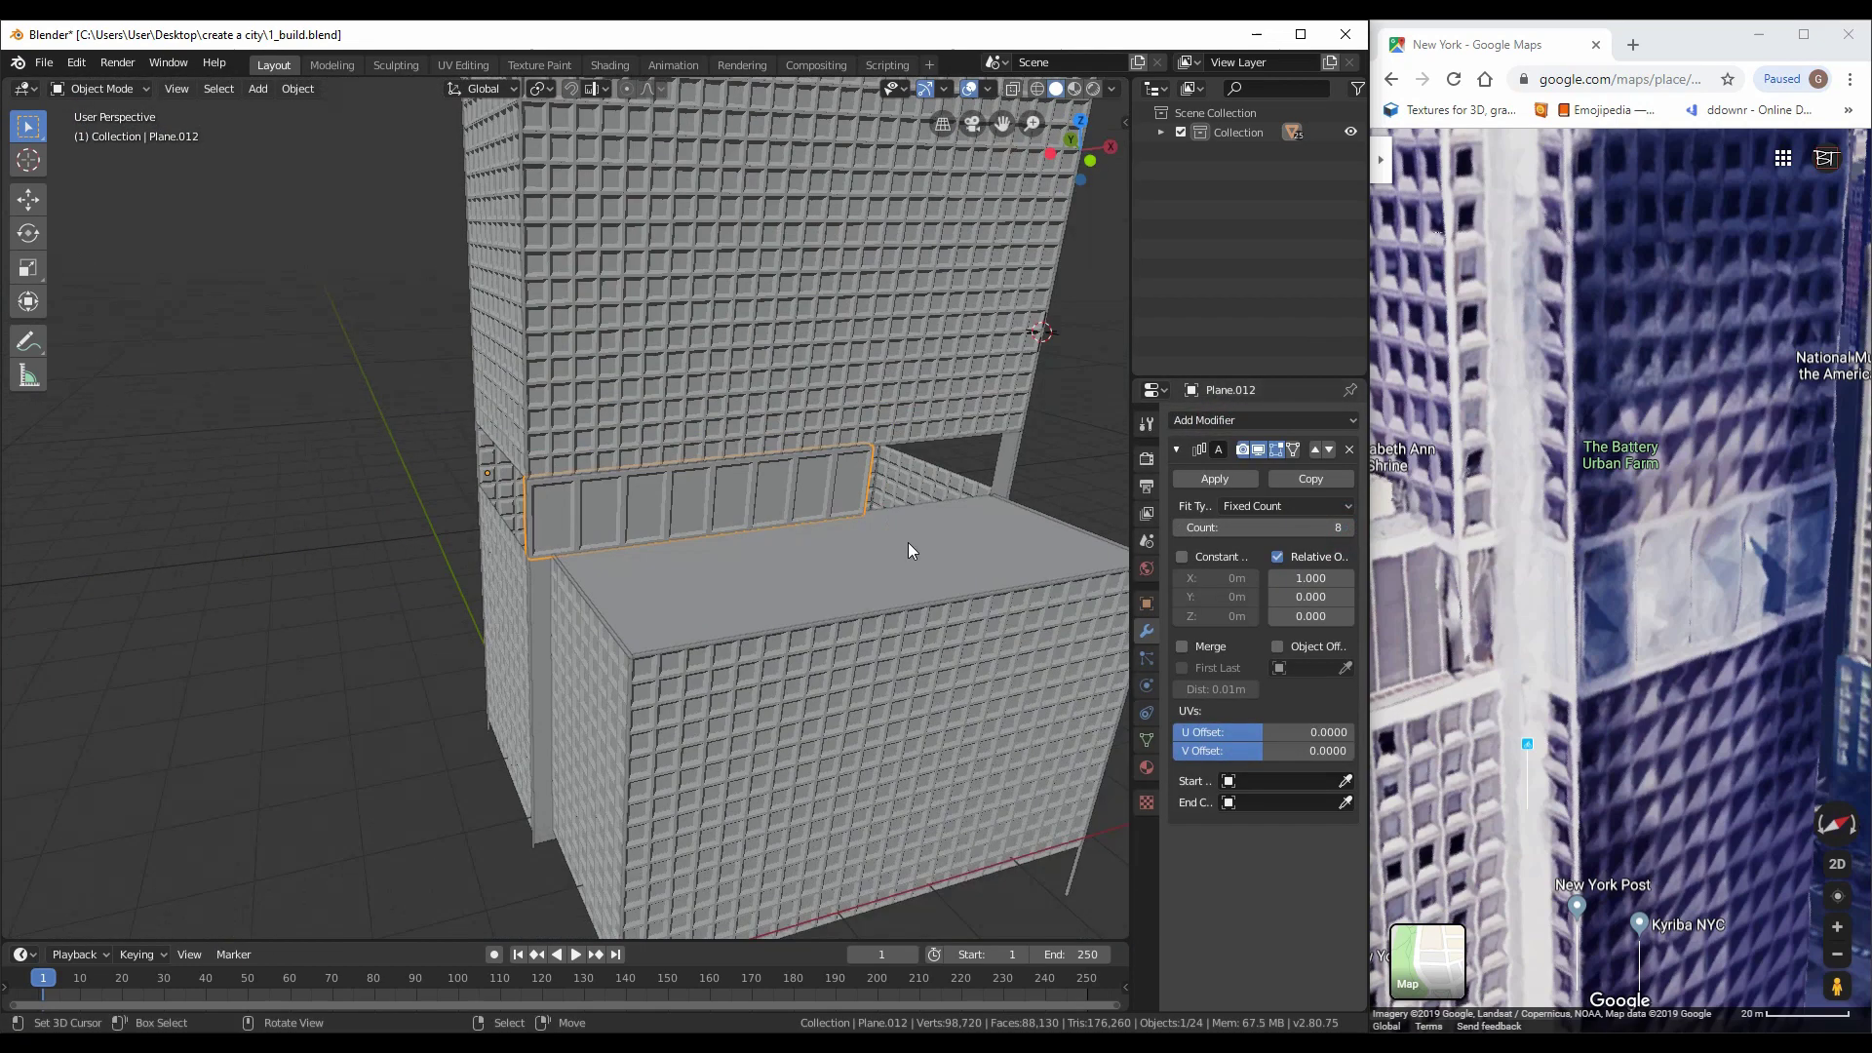
pyautogui.moveTo(1263, 527); pyautogui.dragTo(1297, 527)
pyautogui.click(1350, 528)
pyautogui.click(1349, 528)
pyautogui.click(1349, 528)
pyautogui.click(1350, 528)
# Inspect the panel row's edges in wireframe and solid shading, cancelling unwanted moves of the duplicate
pyautogui.moveTo(682, 546)
pyautogui.mouseDown(button='middle')
pyautogui.moveTo(615, 553)
pyautogui.moveTo(815, 543)
pyautogui.moveTo(769, 553)
pyautogui.mouseUp(button='middle')
pyautogui.scroll(2, 615, 553)
pyautogui.press('Tab')
pyautogui.hotkey('shift', 'z')
pyautogui.keyDown('alt'); pyautogui.click(487, 585); pyautogui.keyUp('alt')
pyautogui.press('z')
pyautogui.click(702, 517)
pyautogui.press('g')
pyautogui.rightClick(769, 553)
pyautogui.press('Tab')
pyautogui.scroll(-5, 761, 566)
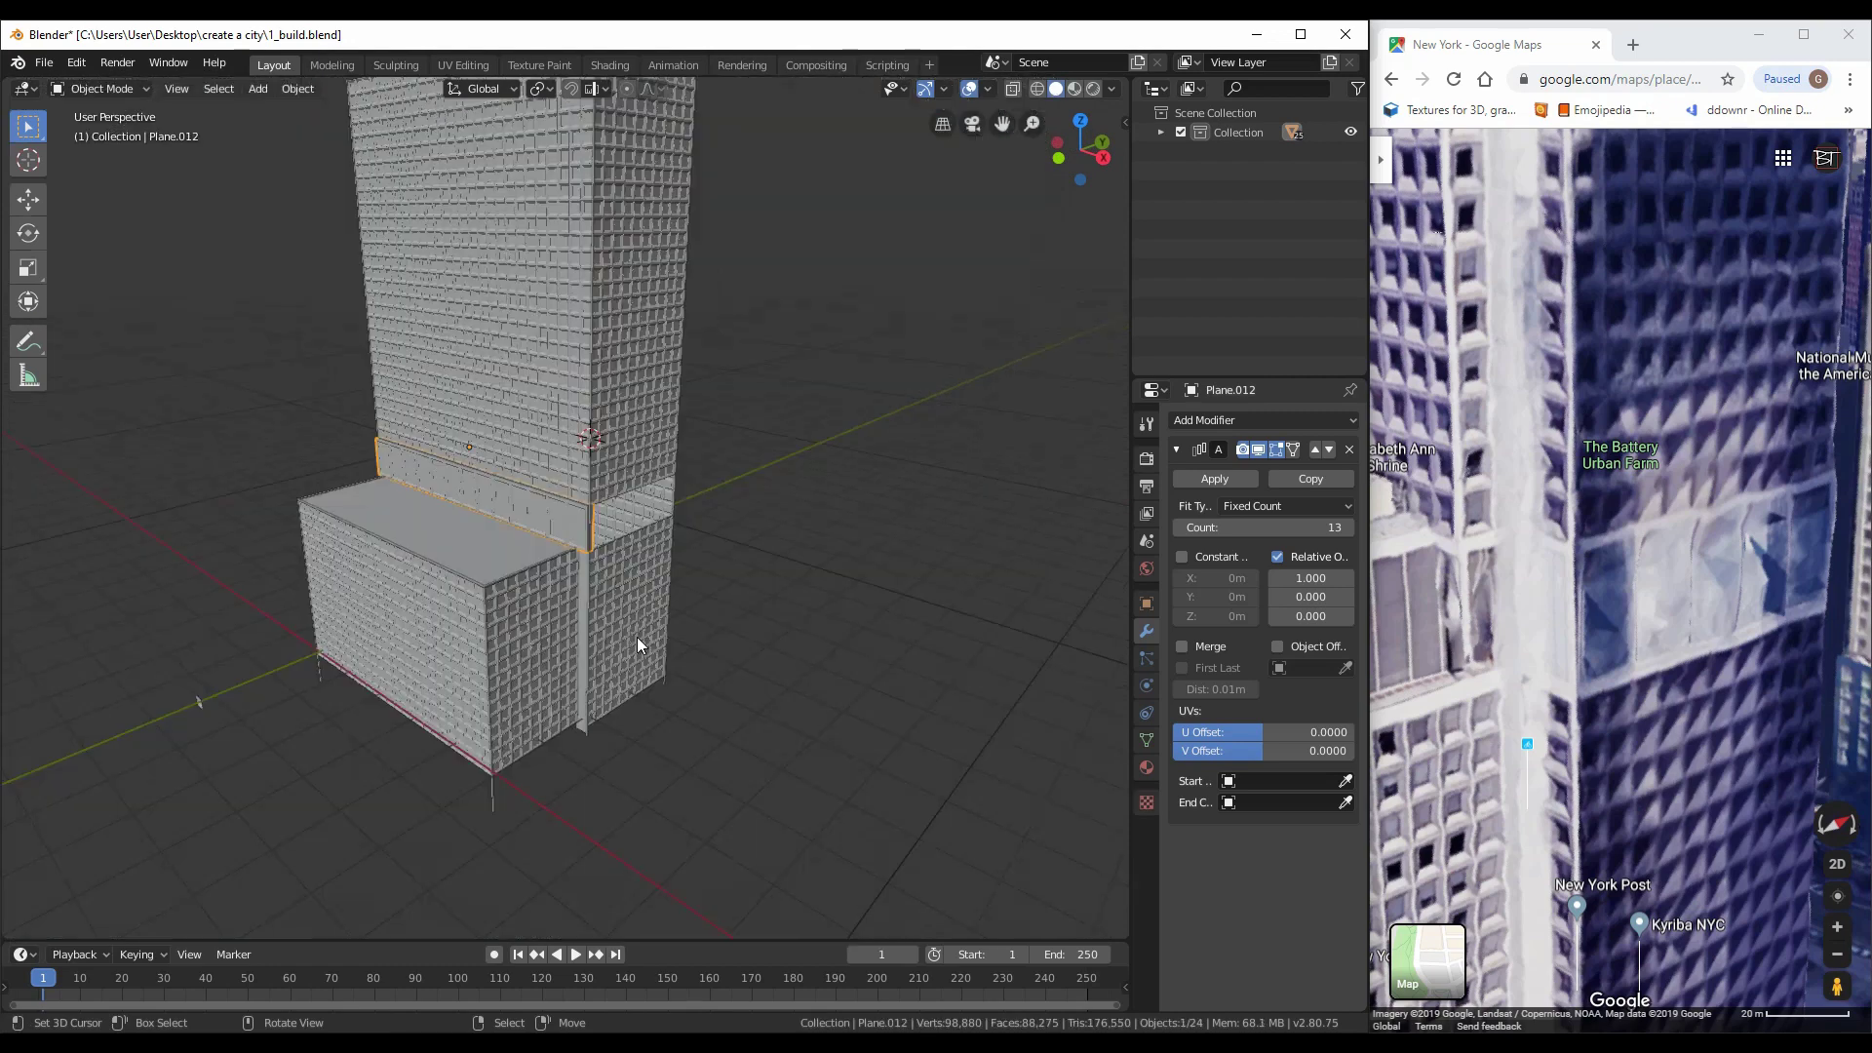
pyautogui.scroll(3, 745, 590)
pyautogui.rightClick(746, 579)
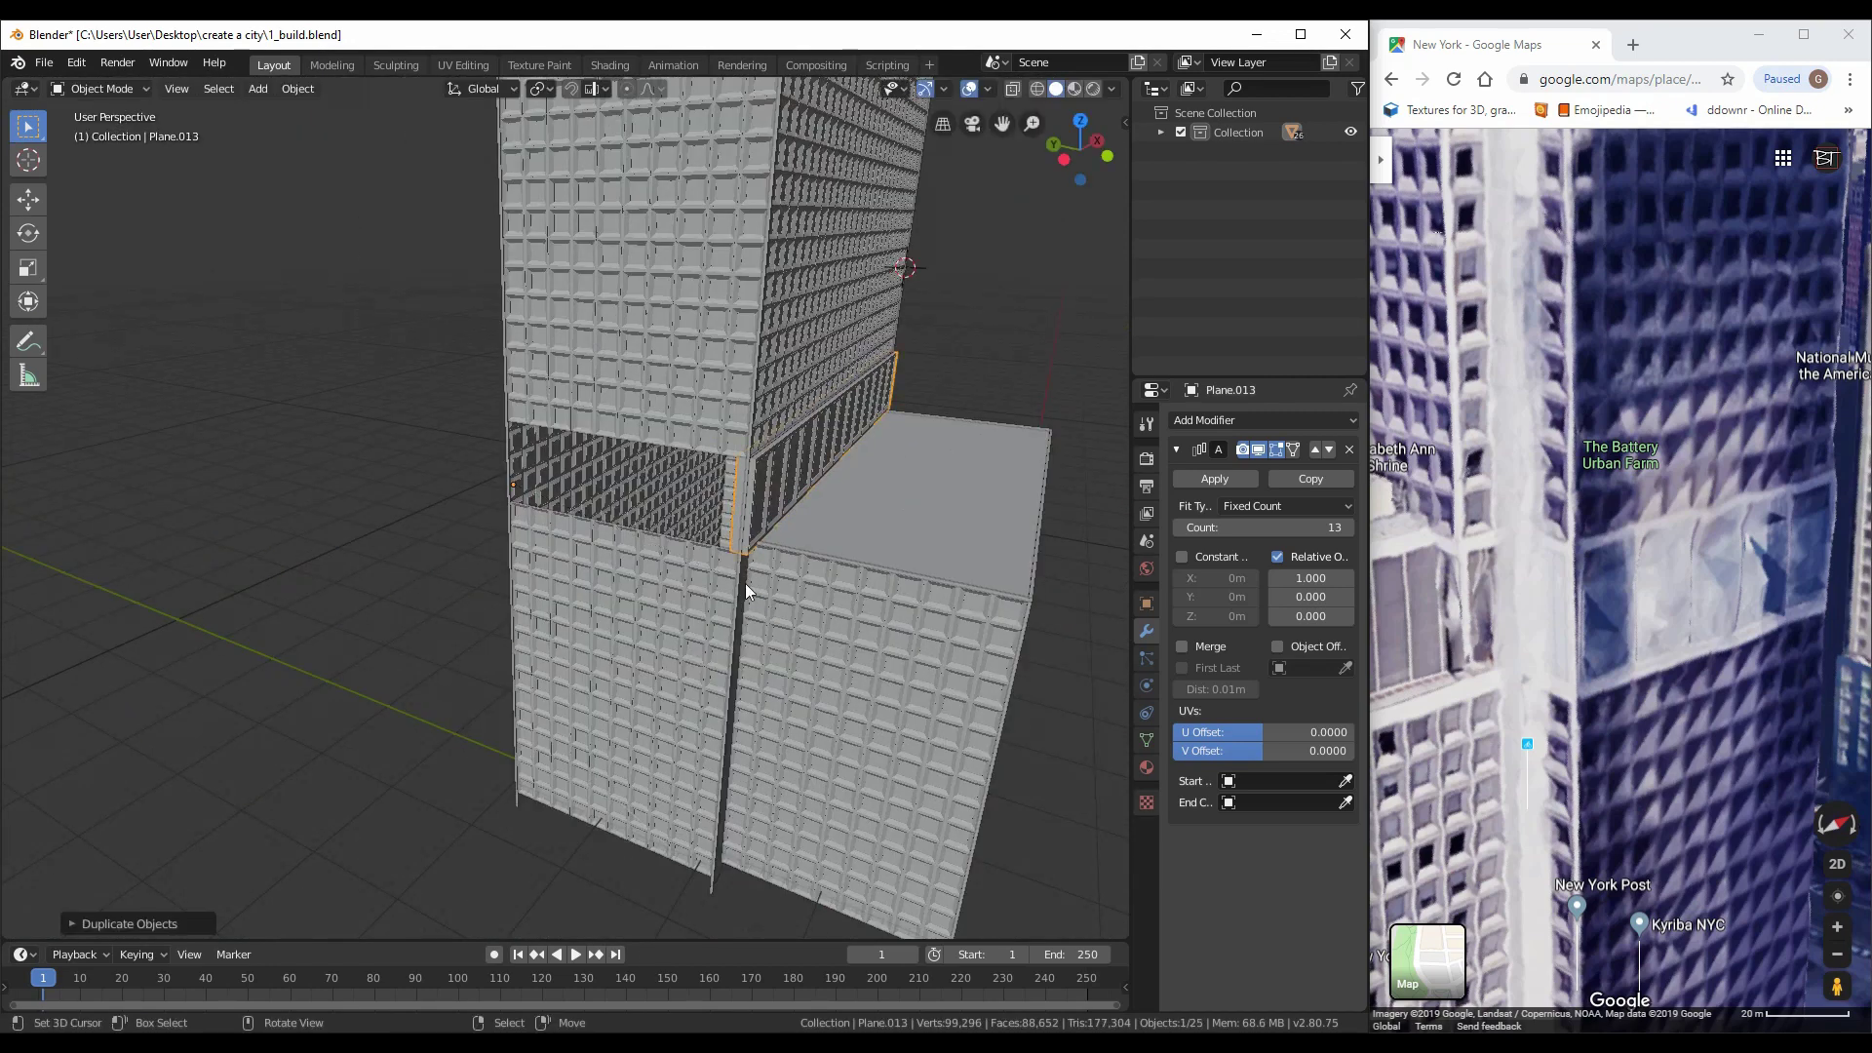
# Finish turning the duplicate panel row 90° and reset its origin
pyautogui.click(878, 667)
pyautogui.moveTo(878, 668); pyautogui.dragTo(400, 646, button='middle')
pyautogui.press('z')
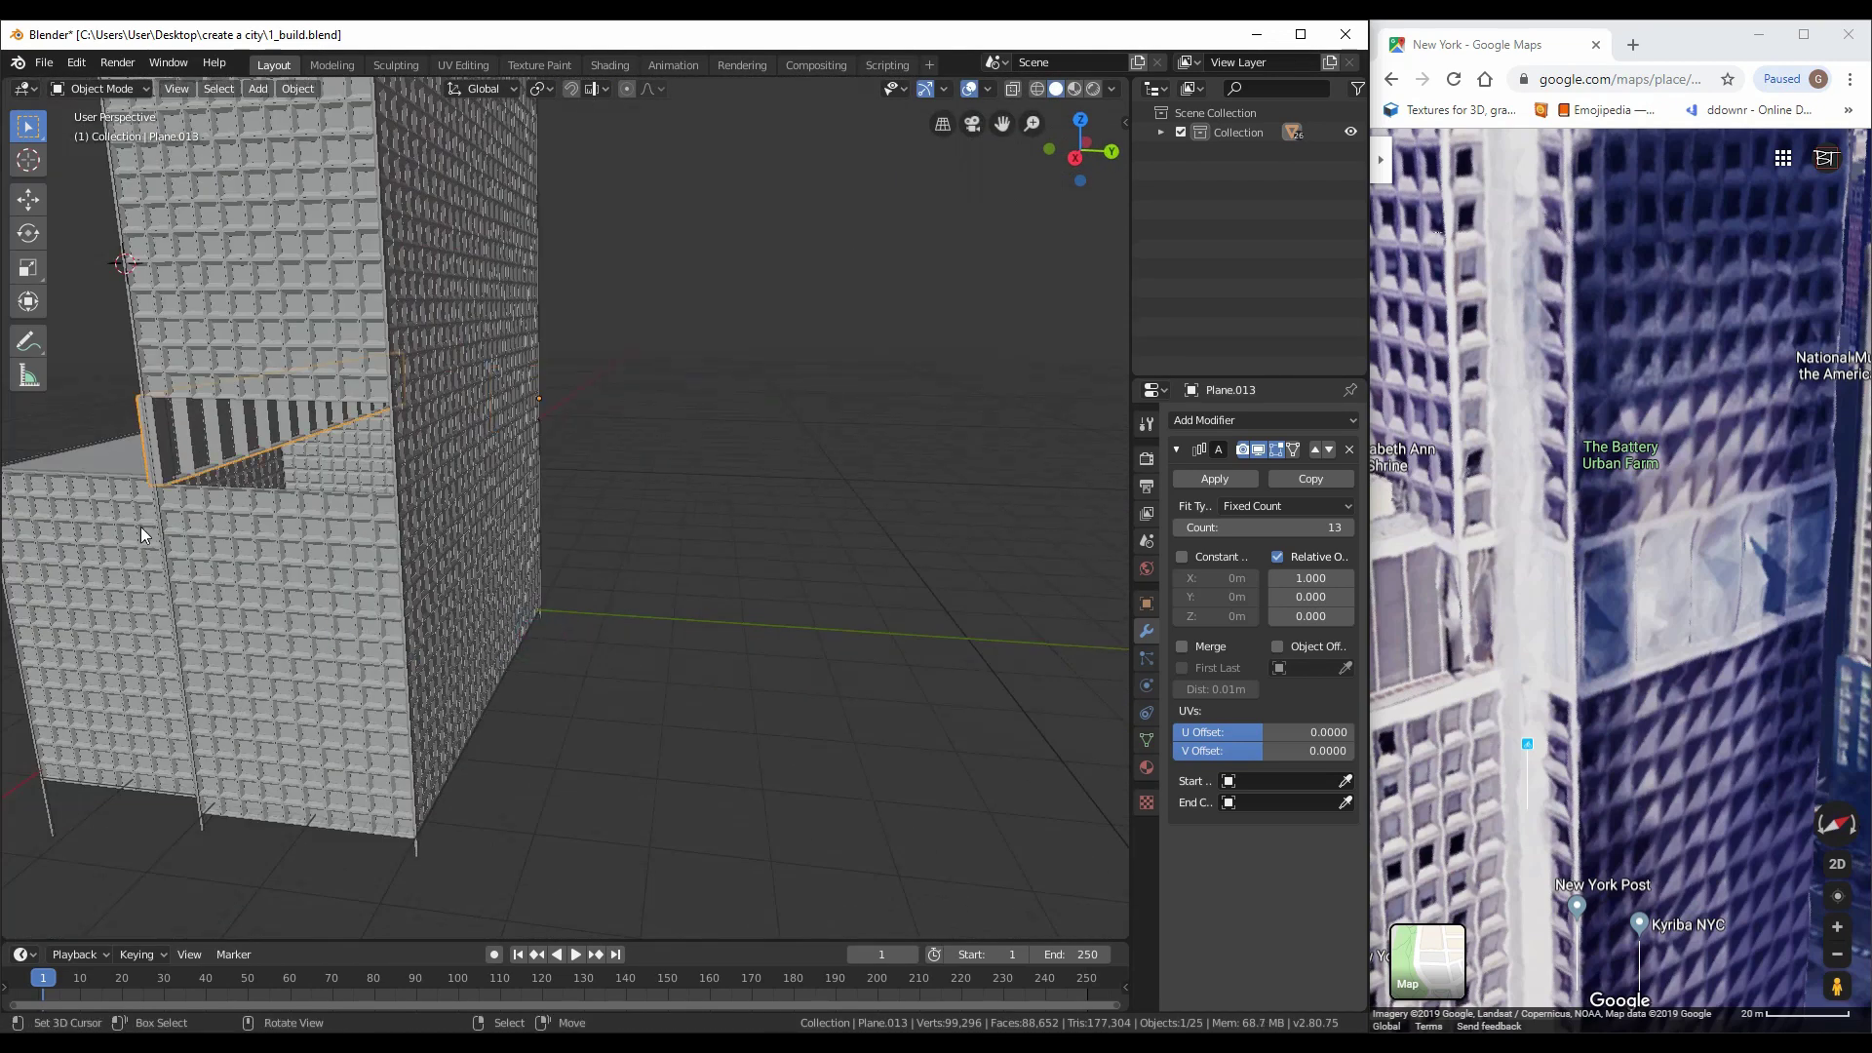
pyautogui.scroll(-3, 141, 534)
pyautogui.keyDown('shift'); pyautogui.rightClick(417, 536); pyautogui.keyUp('shift')
pyautogui.click(298, 88)
pyautogui.click(543, 167)
pyautogui.scroll(5, 709, 388)
pyautogui.moveTo(709, 388); pyautogui.dragTo(585, 292, button='middle')
# Inspect the duplicate row's faces in Edit Mode, then delete the misplaced row
pyautogui.press('Tab')
pyautogui.click(512, 88)
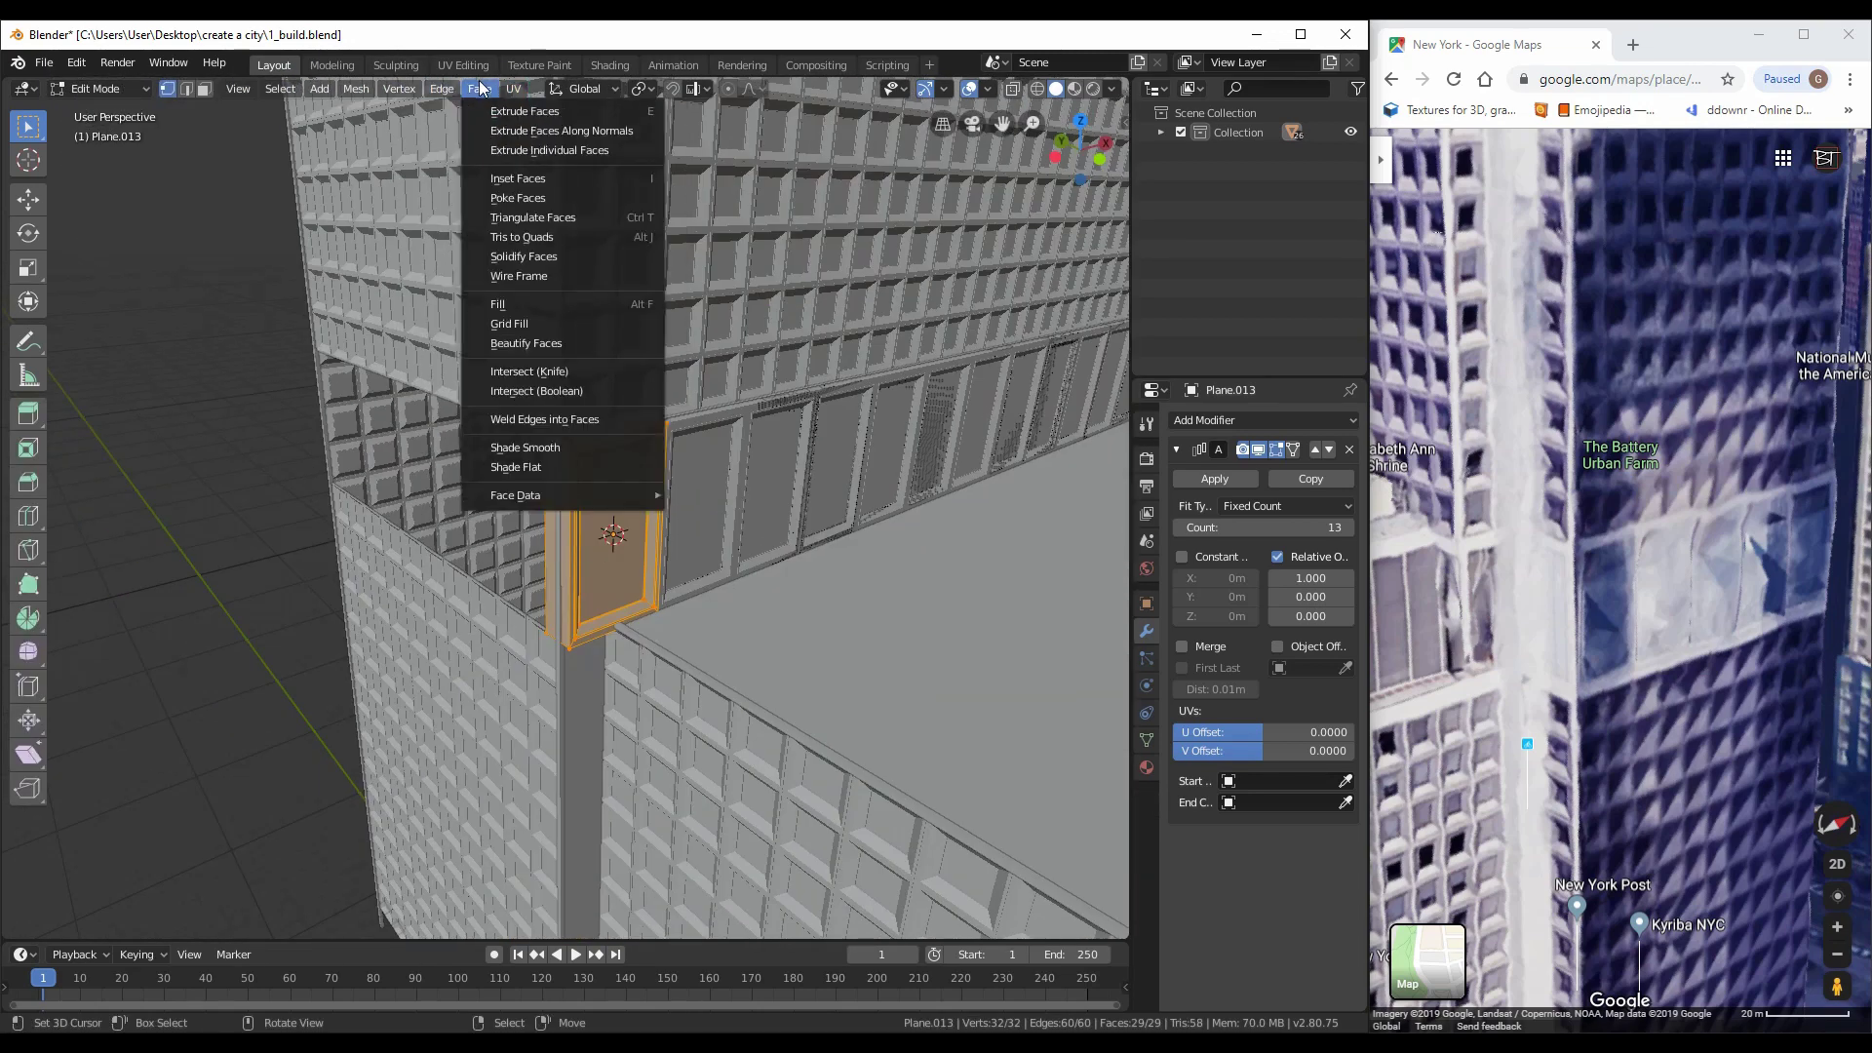
pyautogui.scroll(4, 669, 555)
pyautogui.press('Tab')
pyautogui.press('Delete')
pyautogui.scroll(-2, 733, 585)
# Turn the new copy 90° and move it onto the tower's side face, sliding along Y
pyautogui.click(729, 575)
pyautogui.scroll(-3, 729, 575)
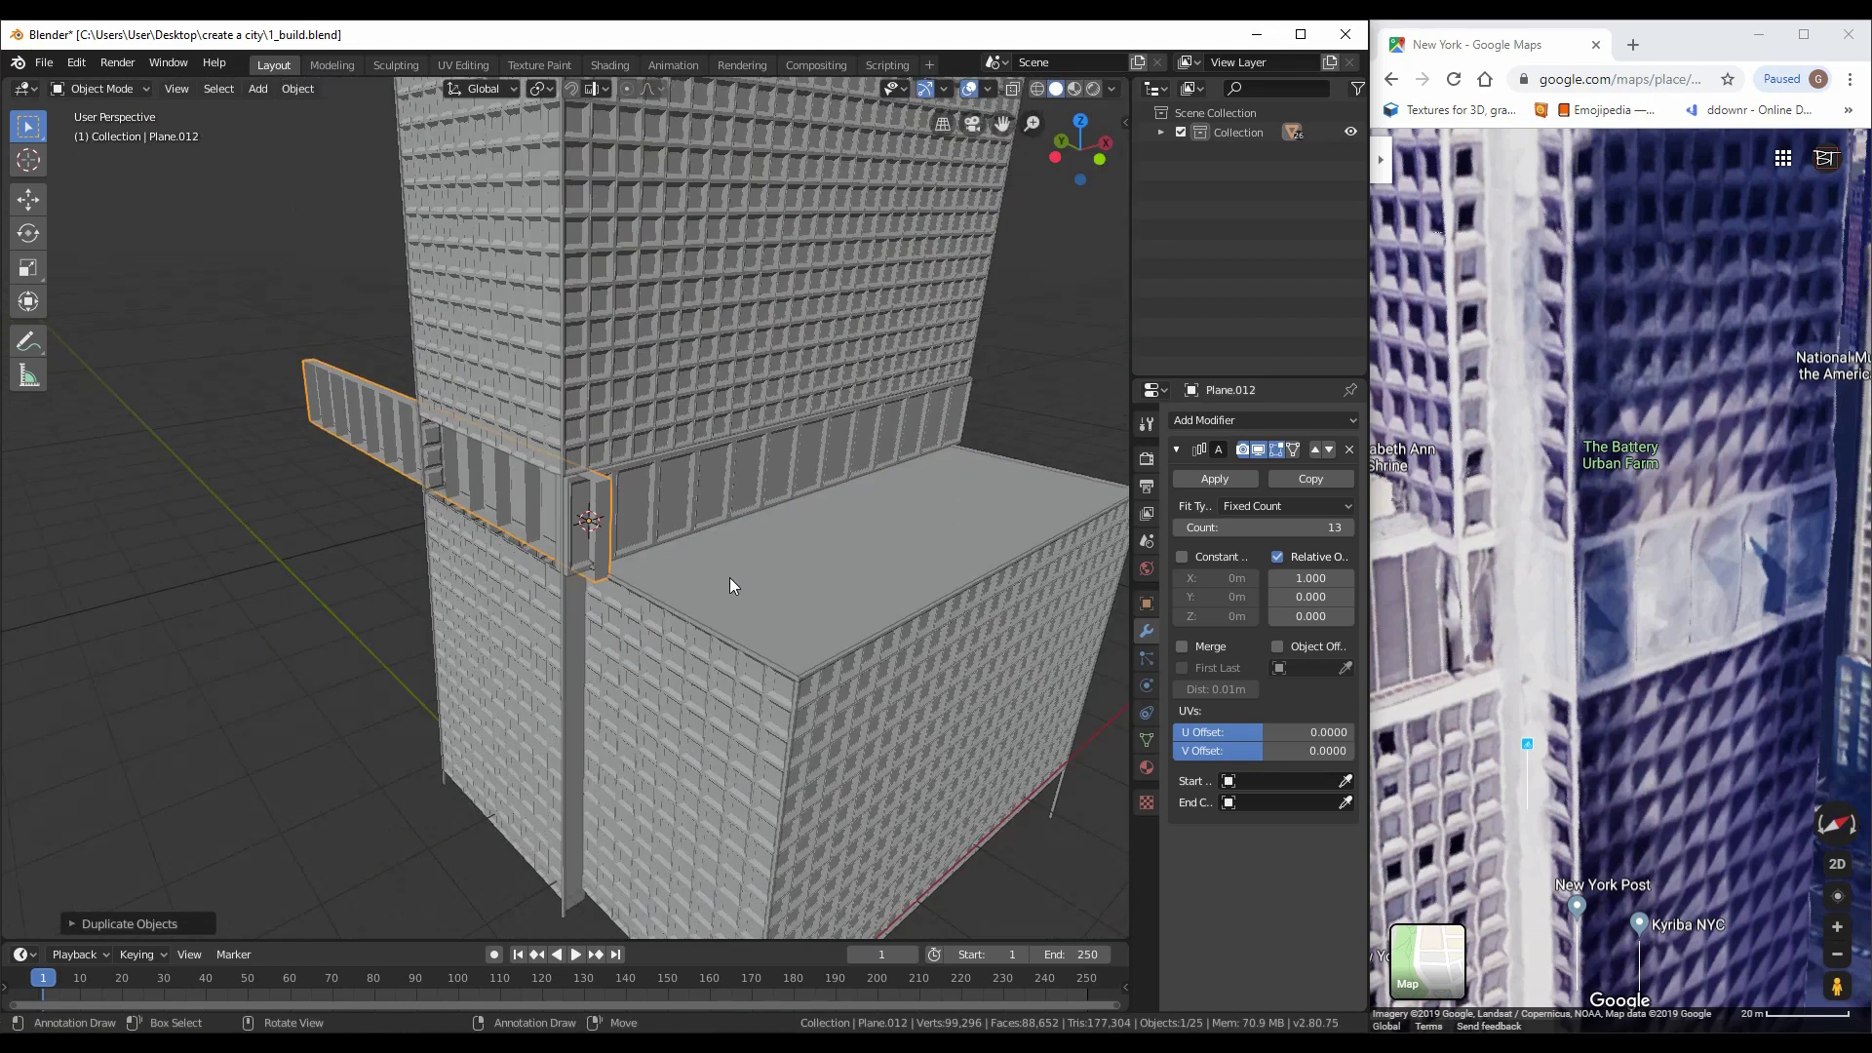
pyautogui.press('g')
pyautogui.click(943, 382)
pyautogui.scroll(2, 944, 382)
pyautogui.scroll(5, 944, 382)
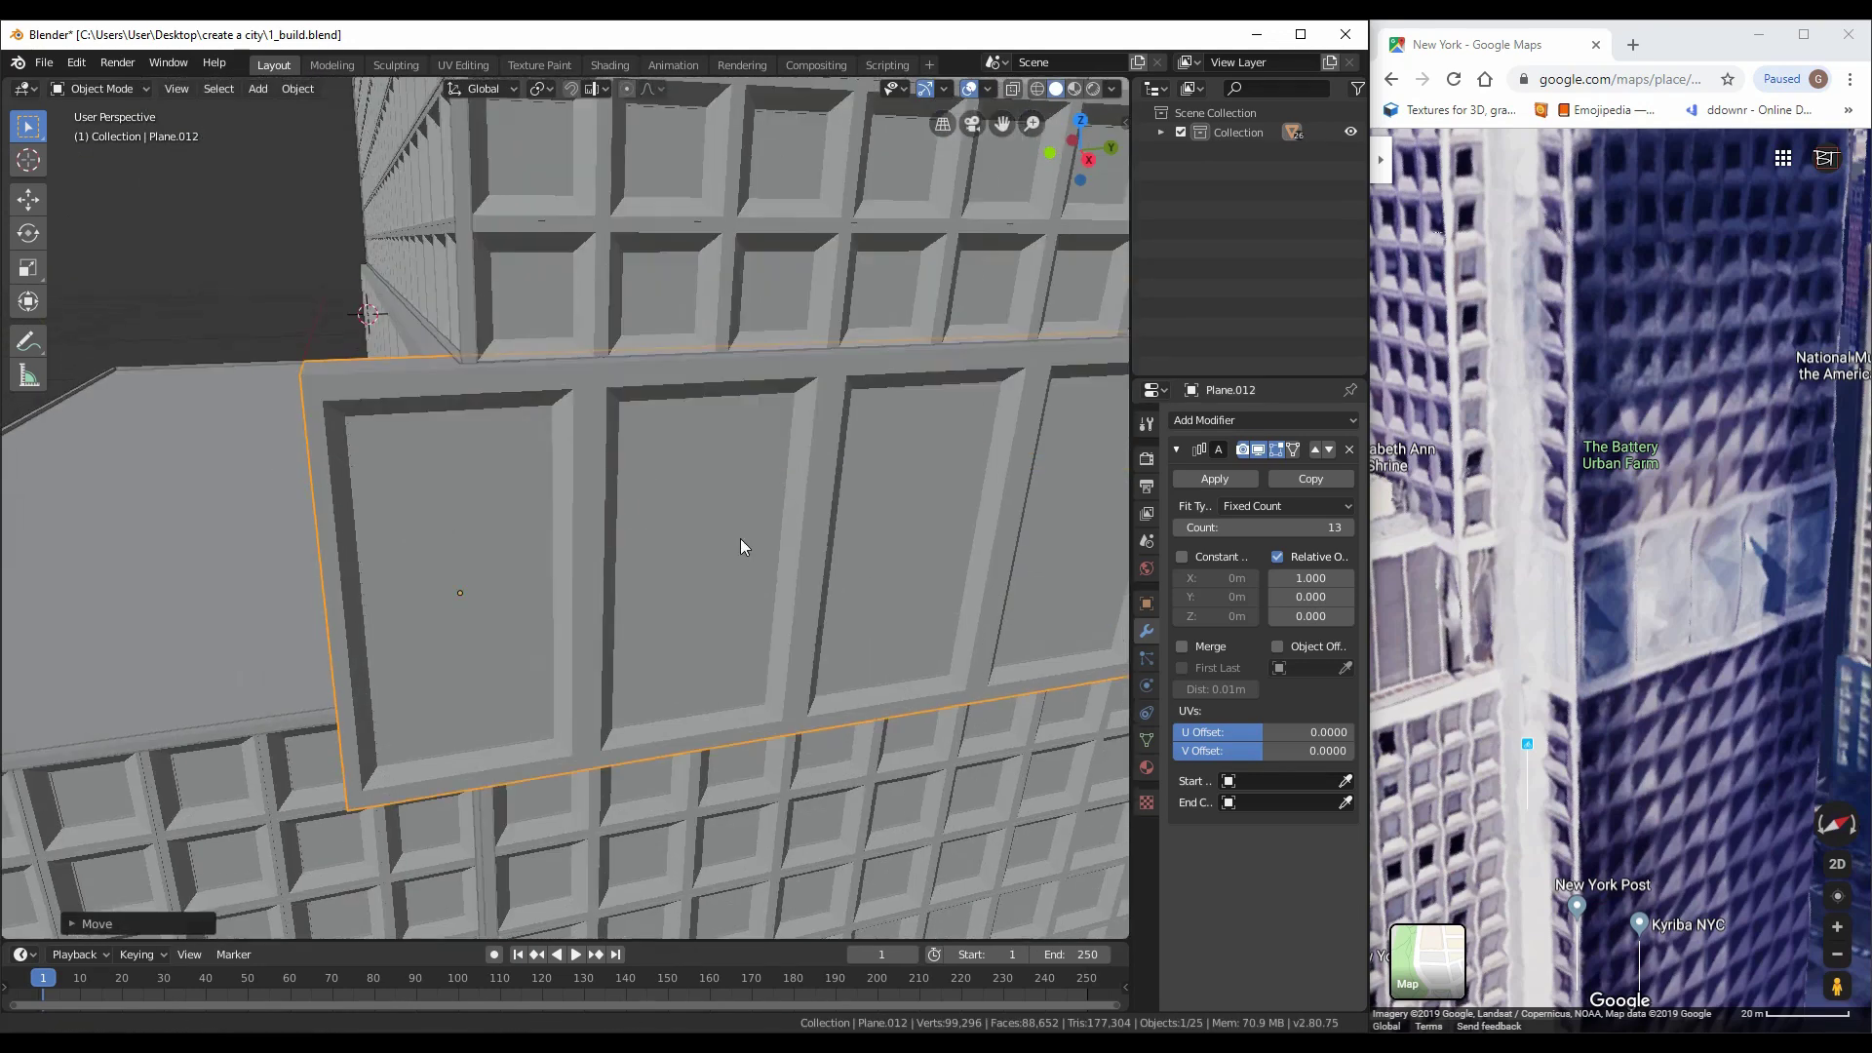
pyautogui.press('g')
pyautogui.press('y')
pyautogui.click(866, 621)
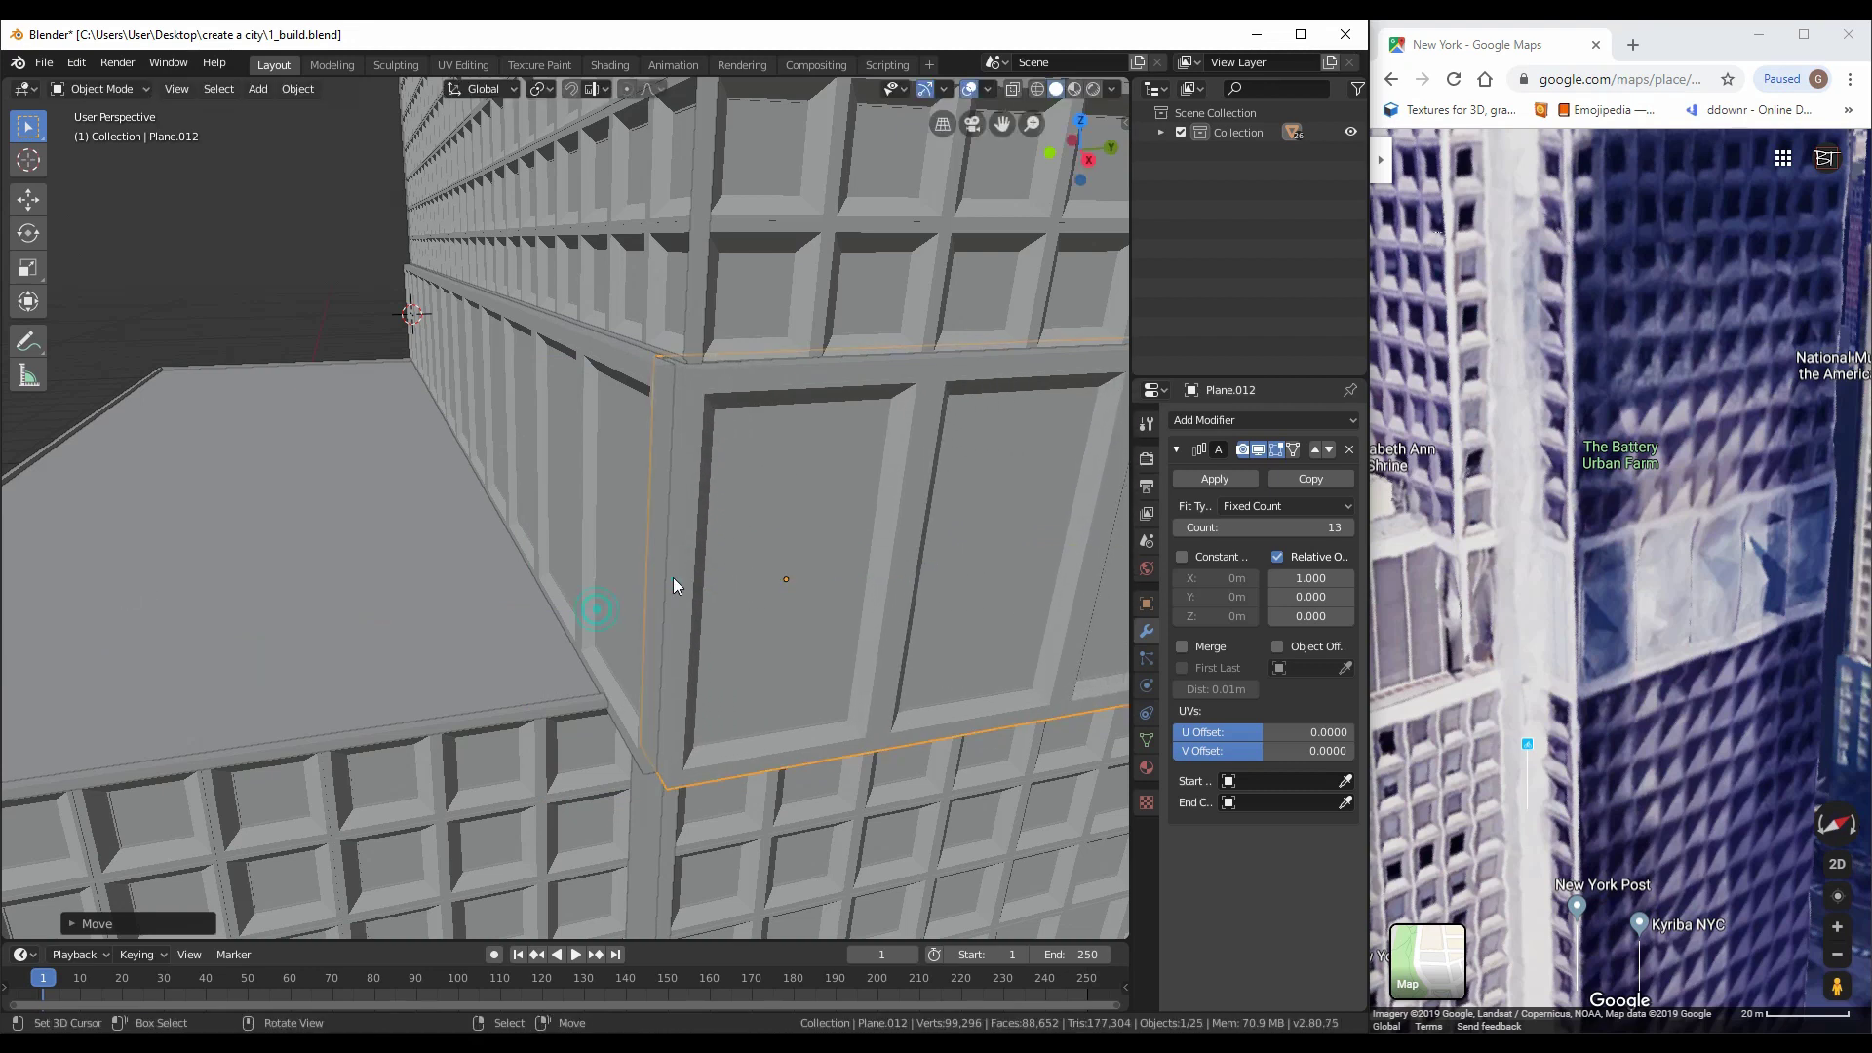
# Nudge the side row along X to the corner and reduce its array to 5 panels
pyautogui.moveTo(858, 614); pyautogui.dragTo(807, 506, button='middle')
pyautogui.scroll(3, 808, 506)
pyautogui.press('g')
pyautogui.press('x')
pyautogui.click(793, 580)
pyautogui.moveTo(806, 585); pyautogui.dragTo(1187, 601, button='middle')
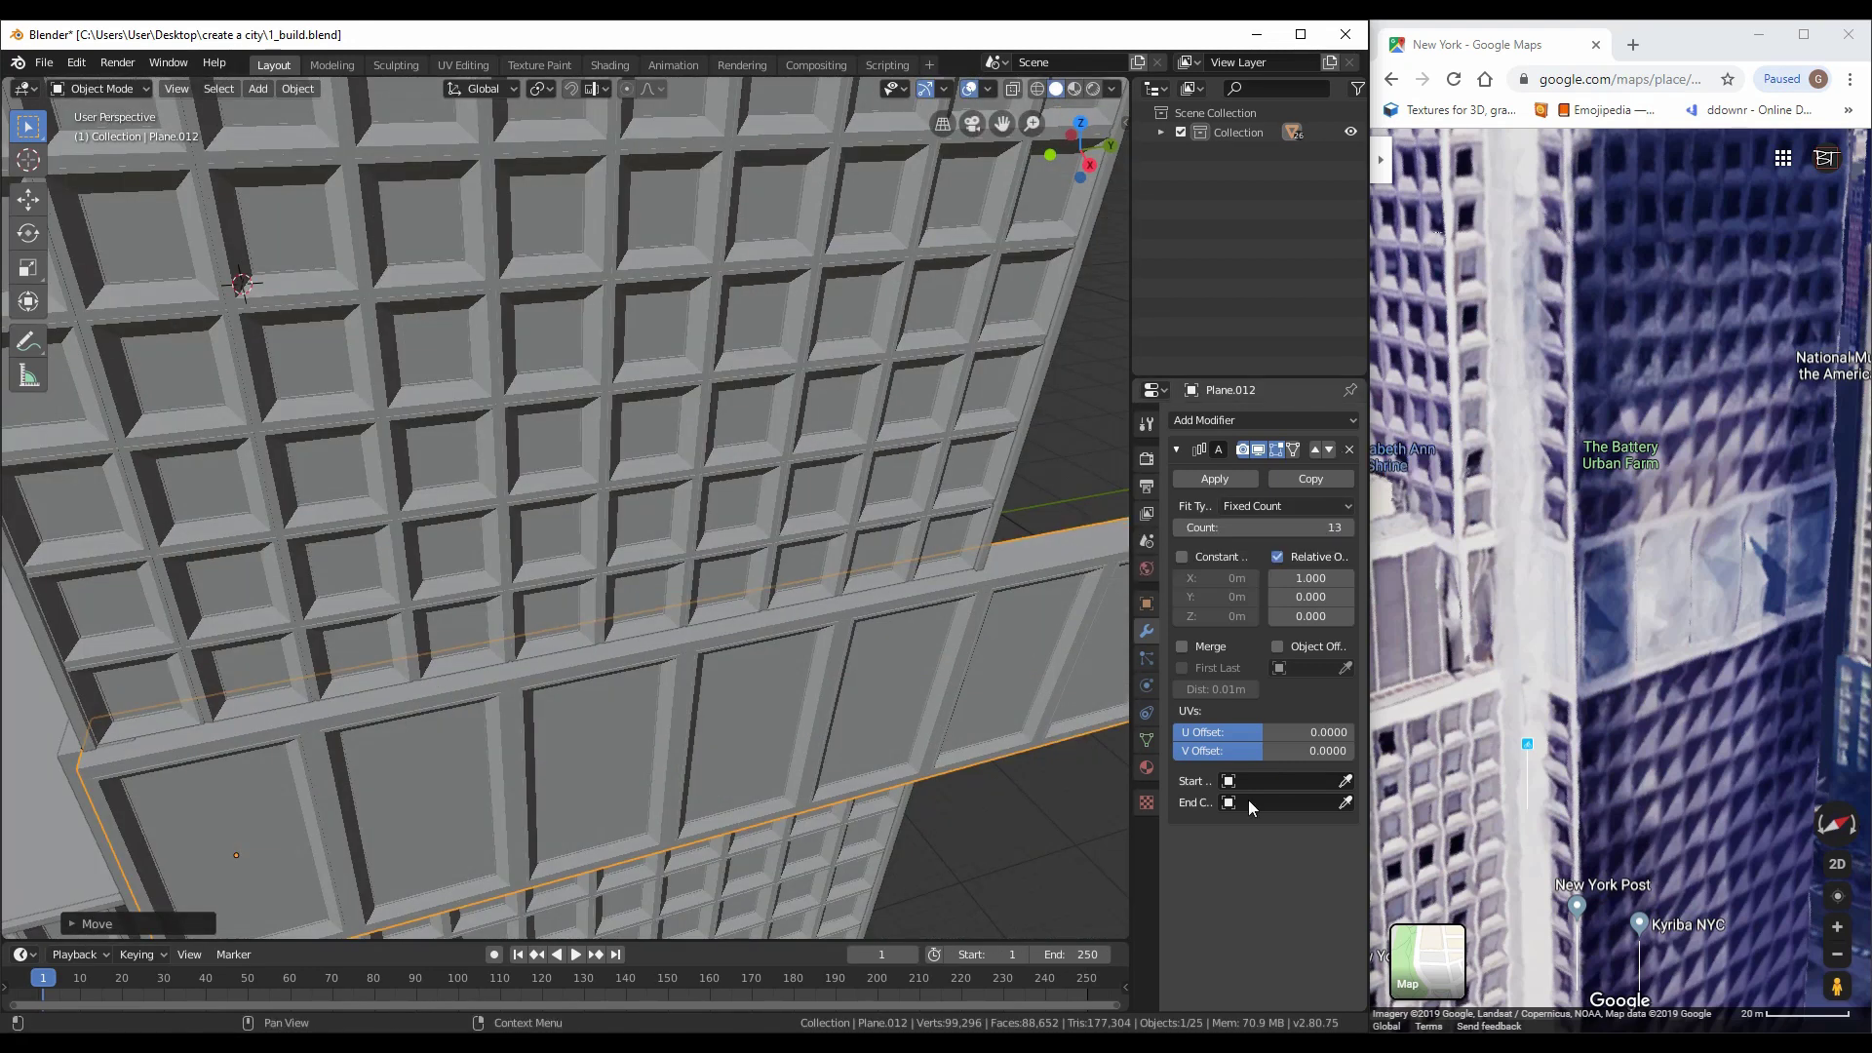
pyautogui.moveTo(1187, 527); pyautogui.dragTo(1131, 528)
pyautogui.scroll(-5, 856, 585)
# Duplicate the 5-panel row onto the opposite side and switch to Material Preview
pyautogui.hotkey('shift', 'd')
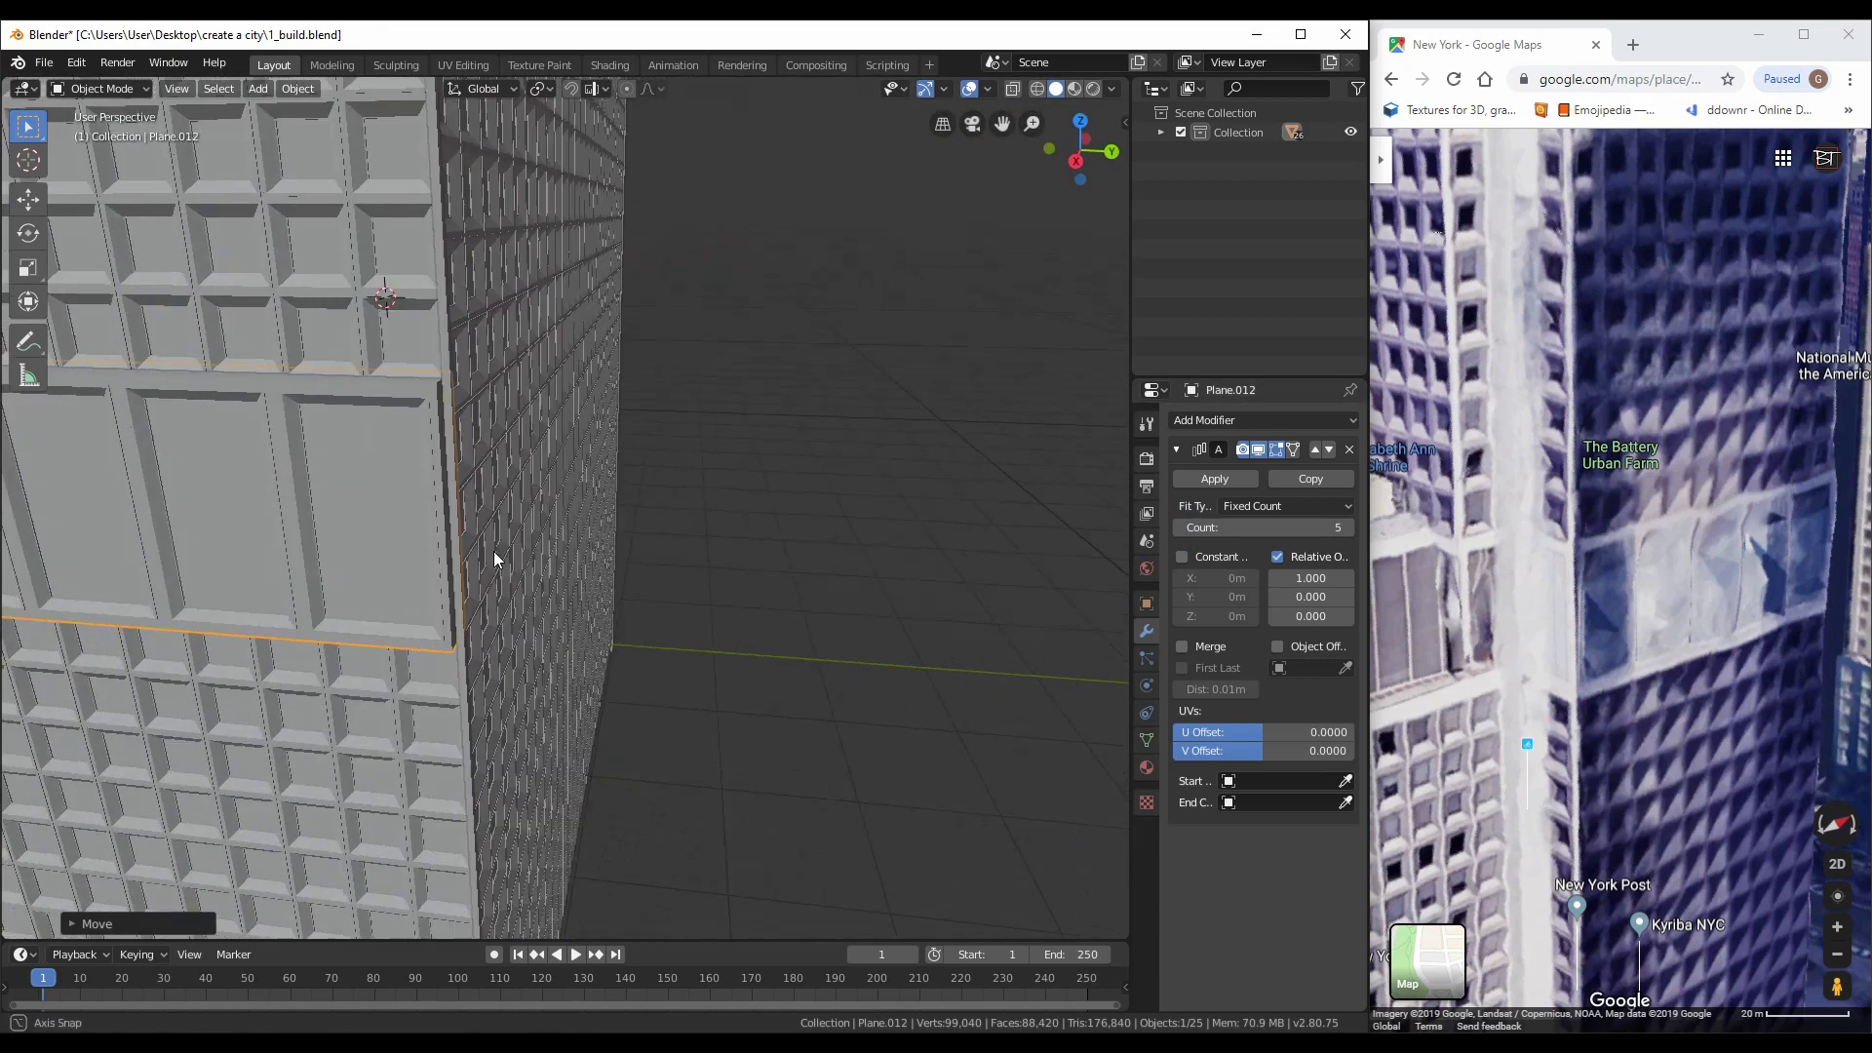
pyautogui.click(493, 555)
pyautogui.press('r')
pyautogui.press('g')
pyautogui.press('KP_7')
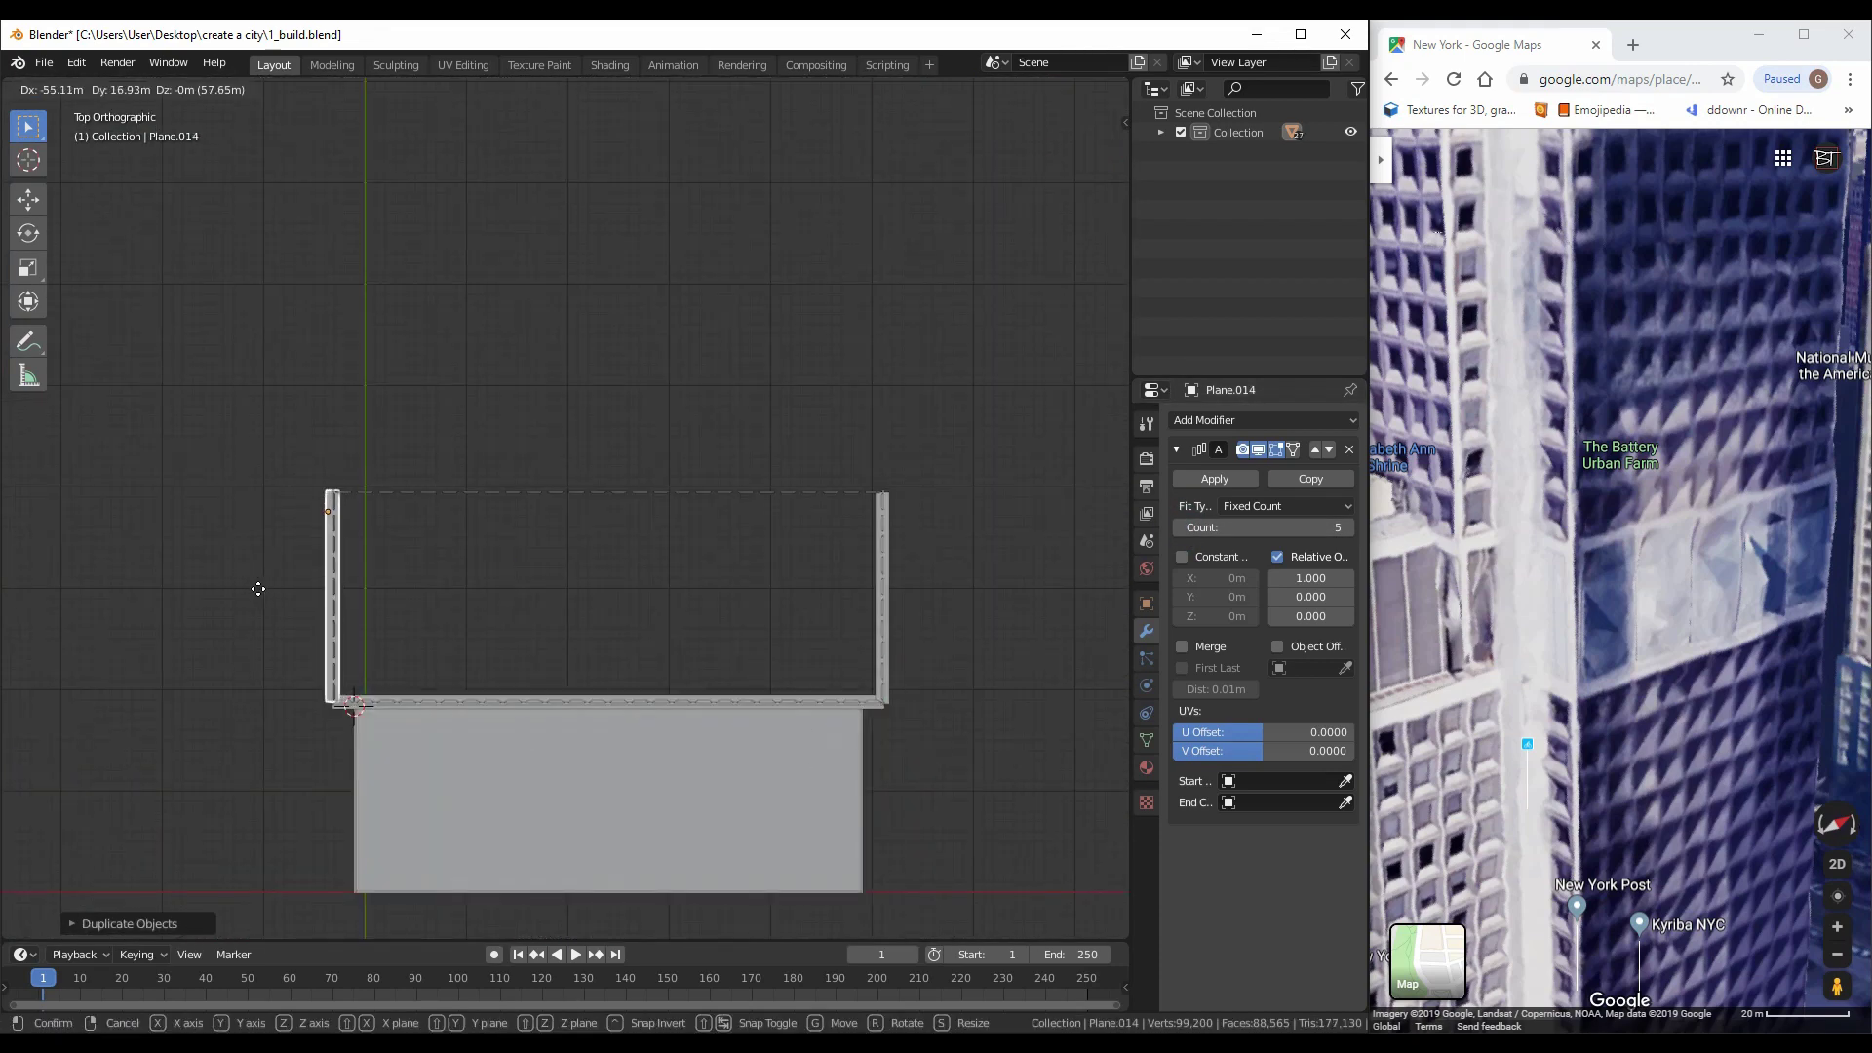
pyautogui.click(264, 589)
pyautogui.moveTo(263, 588)
pyautogui.mouseDown(button='middle')
pyautogui.moveTo(627, 565)
pyautogui.moveTo(668, 501)
pyautogui.moveTo(585, 439)
pyautogui.moveTo(877, 498)
pyautogui.moveTo(534, 534)
pyautogui.mouseUp(button='middle')
pyautogui.scroll(-6, 622, 481)
pyautogui.scroll(3, 534, 534)
pyautogui.click(1073, 89)
pyautogui.scroll(3, 595, 728)
pyautogui.scroll(-5, 594, 727)
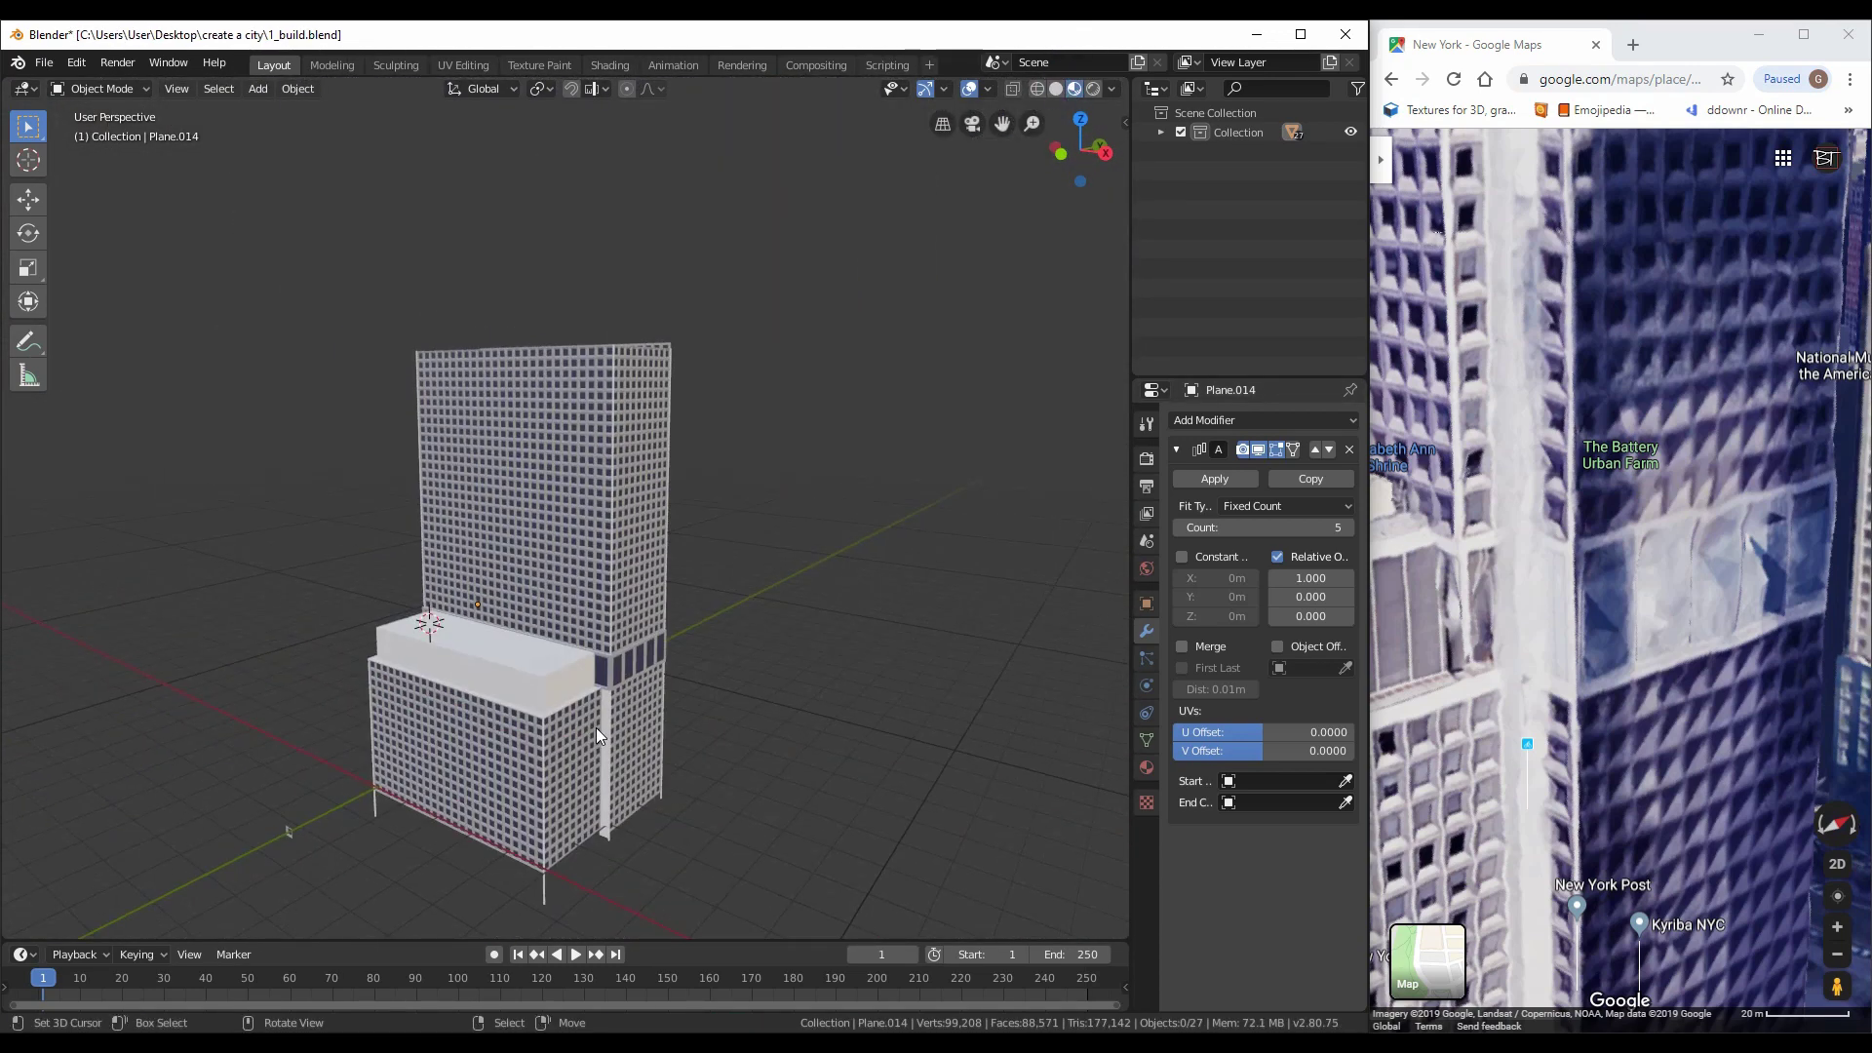
# Save 1_build.blend with Ctrl+S
pyautogui.moveTo(595, 727); pyautogui.dragTo(829, 757, button='middle')
pyautogui.scroll(5, 608, 639)
pyautogui.moveTo(608, 639); pyautogui.dragTo(446, 631, button='middle')
pyautogui.scroll(-5, 446, 631)
pyautogui.hotkey('ctrl', 's')
pyautogui.moveTo(692, 653); pyautogui.dragTo(653, 724, button='middle')
# Duplicate the lower block's roof slab, resize it and raise it along Z onto the tower top
pyautogui.click(618, 821)
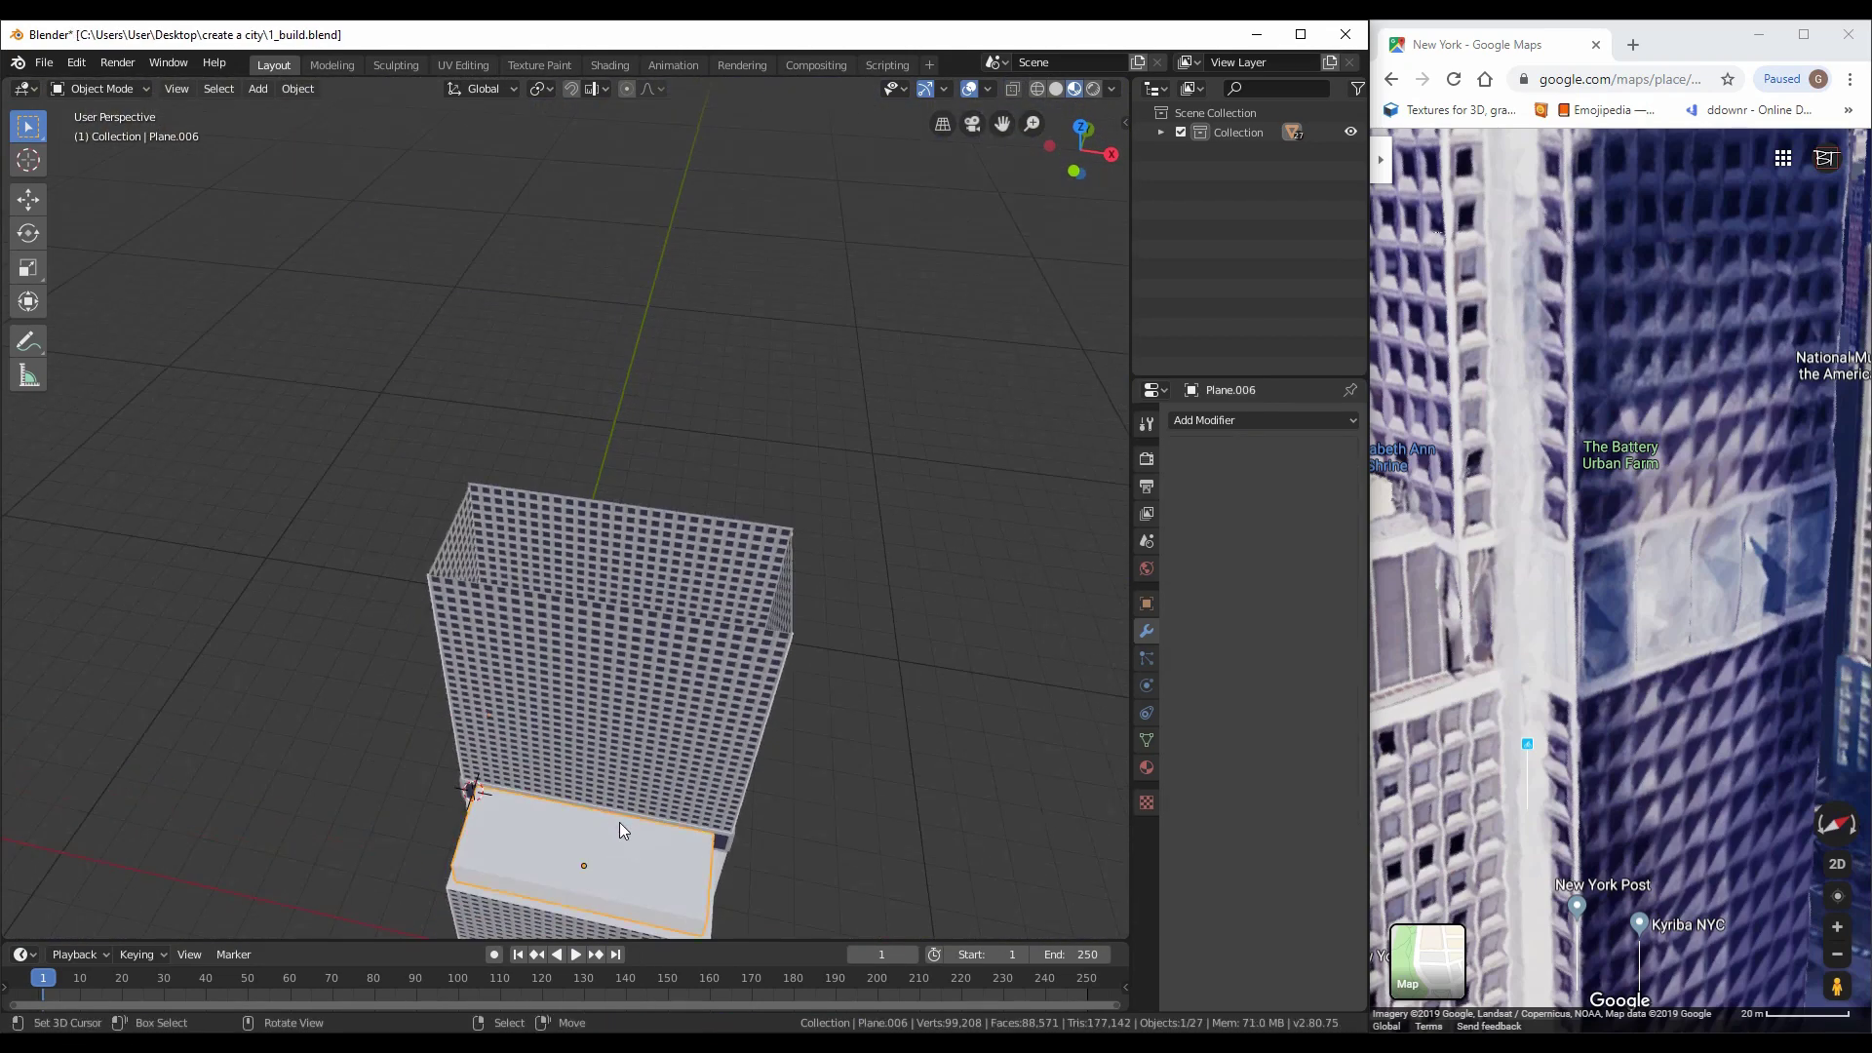
pyautogui.press('KP_7')
pyautogui.hotkey('shift', 'd')
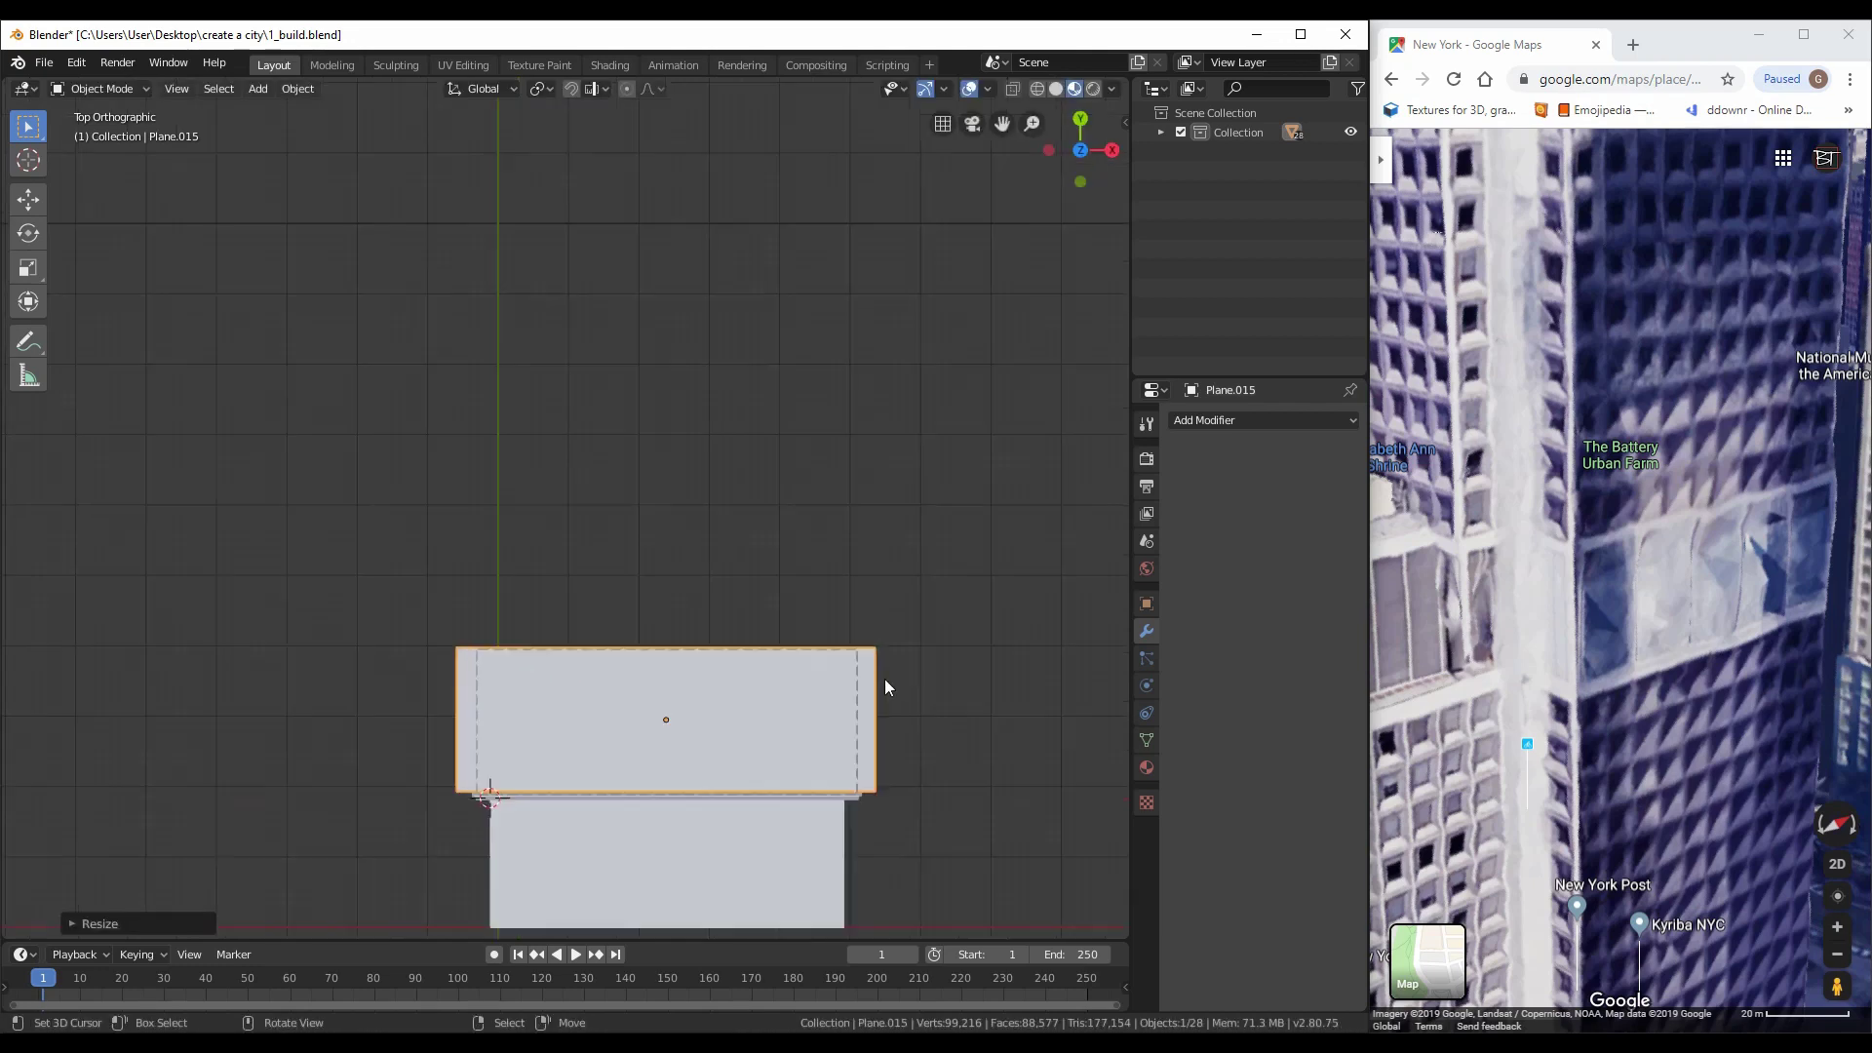
pyautogui.click(861, 681)
pyautogui.moveTo(861, 681); pyautogui.dragTo(687, 374, button='middle')
pyautogui.press('g')
pyautogui.press('z')
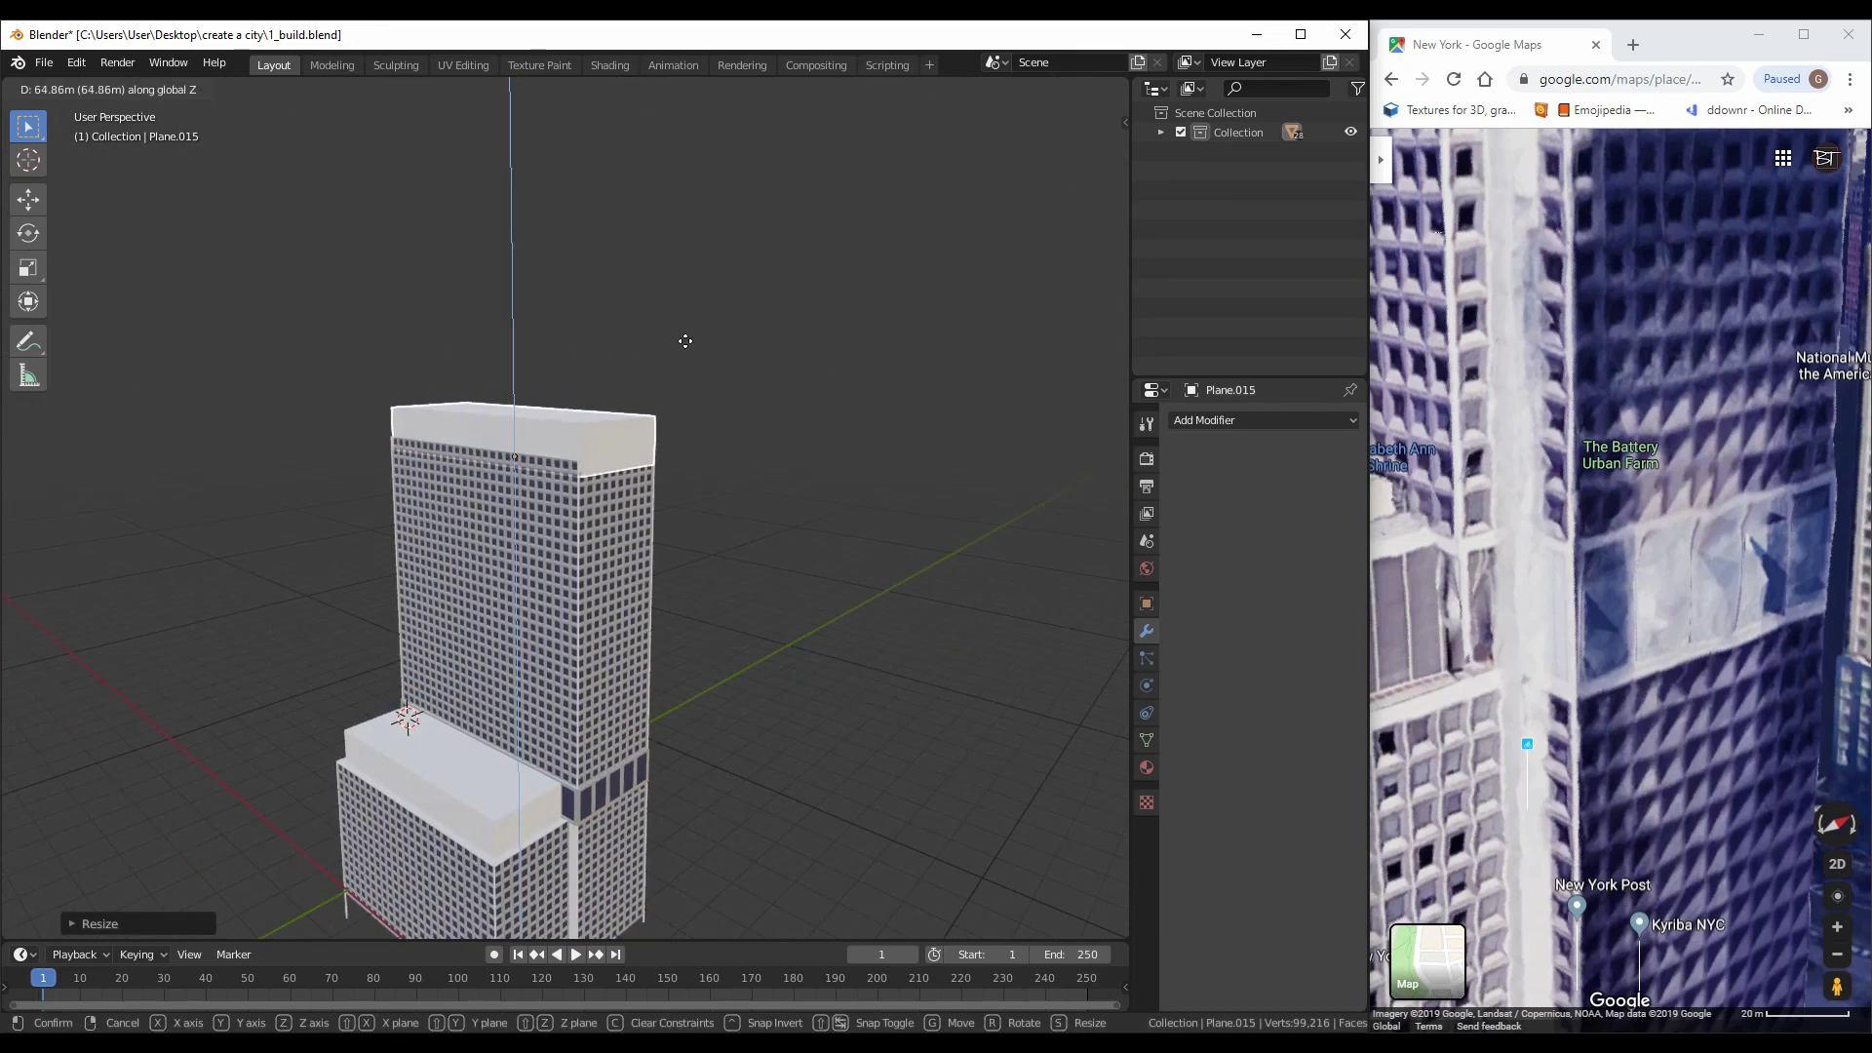
pyautogui.click(626, 396)
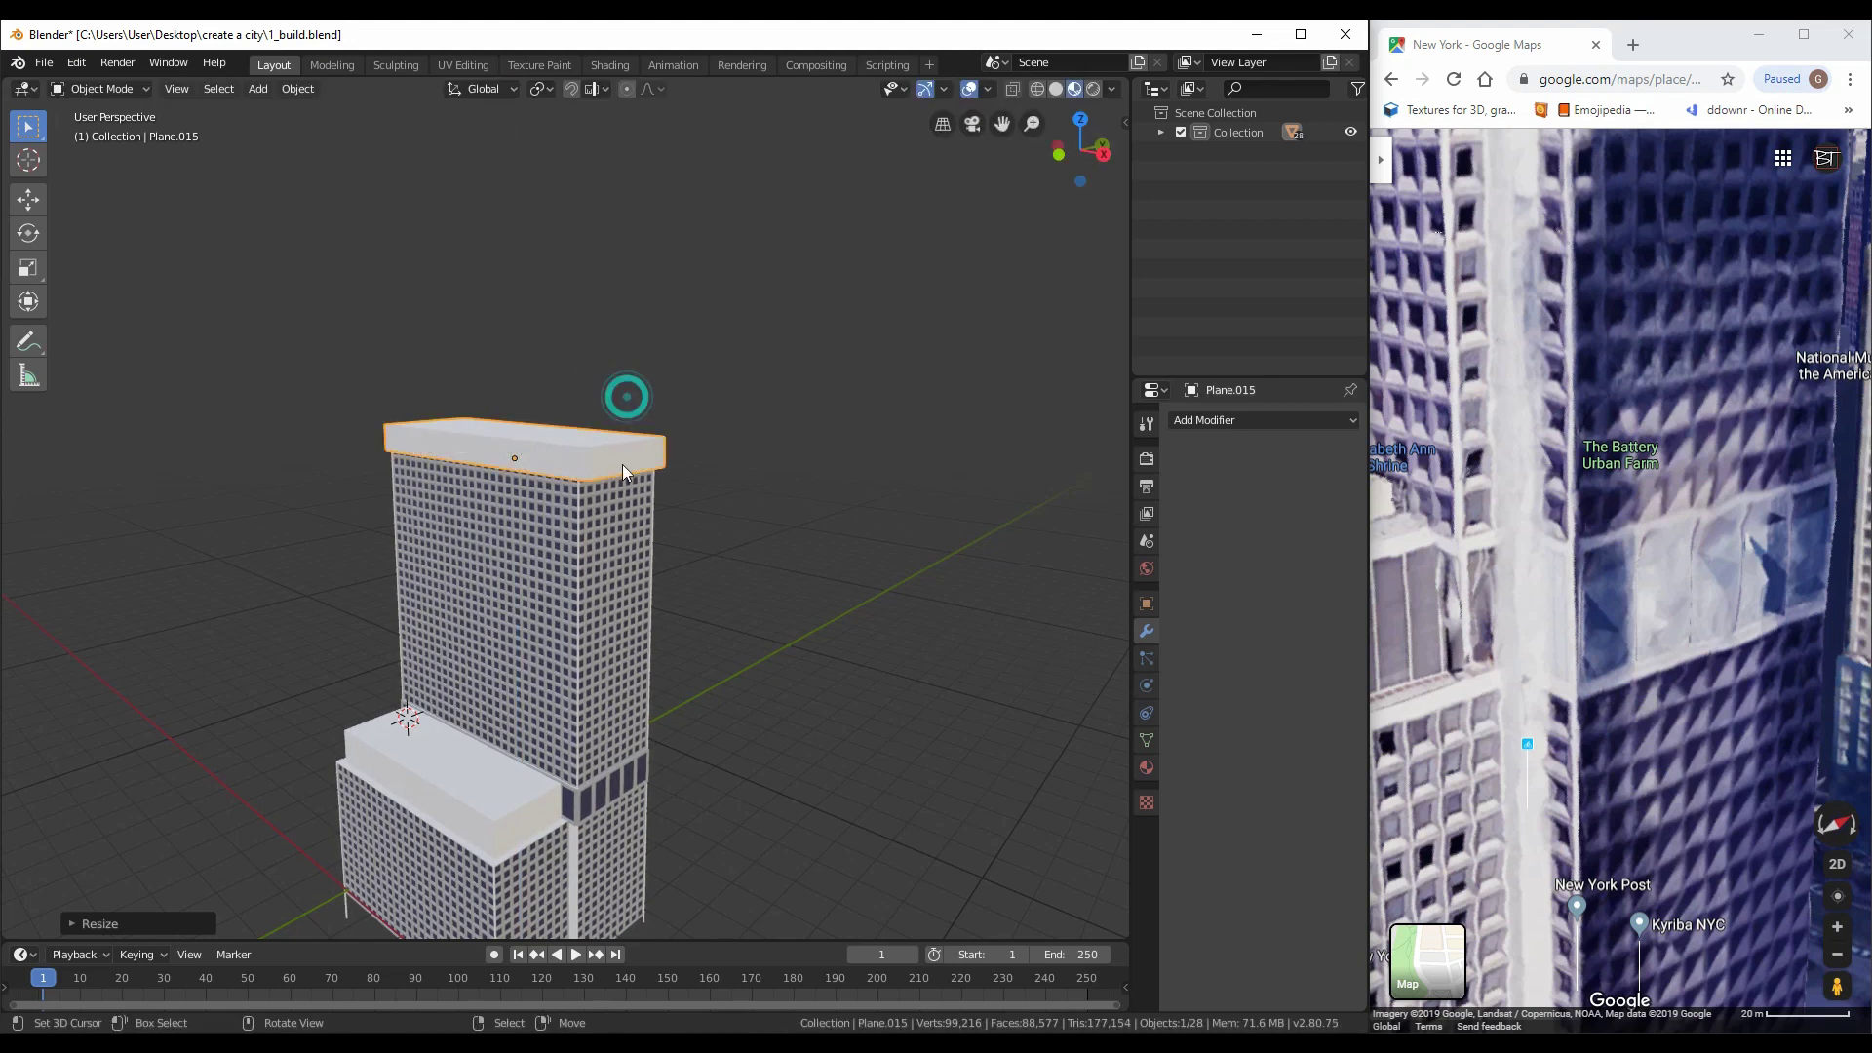
# Adjust the roof cap's X size and position in Top view to fit the tower footprint
pyautogui.moveTo(627, 396); pyautogui.dragTo(620, 521, button='middle')
pyautogui.press('KP_7')
pyautogui.scroll(4, 752, 610)
pyautogui.press('s')
pyautogui.press('z')
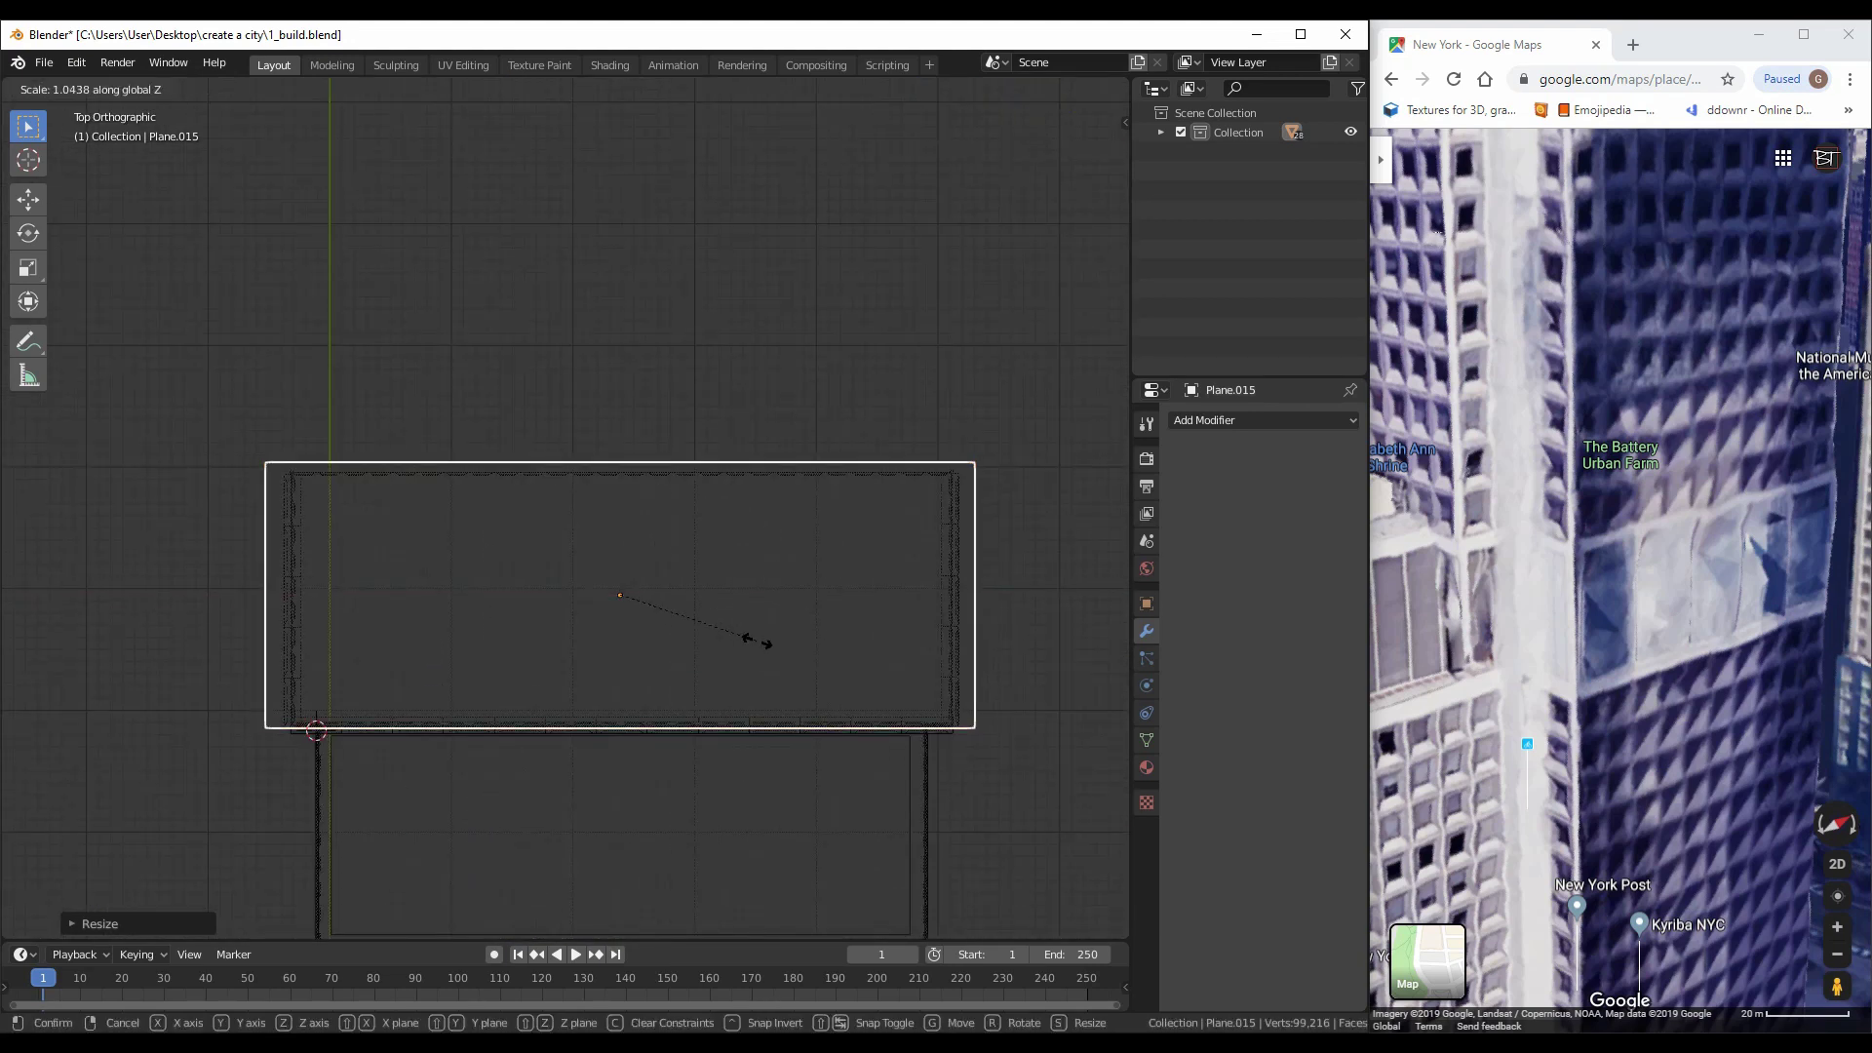
pyautogui.press('Escape')
pyautogui.press('g')
pyautogui.click(751, 651)
pyautogui.press('s')
pyautogui.press('x')
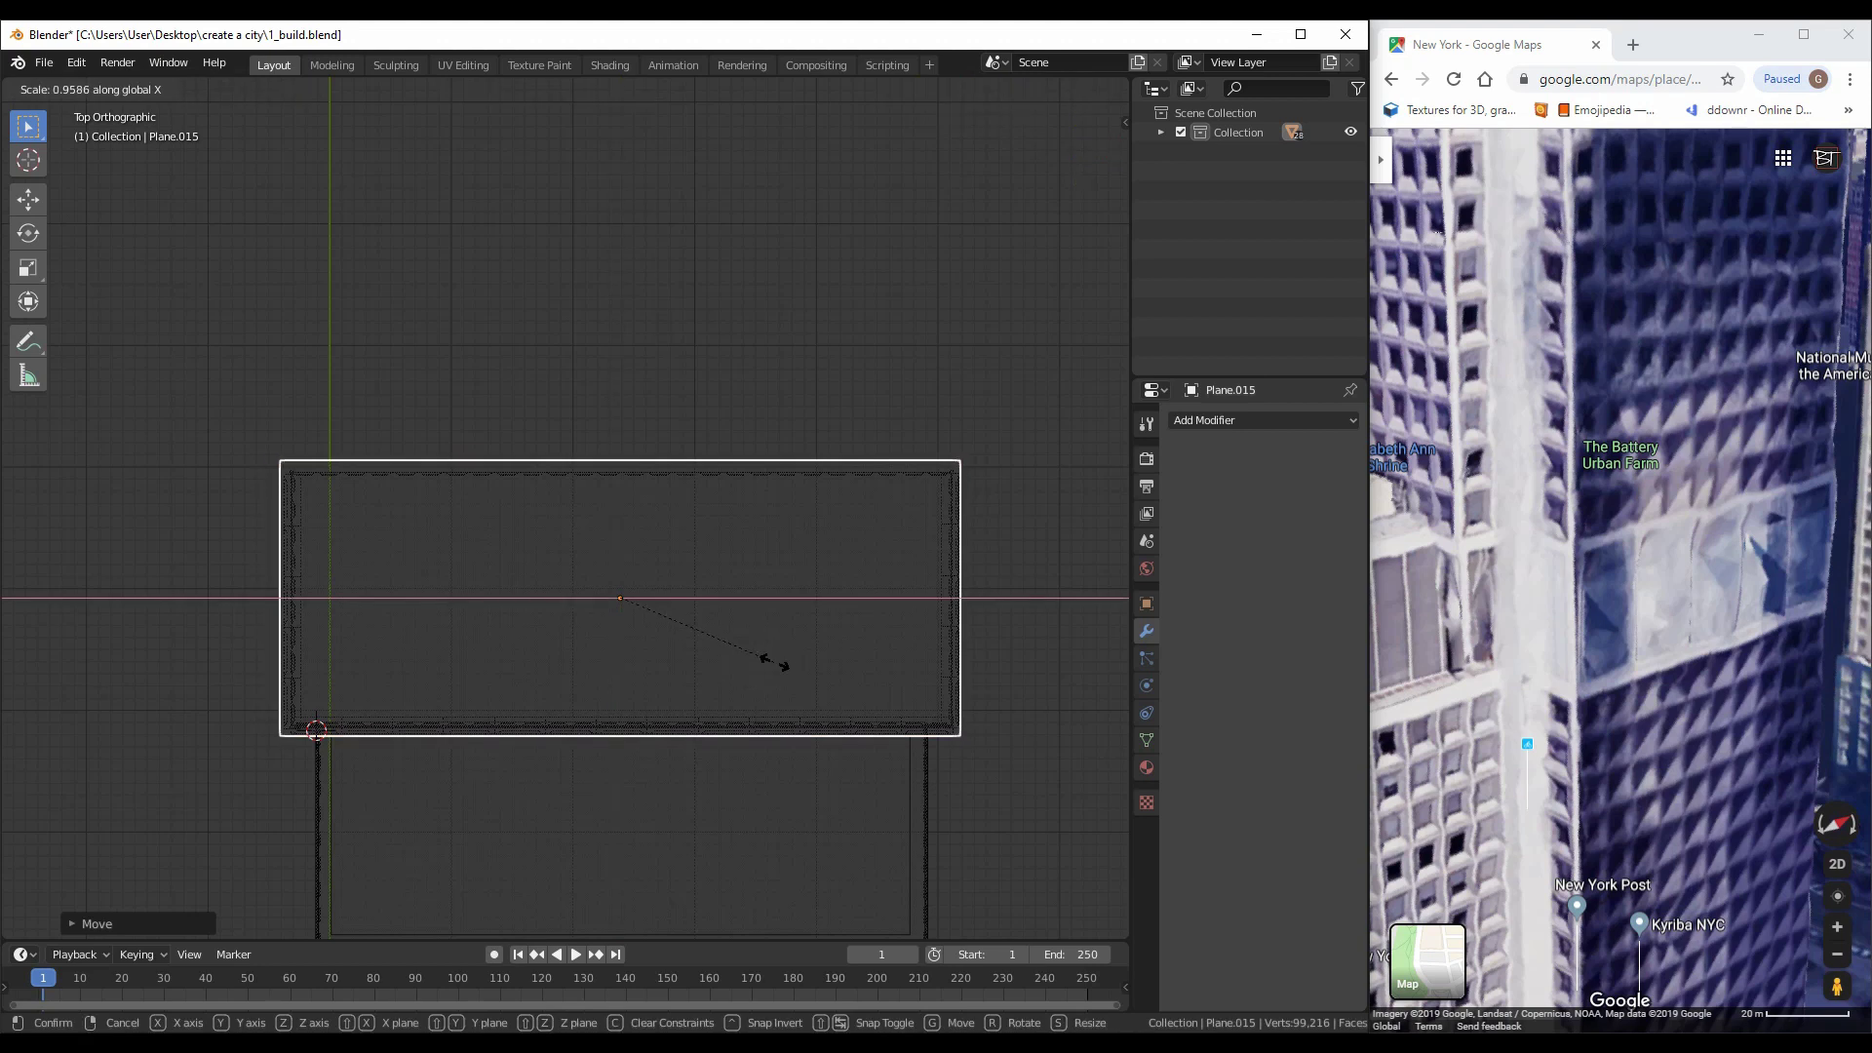
pyautogui.click(785, 662)
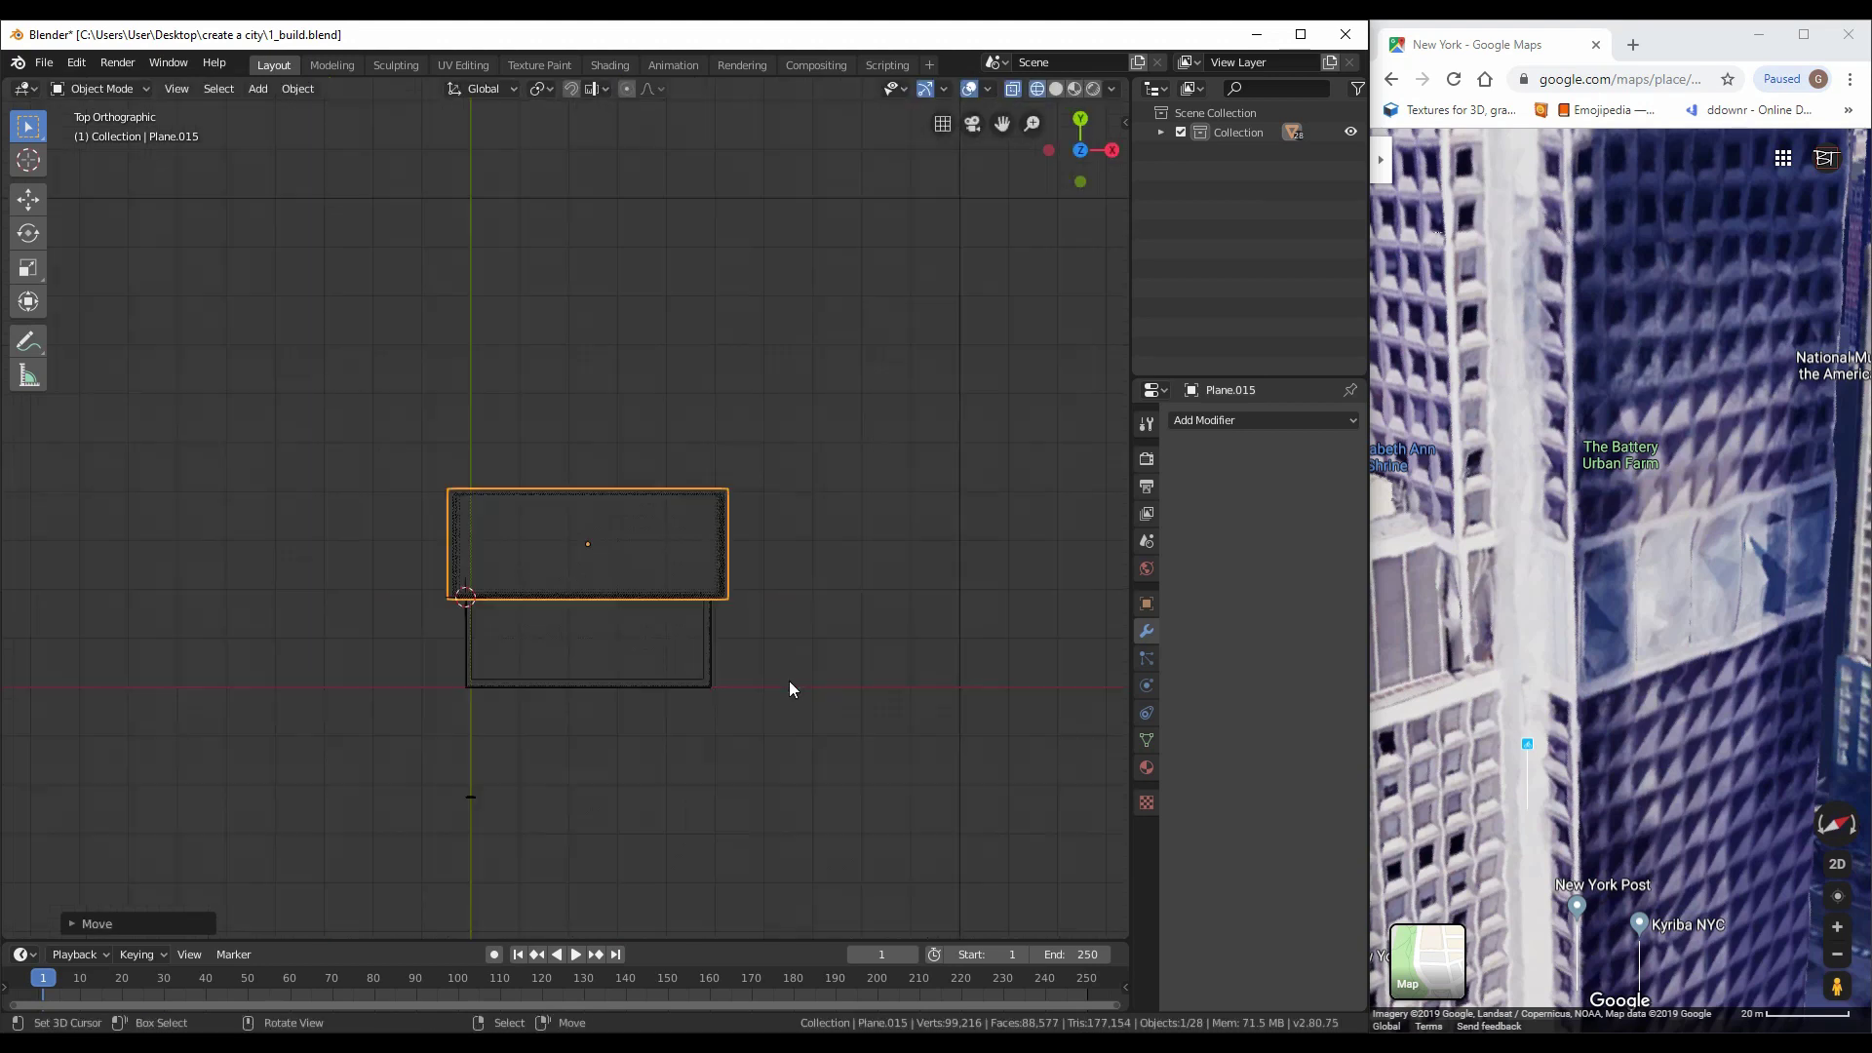
pyautogui.moveTo(786, 689); pyautogui.dragTo(757, 510, button='middle')
pyautogui.scroll(-3, 682, 517)
# Loop-cut the roof cap into 12 vertical strips and add a horizontal band scaled along Z
pyautogui.press('Tab')
pyautogui.scroll(5, 633, 449)
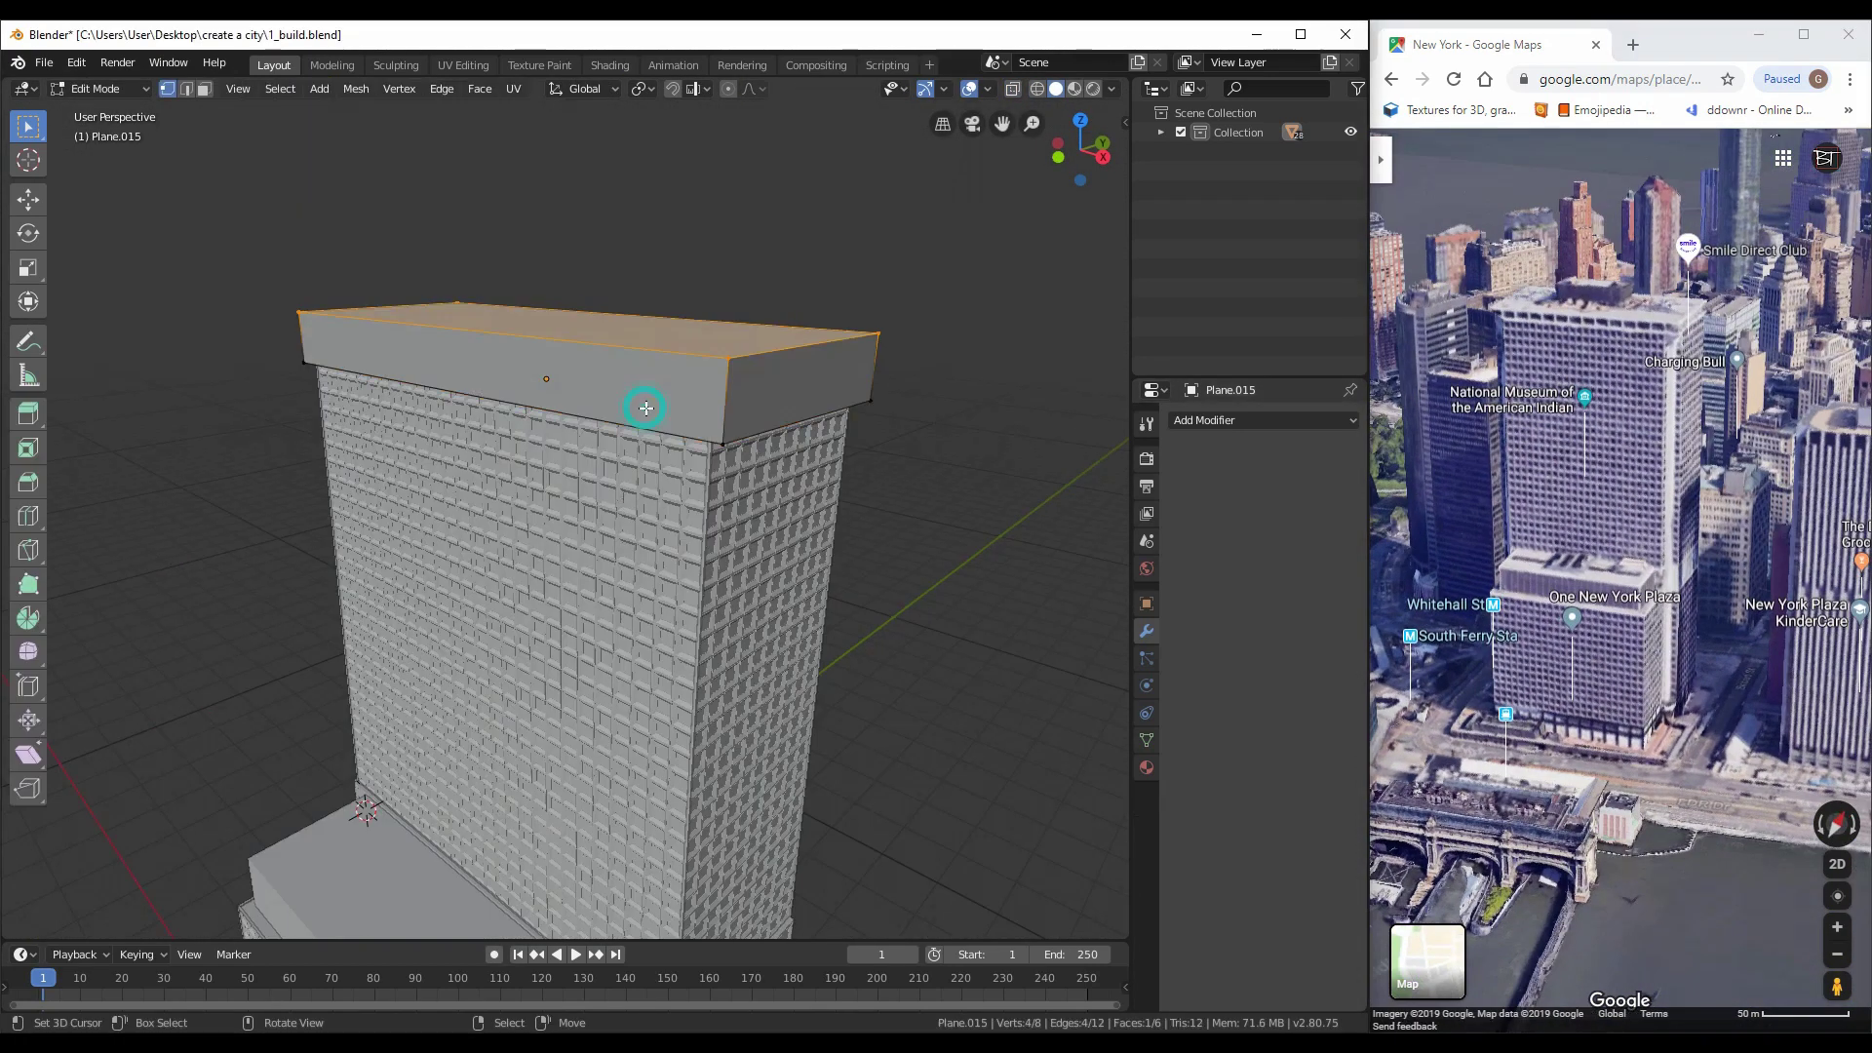
pyautogui.click(467, 329)
pyautogui.hotkey('ctrl', 'r')
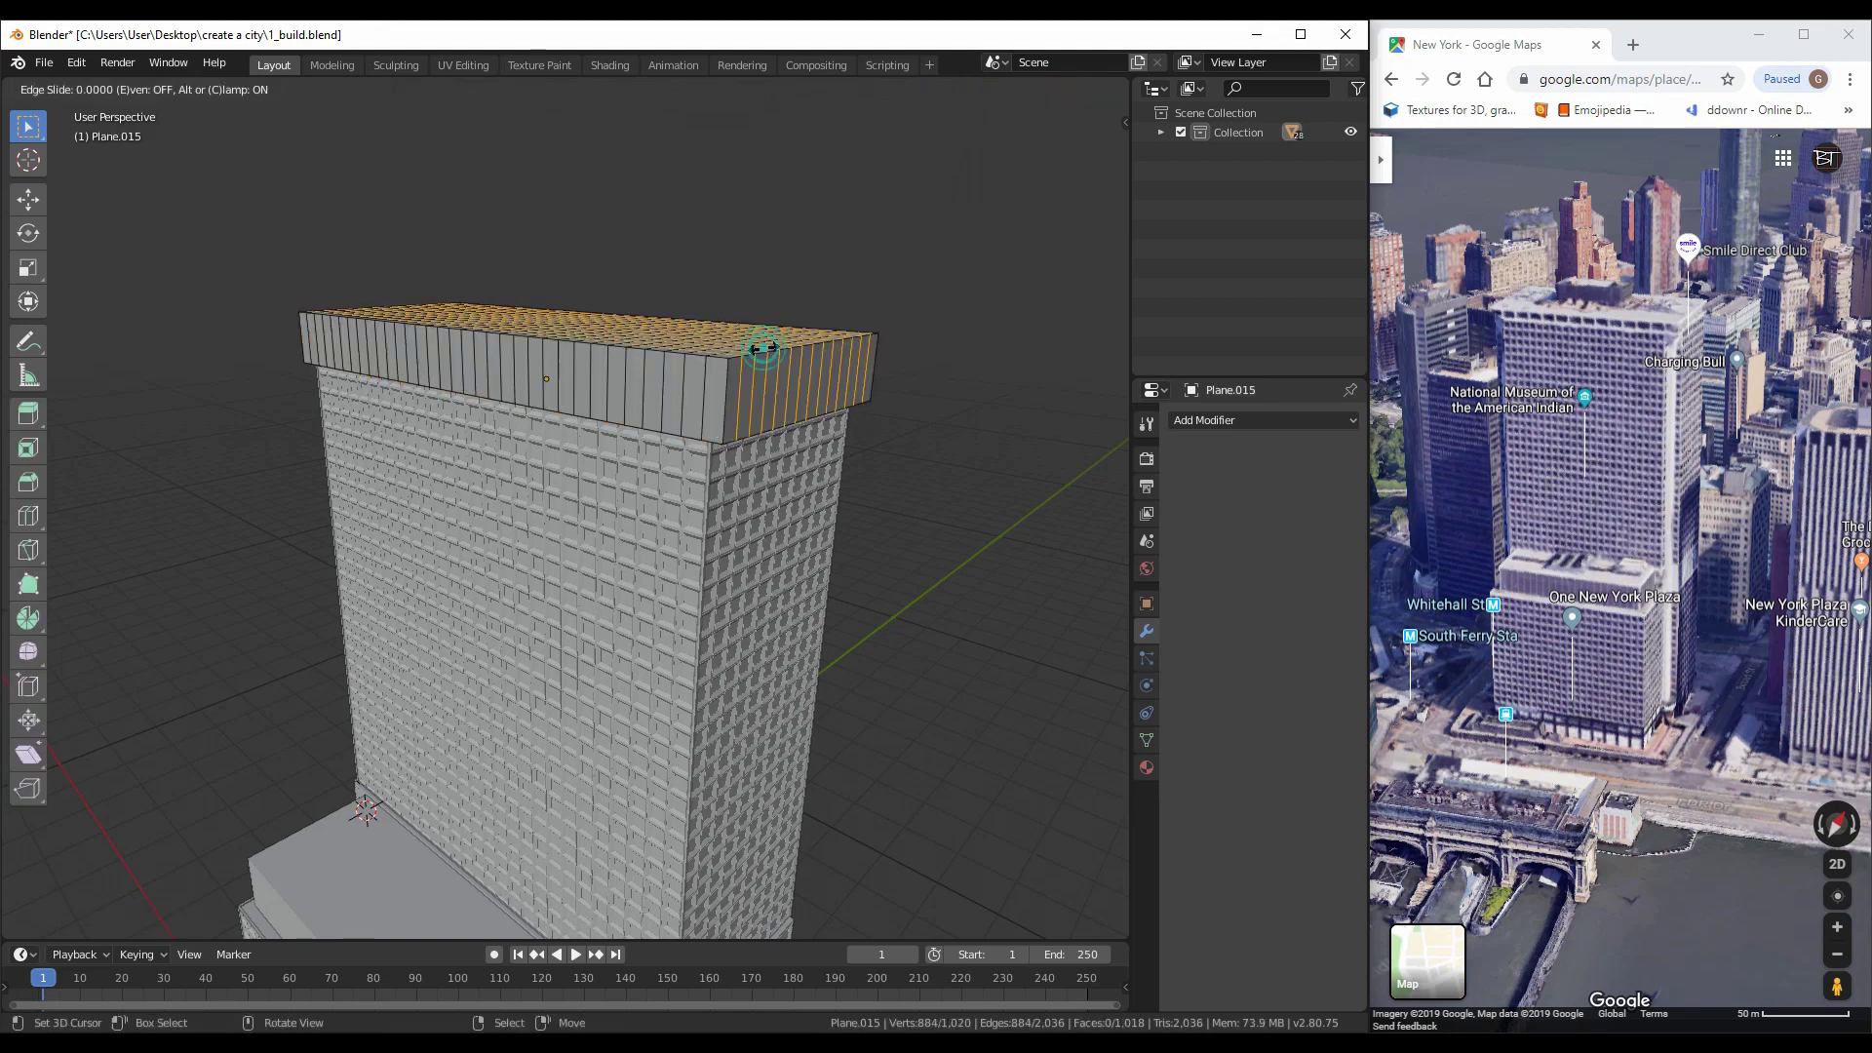
pyautogui.click(719, 425)
pyautogui.press('s')
pyautogui.press('z')
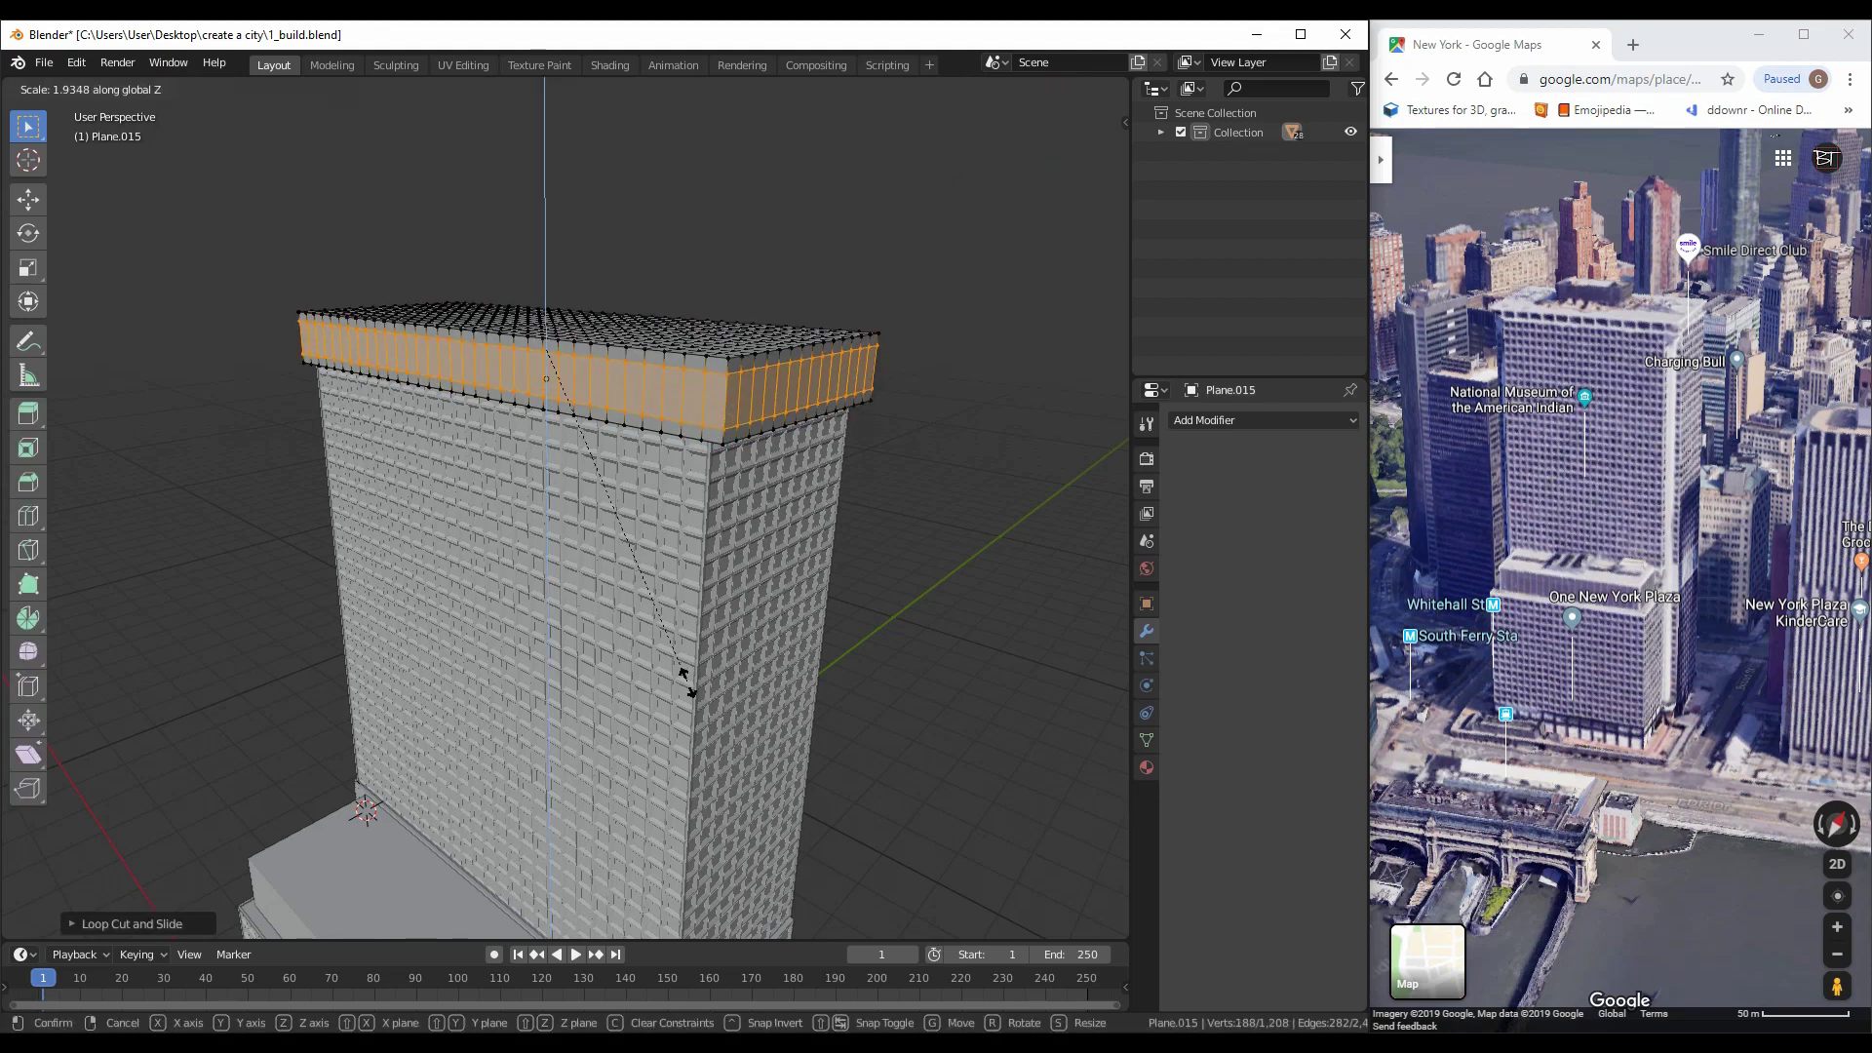
pyautogui.click(686, 683)
pyautogui.scroll(6, 686, 682)
# Try Select menu options such as side selection, grow and next, undoing unwanted results
pyautogui.click(281, 88)
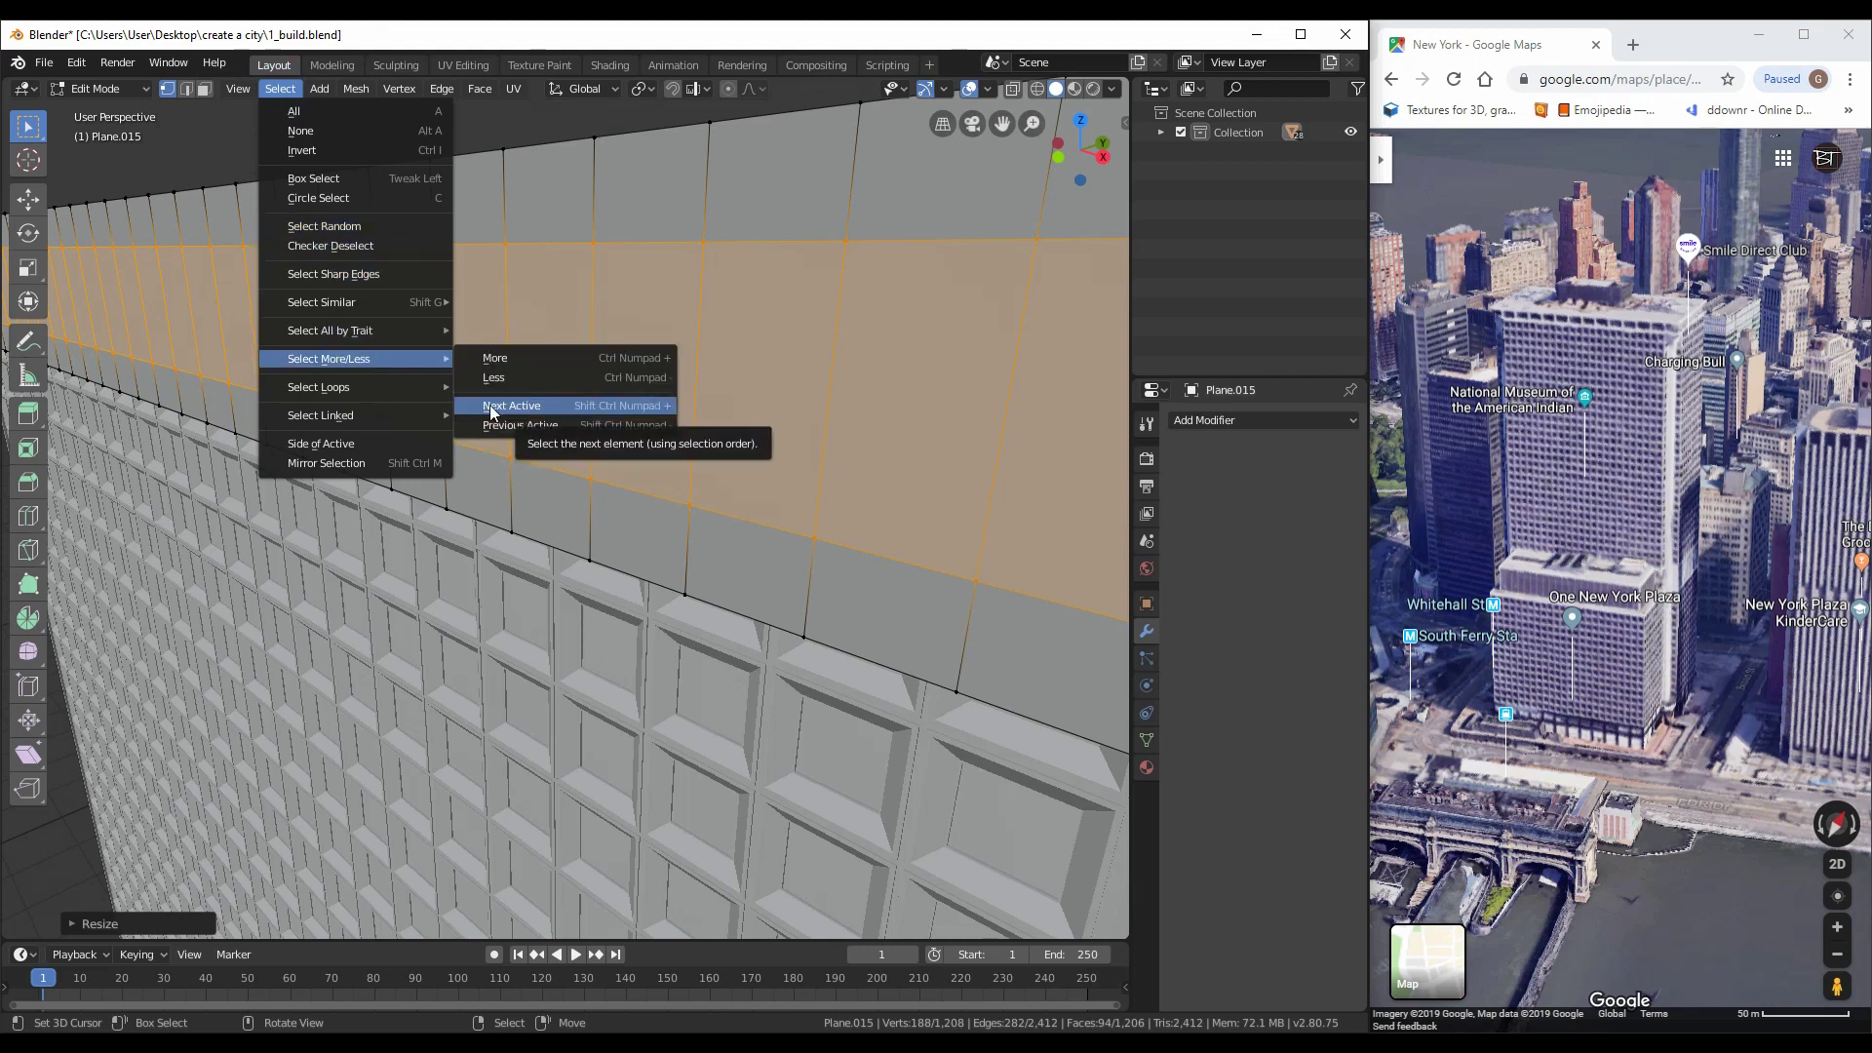
pyautogui.moveTo(417, 388)
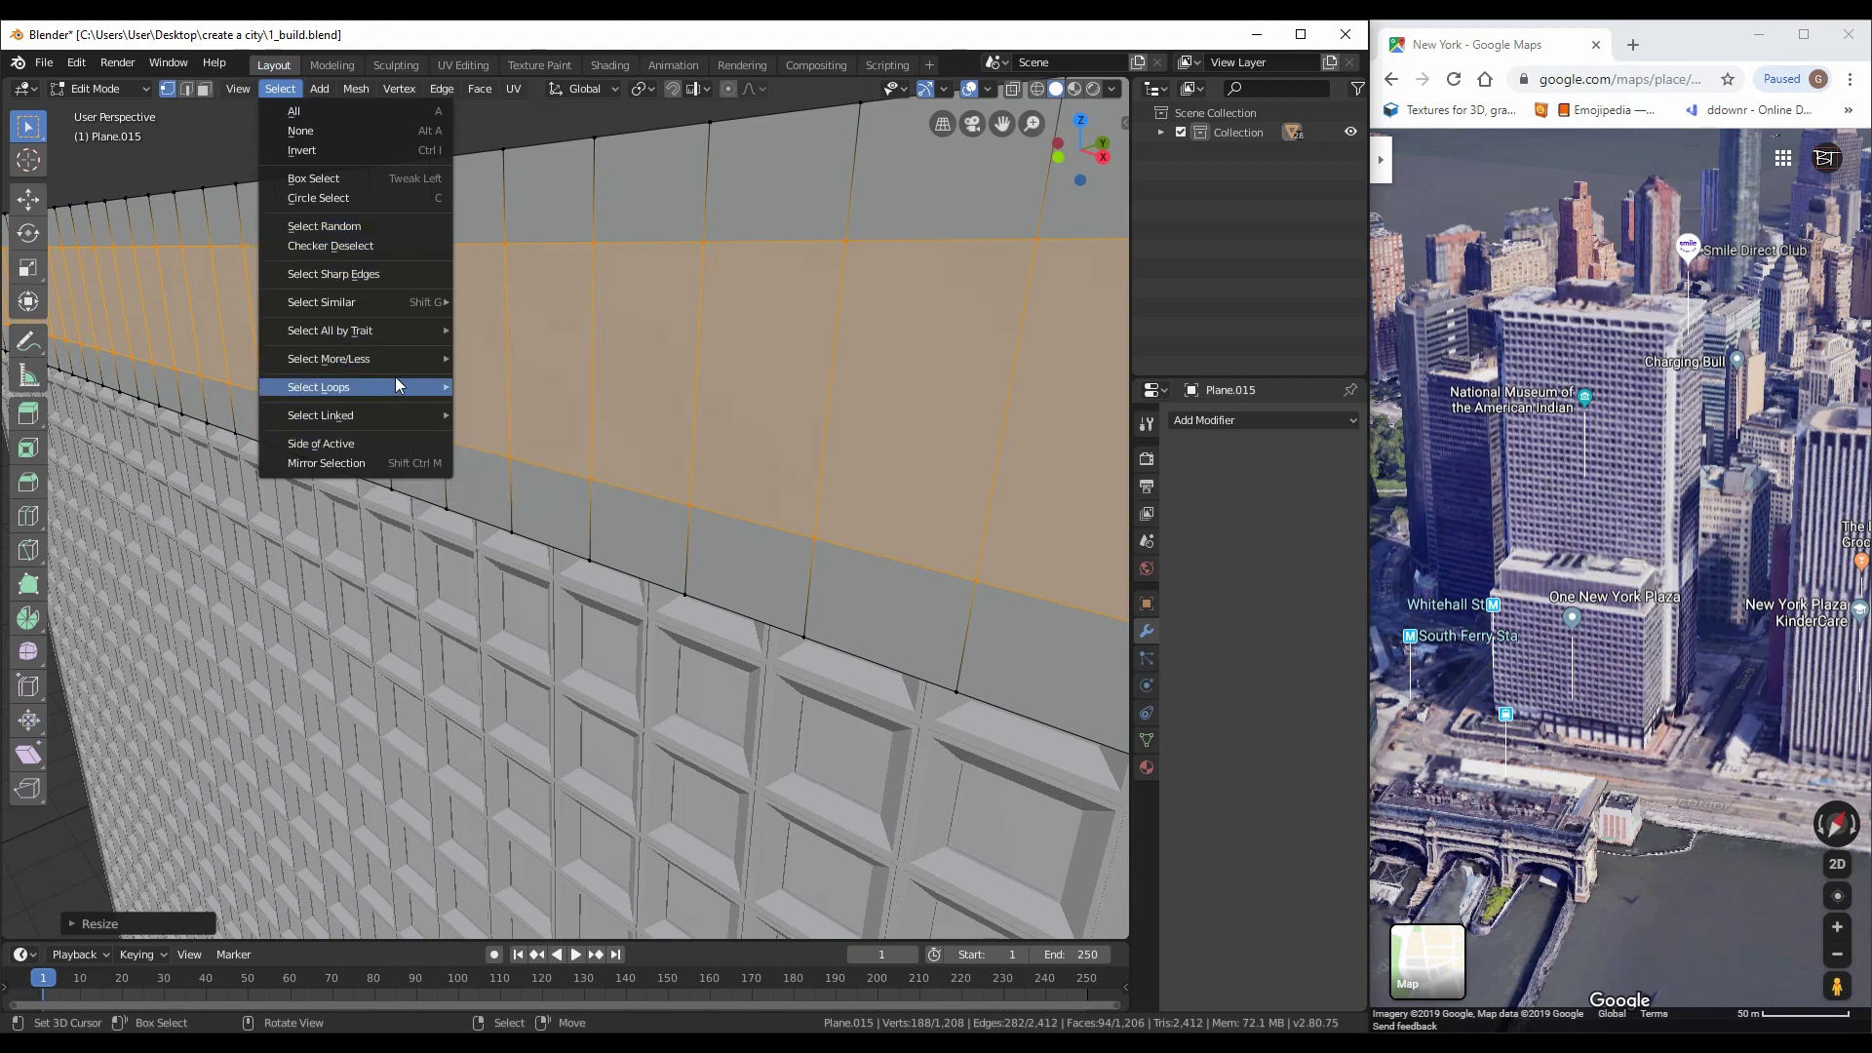
pyautogui.click(400, 444)
pyautogui.click(281, 89)
pyautogui.moveTo(380, 358)
pyautogui.click(494, 358)
pyautogui.hotkey('ctrl', 'z')
pyautogui.click(280, 88)
pyautogui.click(511, 406)
# Switch to face select mode and refine the face selection through the Select menu
pyautogui.click(283, 89)
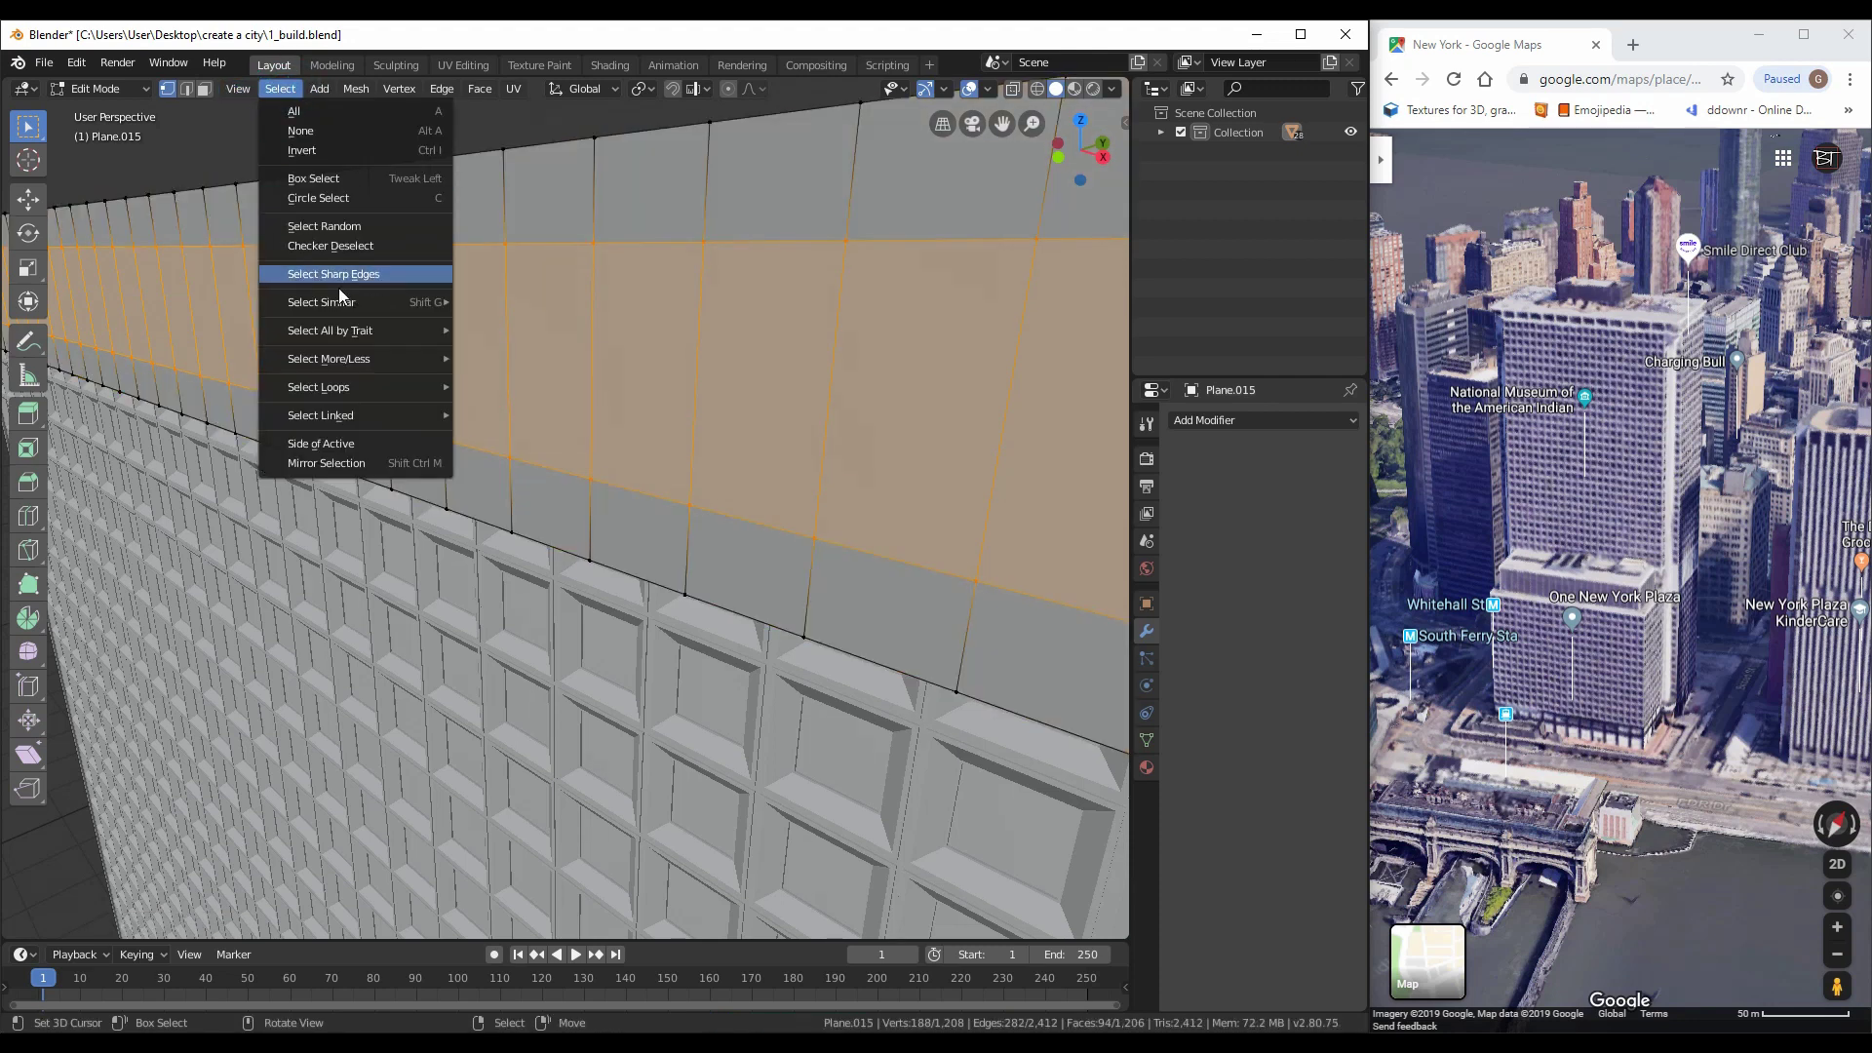
pyautogui.click(283, 90)
pyautogui.click(364, 188)
pyautogui.hotkey('ctrl', 'z')
pyautogui.click(204, 88)
pyautogui.click(280, 89)
pyautogui.moveTo(390, 330)
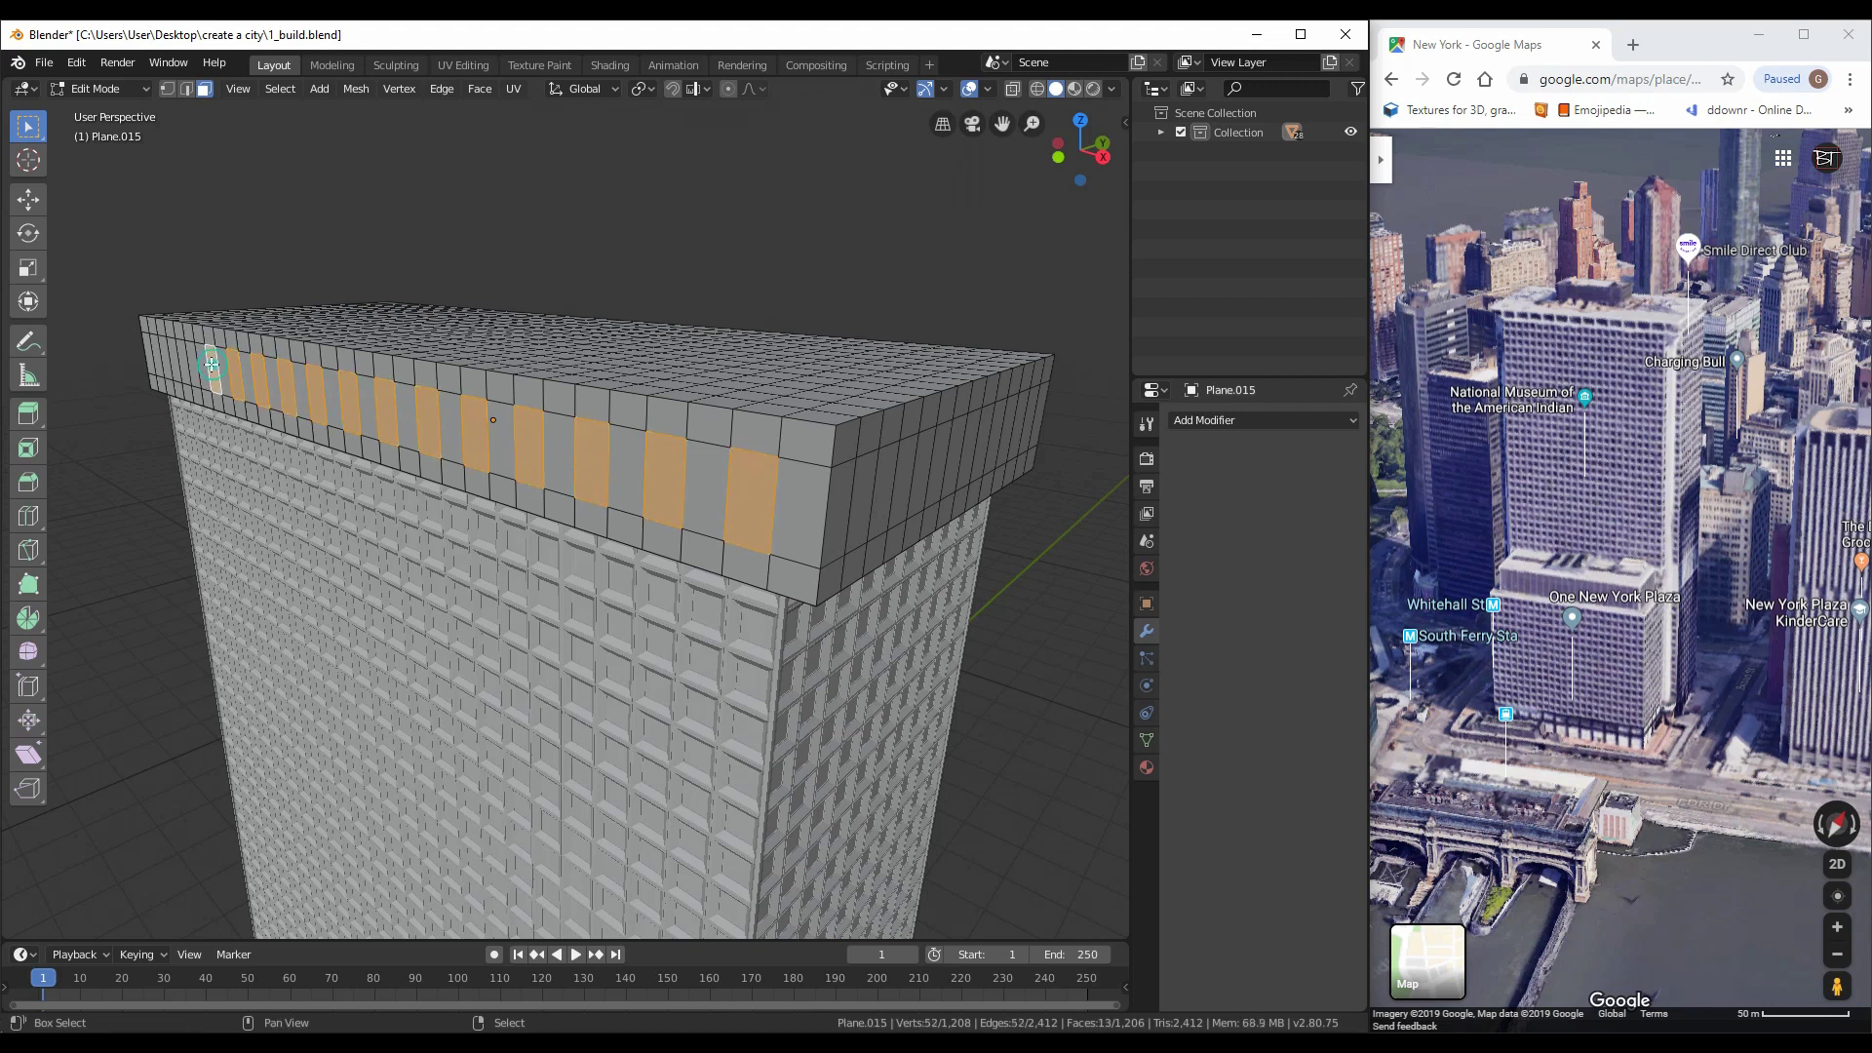
# Pick the roof-cap window faces, cancel a trial extrude and move them 0.2 m along Y
pyautogui.rightClick(161, 356)
pyautogui.scroll(2, 487, 438)
pyautogui.write('e-1')
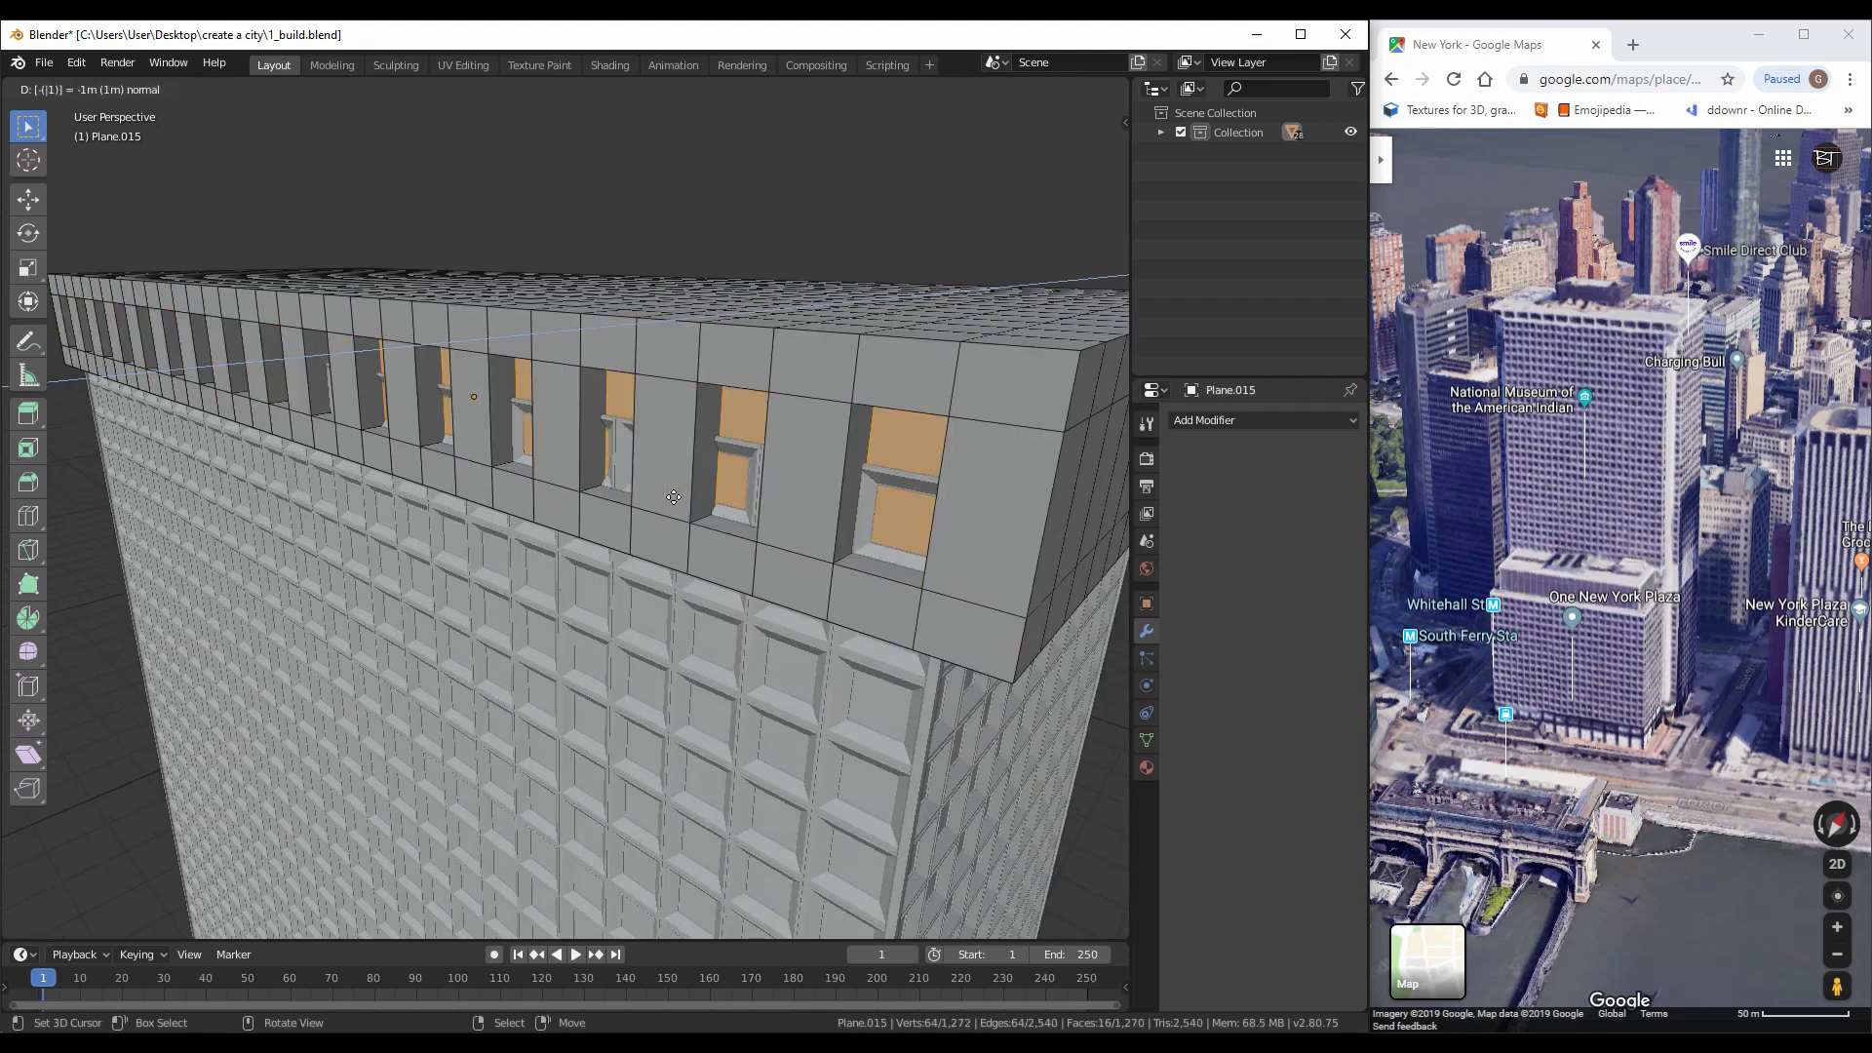
pyautogui.press('Escape')
pyautogui.write('gy')
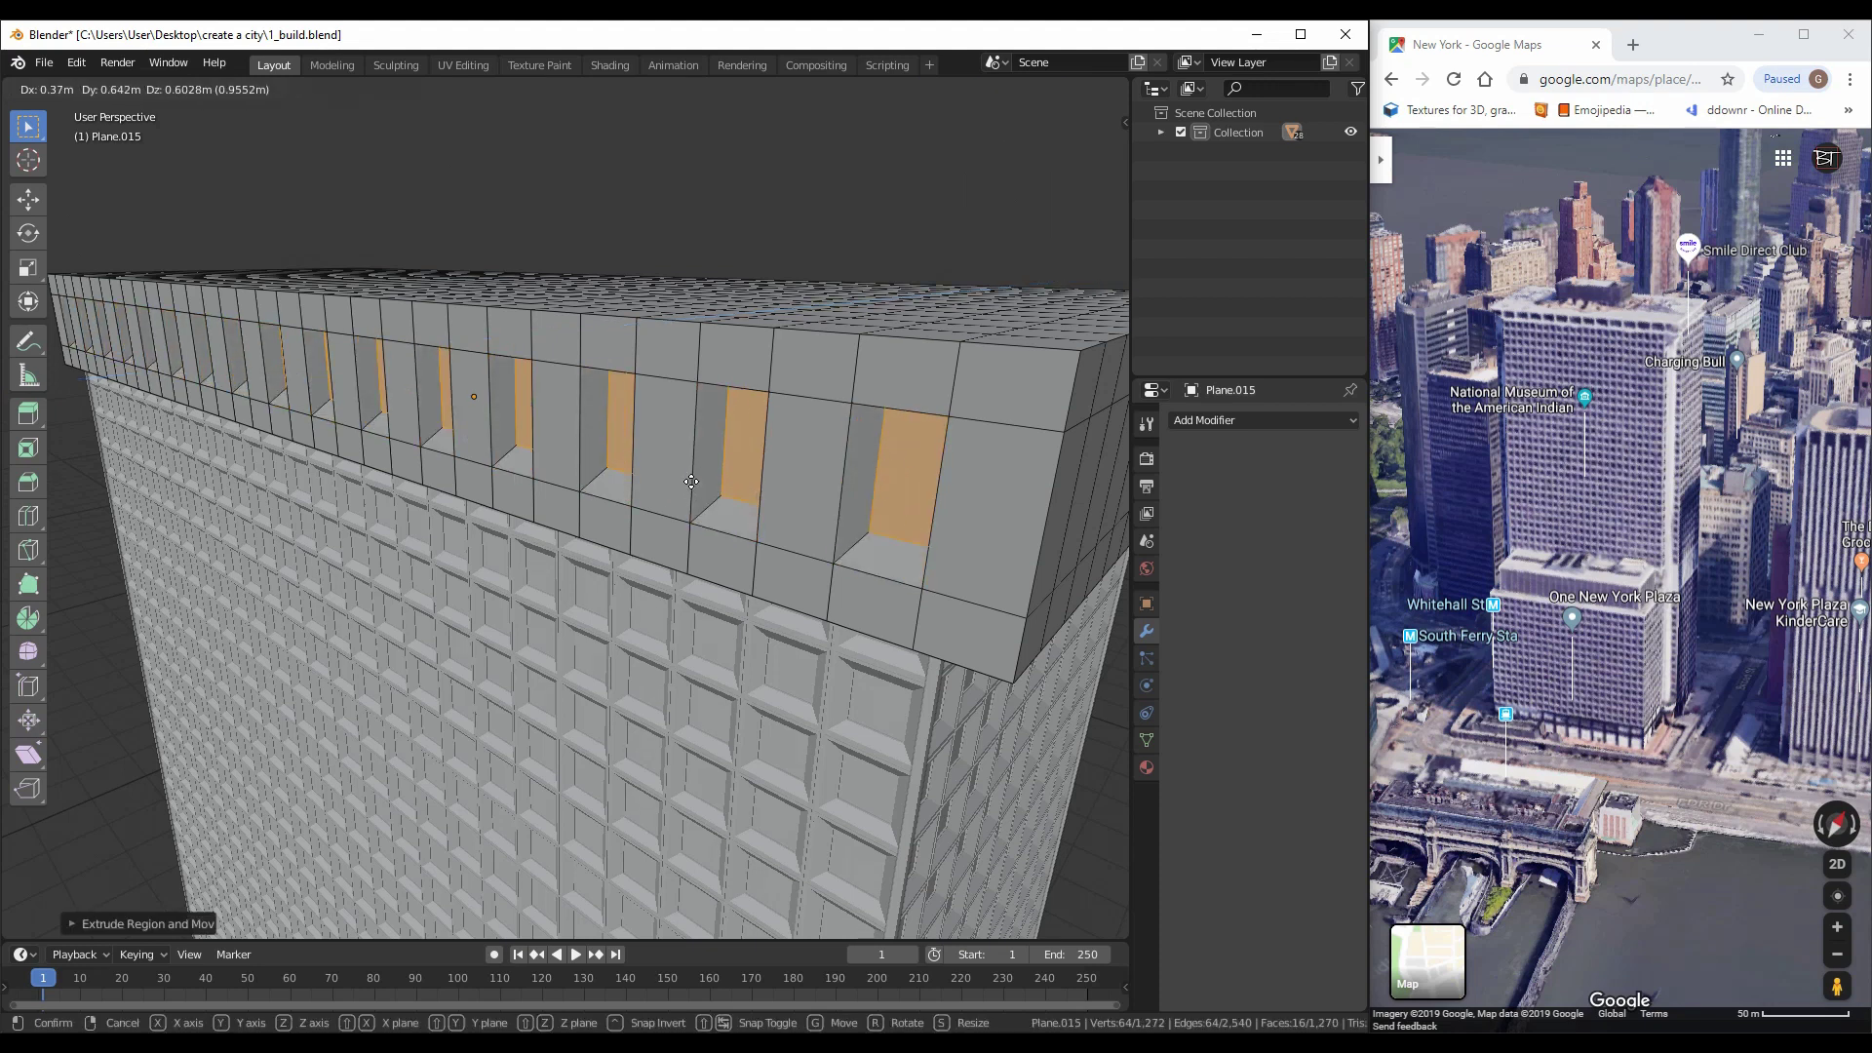
pyautogui.write('0.0')
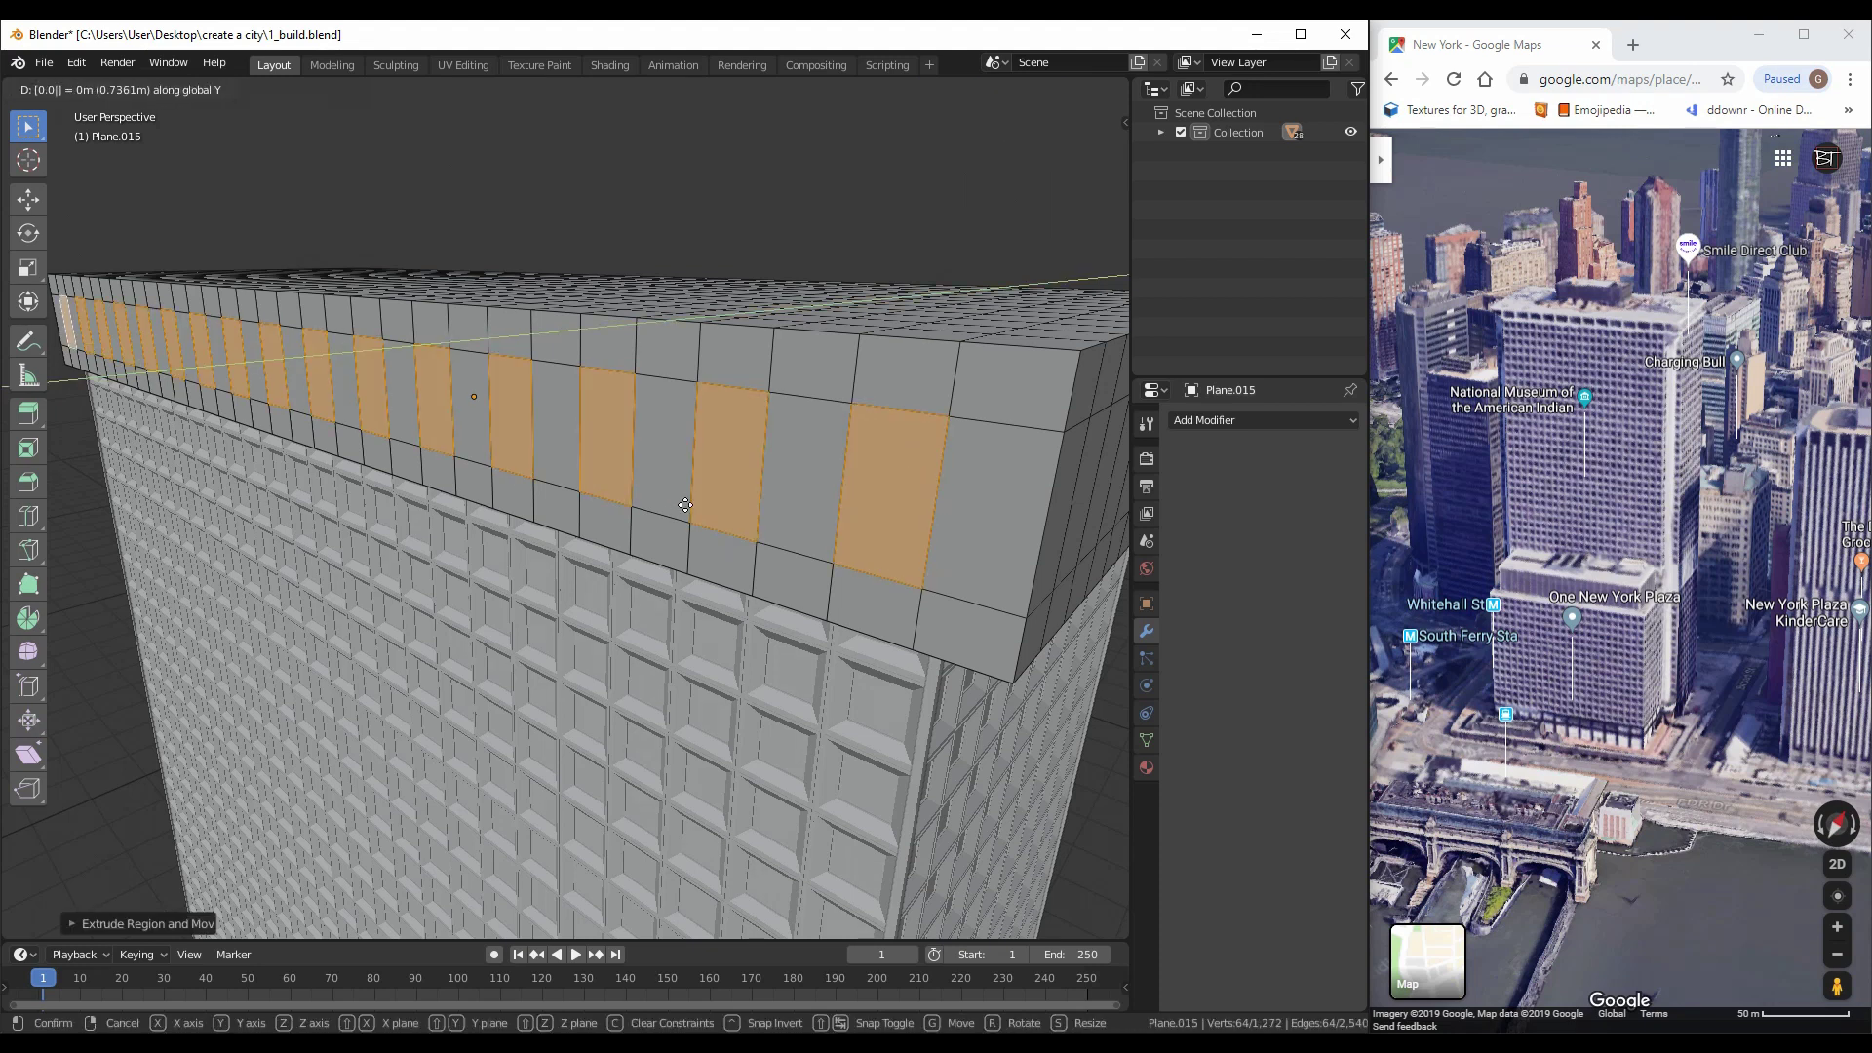
pyautogui.press('Return')
pyautogui.moveTo(686, 505); pyautogui.dragTo(703, 525, button='middle')
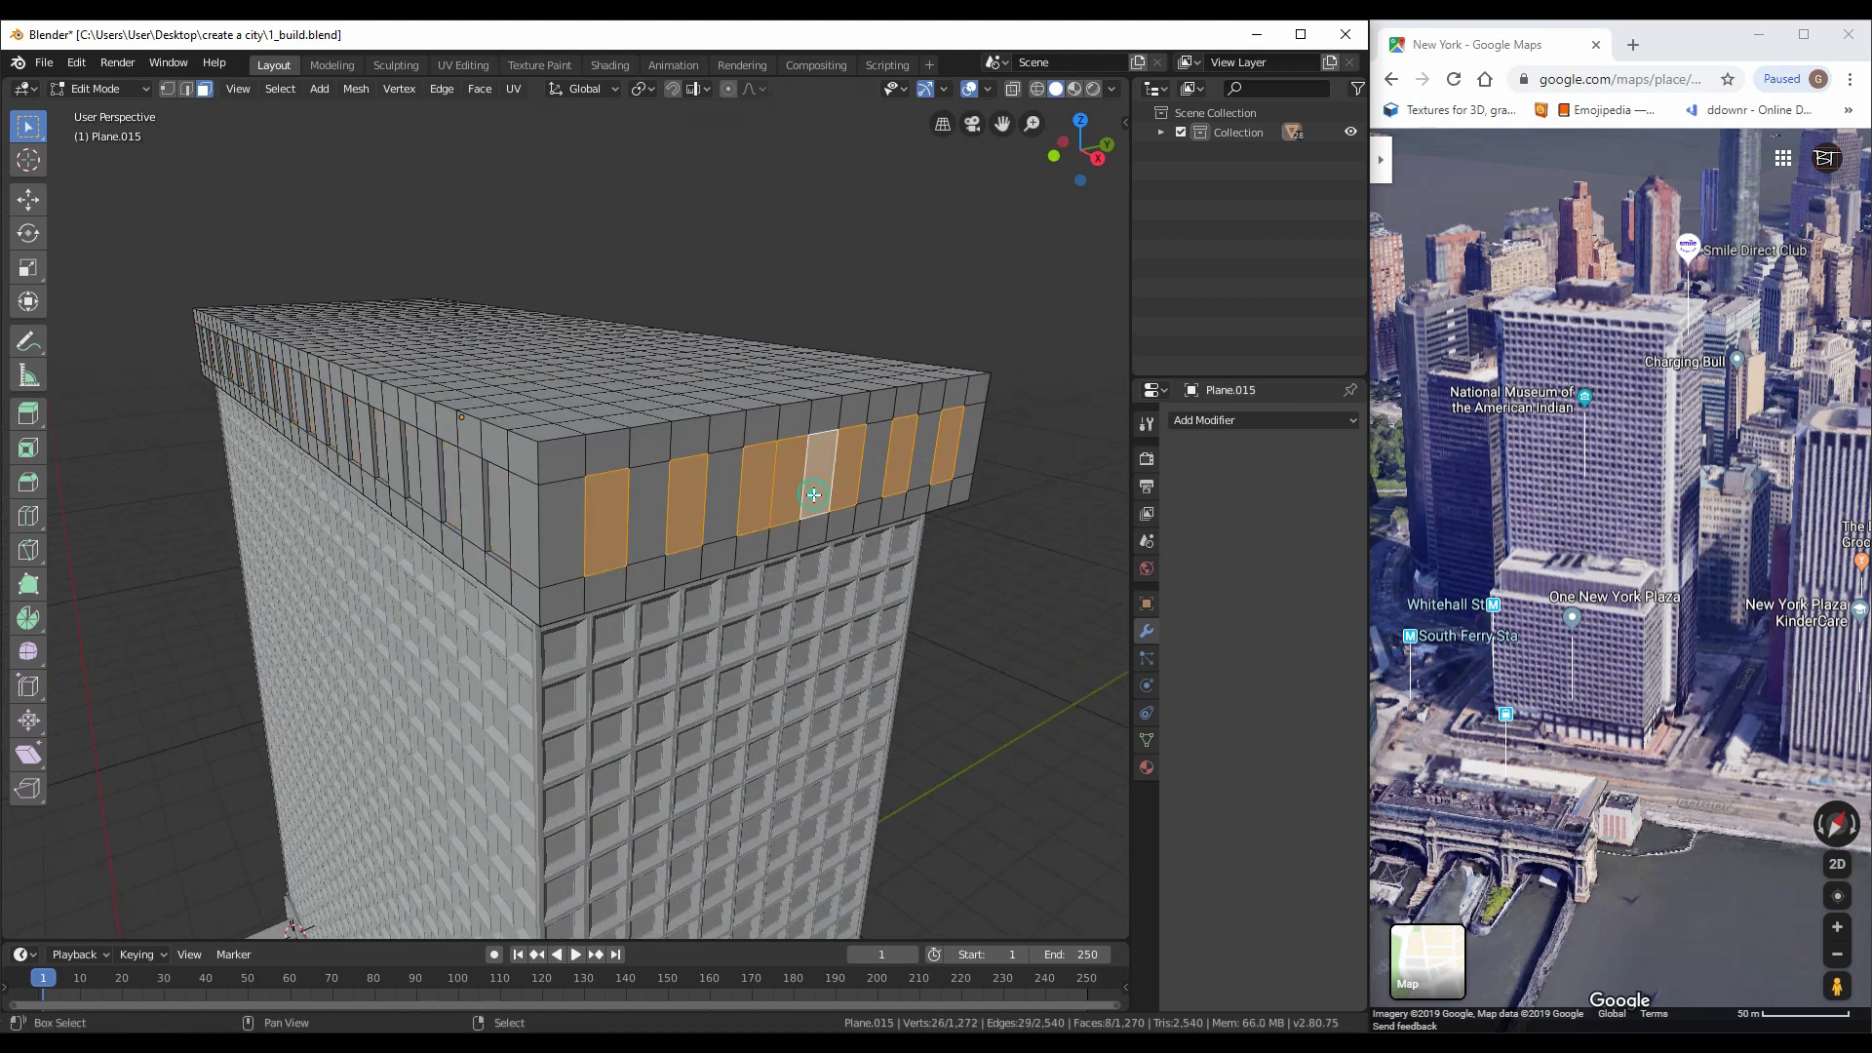
# Extrude the window faces 0.2 inward, then select the window faces on another side
pyautogui.press('e')
pyautogui.press('Escape')
pyautogui.hotkey('ctrl', 'z')
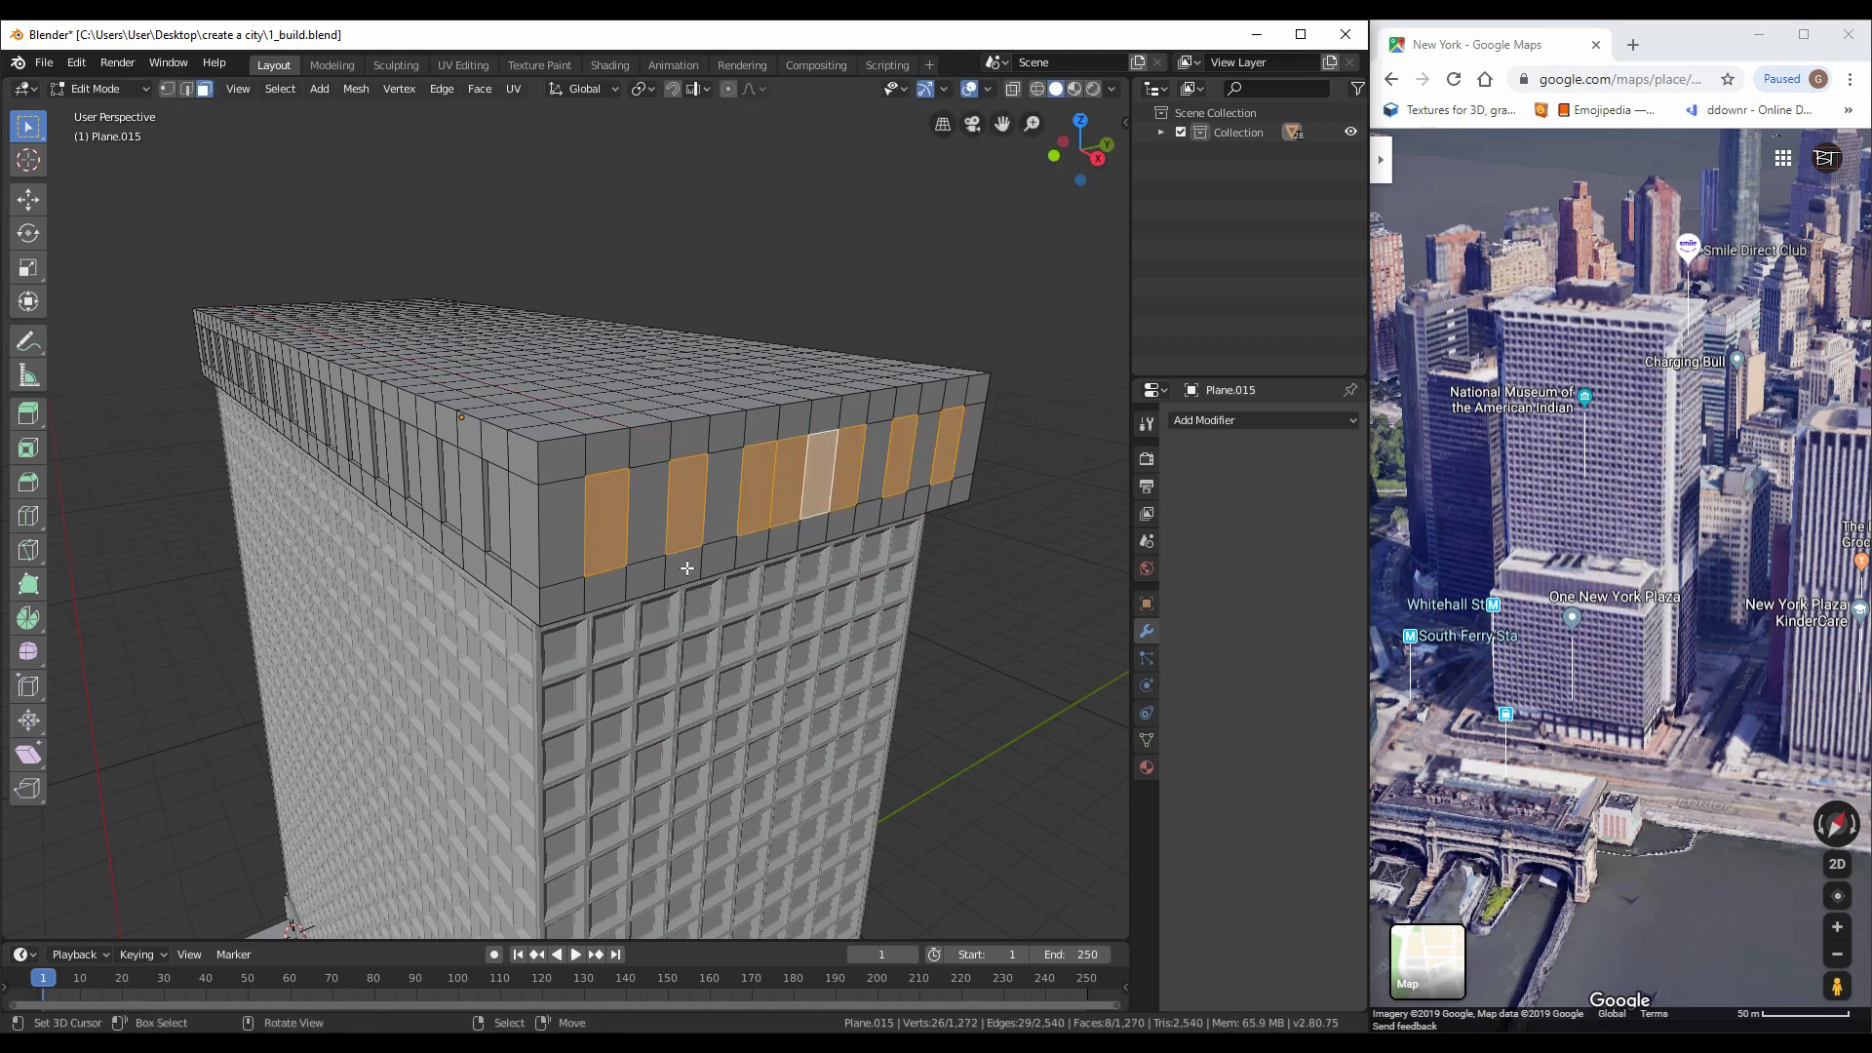
pyautogui.press('e')
pyautogui.press('Return')
pyautogui.moveTo(621, 563); pyautogui.dragTo(196, 442, button='middle')
pyautogui.click(132, 445)
pyautogui.keyDown('shift'); pyautogui.click(196, 442); pyautogui.keyUp('shift')
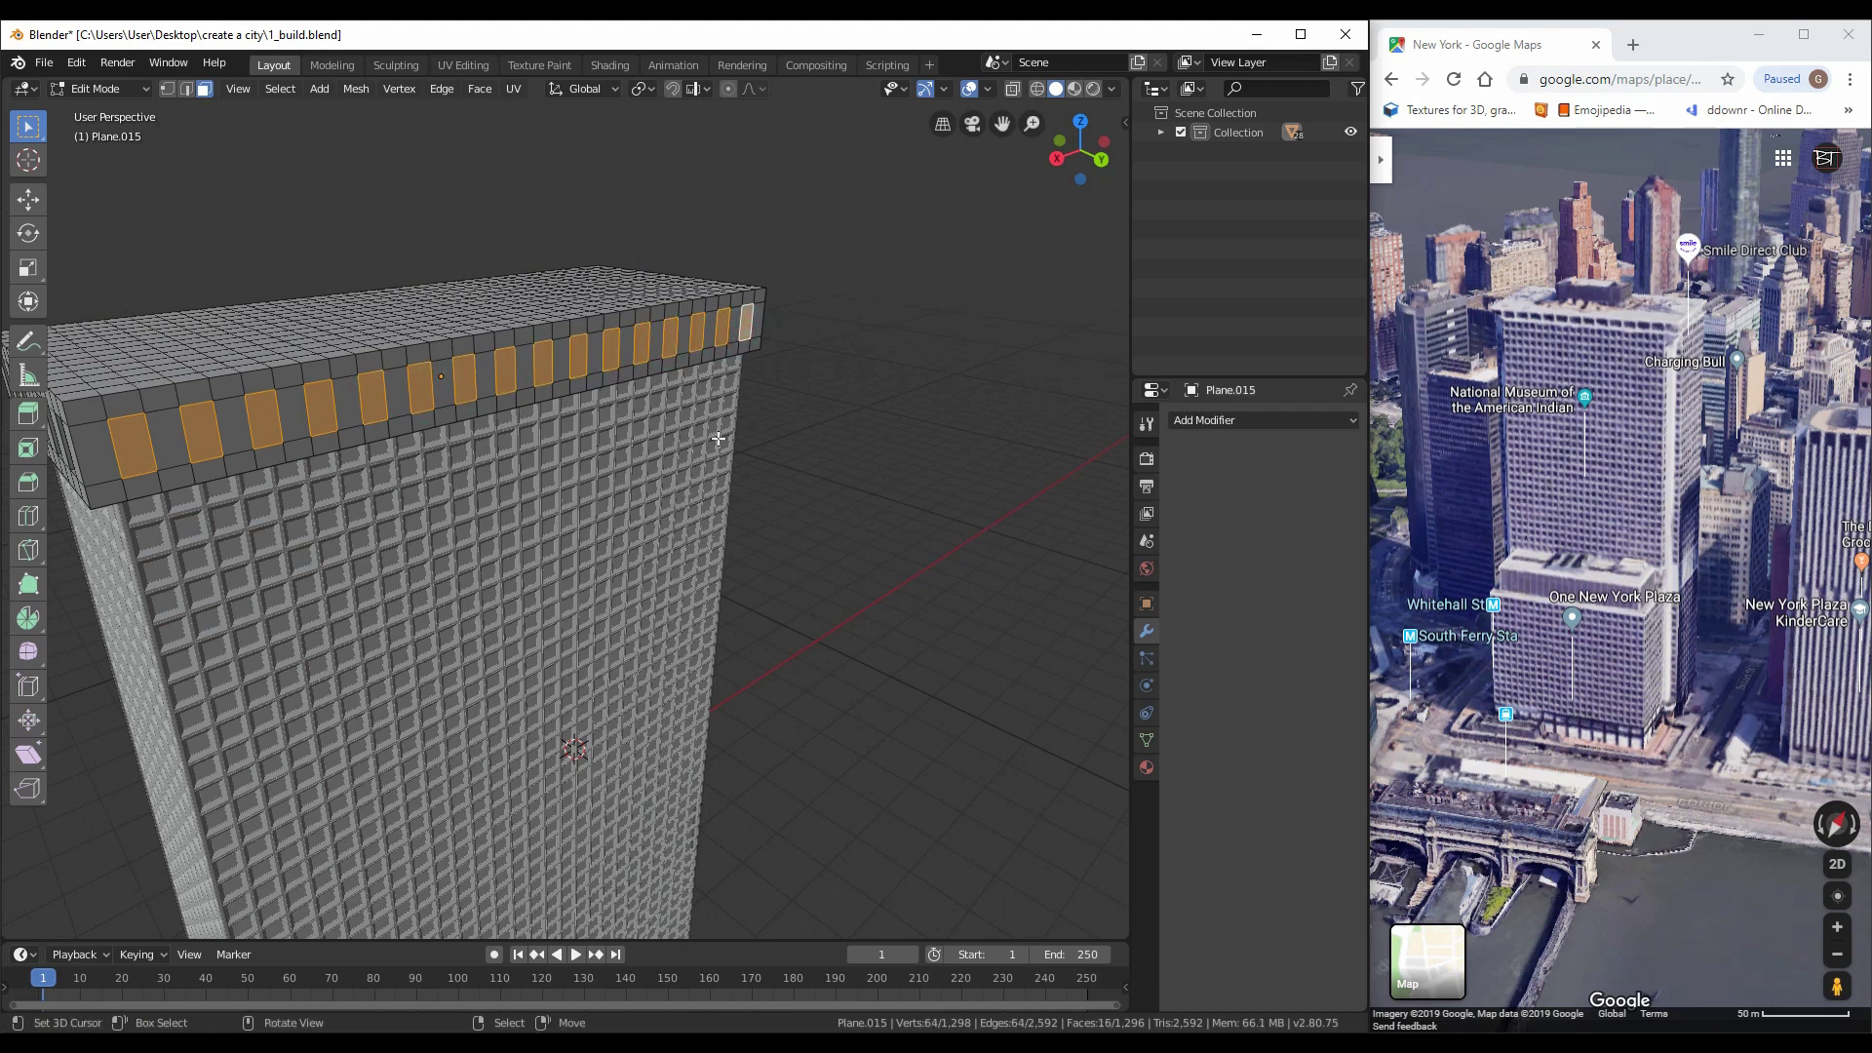
pyautogui.press('Escape')
# Confirm the 20 cm recess, return to Object Mode and save the file
pyautogui.moveTo(675, 485); pyautogui.dragTo(476, 524, button='middle')
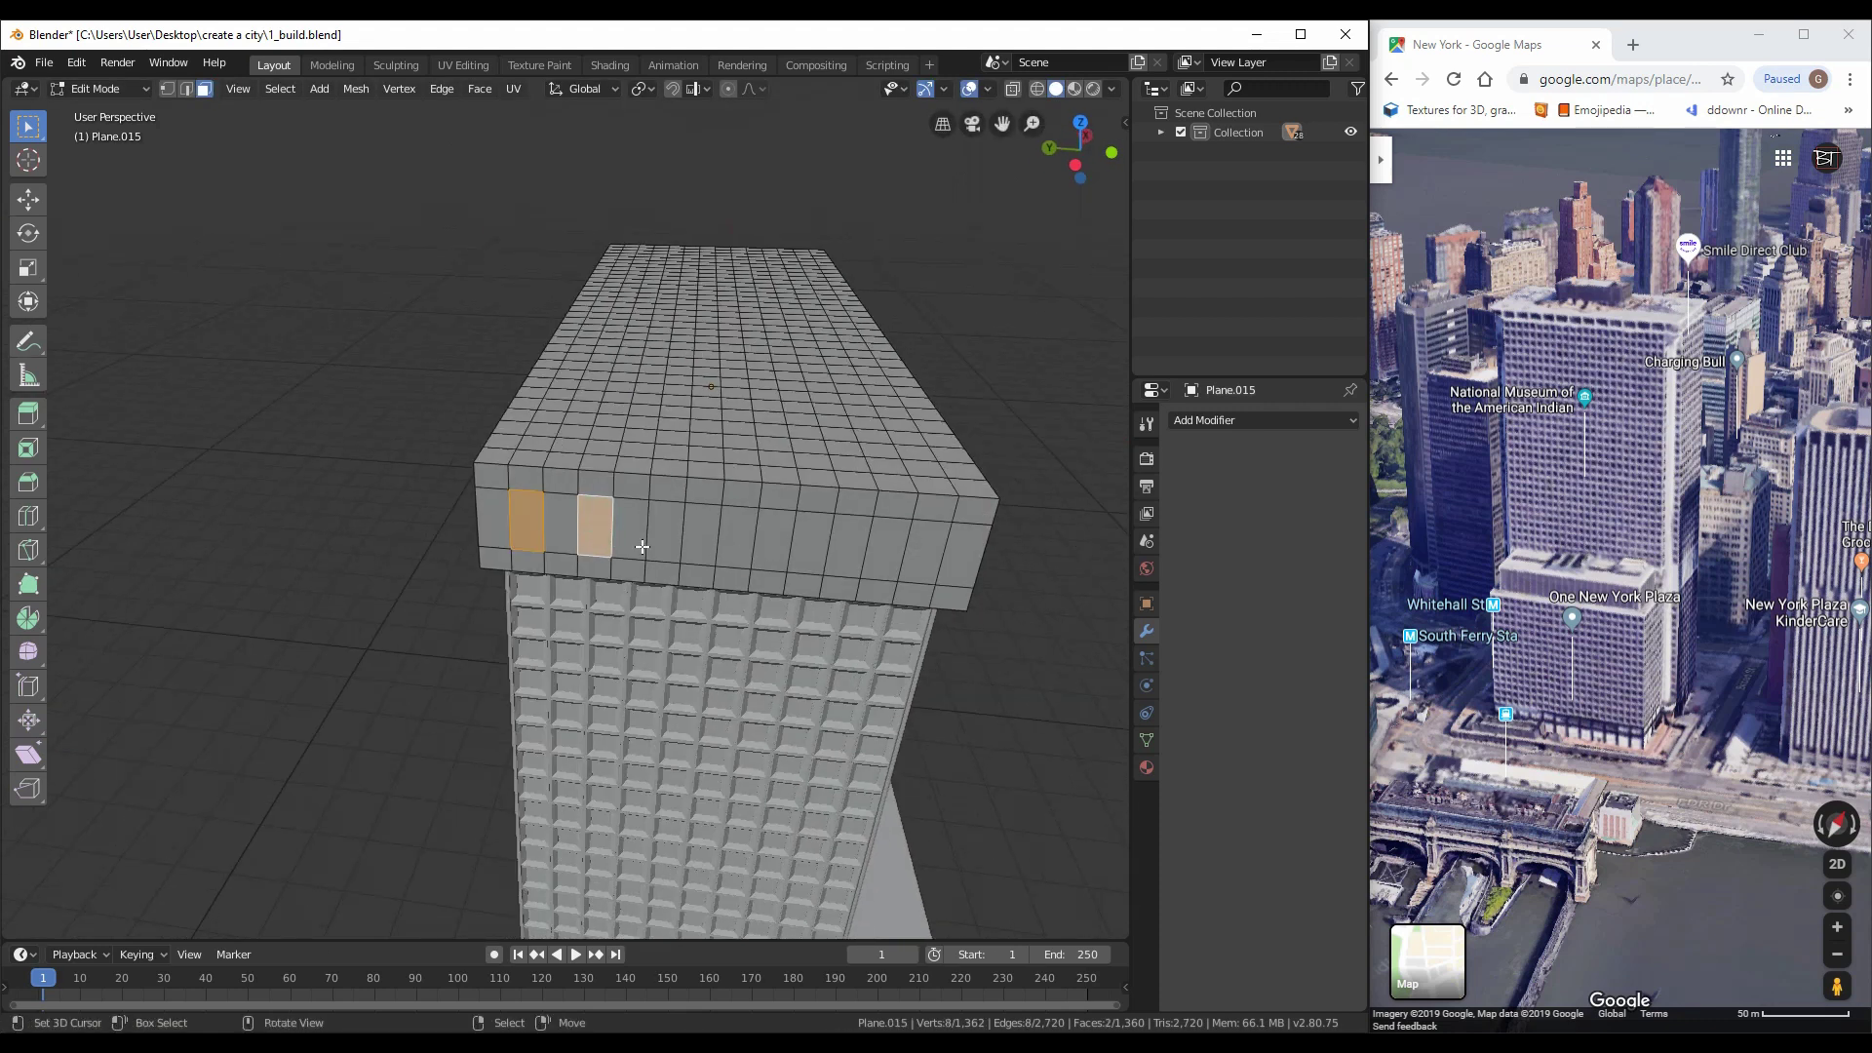
pyautogui.moveTo(642, 546); pyautogui.dragTo(948, 484, button='middle')
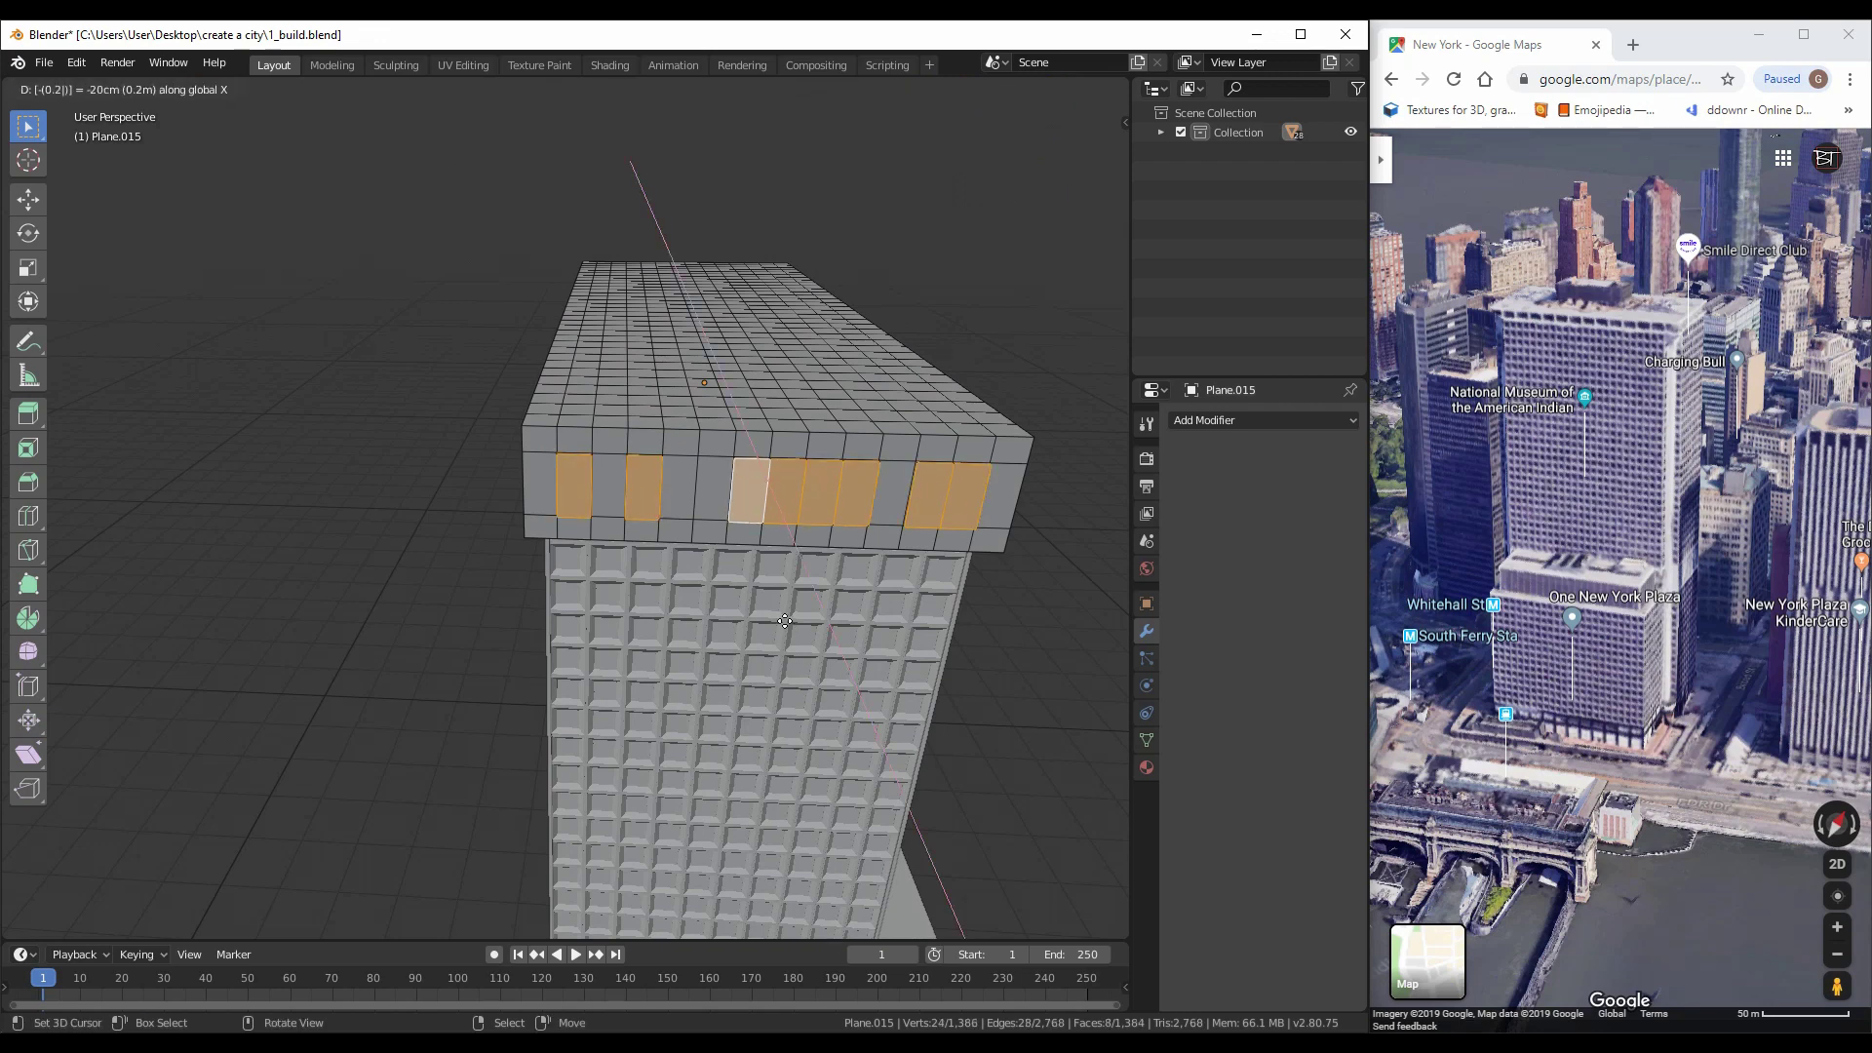
pyautogui.press('Return')
pyautogui.press('a')
pyautogui.scroll(-5, 519, 577)
pyautogui.press('Tab')
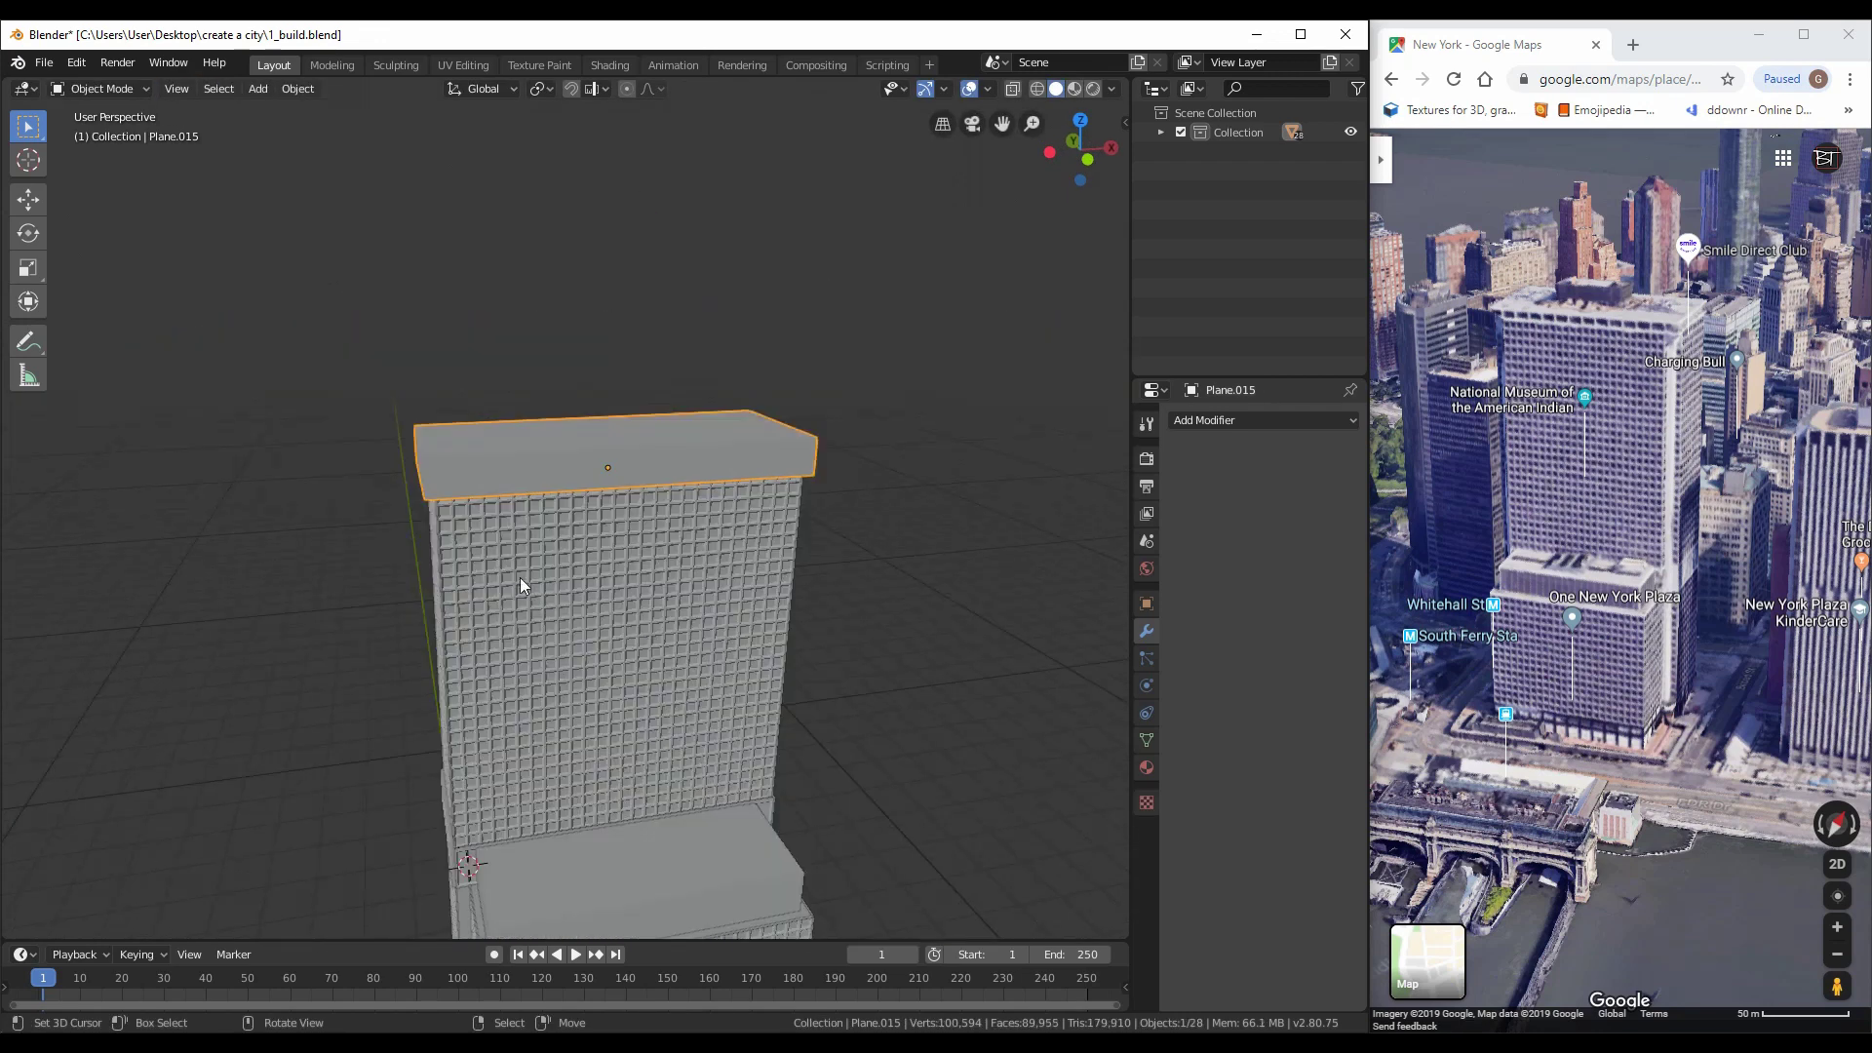
pyautogui.hotkey('ctrl', 's')
# Move the cube's lower edge vertically in wireframe Edit Mode, then return to solid Object Mode
pyautogui.moveTo(576, 733); pyautogui.dragTo(634, 830, button='middle')
pyautogui.press('Tab')
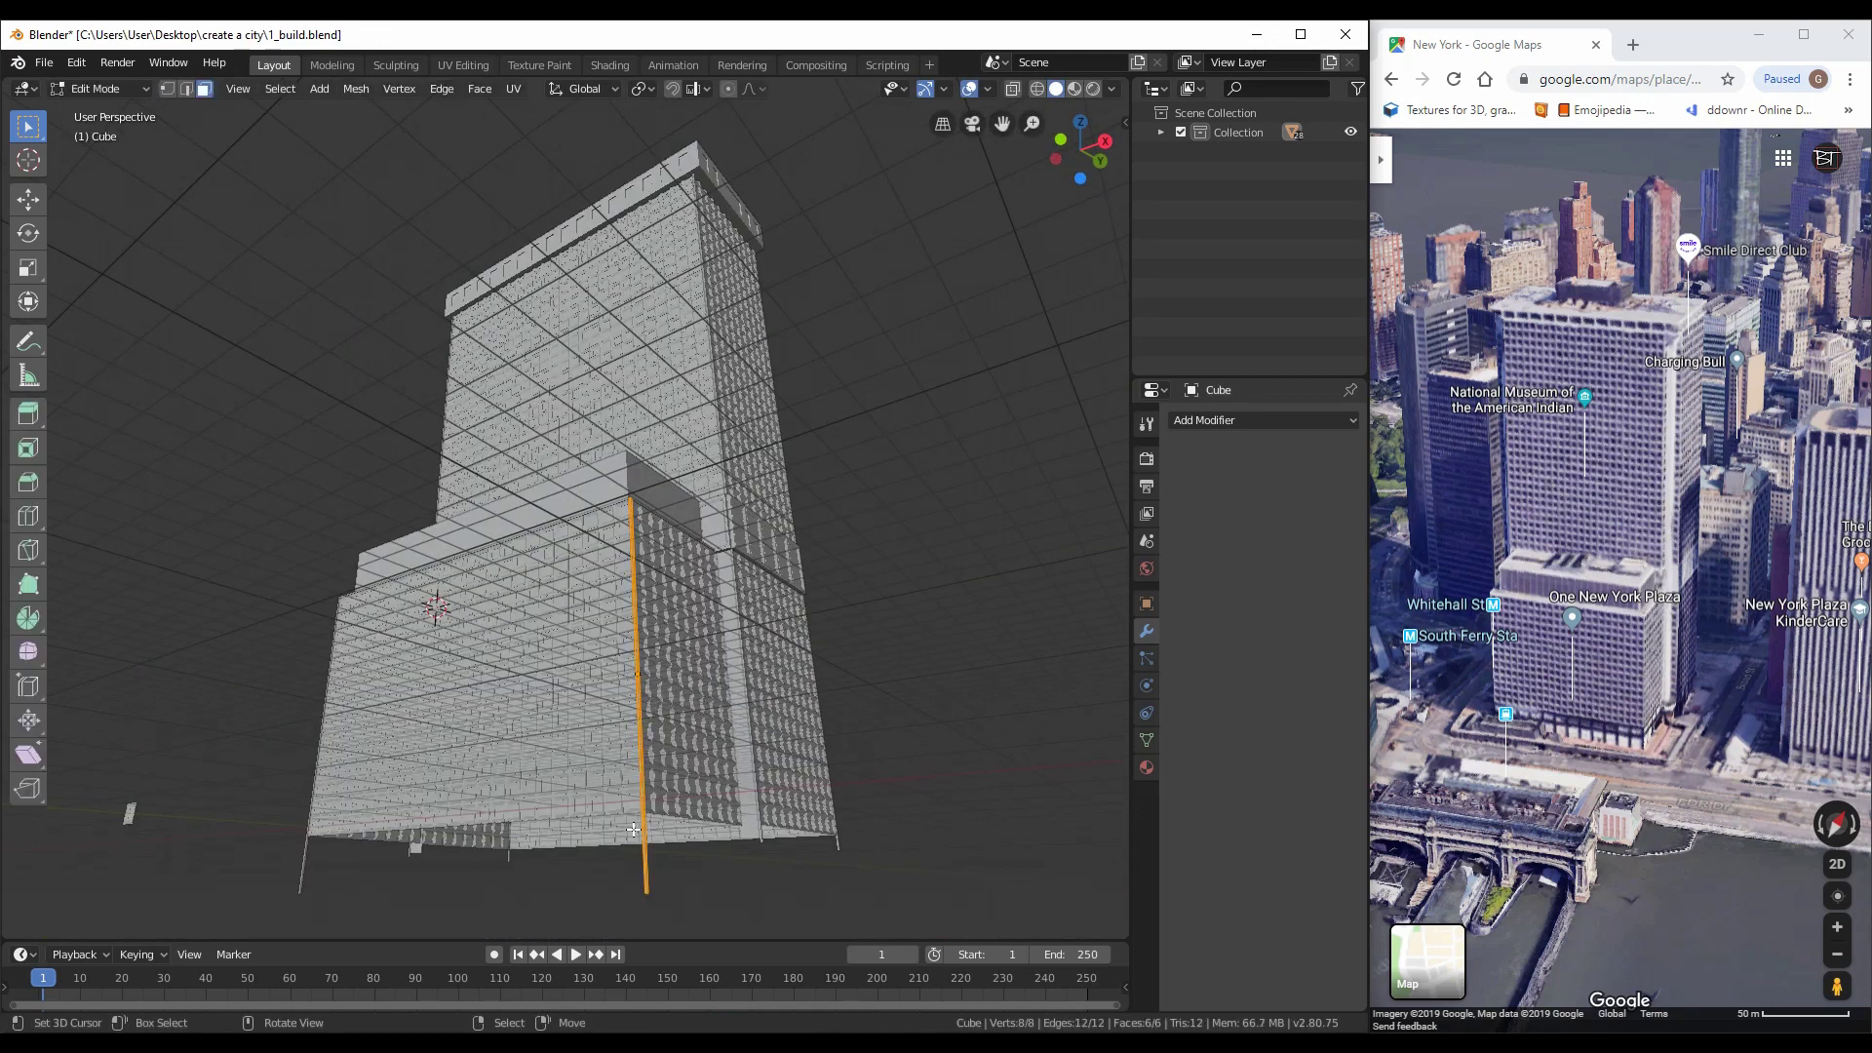
pyautogui.hotkey('shift', 'z')
pyautogui.scroll(5, 693, 897)
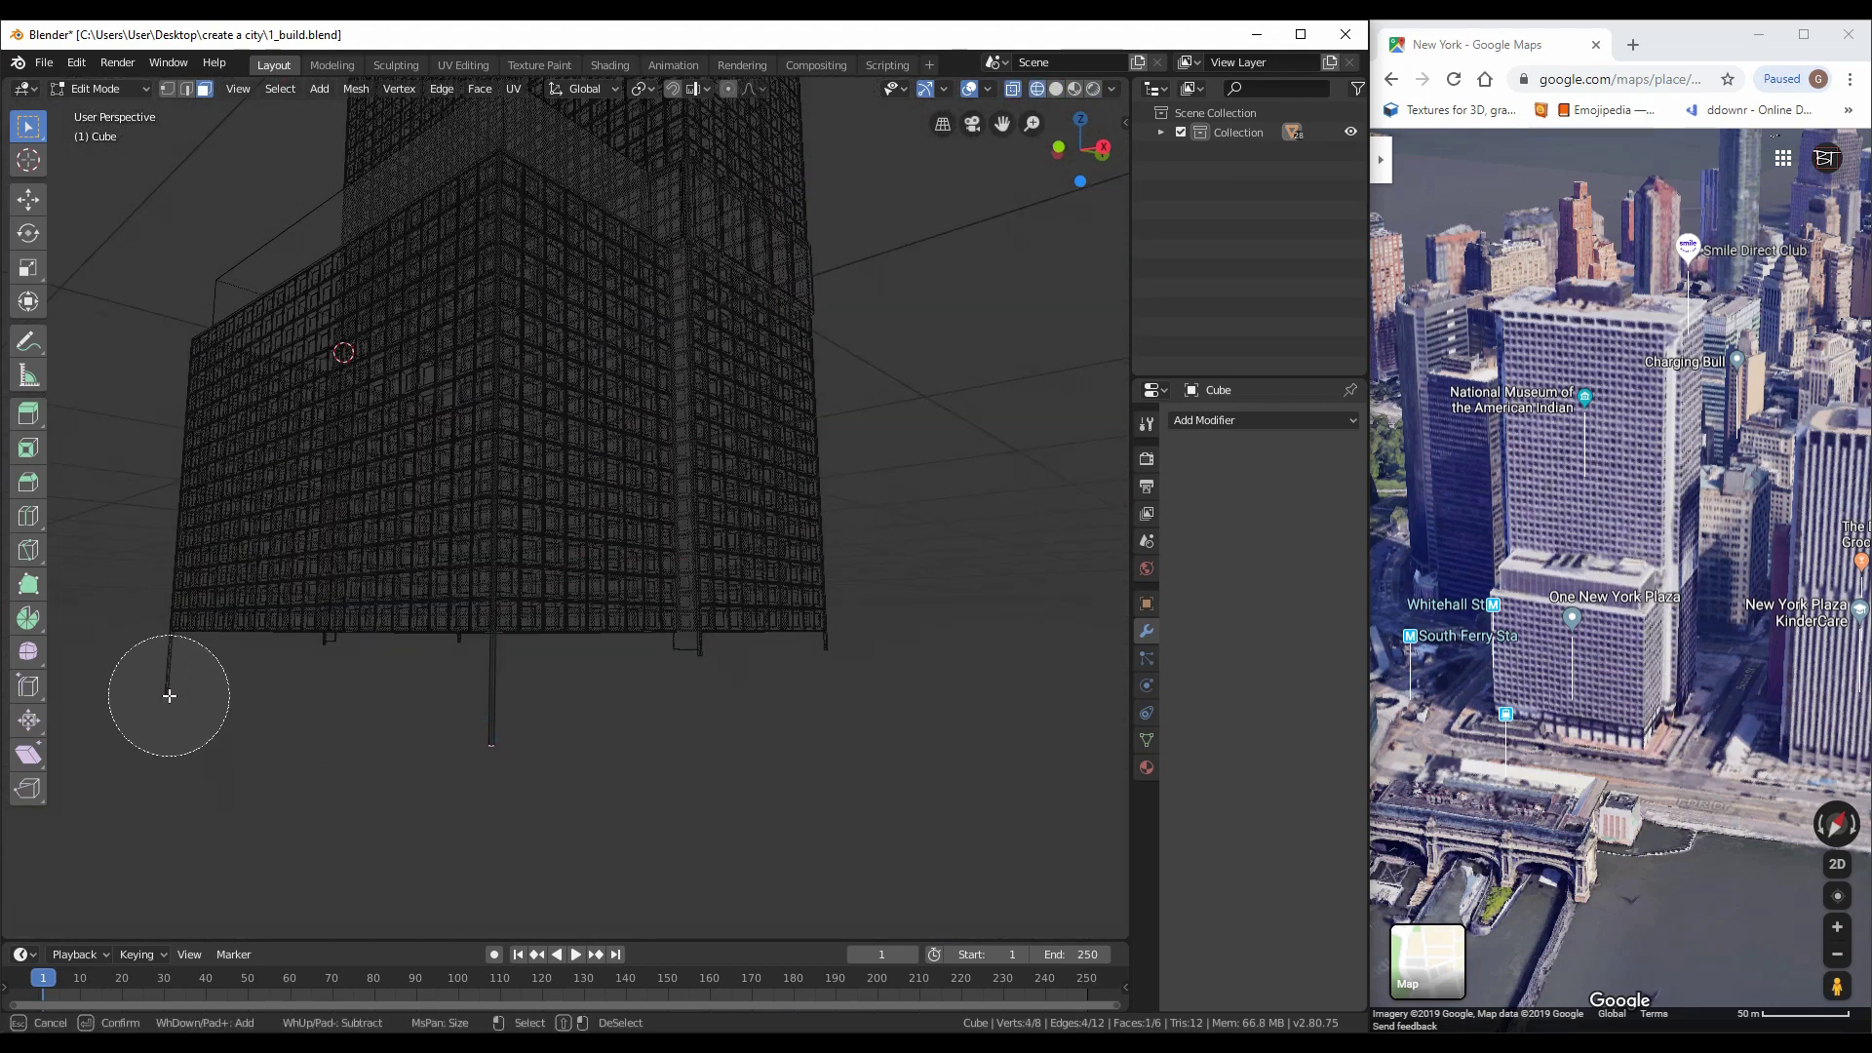
pyautogui.moveTo(249, 749); pyautogui.dragTo(388, 736, button='middle')
pyautogui.moveTo(377, 669); pyautogui.dragTo(330, 689, button='middle')
pyautogui.press('g')
pyautogui.press('z')
pyautogui.click(363, 635)
pyautogui.press('Tab')
pyautogui.scroll(-3, 367, 634)
pyautogui.hotkey('shift', 'z')
# Select all the tower pieces and deselect the one leftover object
pyautogui.scroll(3, 592, 705)
pyautogui.scroll(-4, 597, 704)
pyautogui.click(639, 669)
pyautogui.scroll(-2, 682, 488)
pyautogui.scroll(-1, 692, 524)
pyautogui.scroll(2, 597, 597)
pyautogui.press('a')
pyautogui.keyDown('shift'); pyautogui.click(598, 598); pyautogui.keyUp('shift')
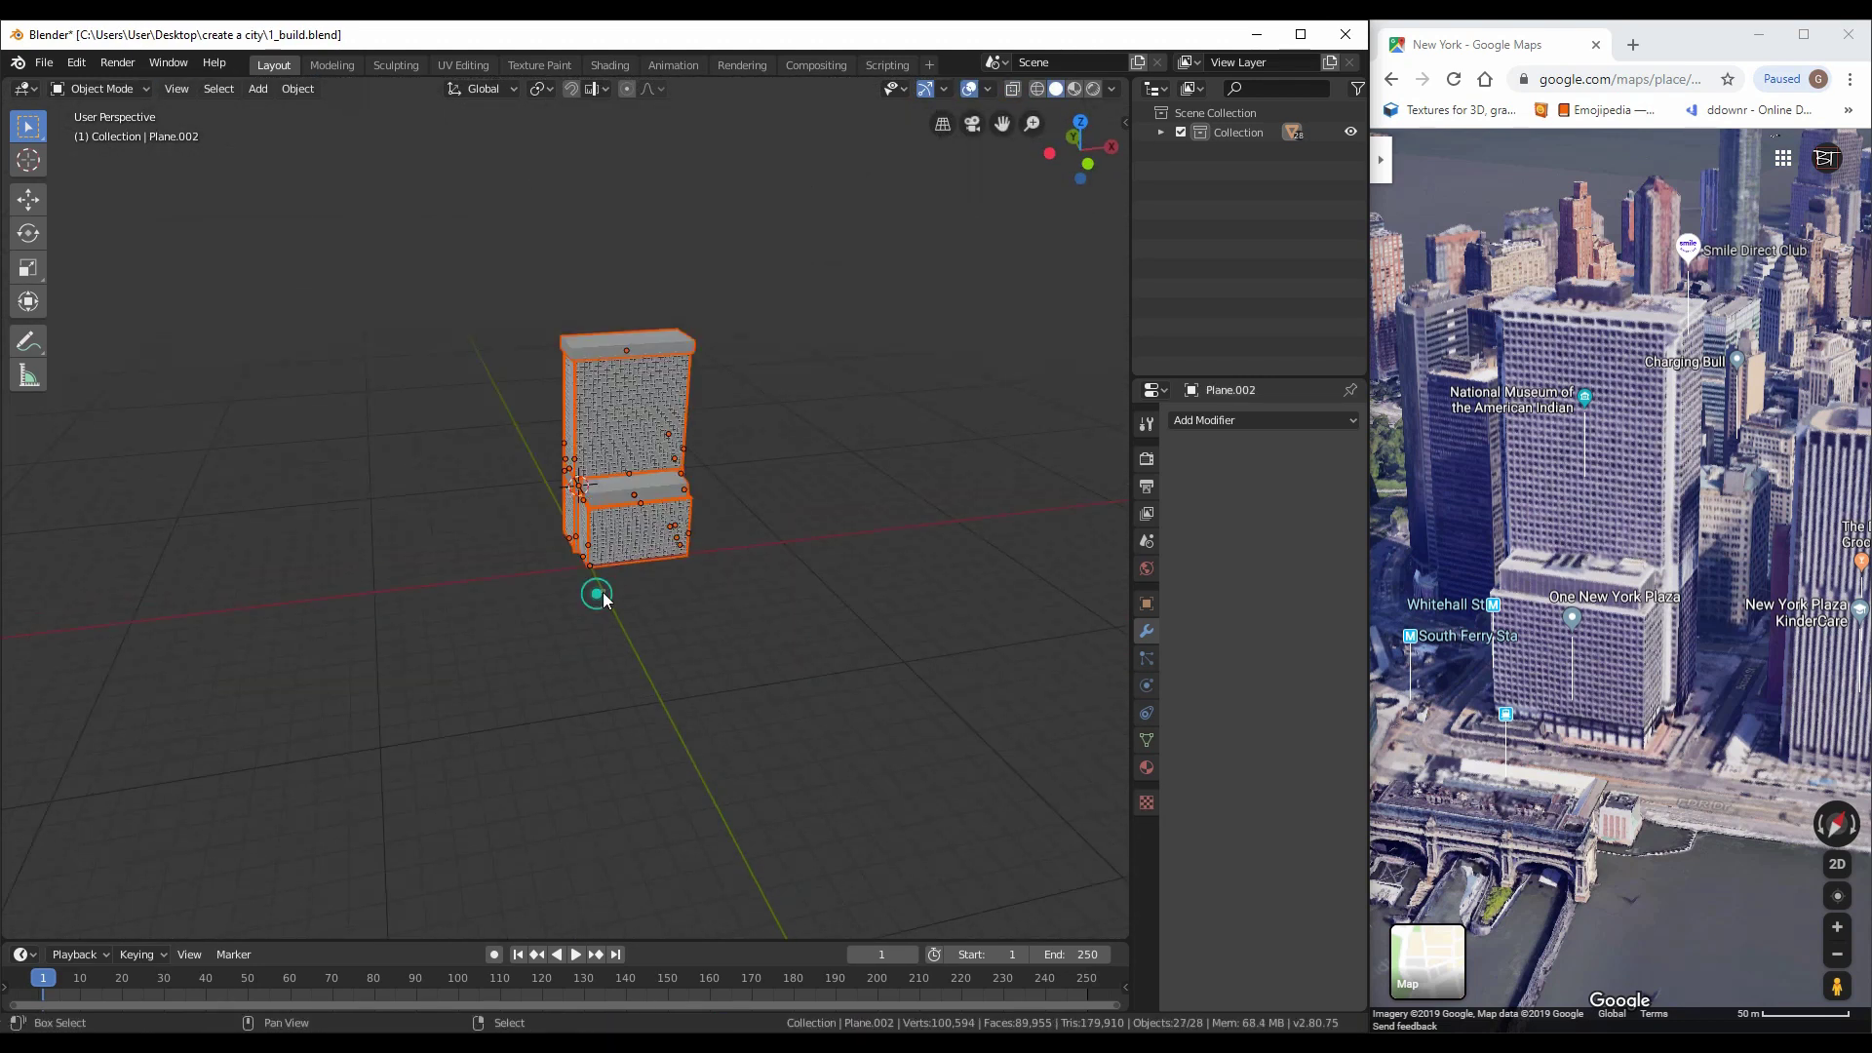
pyautogui.scroll(3, 762, 634)
# Duplicate the selected tower parts and place the copy to the right of the original
pyautogui.scroll(-3, 762, 634)
pyautogui.hotkey('shift', 'd')
pyautogui.click(756, 594)
# Delete the copy's bottom box, ledge, facade panels, side strip, small lower panel and horizontal band
pyautogui.click(672, 584)
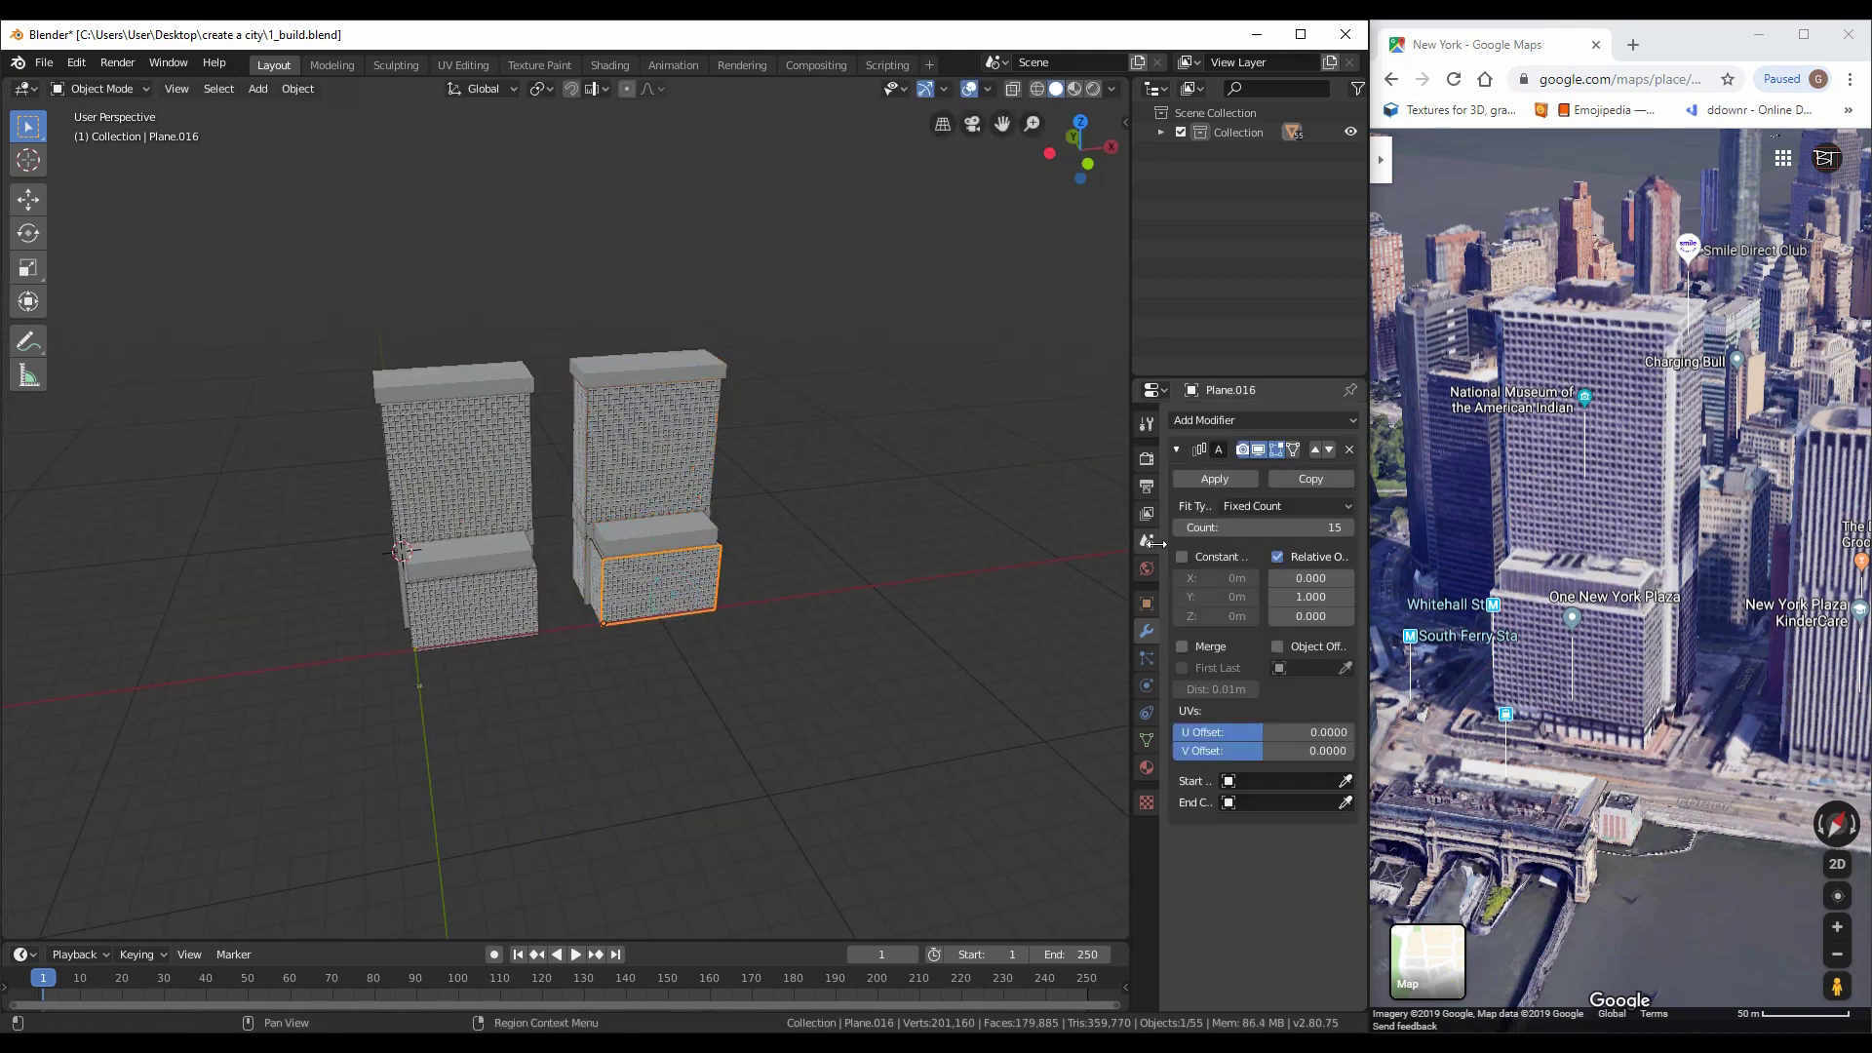
pyautogui.press('Delete')
pyautogui.scroll(3, 694, 601)
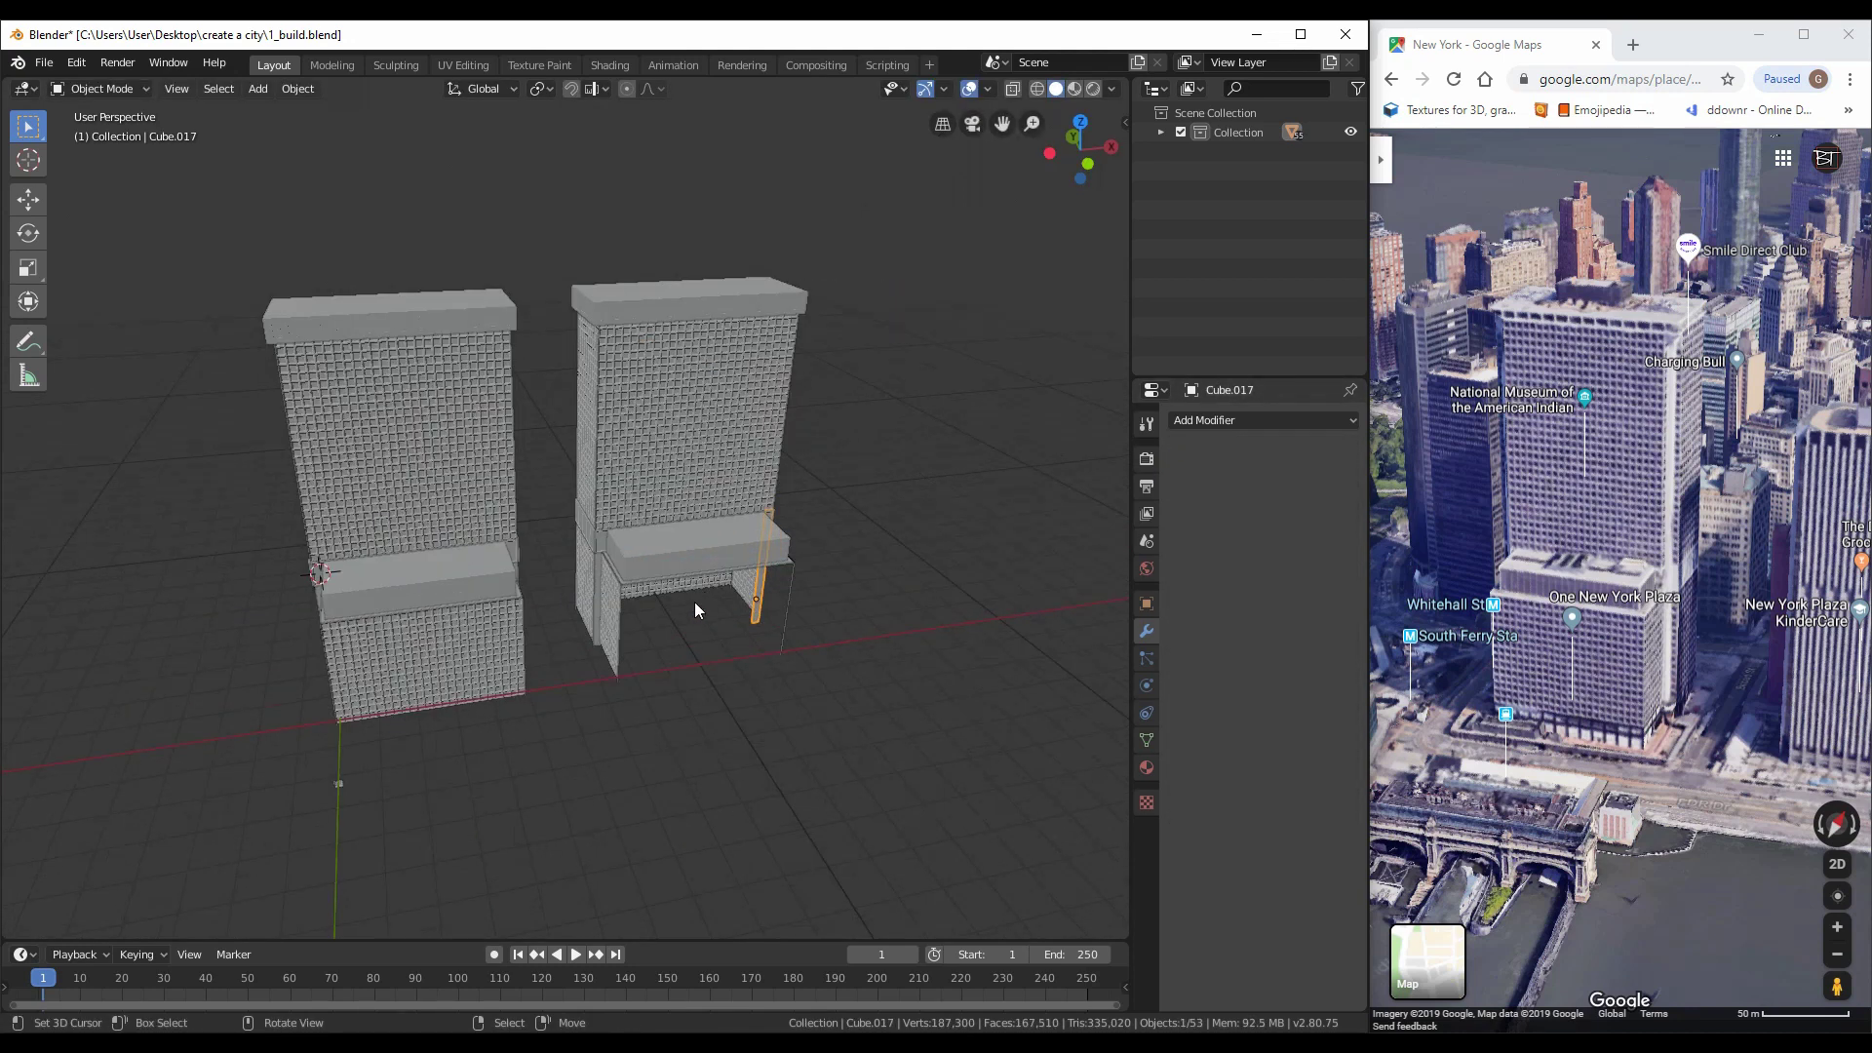
pyautogui.click(807, 583)
pyautogui.press('Delete')
pyautogui.click(692, 591)
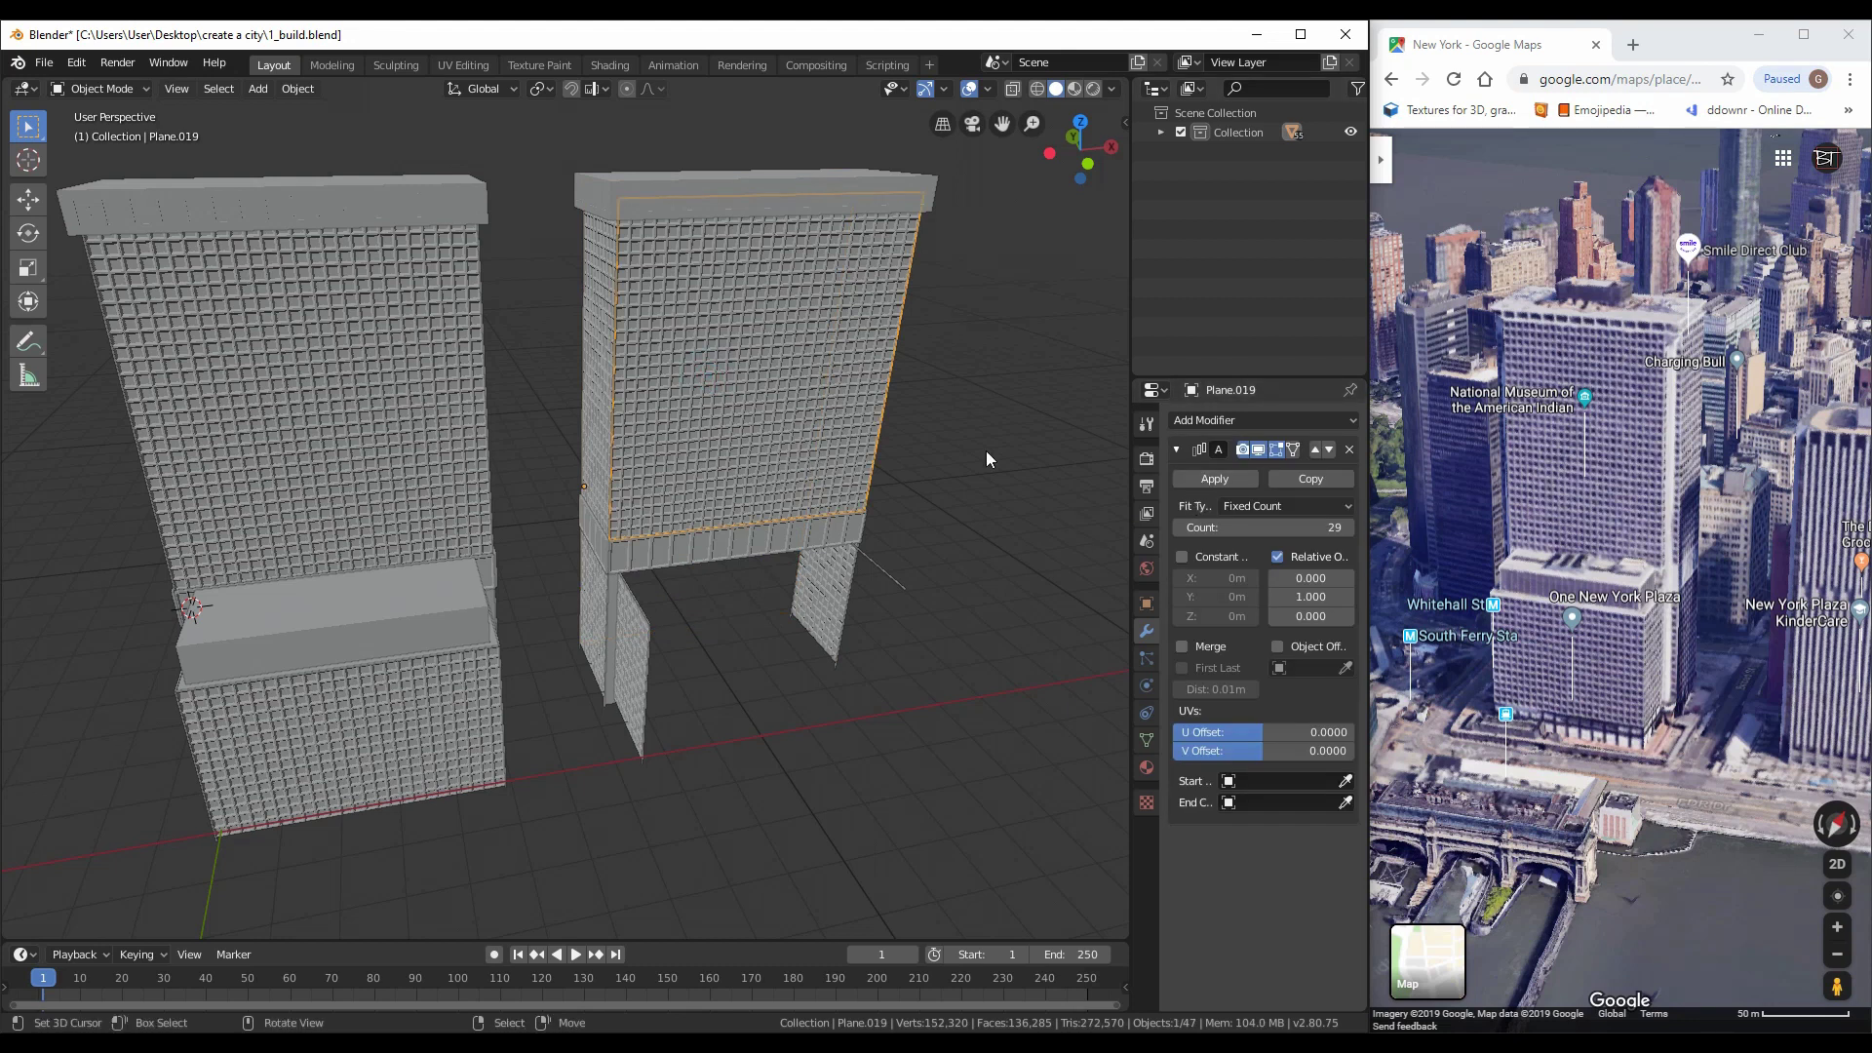
pyautogui.press('Delete')
pyautogui.click(852, 322)
pyautogui.press('Delete')
pyautogui.click(836, 530)
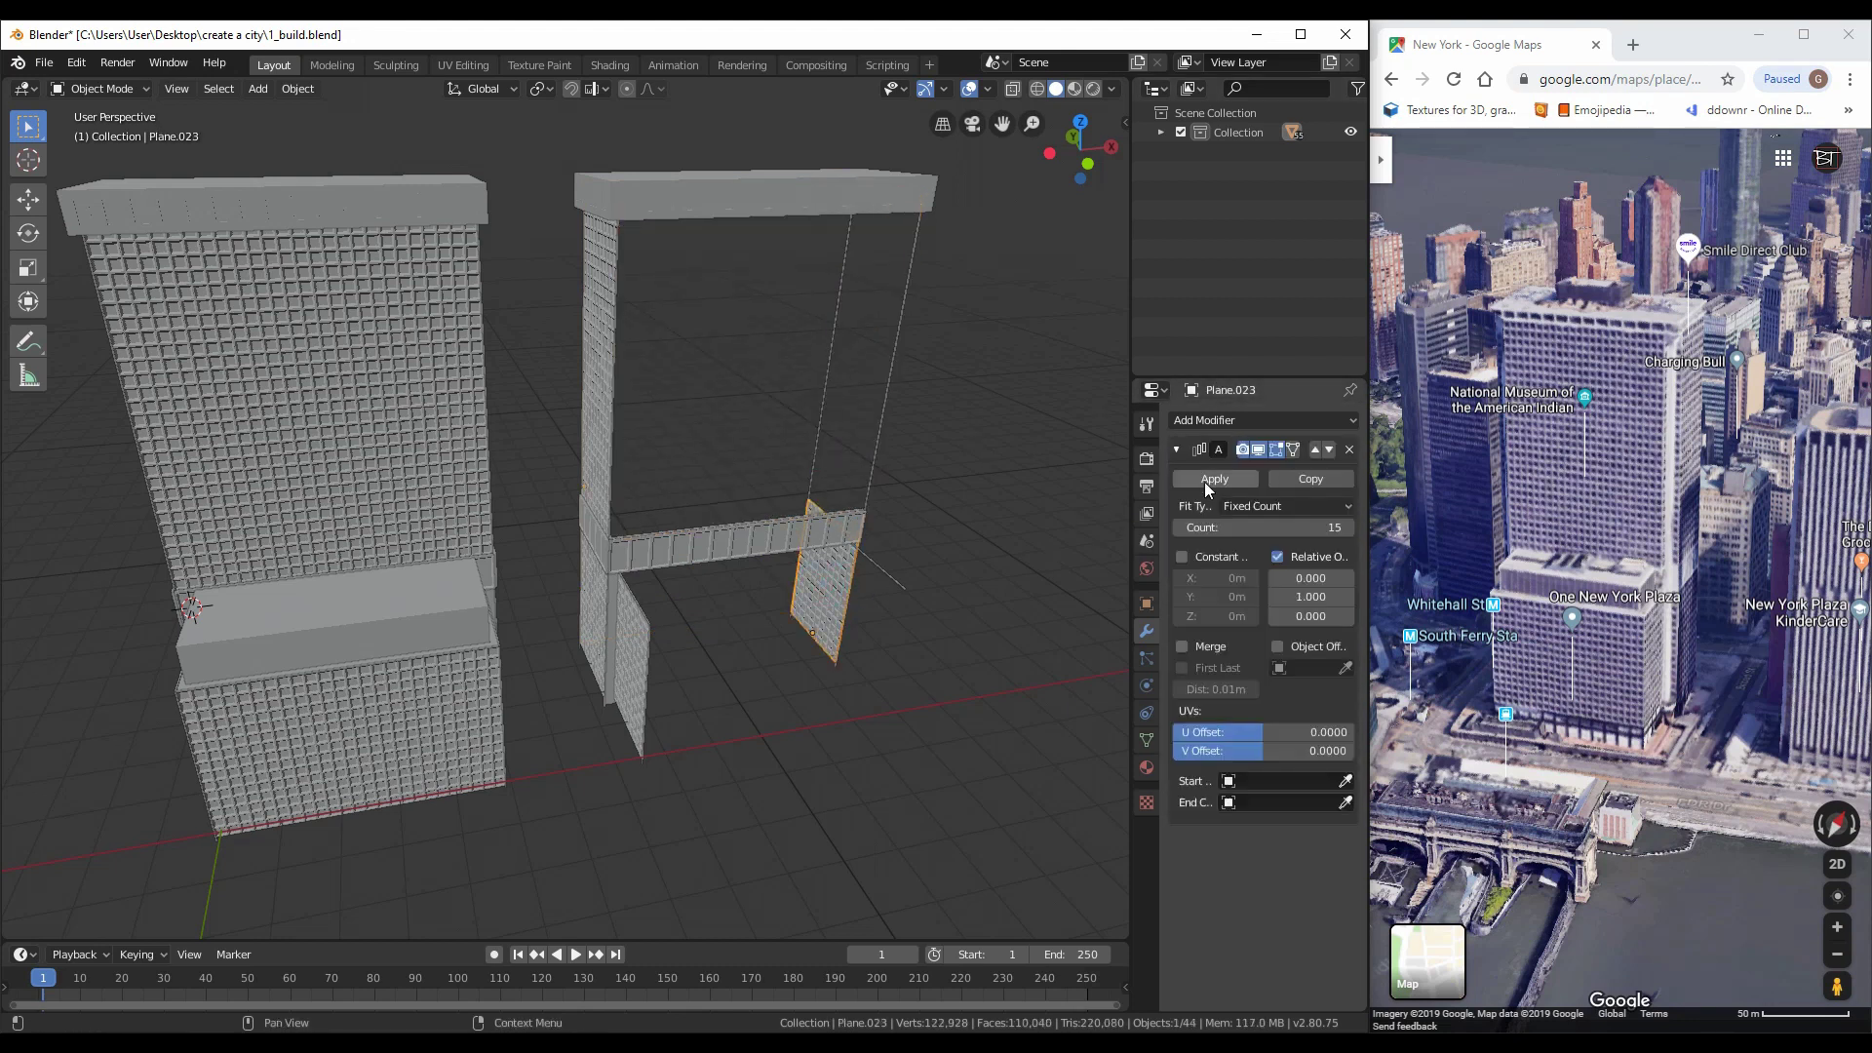
pyautogui.press('Delete')
pyautogui.press('Delete')
pyautogui.press('Delete')
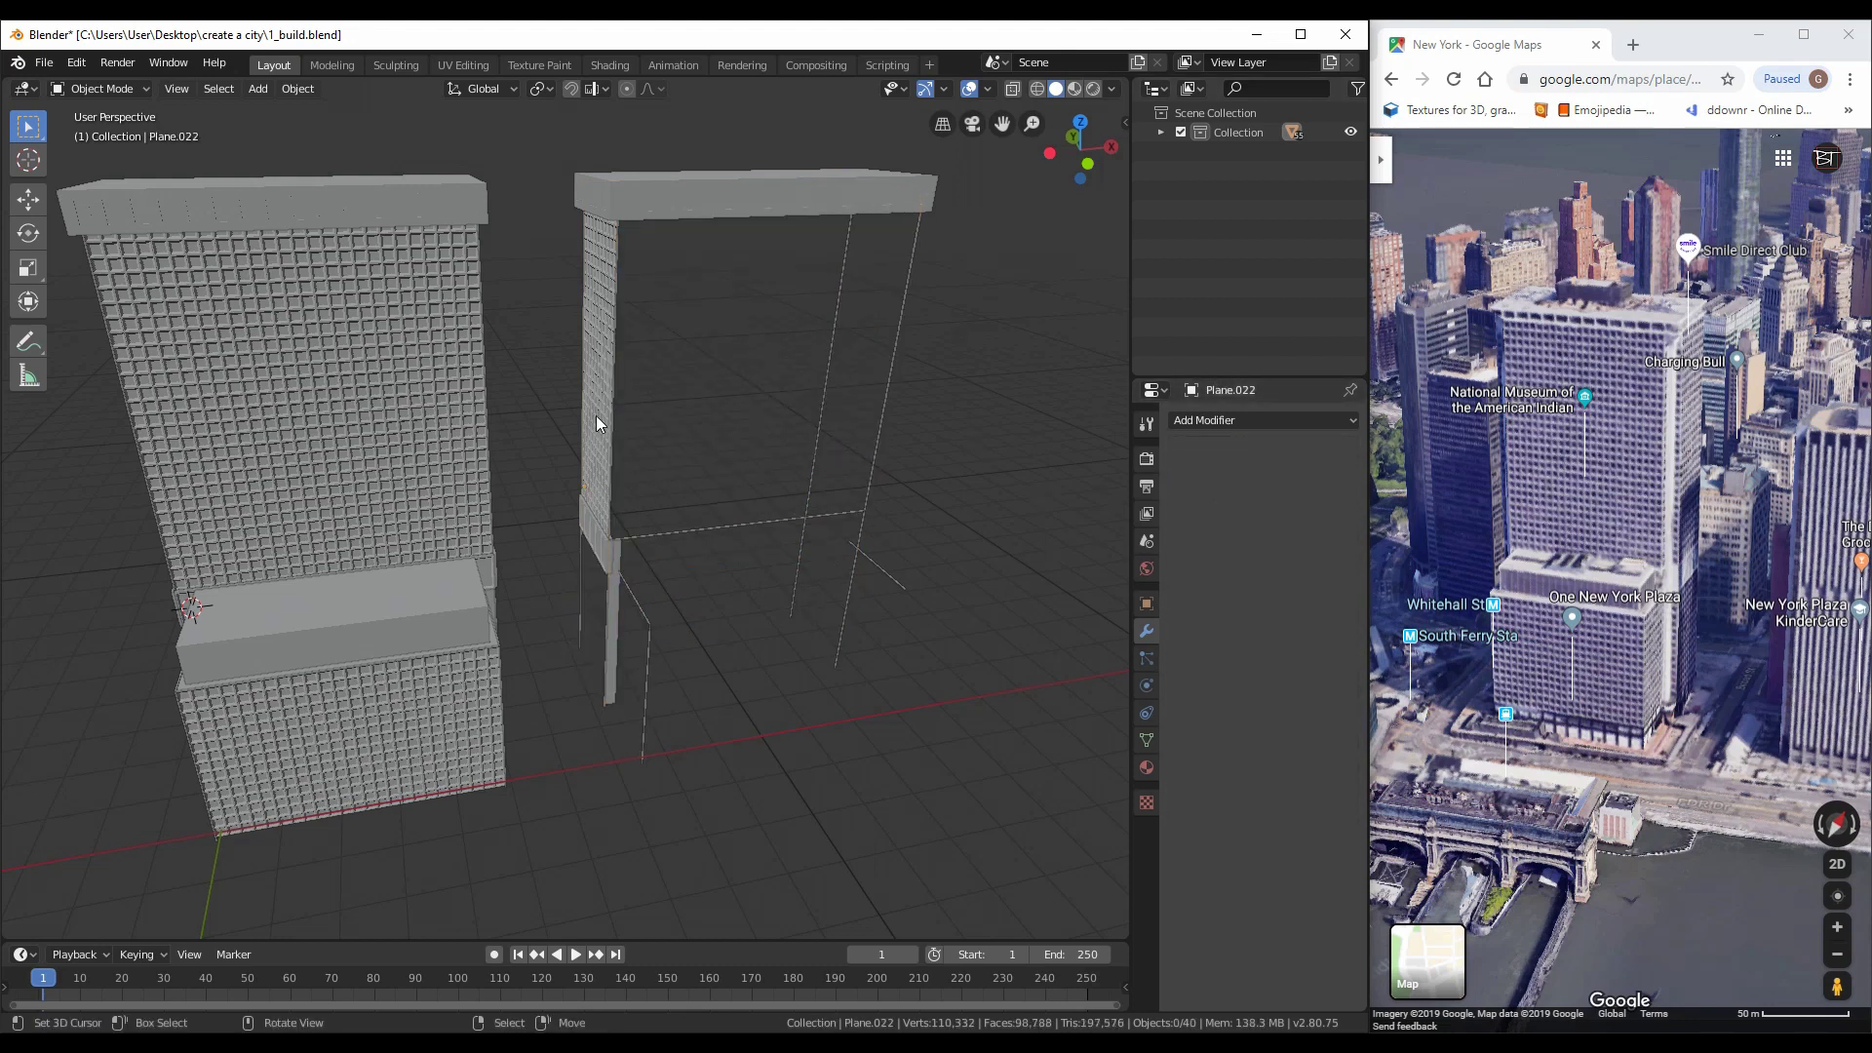
pyautogui.press('Delete')
# Reveal the hidden building parts and view both towers from the front
pyautogui.hotkey('alt', 'h')
pyautogui.press('KP_1')
pyautogui.hotkey('alt', 'a')
# In wireframe, circle-select all parts of the right building and join them into one object
pyautogui.press('z')
pyautogui.click(682, 502)
pyautogui.press('c')
pyautogui.scroll(-3, 683, 501)
pyautogui.moveTo(683, 501); pyautogui.dragTo(422, 479)
pyautogui.press('Escape')
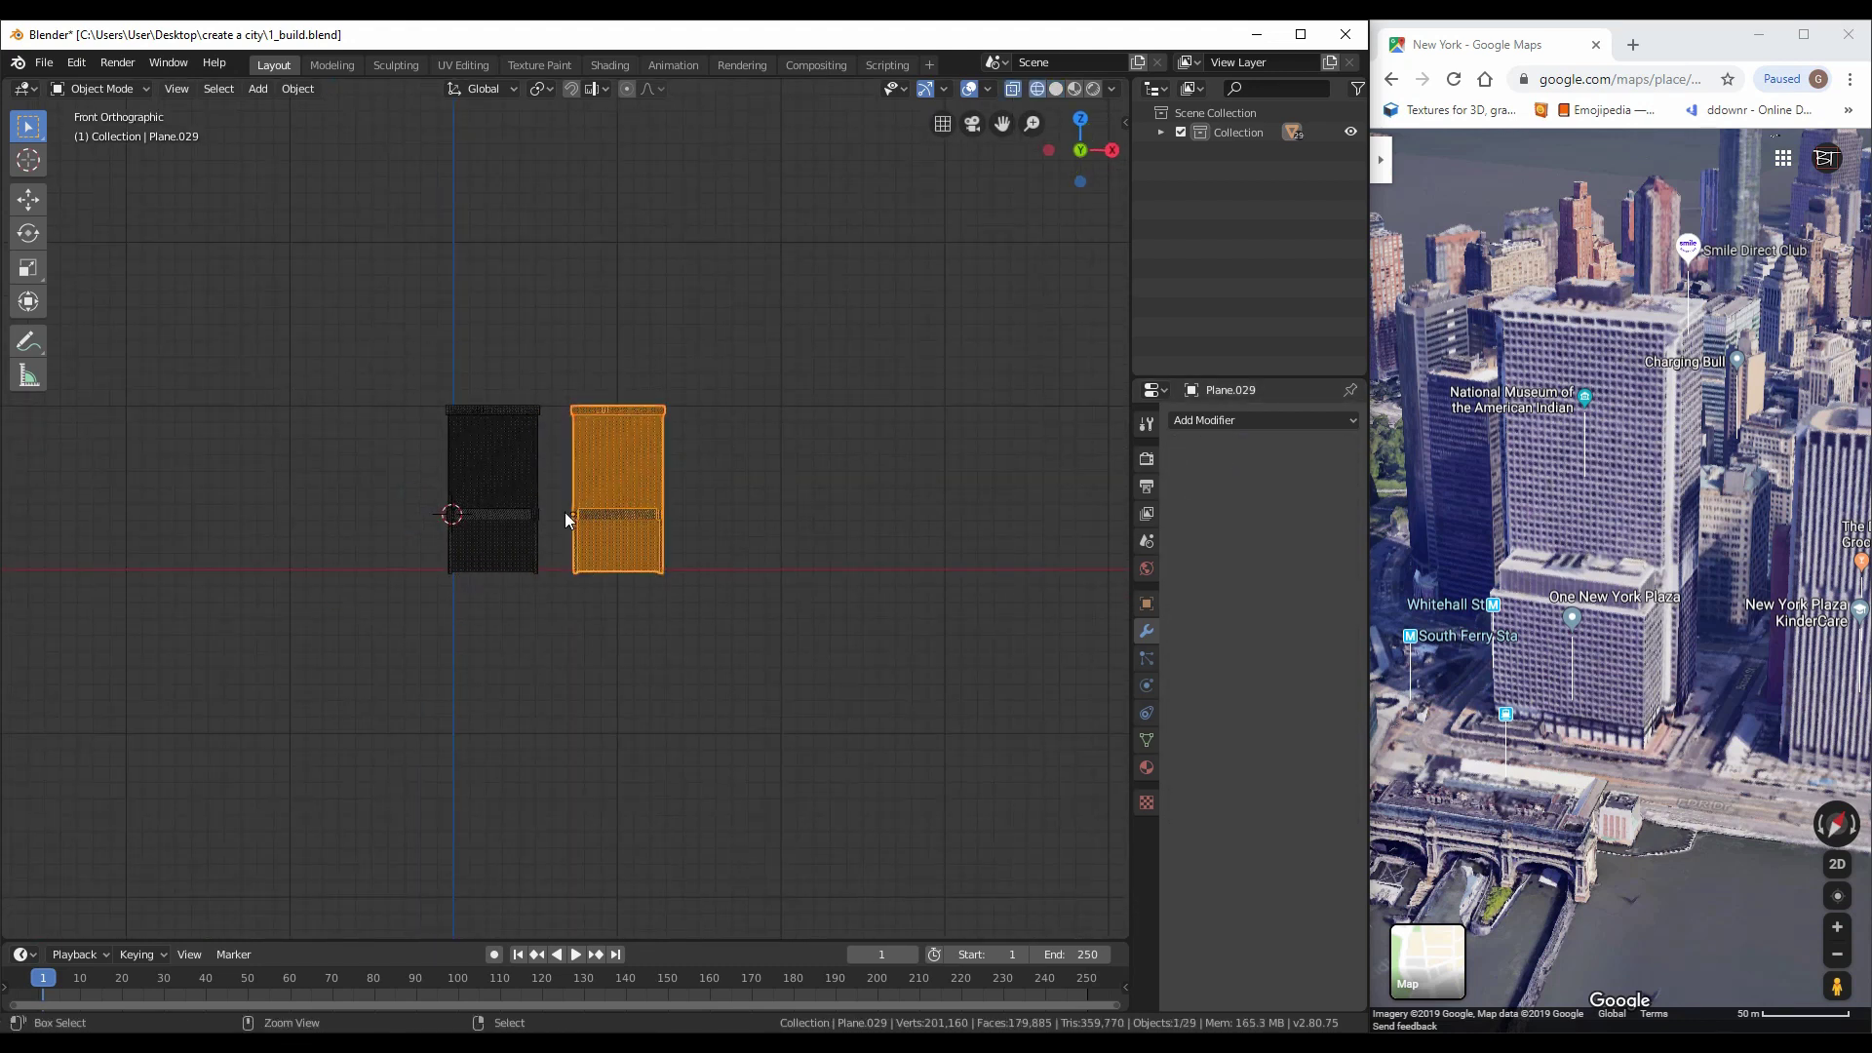
pyautogui.press('Tab')
pyautogui.press('KP_Decimal')
pyautogui.press('Tab')
# Move the joined building's origin to its geometry centre and return to solid shading
pyautogui.click(297, 89)
pyautogui.moveTo(371, 131)
pyautogui.click(478, 152)
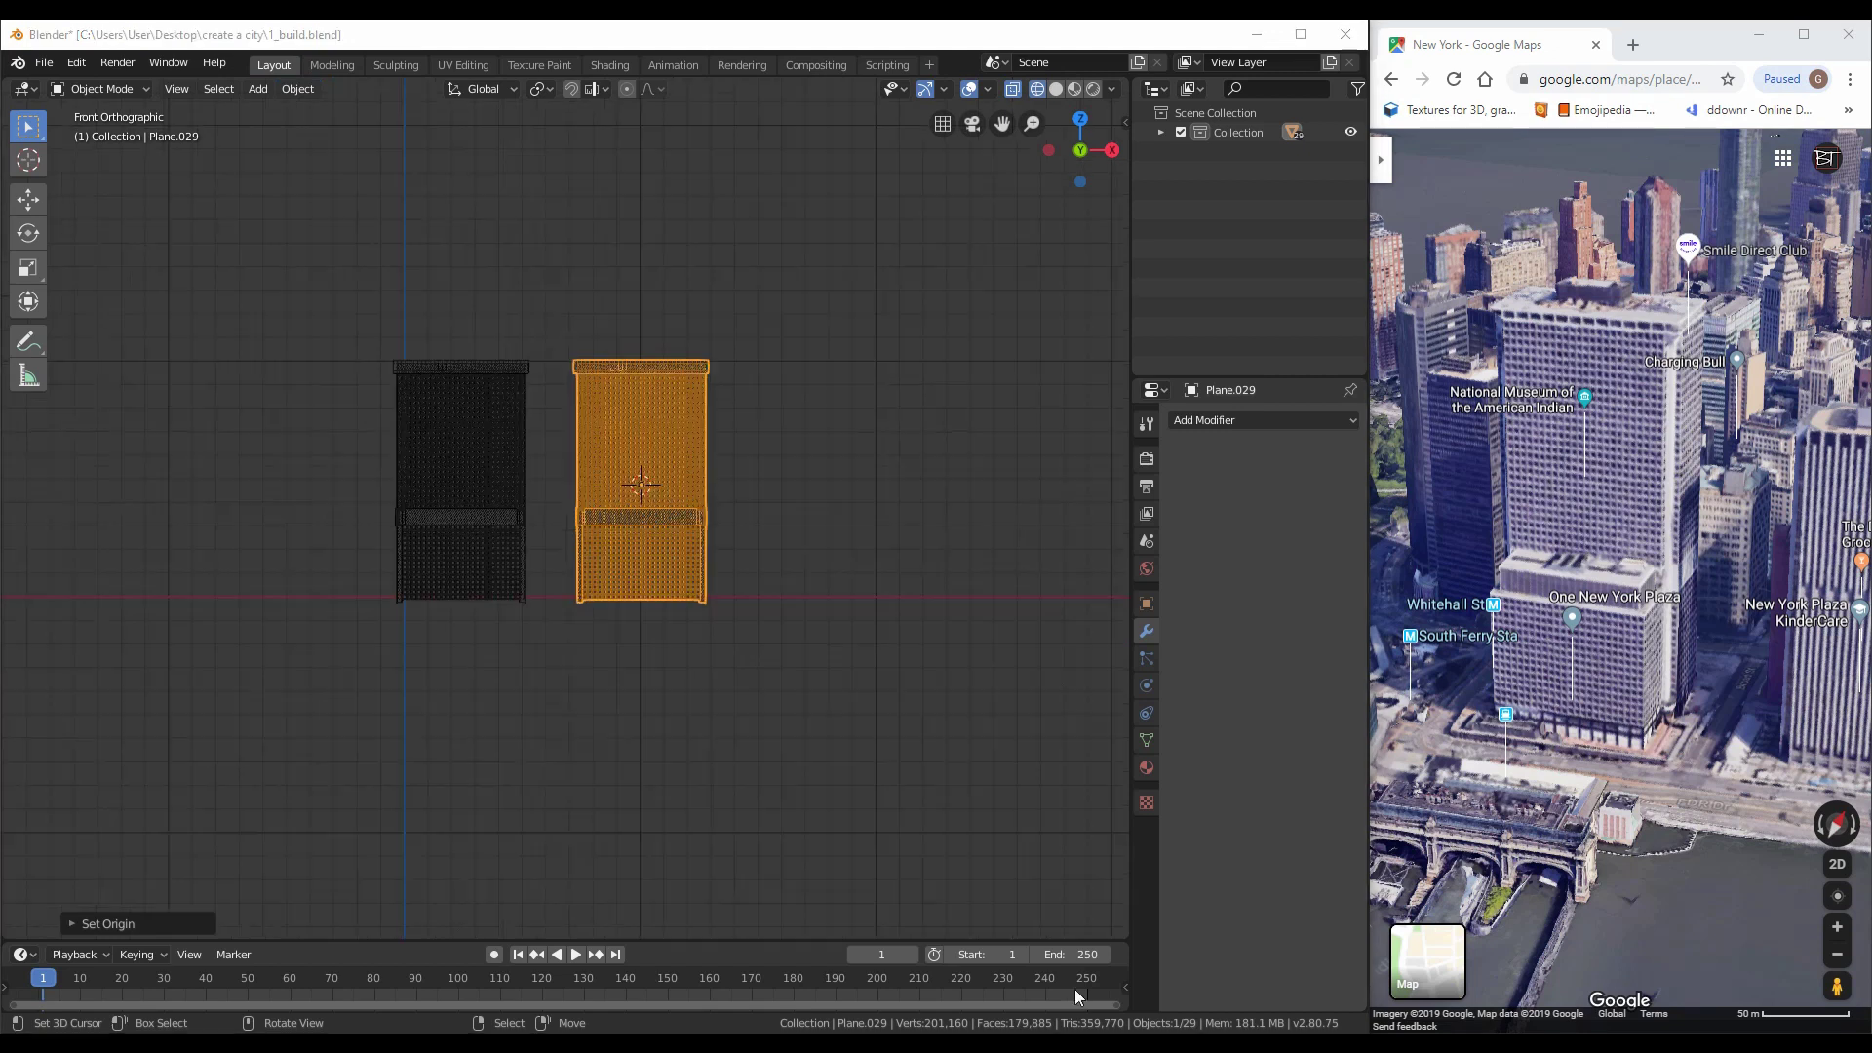
pyautogui.moveTo(770, 839); pyautogui.dragTo(817, 856, button='middle')
pyautogui.press('z')
pyautogui.hotkey('shift', 'z')
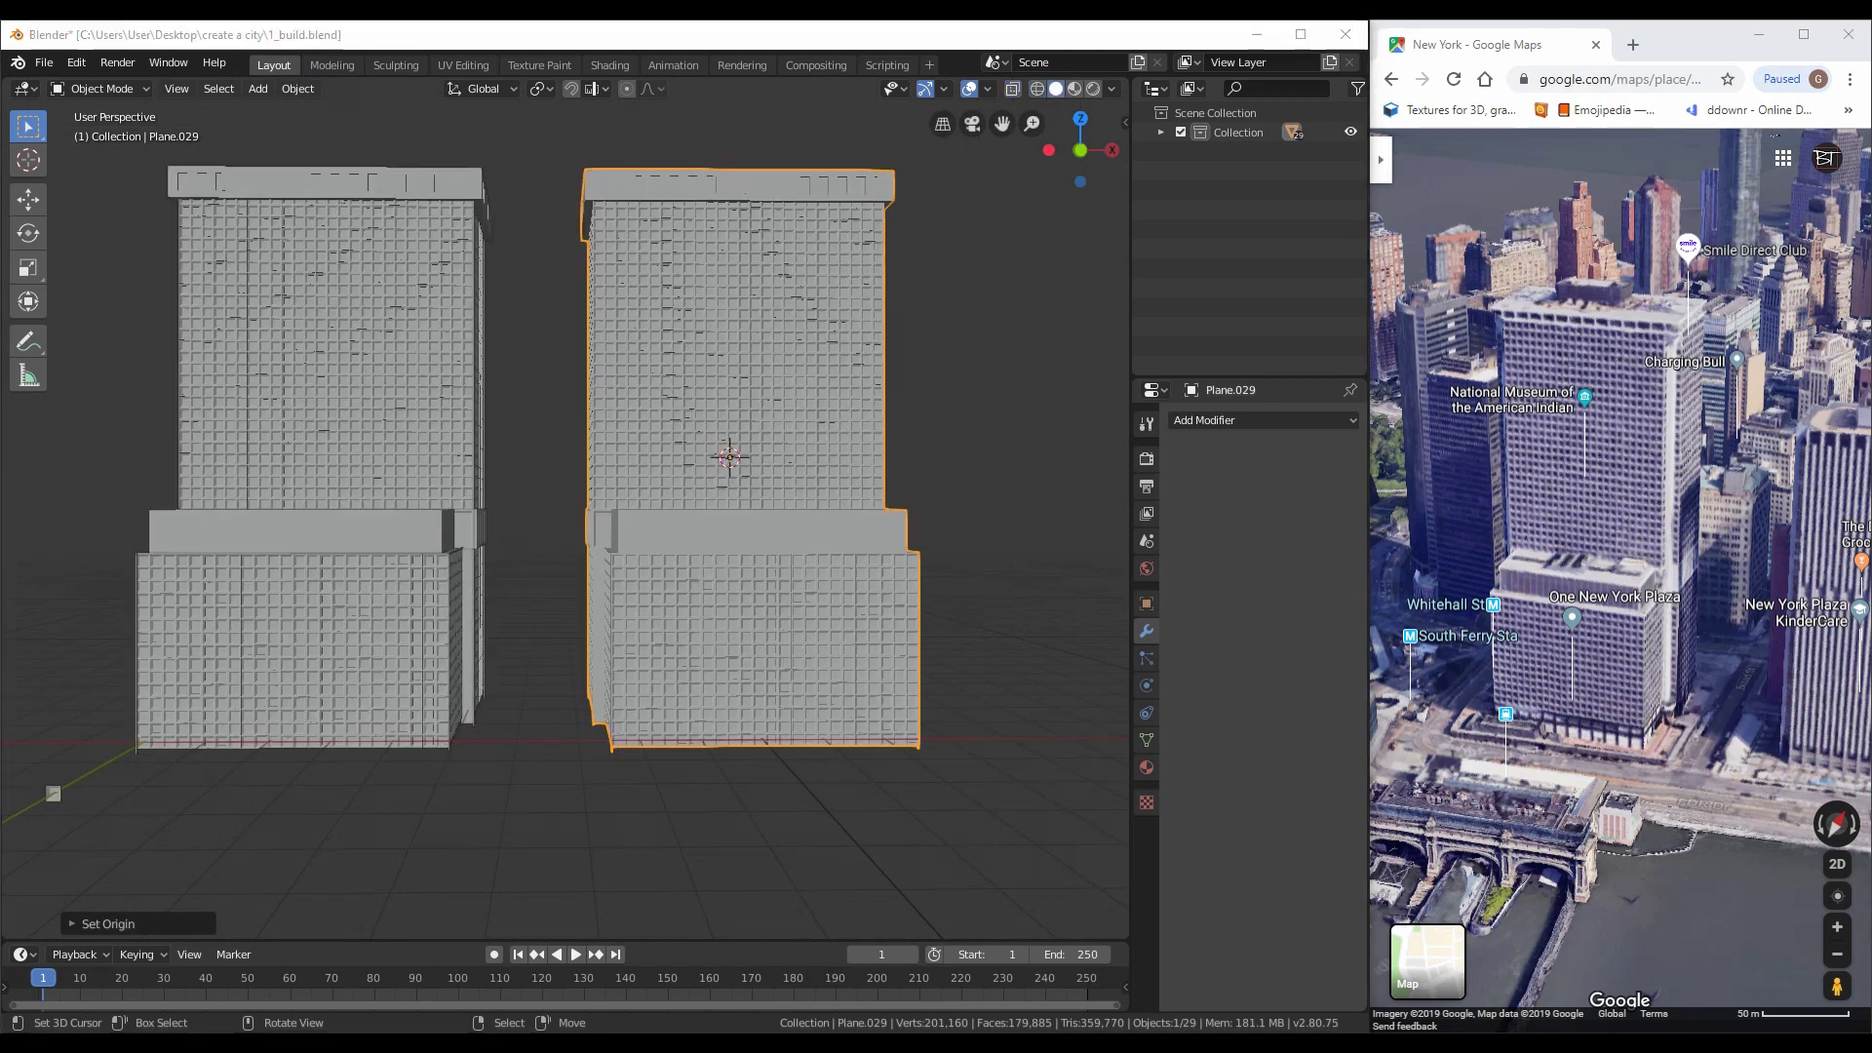
# Select the right building and enter Edit Mode on its whole mesh
pyautogui.scroll(-3, 595, 542)
pyautogui.moveTo(698, 466); pyautogui.dragTo(552, 451, button='middle')
pyautogui.click(698, 585)
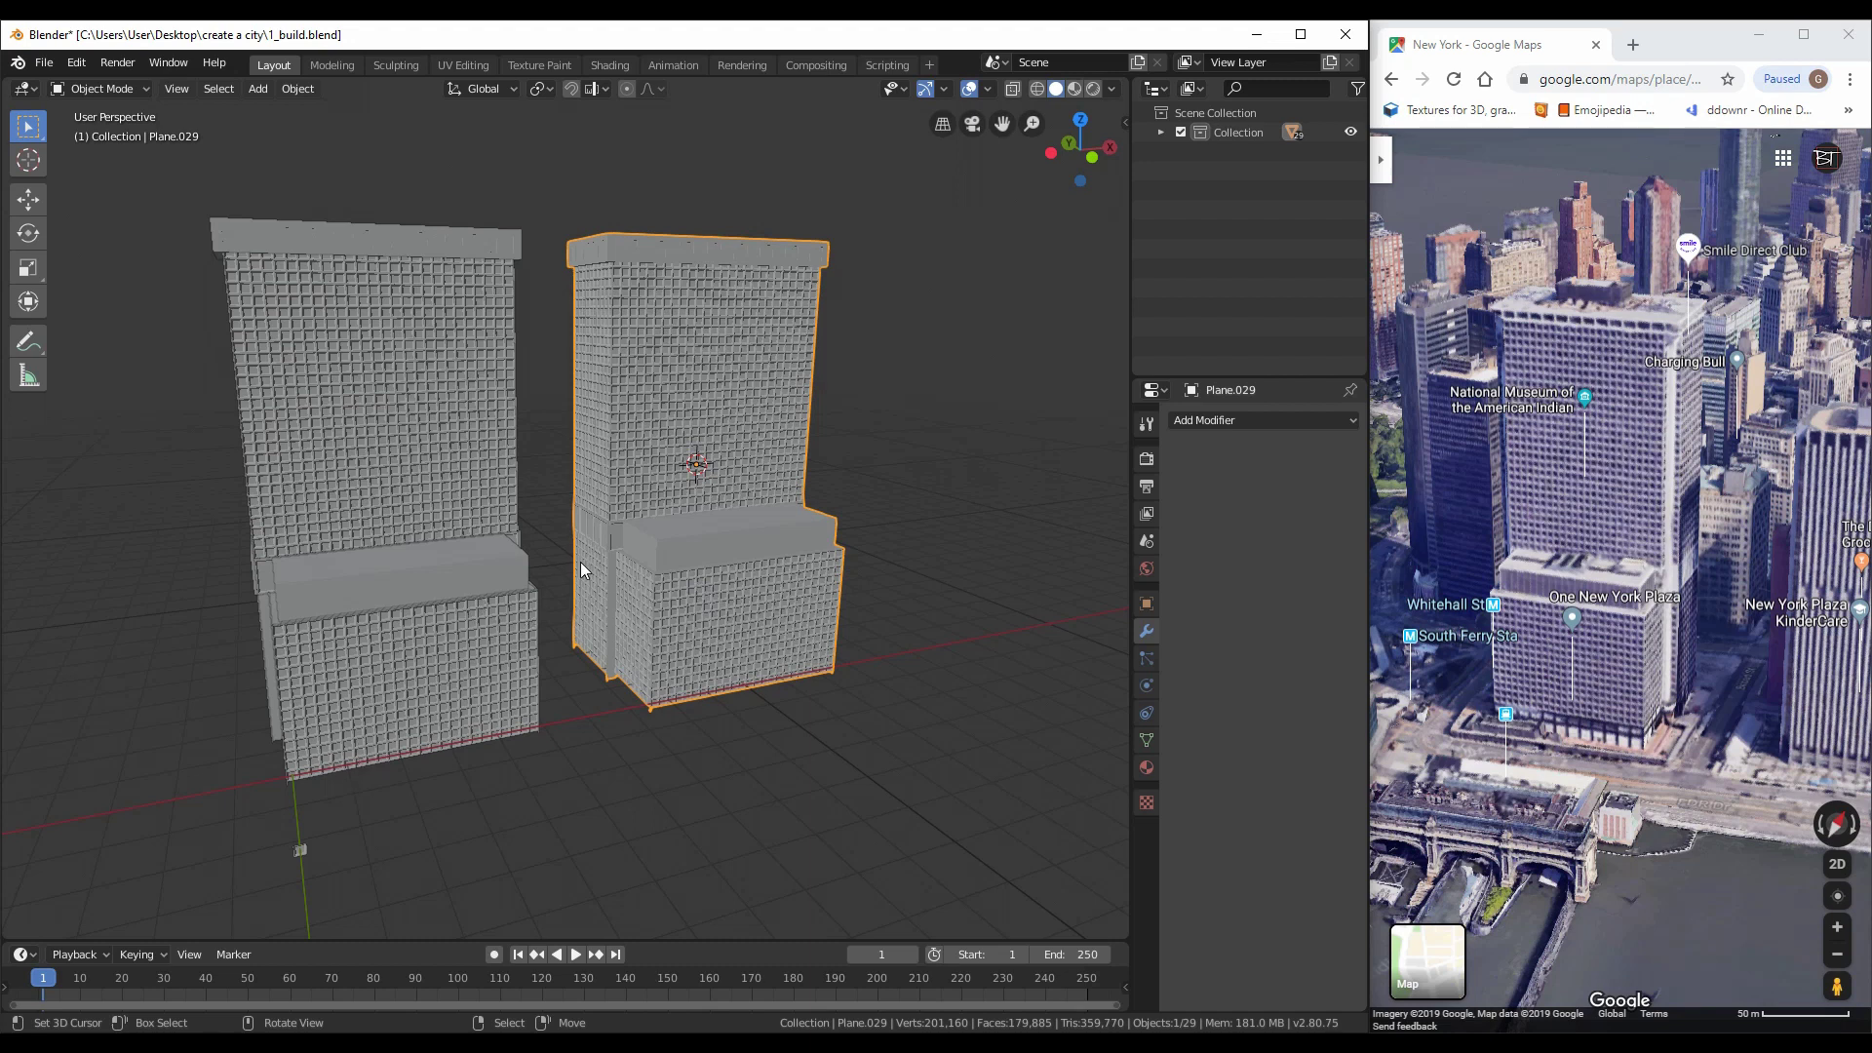
pyautogui.scroll(5, 769, 607)
pyautogui.press('Tab')
pyautogui.moveTo(805, 394); pyautogui.dragTo(645, 614, button='middle')
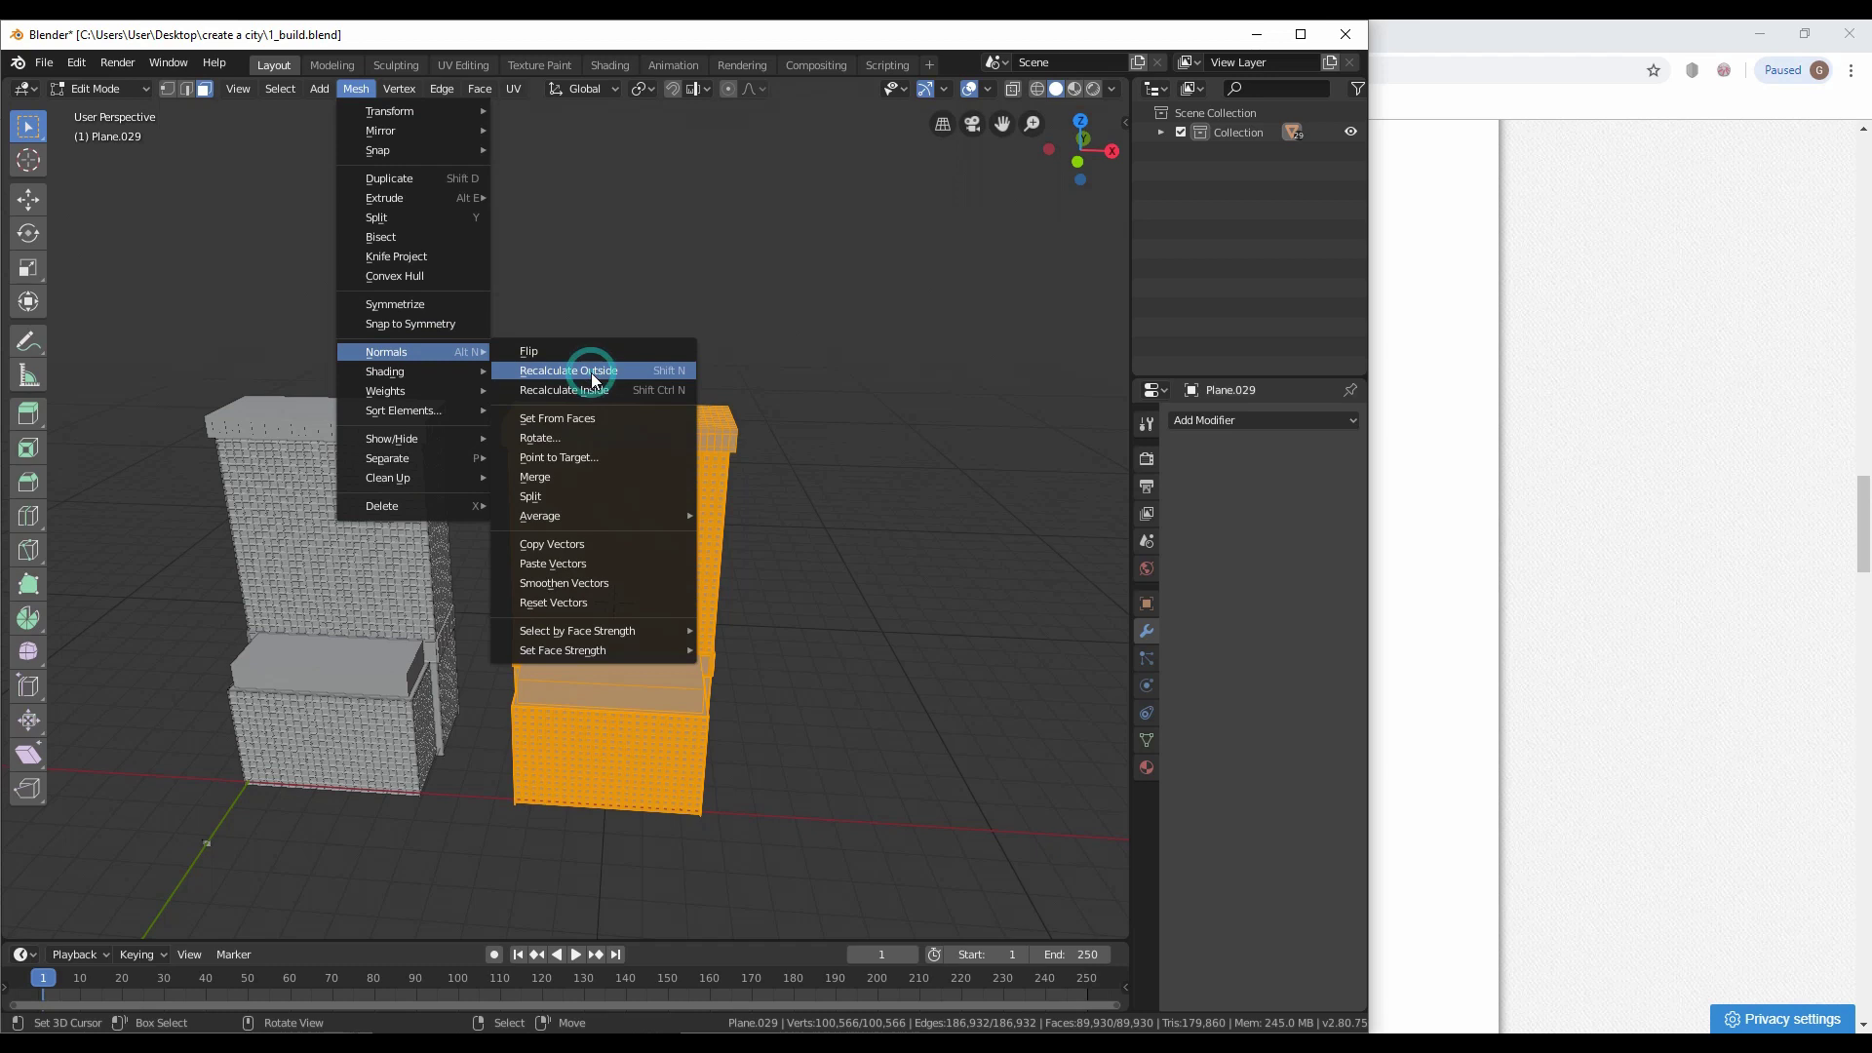
# Recalculate the building's normals outward and apply all its transforms
pyautogui.press('Escape')
pyautogui.press('Tab')
pyautogui.hotkey('ctrl', 'a')
pyautogui.click(438, 548)
# Export the building as 1_build.fbx
pyautogui.click(44, 62)
pyautogui.moveTo(98, 342)
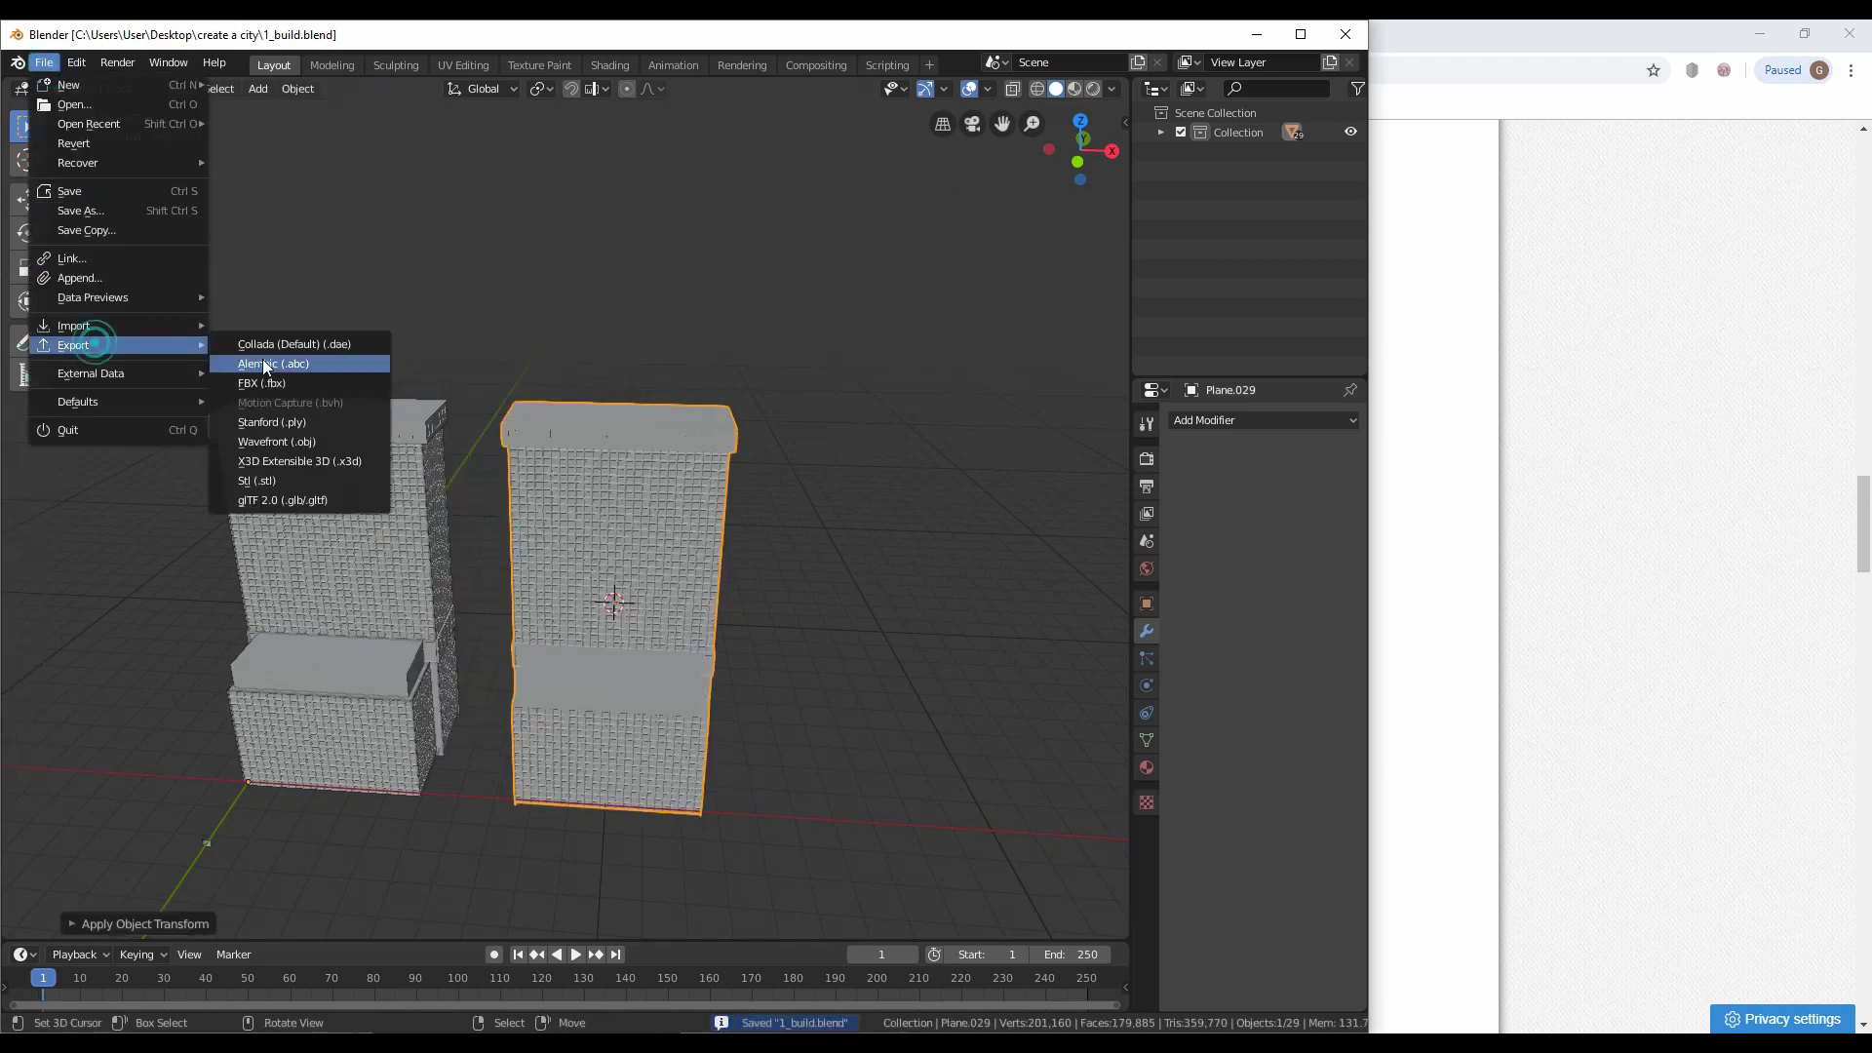
pyautogui.click(293, 363)
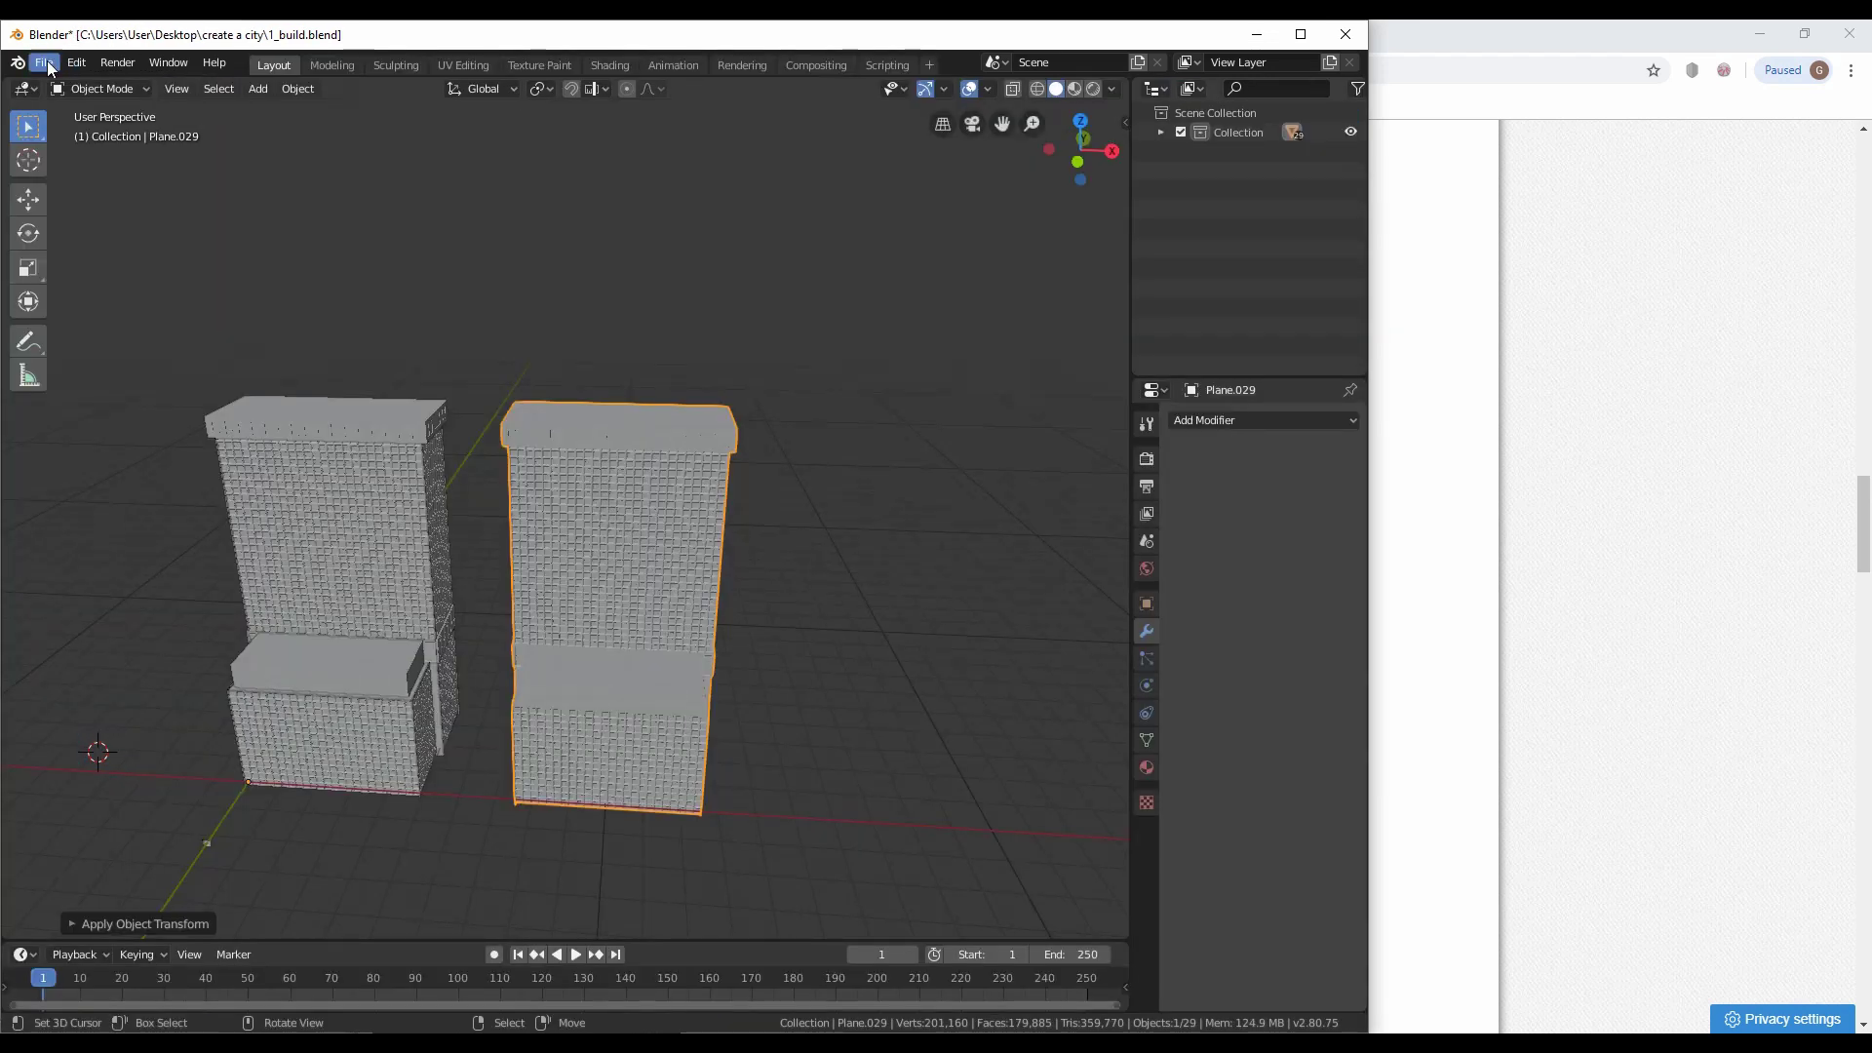
pyautogui.click(44, 63)
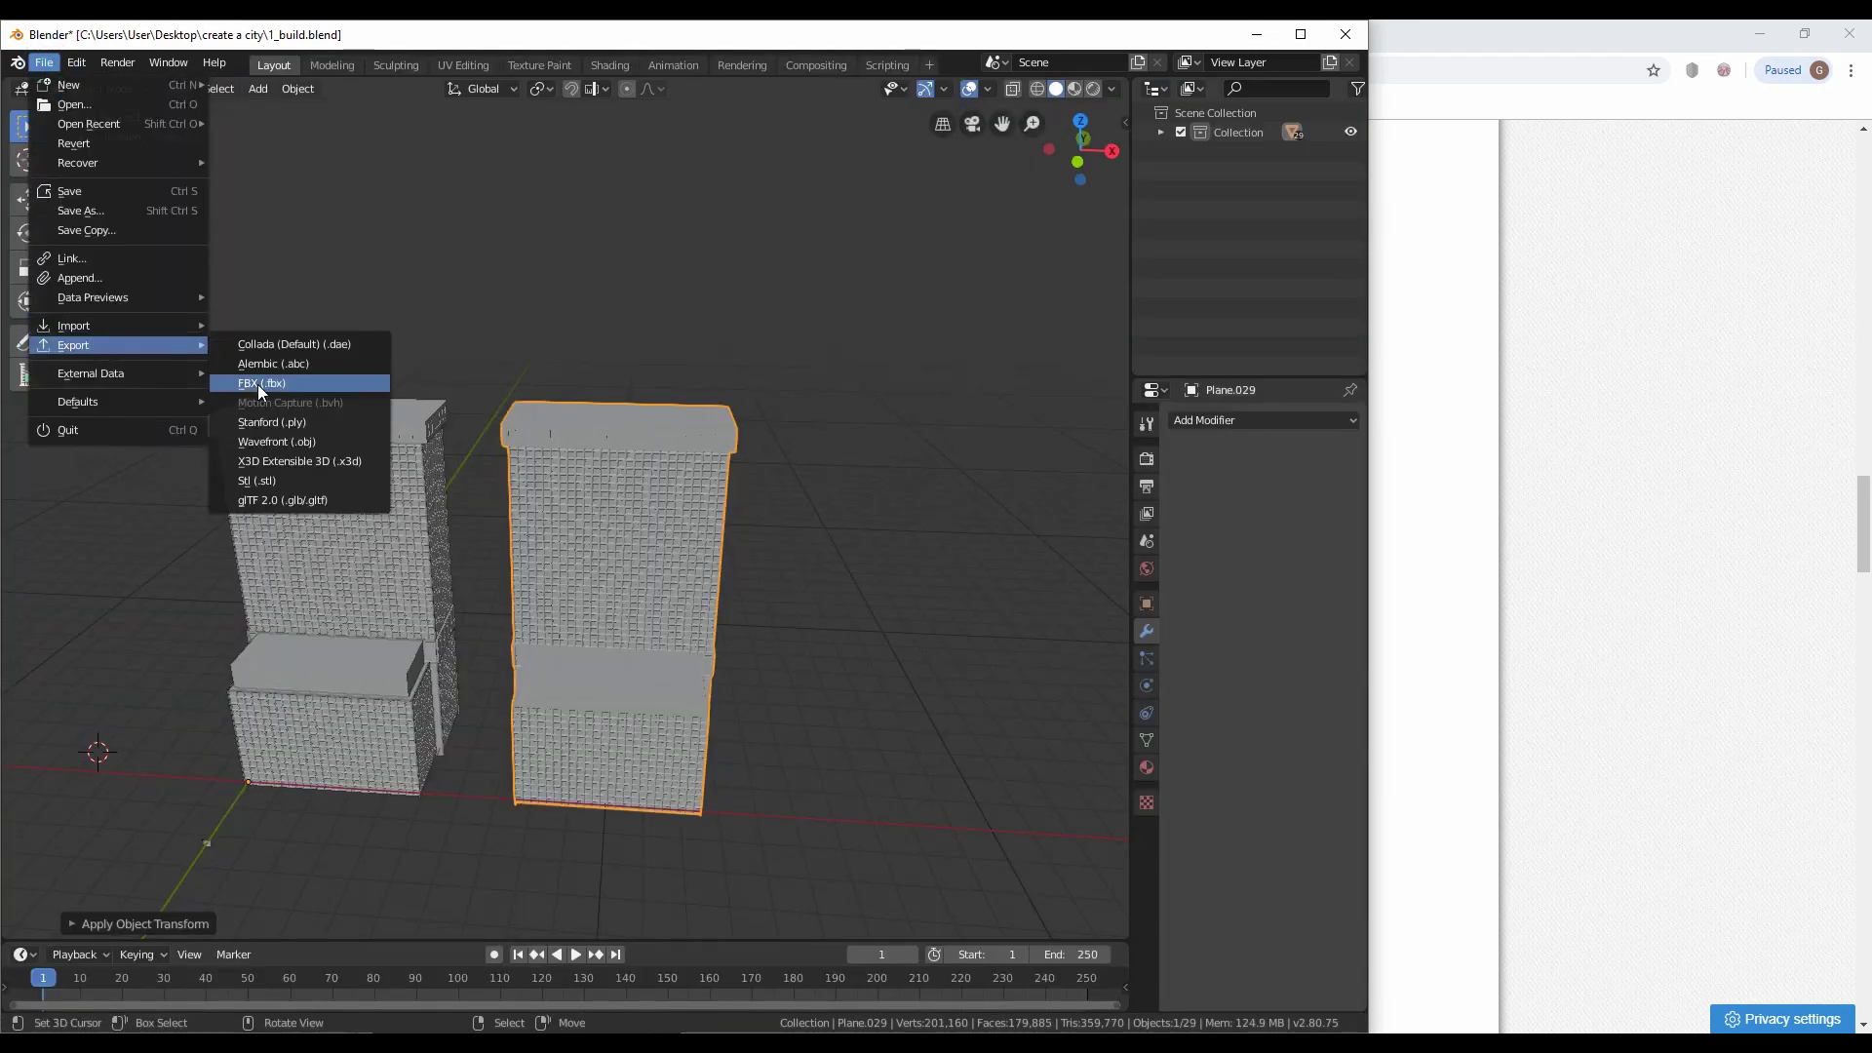
pyautogui.click(257, 384)
pyautogui.press('Return')
# Open the new york city.blend project
pyautogui.click(43, 55)
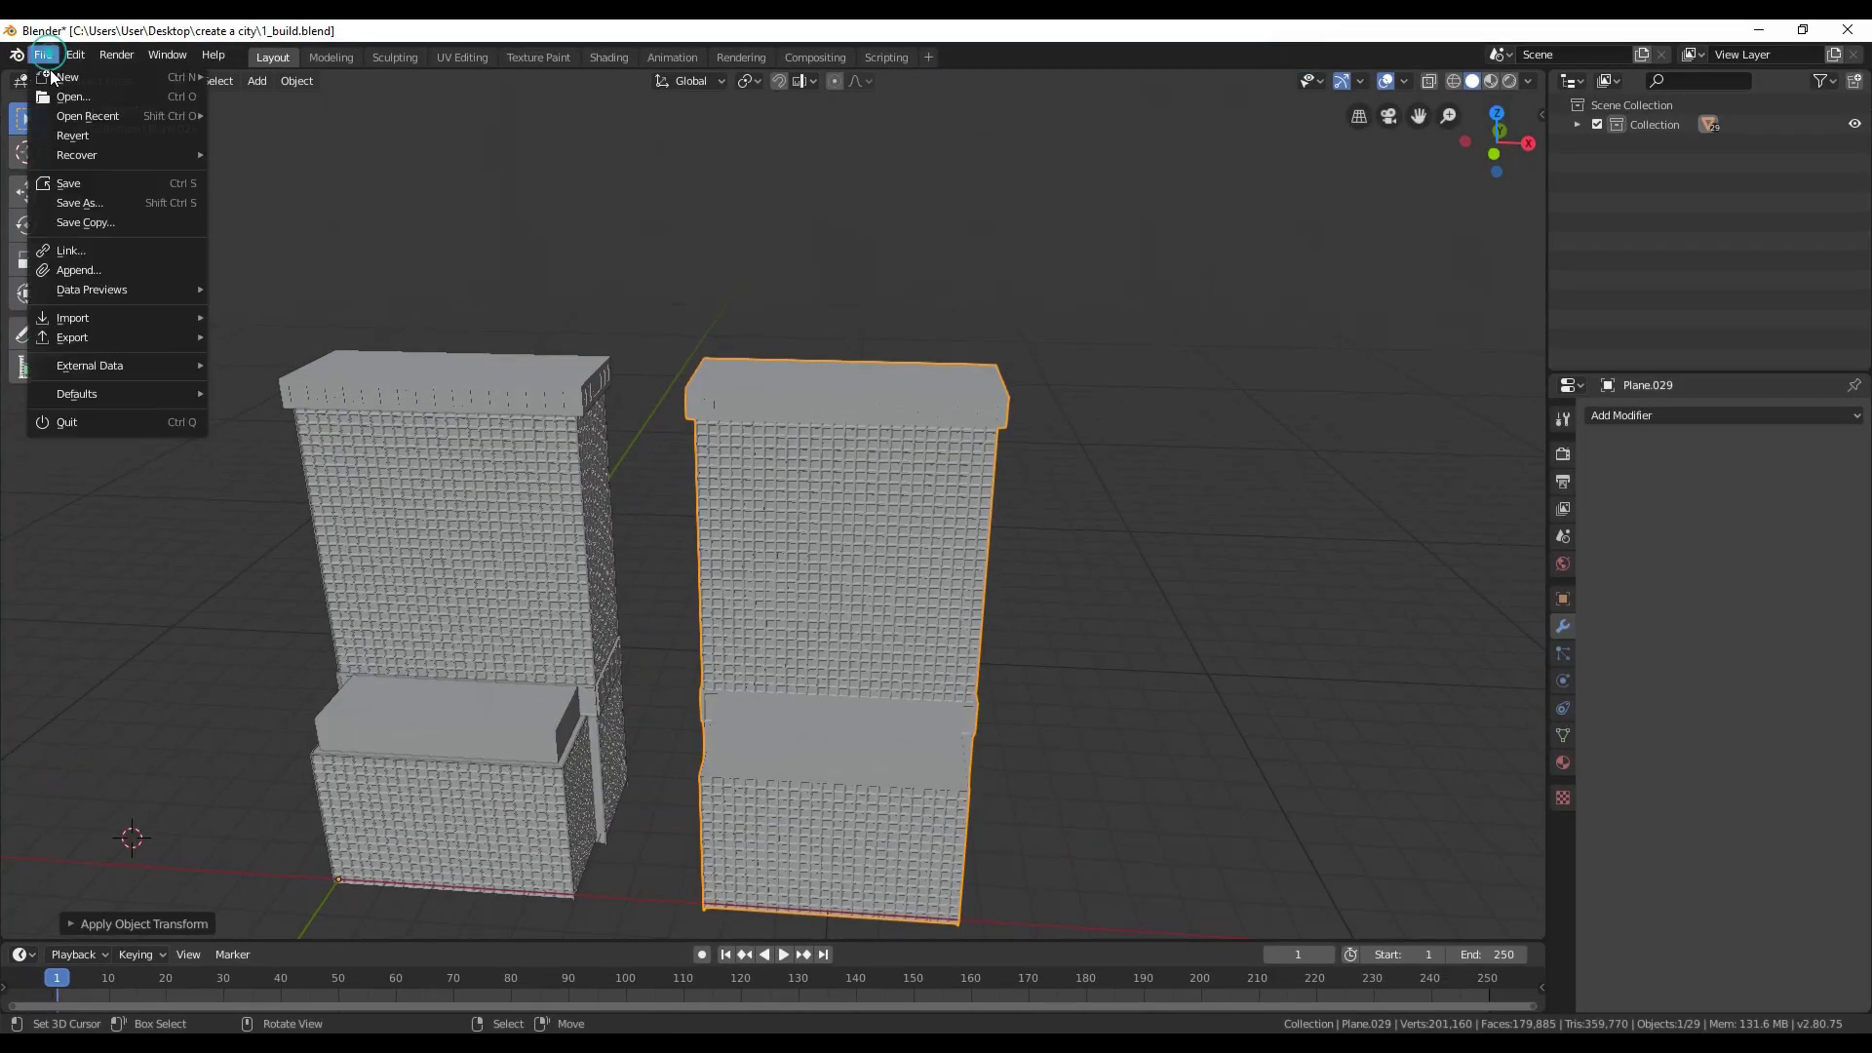
pyautogui.click(59, 80)
pyautogui.doubleClick(308, 230)
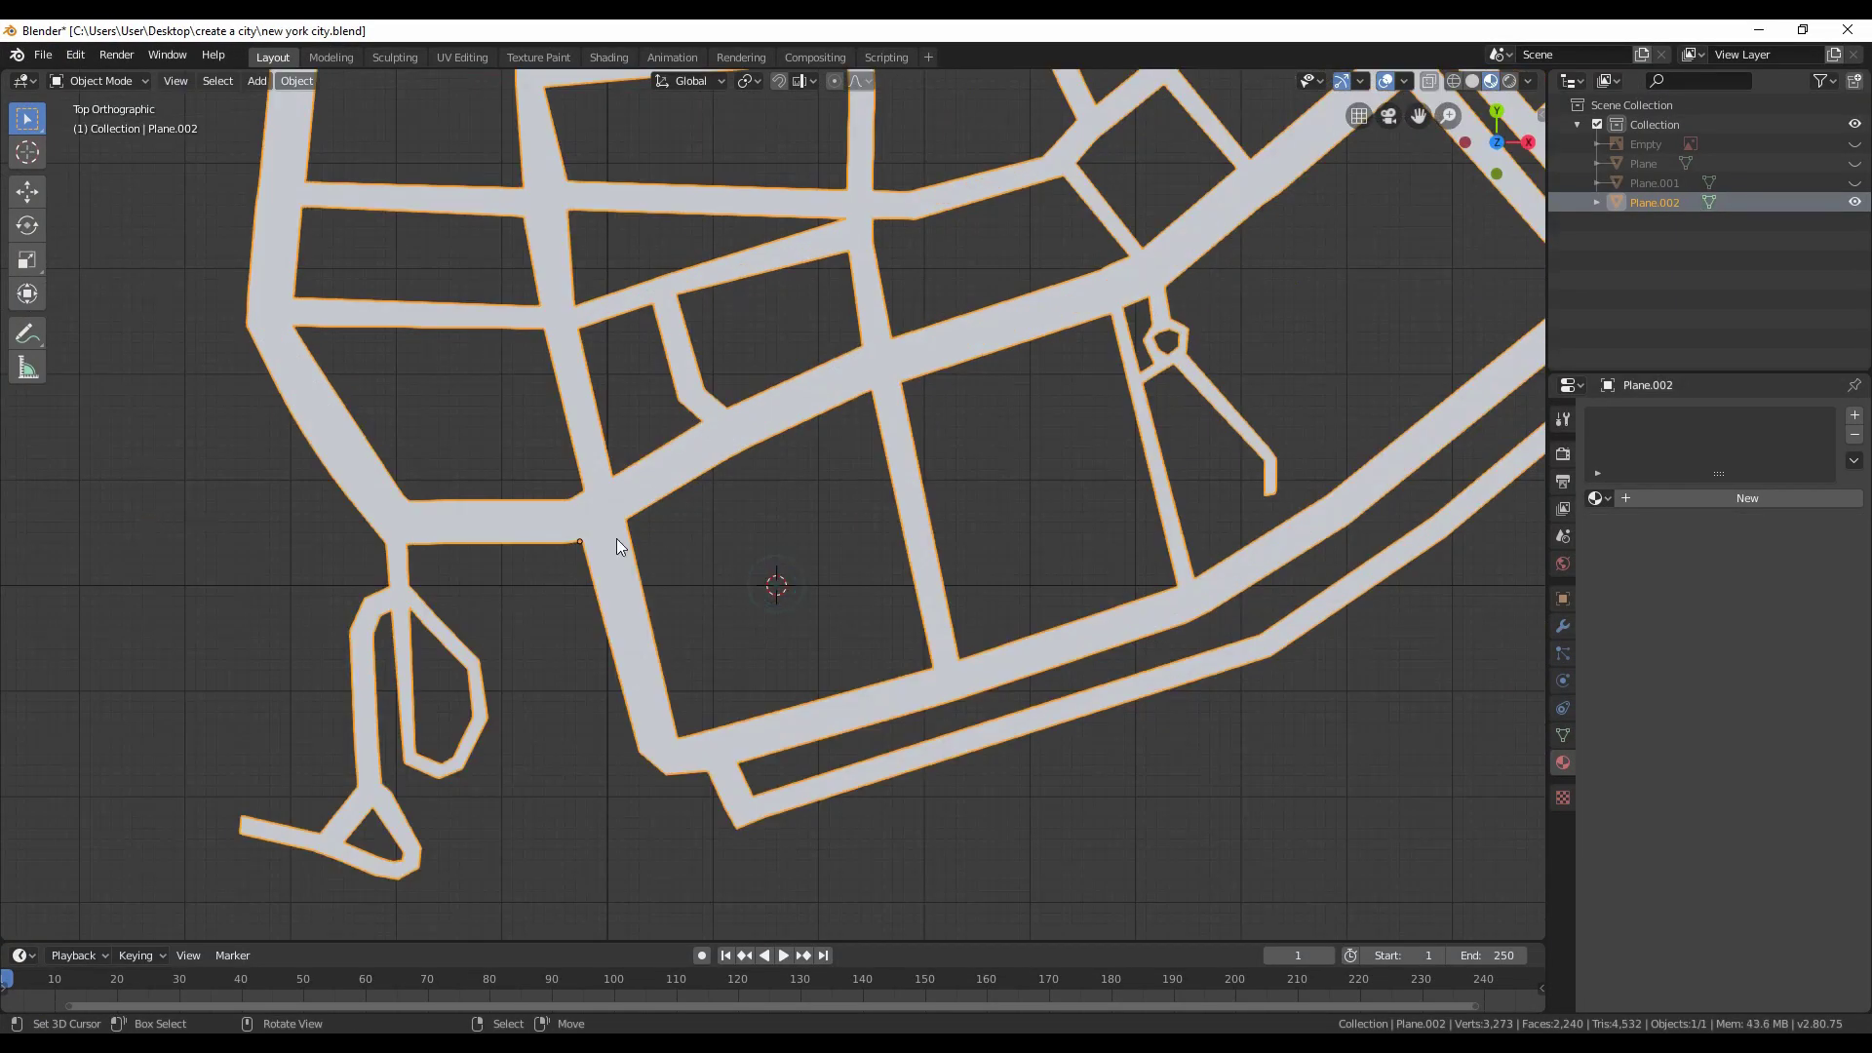
# Import 1_build.fbx into the New York city scene
pyautogui.click(43, 55)
pyautogui.moveTo(97, 322)
pyautogui.click(307, 359)
pyautogui.press('Return')
# Scale and rotate the building to align with the streets and fill its city block
pyautogui.press('s')
pyautogui.click(794, 543)
pyautogui.scroll(10, 795, 543)
pyautogui.press('s')
pyautogui.click(1094, 647)
pyautogui.press('r')
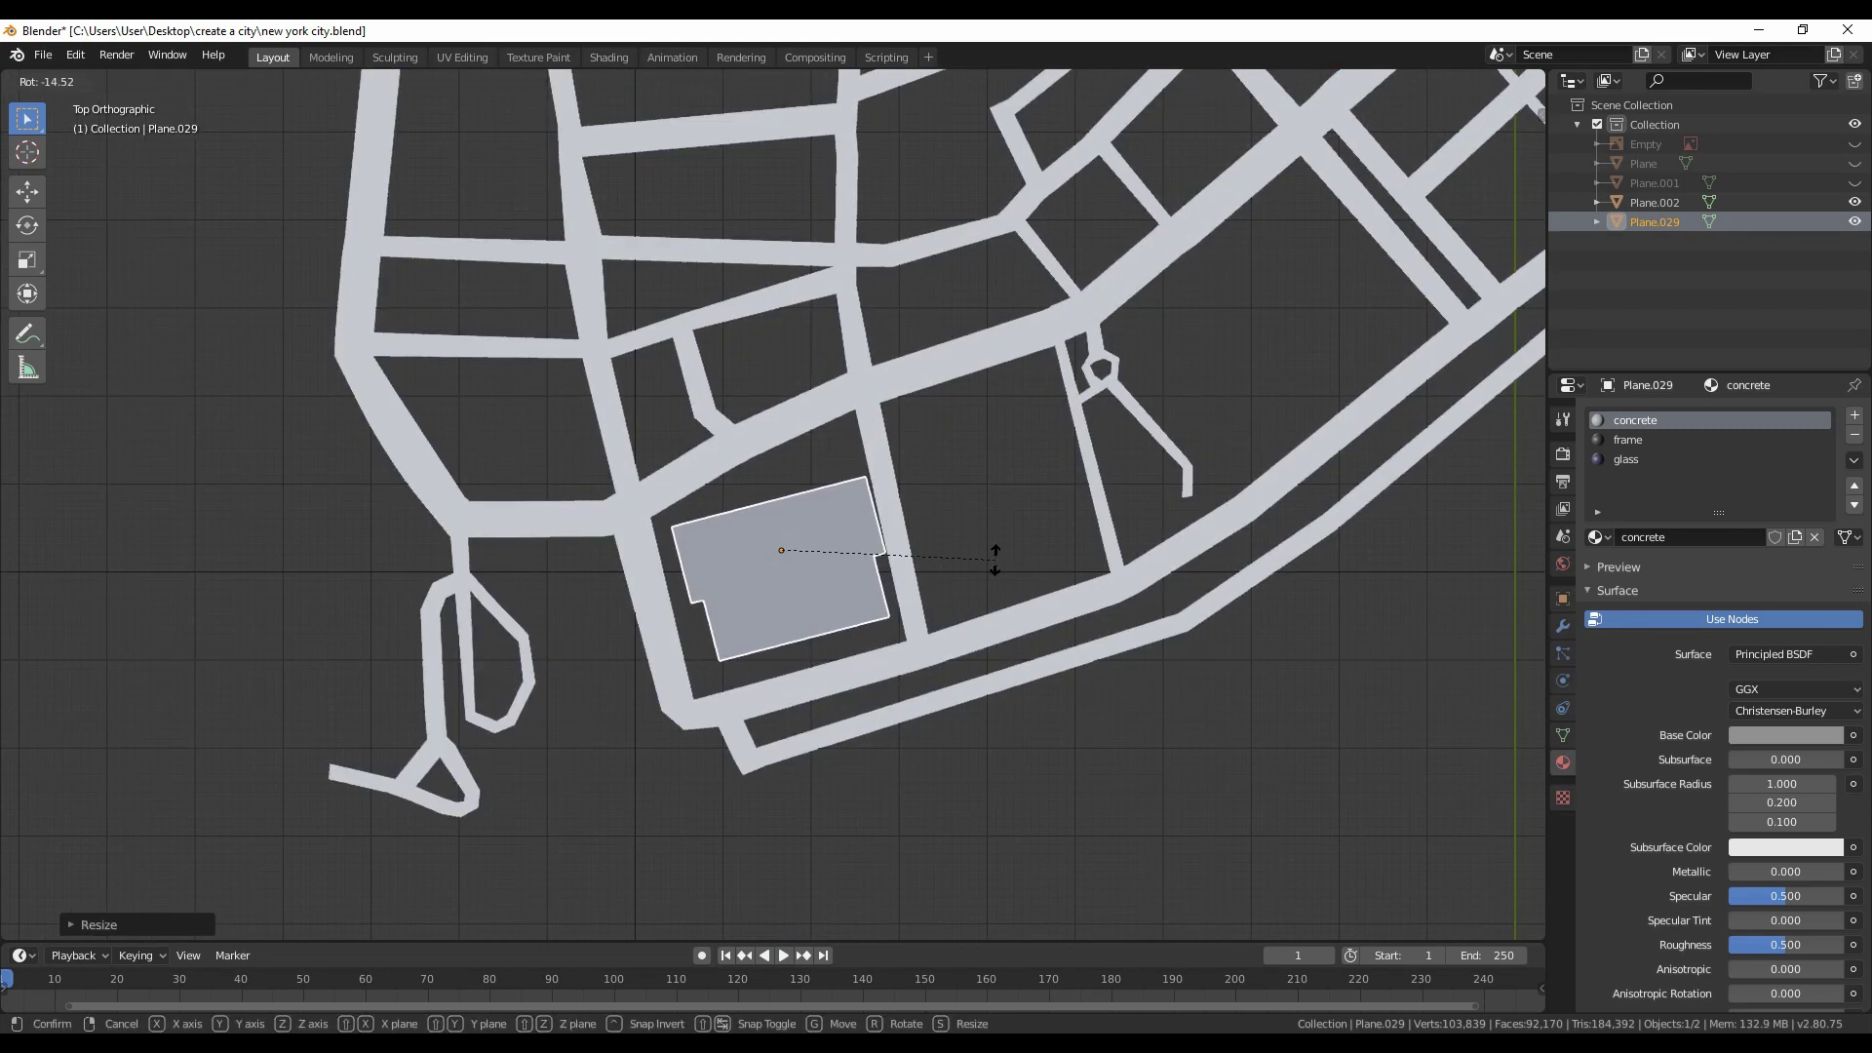
pyautogui.click(989, 552)
pyautogui.scroll(-4, 989, 552)
pyautogui.scroll(7, 1072, 585)
pyautogui.press('s')
pyautogui.click(1174, 612)
pyautogui.scroll(-6, 1165, 614)
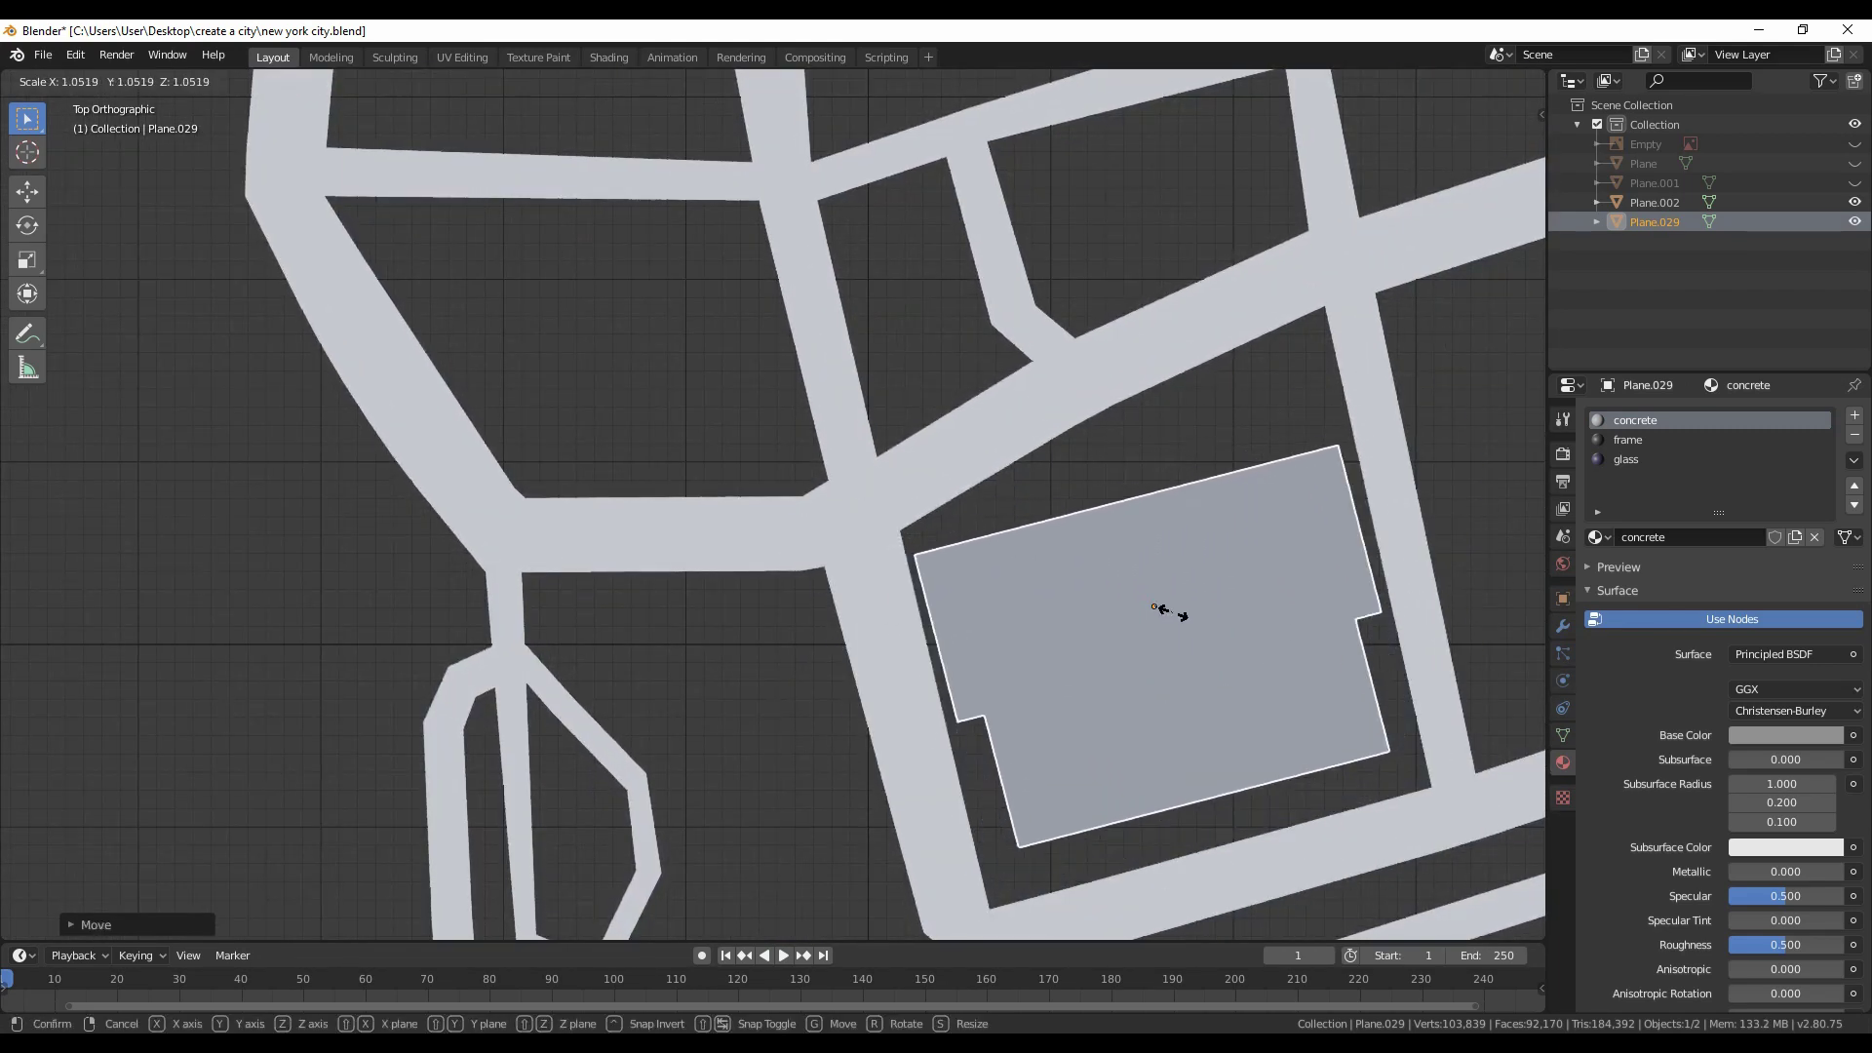
# Inspect the placed tower from perspective views and save the city project
pyautogui.moveTo(975, 605); pyautogui.dragTo(741, 575, button='middle')
pyautogui.press('KP_1')
pyautogui.scroll(8, 730, 580)
pyautogui.moveTo(587, 752); pyautogui.dragTo(632, 588, button='middle')
pyautogui.scroll(-3, 632, 589)
pyautogui.scroll(3, 854, 504)
pyautogui.scroll(5, 854, 504)
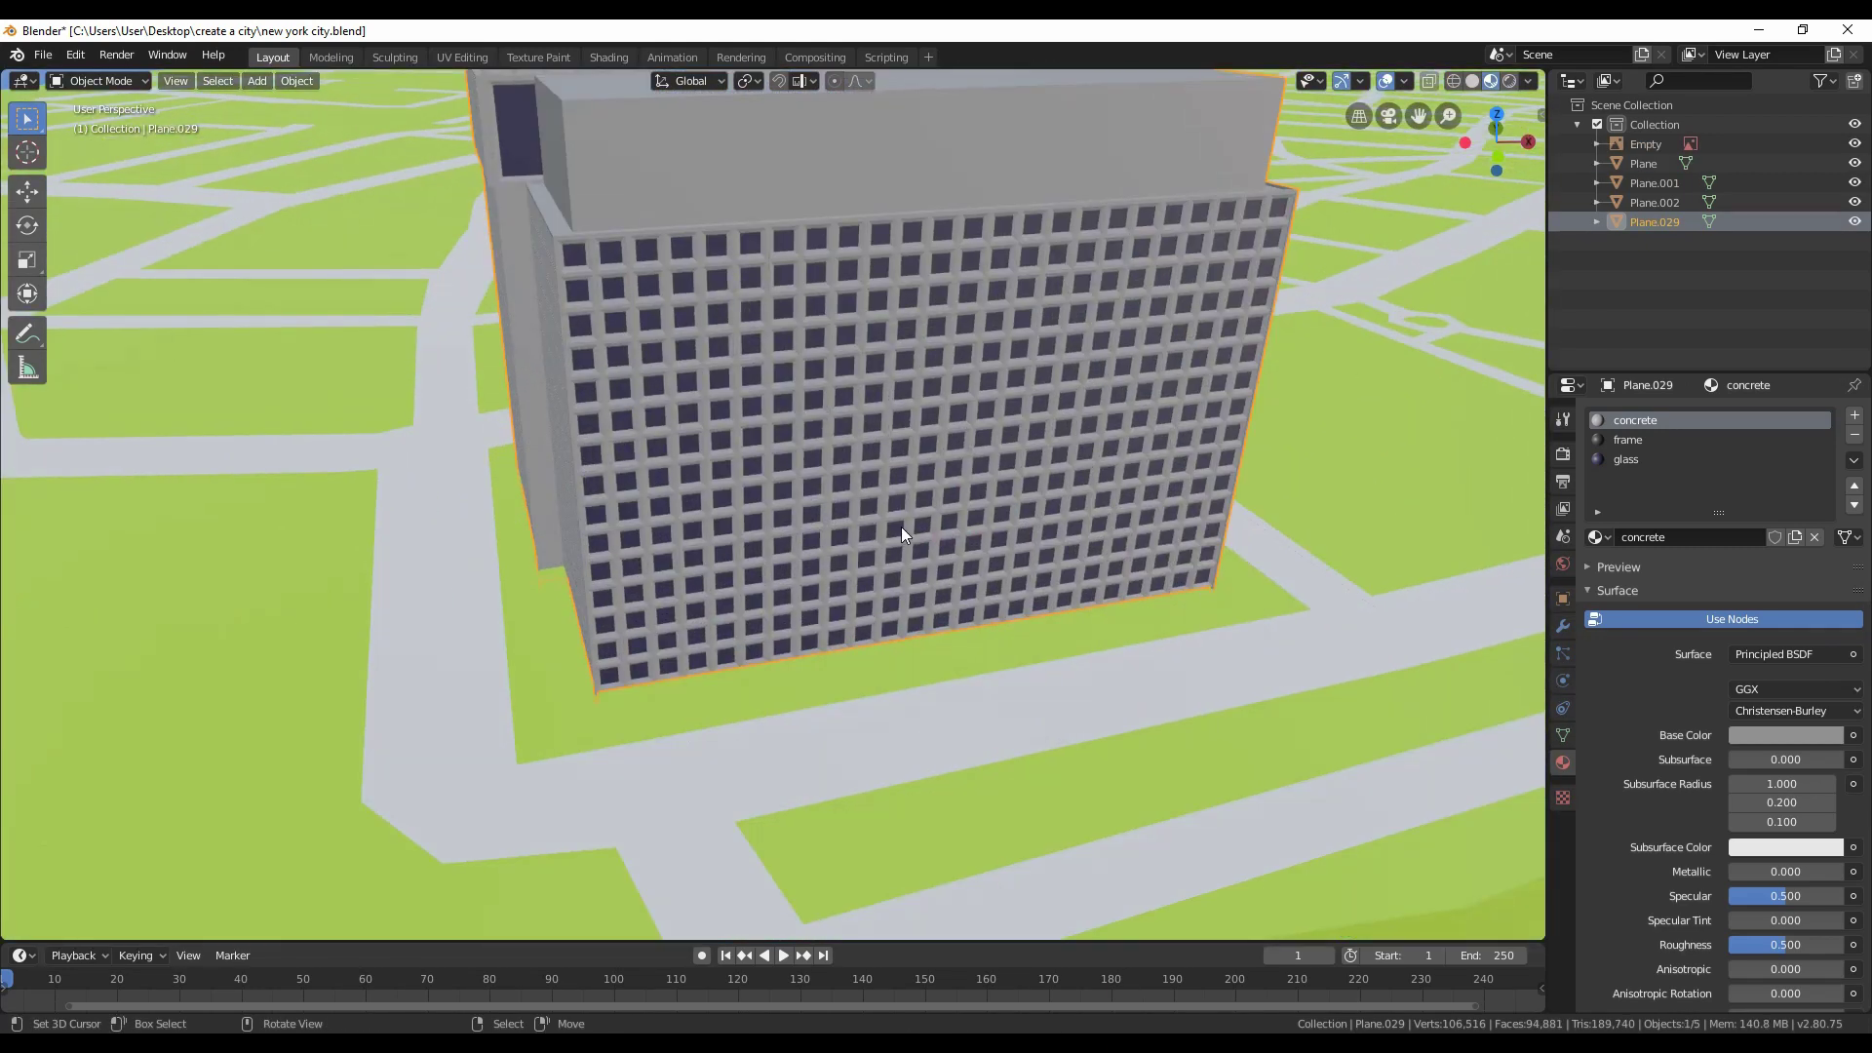
pyautogui.moveTo(901, 526); pyautogui.dragTo(769, 681, button='middle')
pyautogui.scroll(5, 770, 680)
pyautogui.hotkey('ctrl', 's')
pyautogui.scroll(-10, 698, 553)
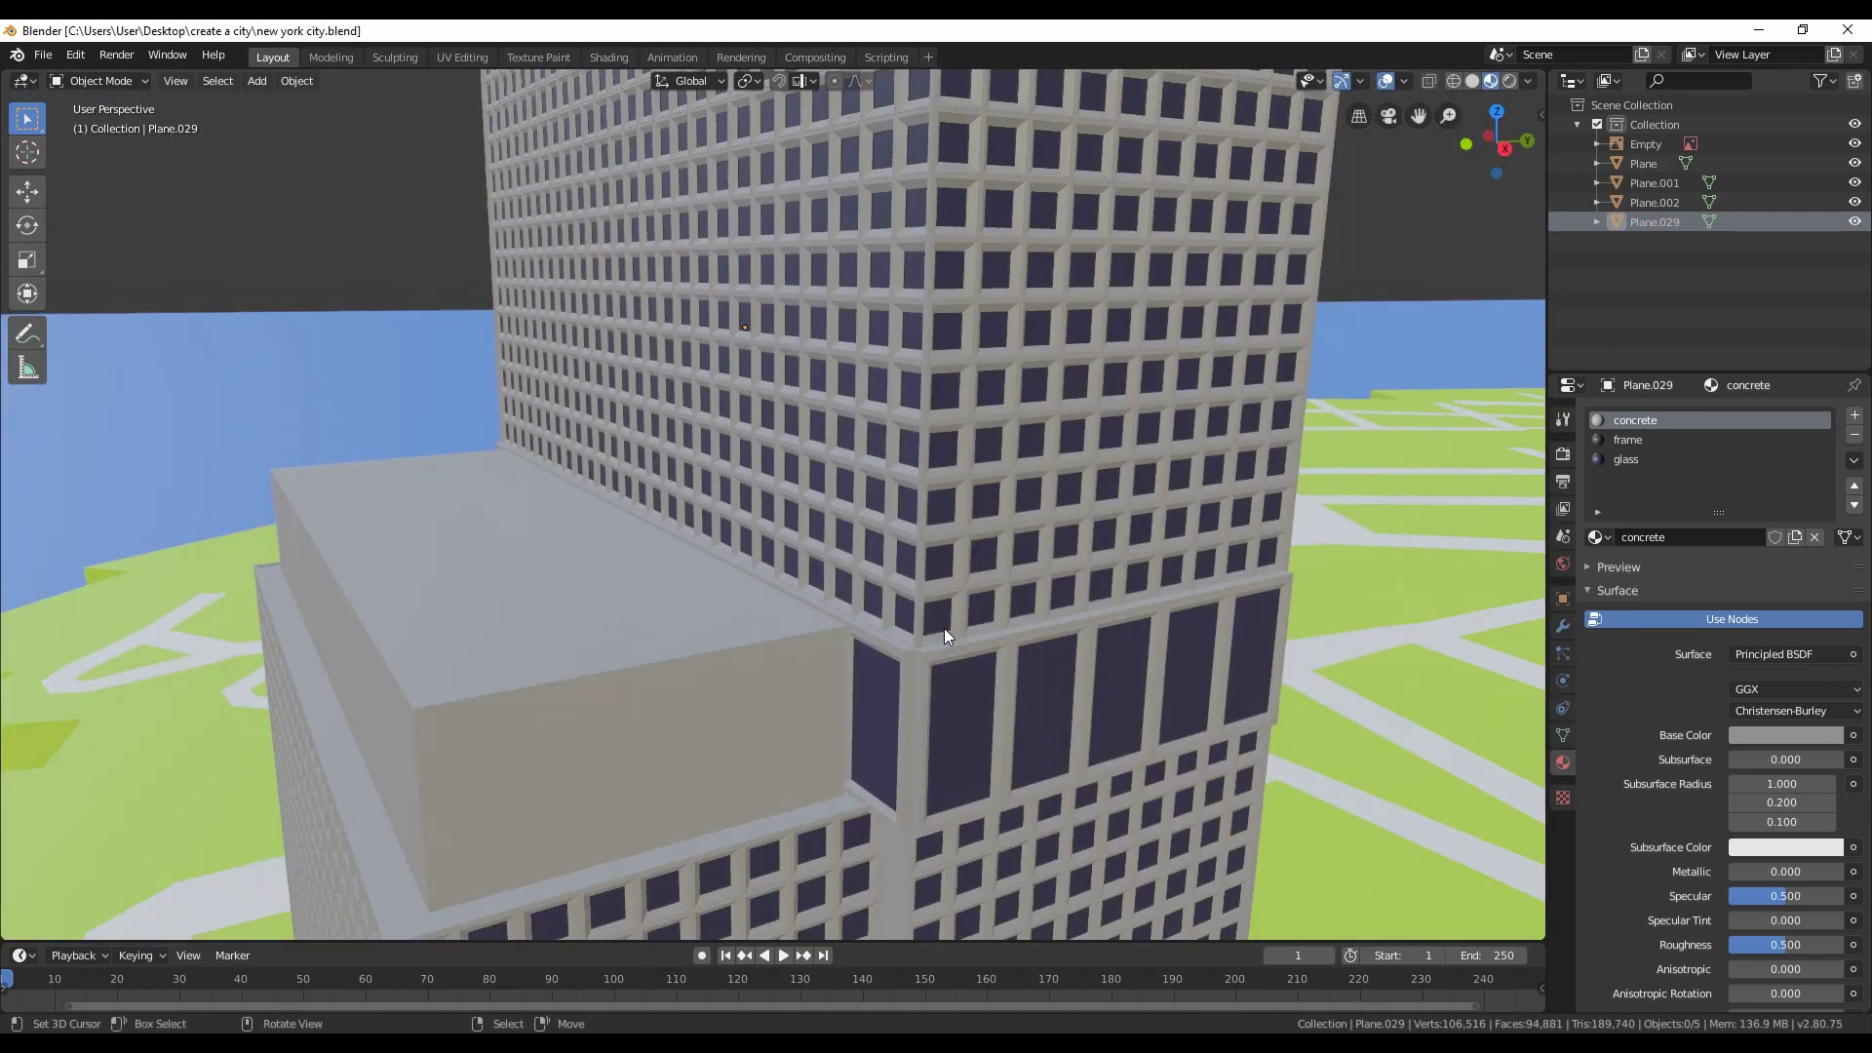